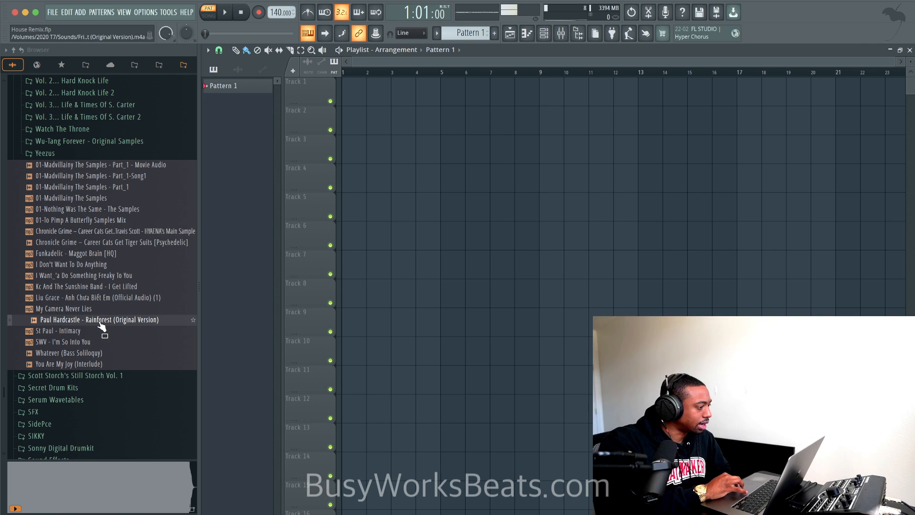
Place the "Paul Hardcastle - Rainforest (Original Version)" audio at bar 1 of Track 1 and lower the clip gain to about -17.4 dB.
drag(102, 325, 351, 96)
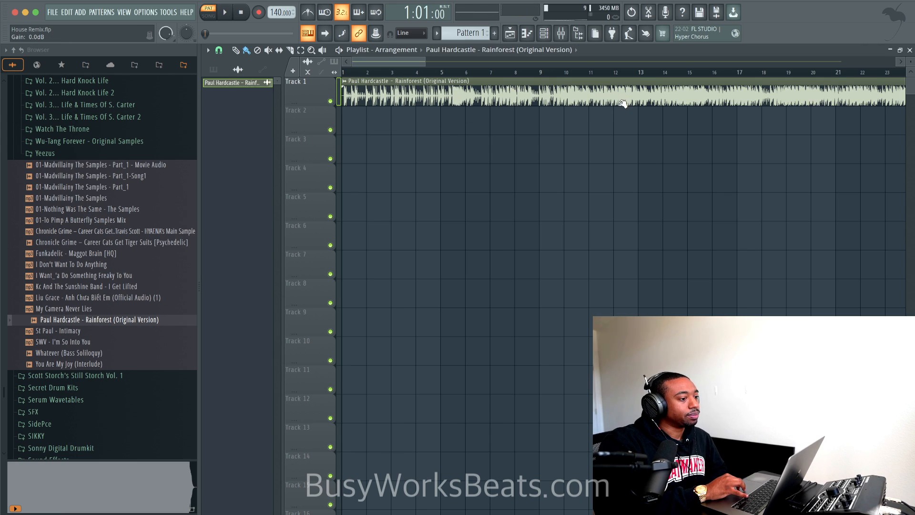
drag(623, 103, 623, 157)
Audition the clip from bars 5 and 6 and set its gain to about -14.6 dB.
click(458, 73)
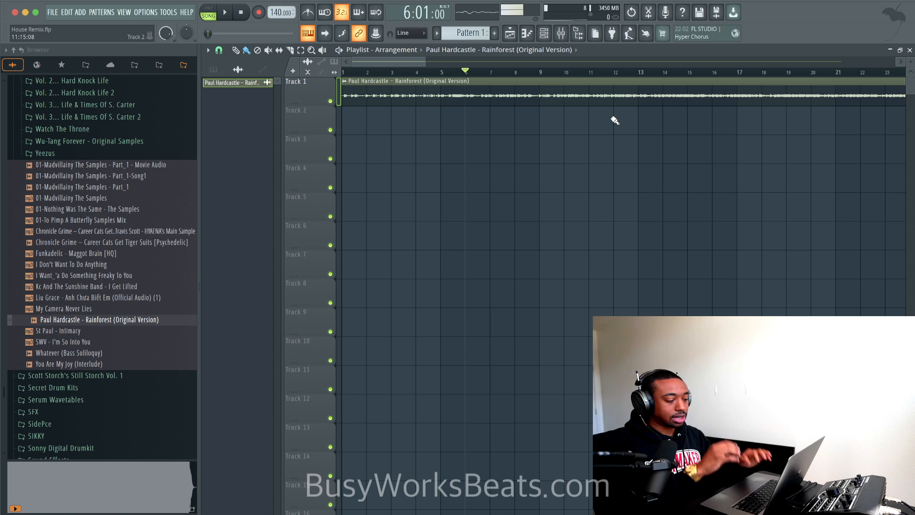
key(space)
click(440, 73)
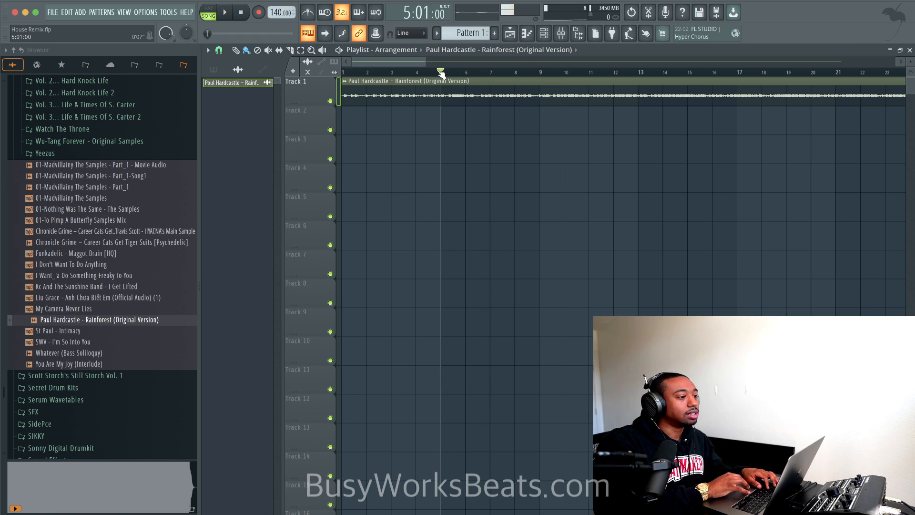
key(space)
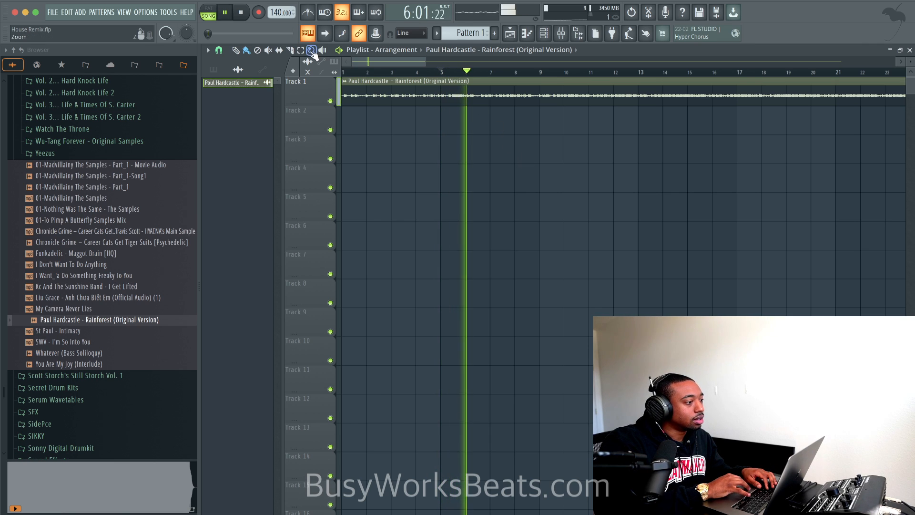
key(space)
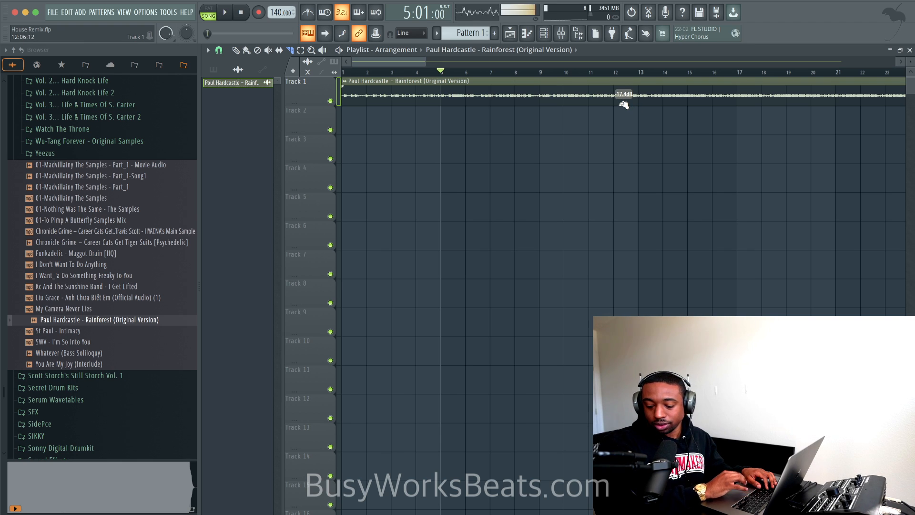
key(space)
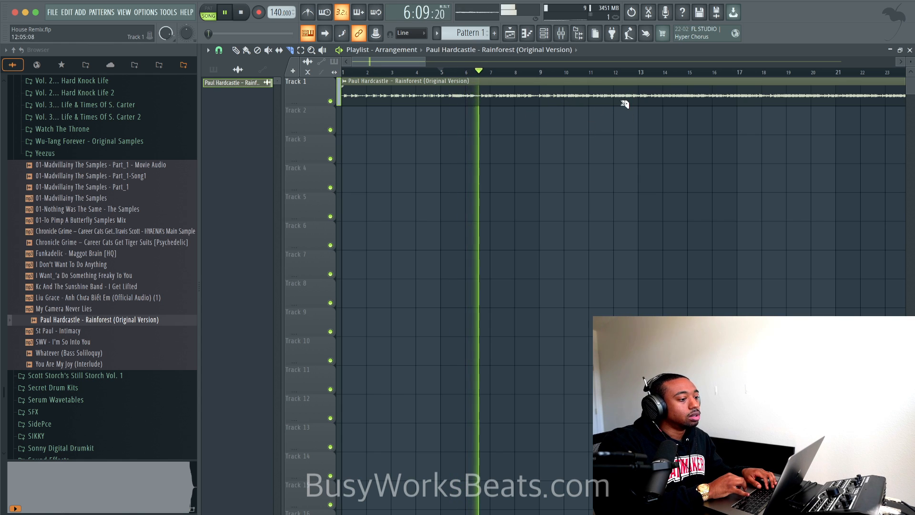
drag(624, 104, 623, 103)
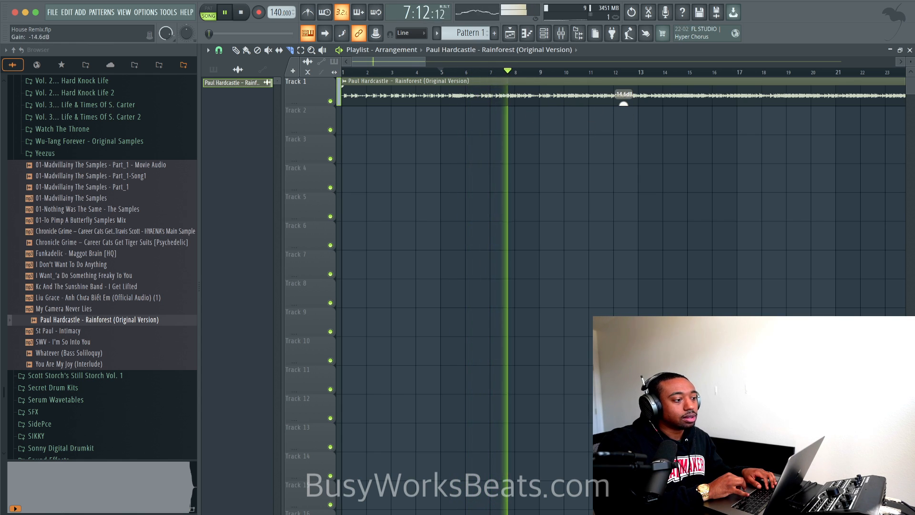
Listen to the sample from several positions between bars 9 and 12 to locate where the loop section starts.
key(space)
click(615, 72)
key(space)
key(space)
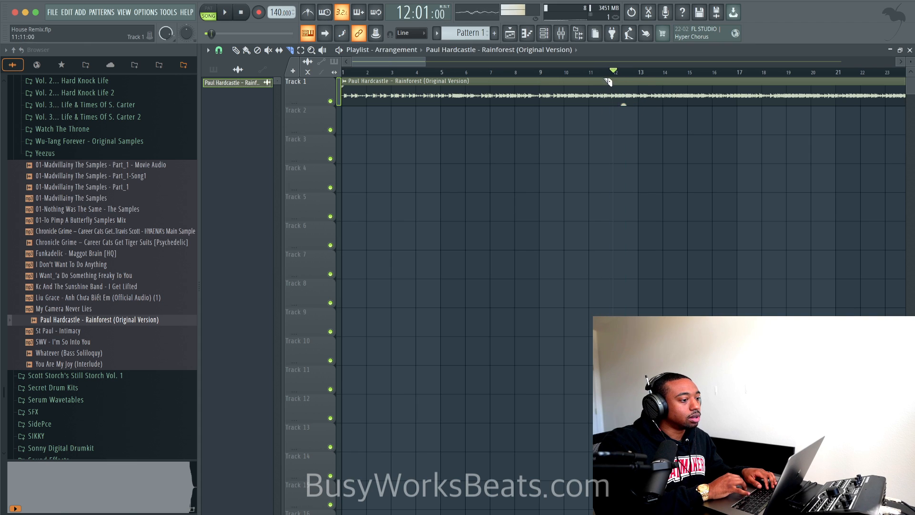
key(space)
click(590, 72)
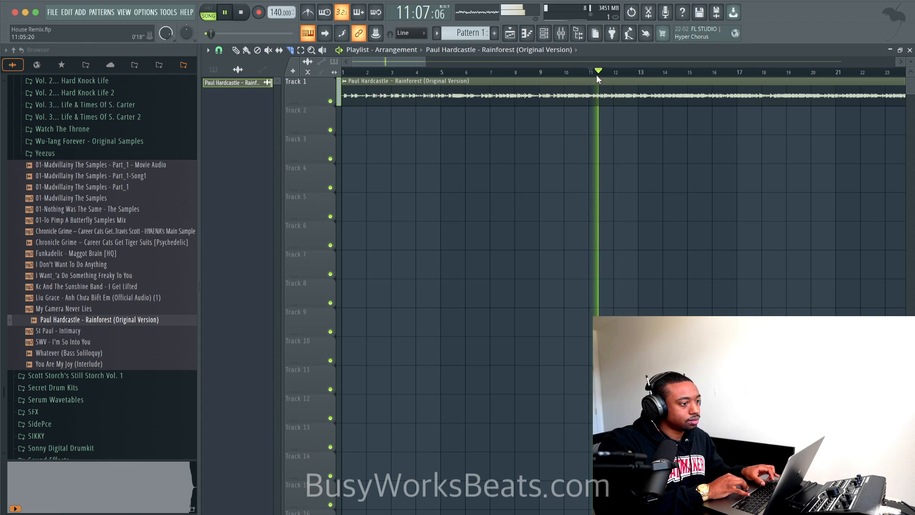
click(585, 72)
click(572, 73)
key(space)
click(559, 72)
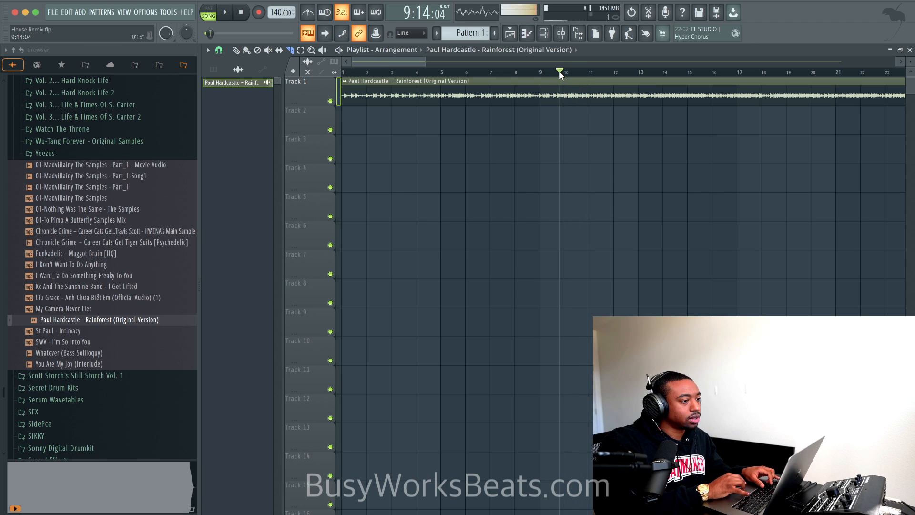
Enlarge Track 1, find the loop's start by ear, and slice the clip at about 10:08.
scroll(596, 97, up, 4)
drag(316, 106, 316, 152)
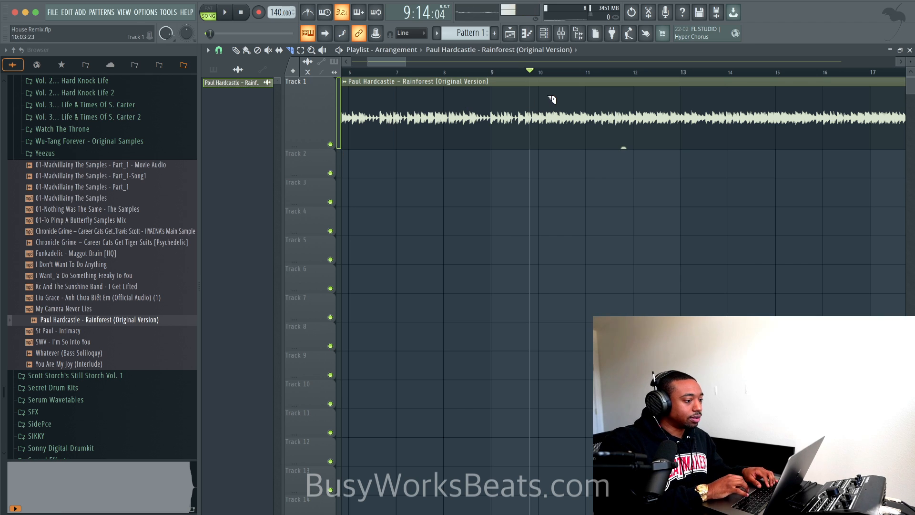
scroll(576, 100, up, 3)
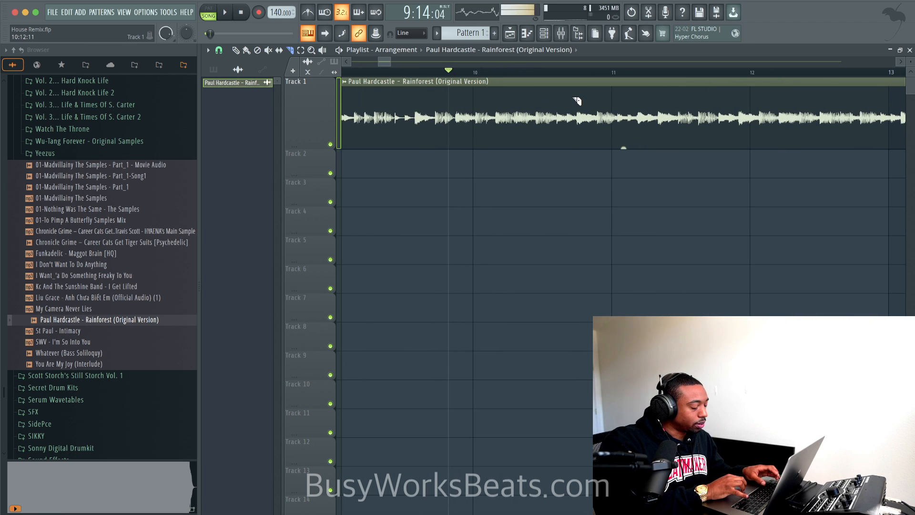
key(space)
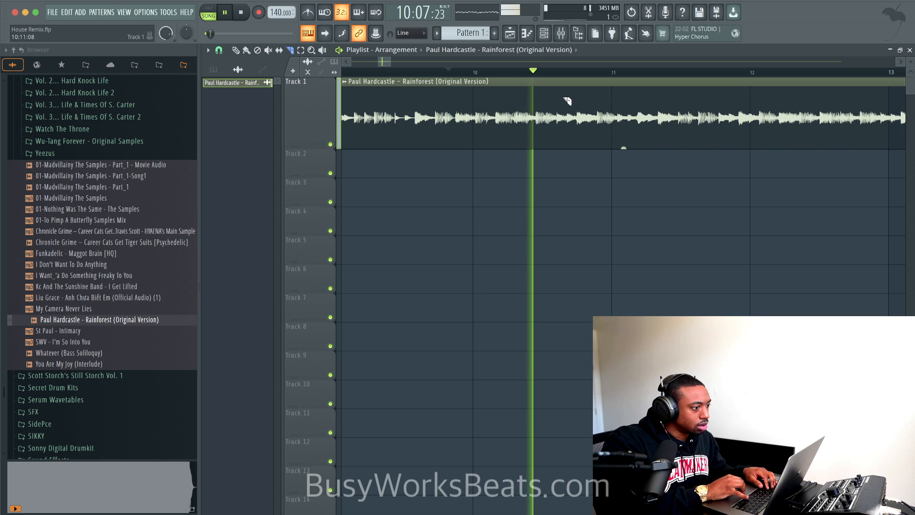
key(space)
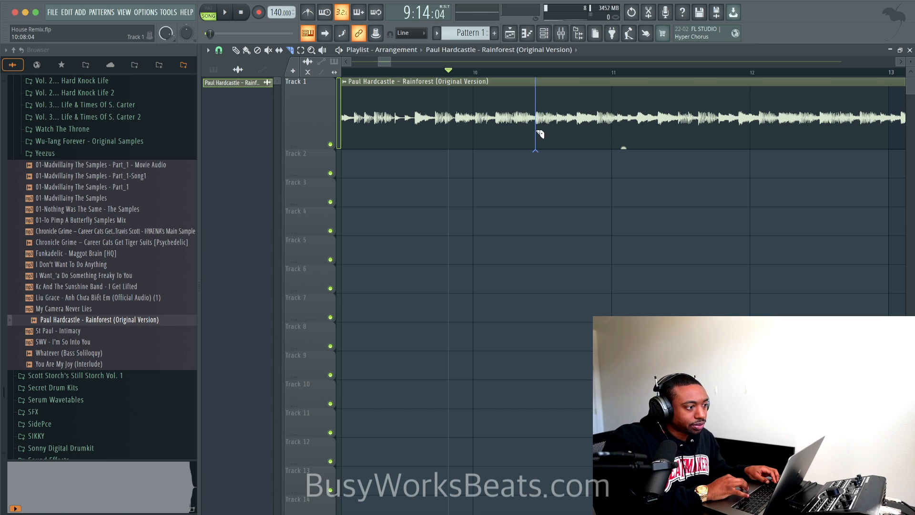
click(536, 136)
Play on from the first cut and slice the clip at the loop's end, just after bar 15.
key(space)
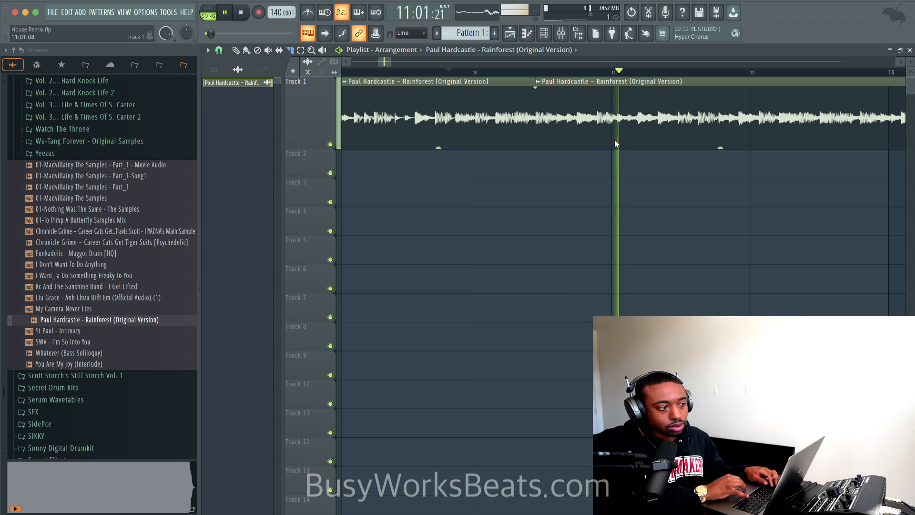
scroll(687, 133, down, 2)
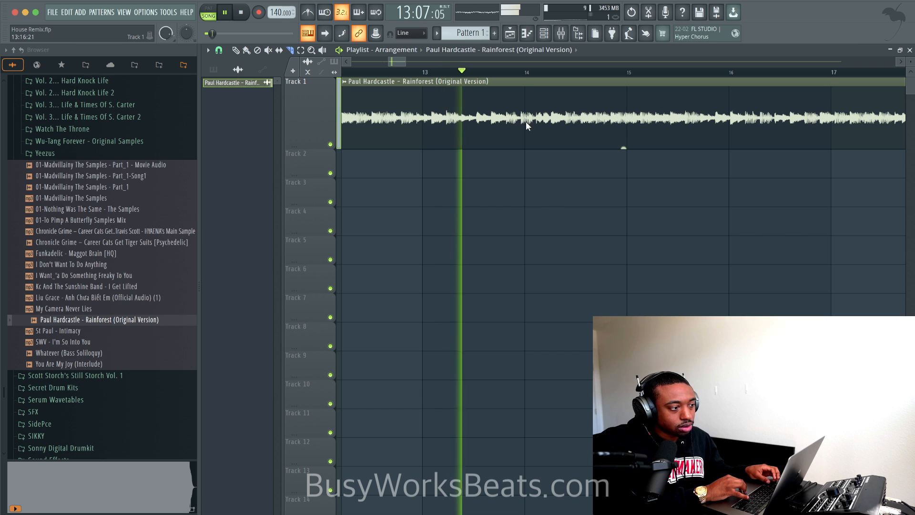
scroll(533, 123, up, 2)
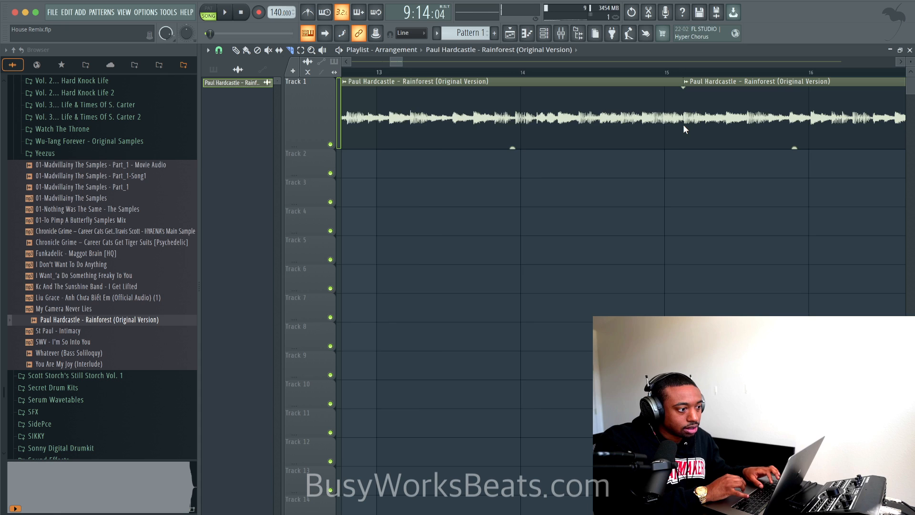
Delete the portions of the sample before and after the sliced loop, keeping only the middle clip.
click(698, 122)
shift+super+click(384, 121)
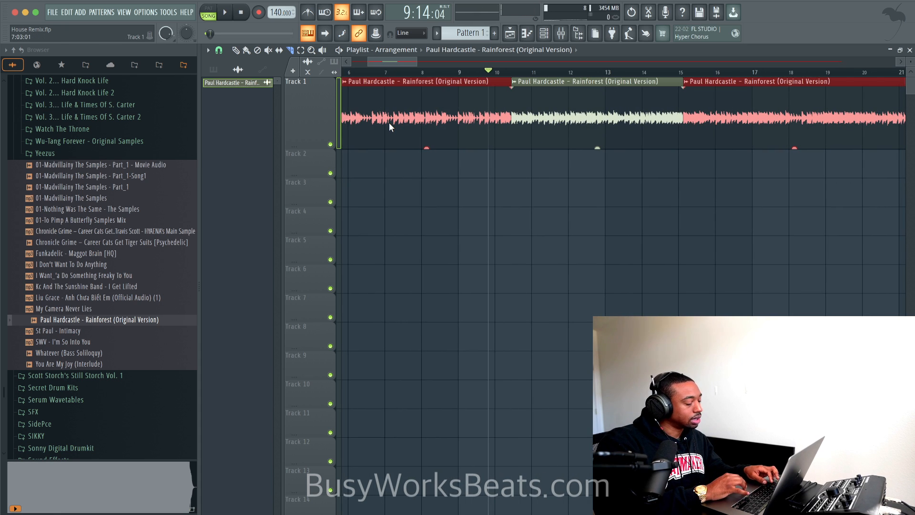
key(Delete)
scroll(388, 122, down, 2)
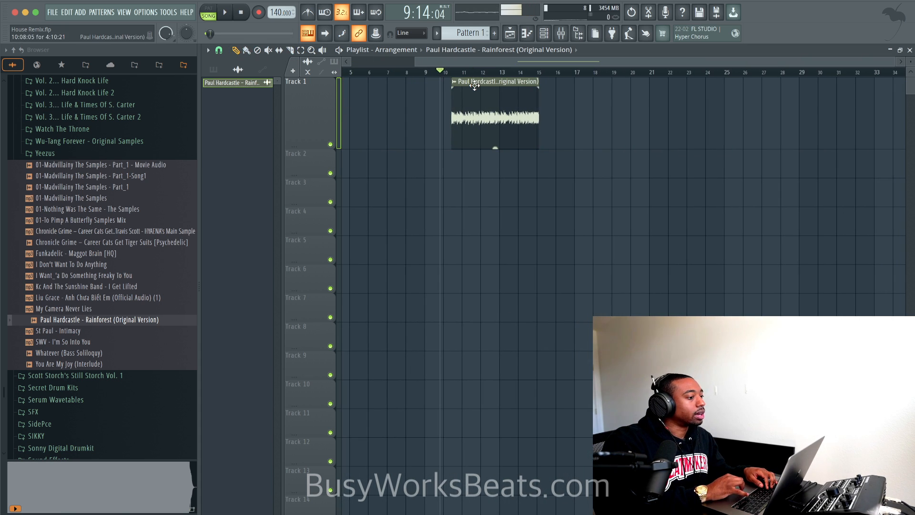
Make the remaining clip unique as a sample and move it to bar 1 of Track 1.
click(453, 81)
click(546, 101)
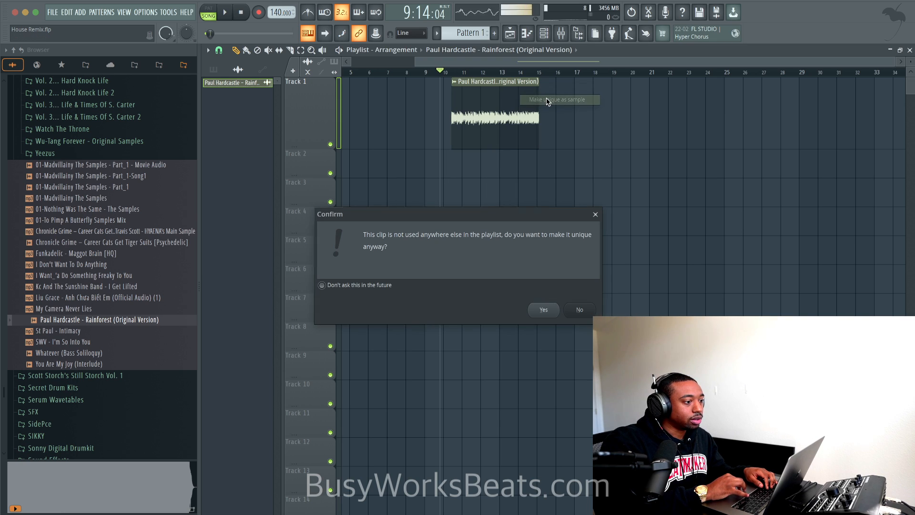
click(545, 310)
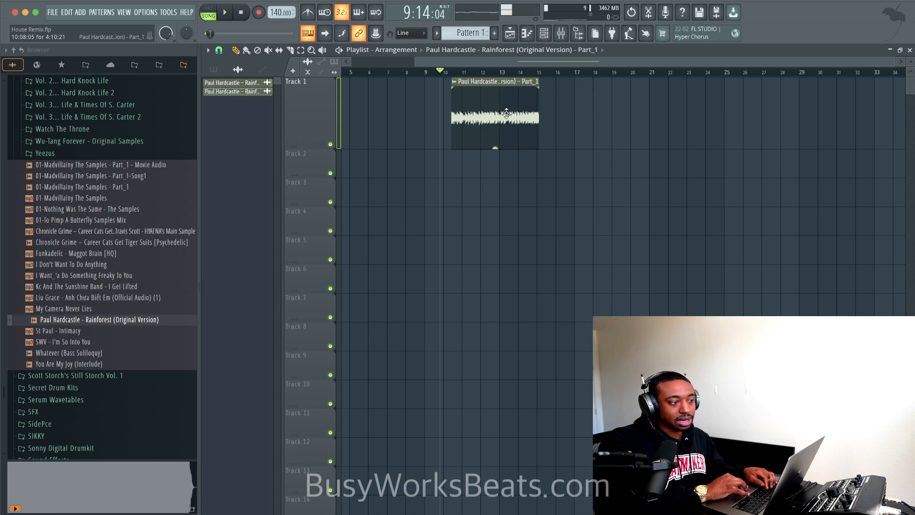
drag(506, 113, 300, 126)
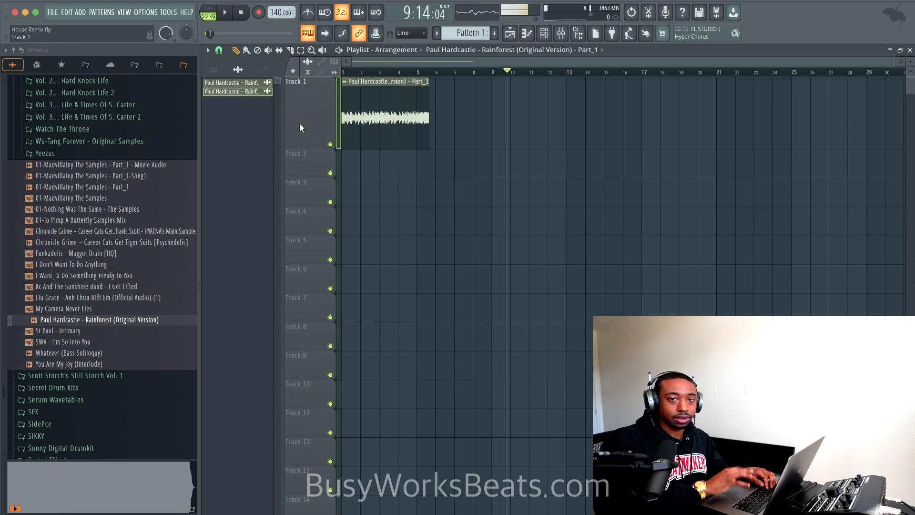
Set the loop's time stretching mode to Stretch and lengthen its time to 8 bars.
double_click(373, 99)
click(505, 177)
click(506, 208)
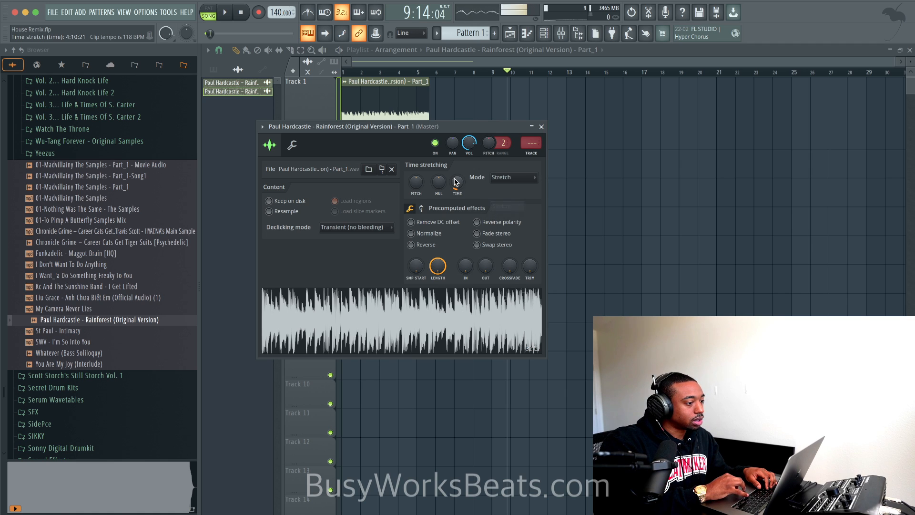
drag(458, 185, 457, 164)
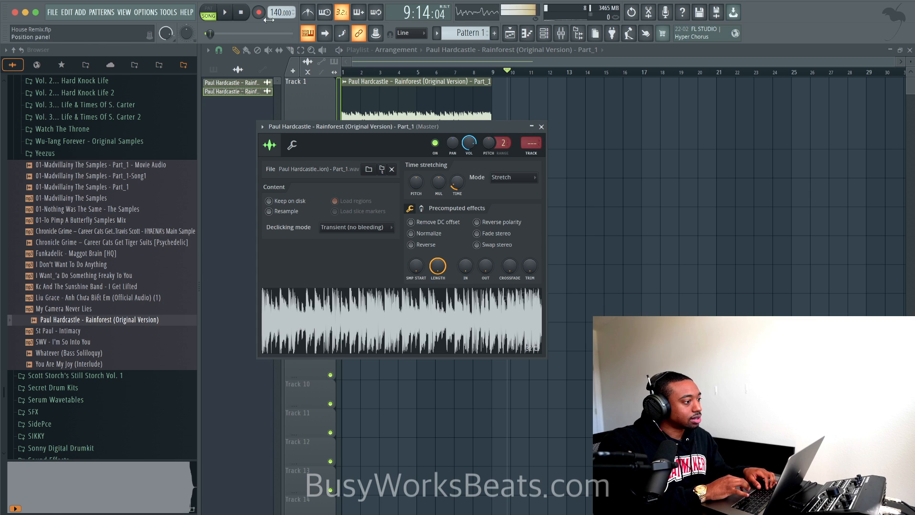
Play the stretched loop from the start, lower its channel volume to about 56%, and close its settings.
click(242, 13)
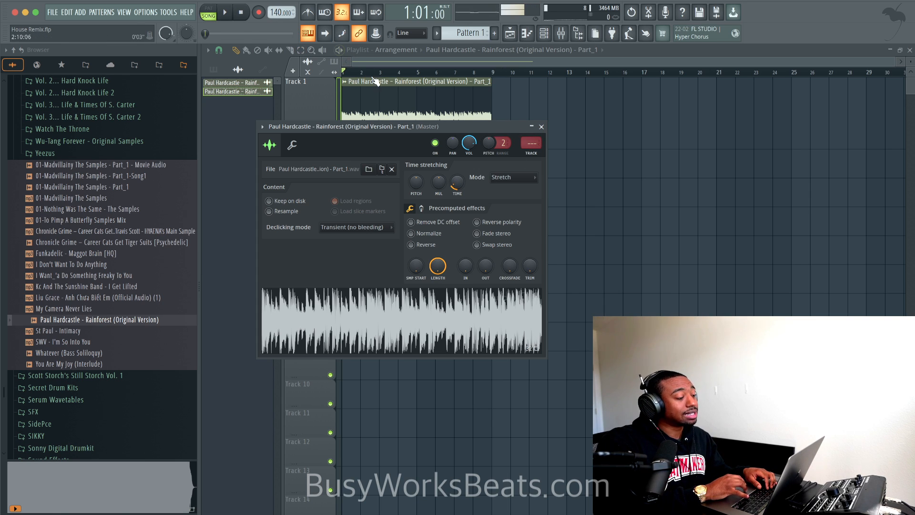
key(space)
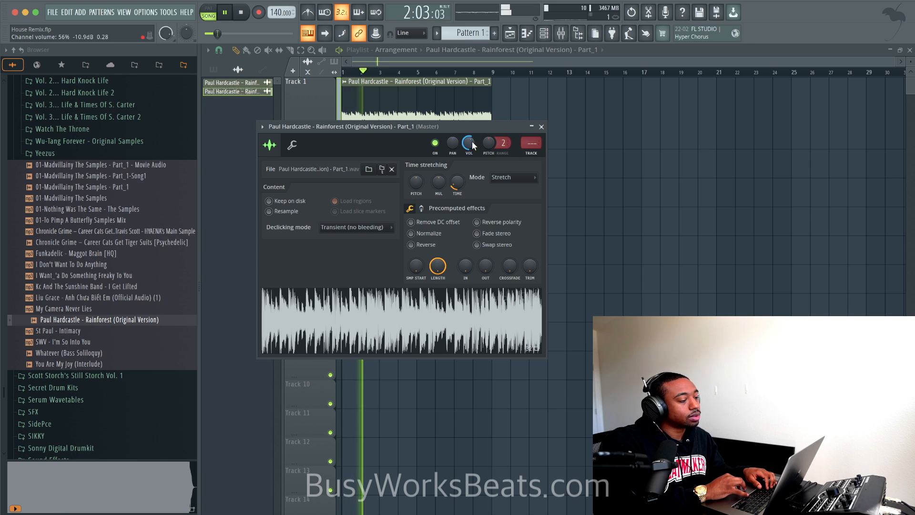
click(542, 127)
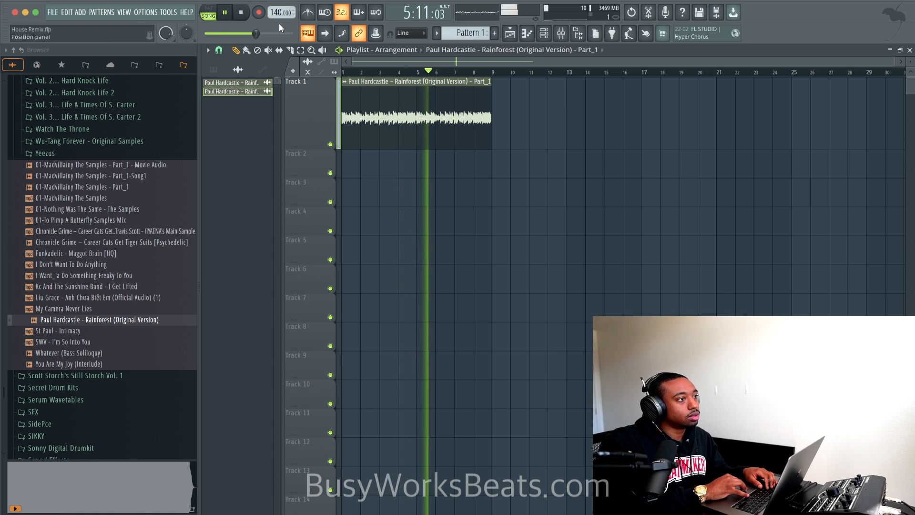
Stop playback and set the project tempo to 128 BPM.
key(space)
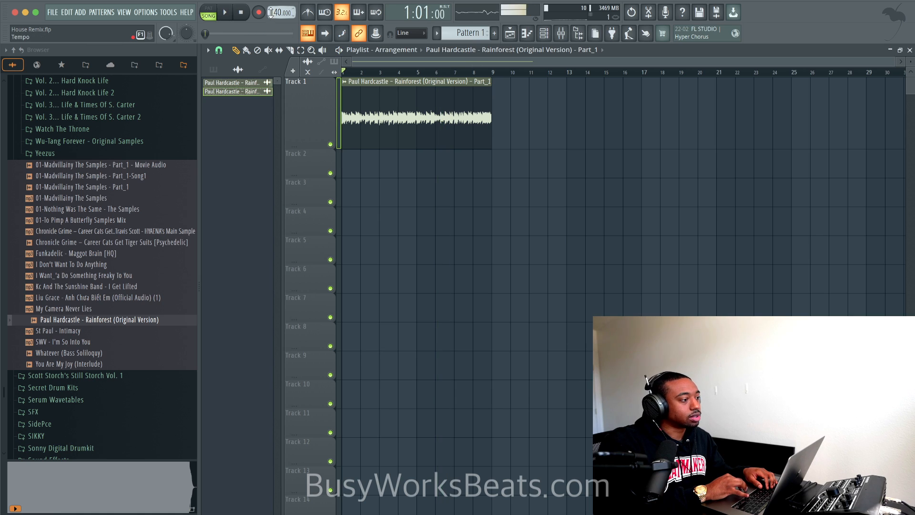
drag(271, 13, 271, 21)
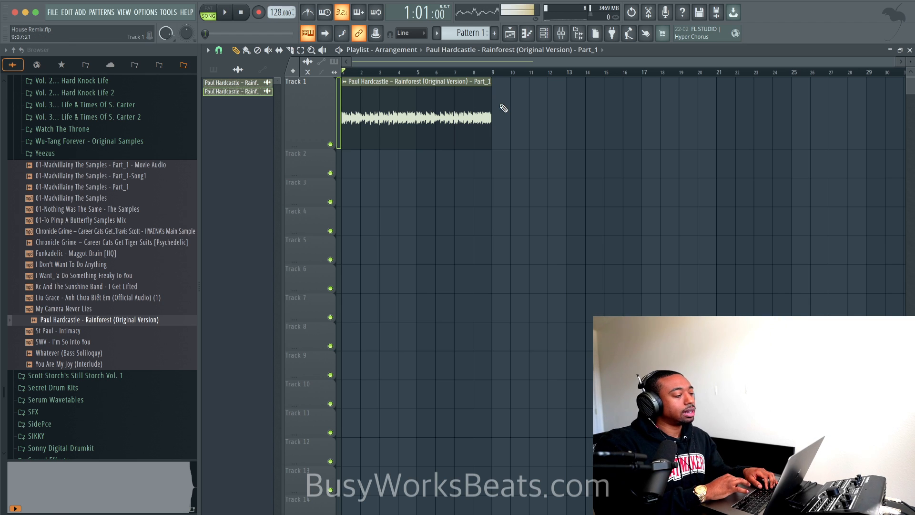
Shorten the loop's time stretch to 4 bars (4:00:00) and play it back.
double_click(462, 96)
drag(456, 186, 456, 205)
key(space)
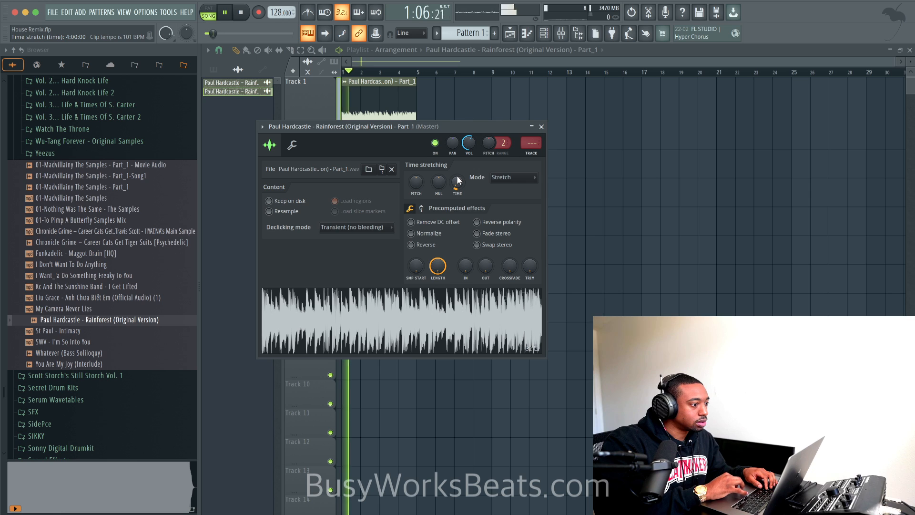
click(541, 128)
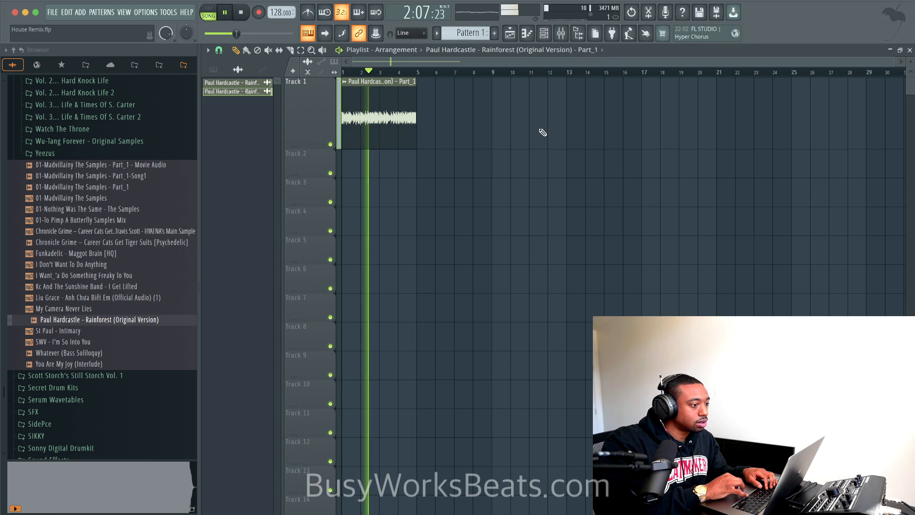
Collapse the open sample folders in the browser and stop playback.
click(368, 137)
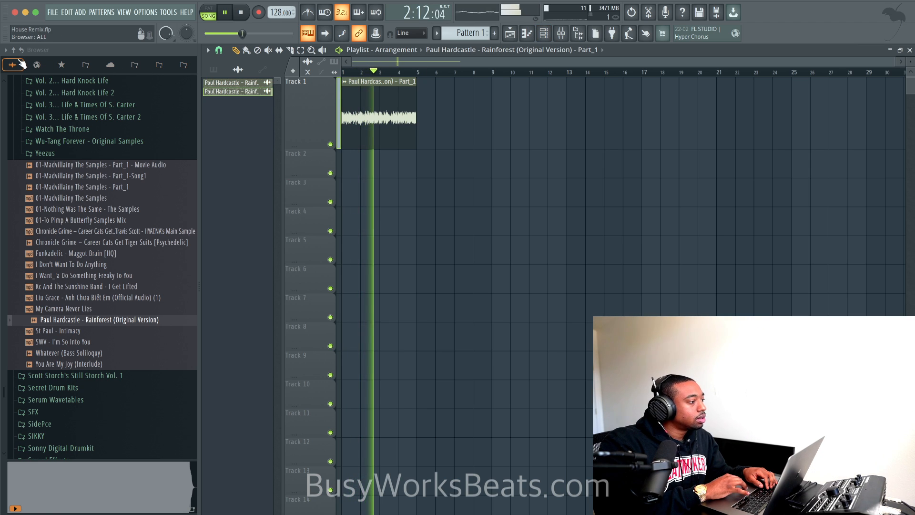
click(13, 50)
key(space)
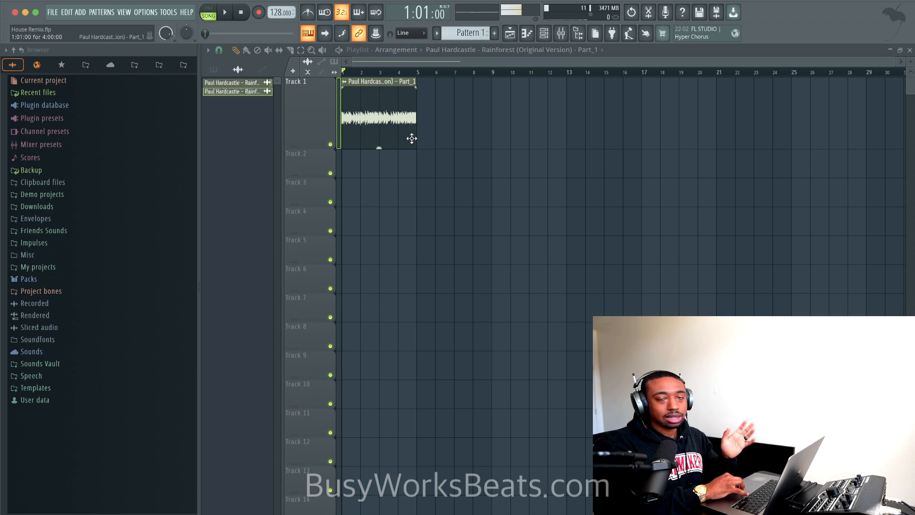
click(550, 37)
right_click(523, 184)
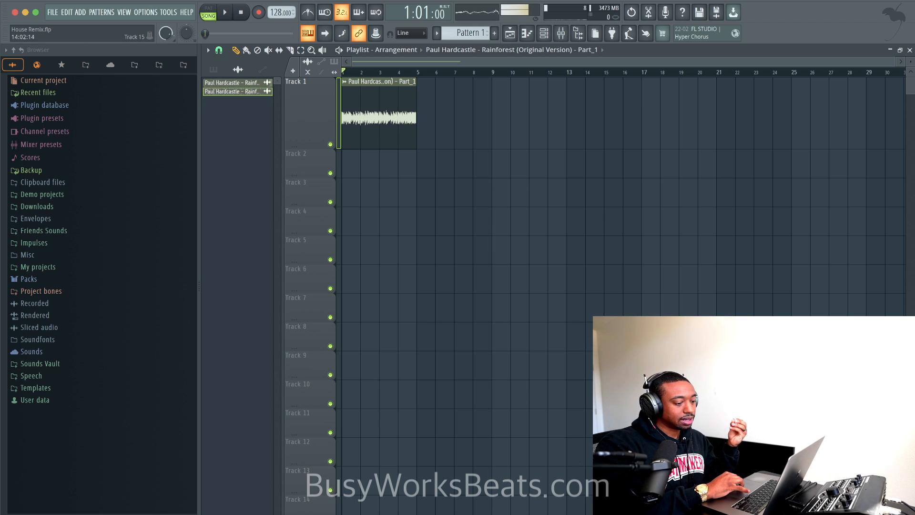
right_click(606, 514)
click(586, 513)
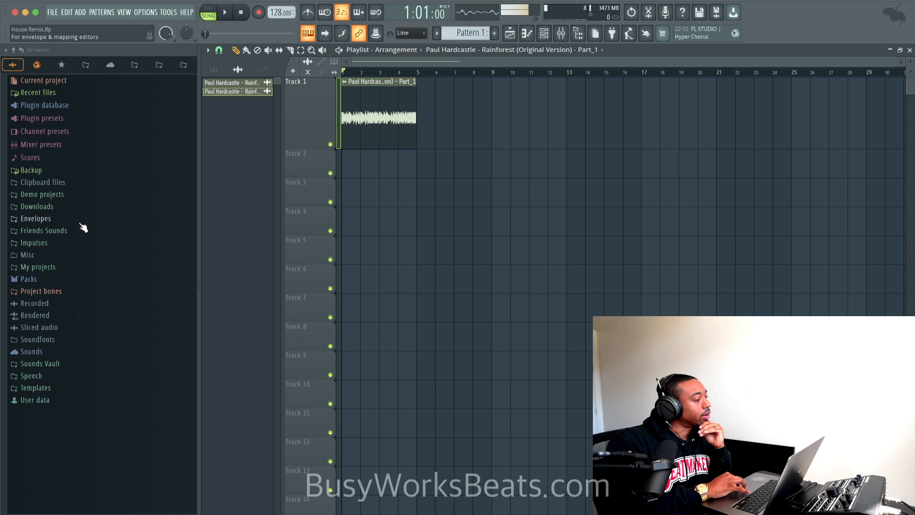
Collapse the open sample folders and open Vengeance Drum Kits inside the Lunch77 STS FULL PACK folder.
click(134, 66)
click(91, 79)
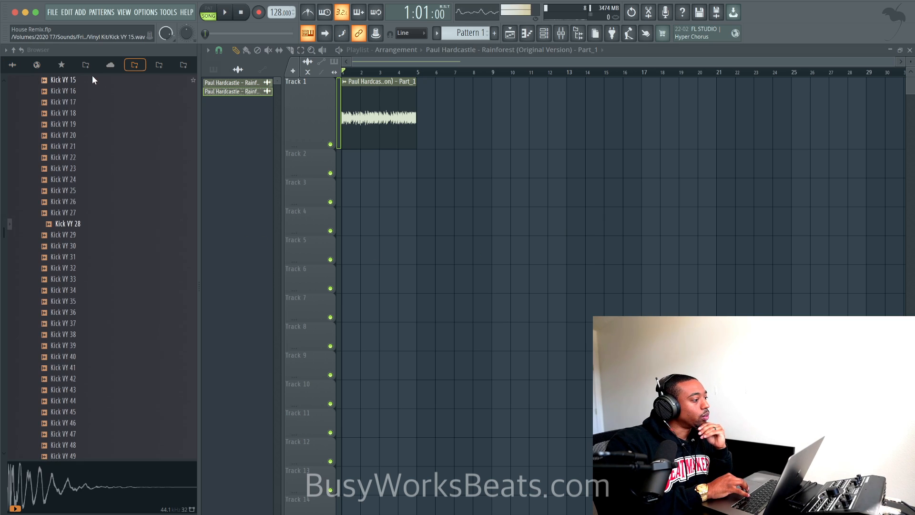
click(13, 51)
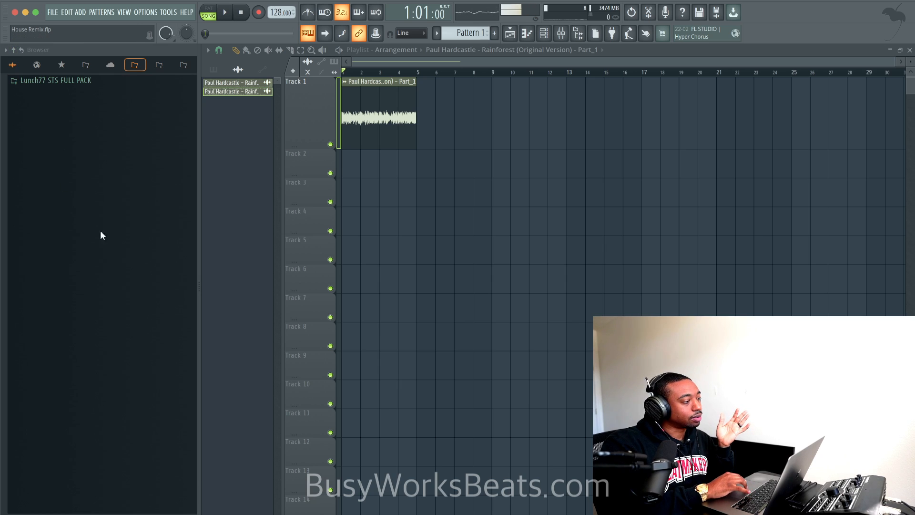
click(92, 80)
scroll(96, 200, down, 15)
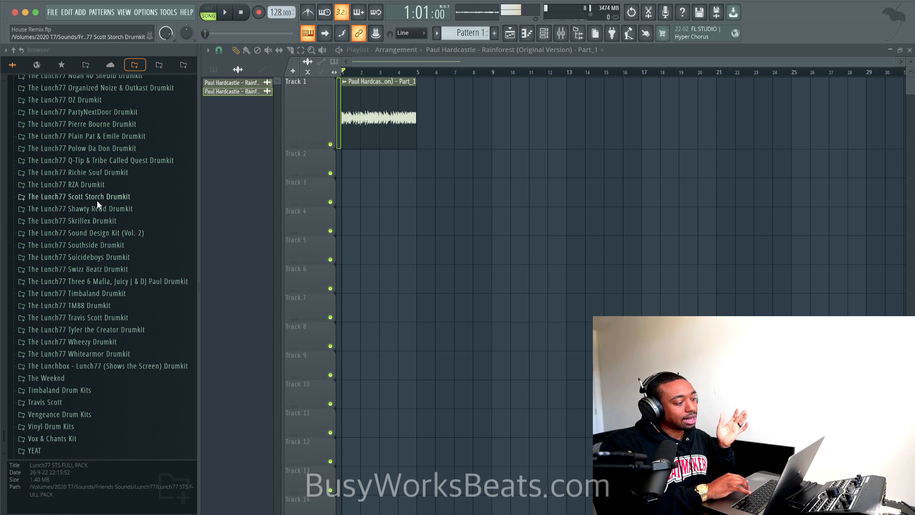
scroll(96, 200, down, 2)
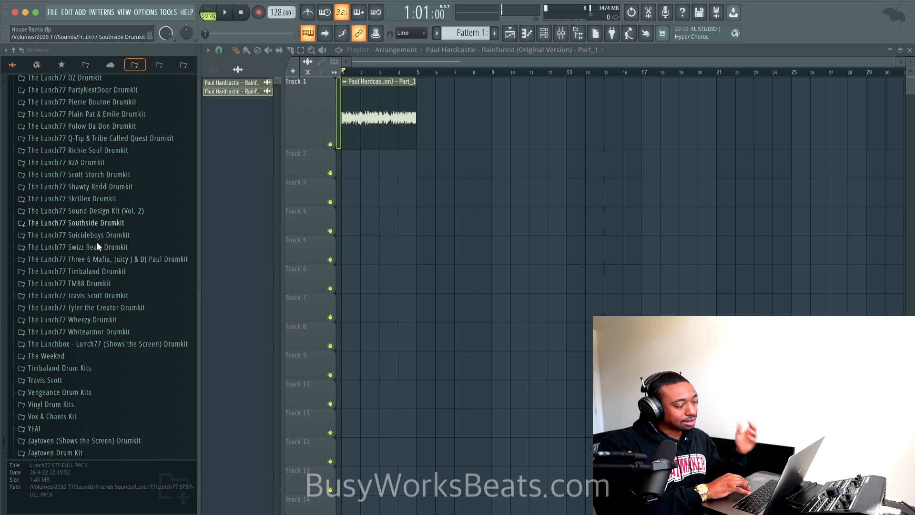
click(82, 392)
Play the sample loop briefly while opening the VEH1 Loops folder in Vengeance - Essential House Vol.1.
key(space)
scroll(89, 286, down, 5)
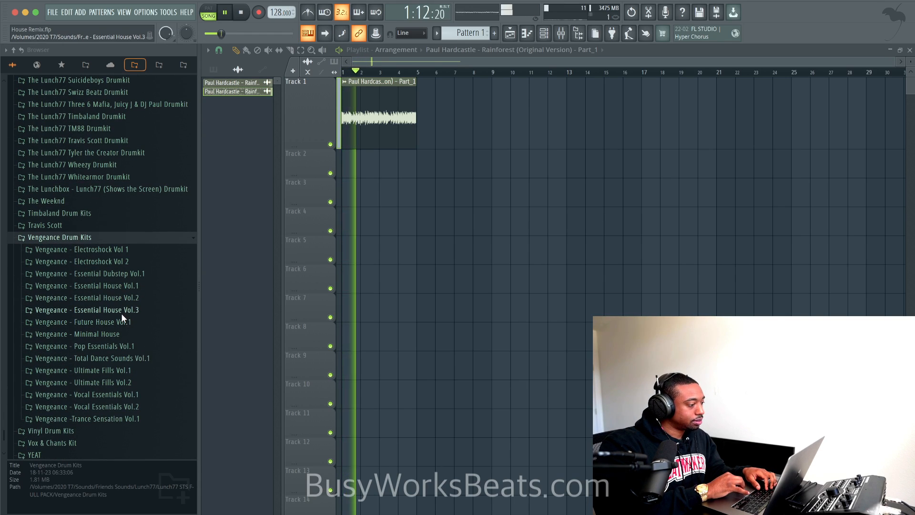
click(133, 288)
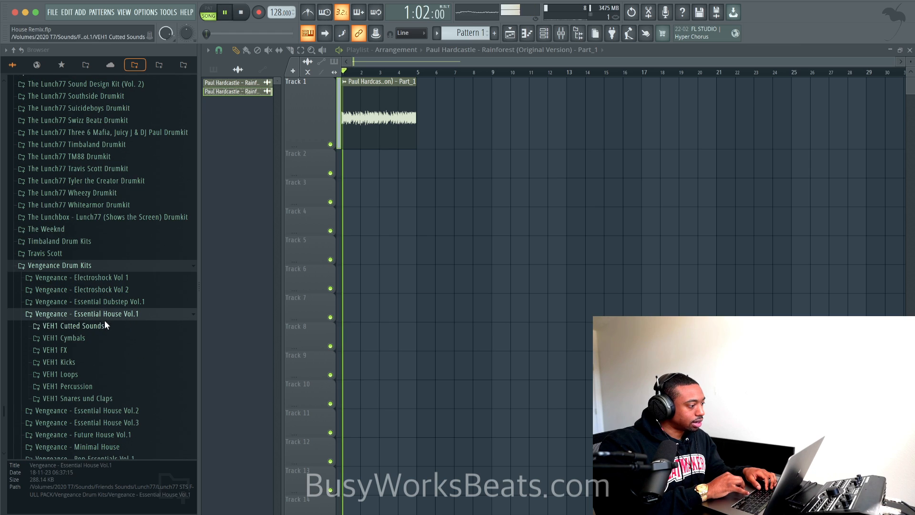
click(93, 374)
key(space)
scroll(98, 371, down, 4)
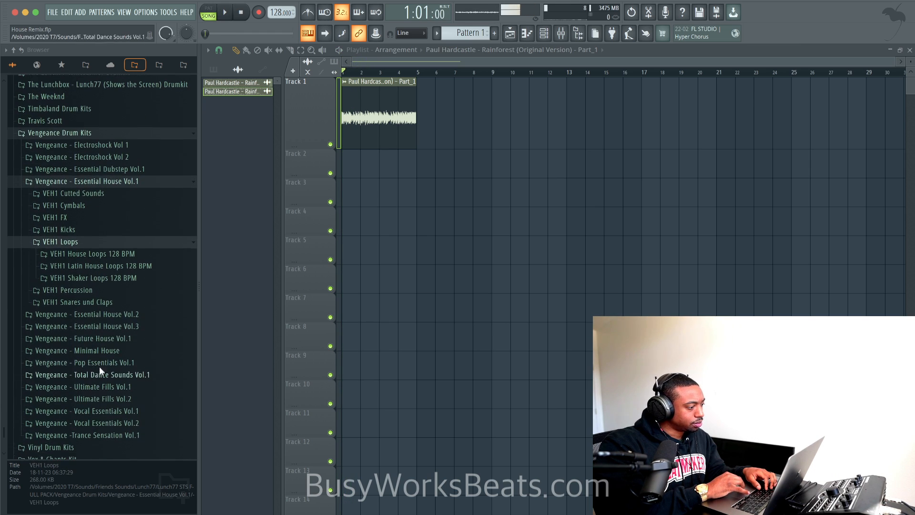
Preview VEH1 Latin House Loop - 005, and open the VEH1 House Loops 128 BPM folder to preview loop 055.
click(119, 265)
click(111, 282)
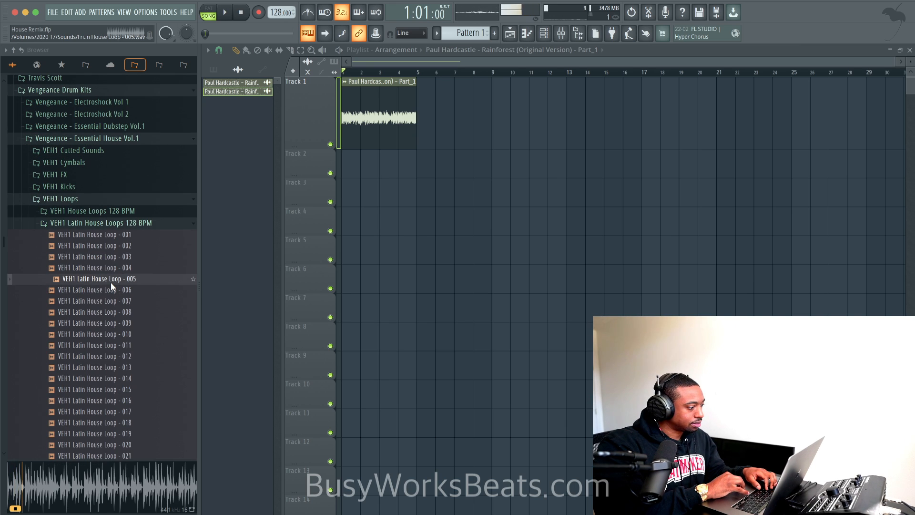
click(116, 213)
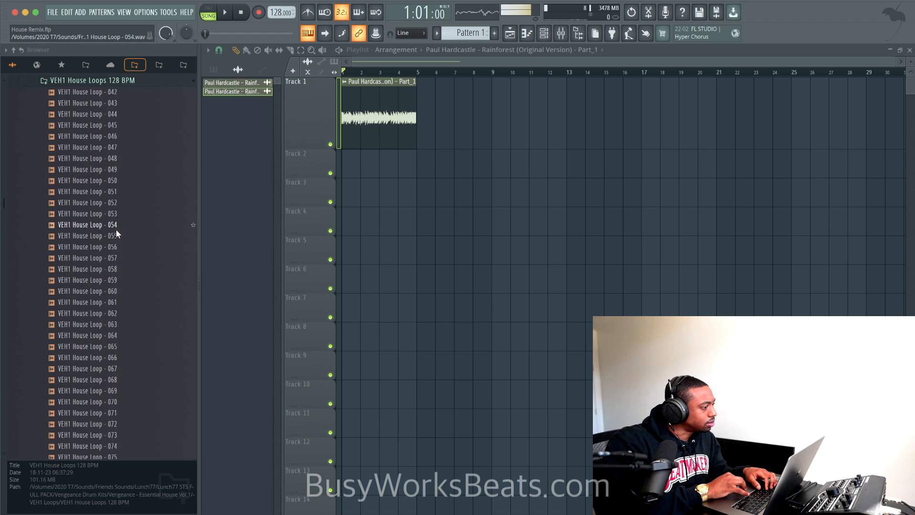
click(117, 234)
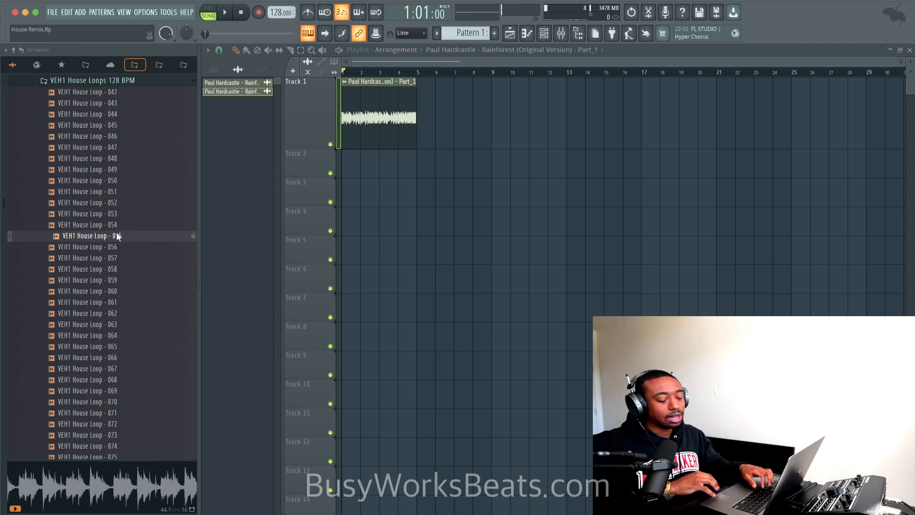
Audition the VEH1 House Loop samples in sequence from 042 onward and settle on VEH1 House Loop - 073.
click(113, 93)
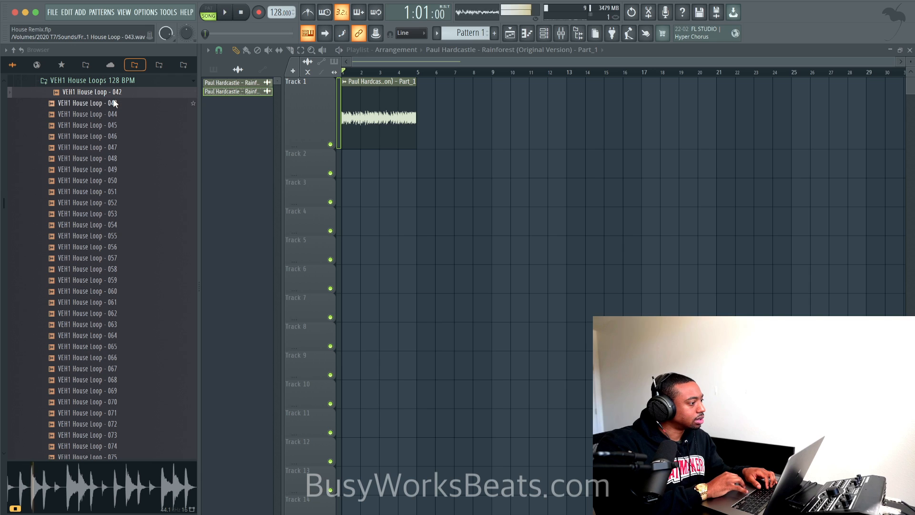
click(114, 101)
key(Down)
key(Down)
key(Down)
key(Down)
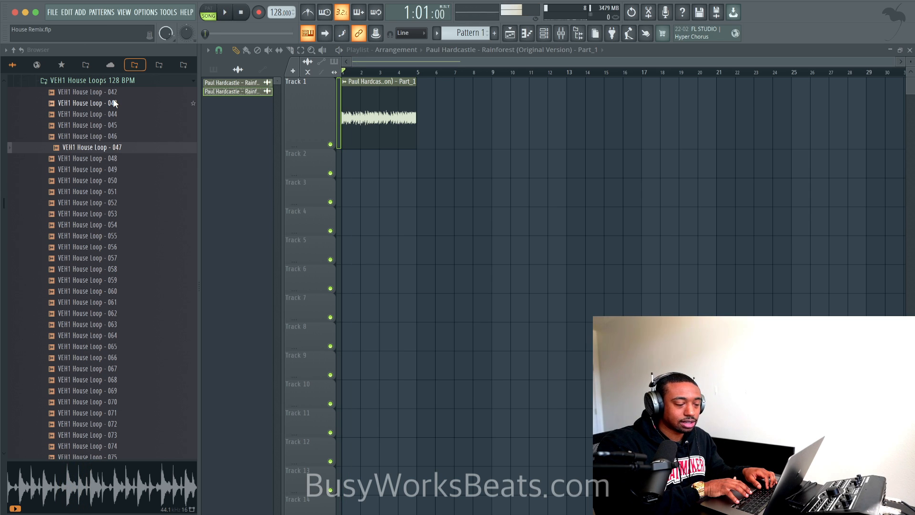
key(Down)
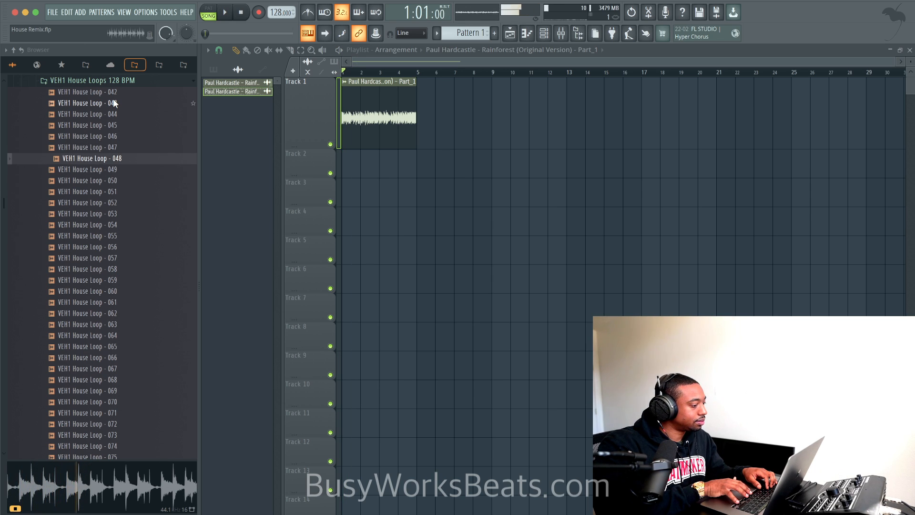
key(Down)
key(Down)
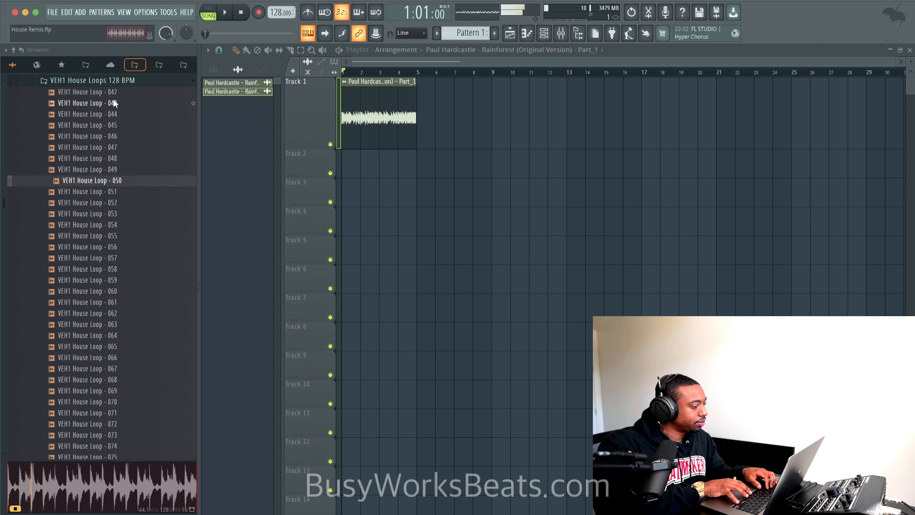
key(Down)
key(Down)
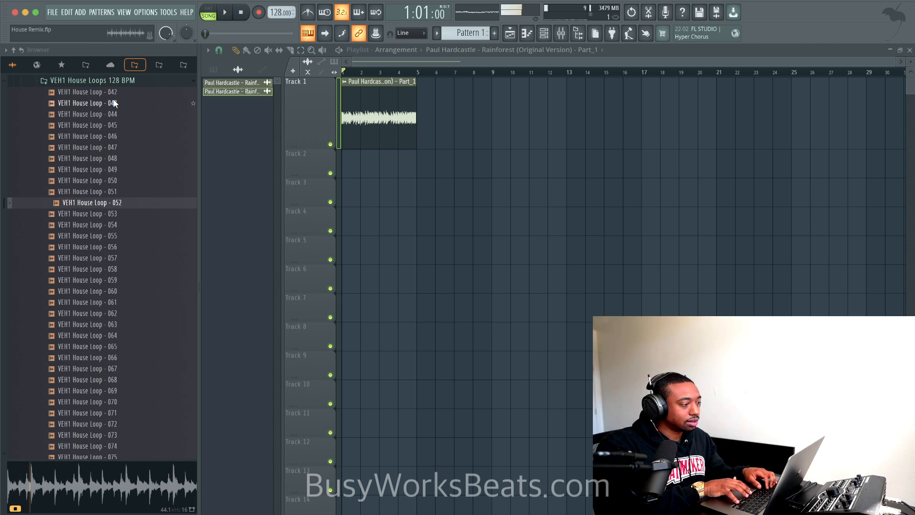
key(Down)
key(Down)
key(Down)
key(Down)
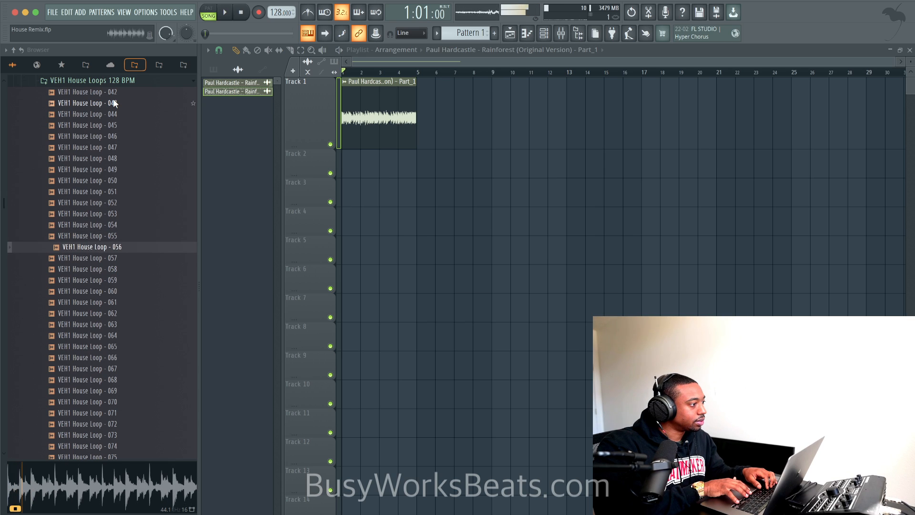
key(Down)
key(Down)
key(Down)
key(Down)
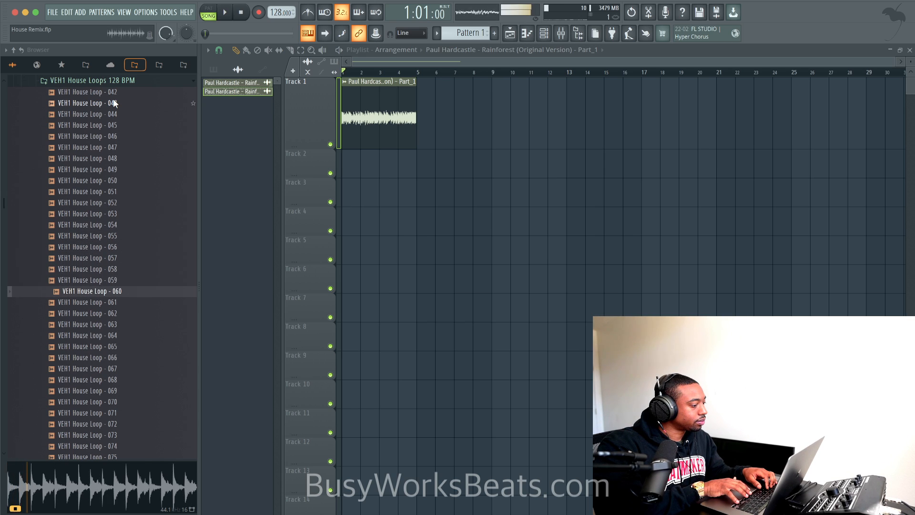
key(Down)
key(Down)
key(Down)
key(Down)
key(Down)
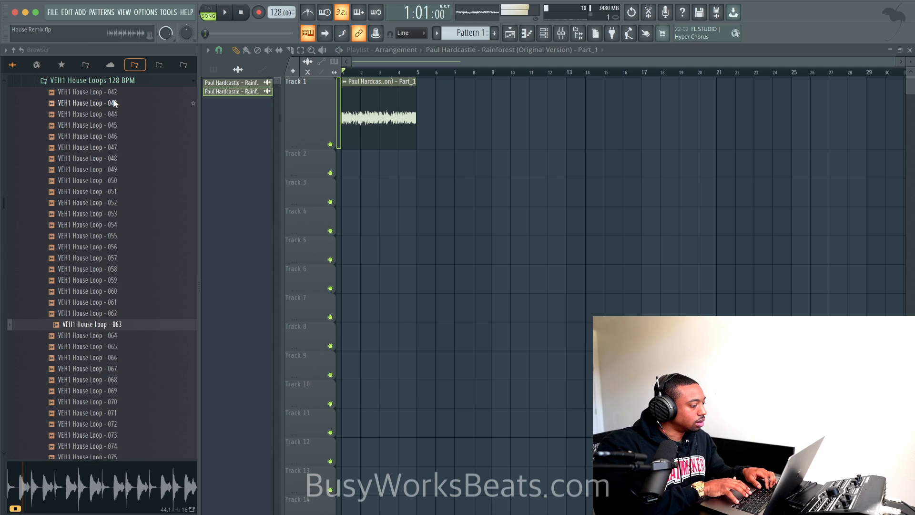
key(Down)
key(Down)
key(Down)
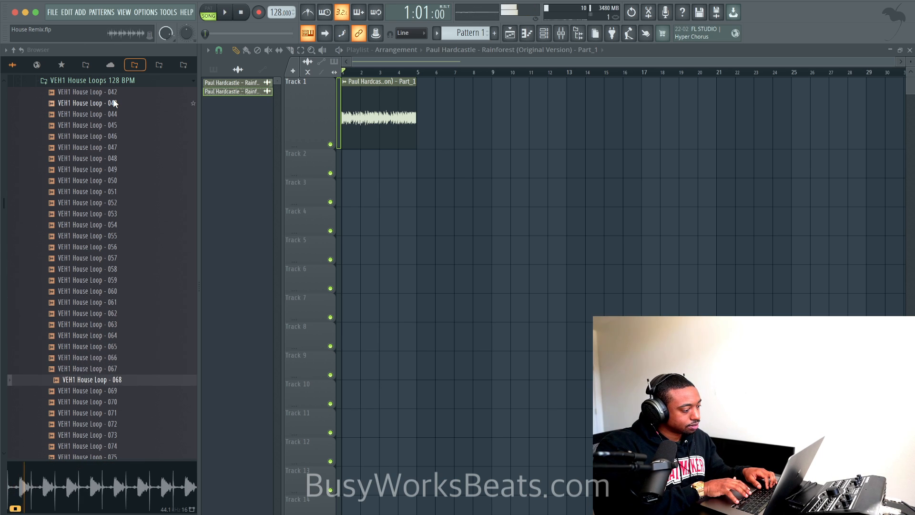
key(Down)
scroll(113, 178, down, 3)
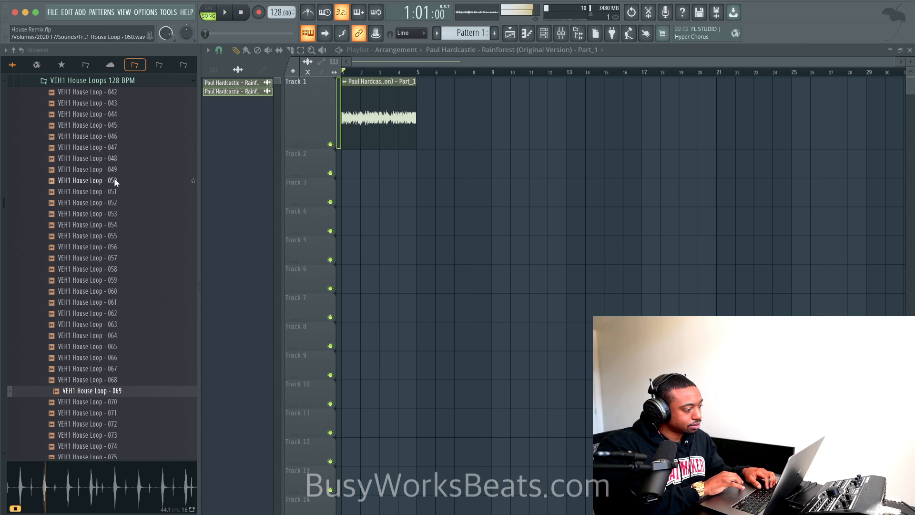
key(Down)
scroll(115, 186, down, 3)
key(Down)
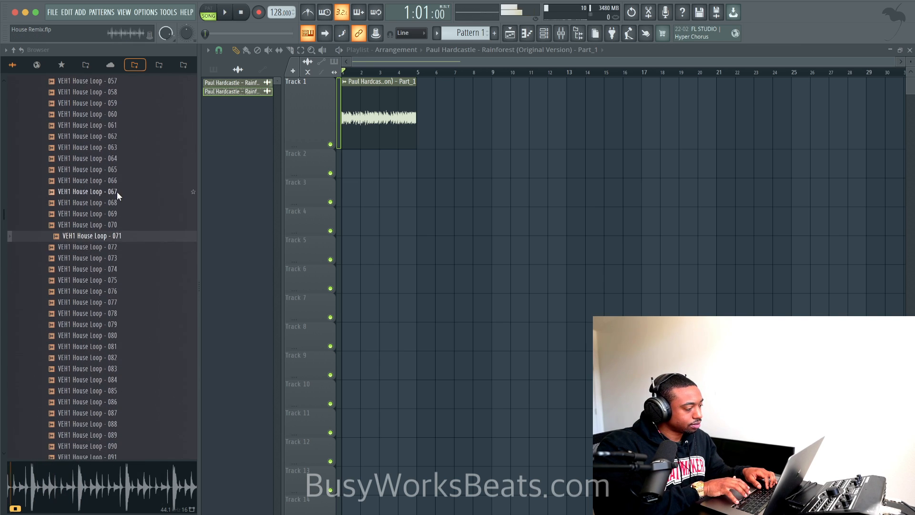
key(Down)
key(Down)
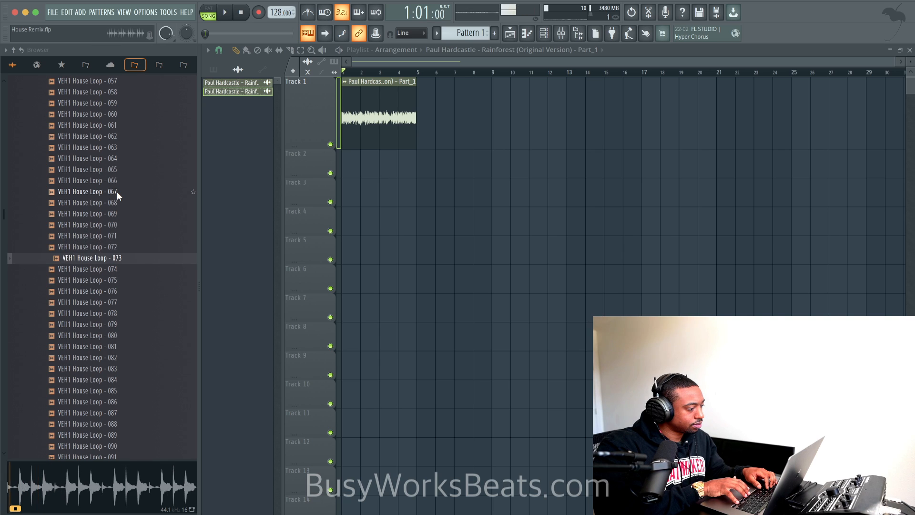
key(Down)
key(Up)
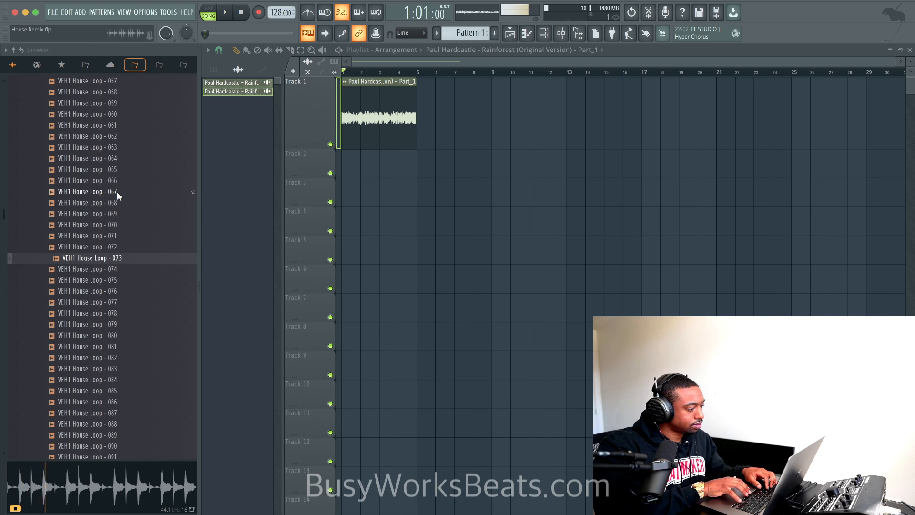
Place VEH1 House Loop - 073 at the start of Track 2 and open its channel settings.
drag(102, 257, 351, 170)
double_click(376, 165)
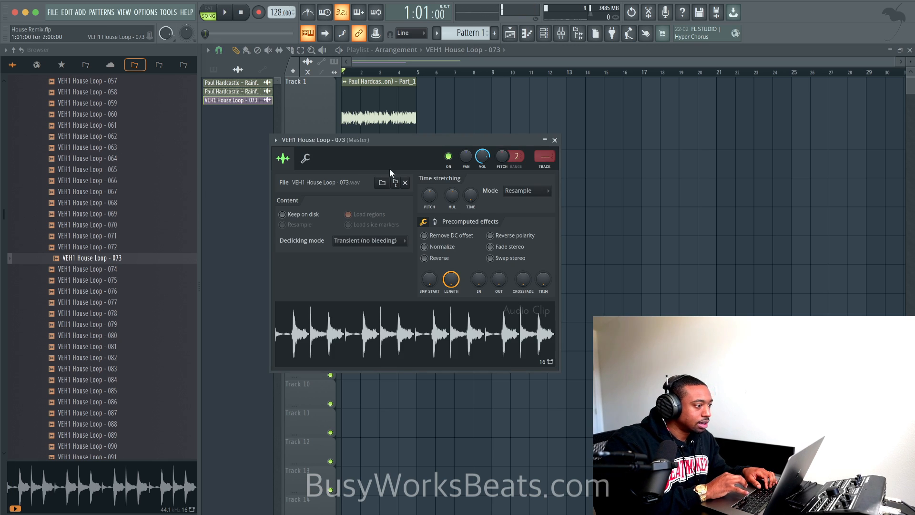
drag(471, 141, 471, 201)
Set the drum loop's channel volume to about 51% and its time stretch to 2 bars (2:00:00), play it back, and close its settings.
drag(471, 255, 471, 242)
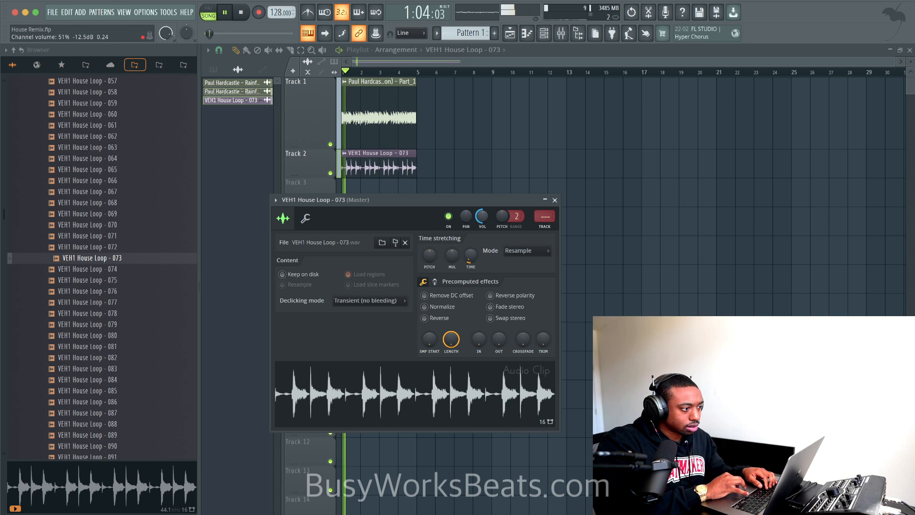
drag(472, 257, 472, 273)
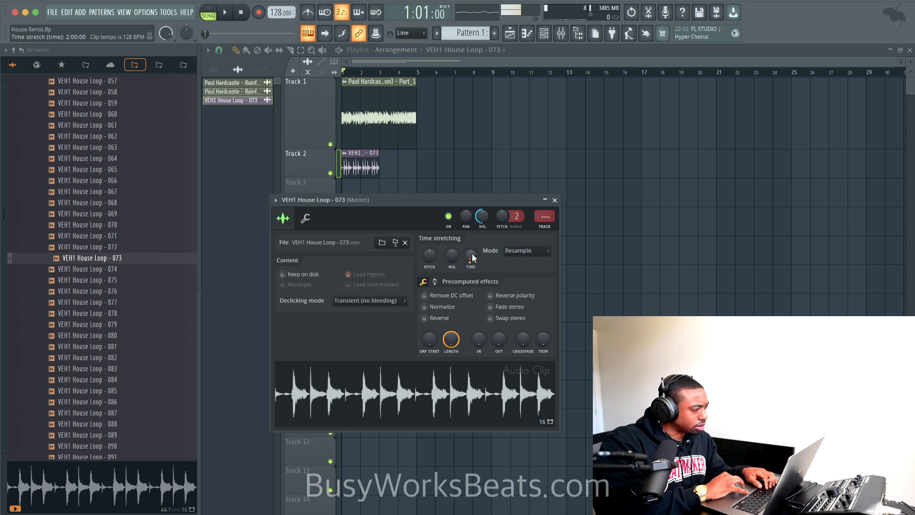
key(space)
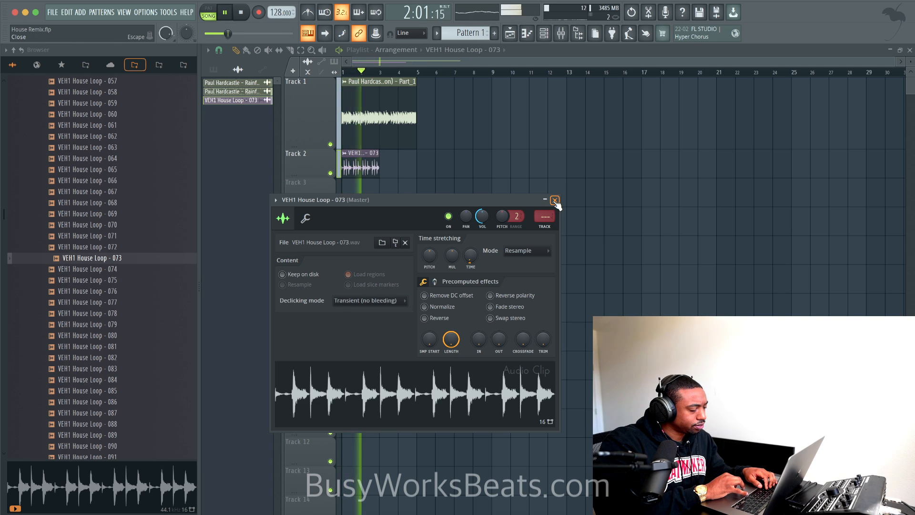
click(554, 200)
Duplicate the drum loop clip directly after itself on Track 2 to fill bars 3 and 4, and play the arrangement.
drag(405, 185, 358, 177)
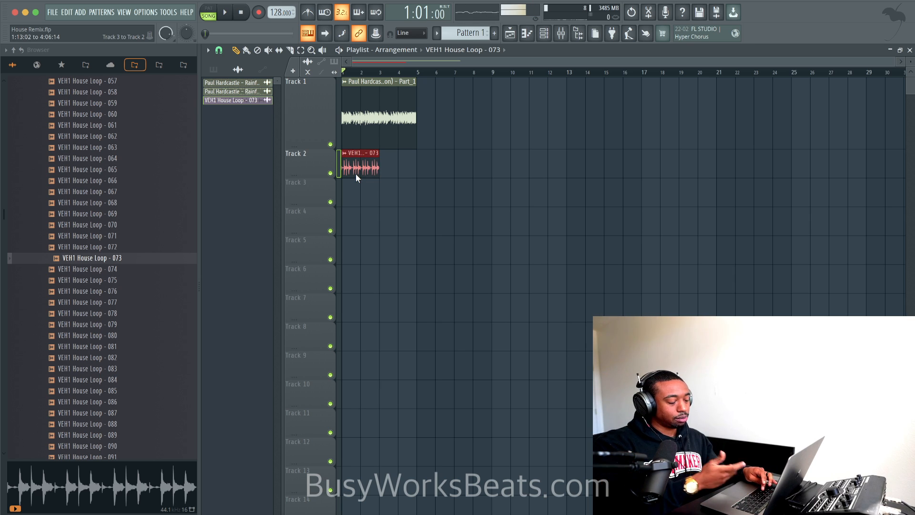
key(ctrl+b)
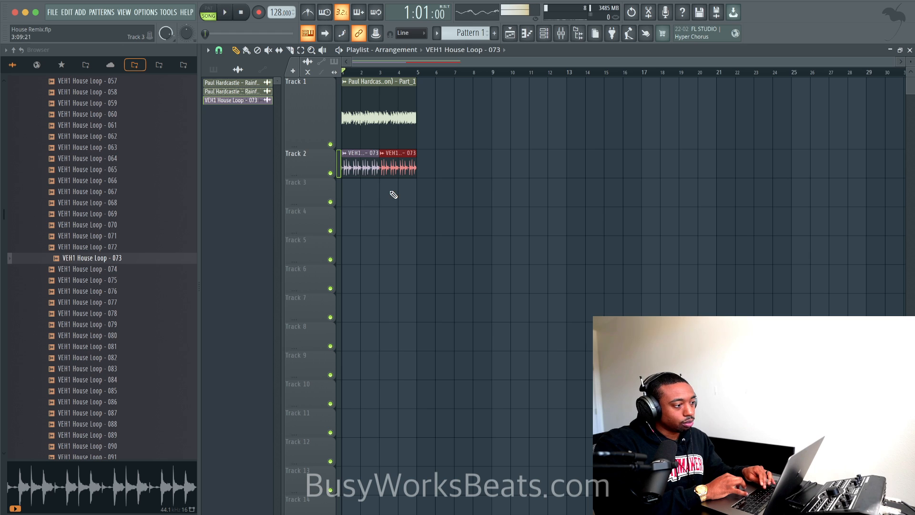
click(393, 195)
key(space)
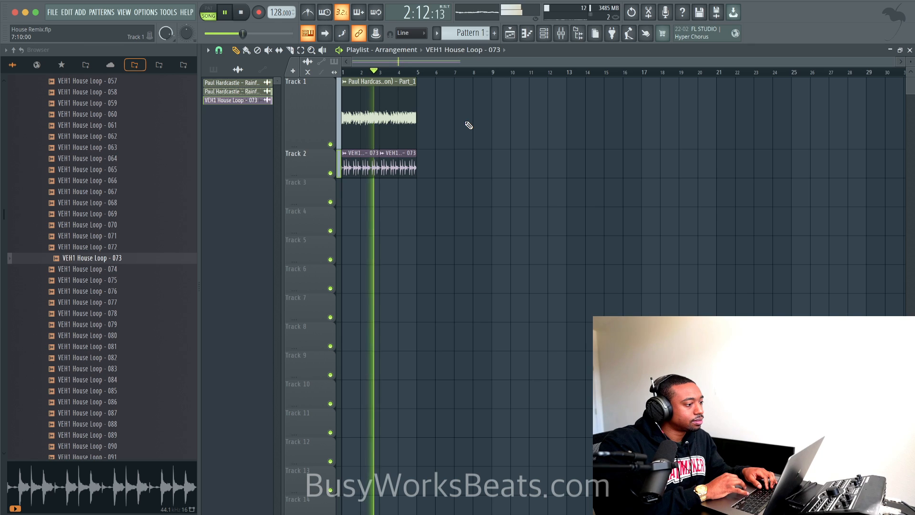
key(space)
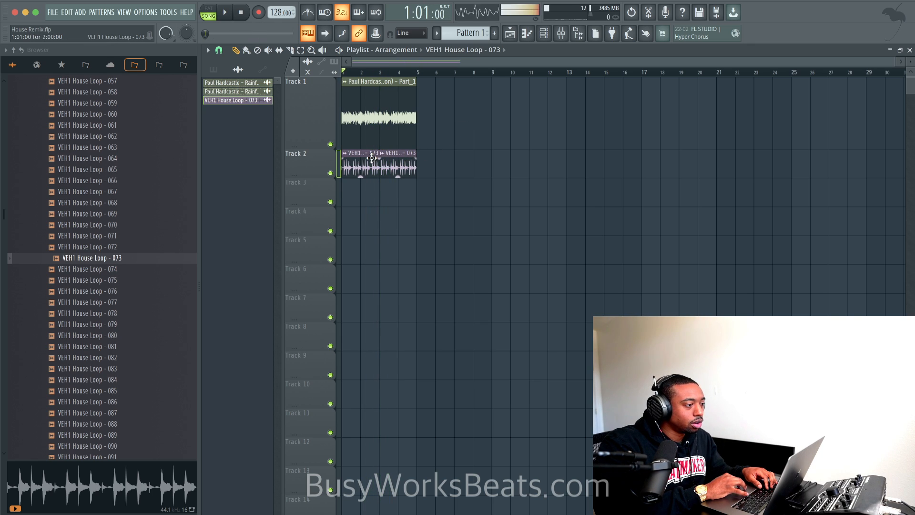
Lower the drum loop's channel volume further during playback, close its settings, and save the project.
double_click(372, 158)
key(space)
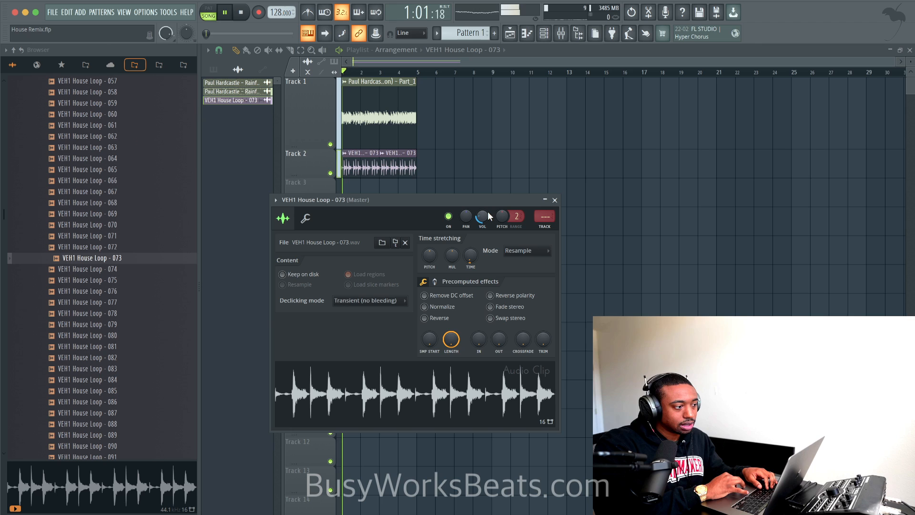
click(554, 200)
key(ctrl+s)
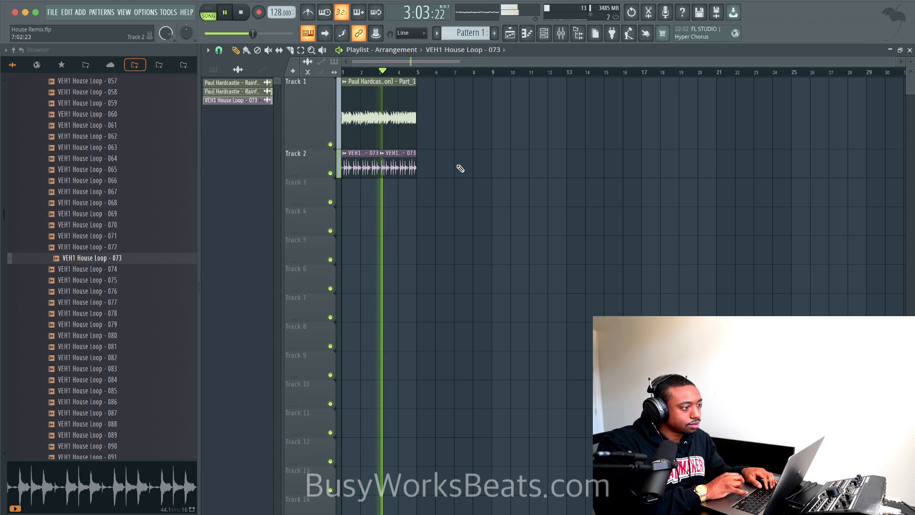
scroll(464, 174, up, 3)
key(space)
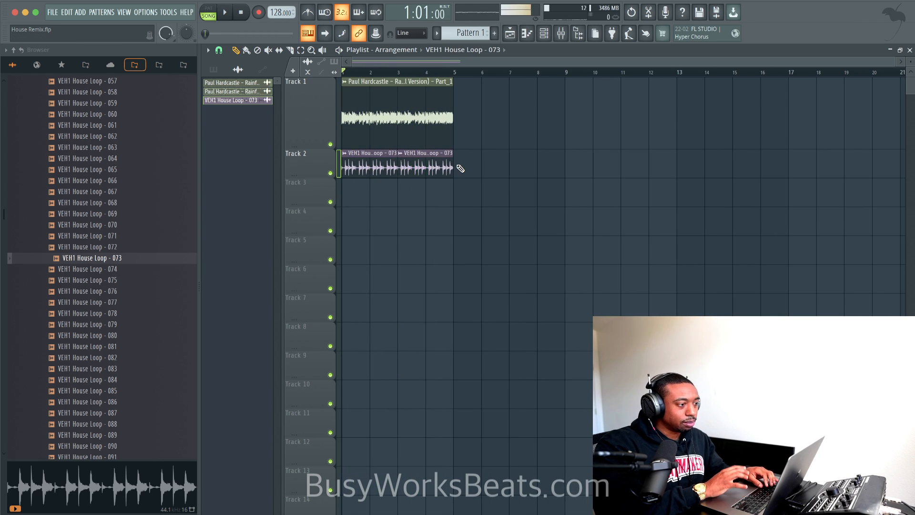
scroll(62, 181, up, 8)
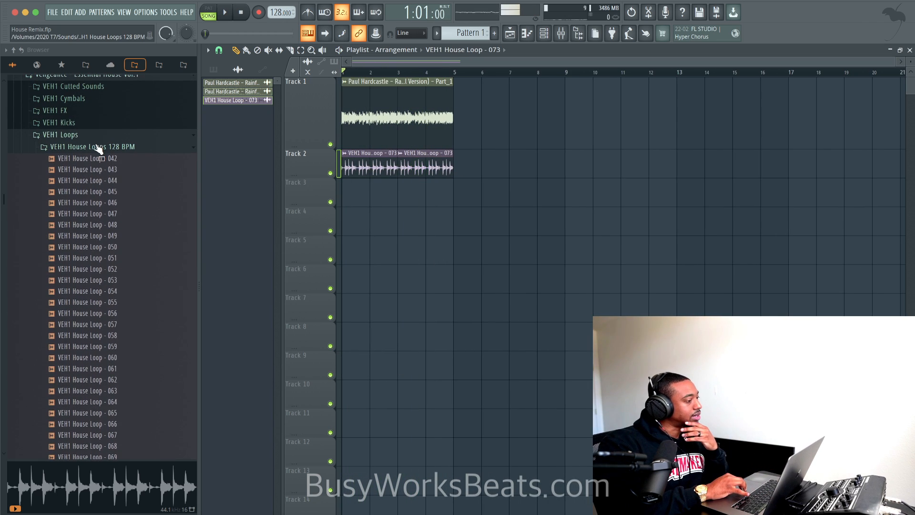
Close the VEH1 Loops folder, open the VEH1 Kicks folder, and show the mixer with the arrangement playing.
click(91, 135)
click(92, 221)
scroll(92, 221, up, 2)
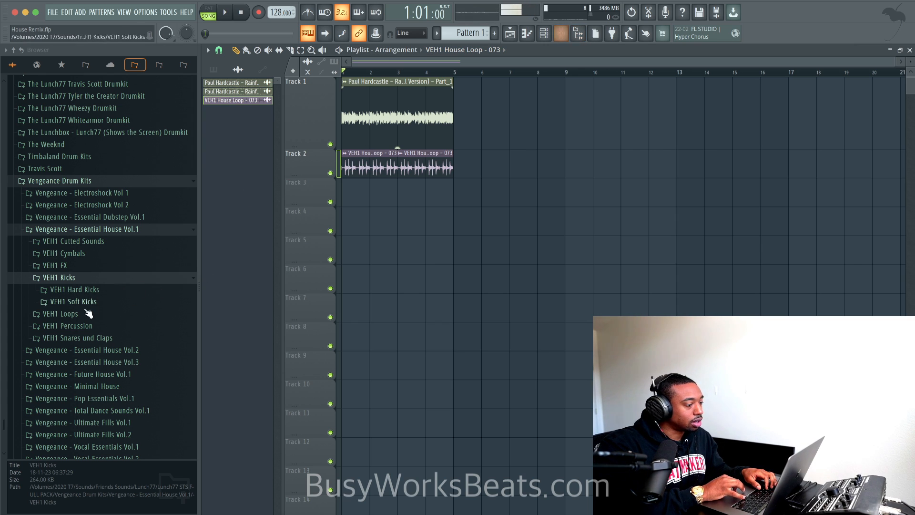
key(space)
key(F9)
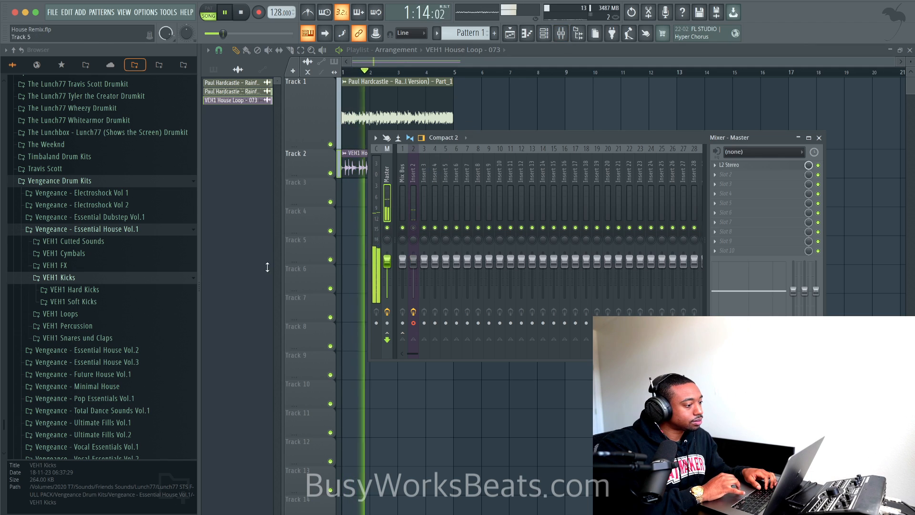
Audition samples from the VEH1 Hard Kicks and VEH1 Soft Kicks folders over the playing arrangement, finishing with VEH1 Soft Kick - 001.
click(111, 289)
click(109, 300)
click(109, 289)
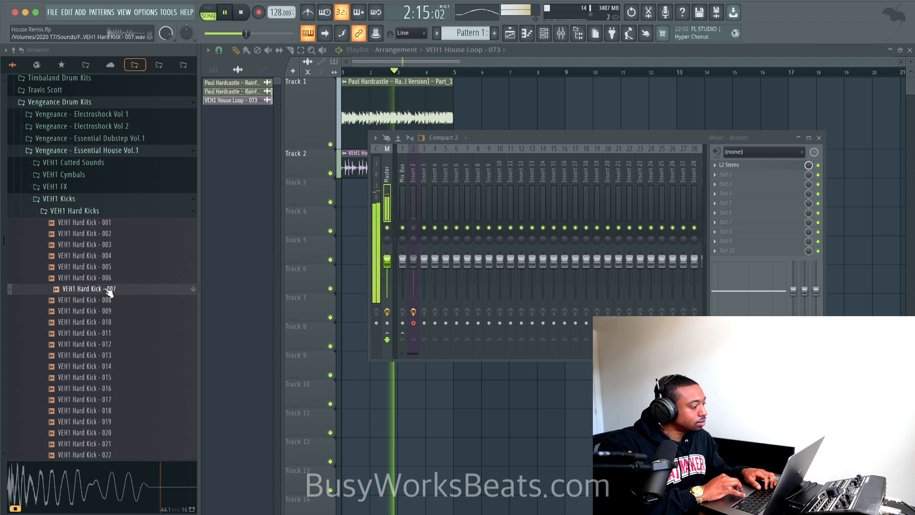
click(109, 278)
click(109, 211)
click(109, 224)
click(106, 234)
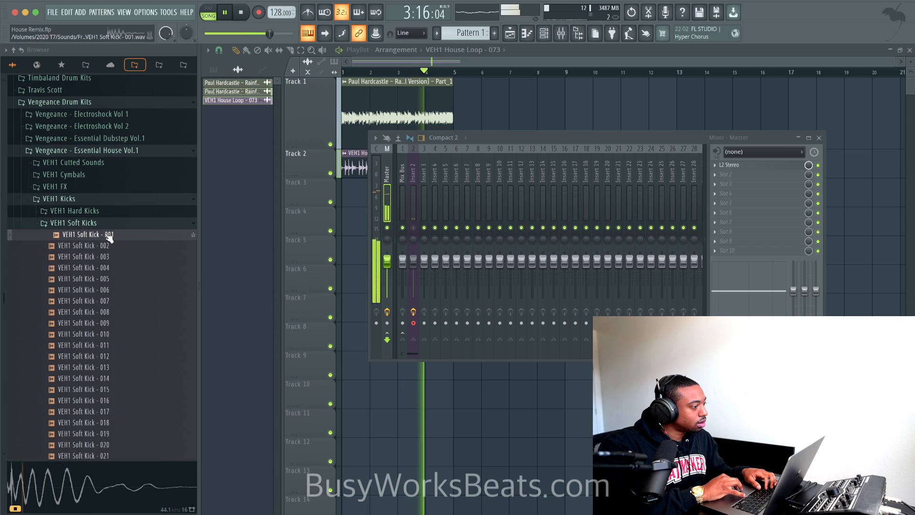
key(space)
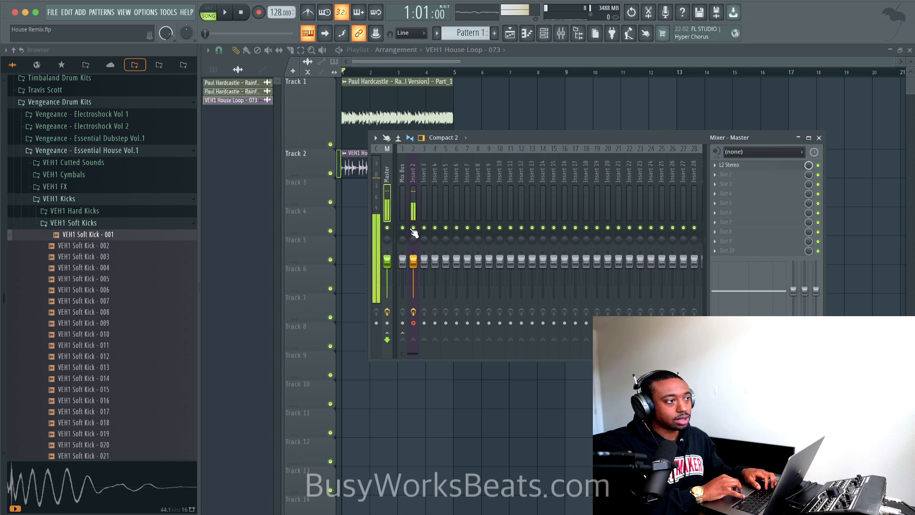
Toggle Insert 2 in the mixer and audition the VEH1 Soft Kick samples up to 017 over the playing arrangement.
click(413, 228)
key(space)
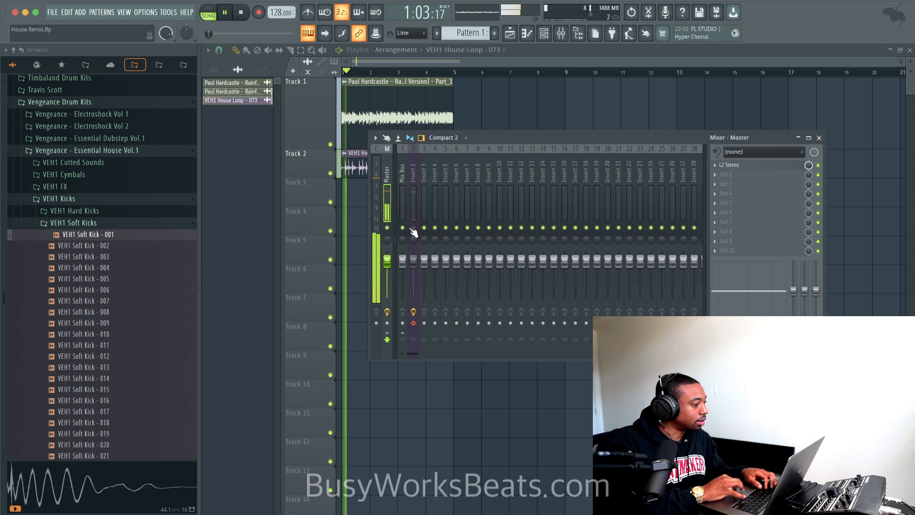
click(142, 258)
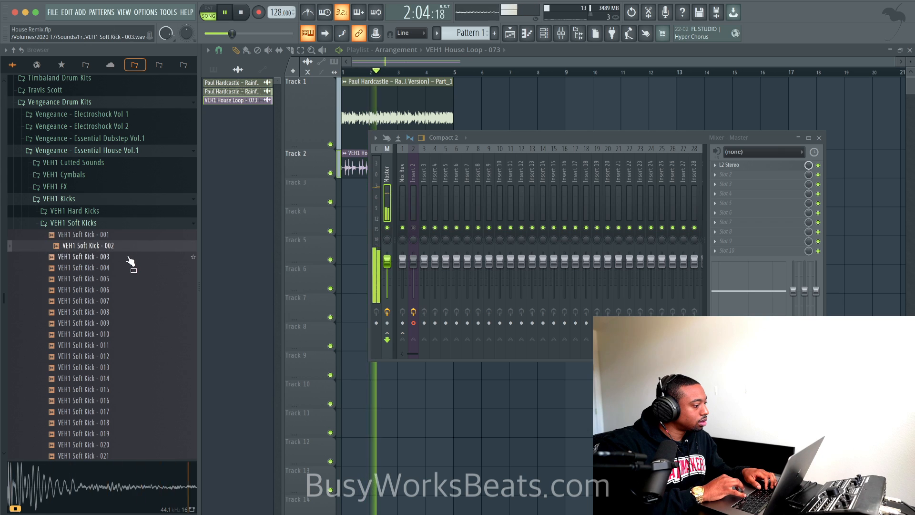
click(128, 267)
click(127, 278)
click(126, 289)
key(Down)
key(Down)
key(Down)
key(Down)
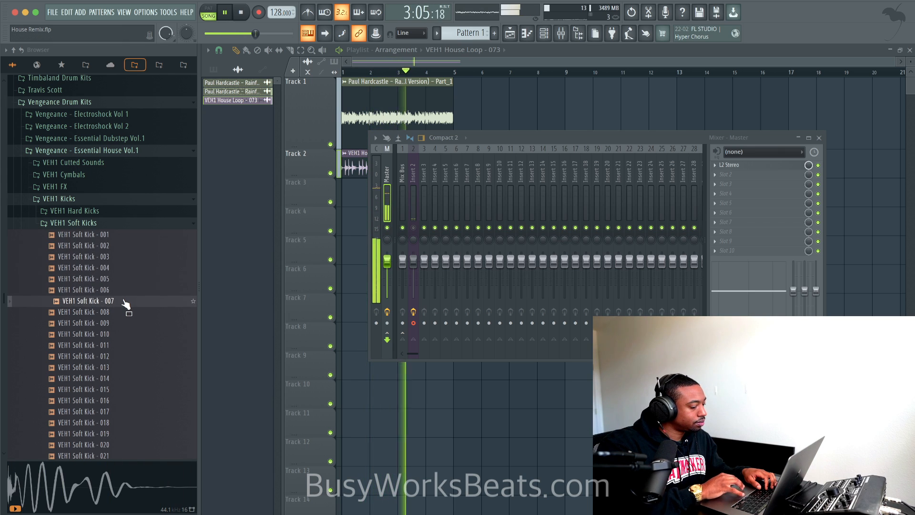
key(Down)
key(Down)
key(Down)
key(Down)
key(Down)
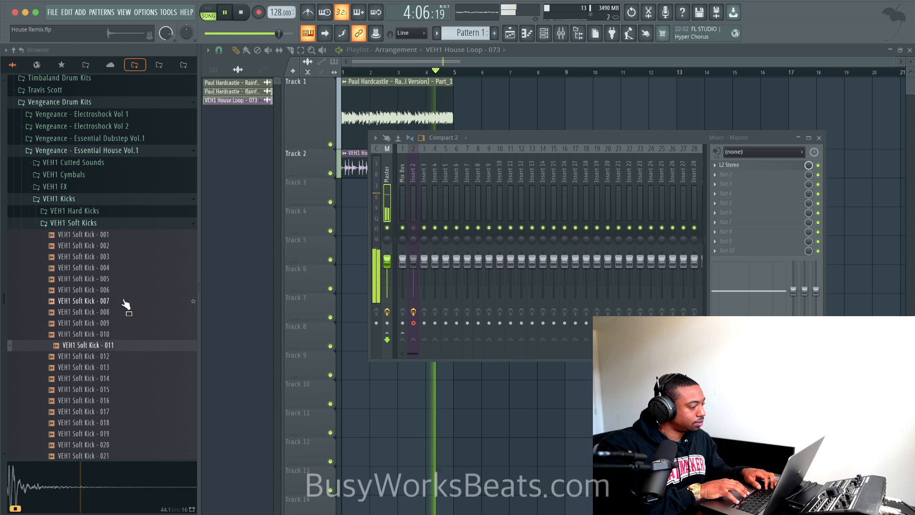
key(Down)
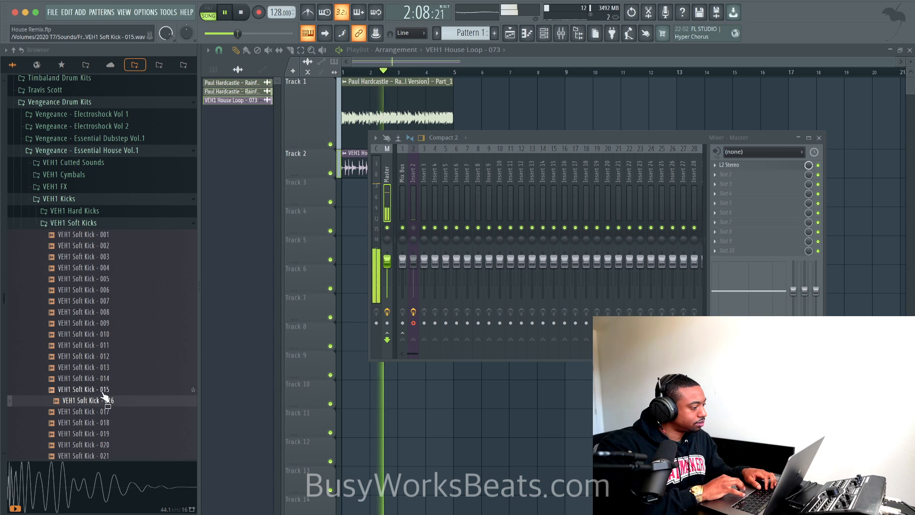
click(102, 411)
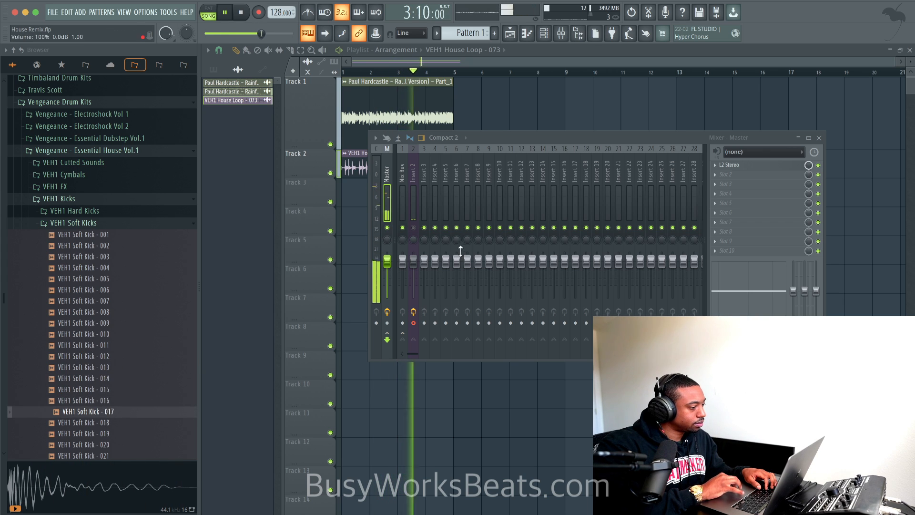
Stop playback, toggle Insert 2 again, and audition VEH1 Soft Kick samples 018 to 031 on their own.
key(space)
click(413, 228)
scroll(128, 283, down, 1)
scroll(128, 283, down, 3)
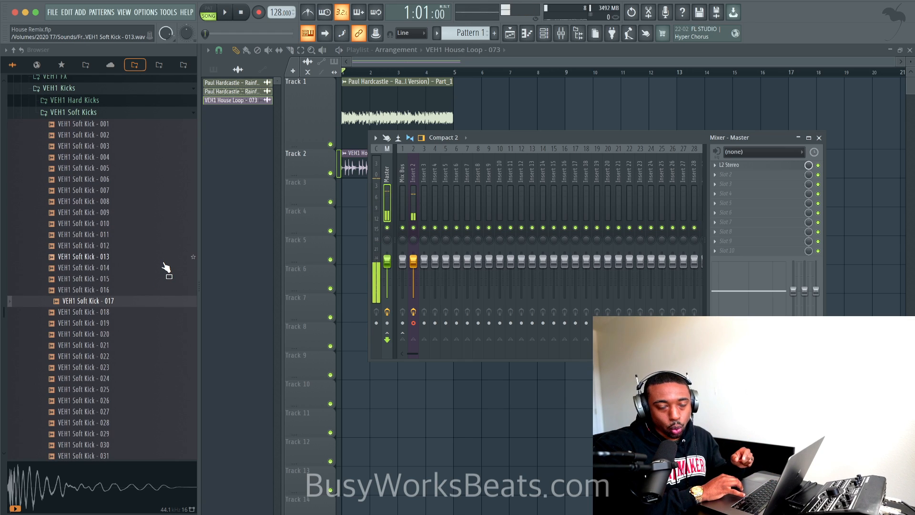
key(Down)
key(Down)
key(Down)
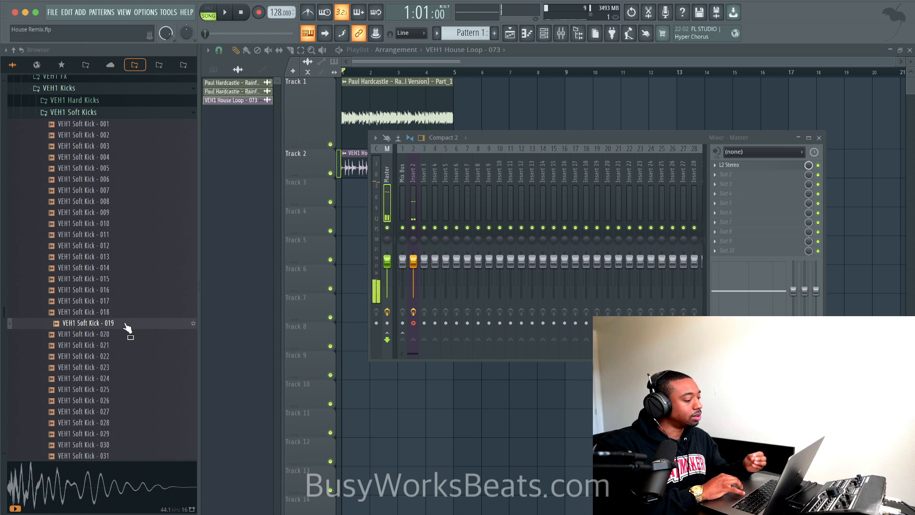
key(Down)
key(Down)
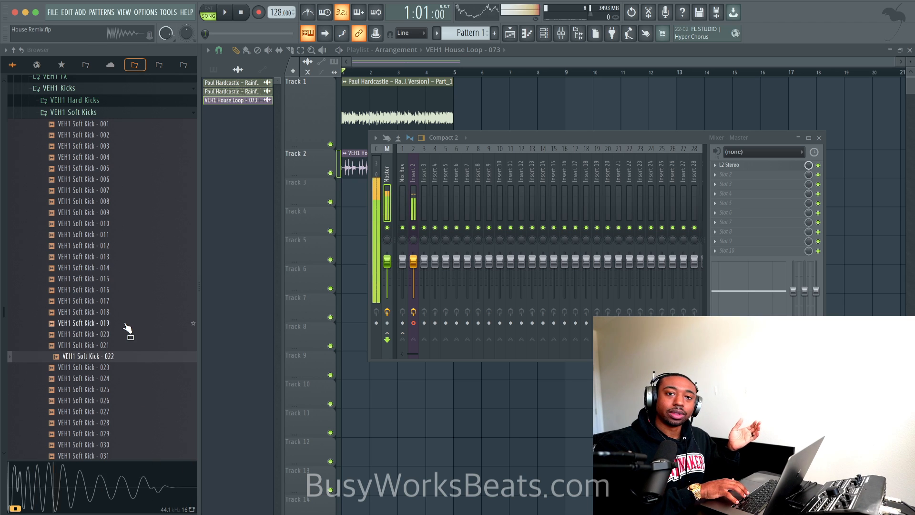
key(Down)
key(Down)
key(Down)
key(Down)
key(Down)
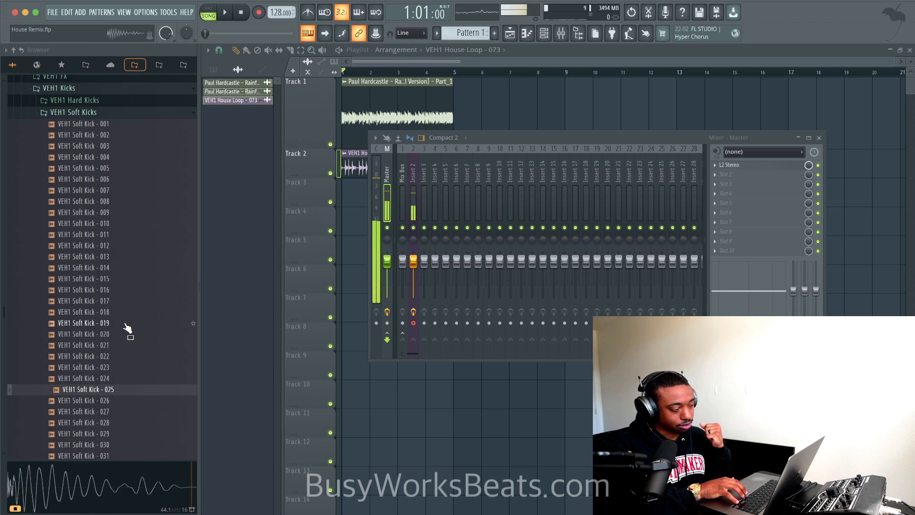
key(Down)
key(Down)
key(Down)
key(Down)
key(Down)
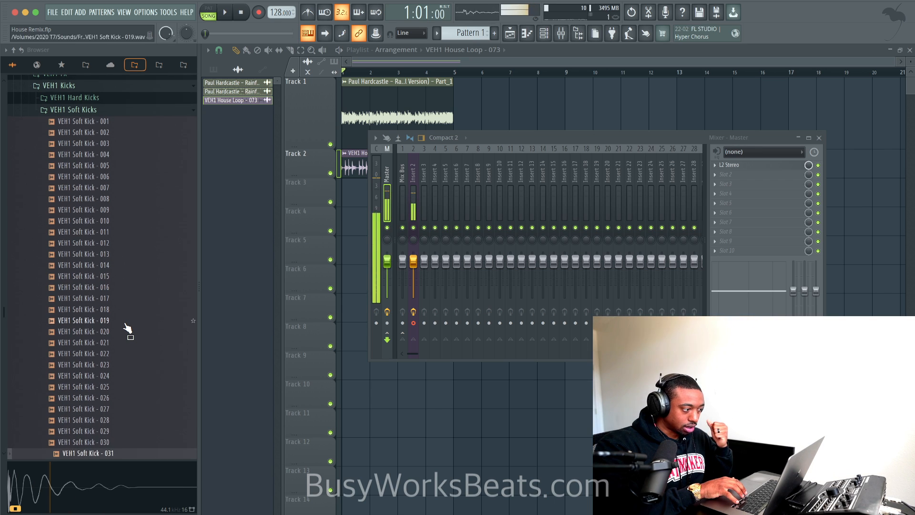
Audition the first VEH1 Hard Kicks samples, then compare VEH1 Hard Kick - 003 against the playing arrangement.
scroll(128, 328, up, 4)
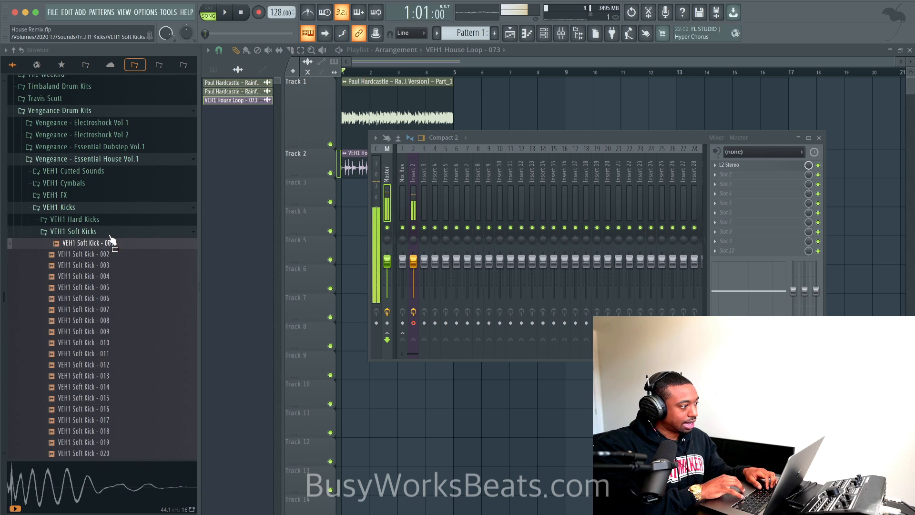
click(106, 232)
click(104, 219)
click(103, 223)
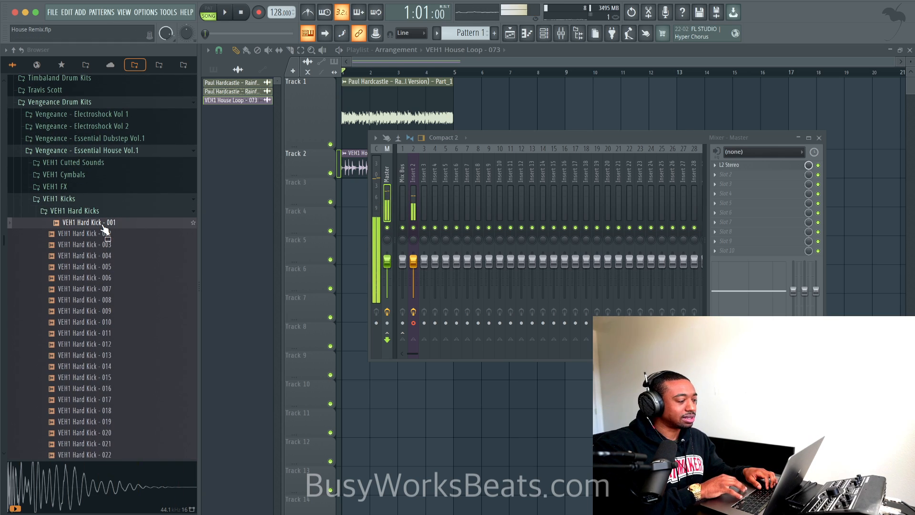
key(Down)
key(Down)
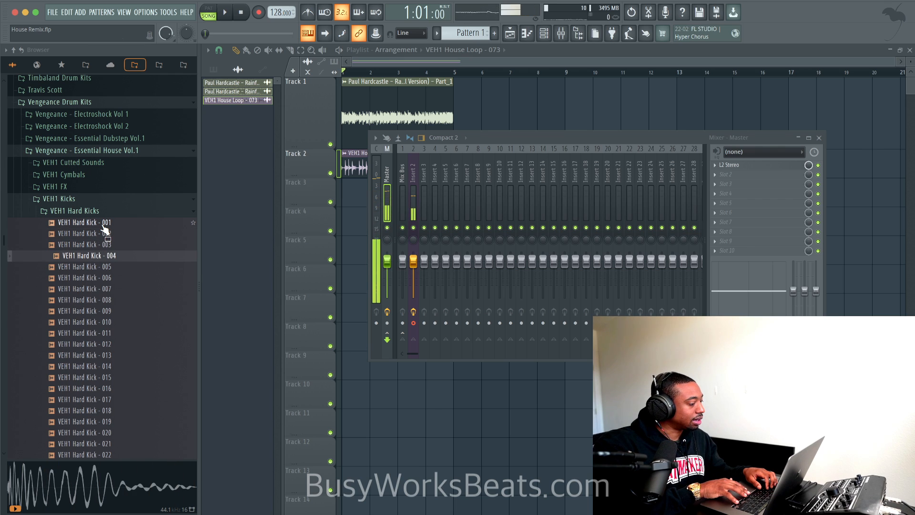
key(Up)
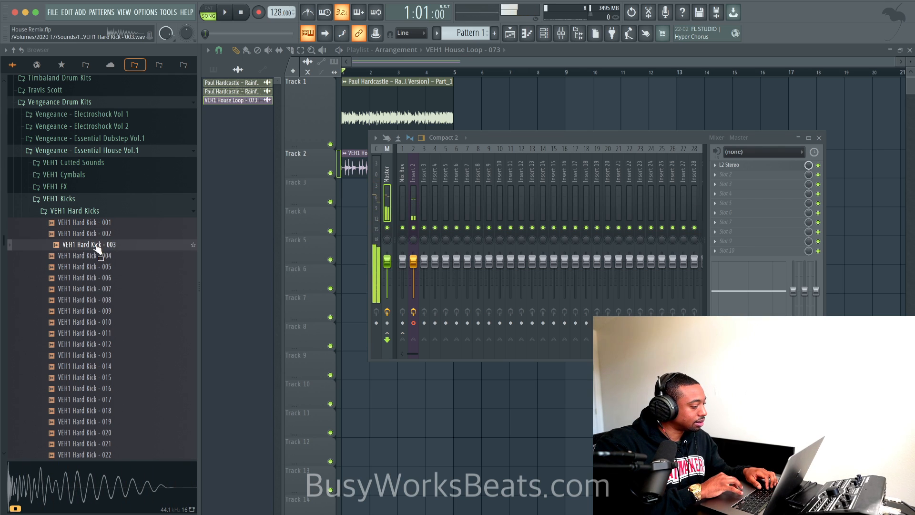
click(97, 247)
click(96, 247)
key(space)
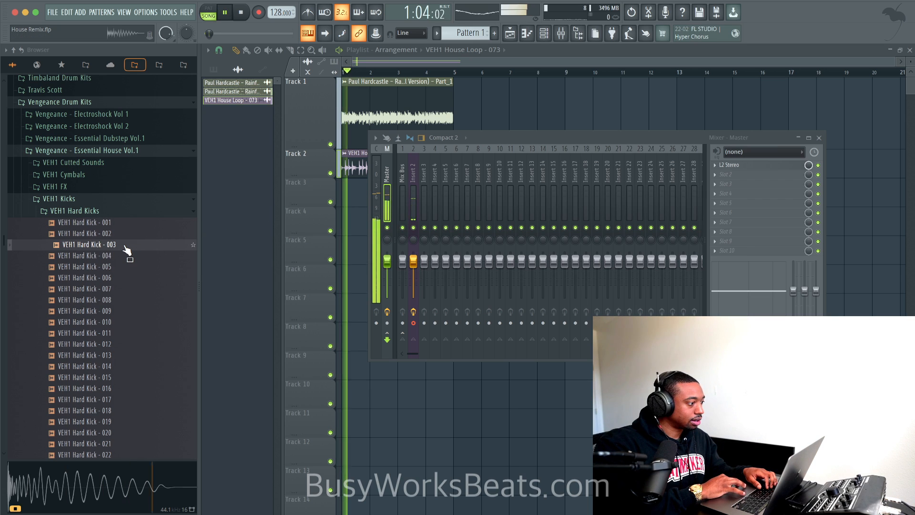
key(space)
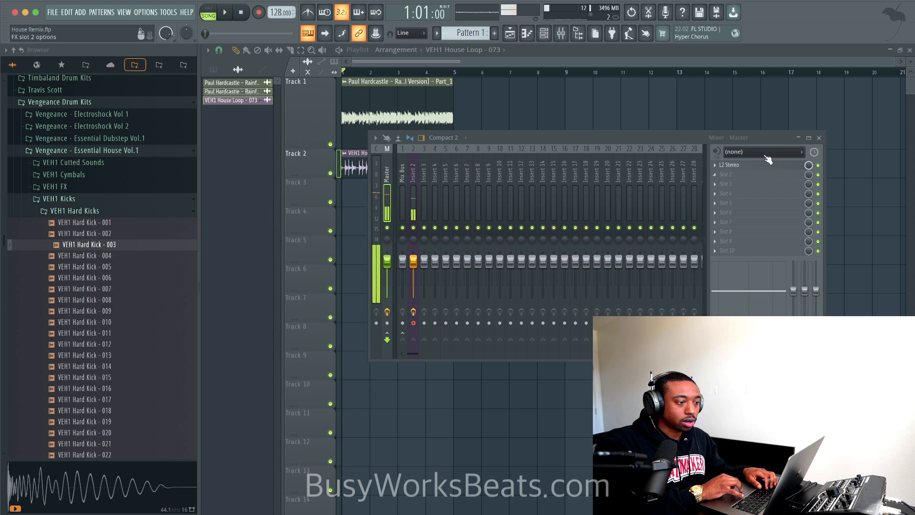
Close the mixer and try placing VEH1 Hard Kick - 003 as an audio clip at the start of Track 3.
click(818, 137)
click(121, 246)
drag(120, 247, 351, 192)
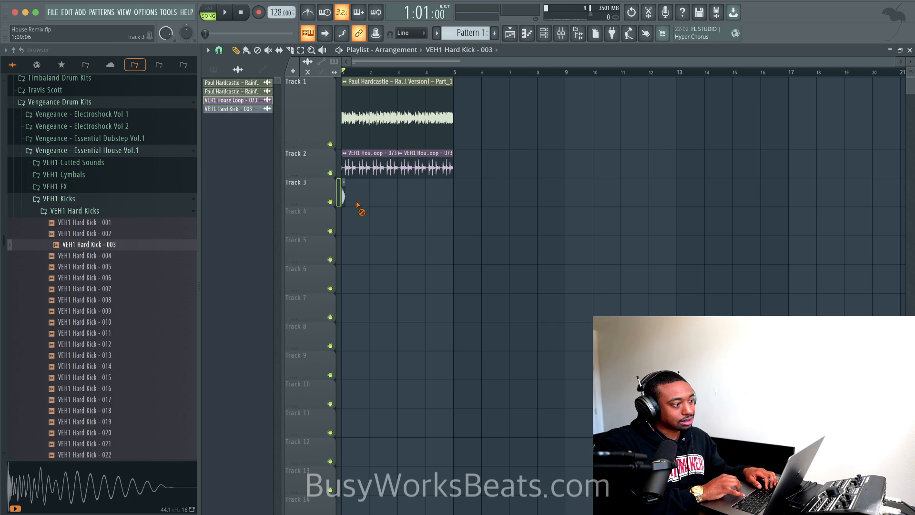
Load VEH1 Hard Kick - 003 into a new sampler channel, route it to mixer track 3, and close the channel windows.
click(544, 33)
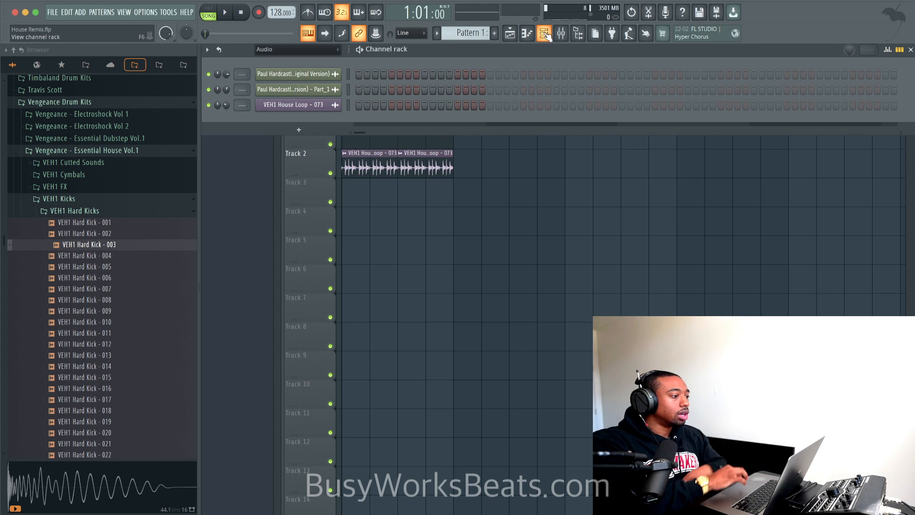
right_click(148, 244)
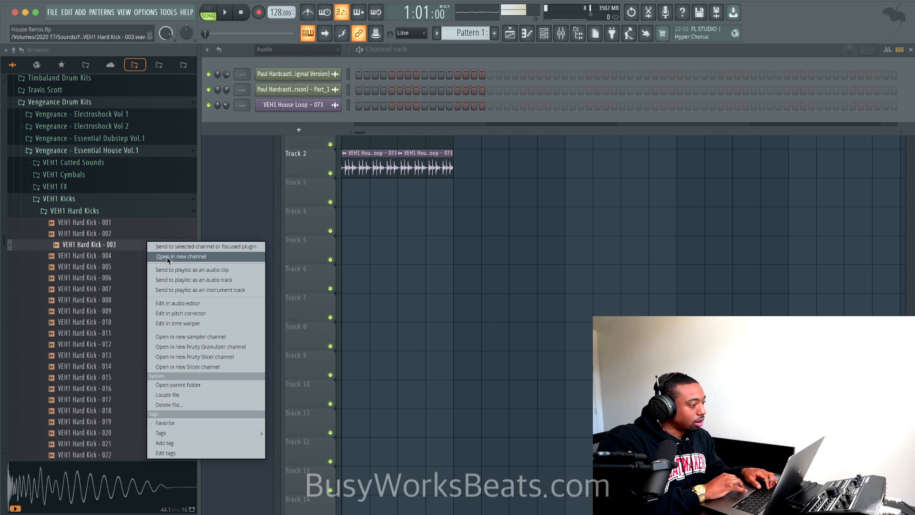
click(168, 257)
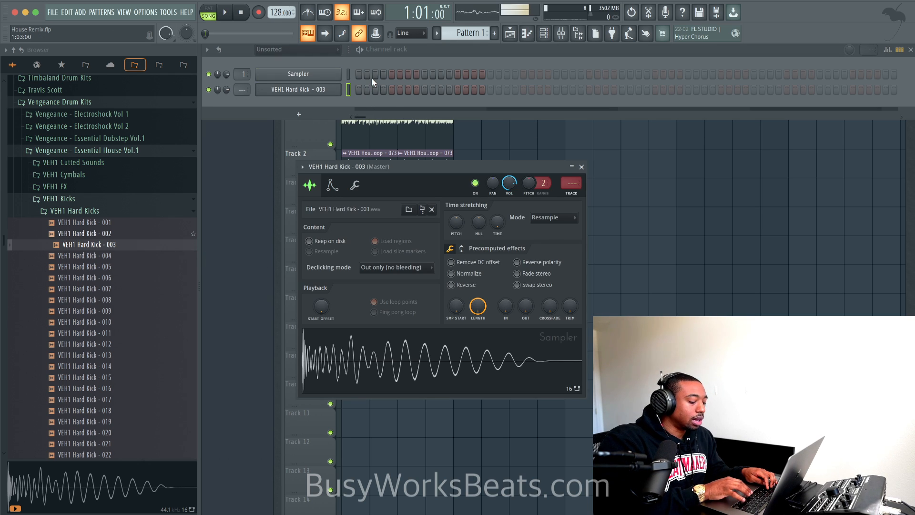
key(ctrl+l)
key(F12)
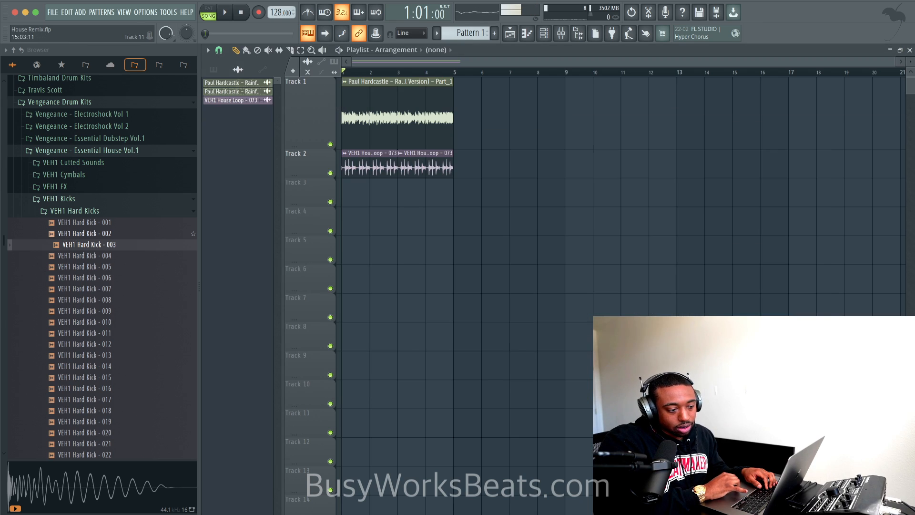
Fill every fourth step of the VEH1 Hard Kick - 003 channel in Pattern 1 and close the channel rack.
click(551, 37)
click(550, 37)
click(550, 37)
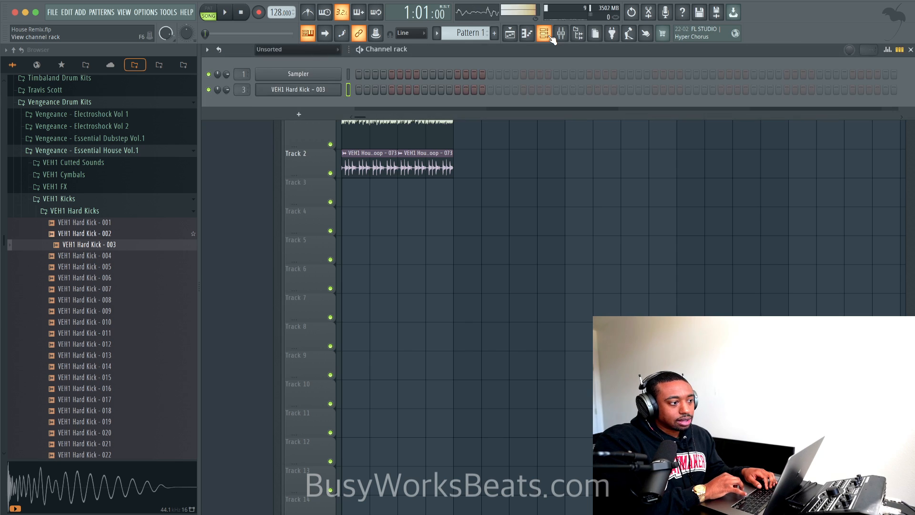
click(550, 37)
click(550, 37)
click(359, 90)
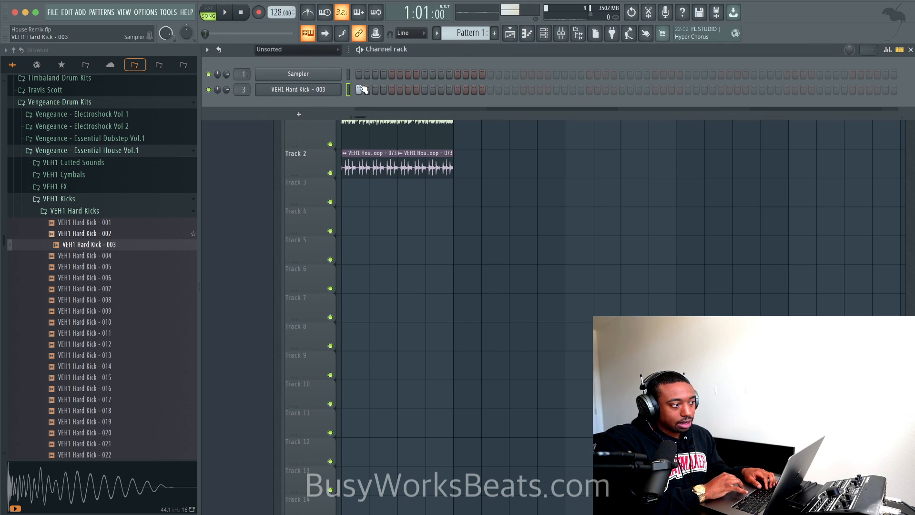
right_click(328, 97)
click(457, 131)
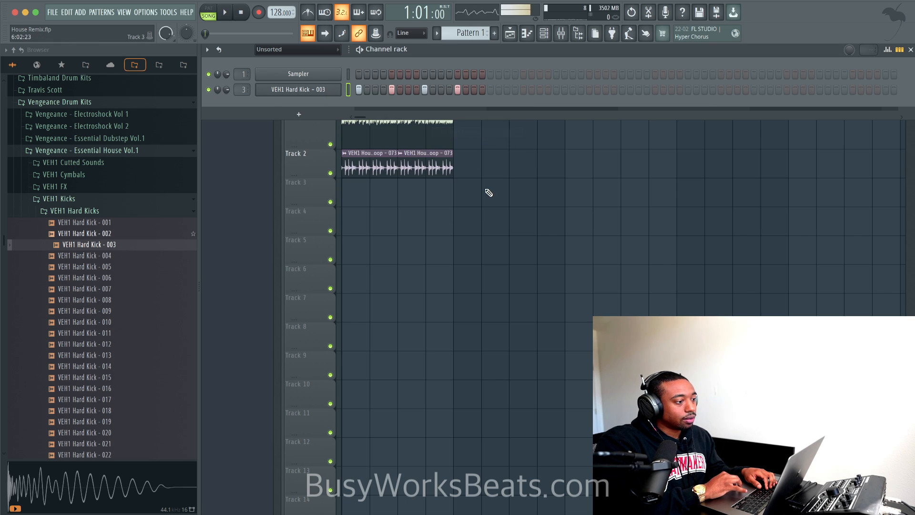
key(F6)
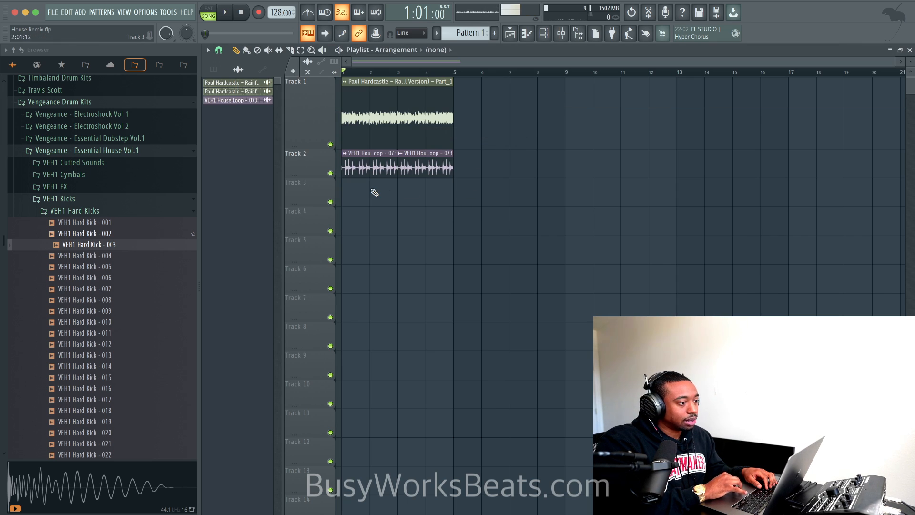
Place Pattern 1 at the start of Track 3 in the playlist and briefly play the arrangement.
click(214, 70)
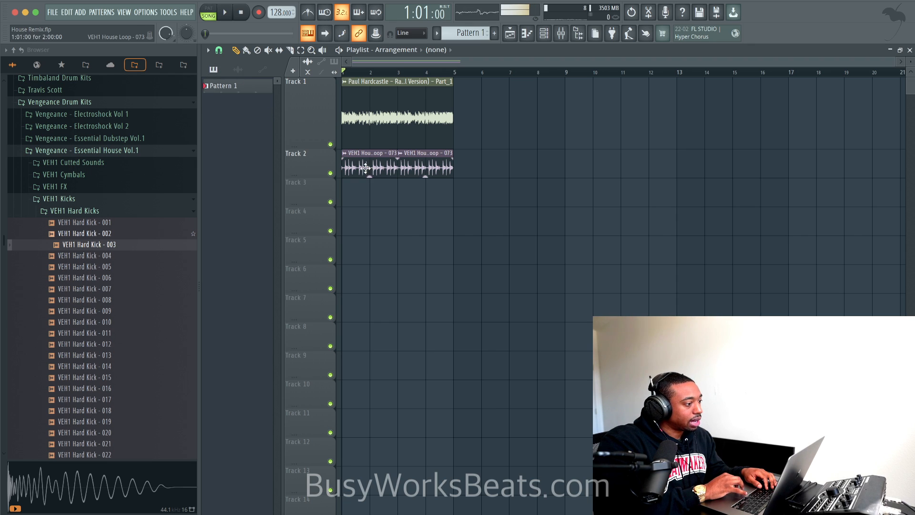
drag(263, 92, 347, 193)
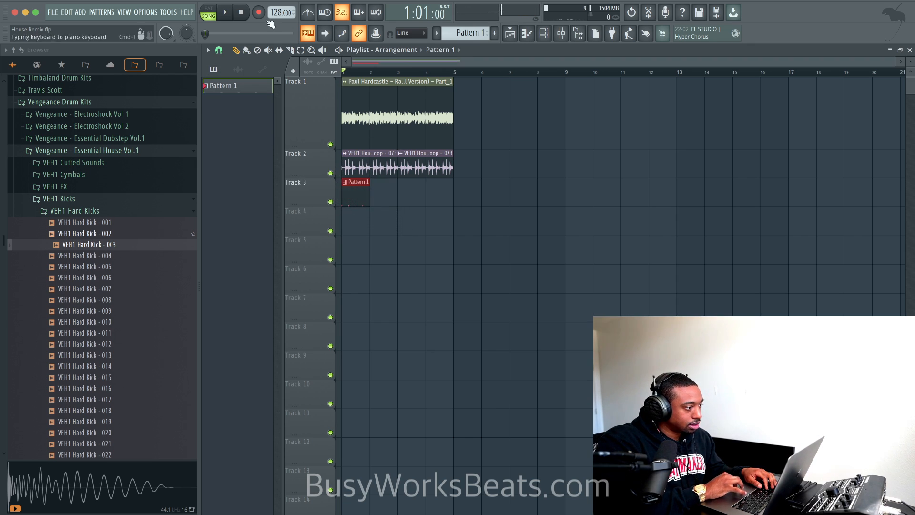
click(226, 13)
key(space)
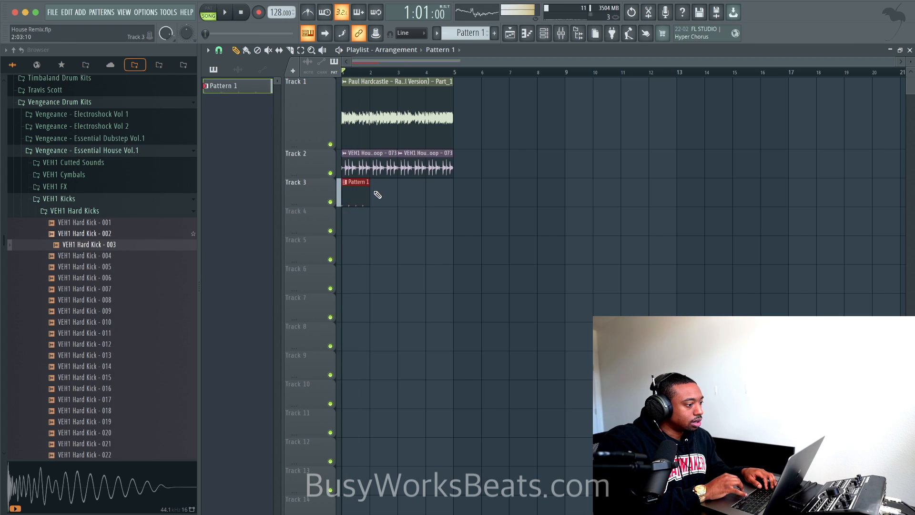
Duplicate the Pattern 1 clip three times on Track 3 to fill bars 2 to 4.
key(ctrl+b)
key(ctrl+b)
key(ctrl+b)
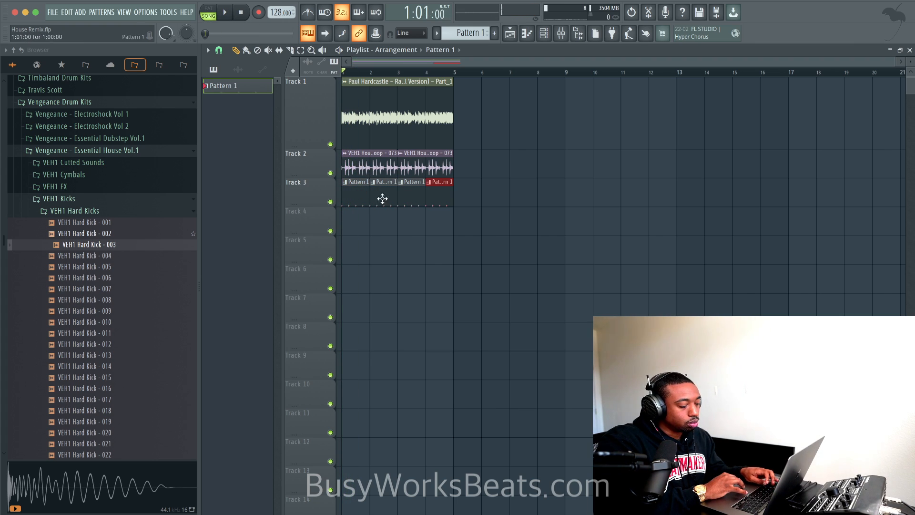
Briefly play the four-bar arrangement and save the House Remix project.
key(space)
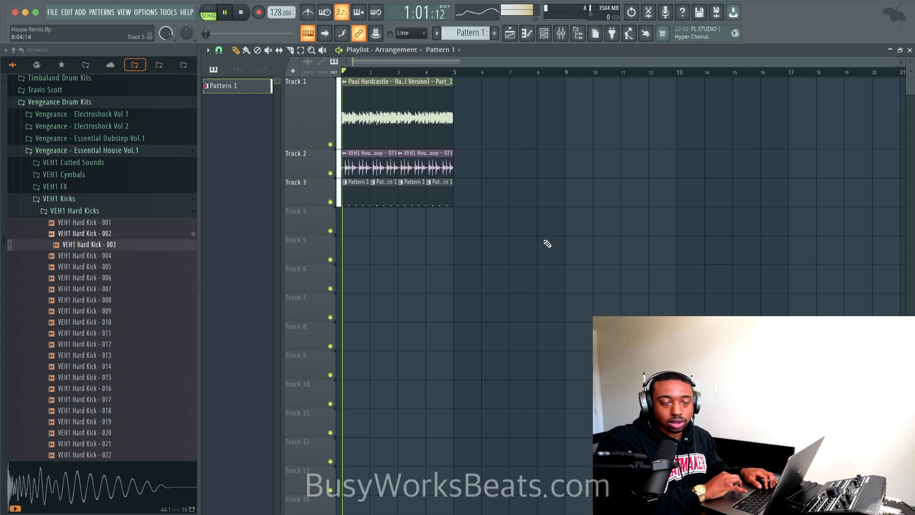
key(space)
key(ctrl+s)
Open the miscellaneous settings of the VEH1 Hard Kick - 003 channel and audition the kick with a time shift during playback.
click(548, 41)
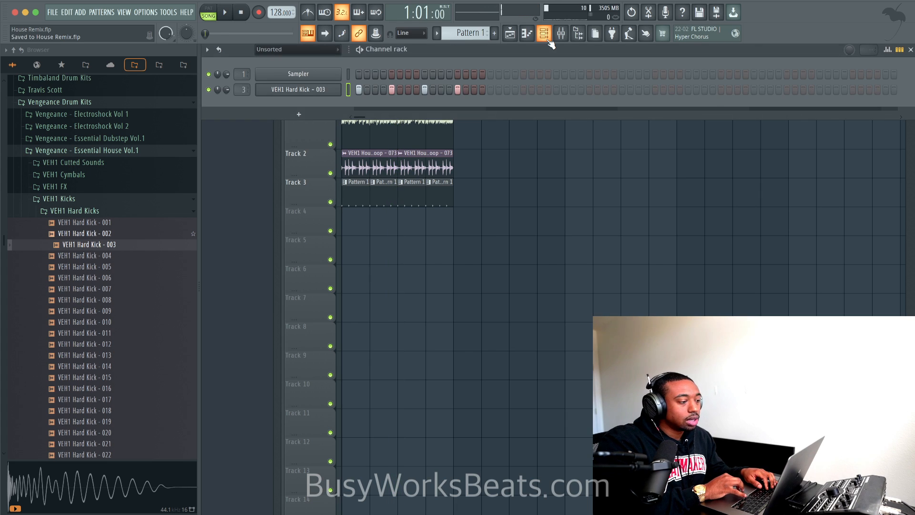
click(310, 90)
click(355, 186)
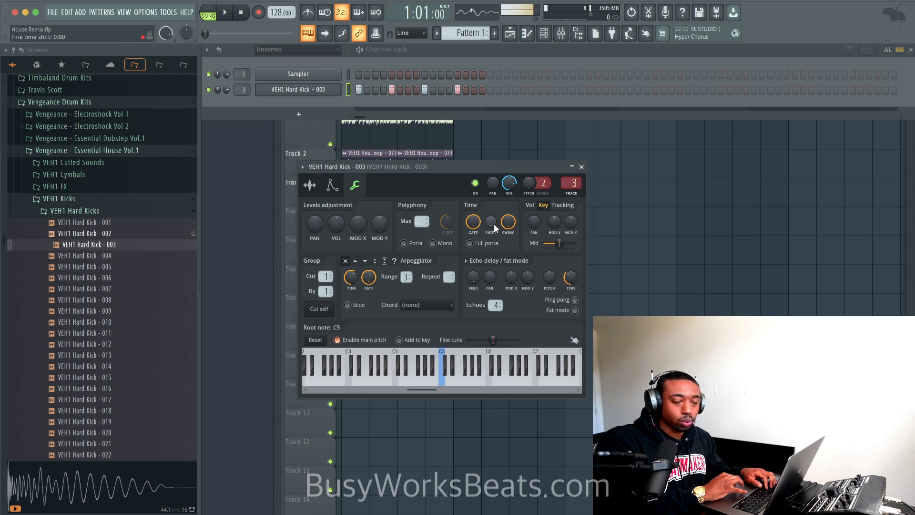
key(space)
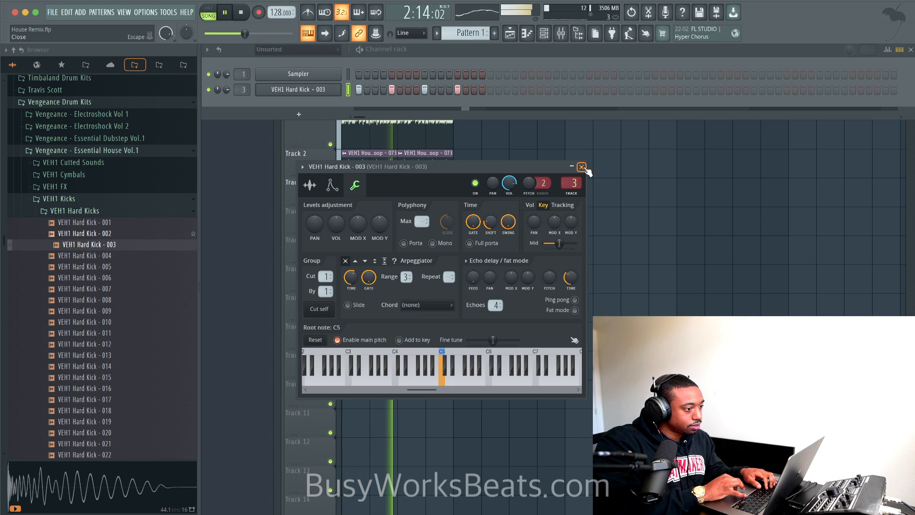
key(space)
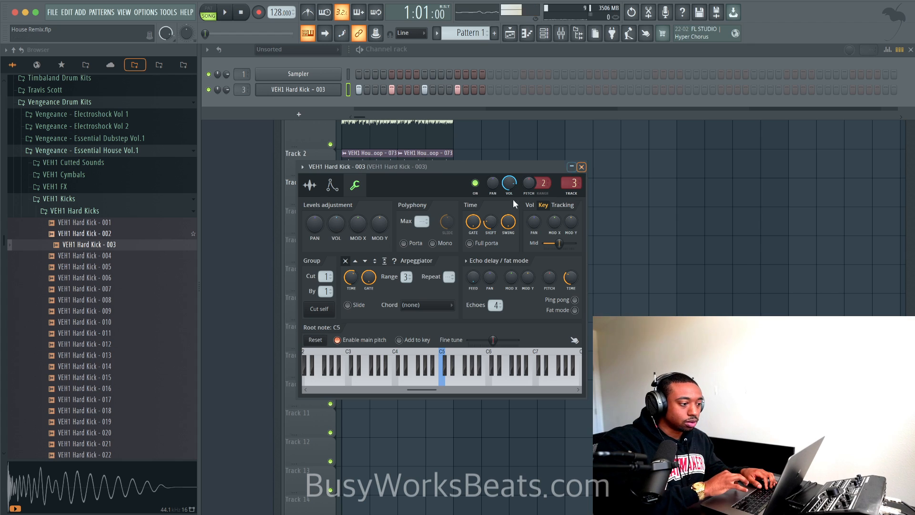
Set the kick channel's fine time shift to 0:01 while listening to the arrangement, close its settings and save the project.
drag(486, 219, 491, 224)
key(space)
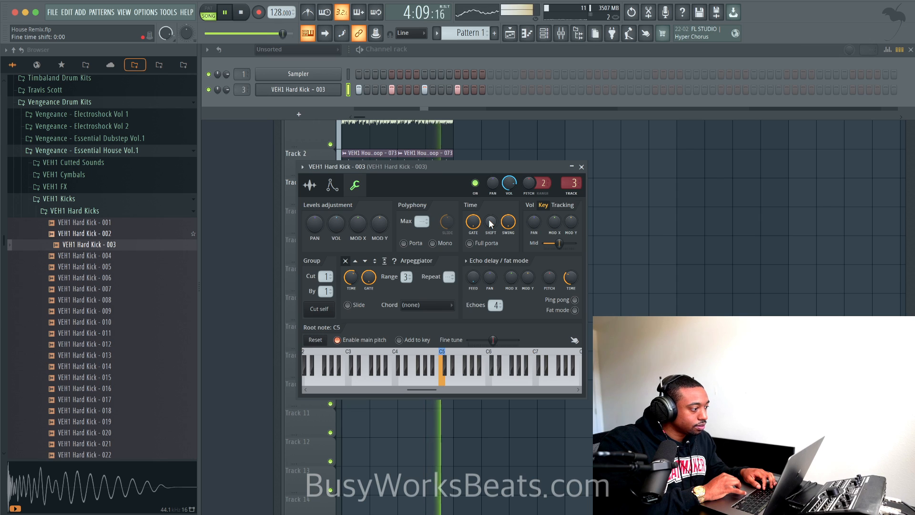
key(space)
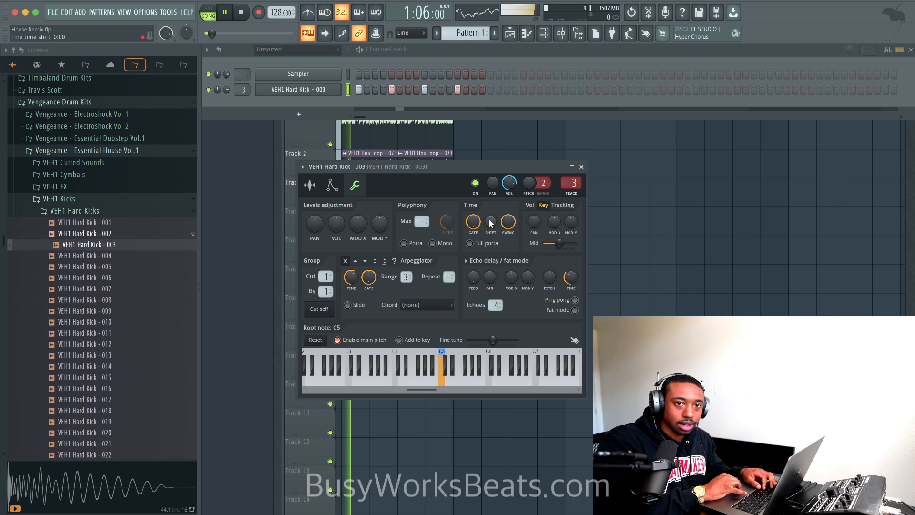
scroll(491, 222, up, 2)
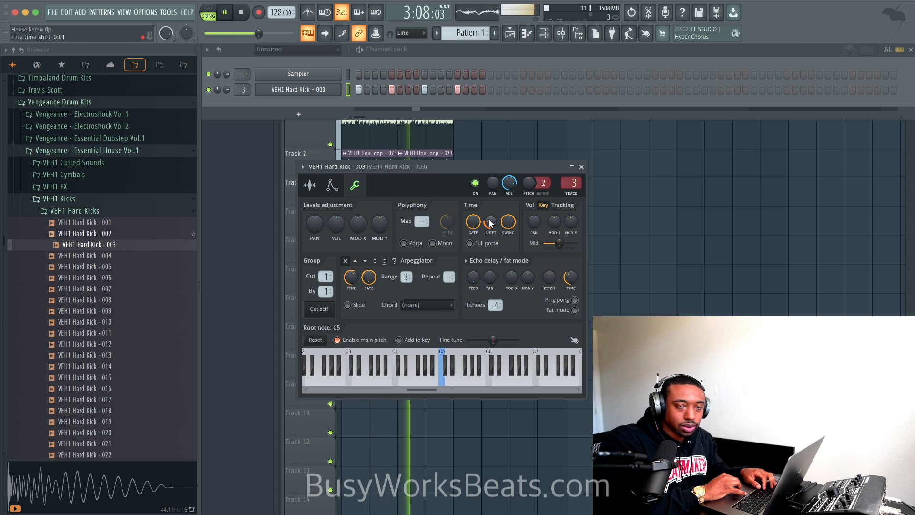
click(581, 167)
key(space)
key(ctrl+s)
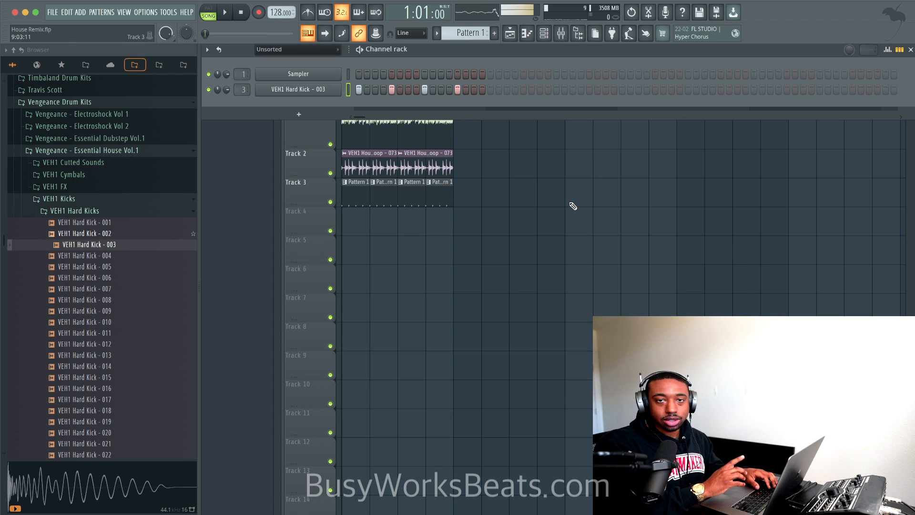
Close the channel rack, collapse the VEH1 Hard Kicks folder and expand the VEH1 Snares und Claps folder in the Vengeance kit.
key(F6)
click(98, 211)
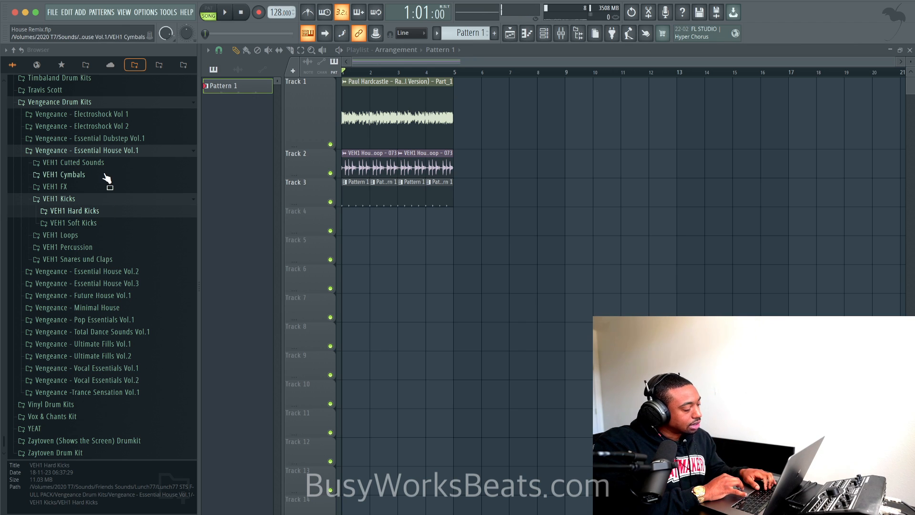
click(106, 187)
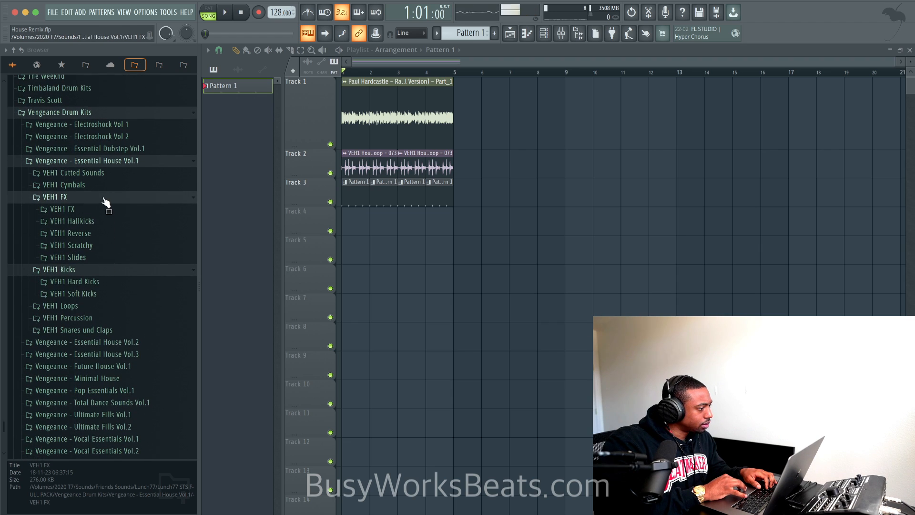
click(104, 200)
click(105, 268)
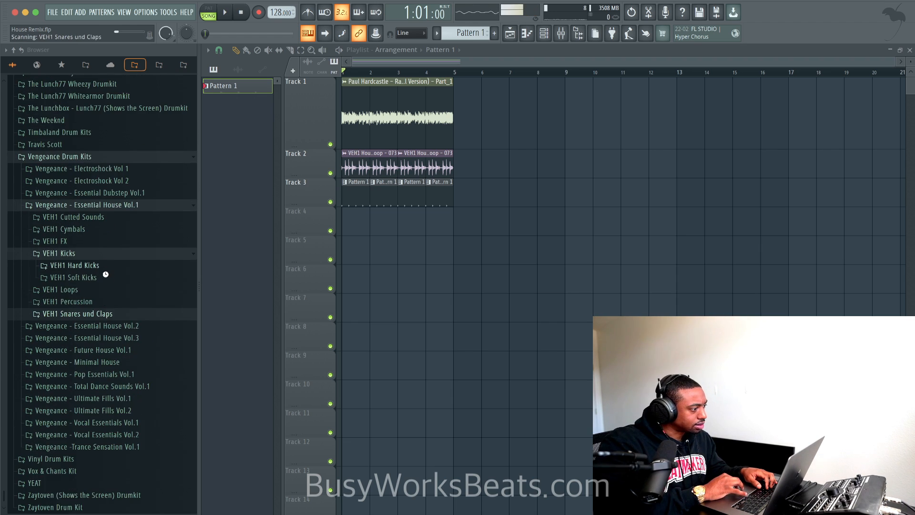
Audition VEH1 Snares & Claps samples 001 to 003 and compare them with the playing arrangement.
click(107, 270)
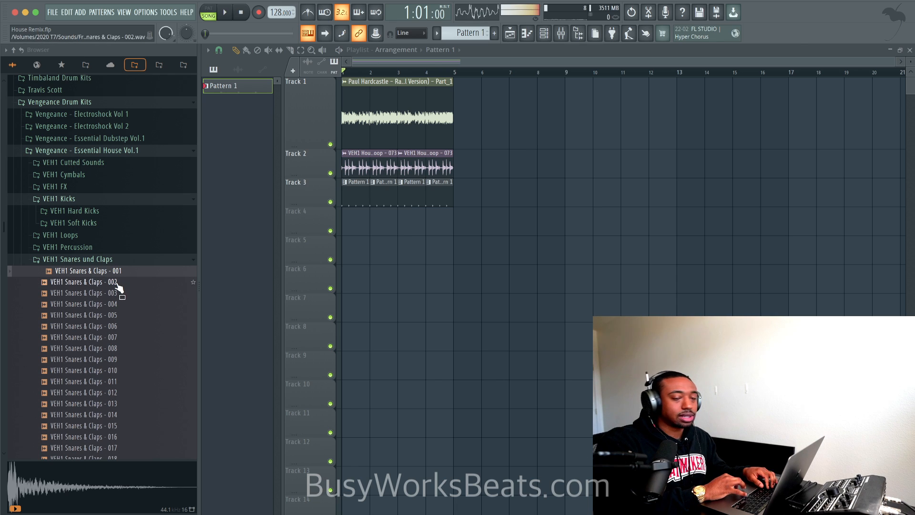
click(118, 285)
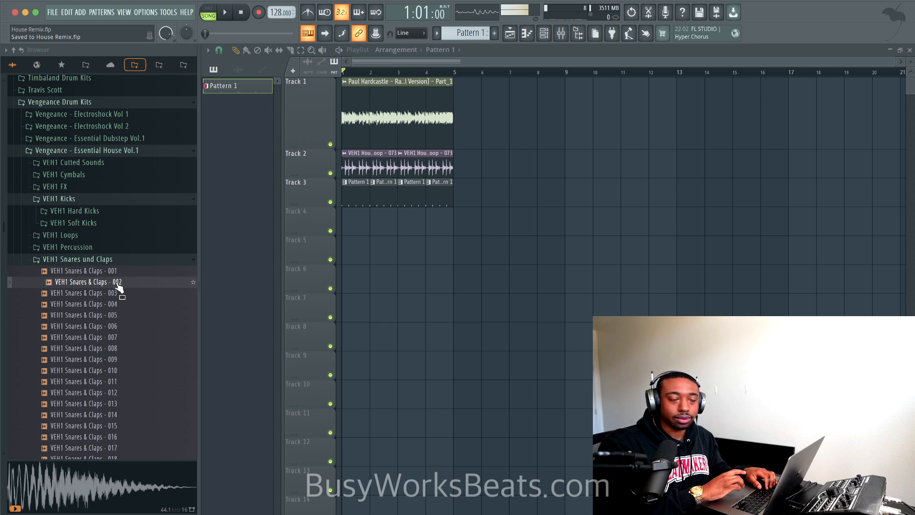
key(space)
key(space)
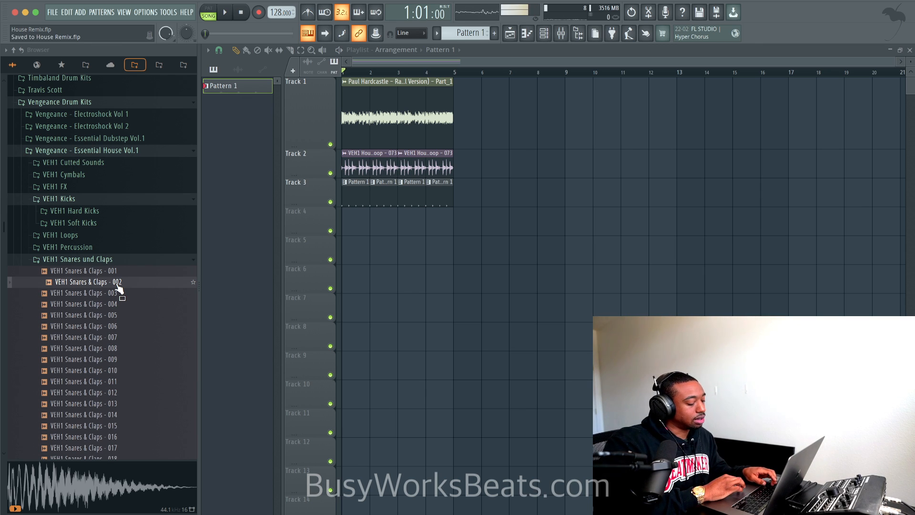
click(119, 299)
key(space)
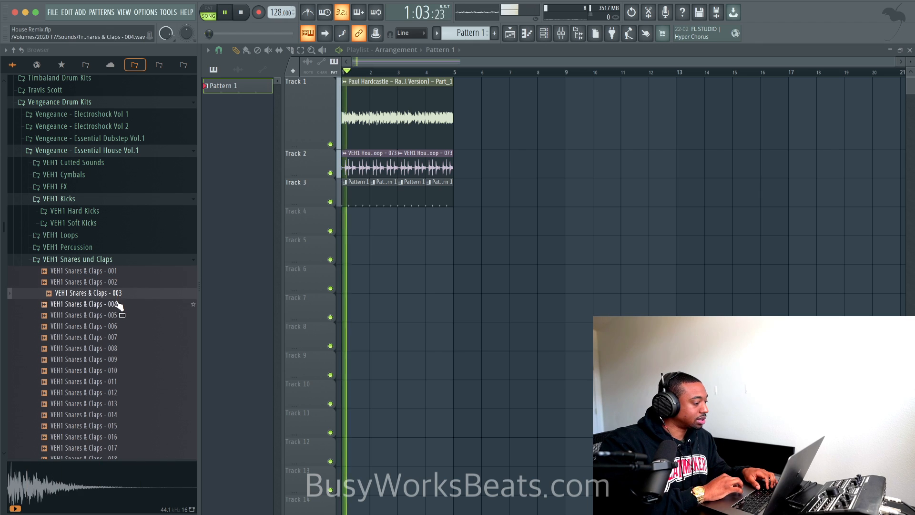
key(space)
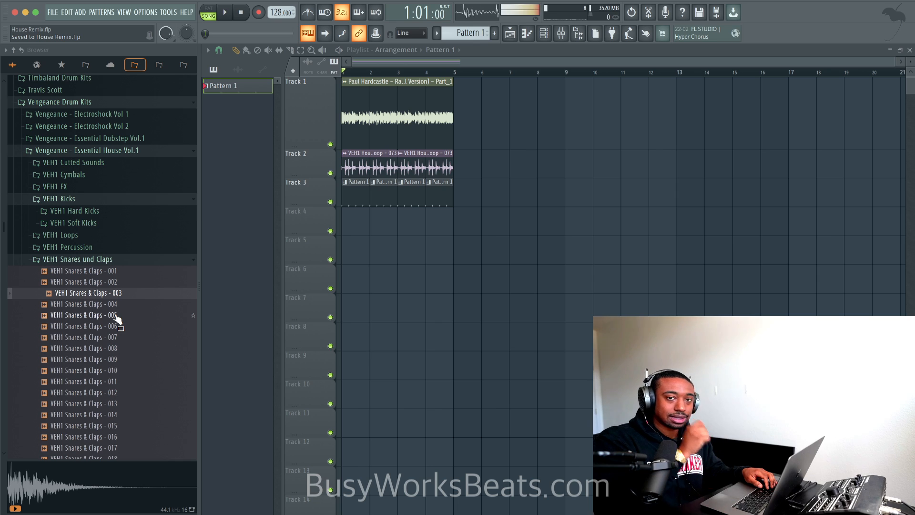
Audition VEH1 Snares & Claps - 005 over the arrangement and open it in a new channel.
key(space)
click(115, 316)
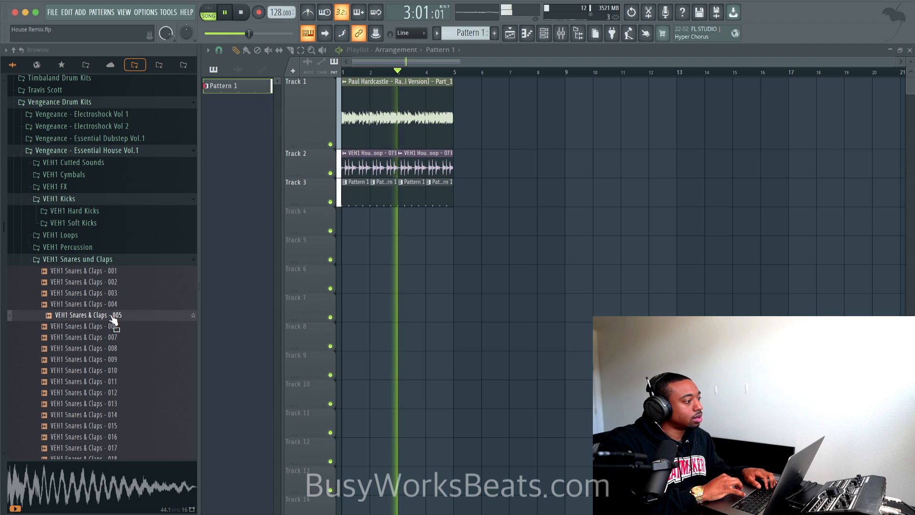
key(space)
right_click(113, 318)
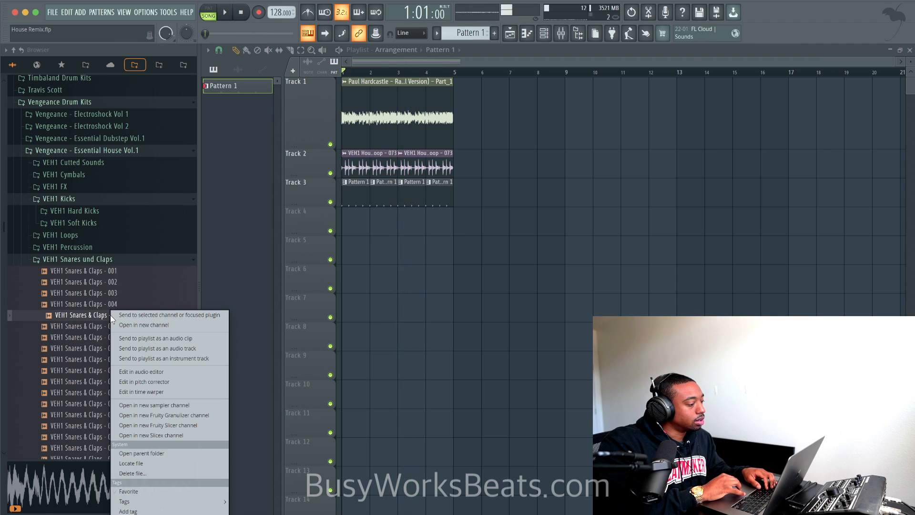
click(123, 326)
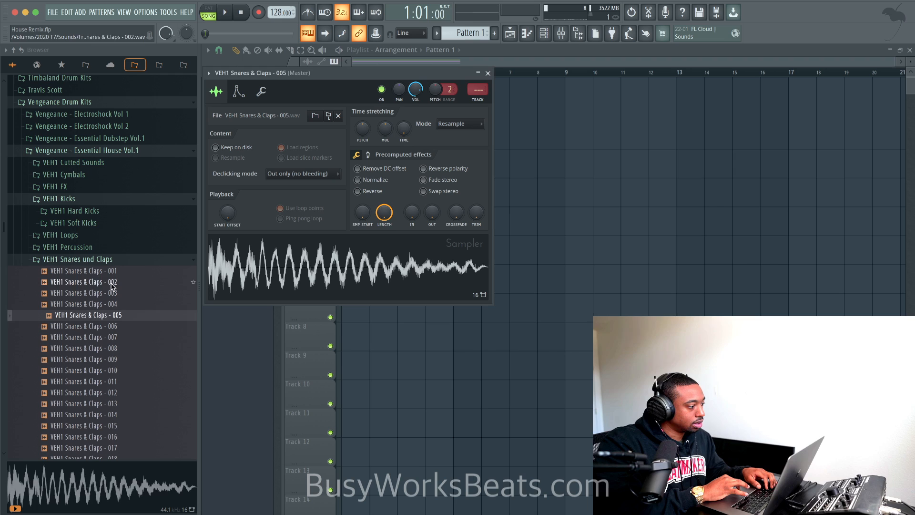
Audition VEH1 Snares & Claps - 006 and 007 against the playing arrangement.
click(112, 282)
click(113, 317)
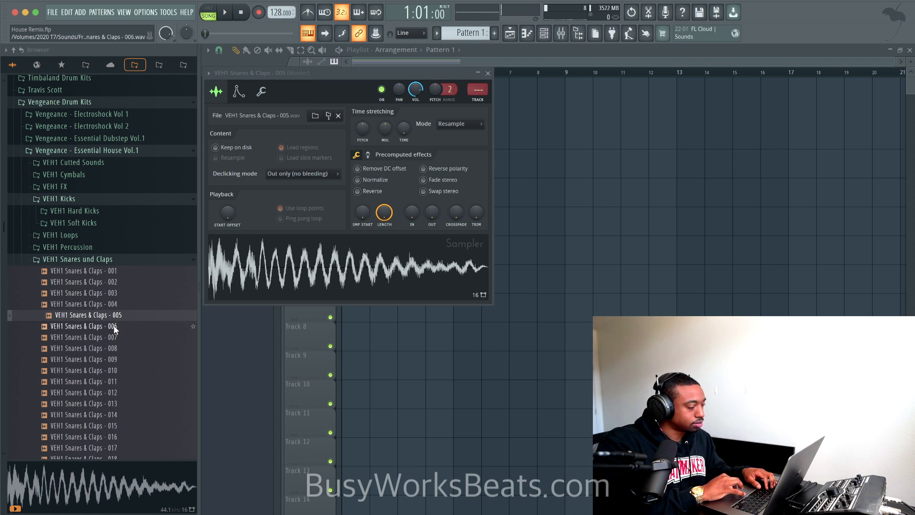
click(113, 326)
key(space)
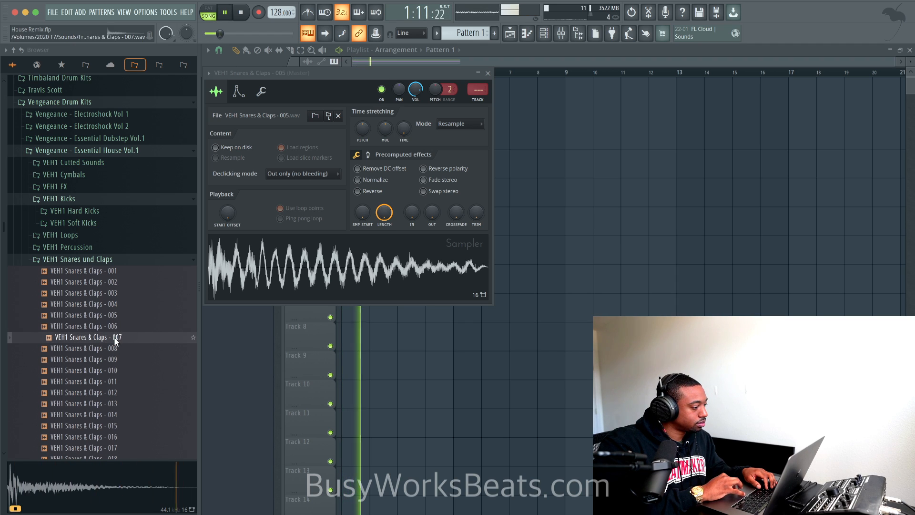
key(space)
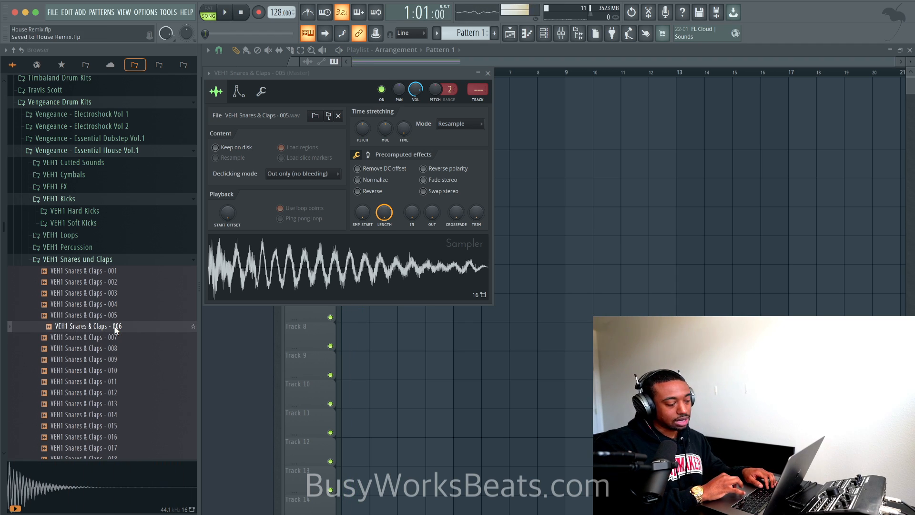
Audition the VEH1 Snares & Claps samples up to 013 during playback and open VEH1 Snares & Claps - 013 in a new channel.
key(space)
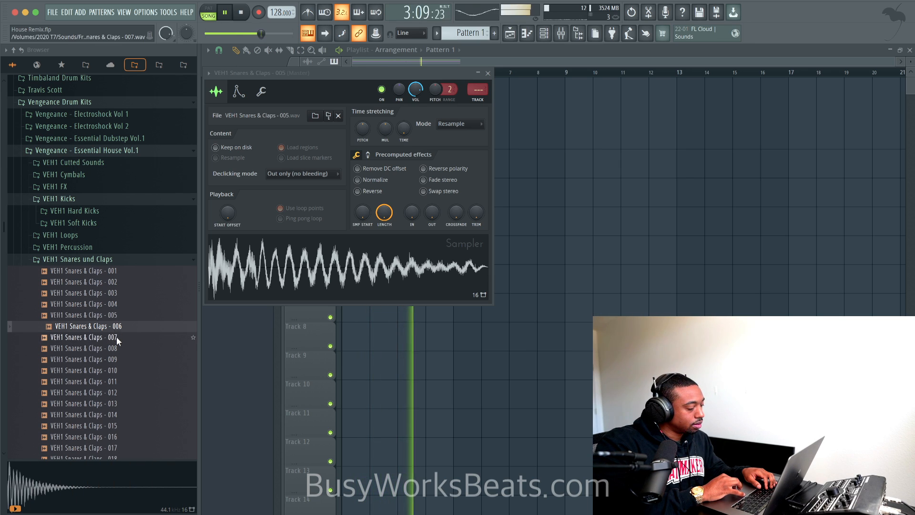
click(116, 347)
click(117, 359)
click(116, 373)
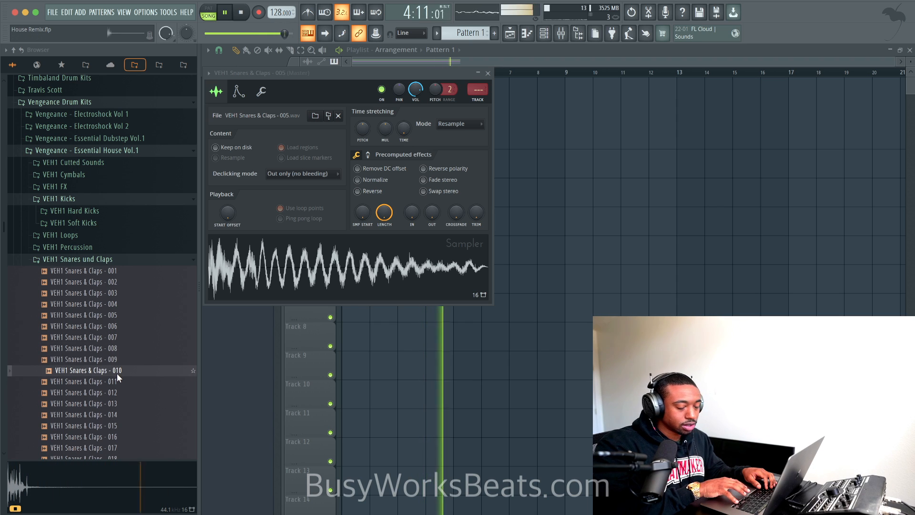
key(Down)
key(Down)
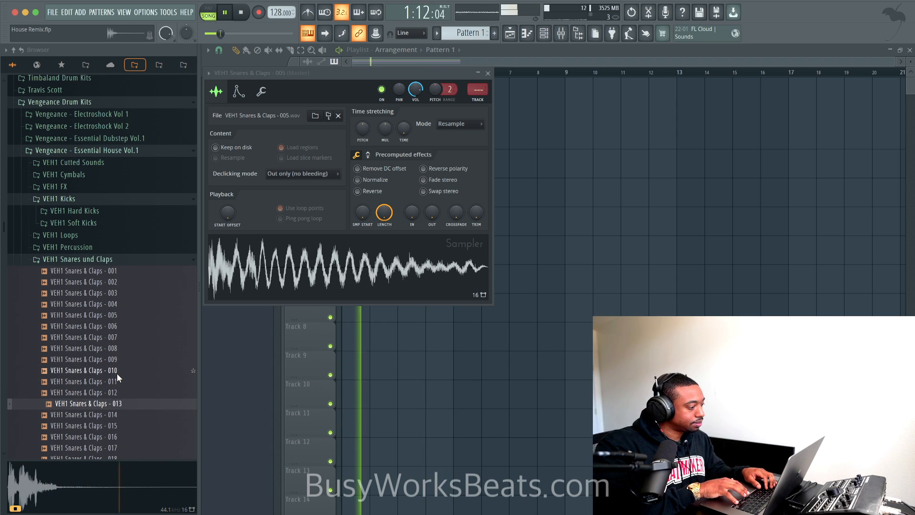
key(Down)
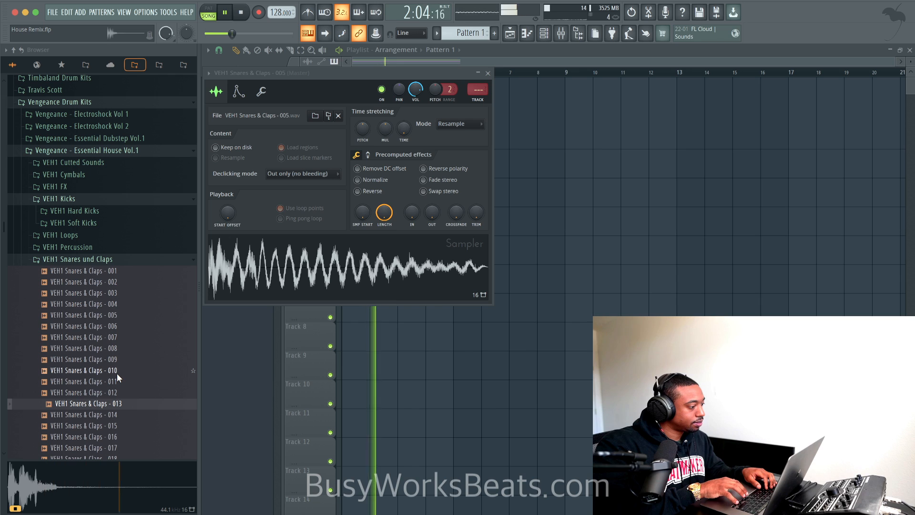
right_click(110, 404)
click(143, 325)
Audition VEH1 Snares & Claps samples 014 to 027 one after another over the playing arrangement.
key(Down)
key(Down)
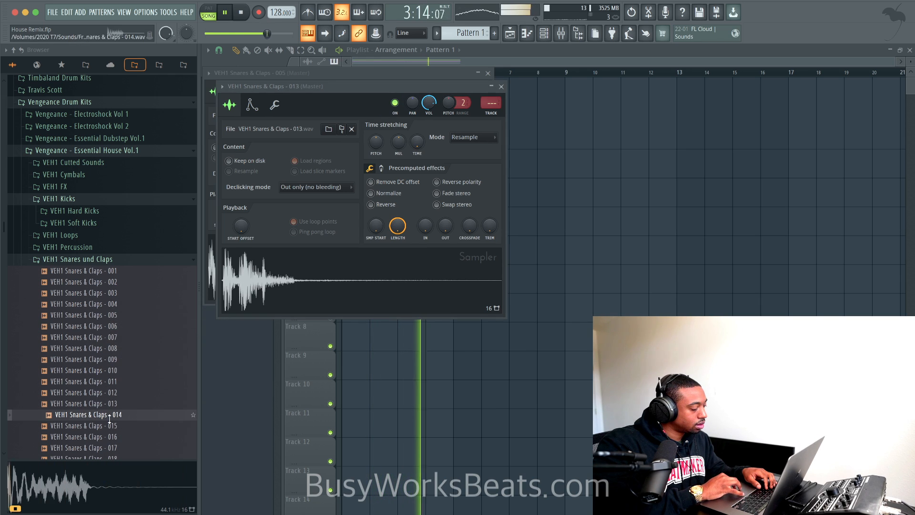
key(Down)
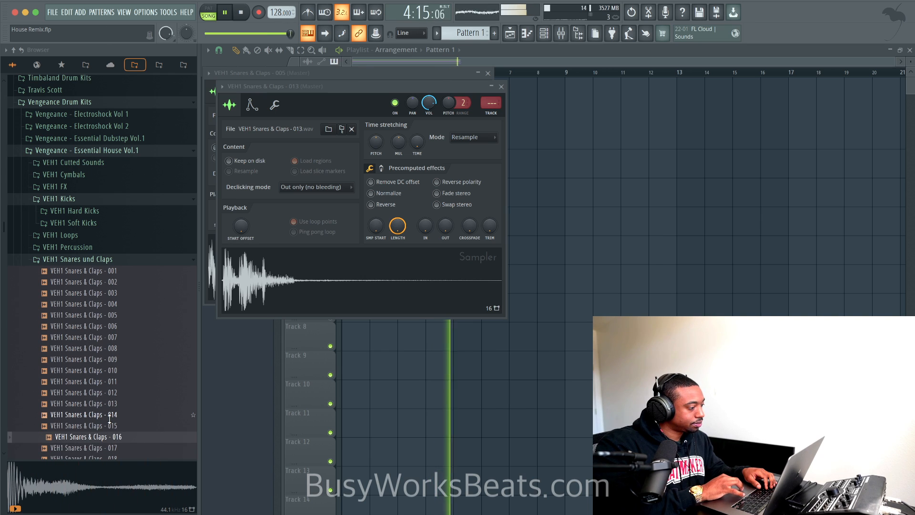
scroll(89, 309, down, 4)
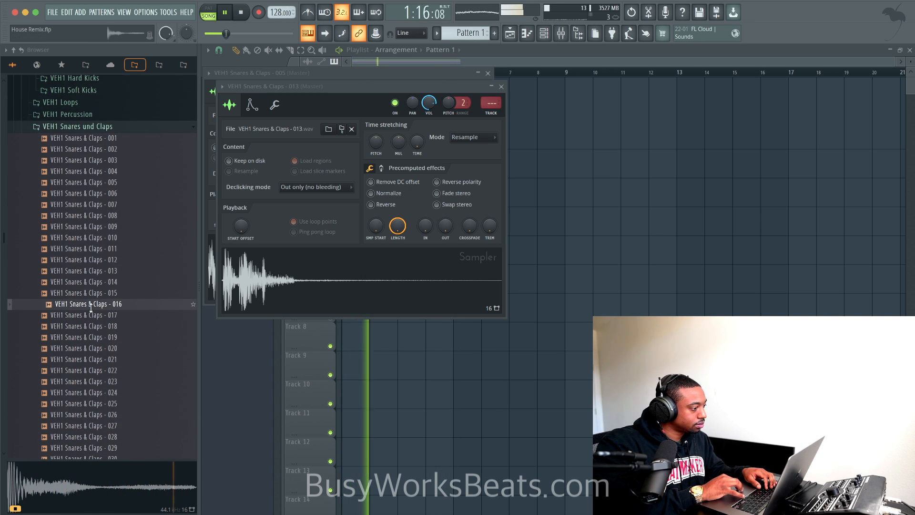
key(Down)
key(Down)
key(Down)
key(Down)
key(Down)
key(Down)
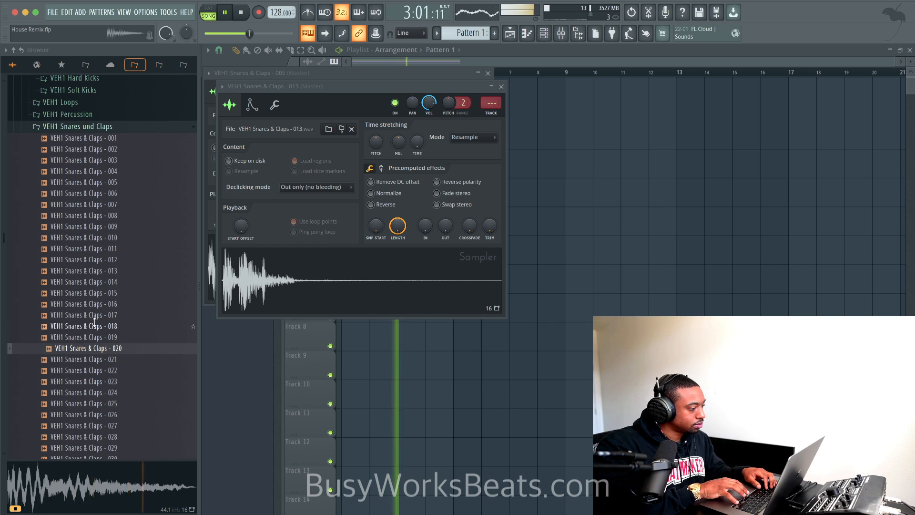
key(Down)
key(Down)
key(Down)
key(Down)
key(Down)
key(Down)
key(Down)
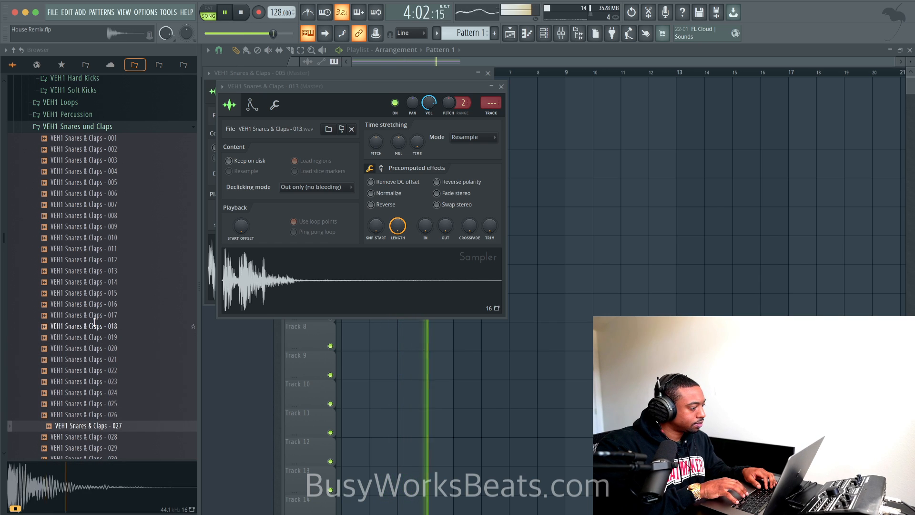
Open VEH1 Snares & Claps - 031 in a new channel, stop playback and display the channel rack.
scroll(94, 324, down, 4)
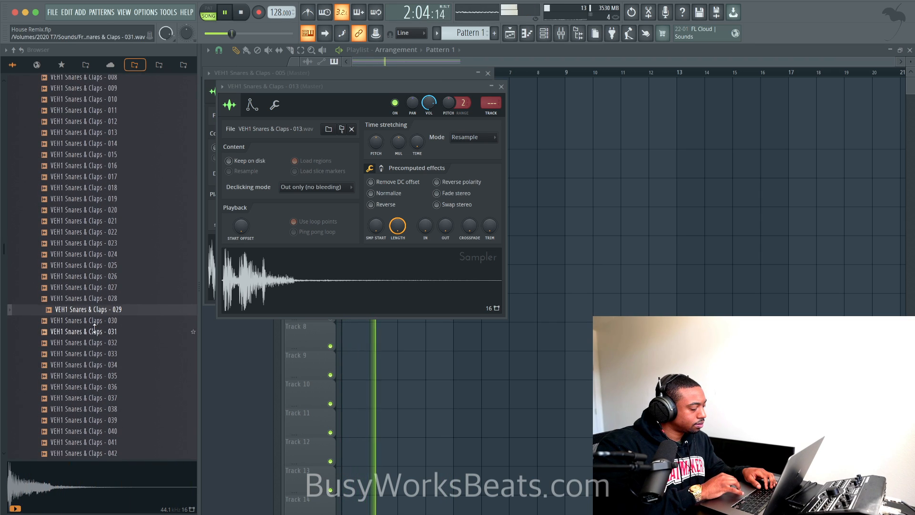
key(Down)
key(Down)
right_click(93, 331)
click(108, 325)
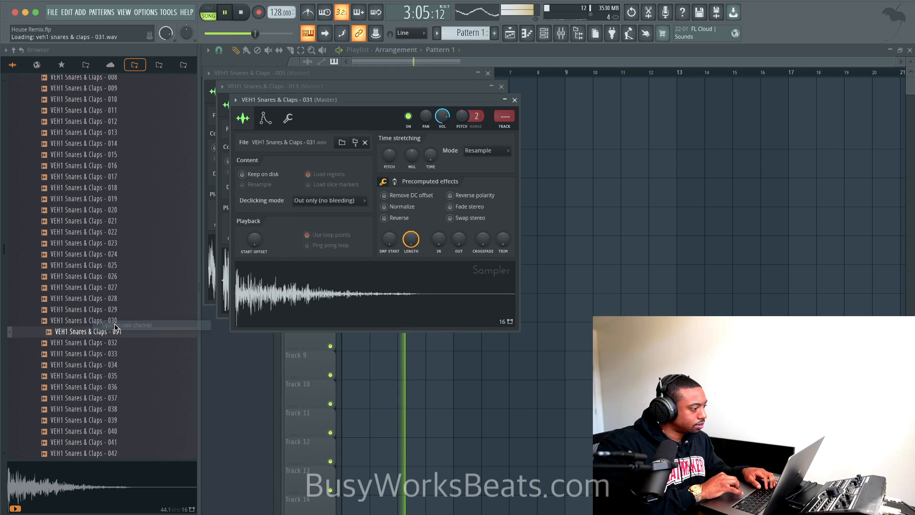
key(space)
click(543, 33)
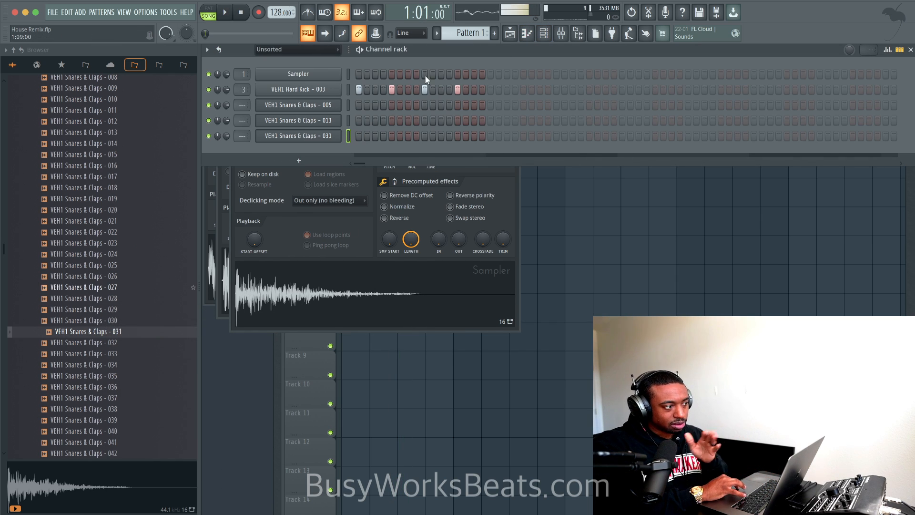
Route the three snare and clap channels to mixer tracks 4 to 6, and place 013 and 031 hits on steps 5 and 13.
key(ctrl+l)
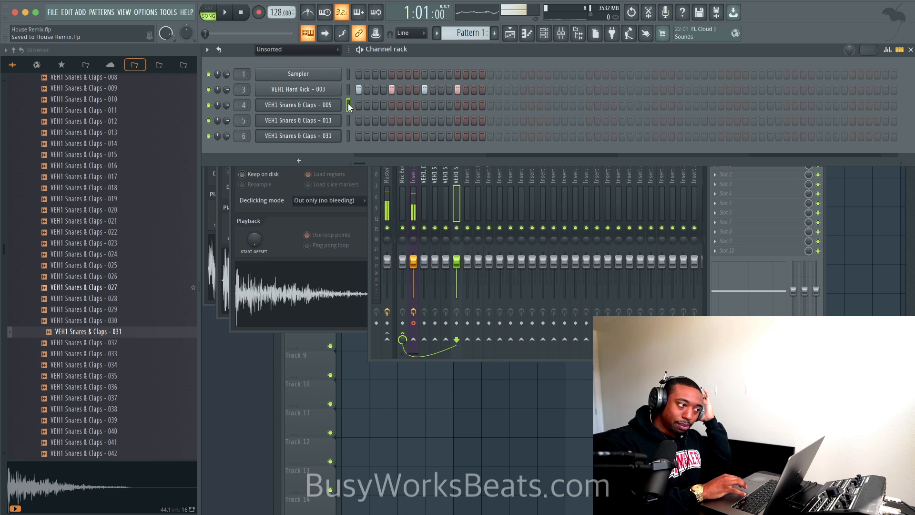
click(348, 120)
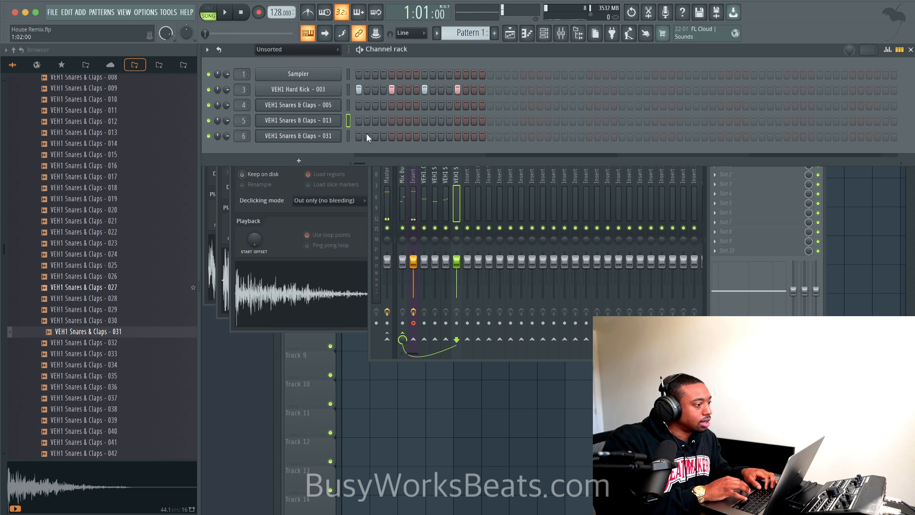
click(392, 121)
click(391, 136)
click(457, 121)
click(457, 136)
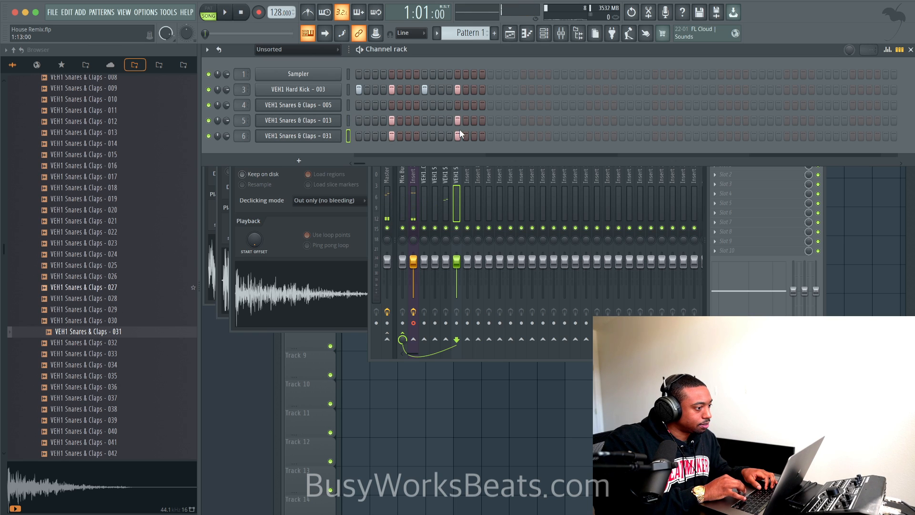
During playback, lower the VEH1 Snares & Claps - 013 channel to about 37% volume and slightly time-shift the 031 channel.
key(space)
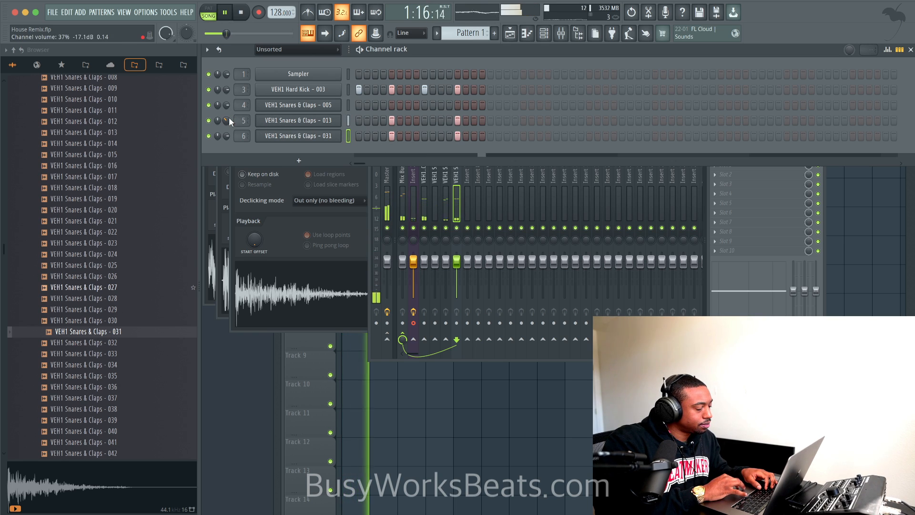
click(284, 136)
key(space)
click(288, 118)
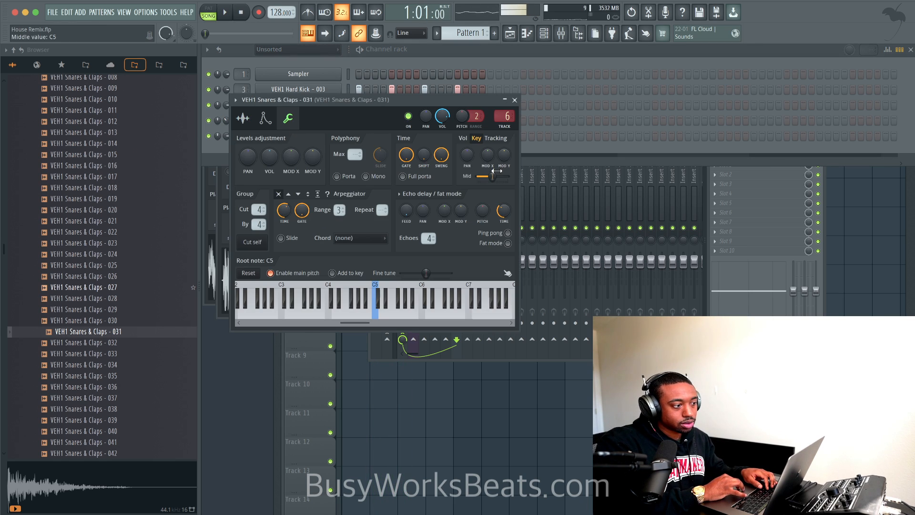
key(space)
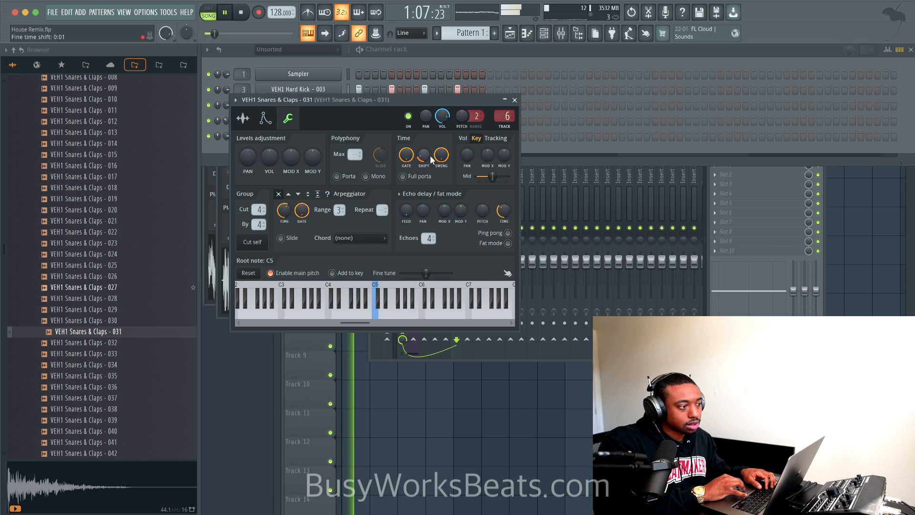
click(515, 100)
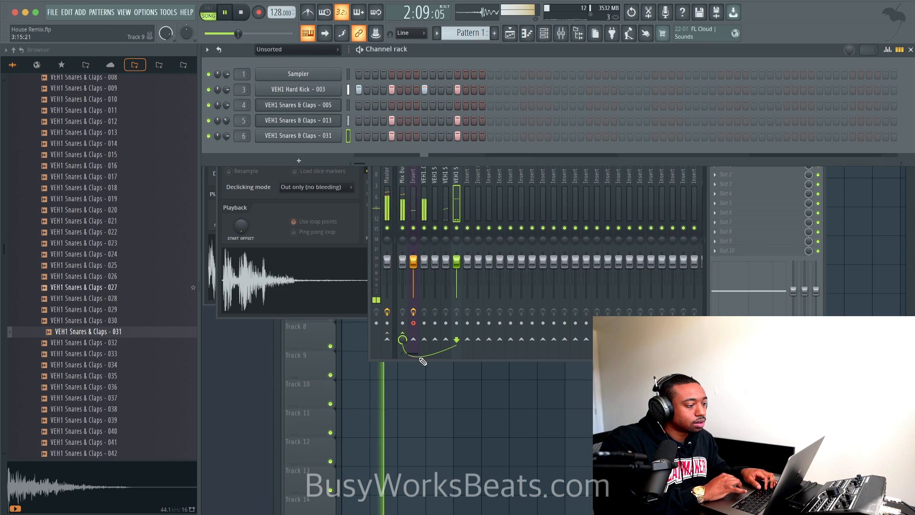
Check the VEH1 Snares & Claps - 013 channel's sampler settings and return to the playlist while the arrangement plays.
click(295, 120)
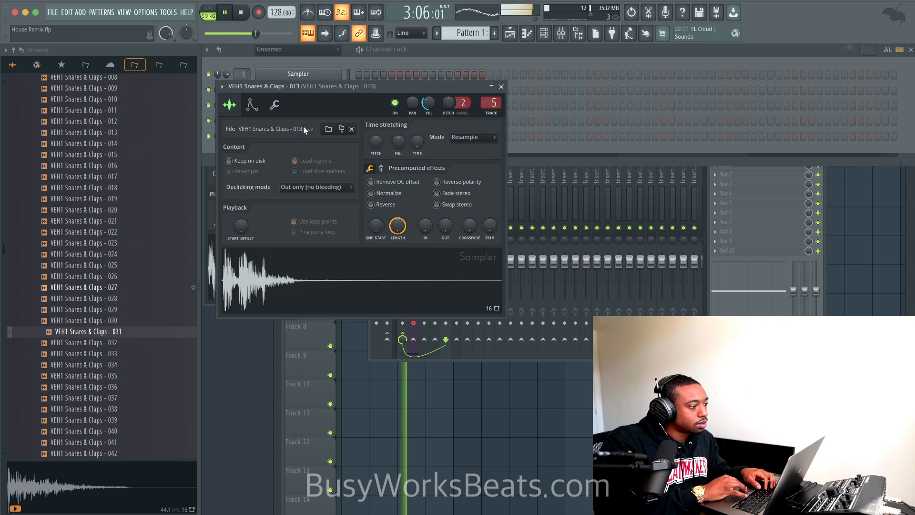
click(489, 99)
click(412, 419)
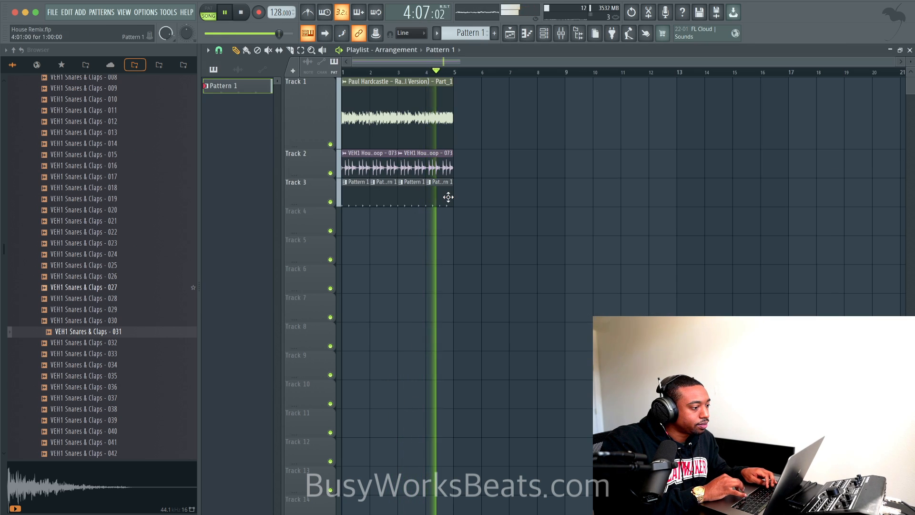
click(543, 33)
click(413, 188)
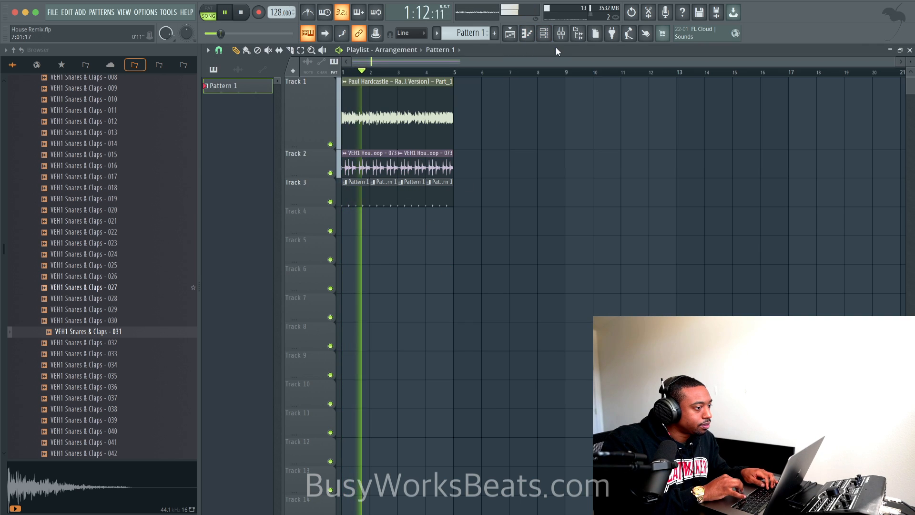
Switch to the empty Pattern 5, return to the playlist and listen to the arrangement from the start.
click(544, 33)
scroll(472, 32, up, 4)
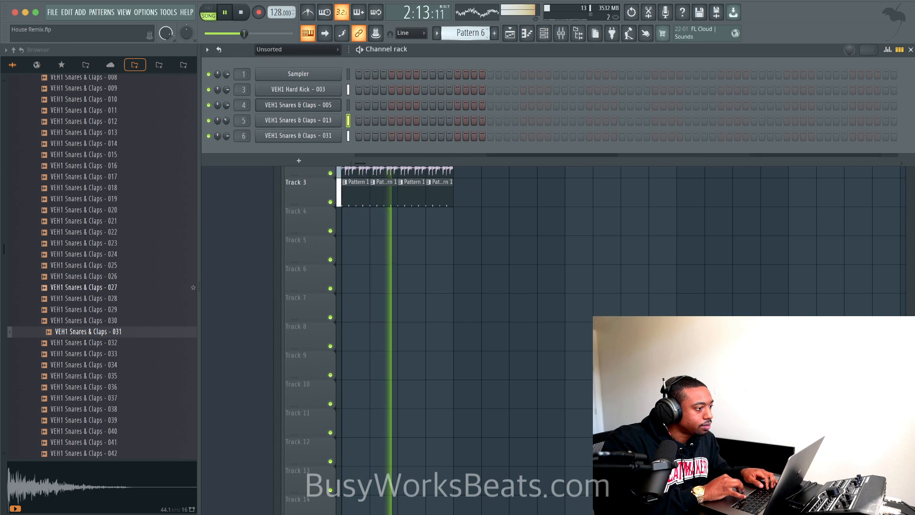
key(space)
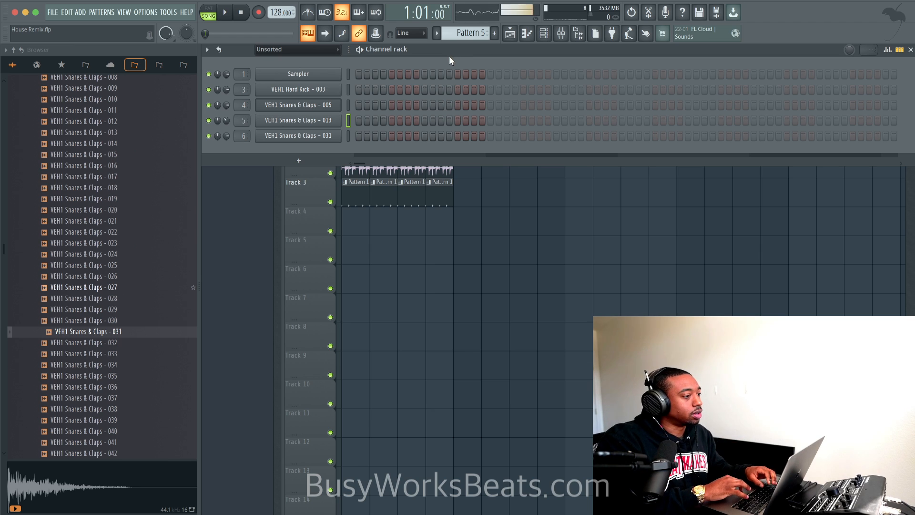
key(space)
key(F6)
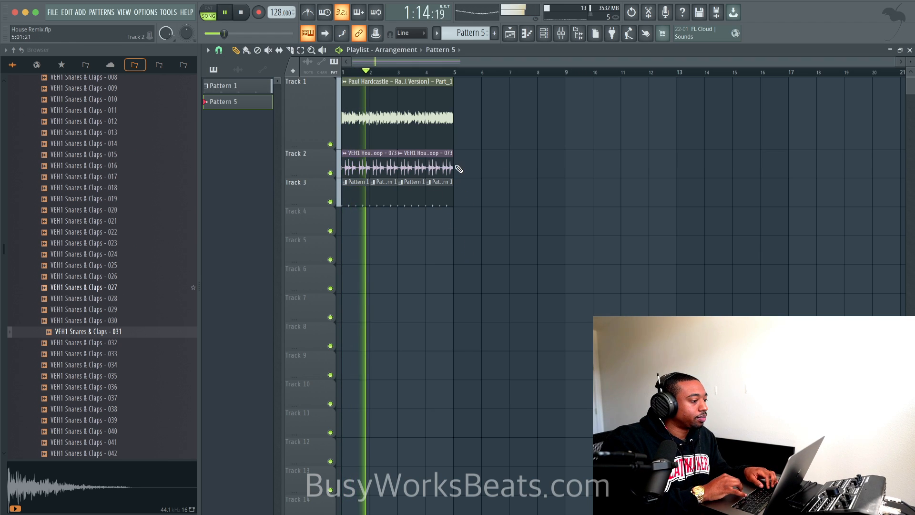
key(space)
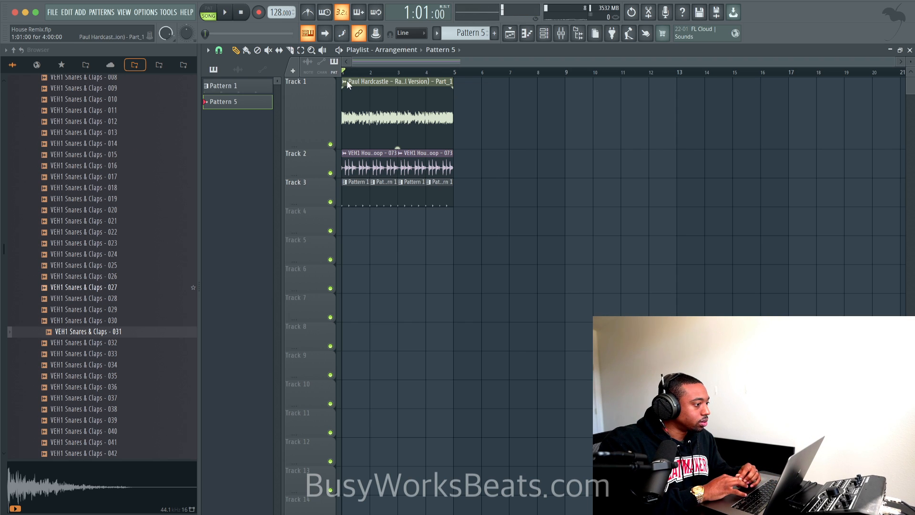
Look over the Rainforest clip's options on Track 1 and its channel settings.
right_click(347, 84)
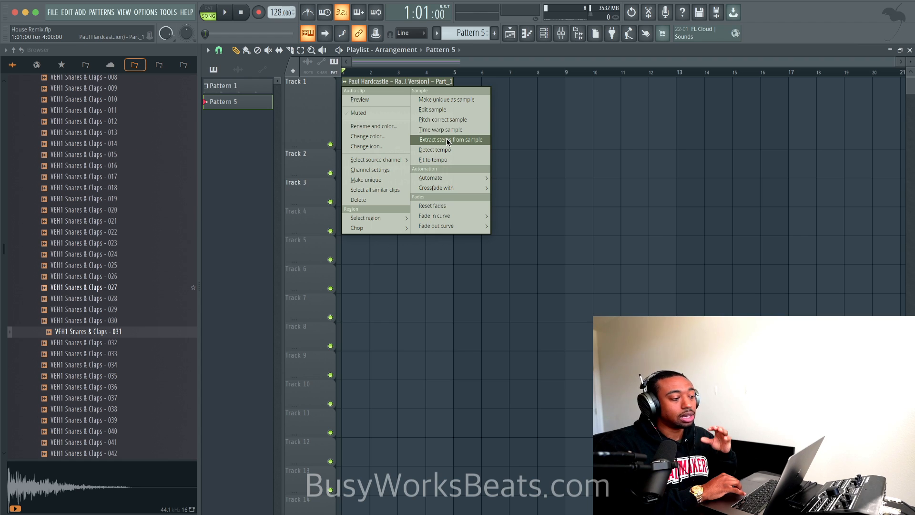
click(538, 150)
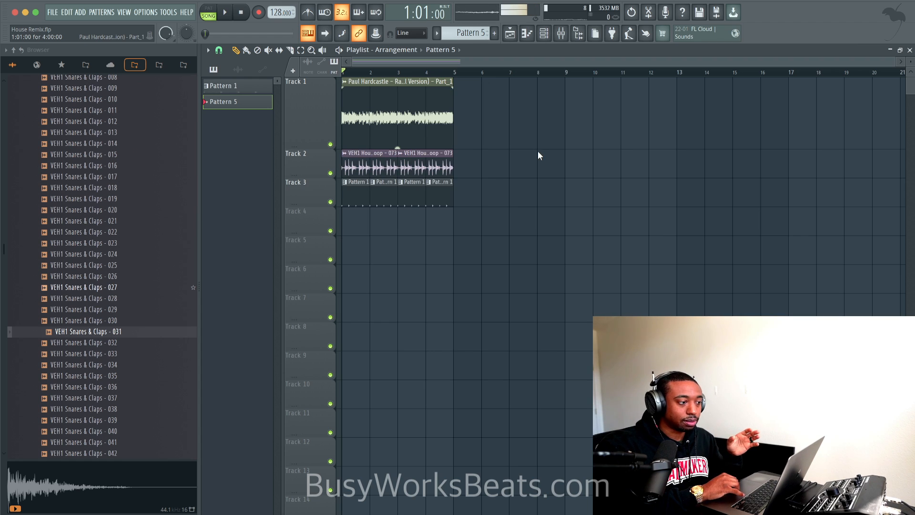
double_click(373, 88)
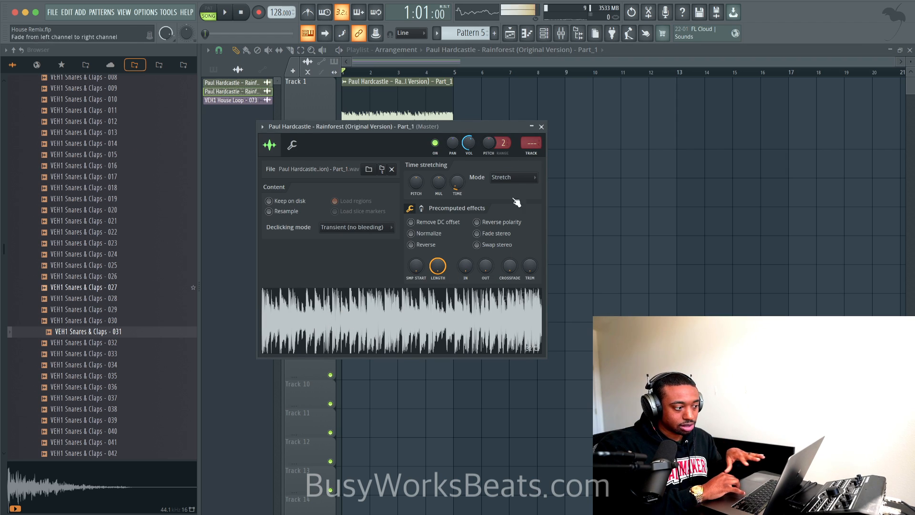
click(542, 127)
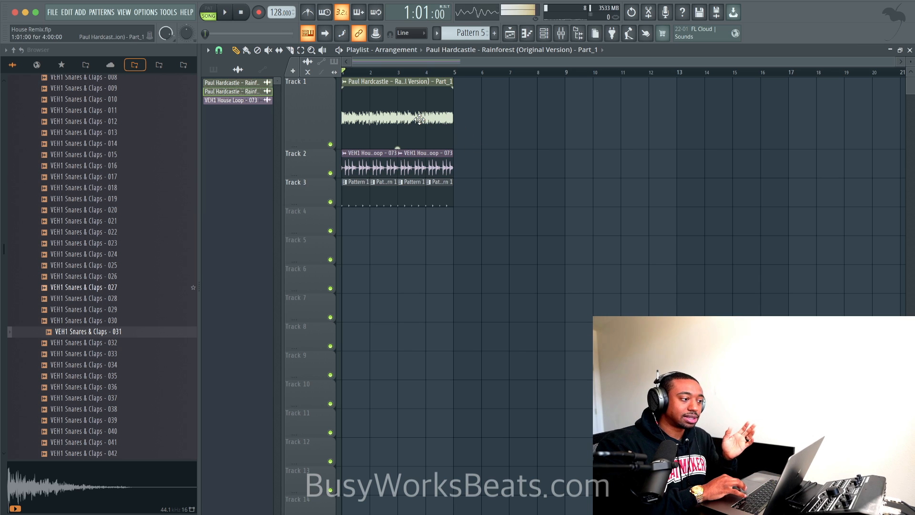
Extract drums, bass, instruments and vocals stems from the Rainforest clip, muting the source track when done.
click(345, 82)
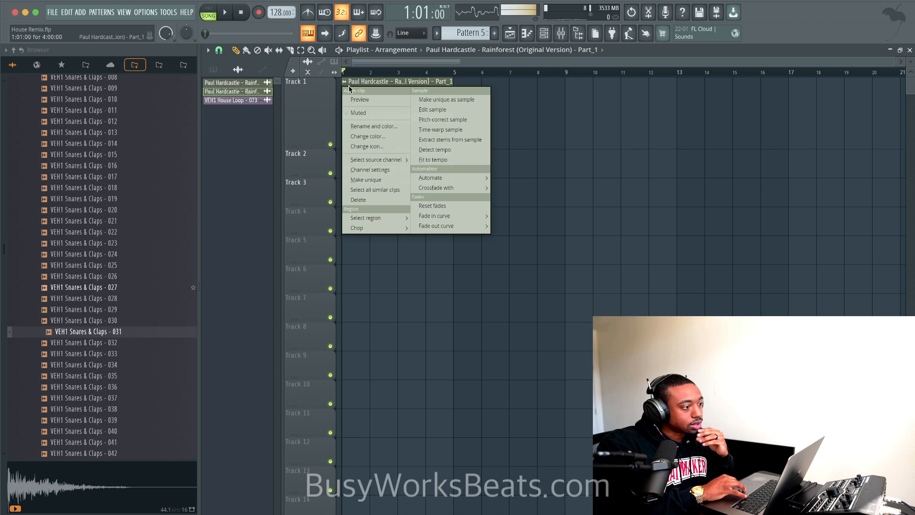
click(456, 136)
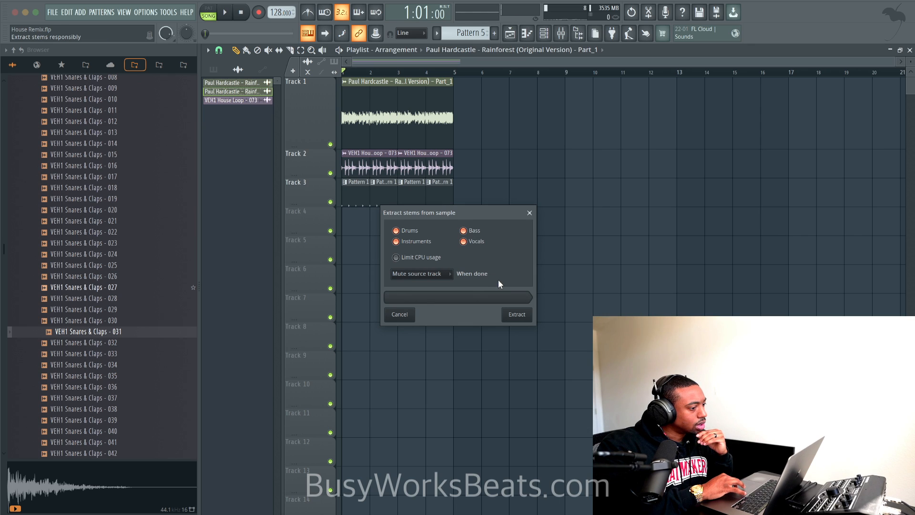
click(517, 315)
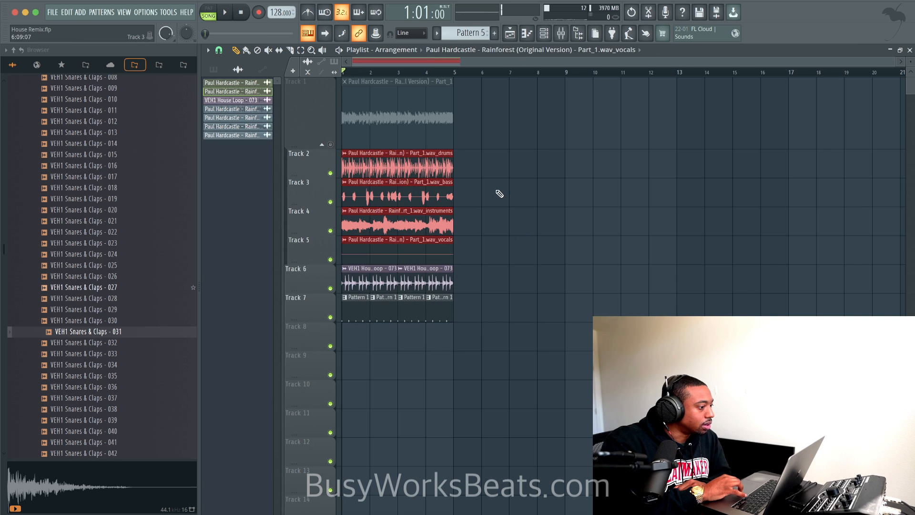
Examine the extracted stem clips up close, especially where they end at bar 5.
scroll(408, 171, up, 5)
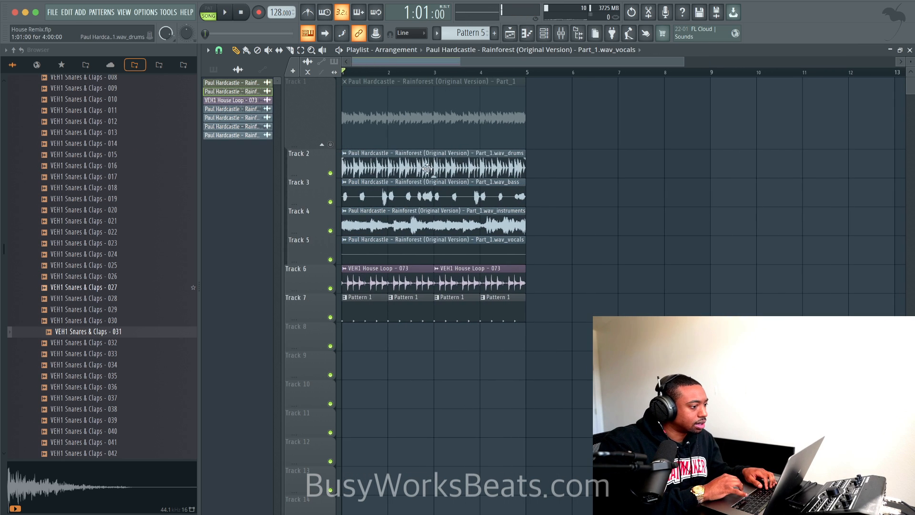
scroll(762, 176, up, 5)
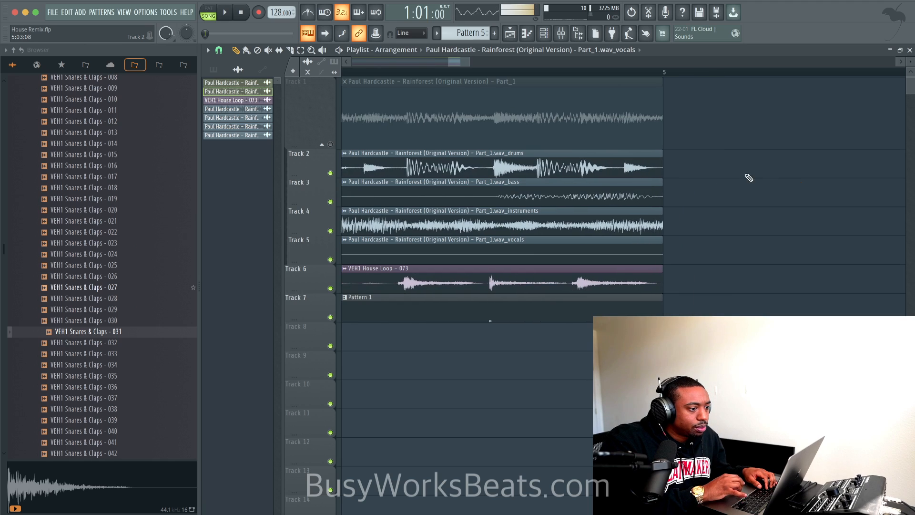
scroll(654, 192, down, 4)
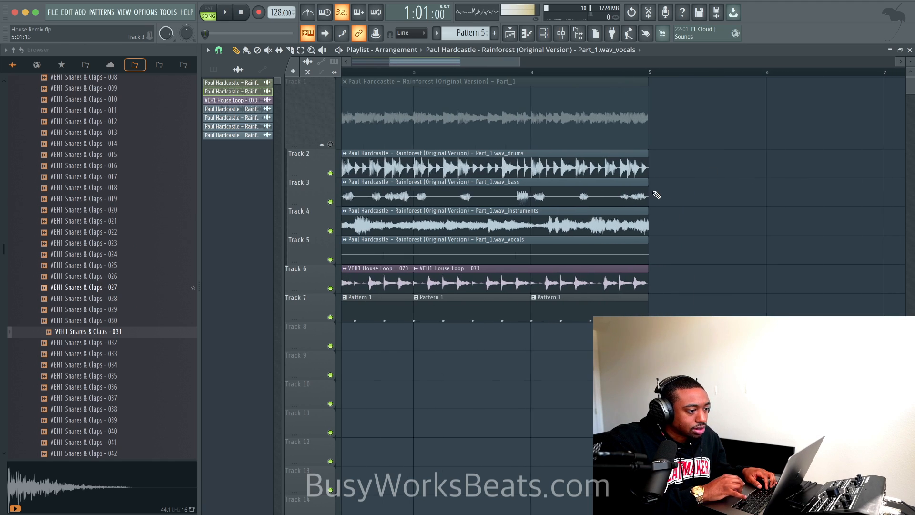
scroll(658, 214, down, 3)
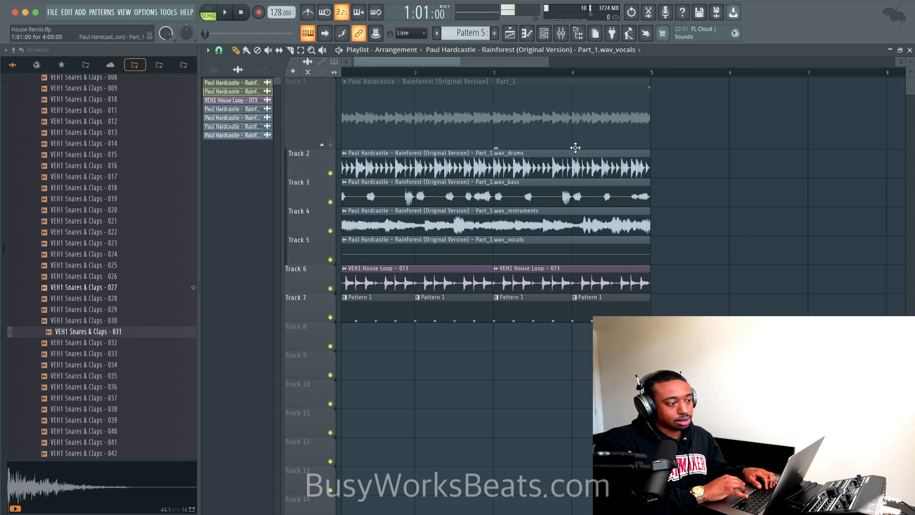
scroll(575, 199, down, 1)
scroll(431, 183, down, 1)
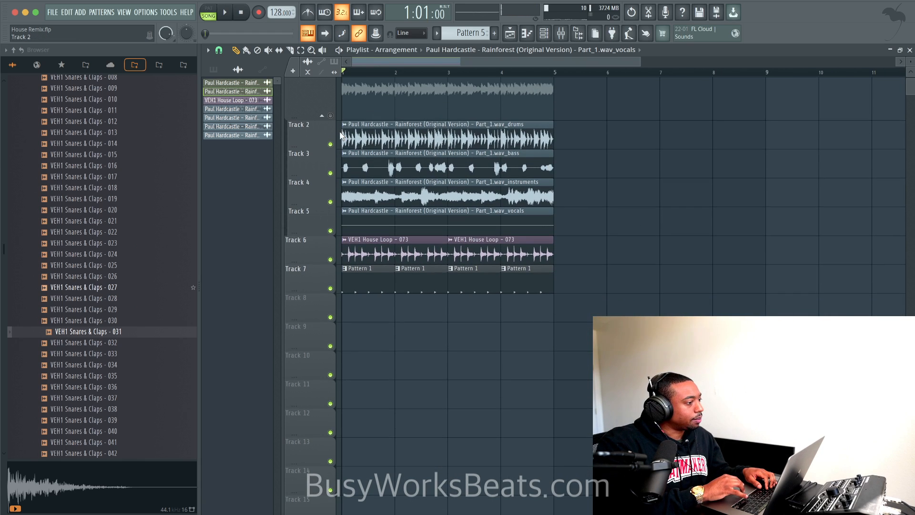
scroll(381, 147, up, 1)
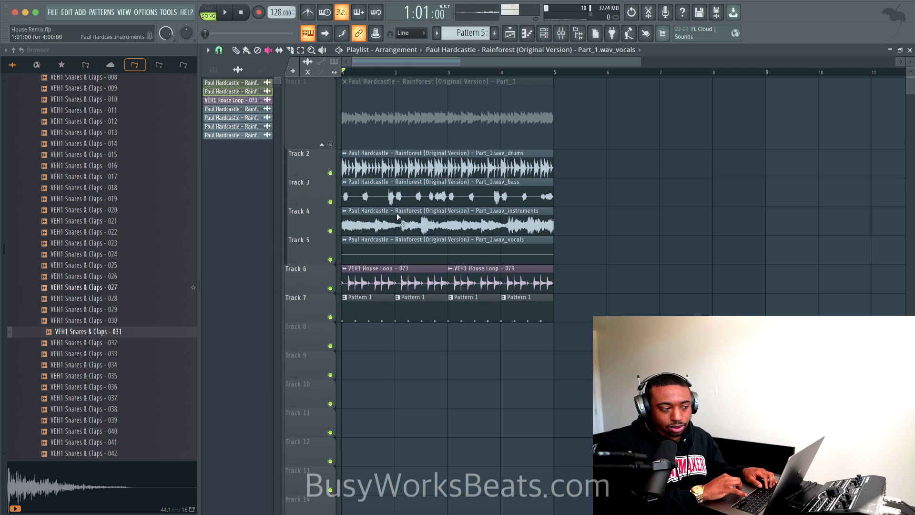
Mute the vocals stem clip, solo the drums stem on Track 2 and play it back.
click(396, 245)
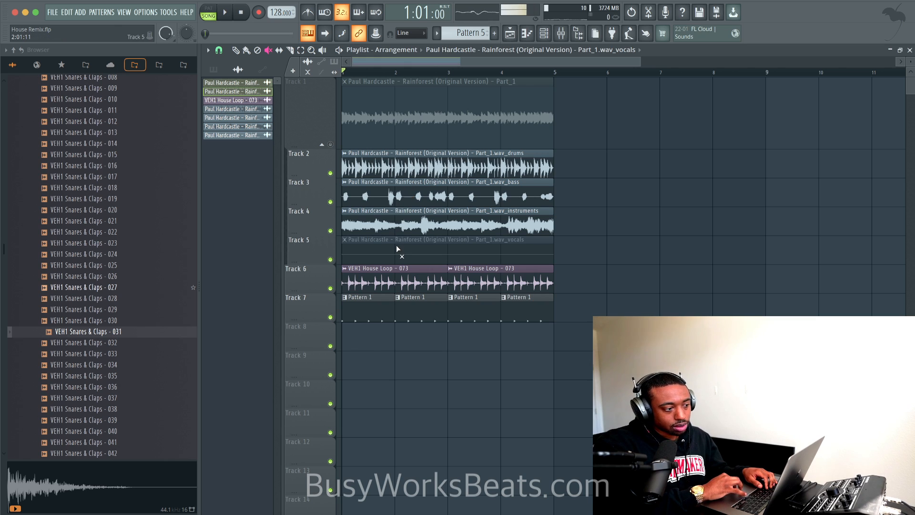
click(414, 167)
right_click(330, 173)
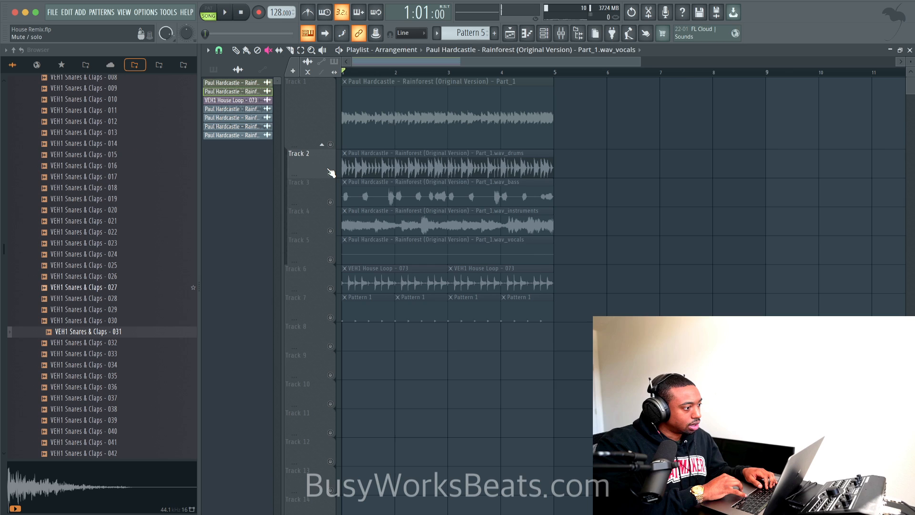
click(353, 167)
key(space)
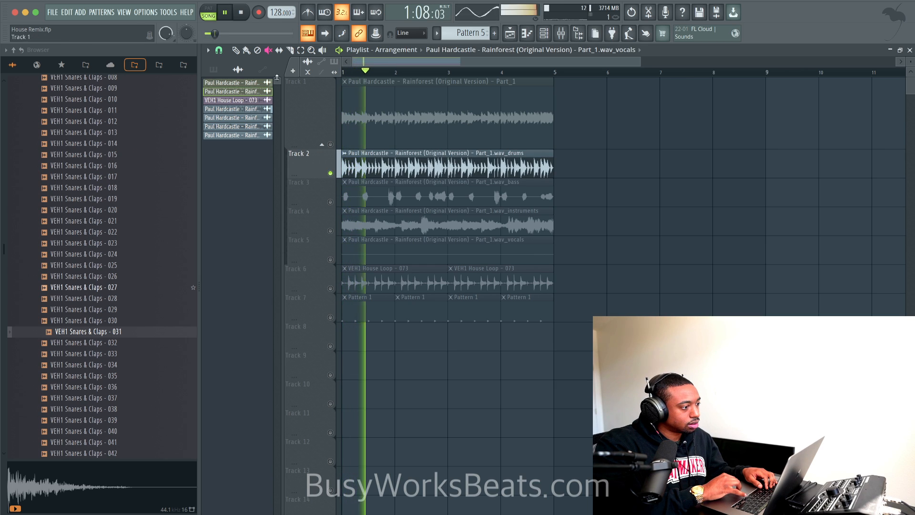
key(space)
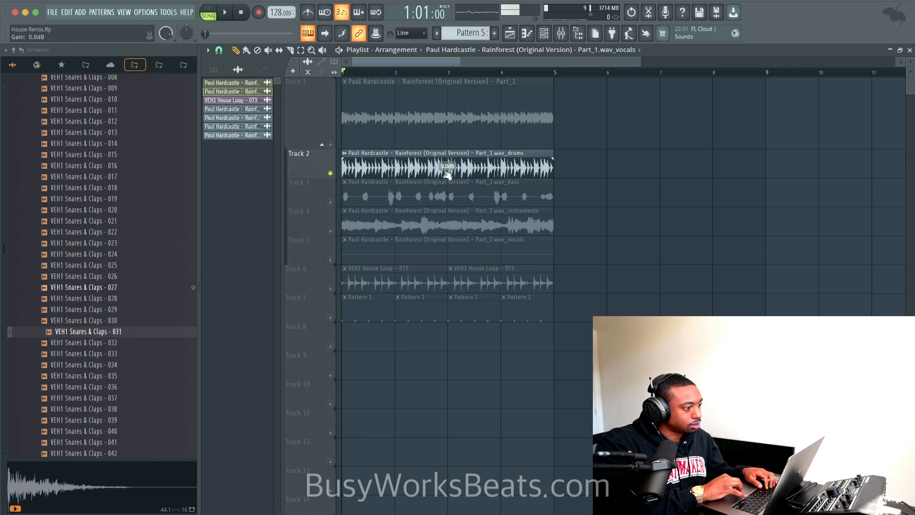
Lower the drums stem clip's gain to about -15.6 dB and listen to it soloed.
key(space)
drag(447, 176, 448, 198)
key(space)
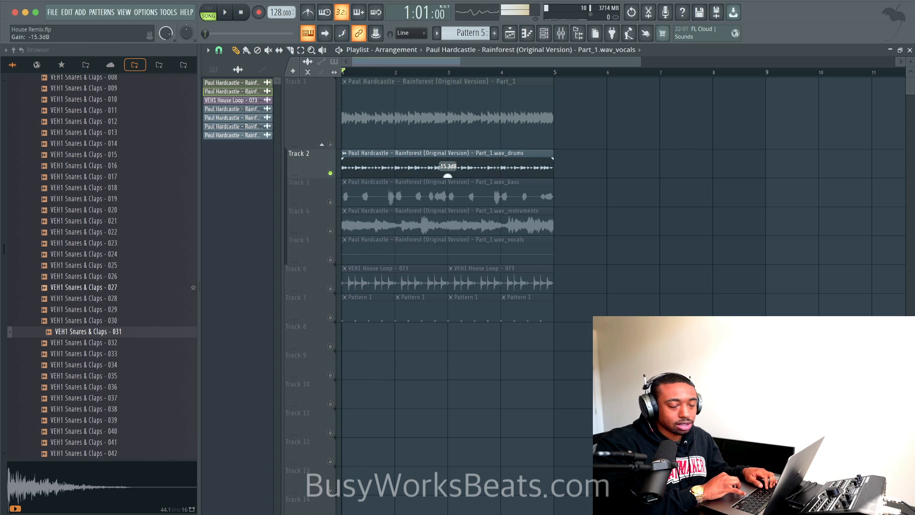
key(space)
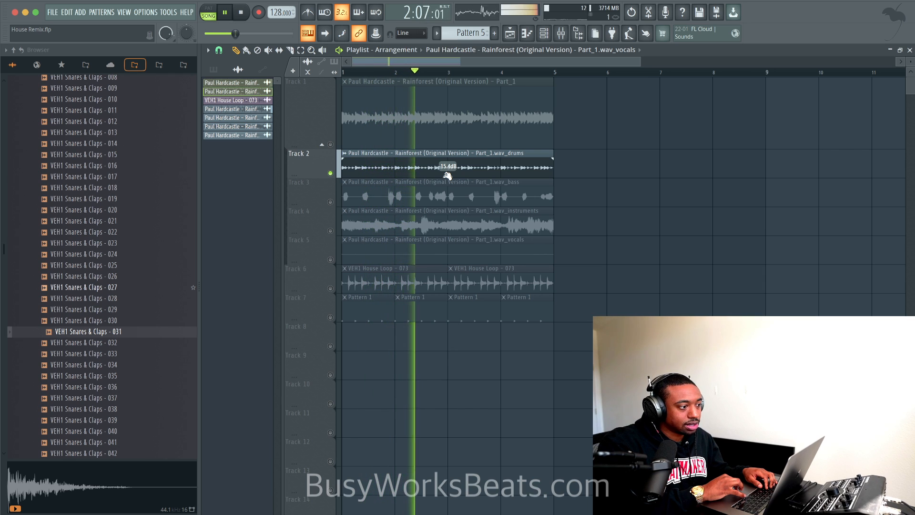
key(space)
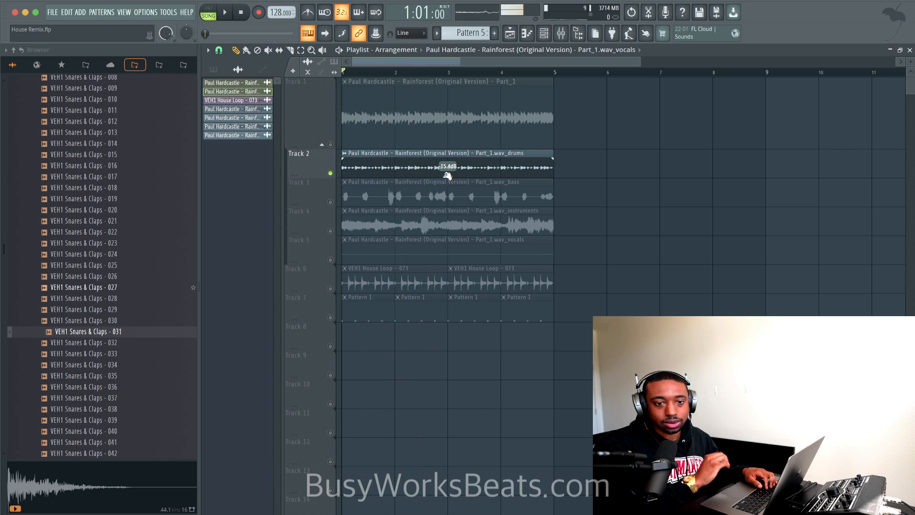
key(space)
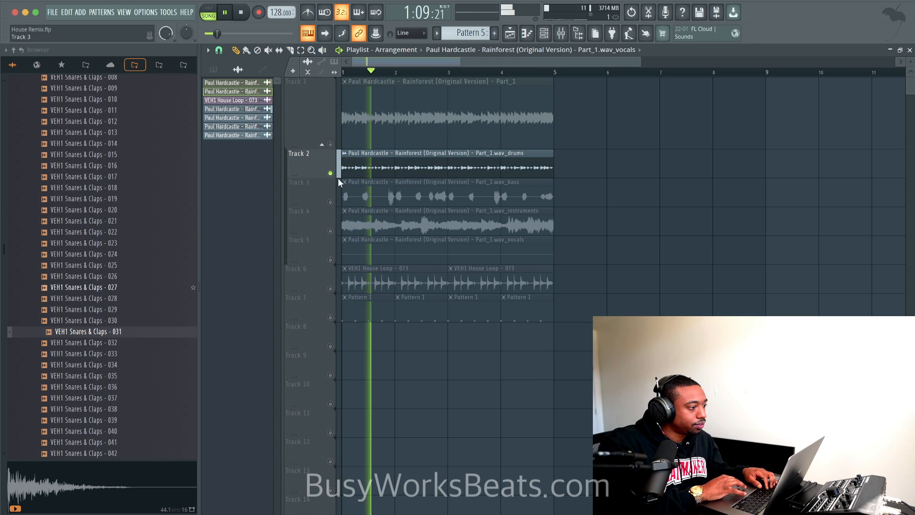
Solo the bass stem on Track 3, unmute its clip and play it back.
key(space)
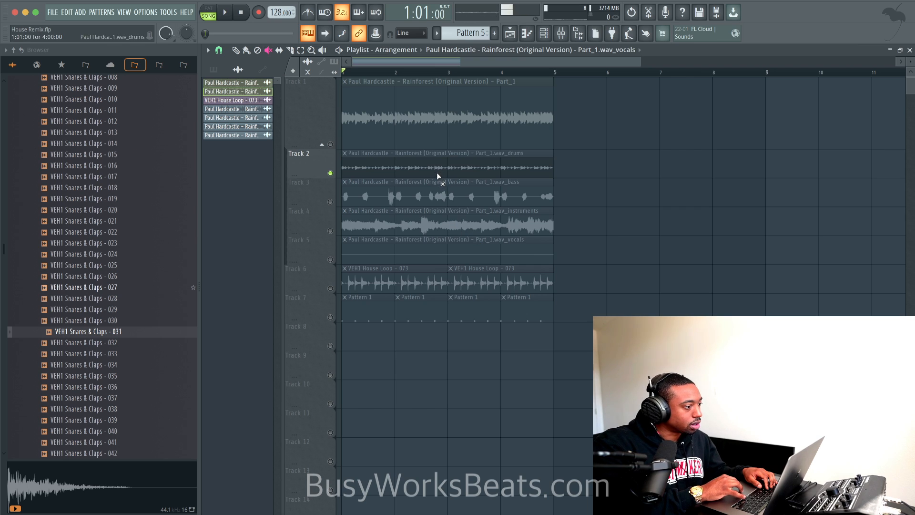
right_click(331, 202)
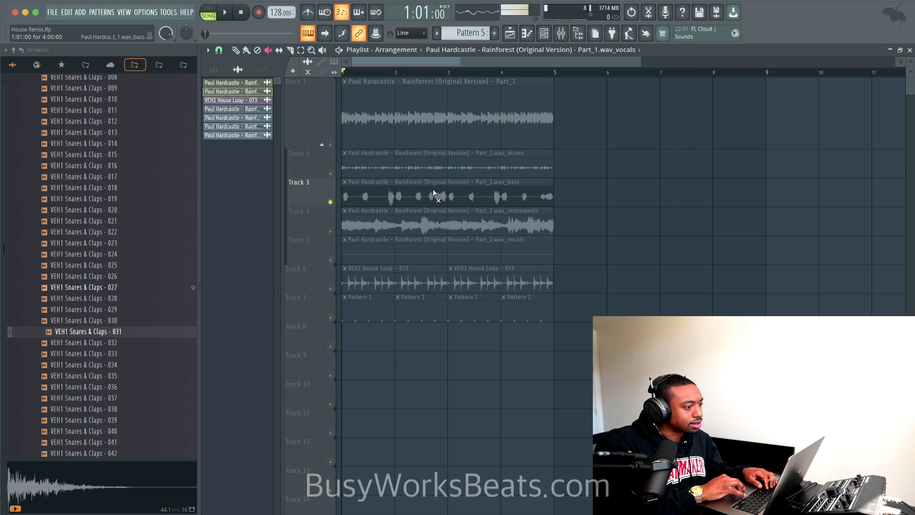
key(space)
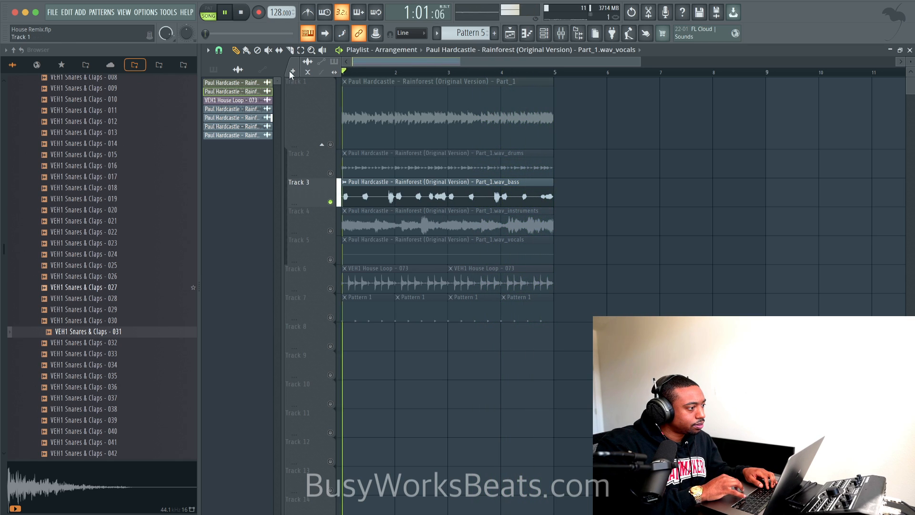
key(space)
Try slipping the bass stem's audio earlier inside its clip so the first note starts at bar 1, and undo the shift.
click(290, 50)
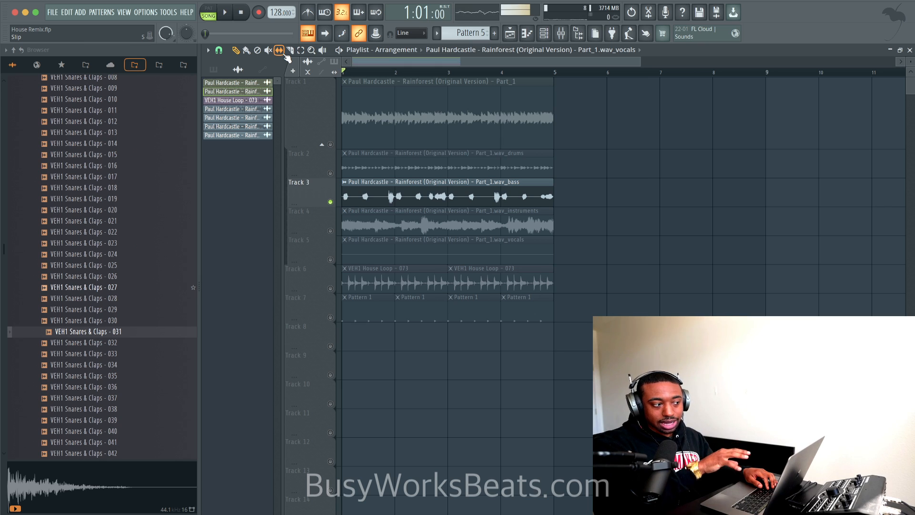
scroll(347, 201, up, 6)
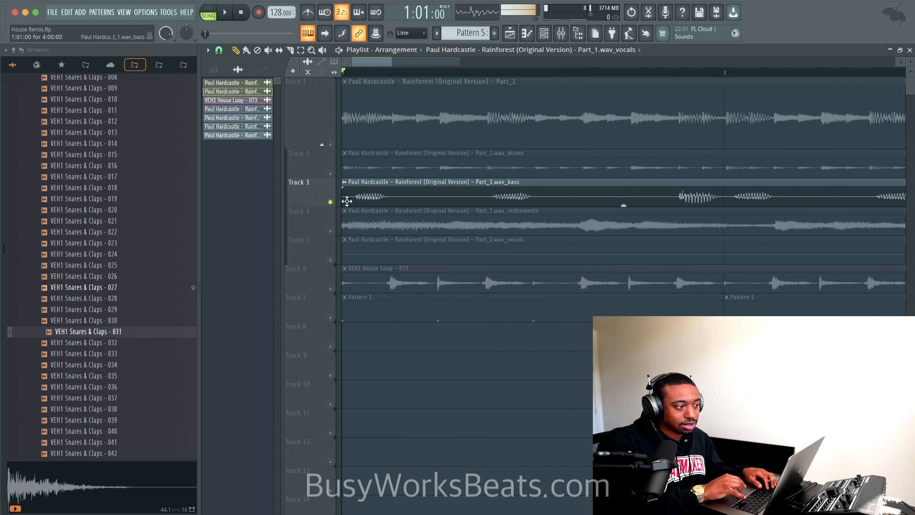
scroll(377, 205, down, 2)
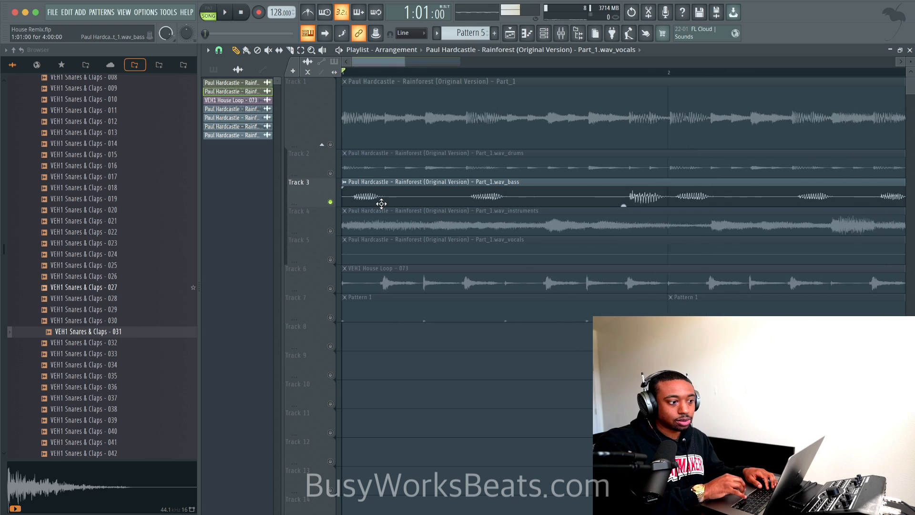
scroll(376, 201, down, 2)
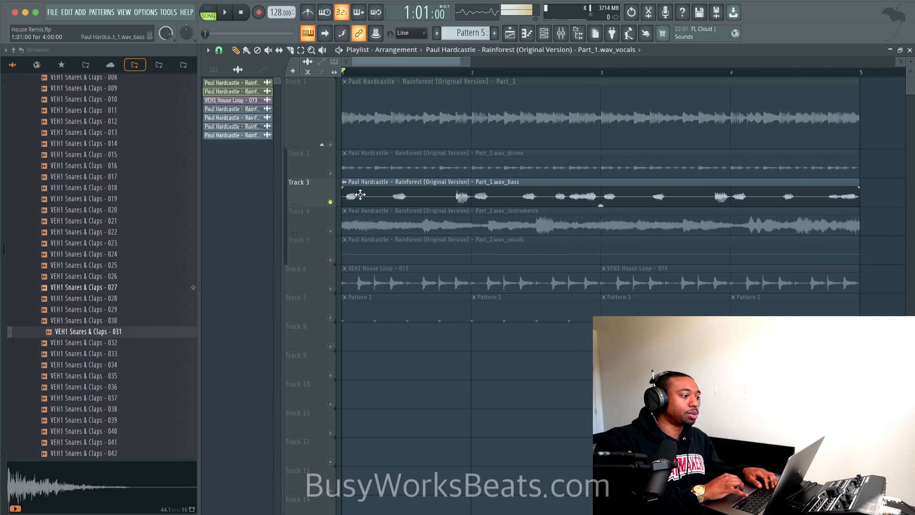
scroll(422, 196, up, 4)
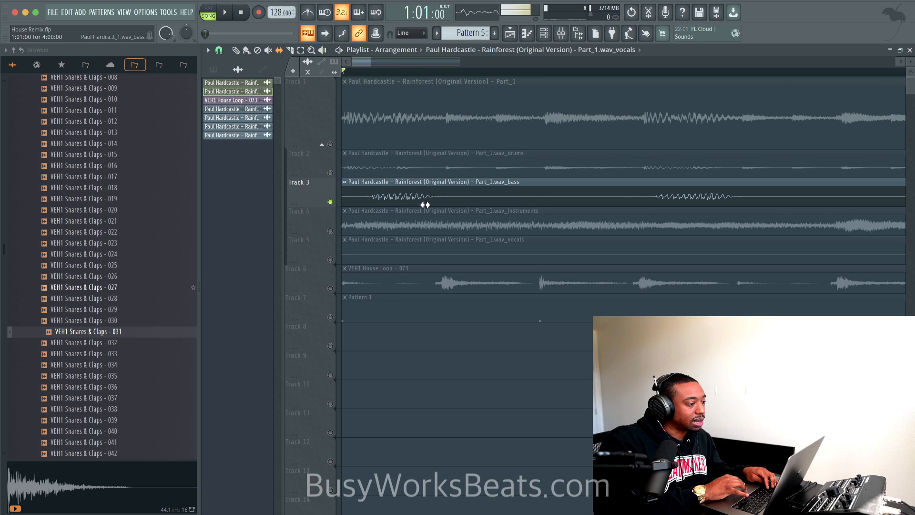
scroll(399, 193, down, 4)
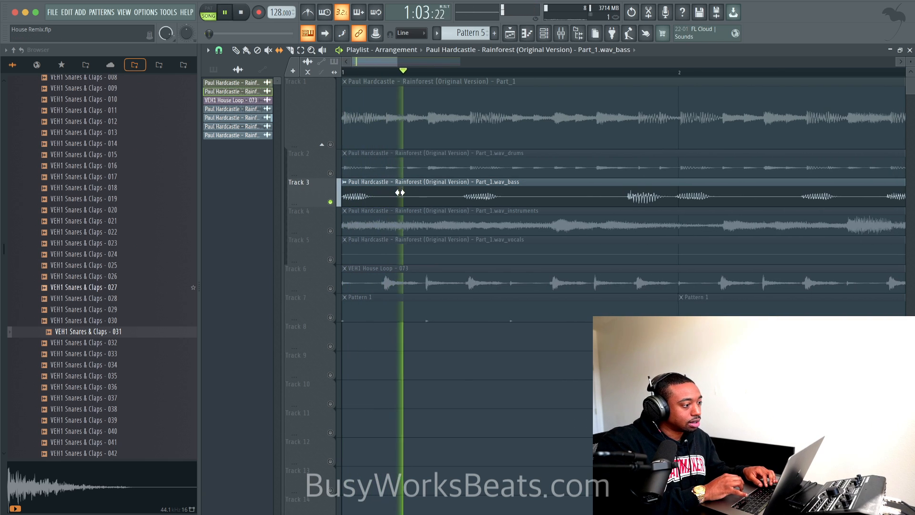
key(ctrl+z)
scroll(399, 193, down, 1)
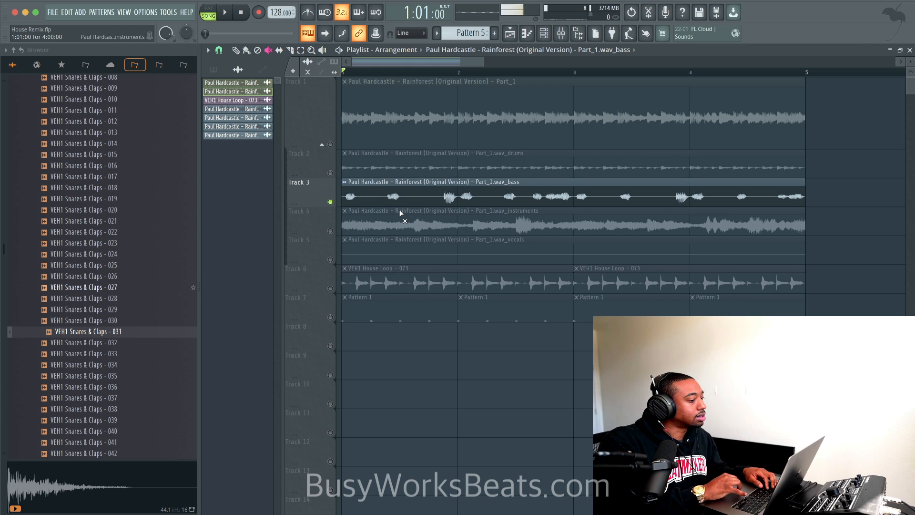
Add Track 4 to the soloed tracks, unmute the instruments stem clip and lower its gain to about -12.6 dB during playback.
click(331, 231)
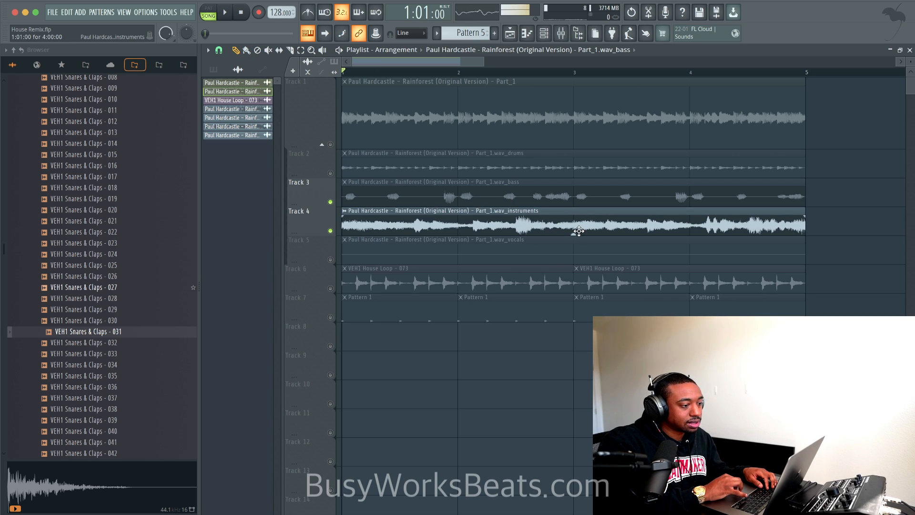
drag(578, 231, 574, 233)
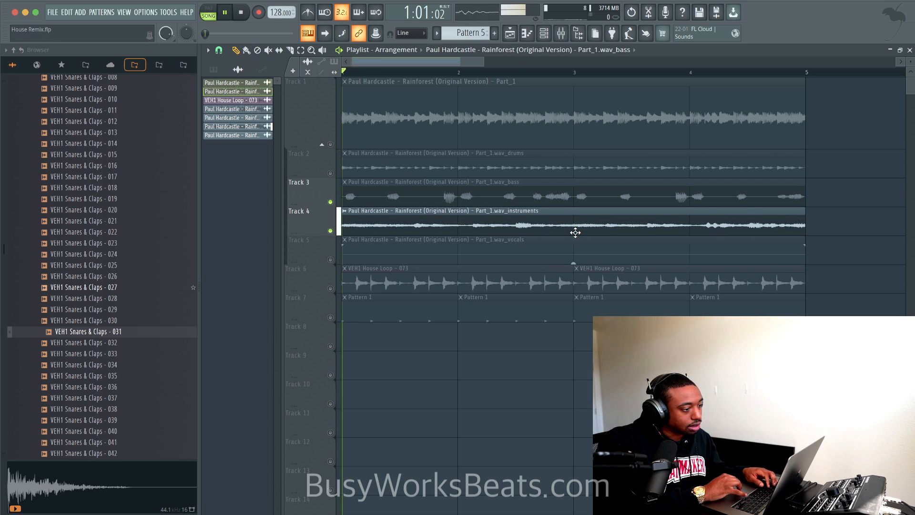
scroll(575, 231, down, 3)
drag(513, 232, 514, 233)
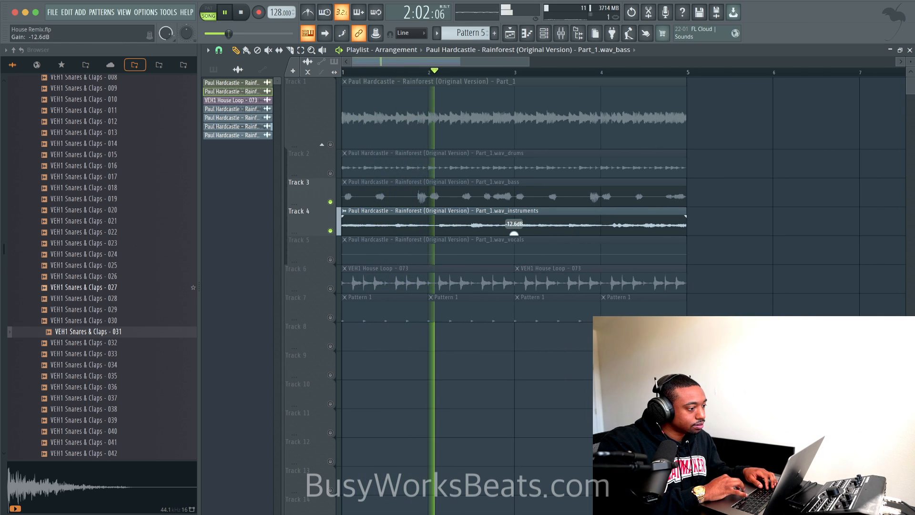
scroll(514, 240, down, 2)
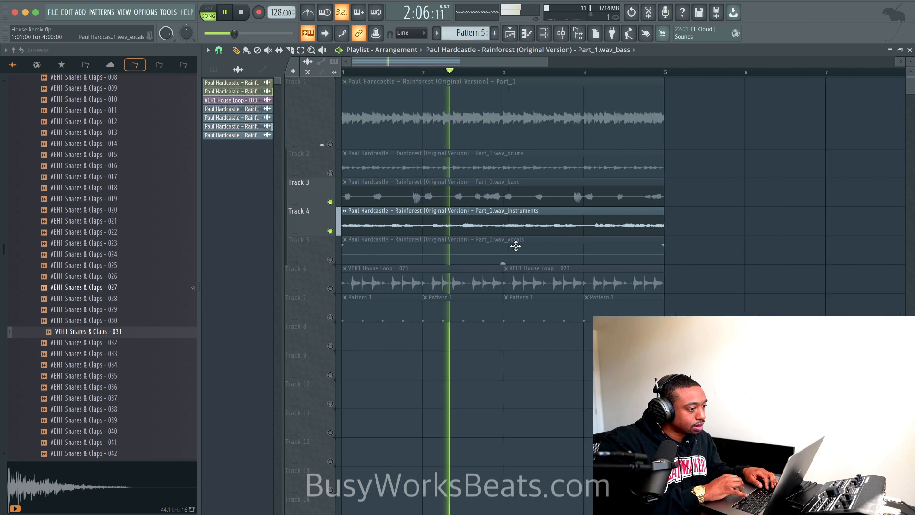
Delete the drums, bass and vocals stem clips and the original Rainforest clip, and re-enable all playlist tracks.
right_click(480, 182)
right_click(483, 169)
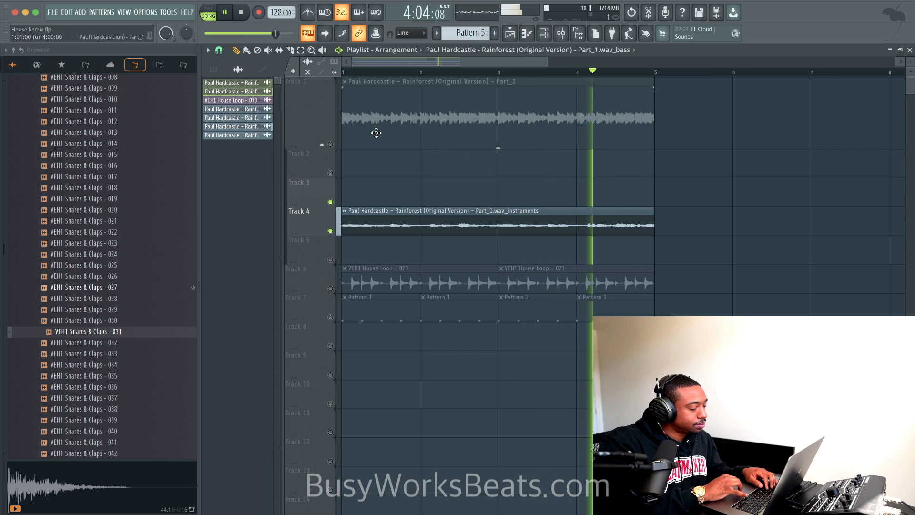
scroll(411, 155, down, 3)
click(331, 144)
key(space)
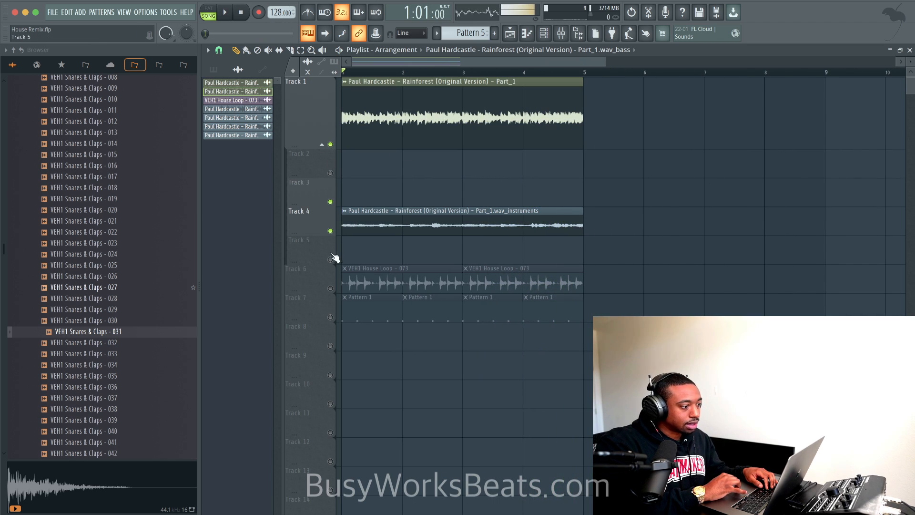
right_click(372, 126)
right_click(333, 260)
right_click(333, 260)
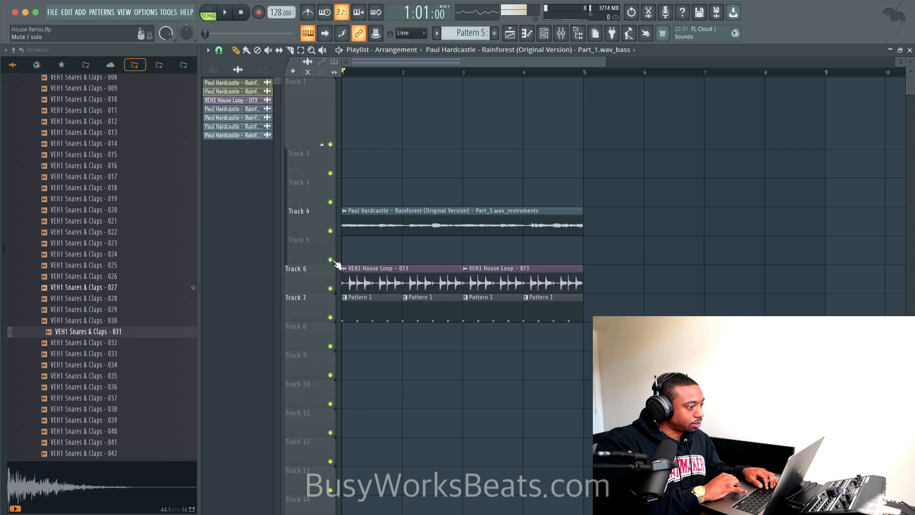
Move the instruments stem to Track 1, the house loops to Track 2 and the Pattern 1 clips to Track 3, and save the project.
drag(358, 222, 361, 105)
key(space)
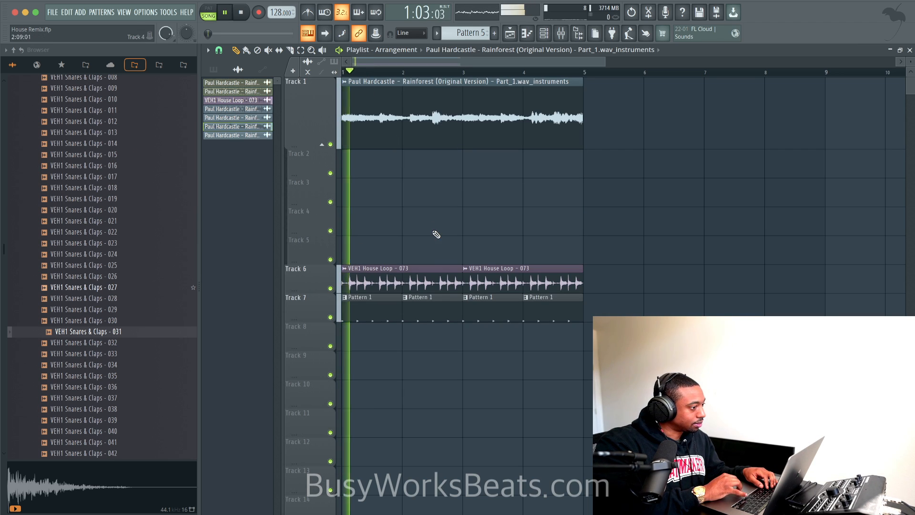
drag(590, 253, 340, 336)
key(shift+Up)
key(shift+Up)
key(shift+Up)
key(shift+Up)
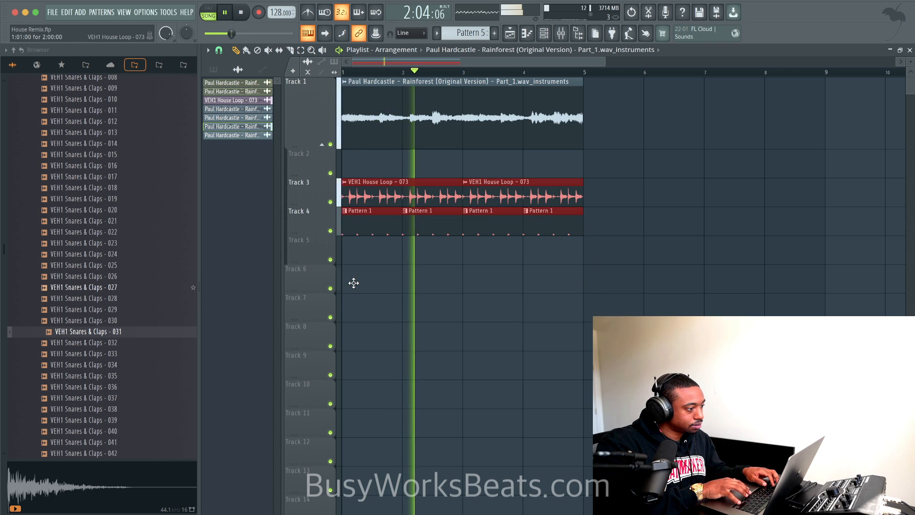
right_click(380, 276)
key(super+s)
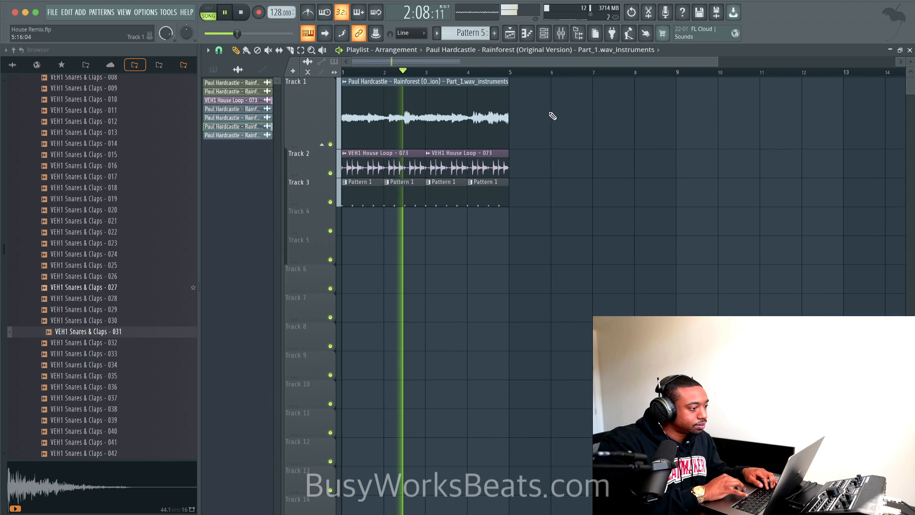
Switch the channel rack filter from Audio to All, review the channels during playback and save the project.
click(543, 33)
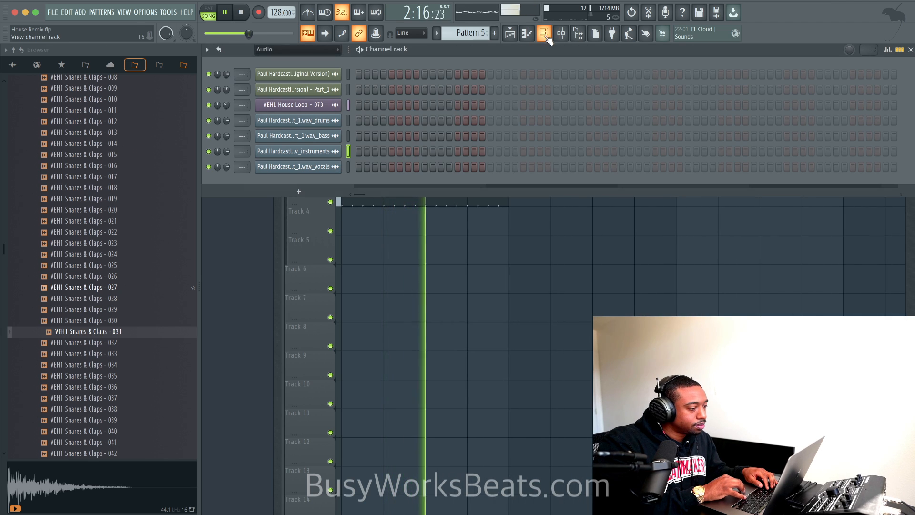
click(328, 50)
click(312, 61)
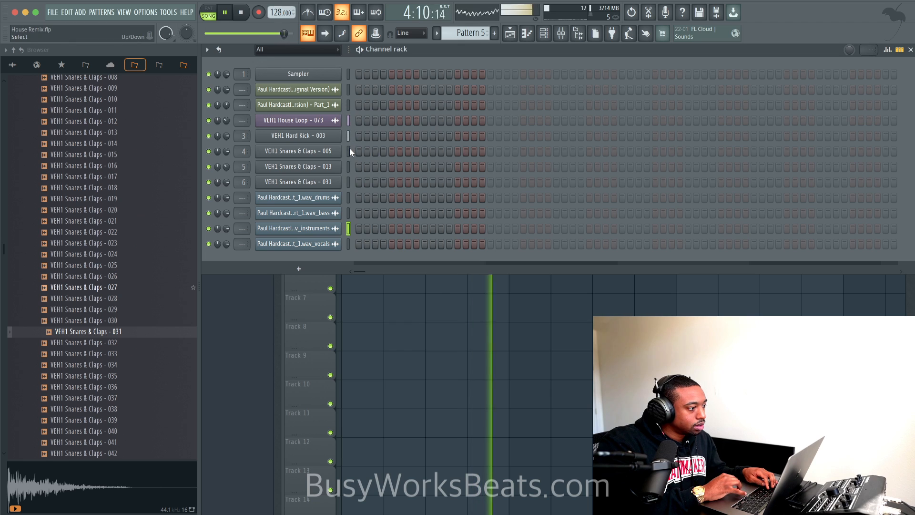
key(space)
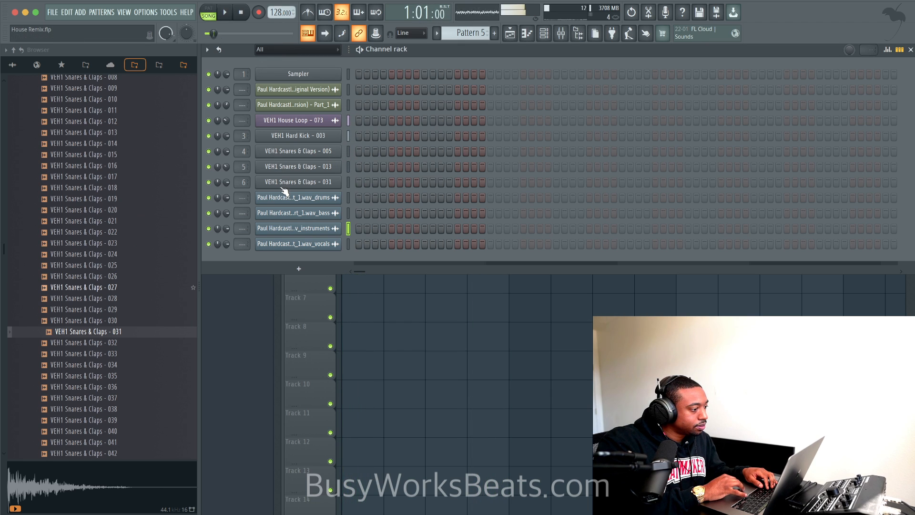
key(F6)
key(super+s)
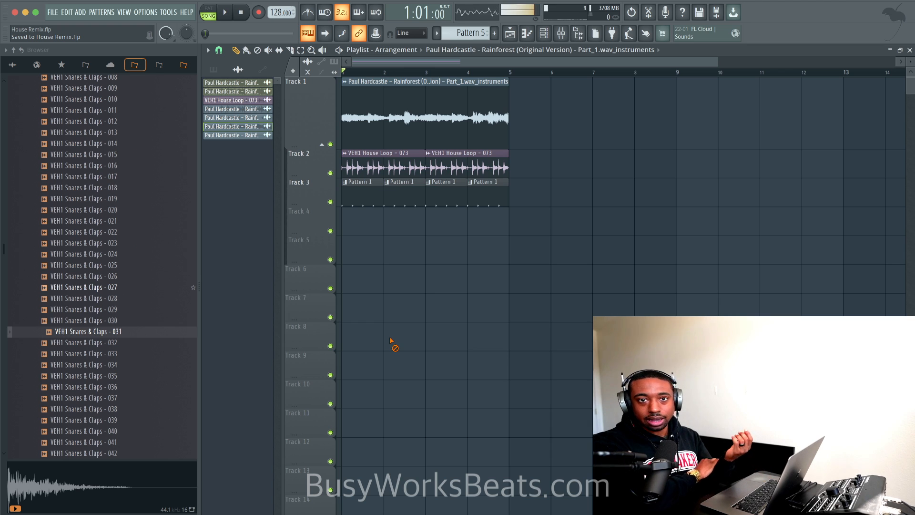
Add a Fruity DX10 synth channel and load its Log Drum preset.
scroll(110, 298, down, 2)
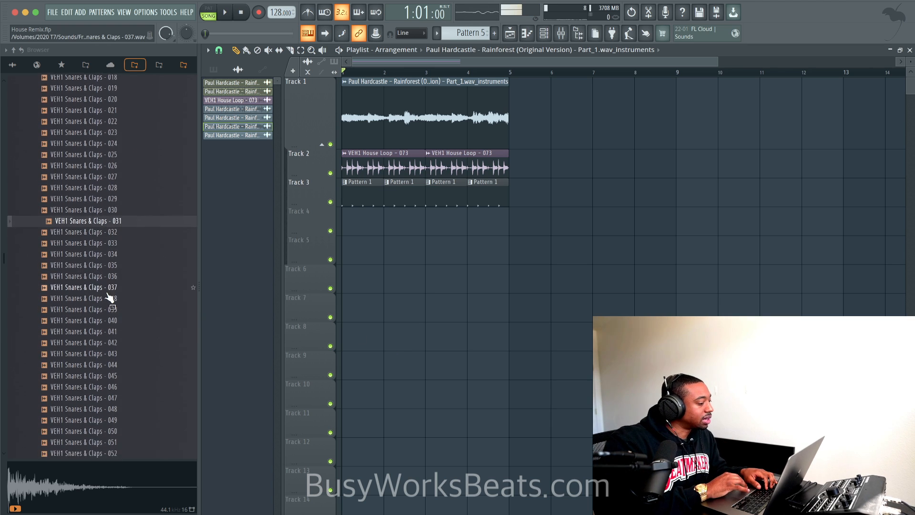
click(544, 34)
click(260, 269)
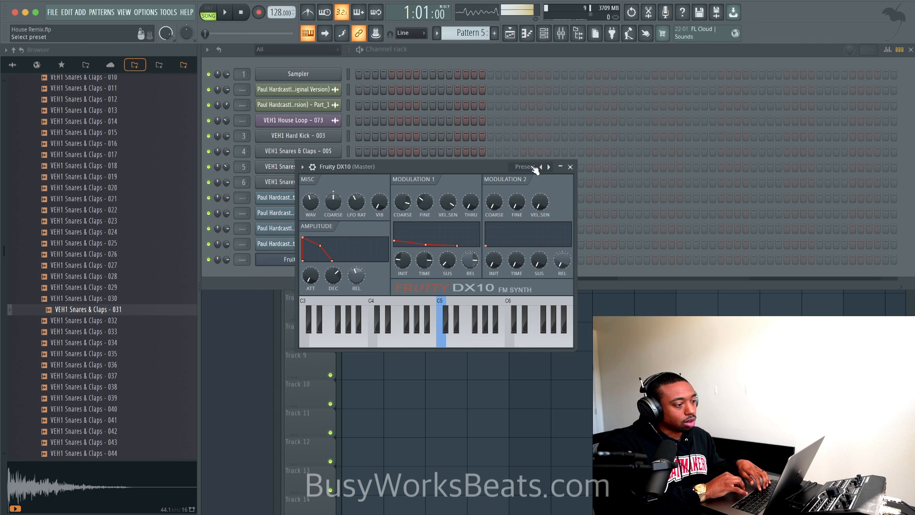
click(533, 167)
click(550, 330)
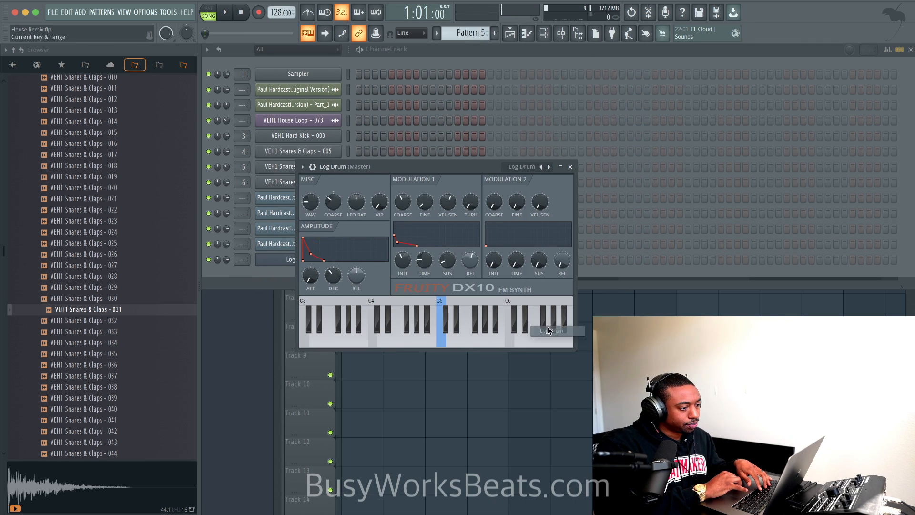
click(570, 166)
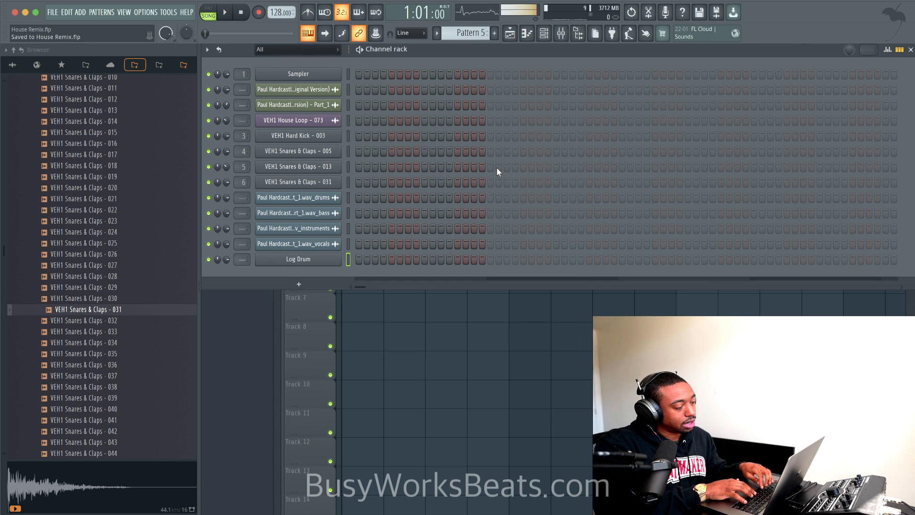
Route the Log Drum channel to mixer track 7 and return to the playlist.
key(space)
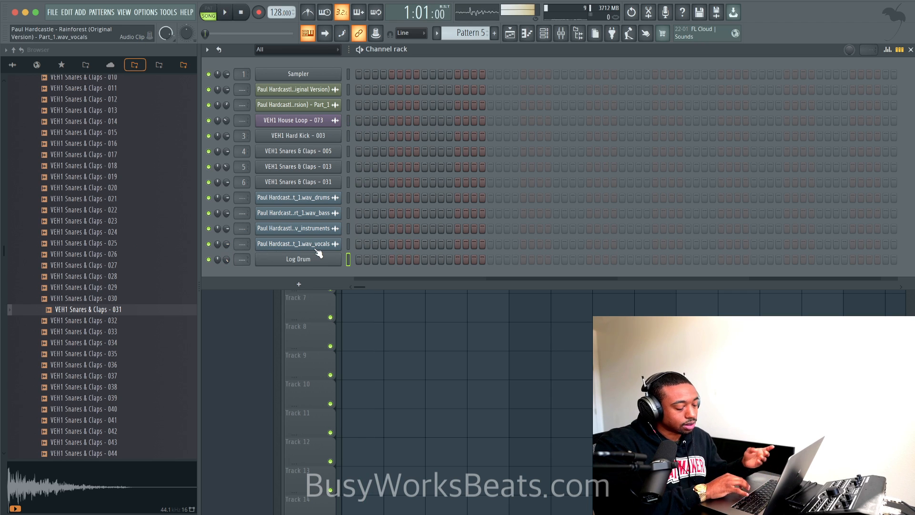
key(ctrl+l)
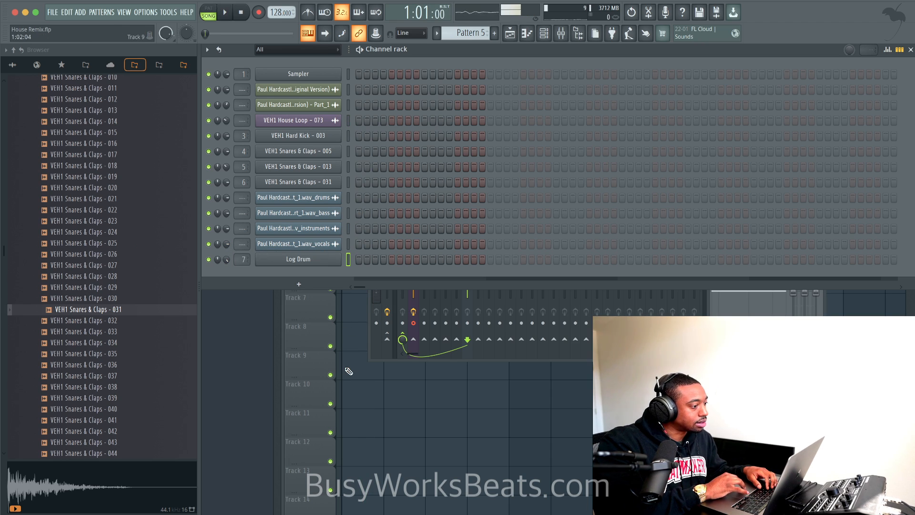
key(F5)
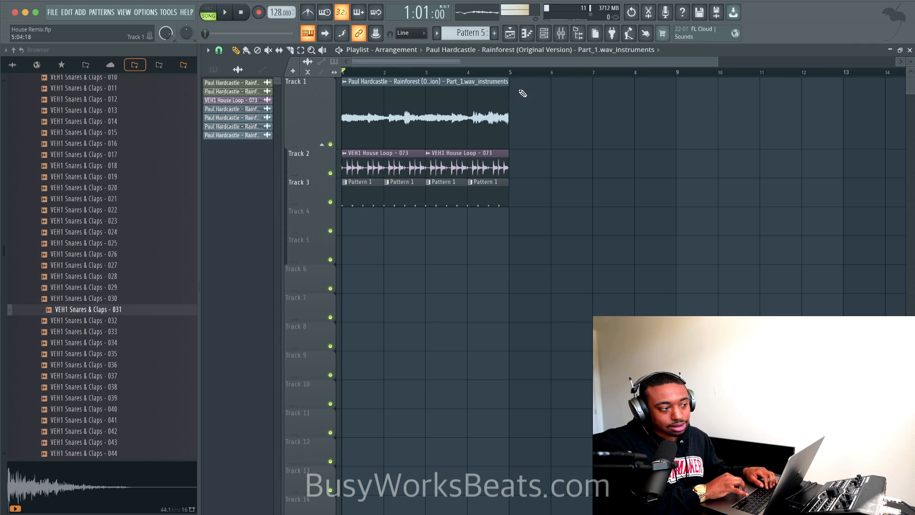
Place Pattern 5 on Track 4 at bar 1, extend it to bar 5 and play the arrangement.
click(545, 35)
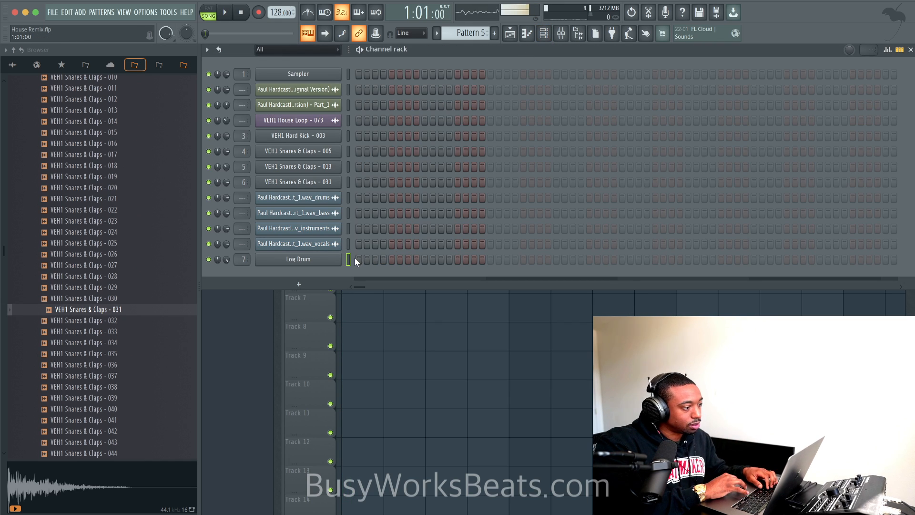
click(368, 315)
key(space)
click(353, 219)
key(space)
right_click(404, 222)
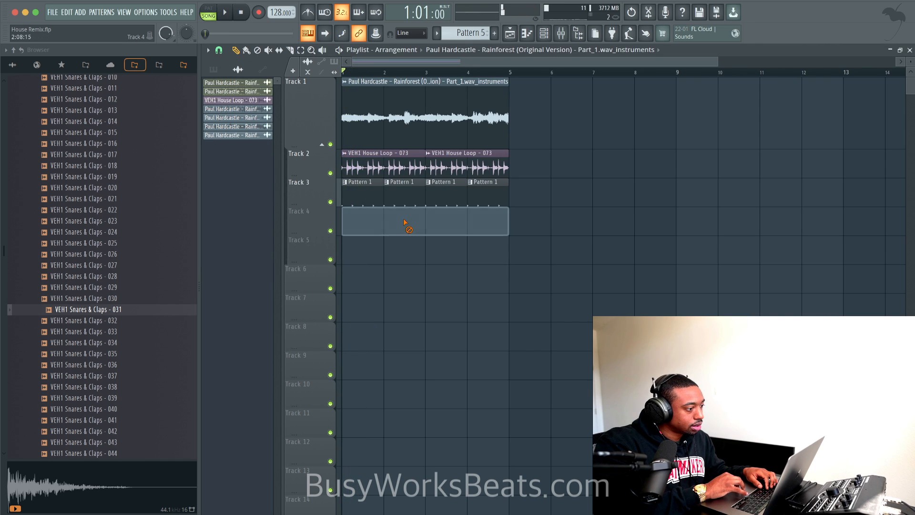
click(213, 69)
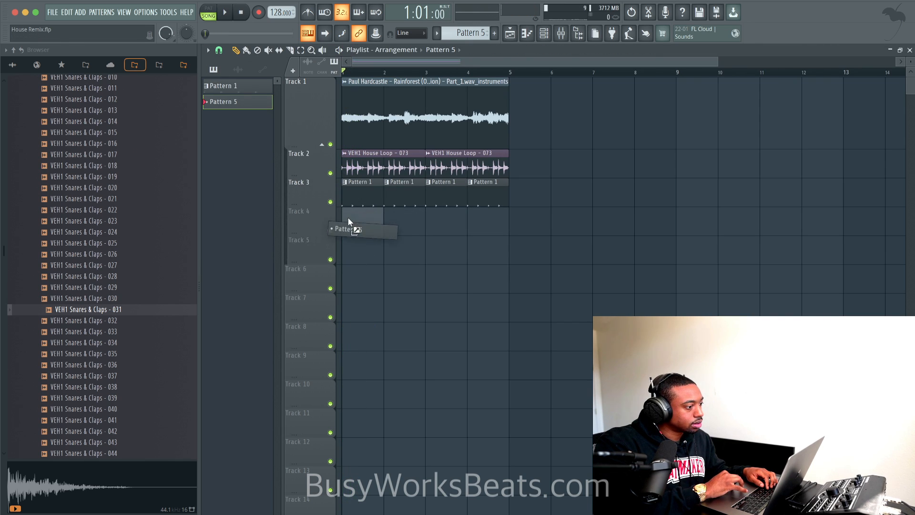
key(space)
drag(348, 219, 504, 217)
key(space)
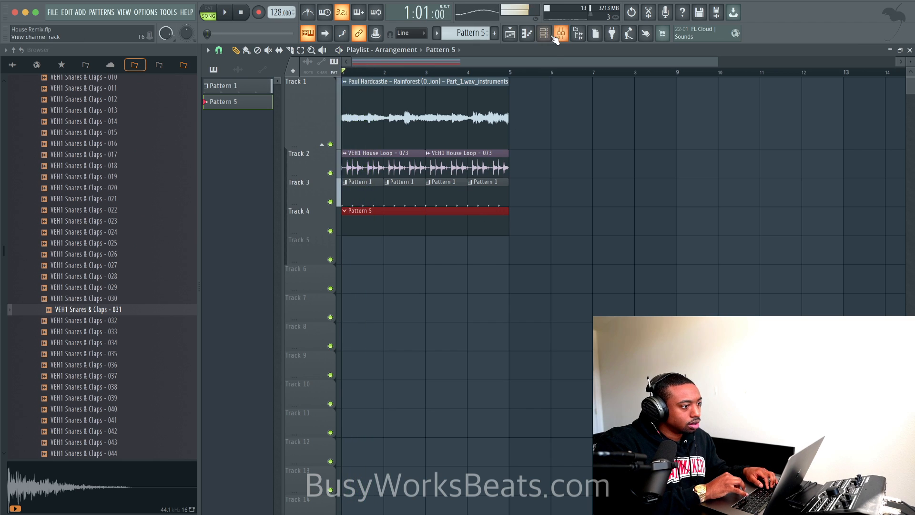
Open the Log Drum channel's piano roll and set its snap to 1/2 beat.
click(554, 37)
click(366, 309)
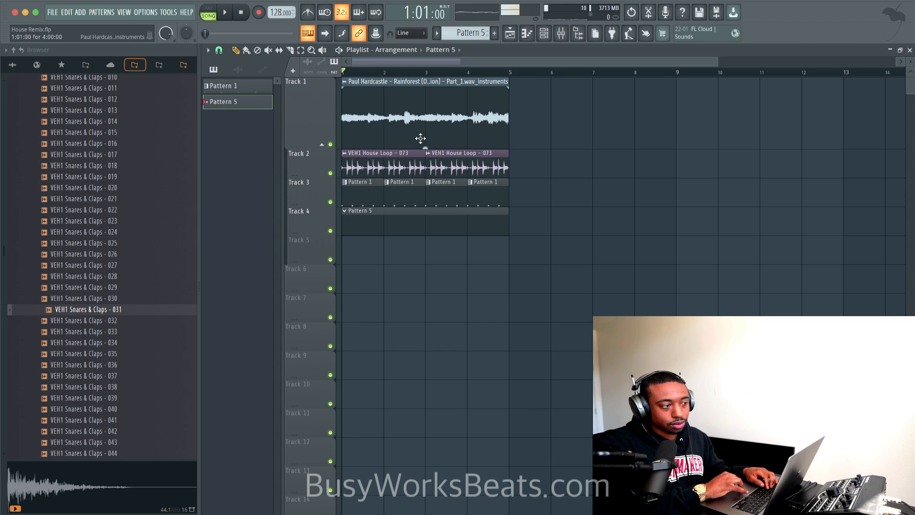
click(549, 36)
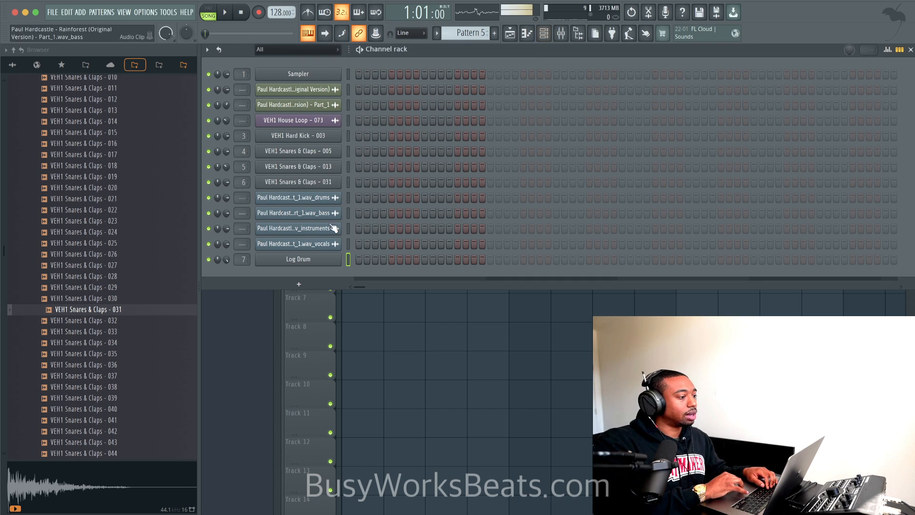
right_click(326, 258)
click(362, 258)
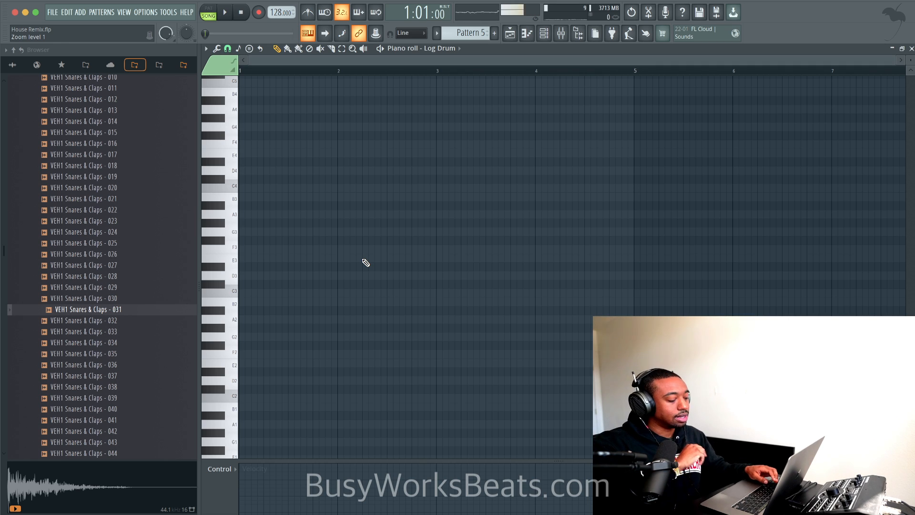
click(228, 49)
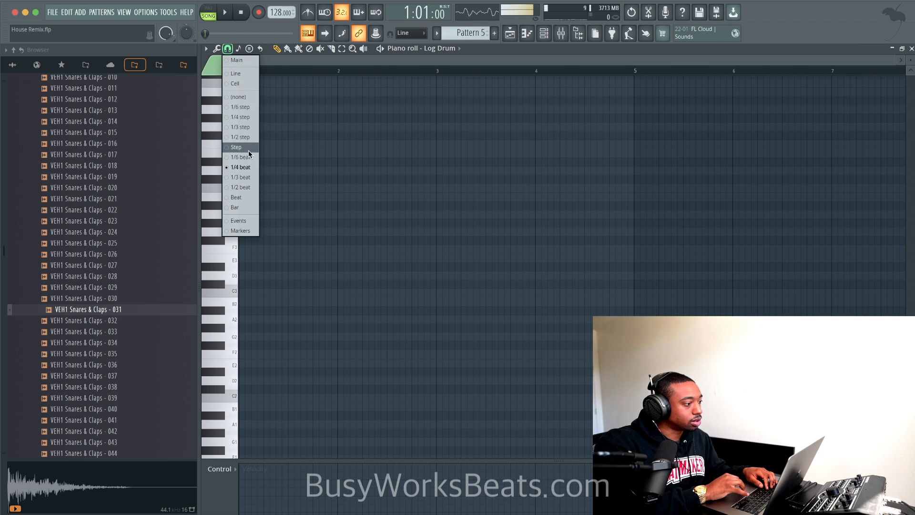
click(249, 187)
scroll(327, 202, down, 1)
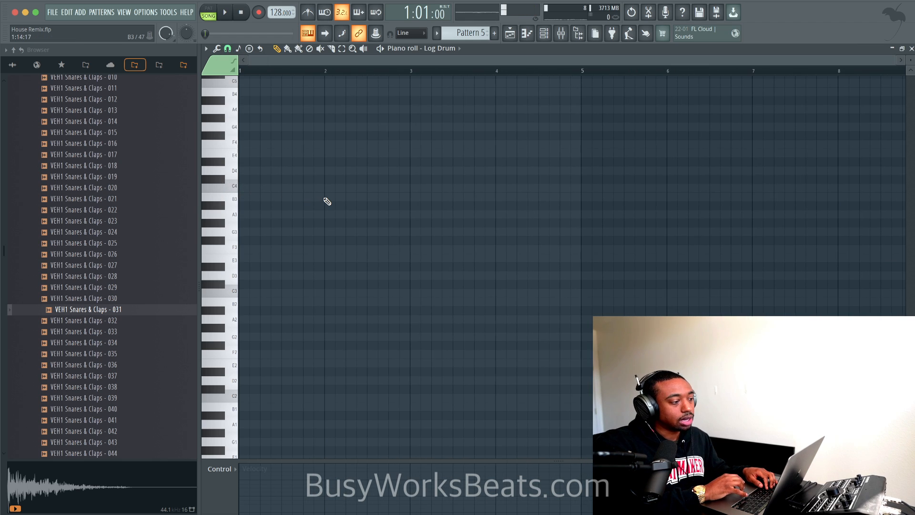
Audition the arrangement with the empty Log Drum piano roll and set the laptop battery to charge to full.
key(space)
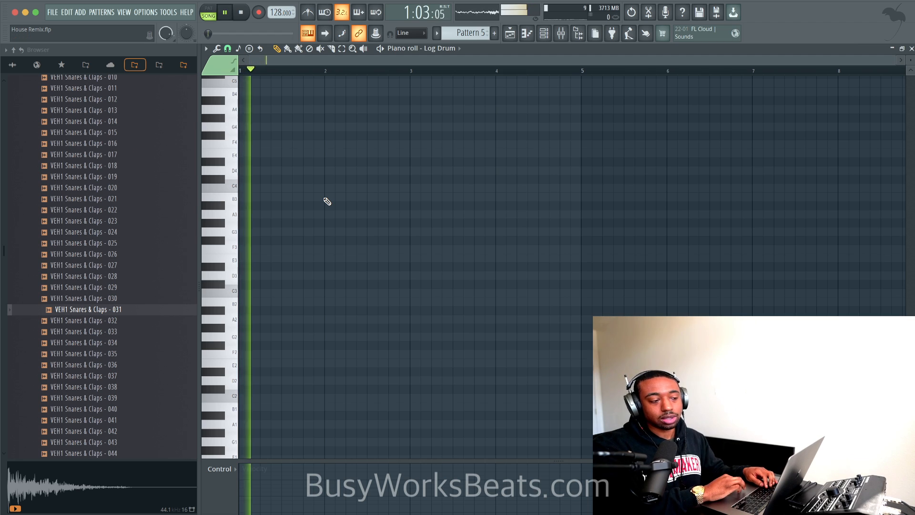
key(space)
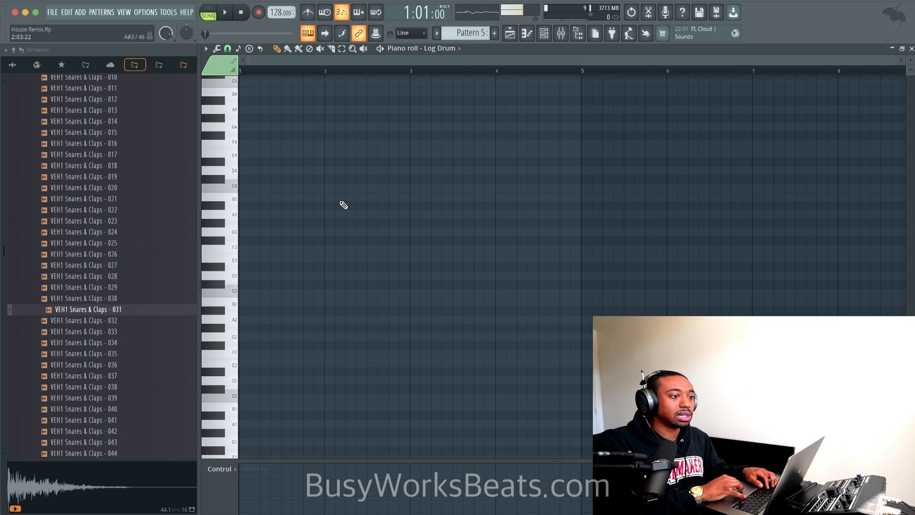
key(space)
click(787, 1)
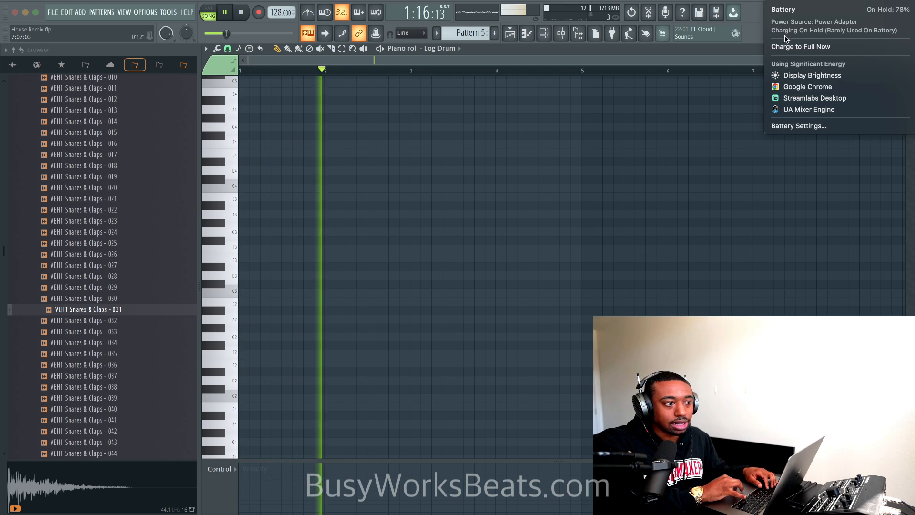
click(788, 47)
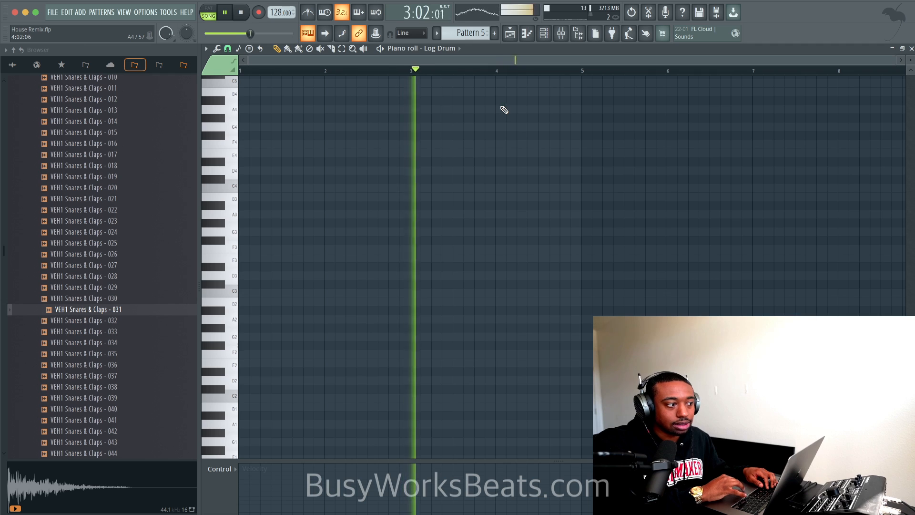
key(space)
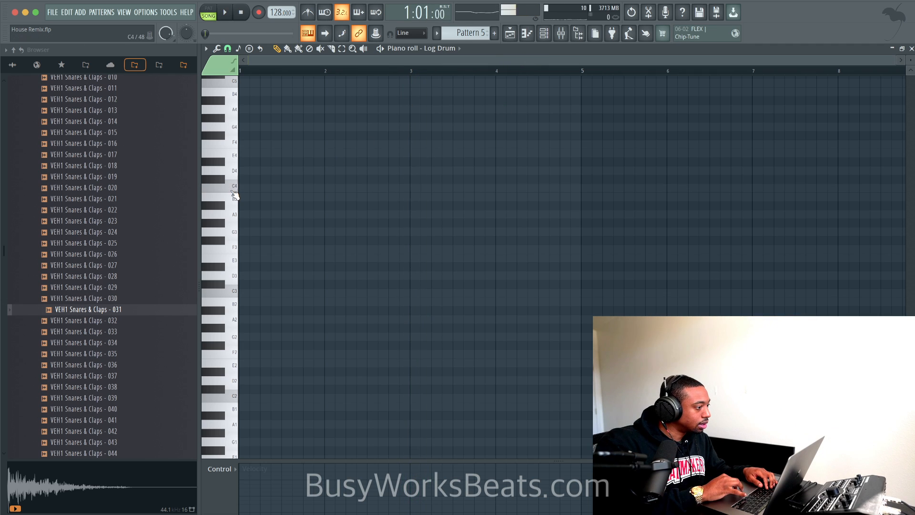
Place three half-beat C#4 notes in bar 1, starting one and a half beats apart, and audition them.
key(space)
key(space)
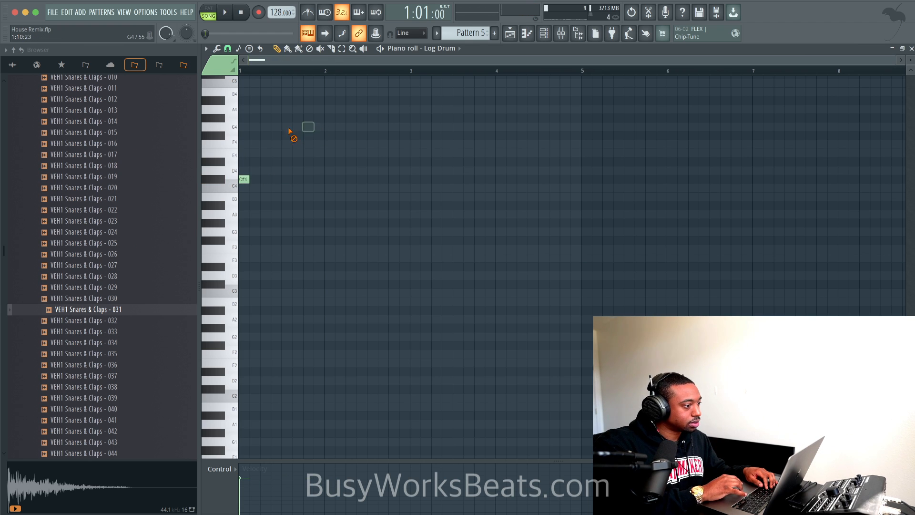
scroll(273, 154, up, 3)
scroll(273, 154, down, 2)
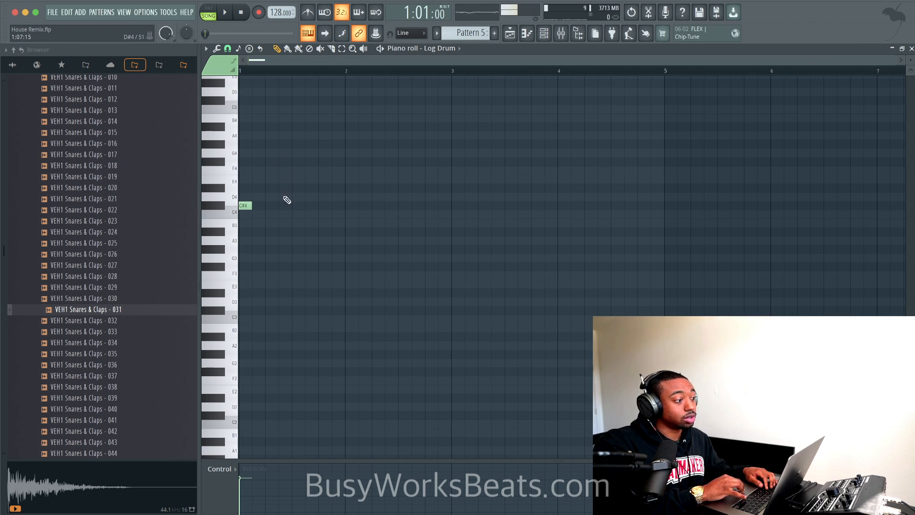
key(space)
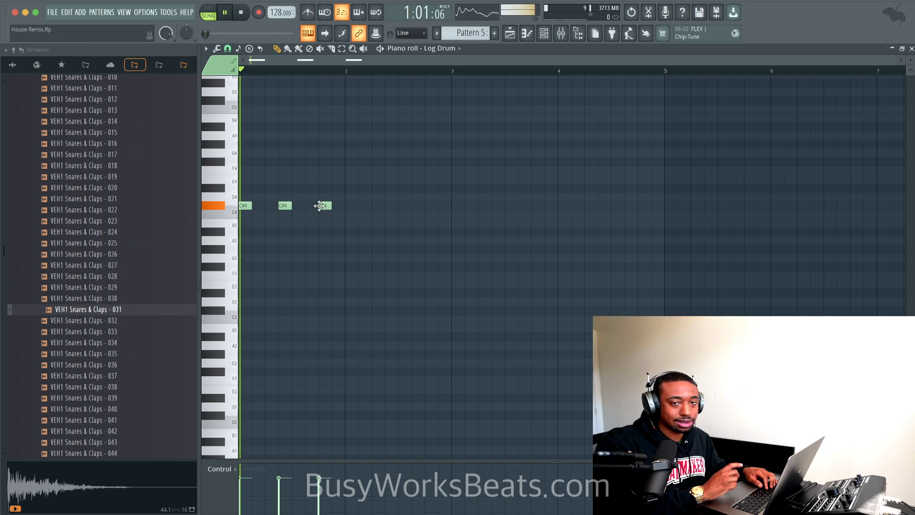
key(space)
Set the snap to 1/4 beat and rework bar 1 into three C#4 notes three quarters of a beat apart from beat 1.
click(229, 50)
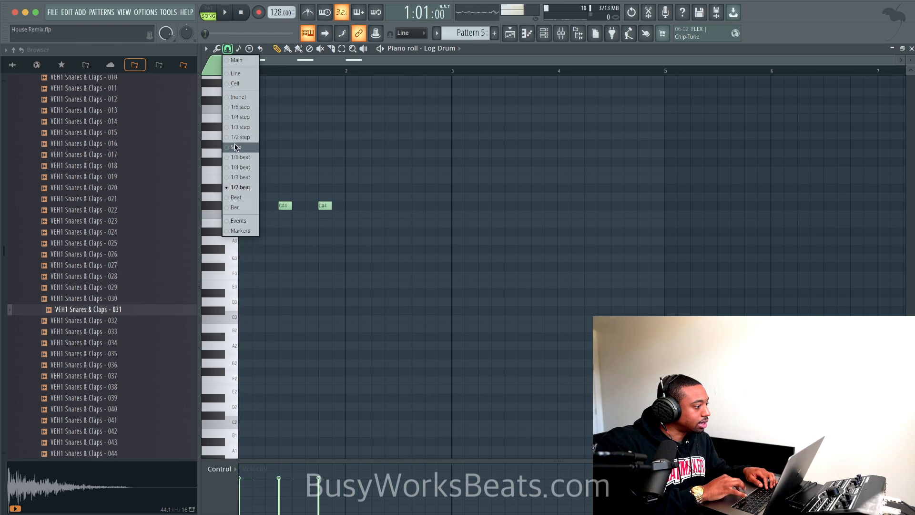
click(240, 168)
scroll(269, 191, up, 5)
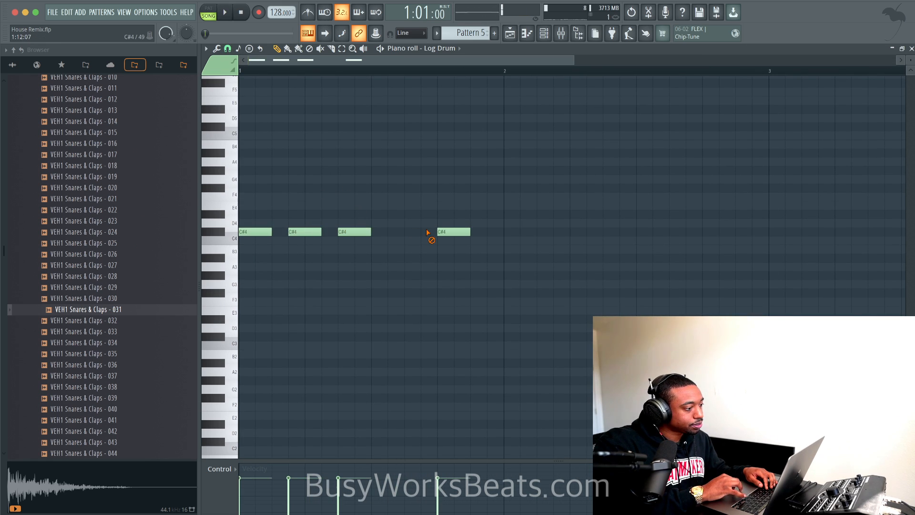
scroll(506, 245, down, 3)
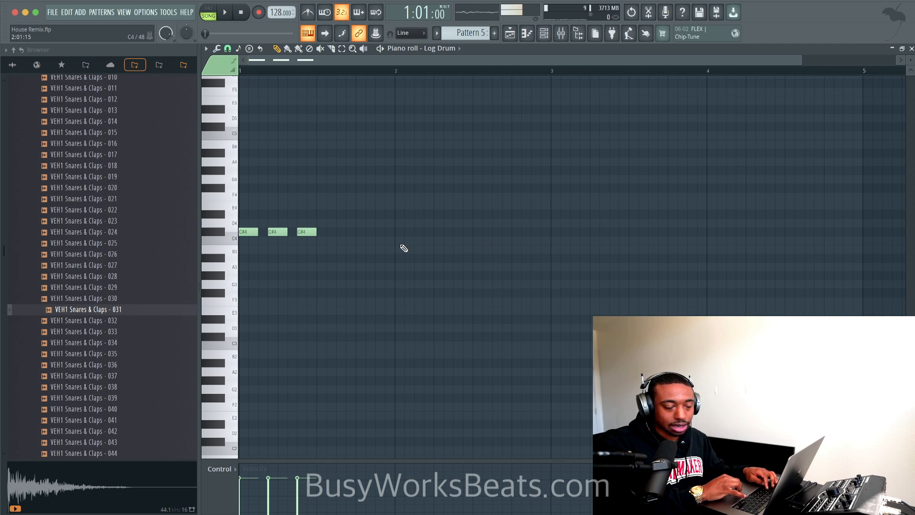
key(space)
key(space)
Duplicate the three C#4 notes into the second half of bar 1, starting at beat 3, and play the result.
key(ctrl+a)
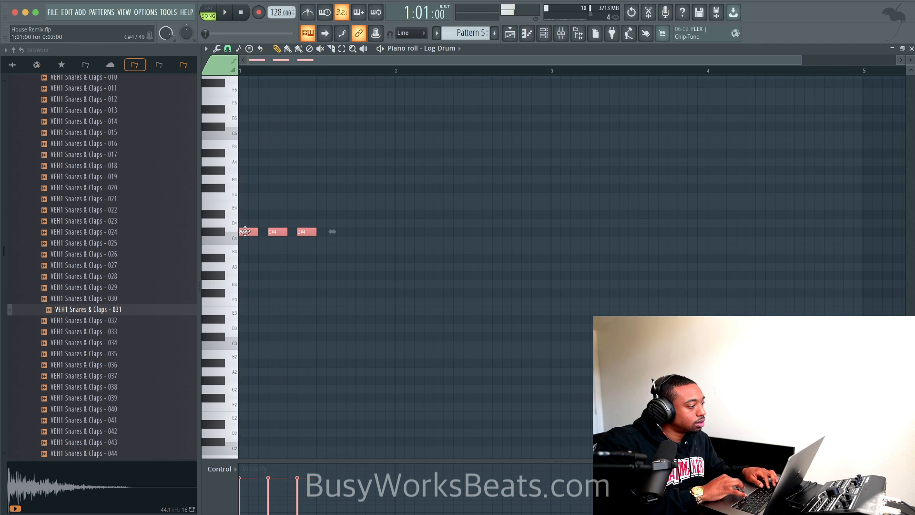
key(ctrl+b)
drag(349, 232, 324, 233)
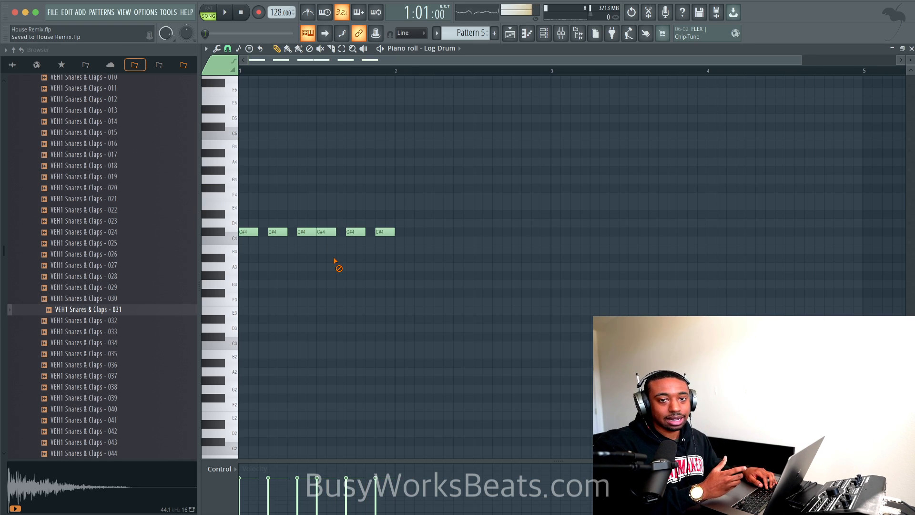
key(space)
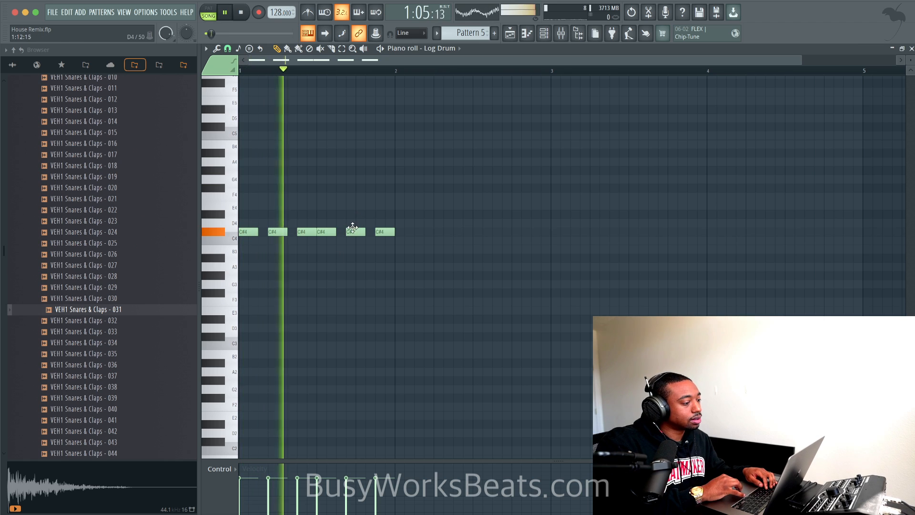
Duplicate the six-note bar 1 rhythm so that the copy starts at bar 2, and play the result.
key(ctrl+a)
key(space)
key(ctrl+b)
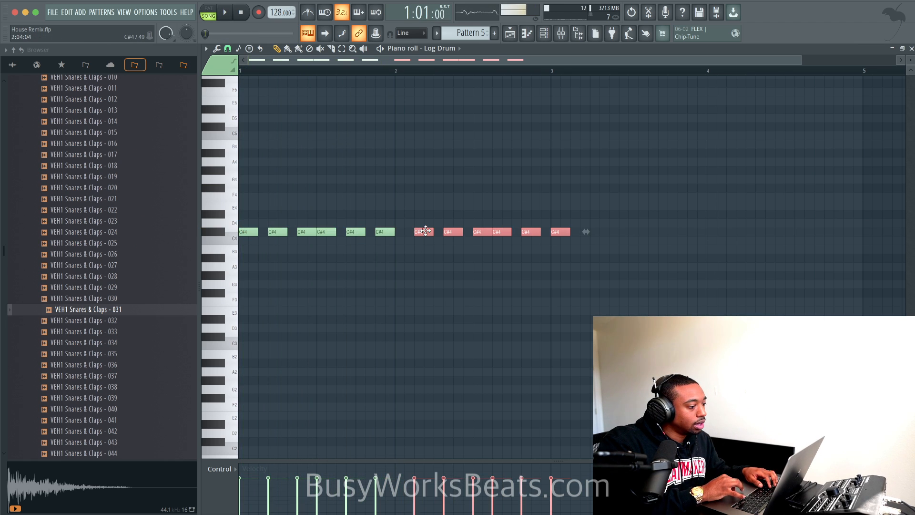
drag(419, 232, 405, 232)
key(space)
ctrl+click(405, 260)
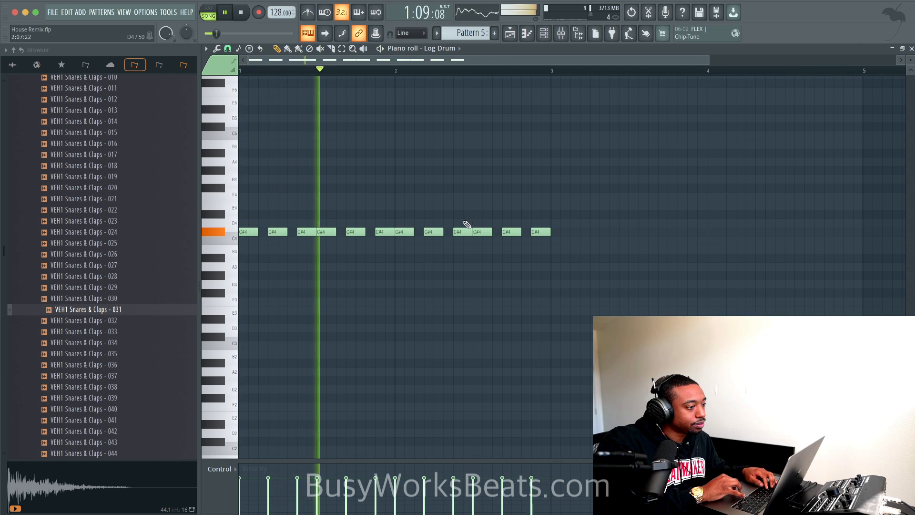
Duplicate the two-bar C#4 rhythm into bars 3 and 4 and audition the full four bars.
mouse_move(602, 201)
mouse_down()
mouse_move(490, 224)
mouse_move(235, 245)
mouse_move(613, 218)
mouse_move(559, 228)
mouse_up()
ctrl+click(564, 270)
scroll(565, 272, down, 3)
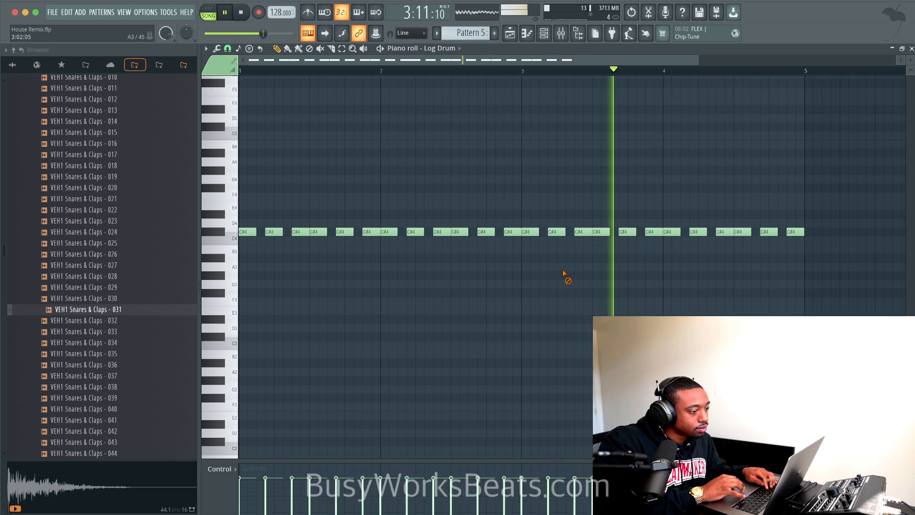
key(space)
Set the Log Drum channel's fine time shift to 0:02 during playback and close its settings.
click(545, 37)
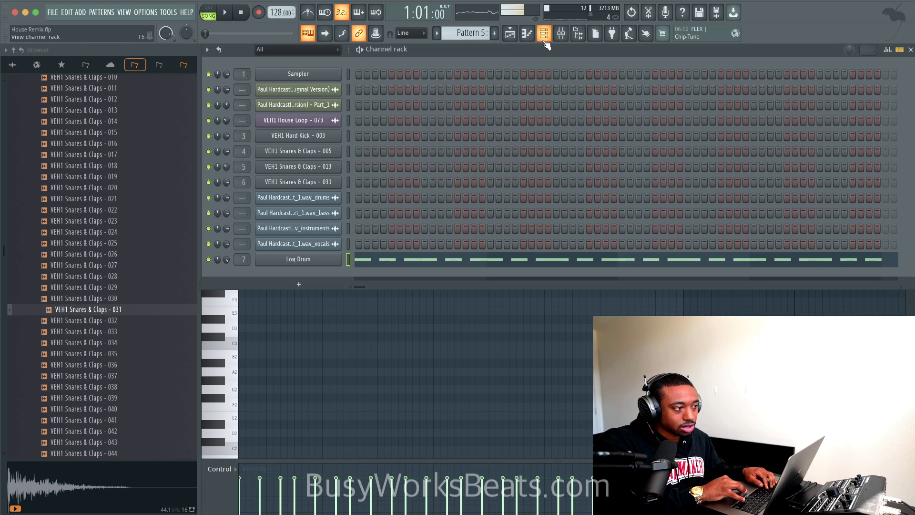
click(307, 262)
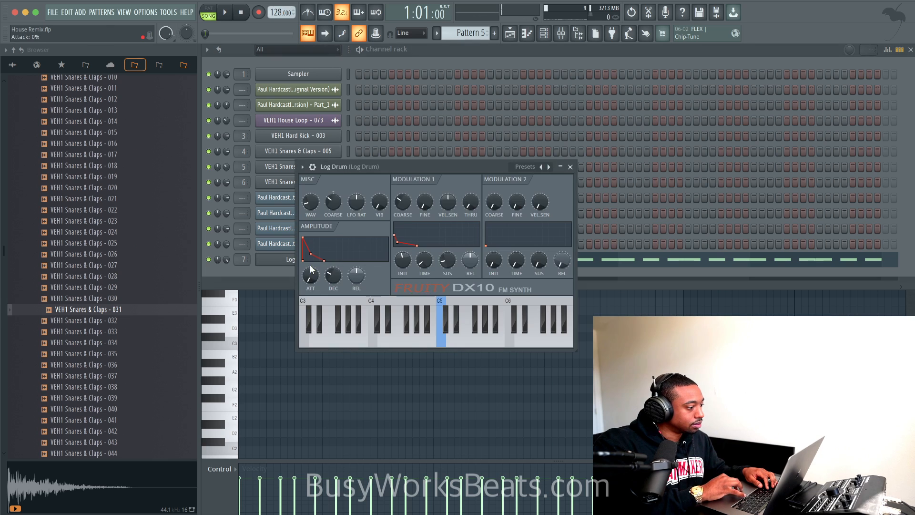
click(316, 167)
click(356, 186)
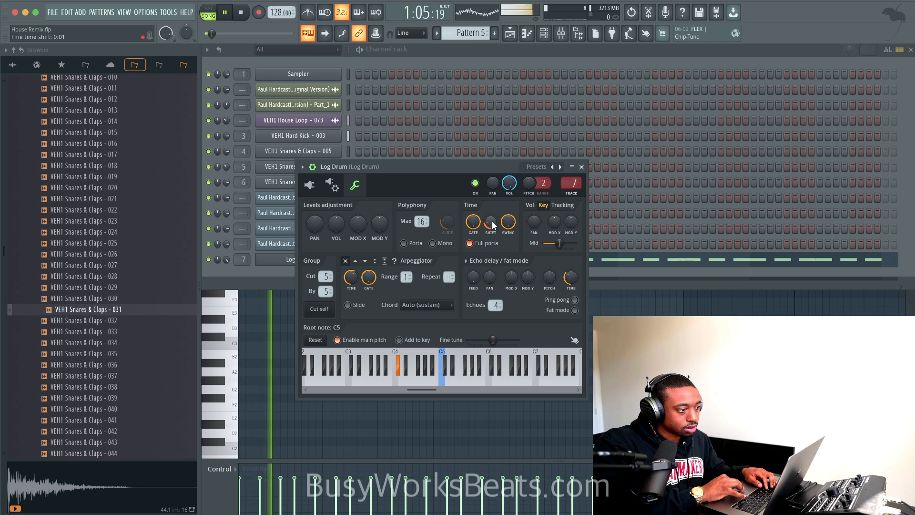
scroll(493, 226, up, 1)
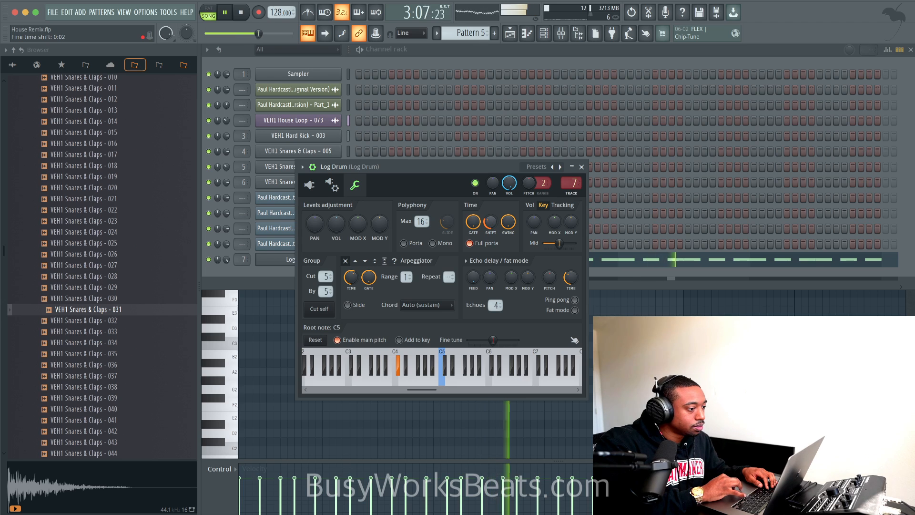
scroll(493, 226, up, 1)
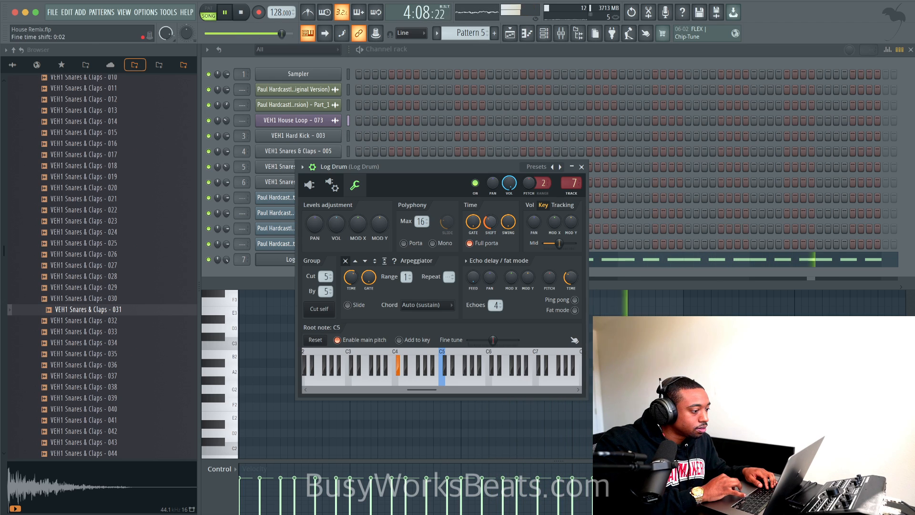
mouse_move(492, 224)
mouse_down()
mouse_move(492, 201)
mouse_move(492, 236)
mouse_up()
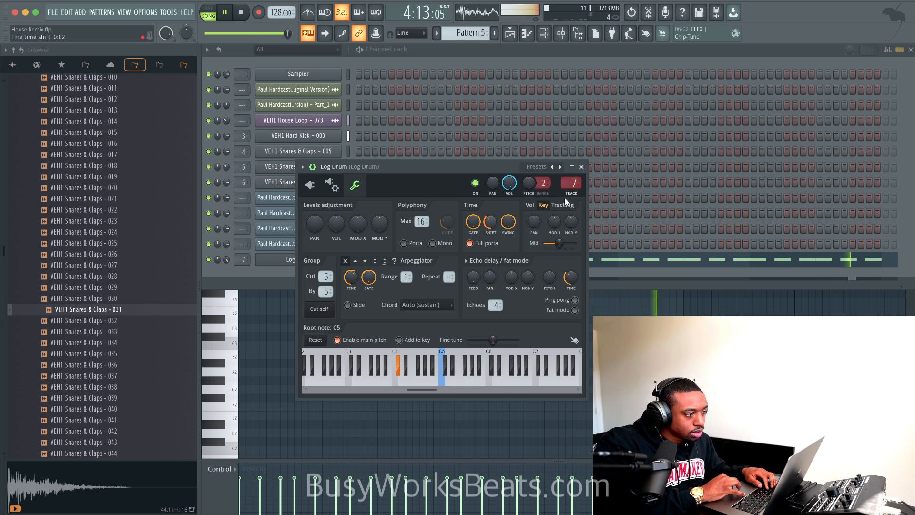
click(582, 166)
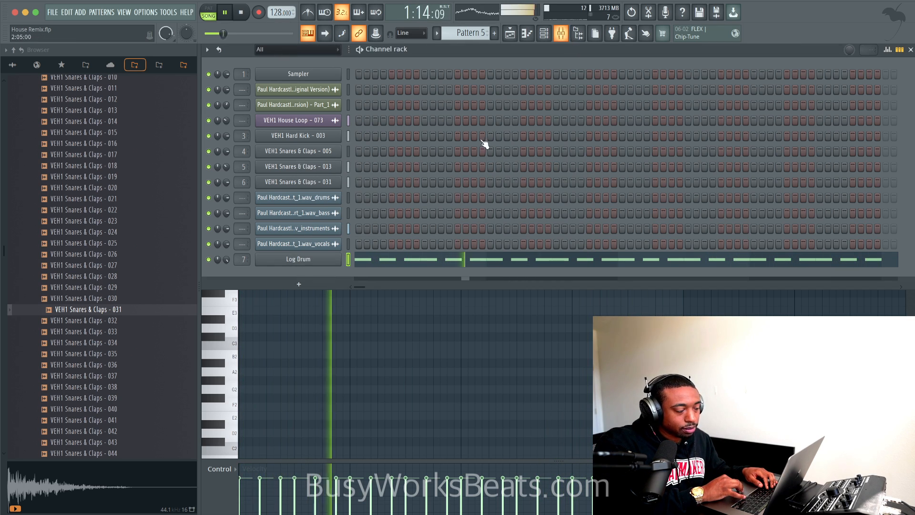
key(space)
Shift all Log Drum notes half a beat later in quarter-beat increments, auditioning the arrangement between shifts.
click(383, 266)
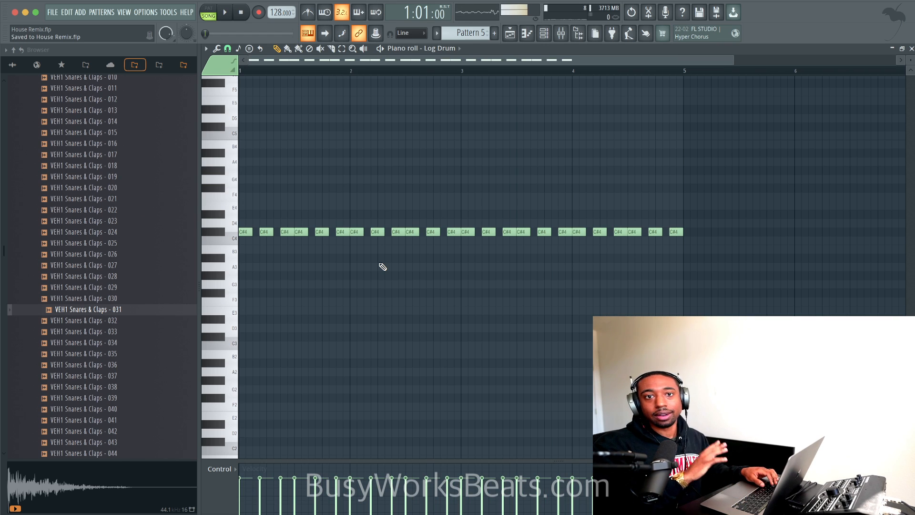
key(shift+Right)
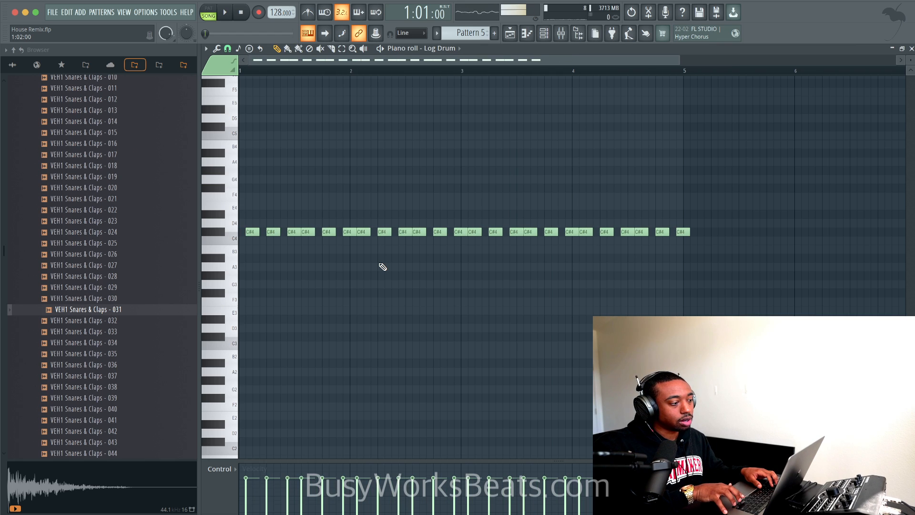
key(shift+Left)
key(shift+Right)
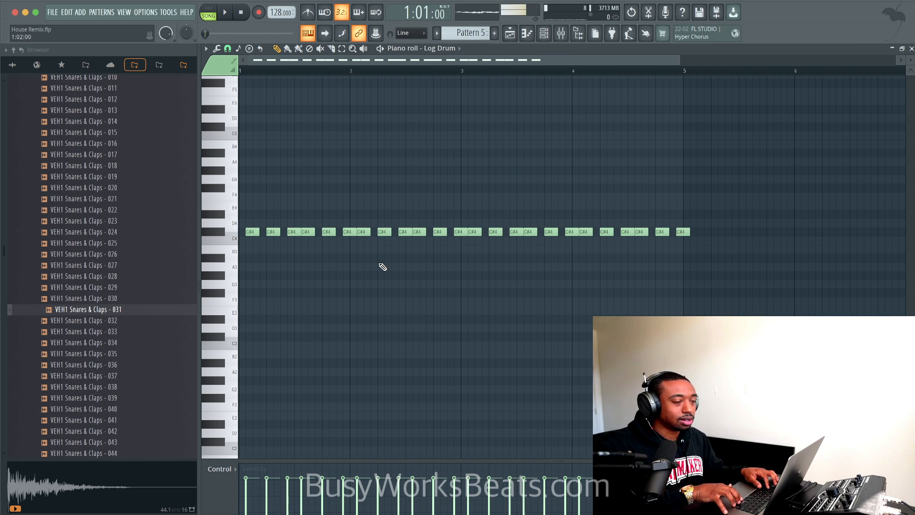
key(space)
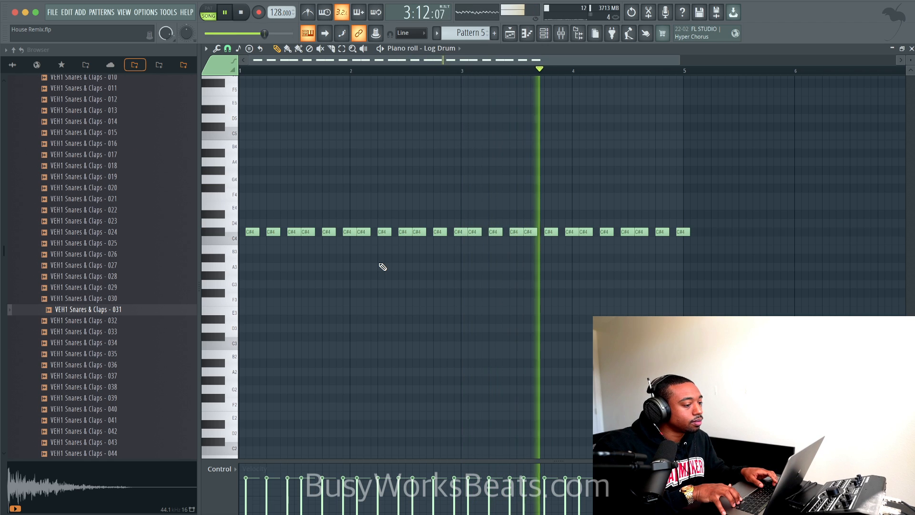
key(space)
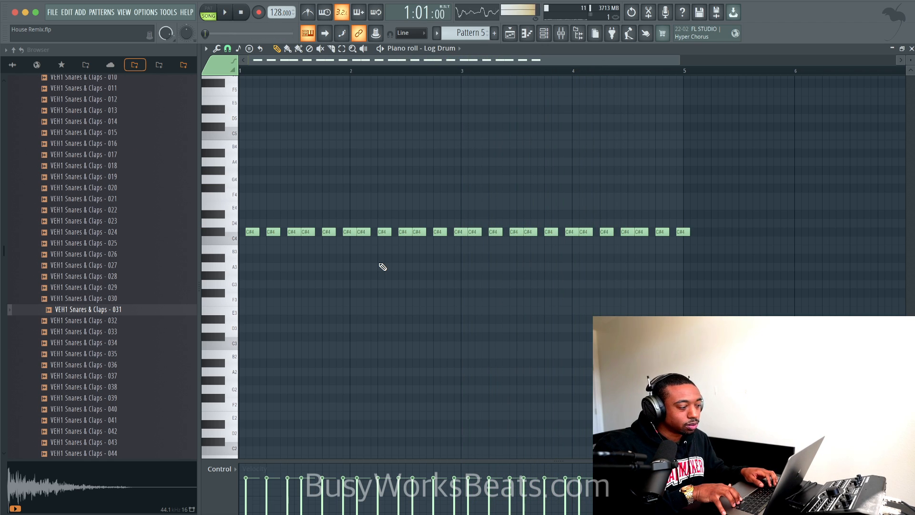
key(shift+Right)
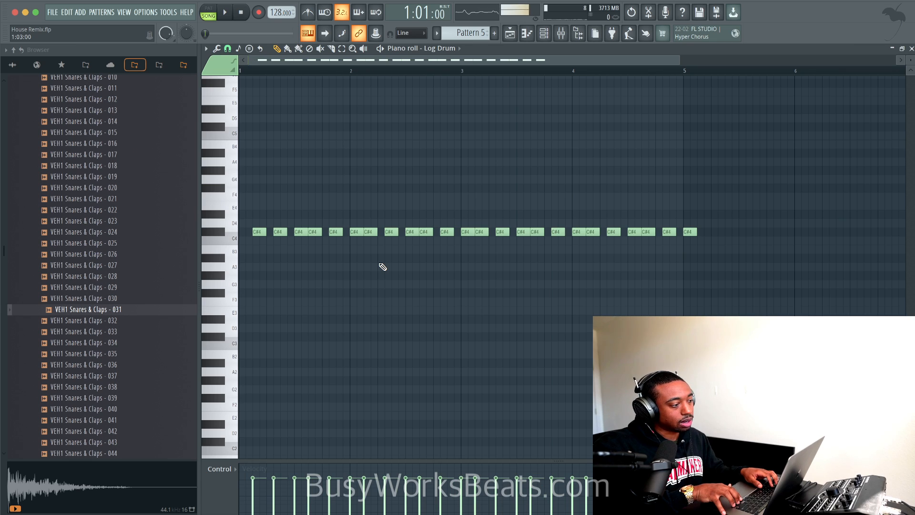
Audition the Log Drum part, then try shifting all its notes a quarter beat earlier and audition that placement.
key(space)
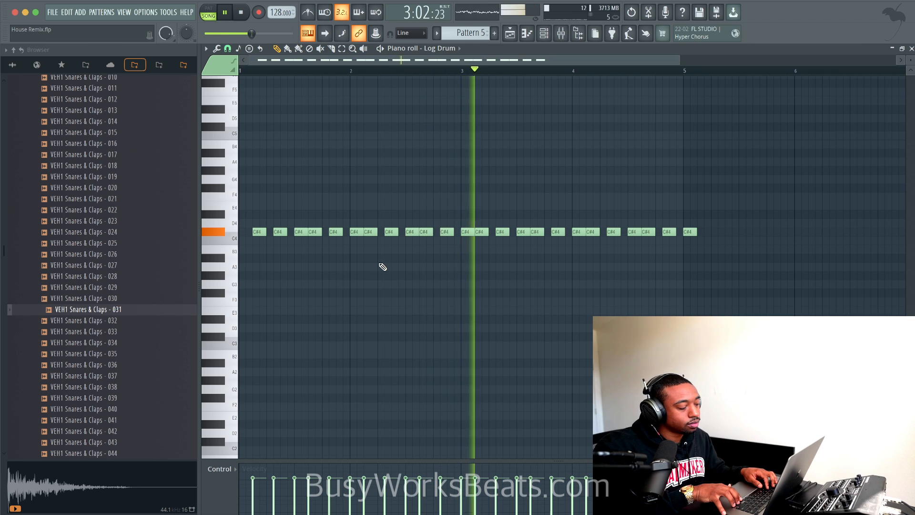
key(space)
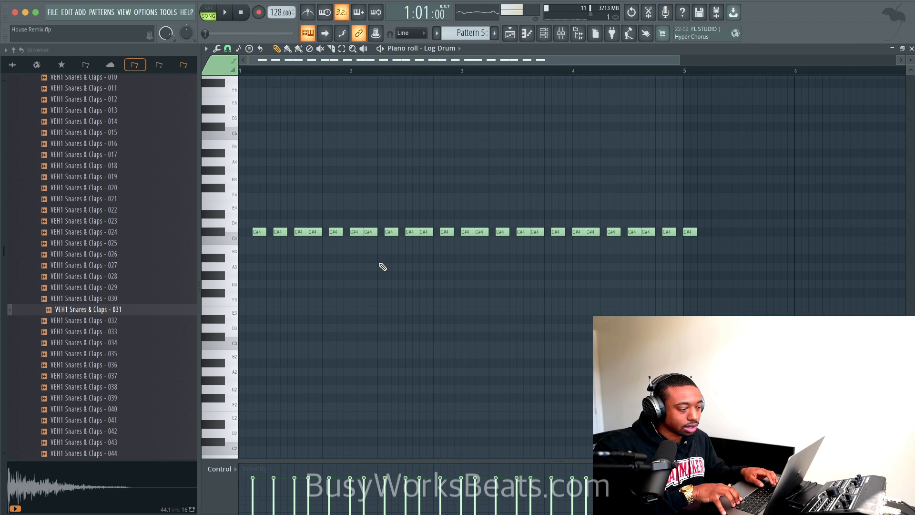
key(shift+Left)
key(space)
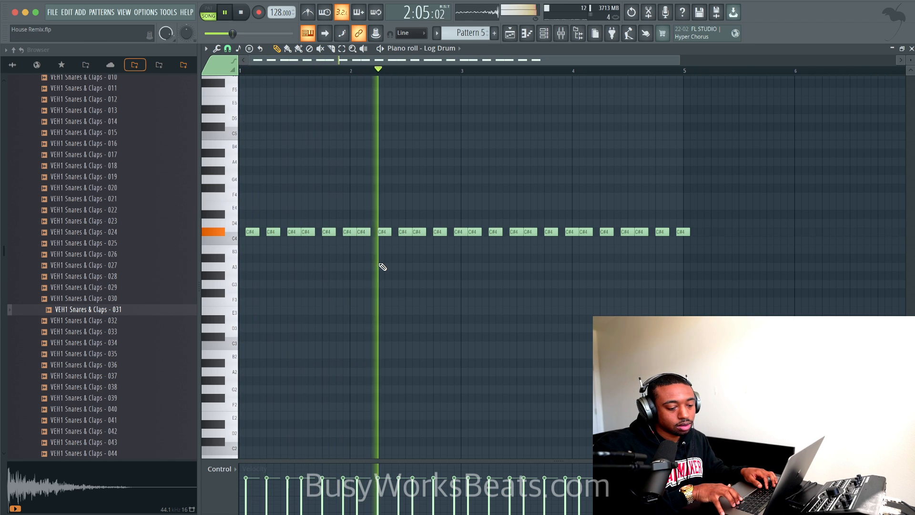
key(space)
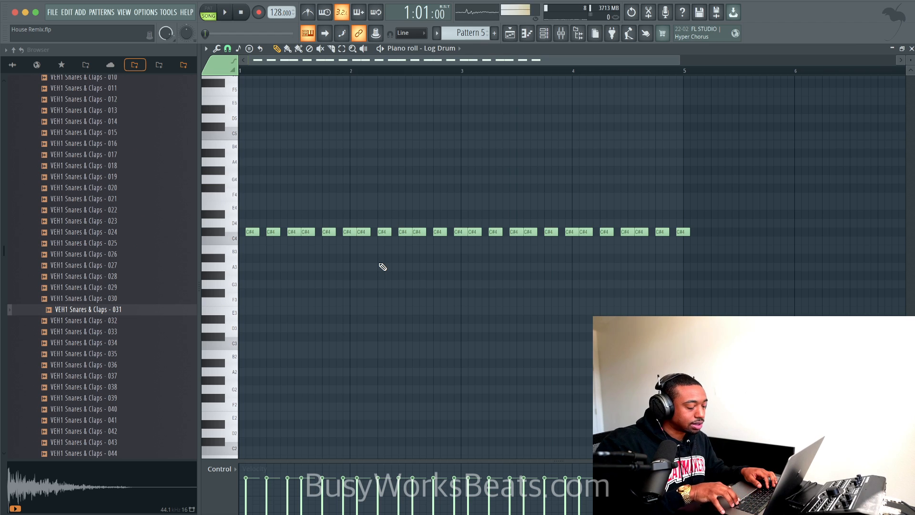
Shift all Log Drum notes half a beat later so the first starts at 1:04, audition, and save the project.
key(shift+Right)
key(shift+Right)
key(space)
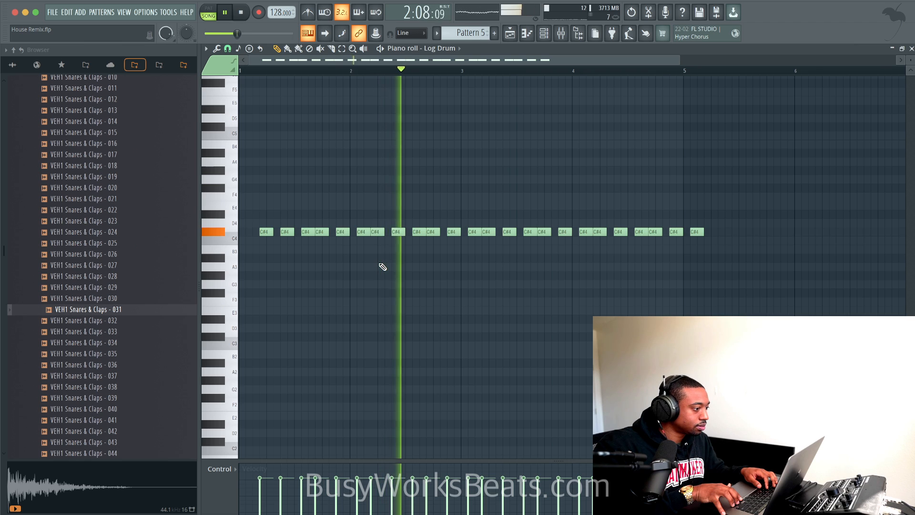
key(super+s)
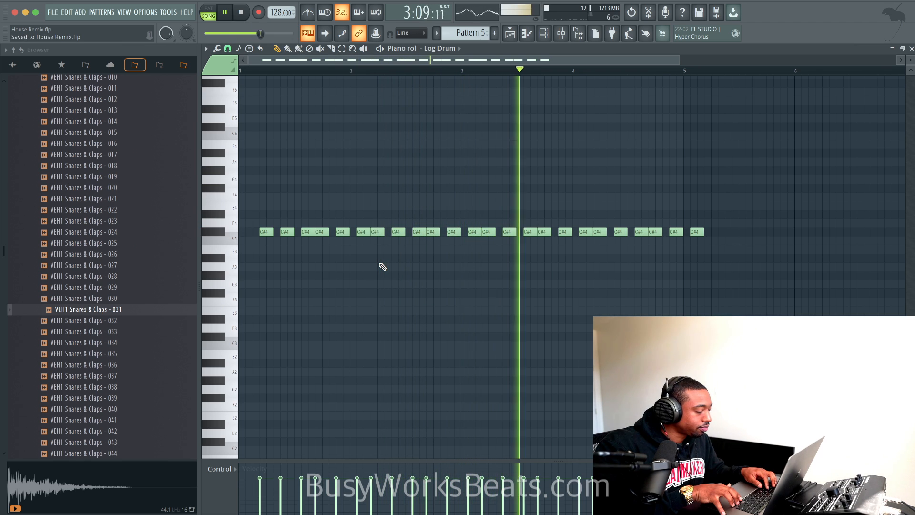
key(space)
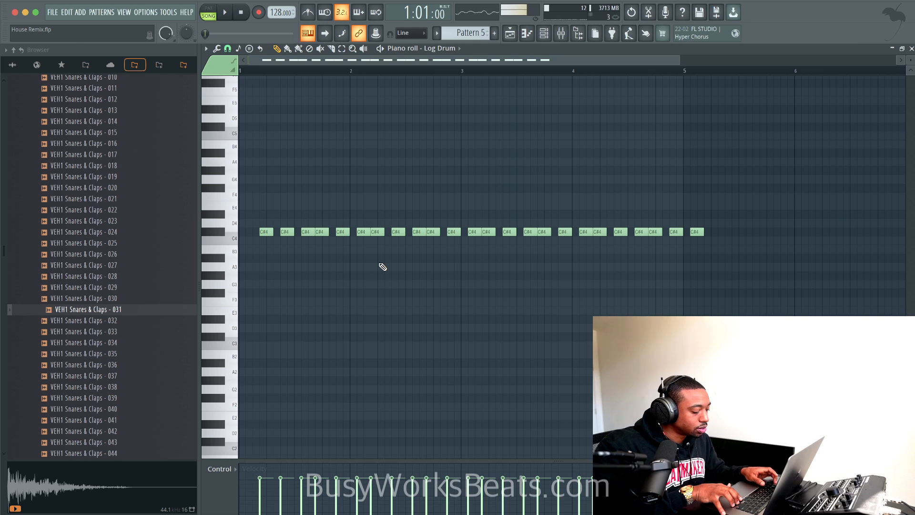
Shift all Log Drum notes another half beat later in quarter-beat increments, auditioning each position, and save the project.
key(space)
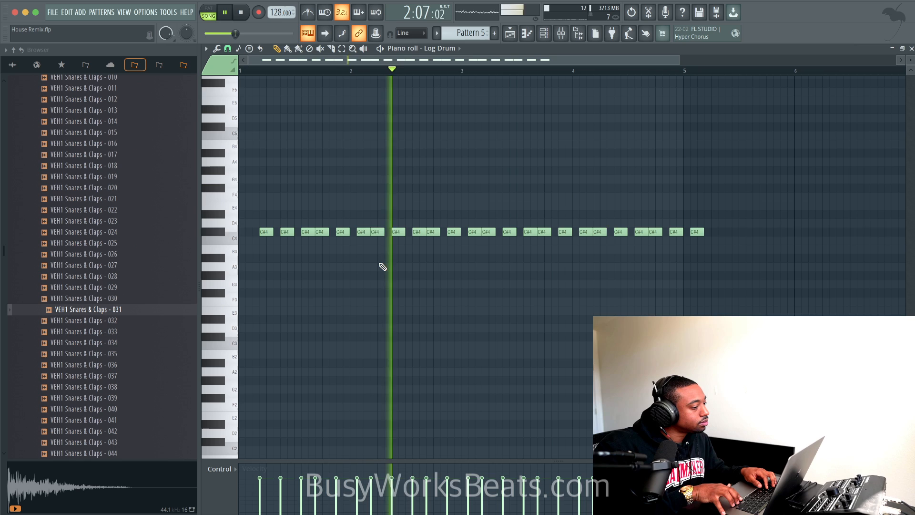
key(shift+Right)
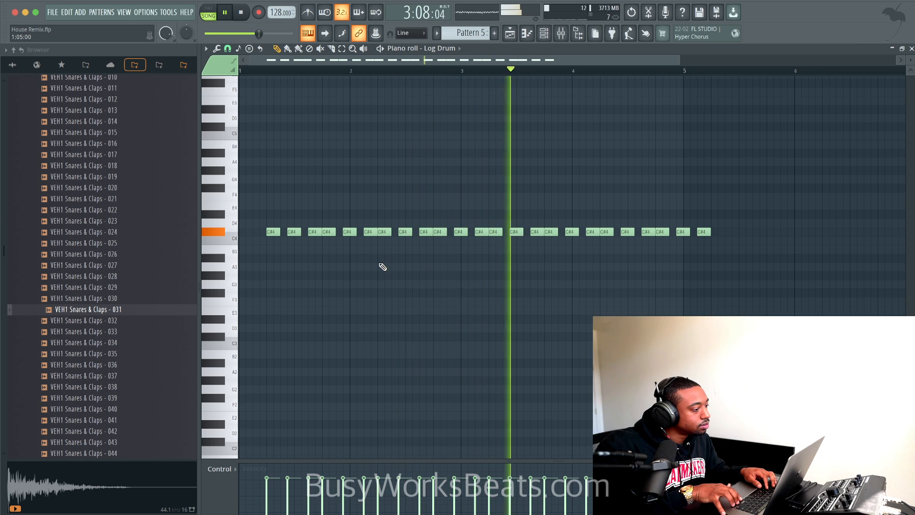
key(space)
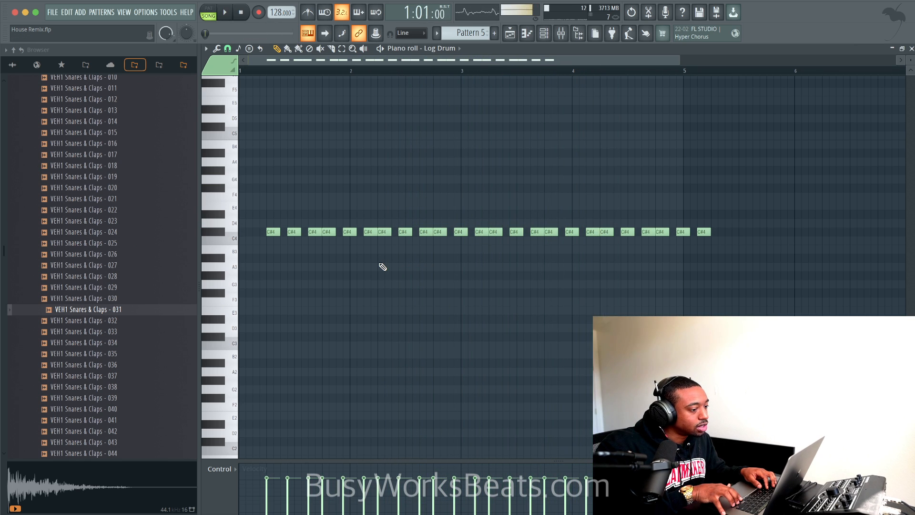
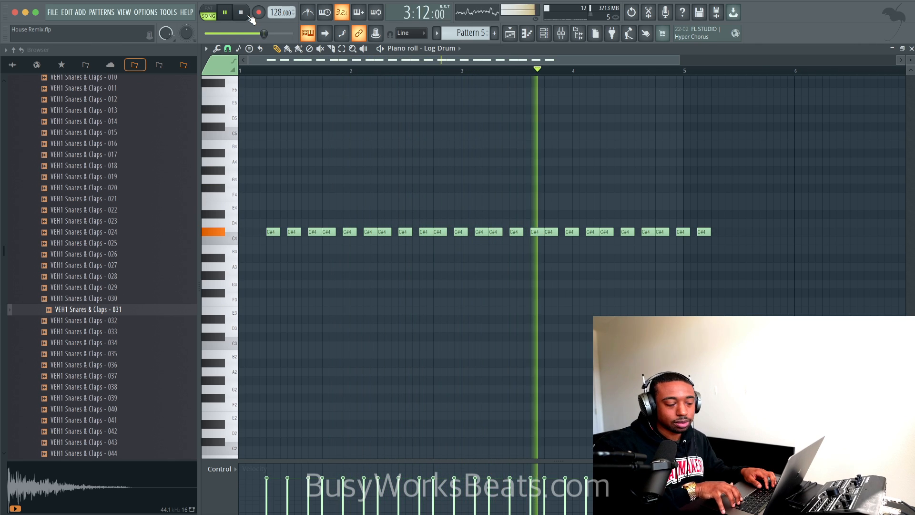
key(space)
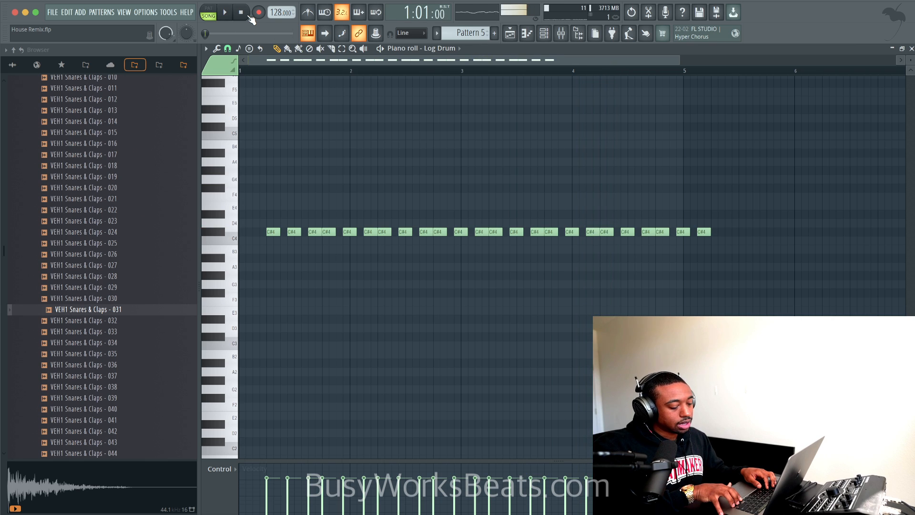
key(shift+Right)
key(space)
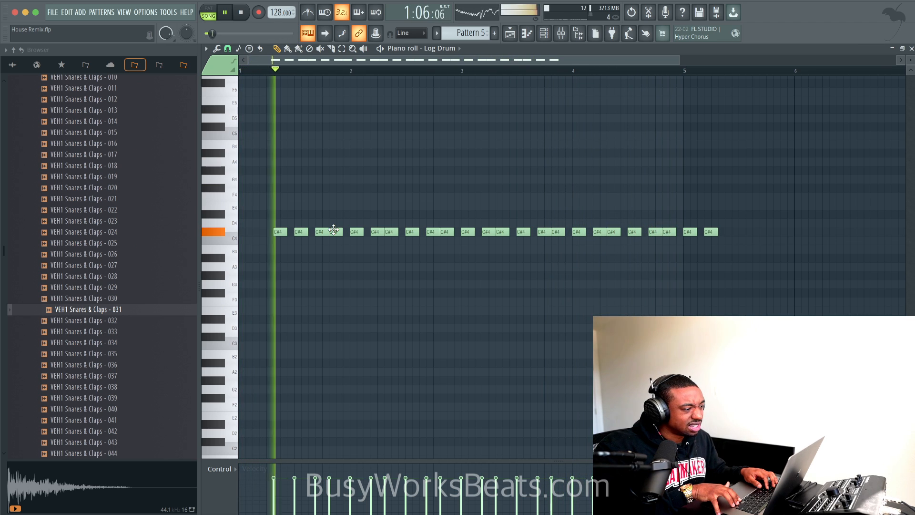
key(ctrl+s)
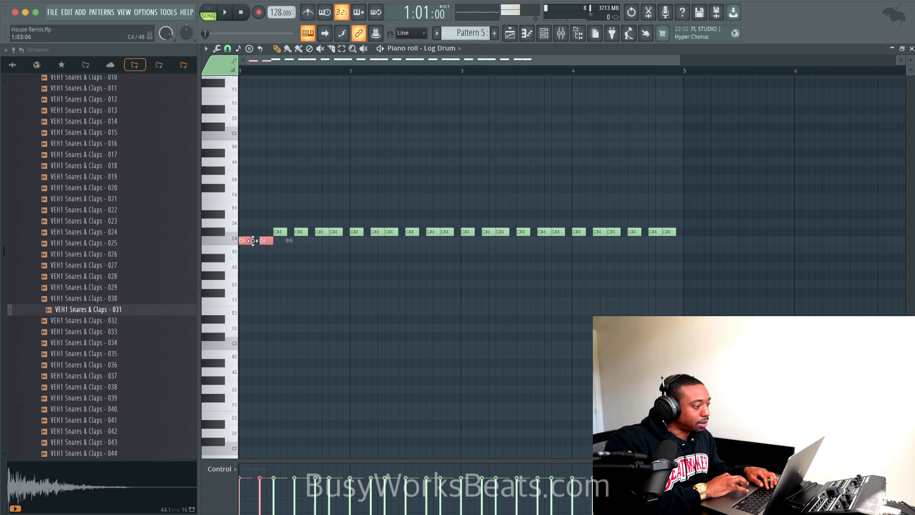
Move the overhanging notes to the start of bar 1, keep only a C#4 at 1:04, and audition the pattern.
key(space)
key(space)
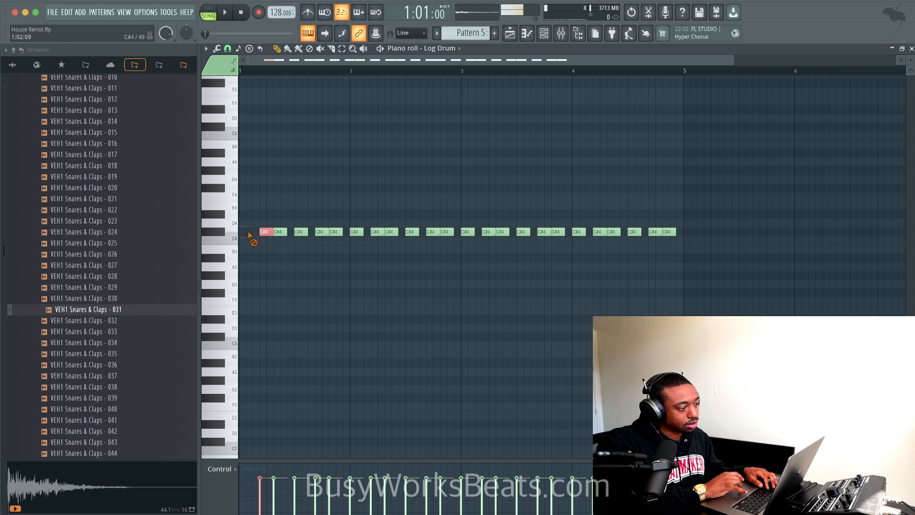
key(space)
key(space)
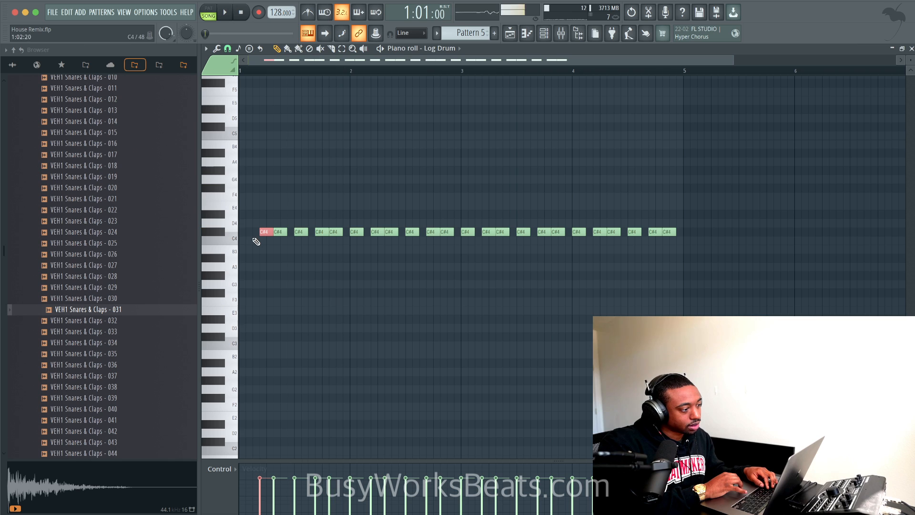
key(space)
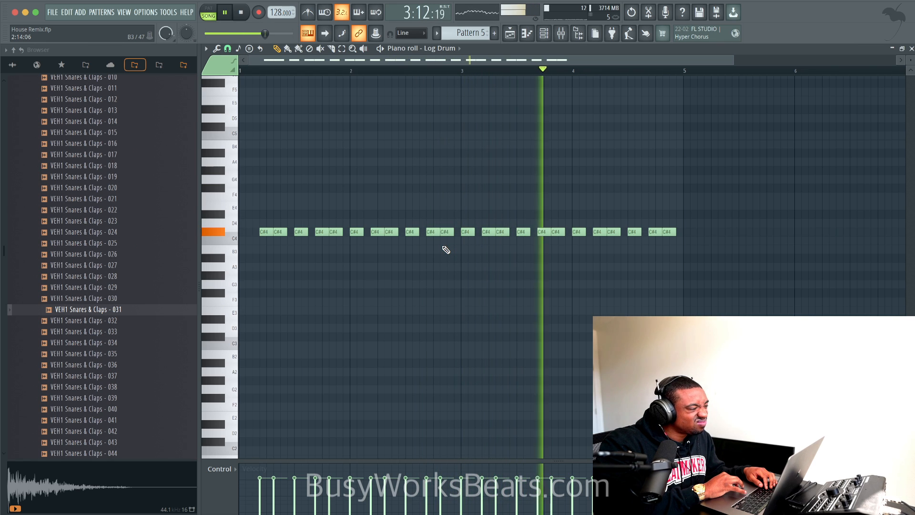
key(space)
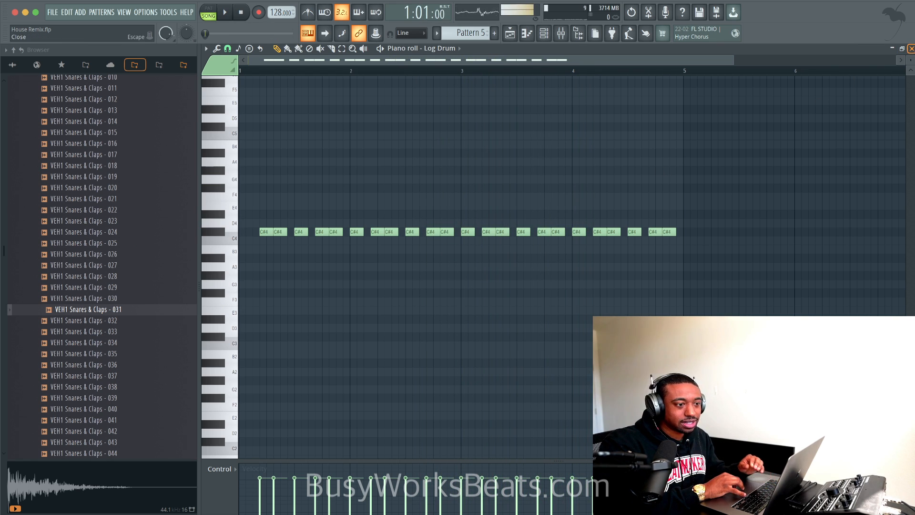
Play the arrangement from the playlist, then reopen the Pattern 5 clip's Log Drum notes for editing.
click(911, 49)
key(Escape)
key(space)
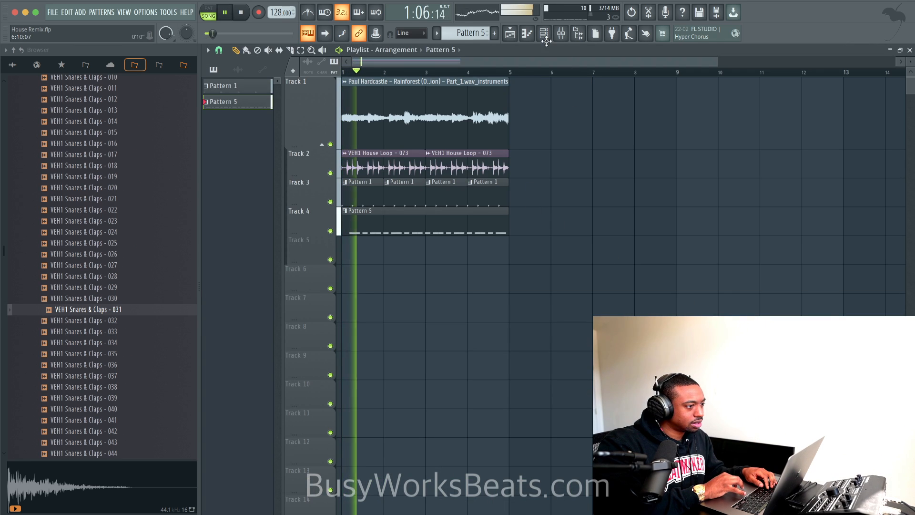
key(space)
double_click(401, 222)
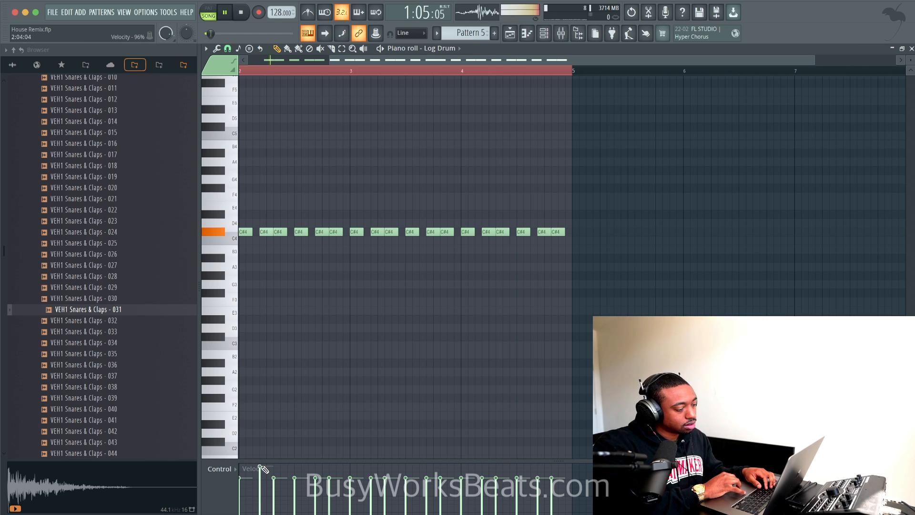
Try lowering the velocity of all Log Drum notes across the four bars, audition it, and undo the velocity edit.
scroll(279, 423, left, 3)
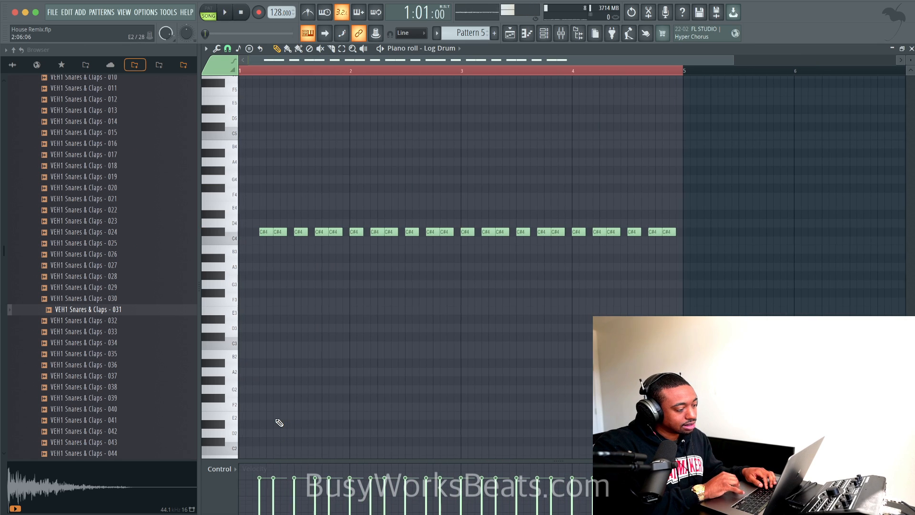
drag(259, 499, 667, 499)
key(space)
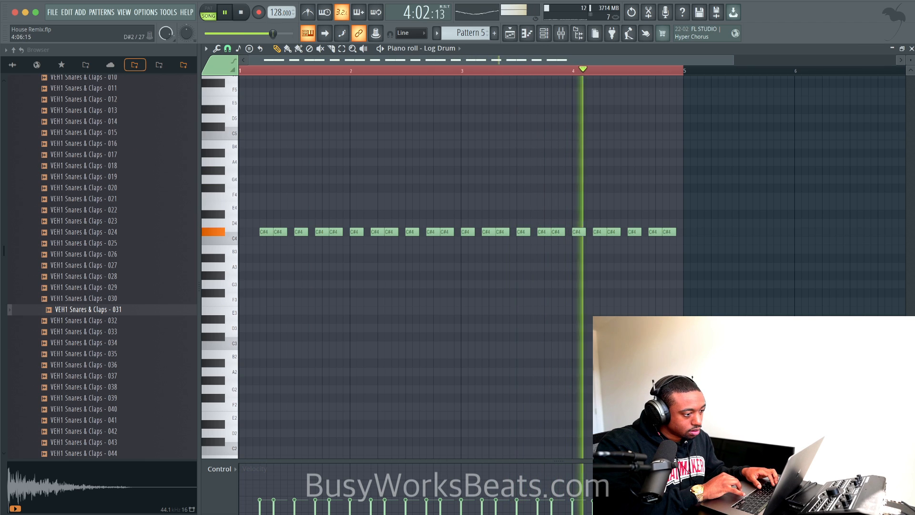
key(space)
key(ctrl+z)
key(ctrl+z)
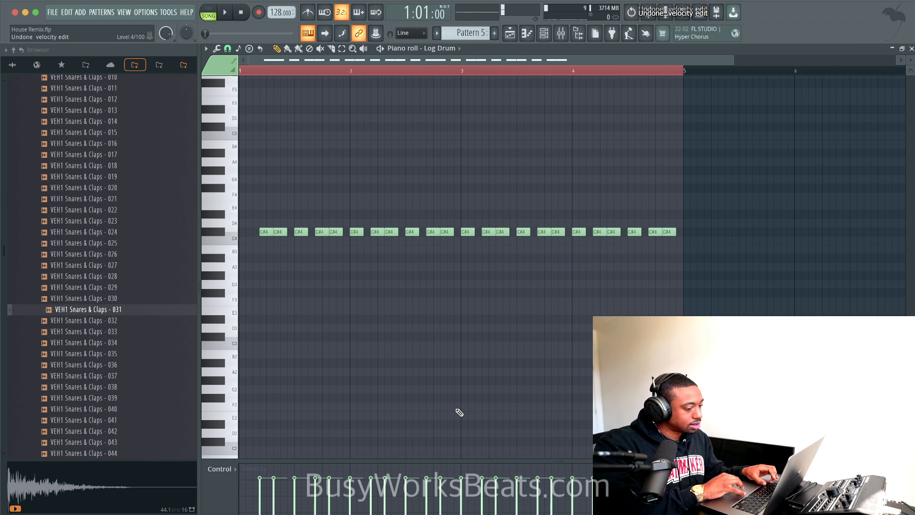
Check the Log Drum channel in the channel rack, return to its piano roll, and save the project.
click(544, 34)
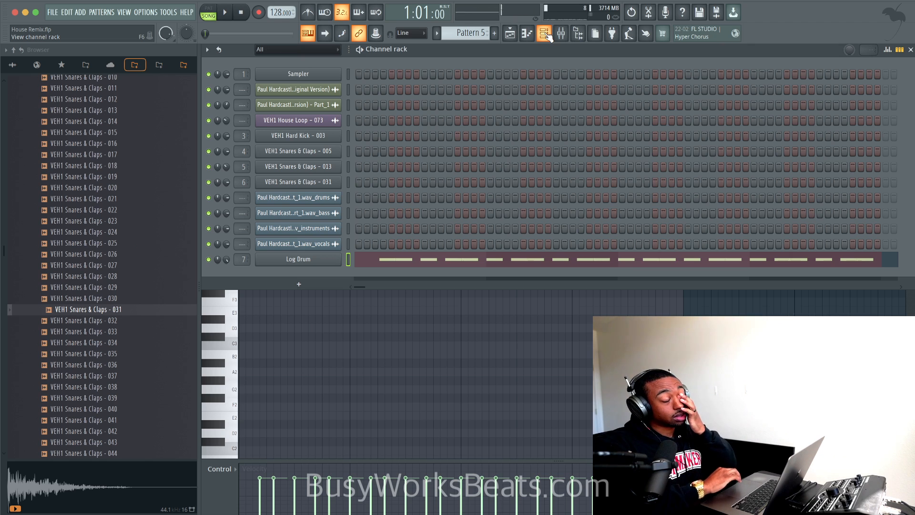
click(372, 315)
key(ctrl+s)
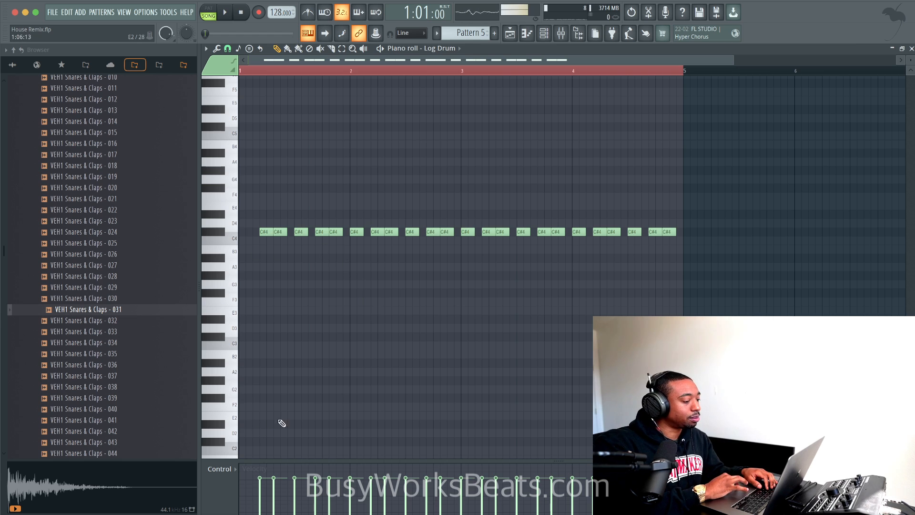
Try the Log Drum note at 1:09 on D#4 during playback, then return it to C#4.
key(space)
key(space)
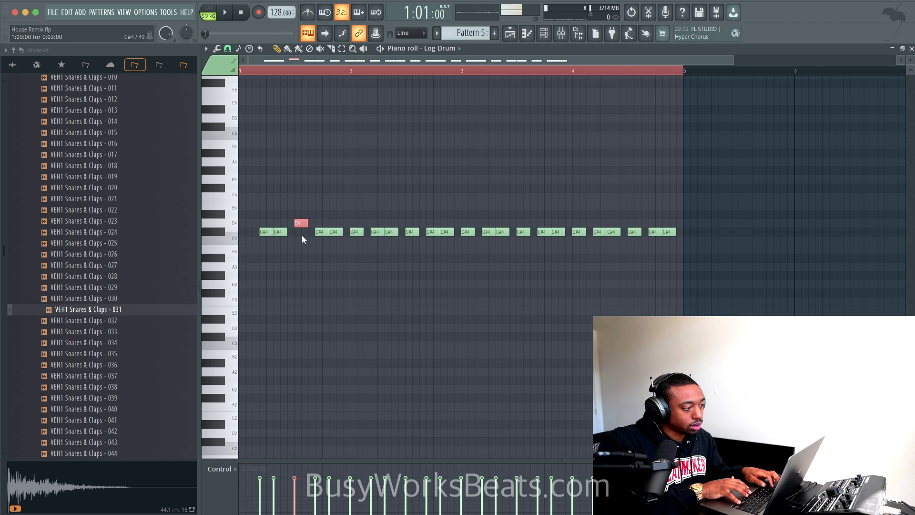
key(space)
key(Up)
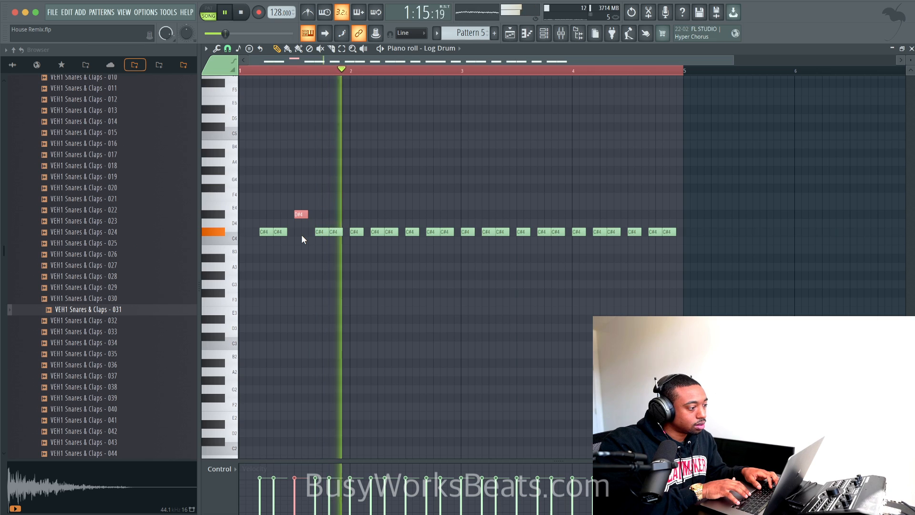
key(Down)
key(Down)
Raise the Log Drum notes at 2:14 and 4:09 to D#4 during playback and save the project.
click(450, 230)
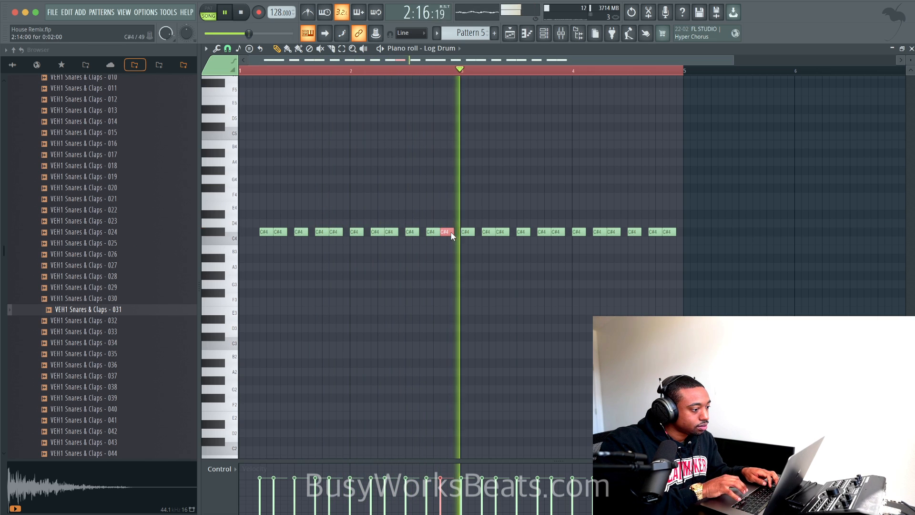
key(Up)
key(Up)
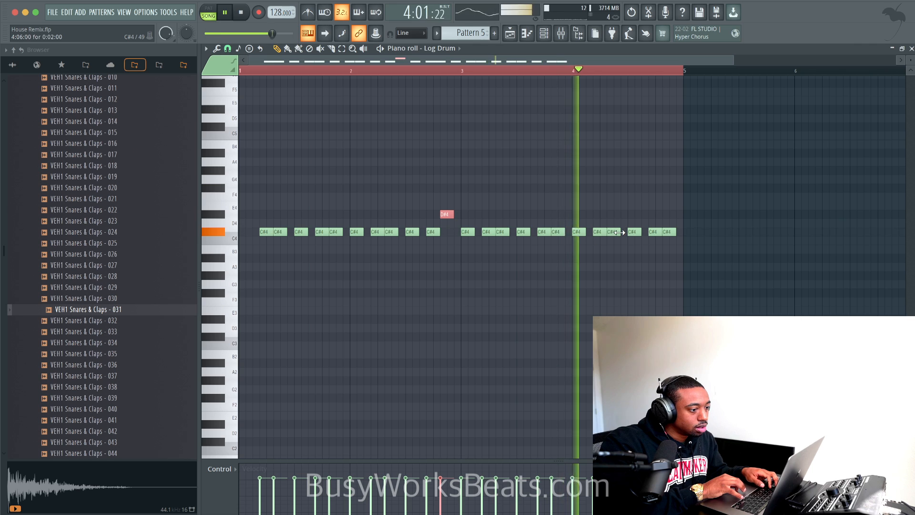
click(632, 231)
key(Up)
key(Up)
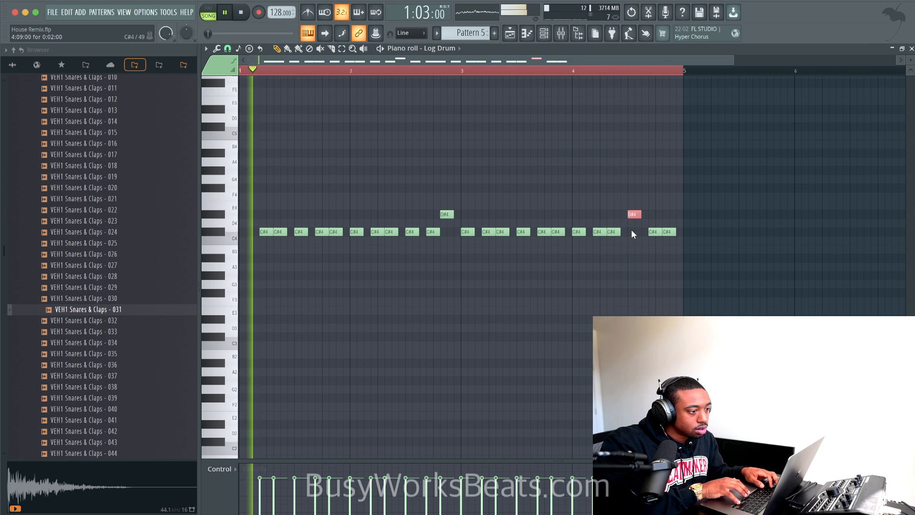
super+click(603, 268)
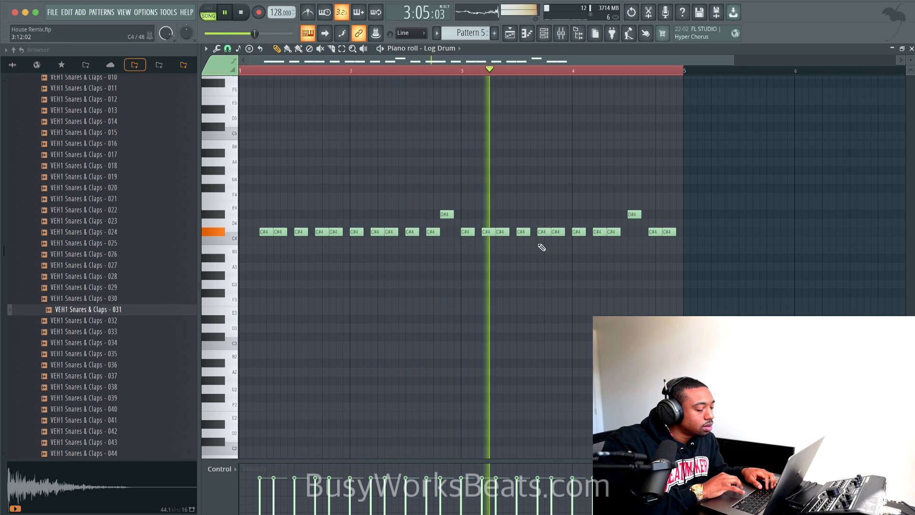
key(super+s)
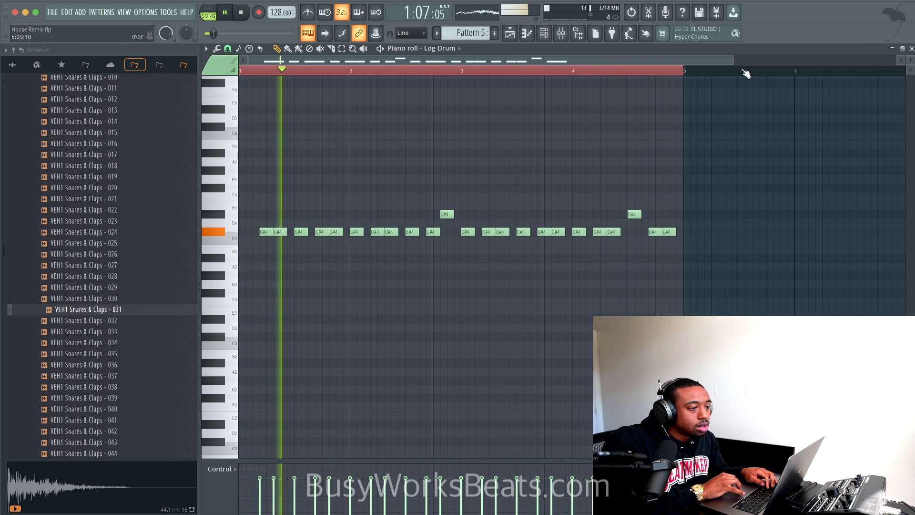
Return to the playlist, select both VEH1 House Loop - 073 clips on Track 2, and audition their alignment at bar 1.
click(911, 48)
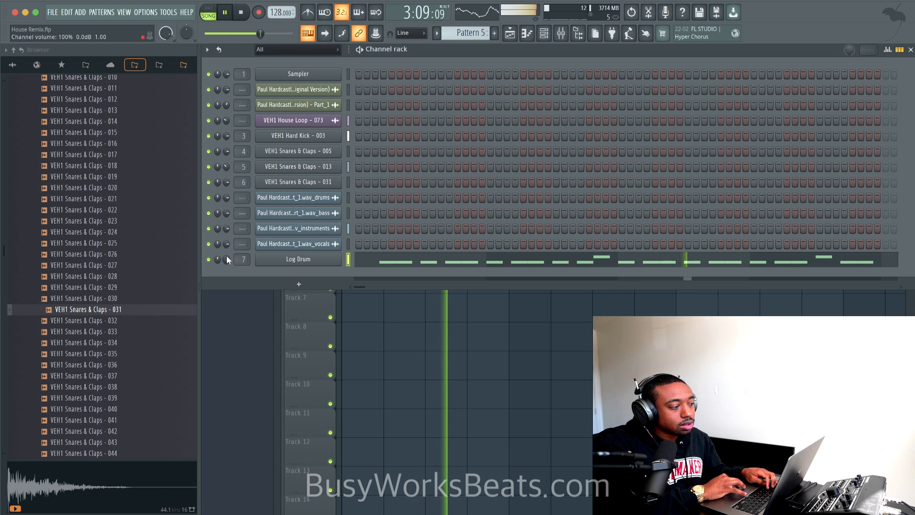
key(F6)
key(space)
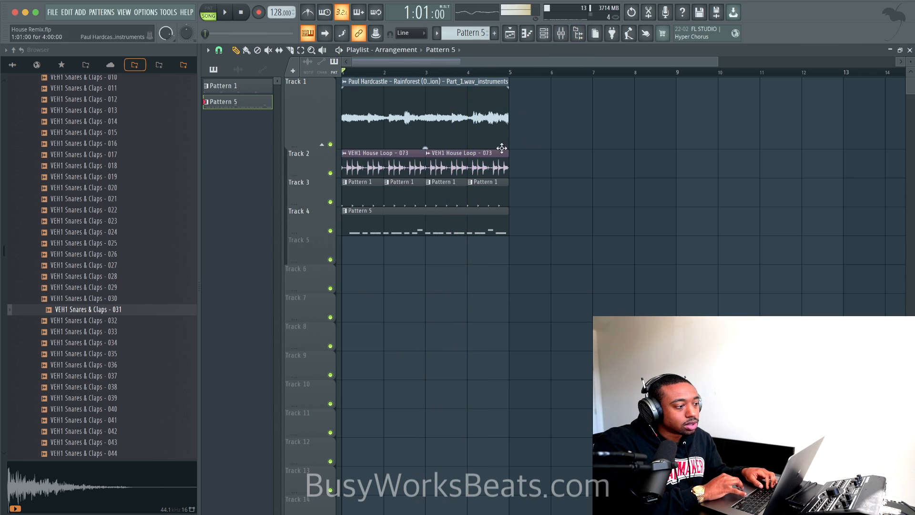
scroll(497, 163, up, 3)
drag(496, 163, 350, 163)
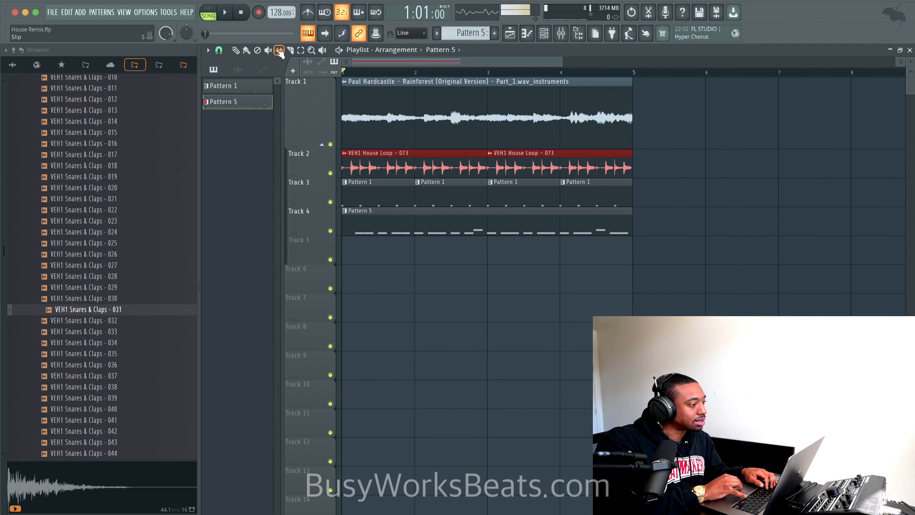
scroll(397, 201, up, 4)
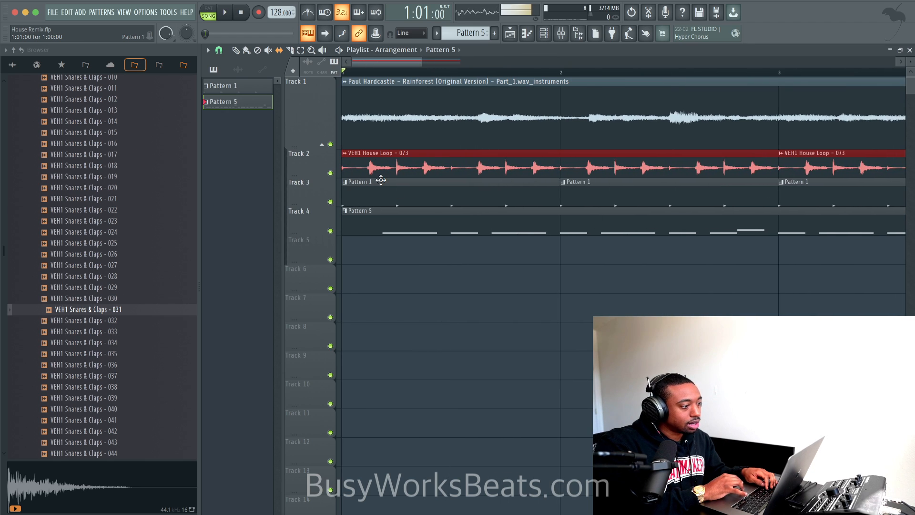
scroll(380, 180, up, 2)
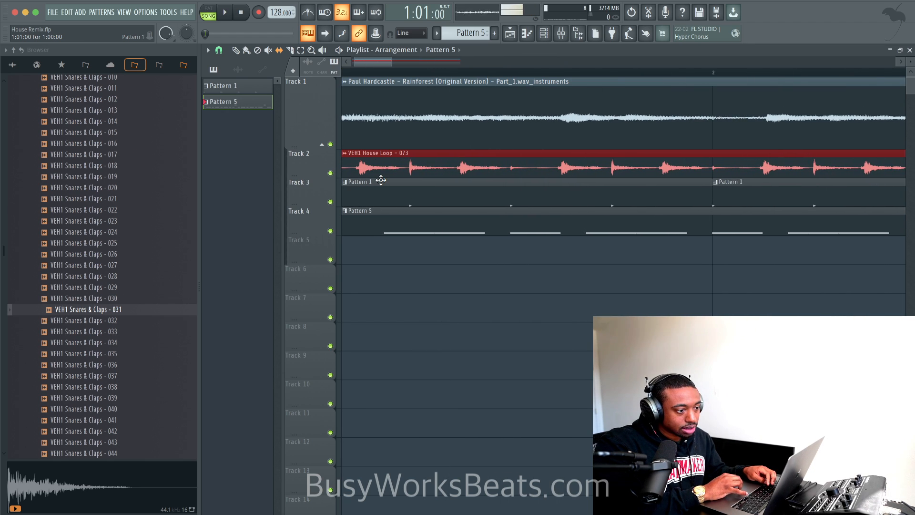
scroll(377, 180, up, 1)
key(space)
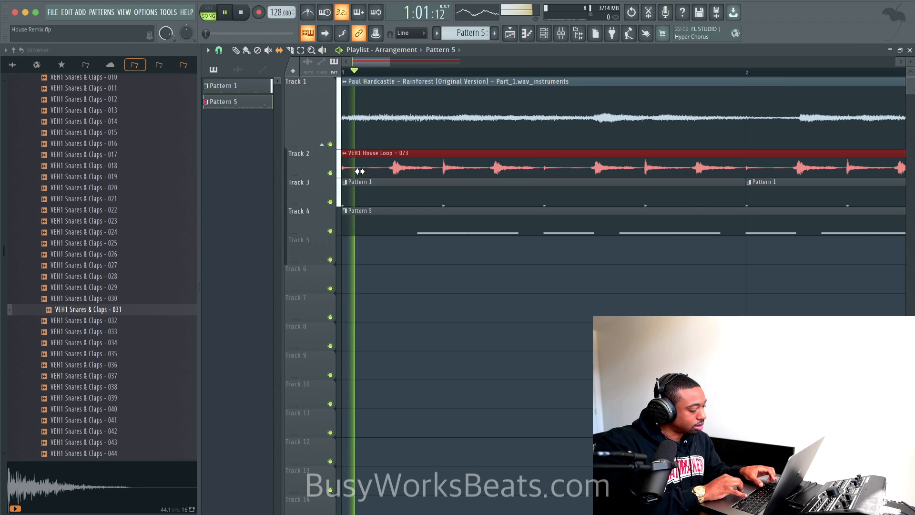
key(space)
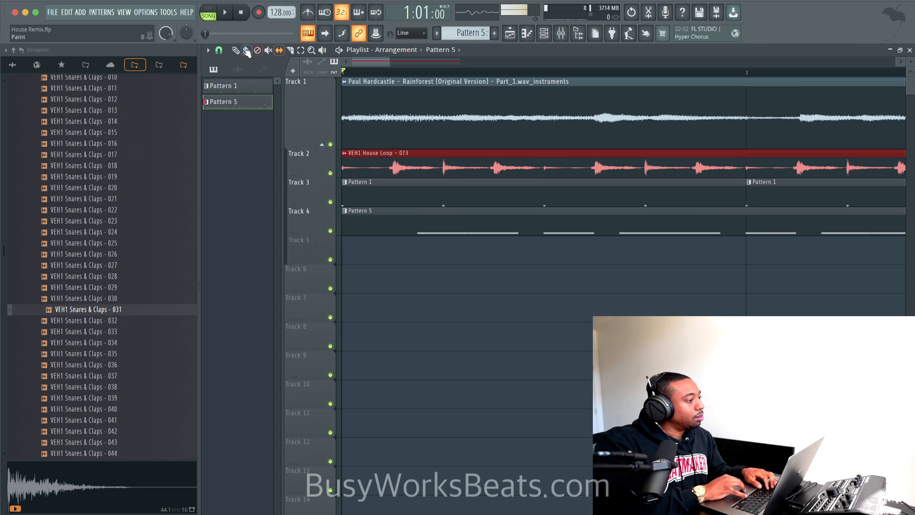
Nudge both selected House Loop clips slightly later so the first starts at 1:01:01, and audition the arrangement.
scroll(348, 159, up, 2)
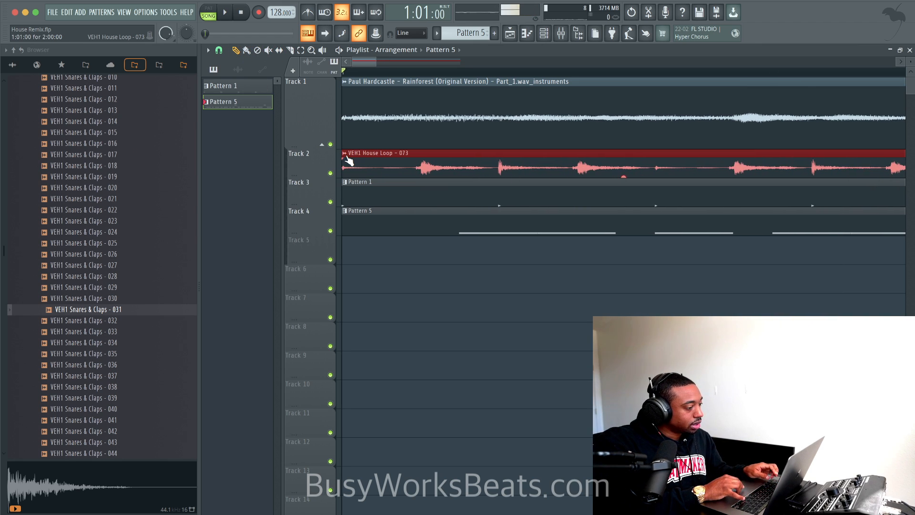
click(373, 160)
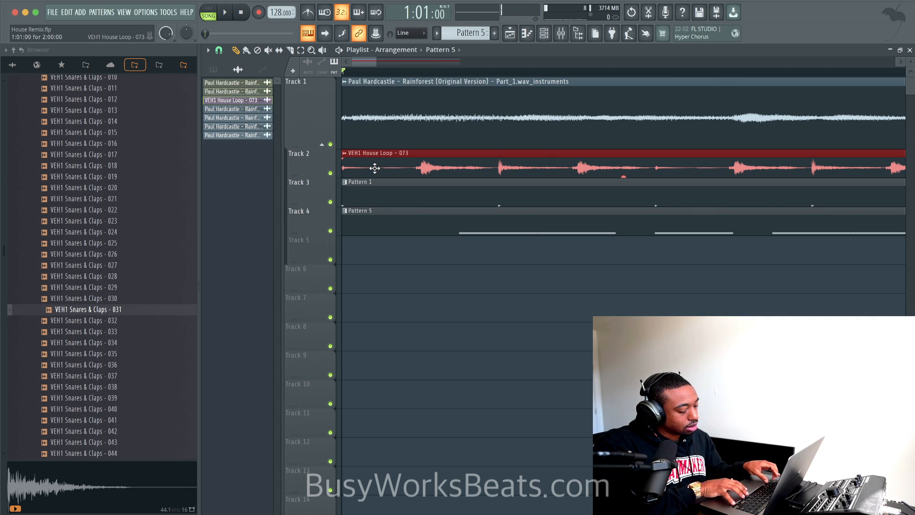
drag(374, 168, 376, 168)
key(space)
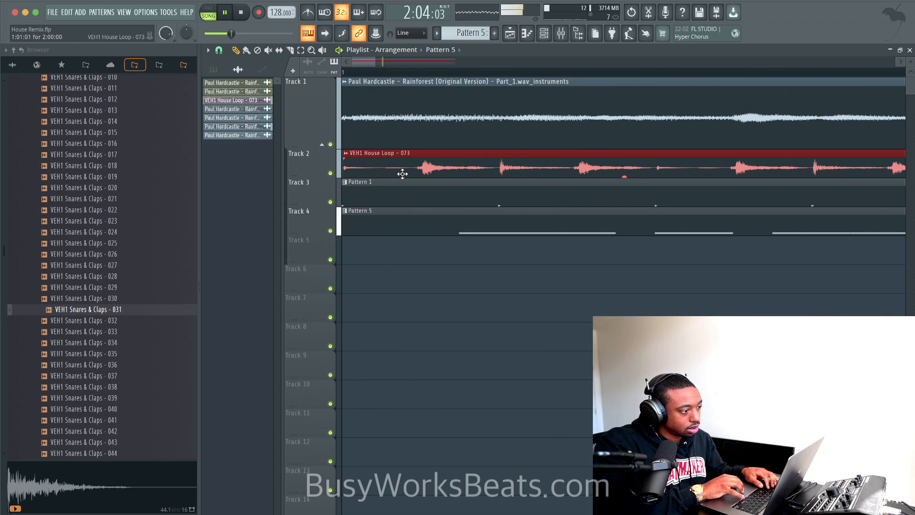
scroll(410, 210, down, 8)
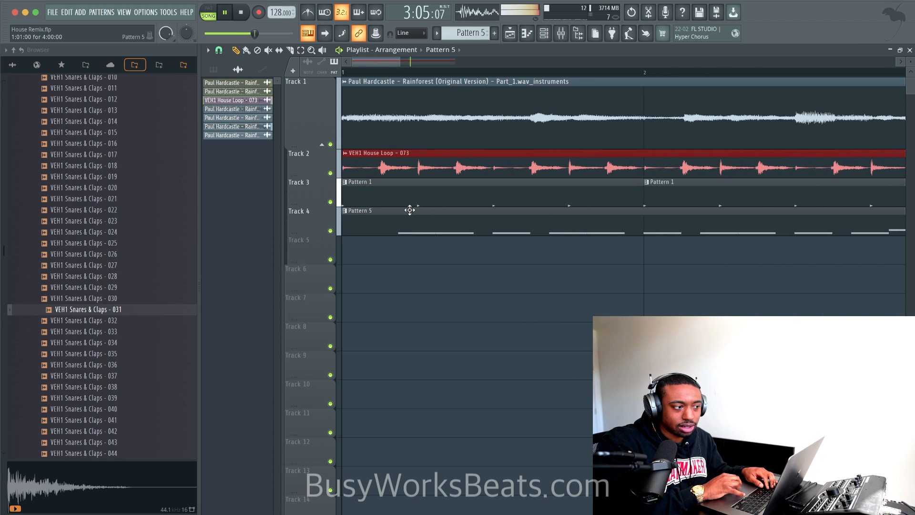
Slice off the second House Loop clip's overhang at bar 5 on Track 2 so it ends with the other clips.
click(290, 50)
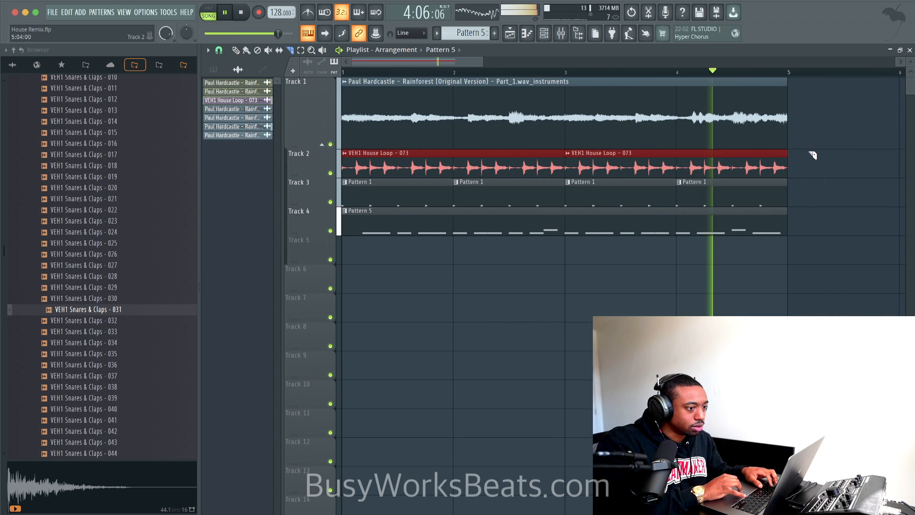
key(space)
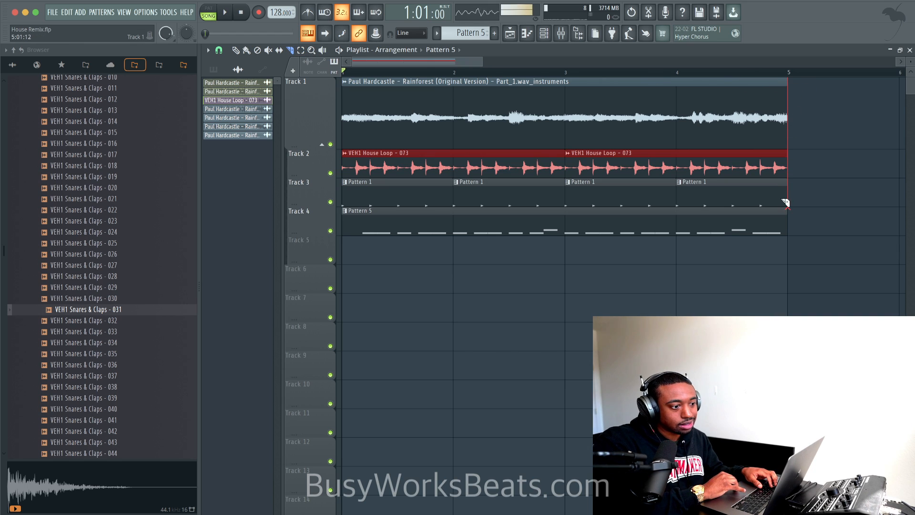
drag(786, 204, 787, 206)
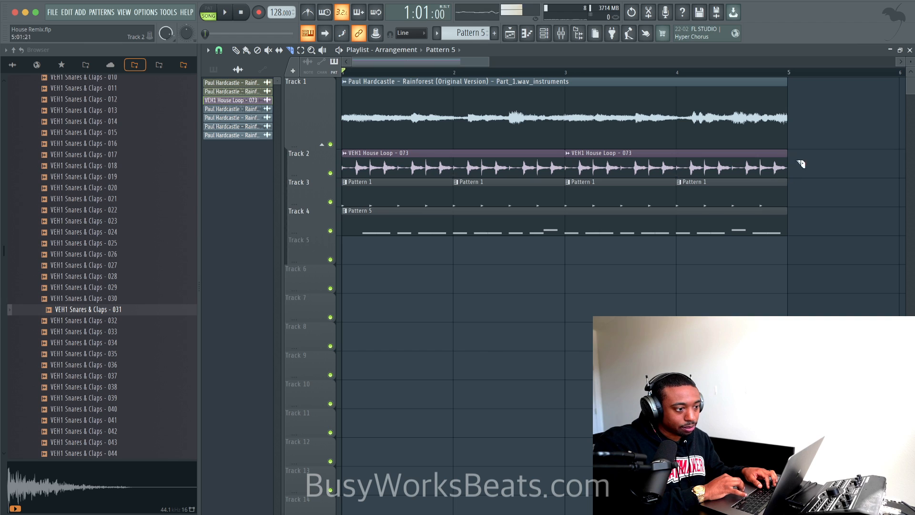
scroll(800, 149, up, 6)
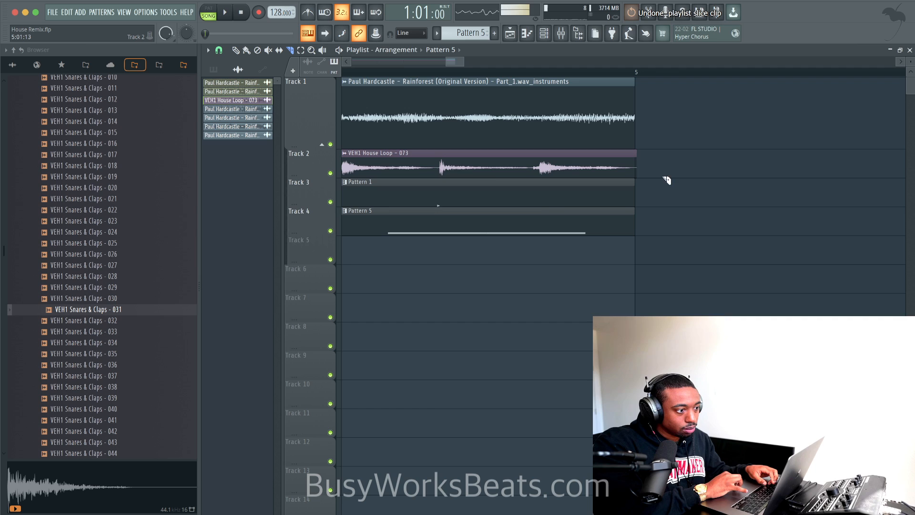
scroll(633, 169, right, 1)
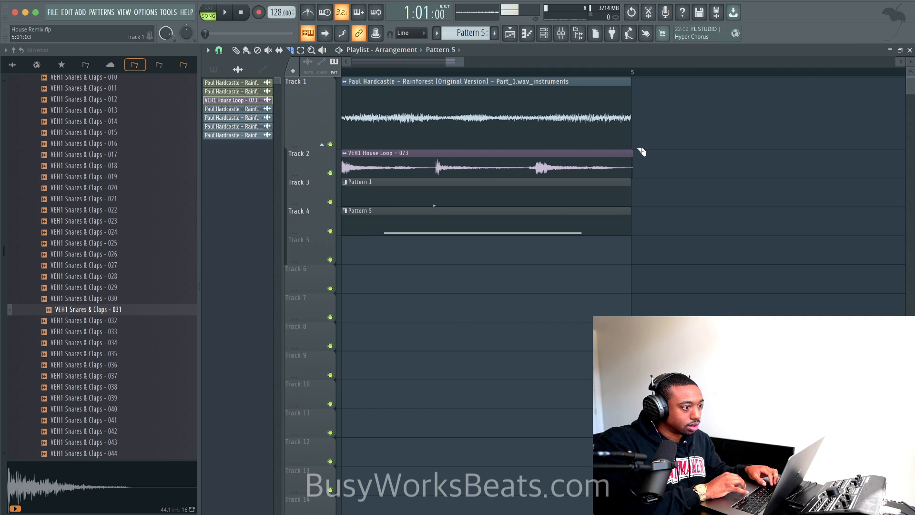
scroll(641, 152, right, 2)
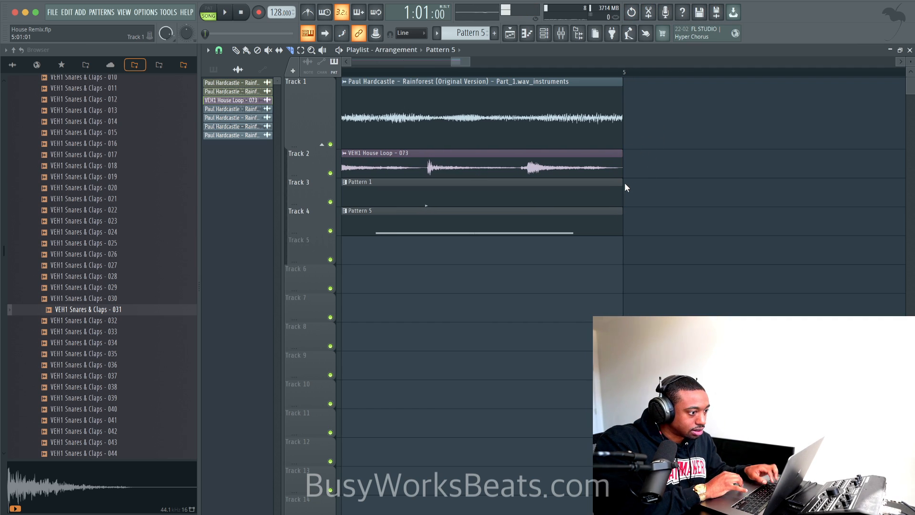
Play back the four-bar arrangement from bar 1 and save the project.
scroll(645, 284, down, 5)
key(space)
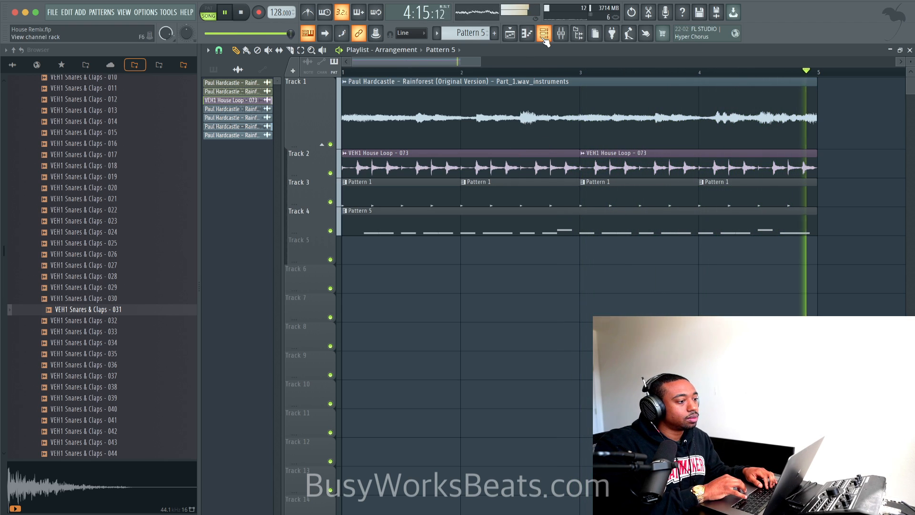
key(space)
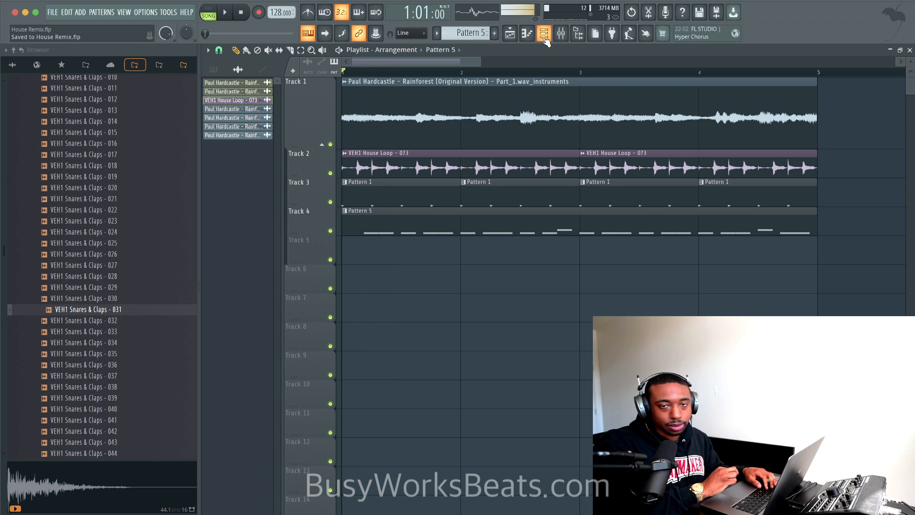
Check the channel rack for leftover audio channels and purge the unused audio clips with the project macro.
click(545, 40)
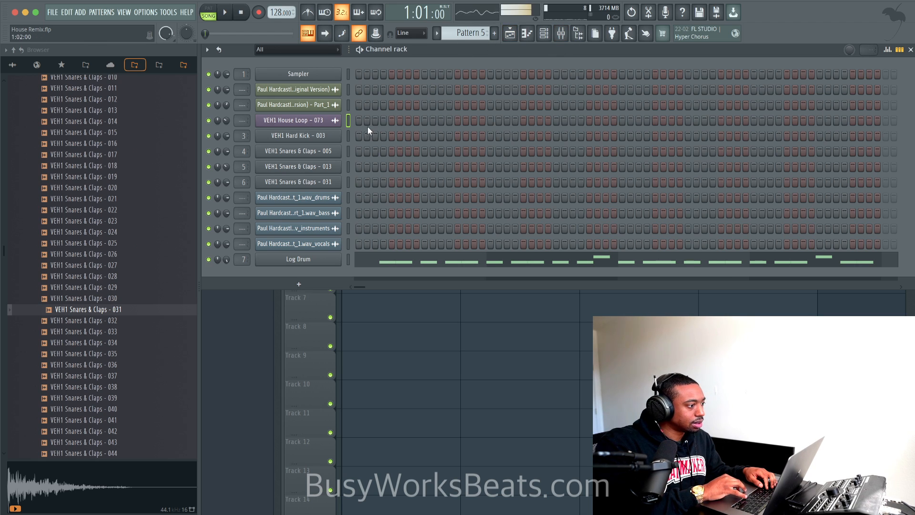
right_click(404, 350)
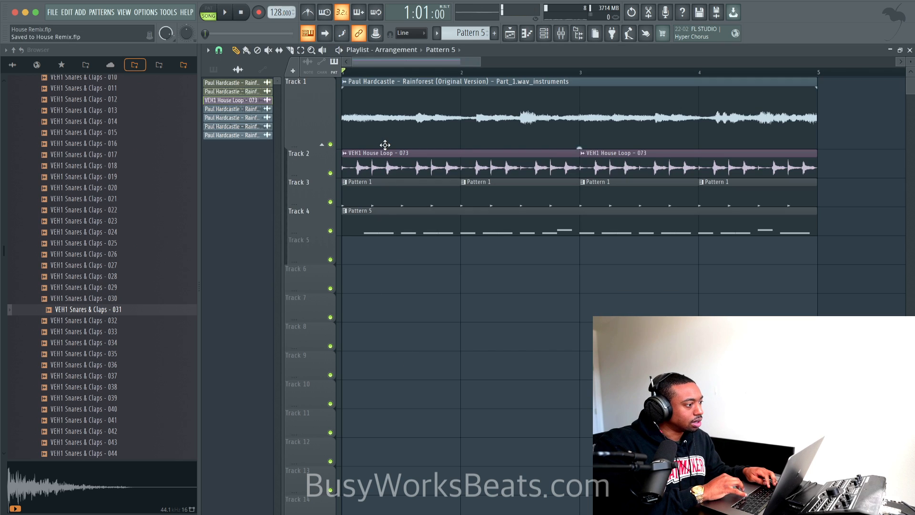
click(167, 13)
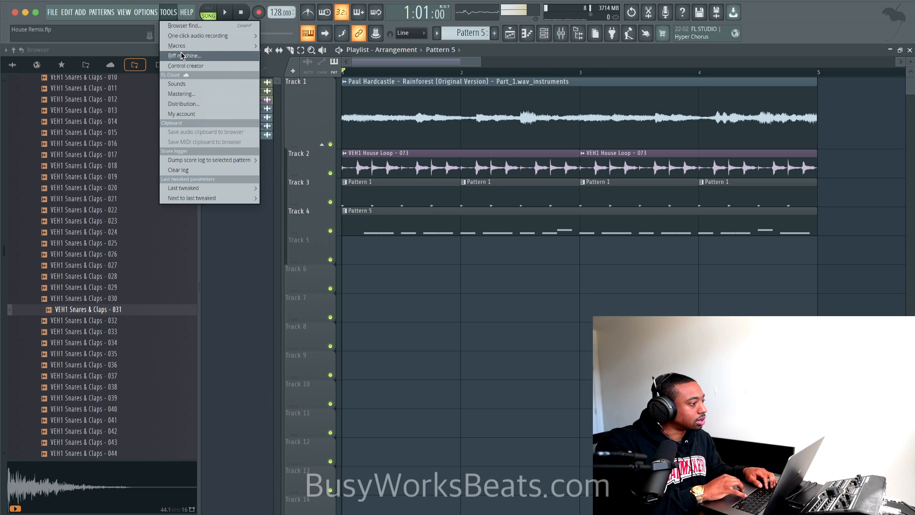
mouse_move(184, 48)
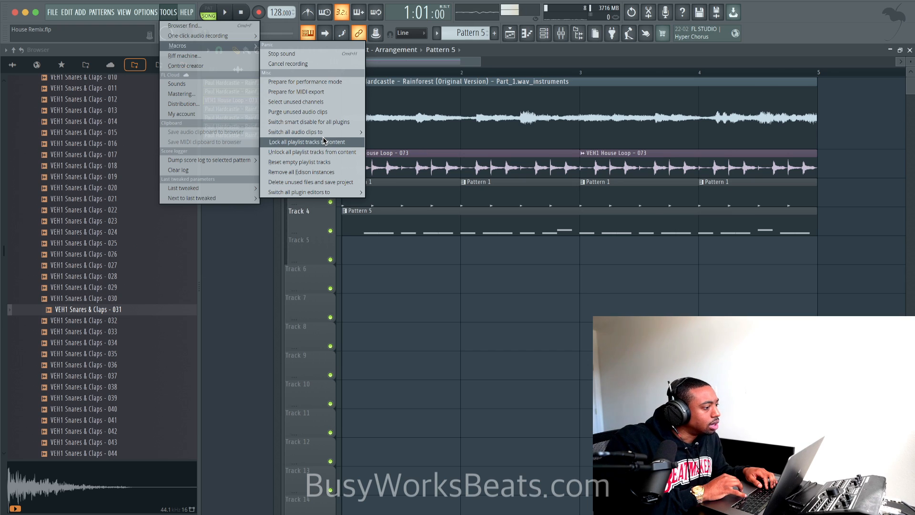
click(316, 112)
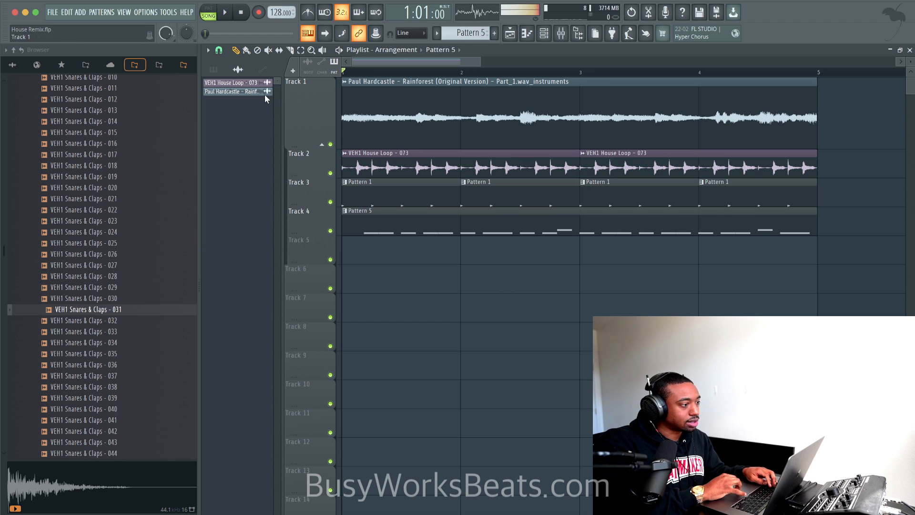
Hide the browser to widen the playlist and save the project.
click(578, 33)
scroll(195, 169, down, 2)
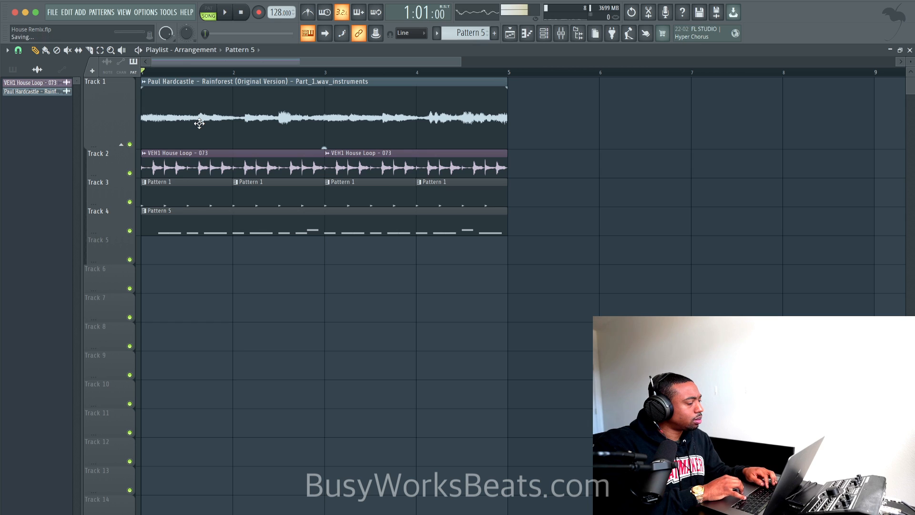
With all channels displayed in the channel rack, route the instruments stem to mixer track 8 and VEH1 House Loop - 073 to track 9.
click(548, 35)
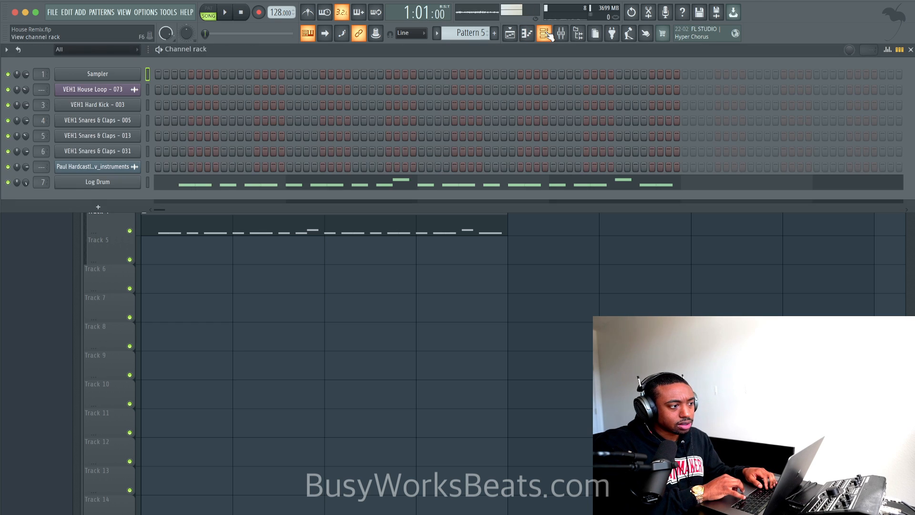
click(100, 50)
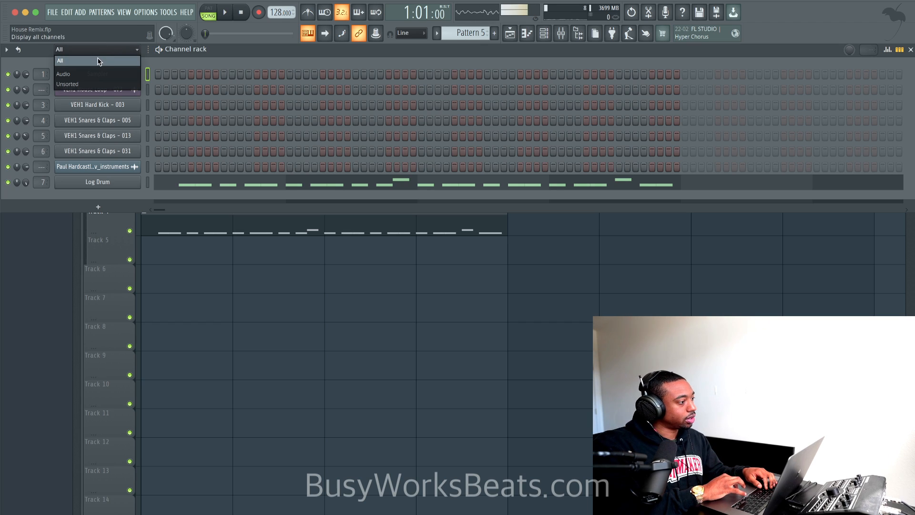
click(99, 58)
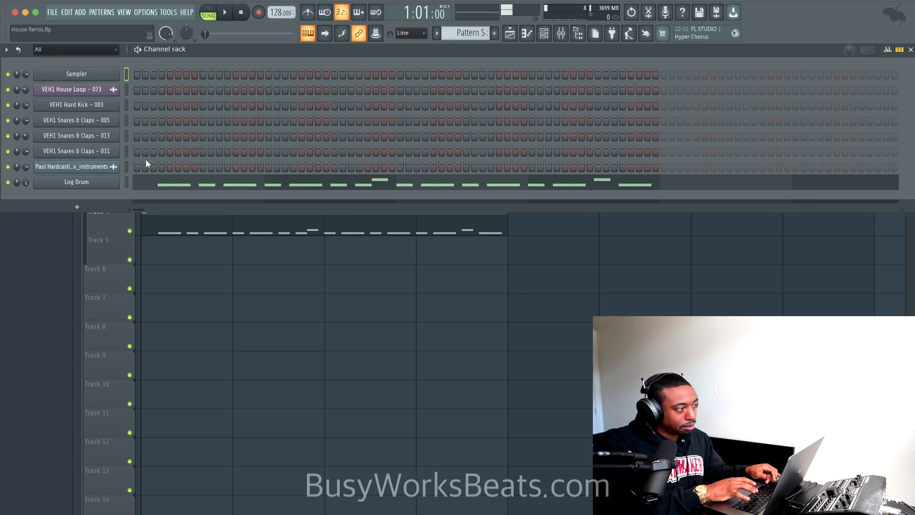
click(148, 166)
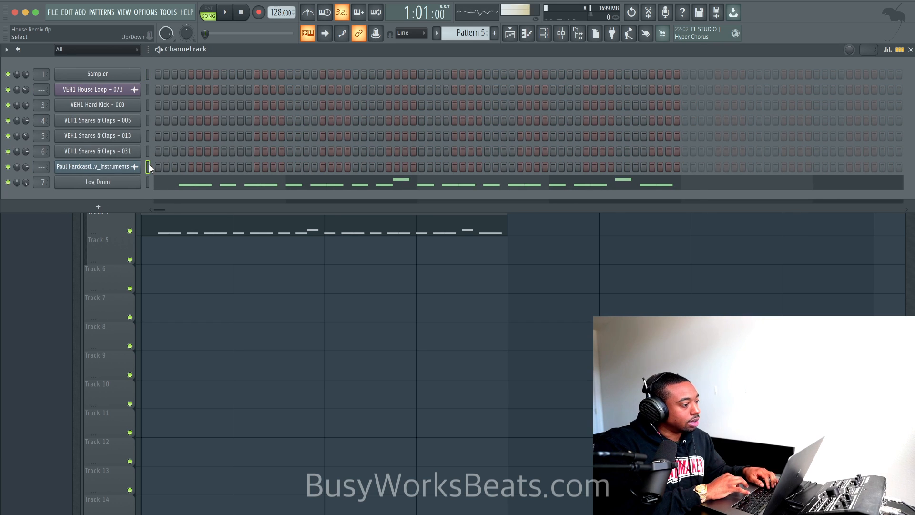
key(ctrl+l)
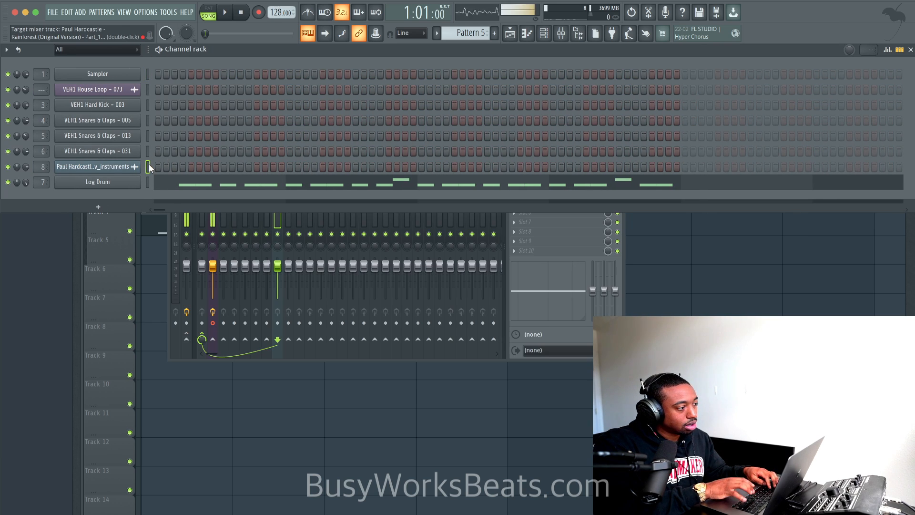
click(148, 90)
key(ctrl+l)
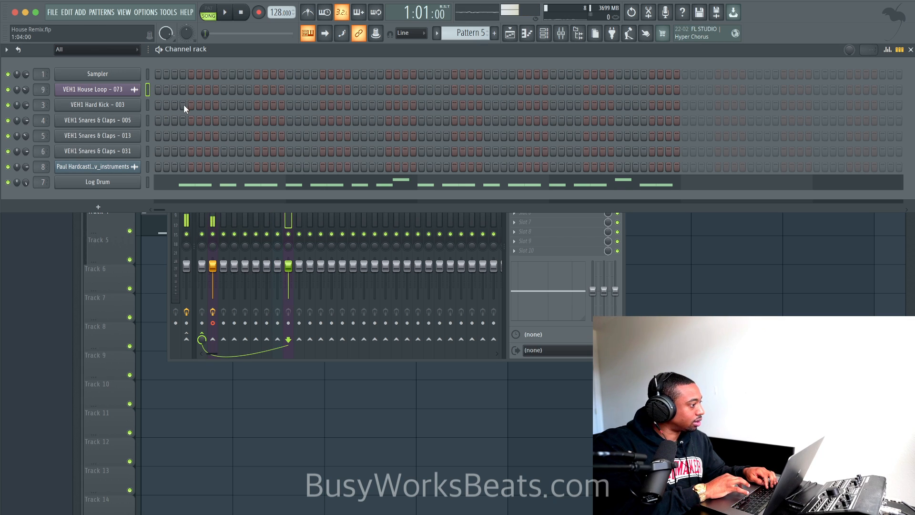
Rename mixer track Insert 10 as SIDECHAIN.
click(528, 322)
click(303, 191)
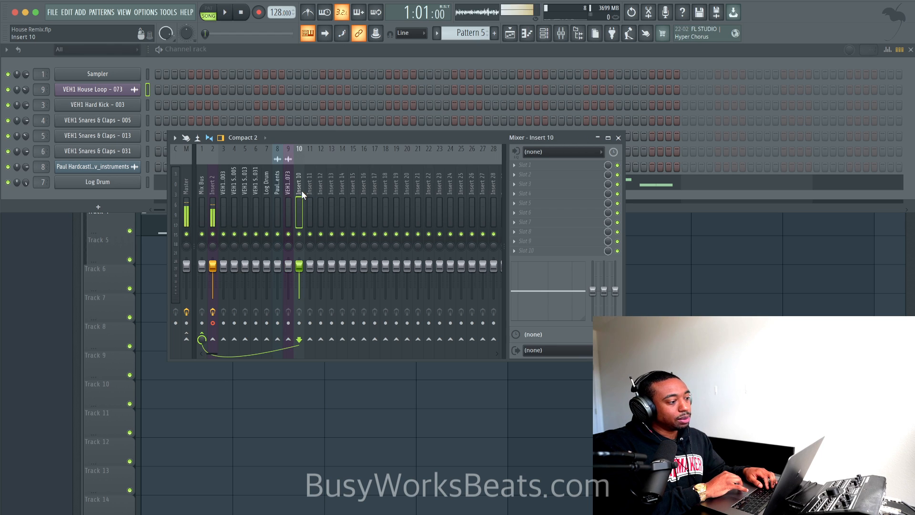
right_click(301, 196)
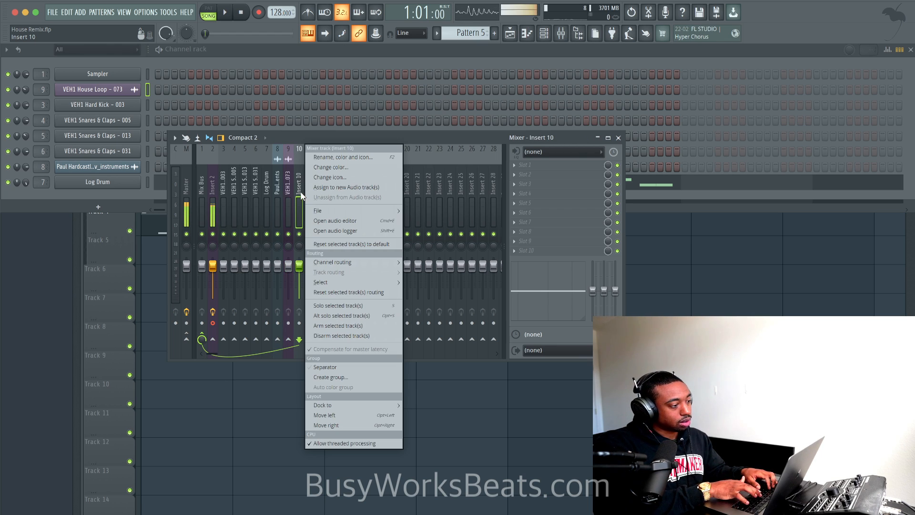
key(F2)
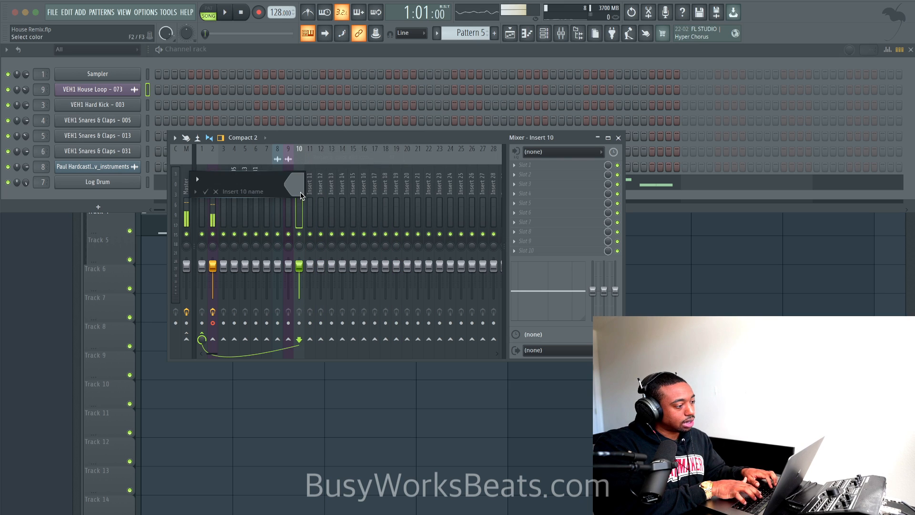
key(Return)
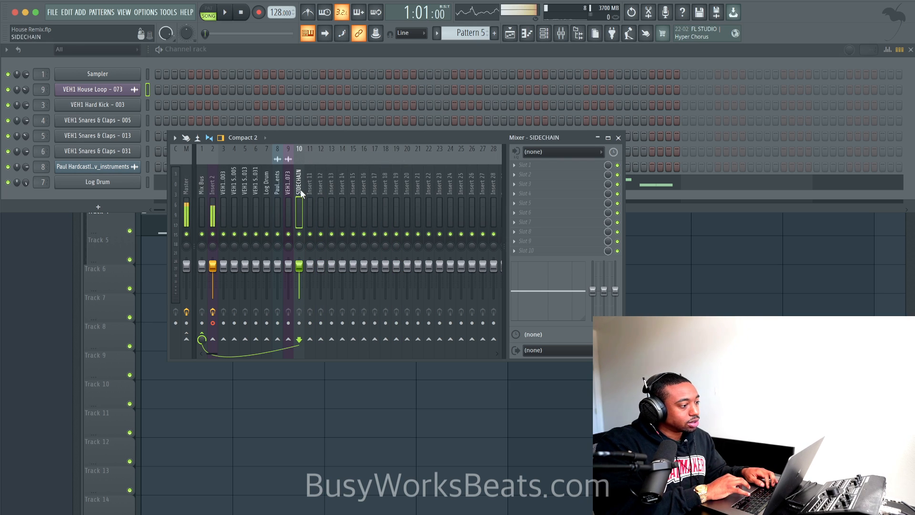
Route the Paul Hardcastle instruments stem and VEH1 House Loop - 073 mixer tracks only to the SIDECHAIN track.
key(space)
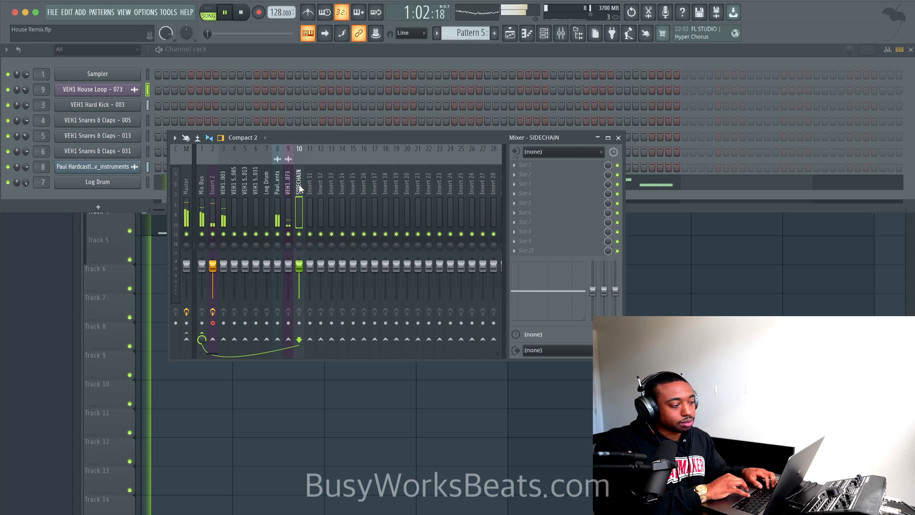
key(space)
click(280, 191)
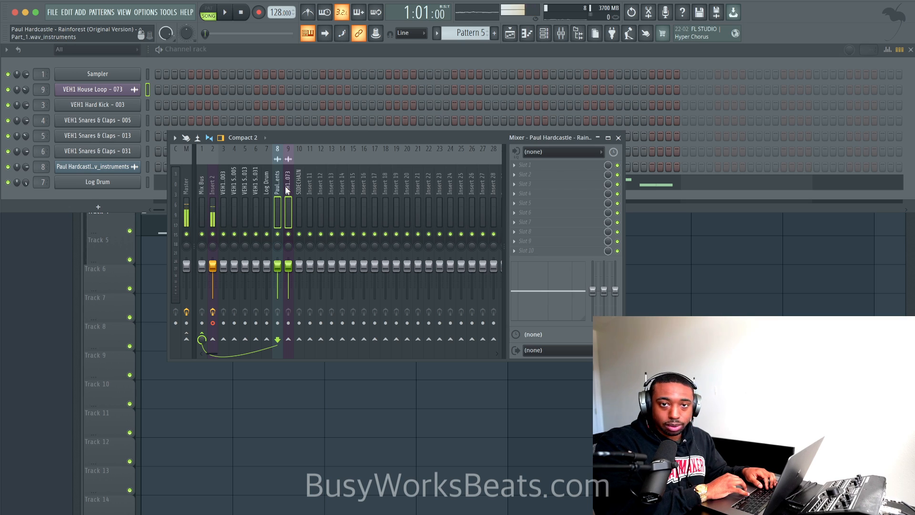
right_click(299, 340)
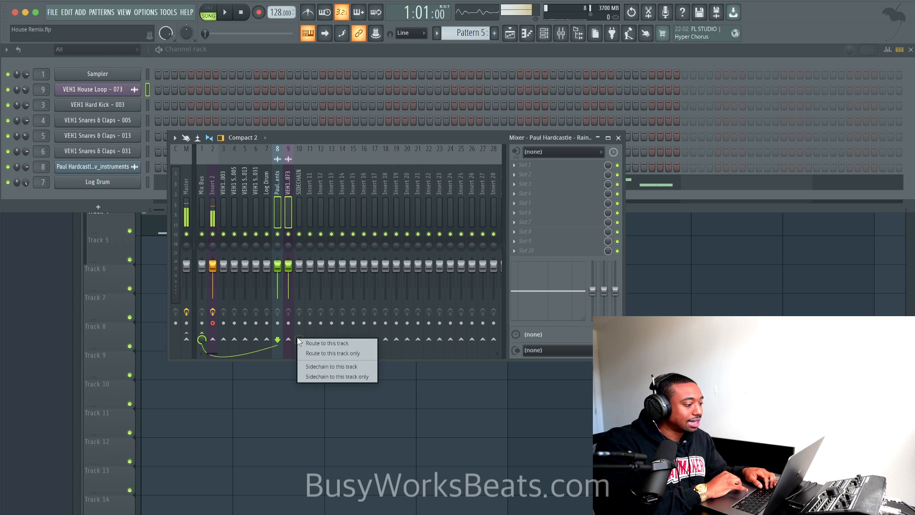
click(310, 353)
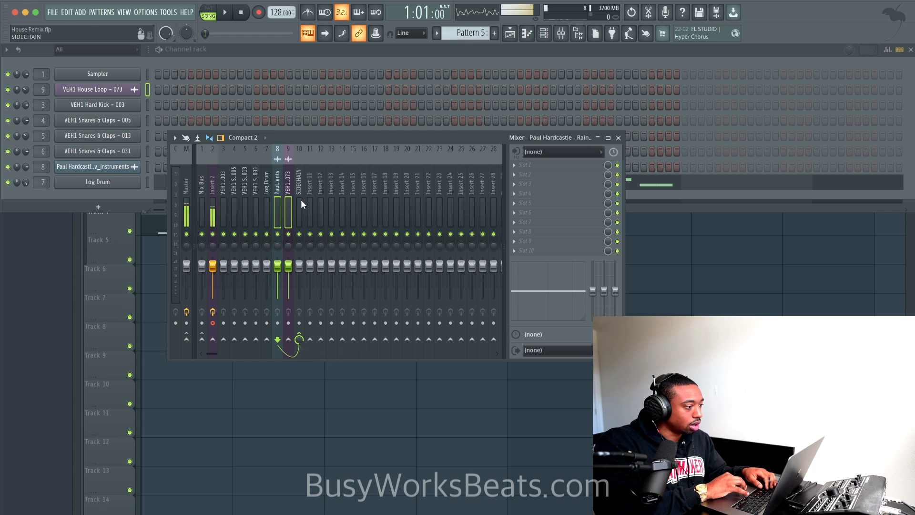
click(287, 192)
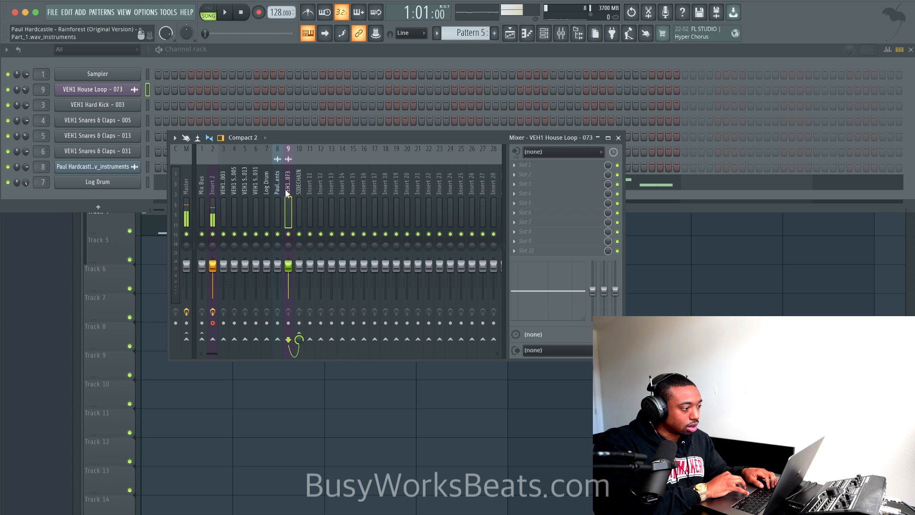
Change the color of the SIDECHAIN mixer track to crimson.
click(295, 191)
right_click(295, 192)
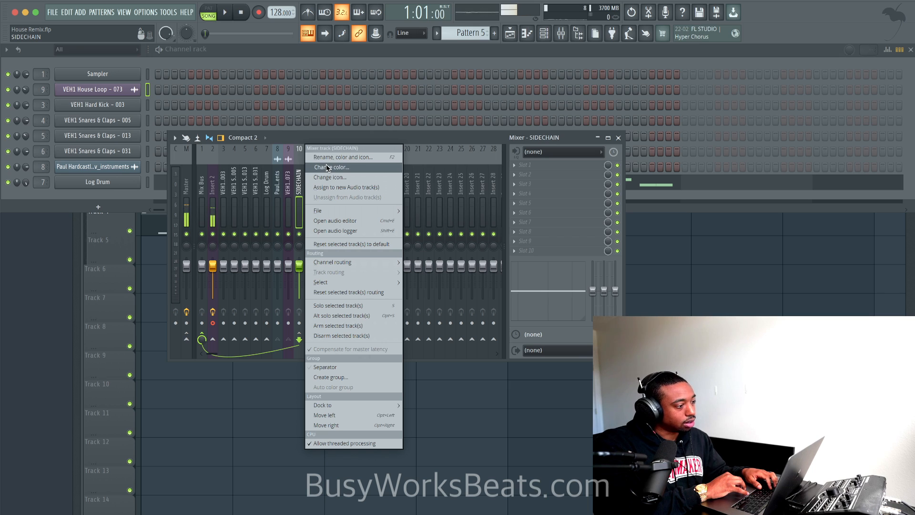
click(327, 167)
click(359, 174)
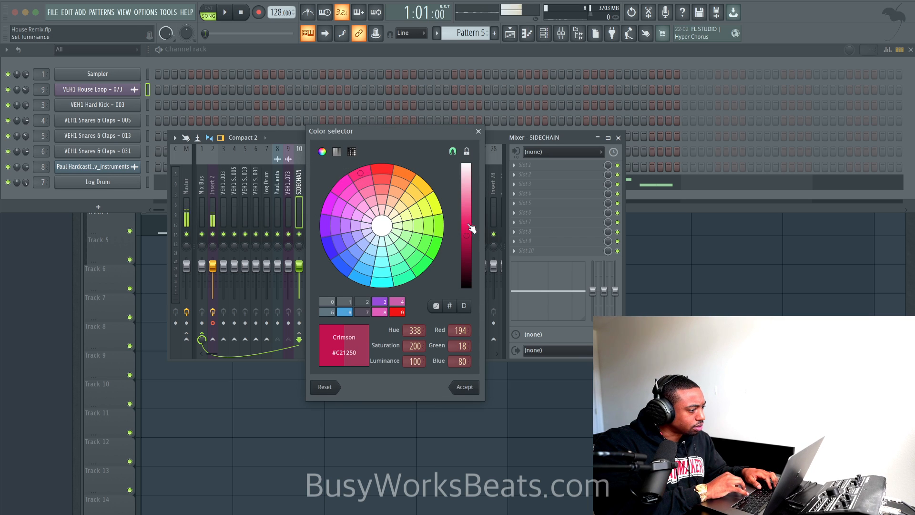
key(Return)
key(Return)
double_click(744, 47)
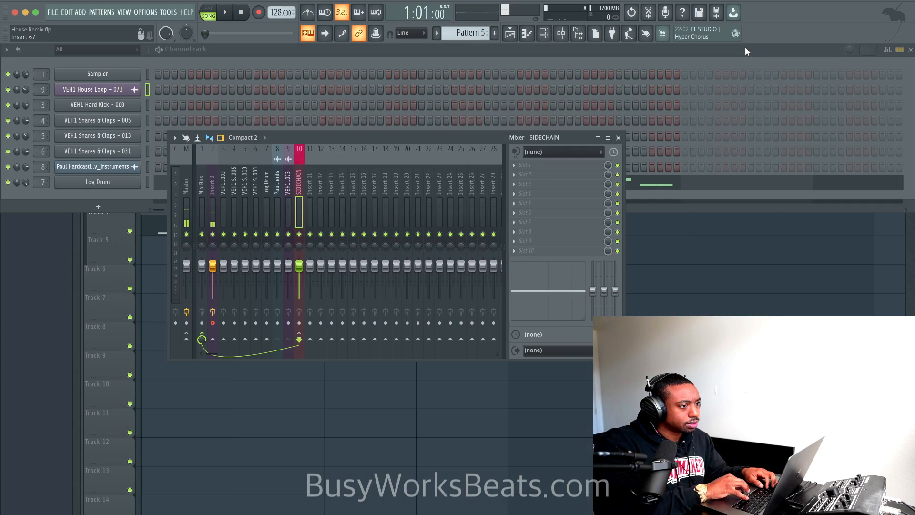
Load Fruity Limiter in the first effect slot of SIDECHAIN, using compressor mode with an adjusted threshold and ratio.
click(541, 164)
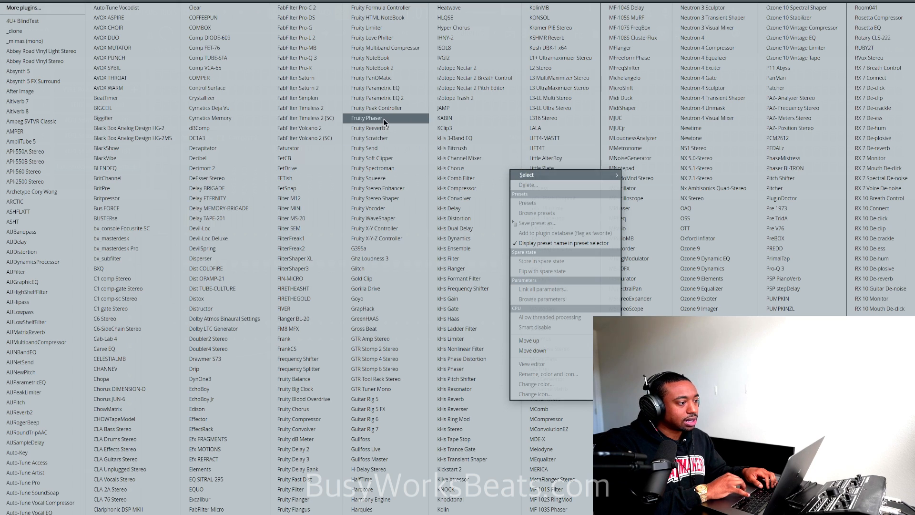
click(380, 29)
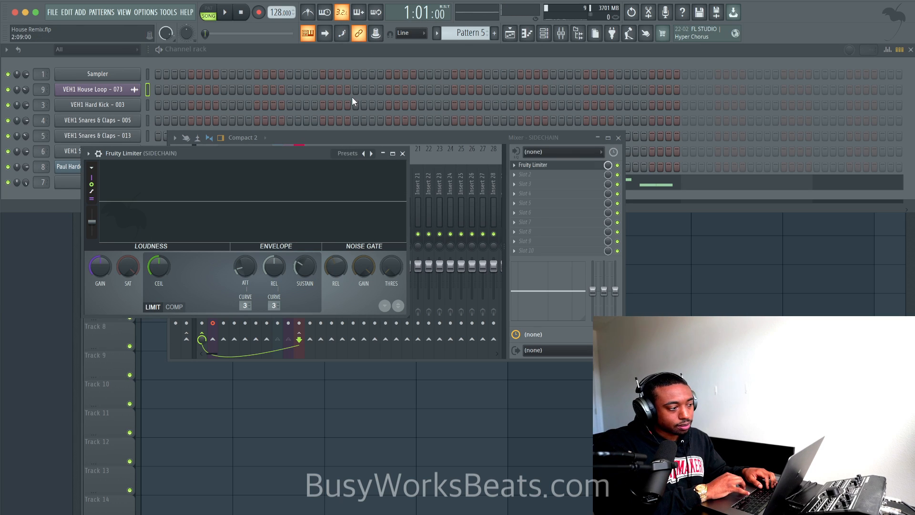
drag(282, 159, 497, 183)
click(415, 294)
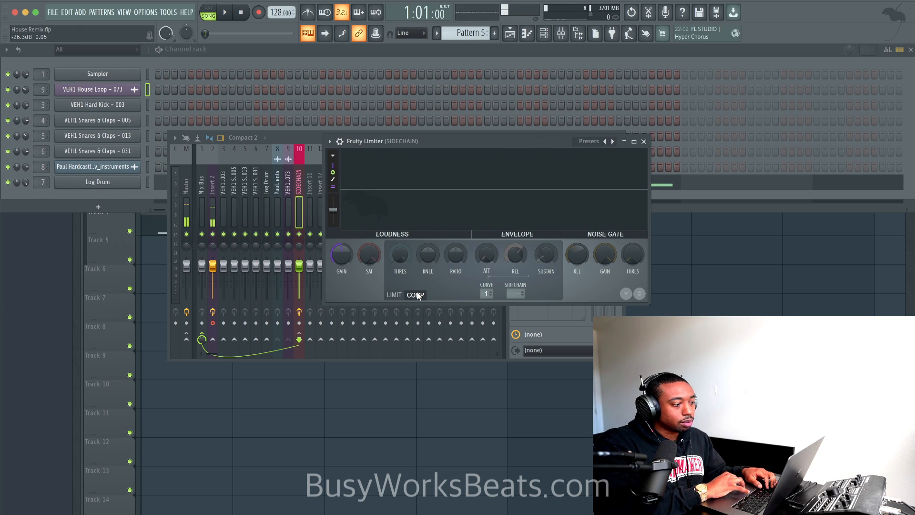
mouse_move(409, 250)
mouse_down()
mouse_move(403, 262)
mouse_move(402, 251)
mouse_up()
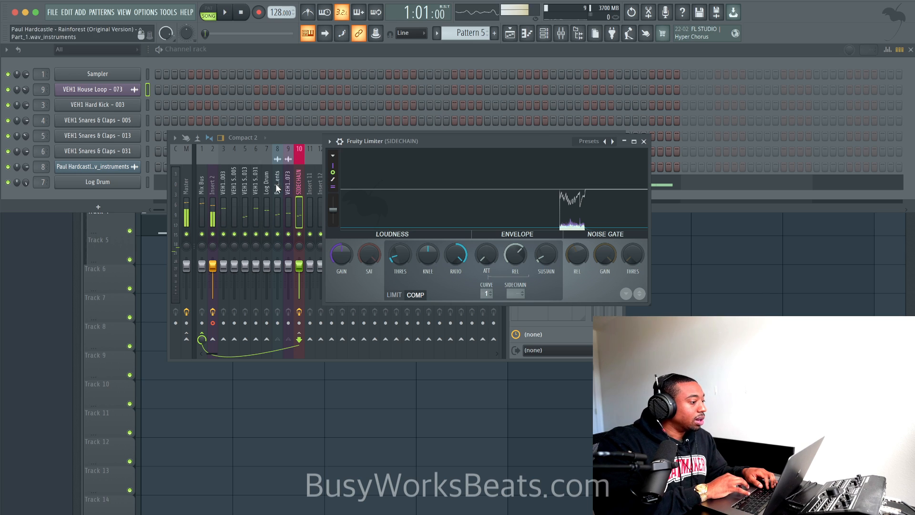
Sidechain the VEH1 Hard Kick - 003 mixer track to the SIDECHAIN track.
click(228, 183)
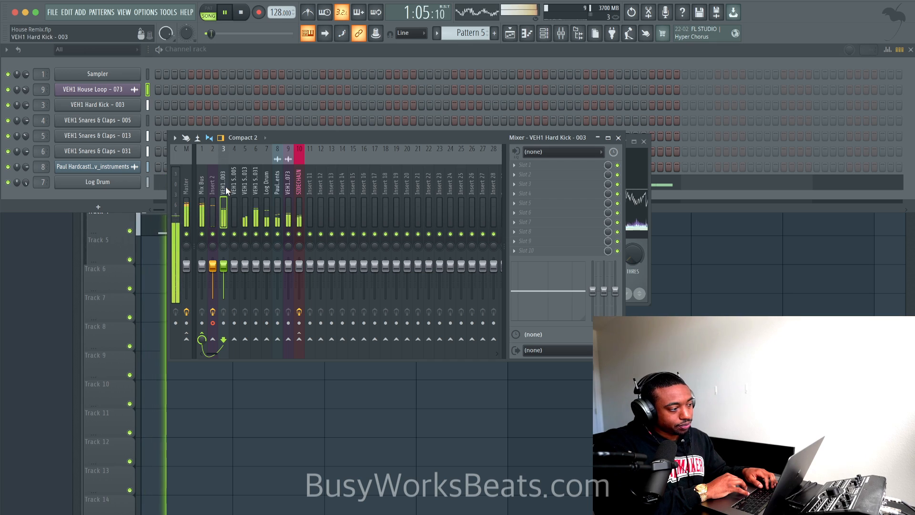
right_click(300, 340)
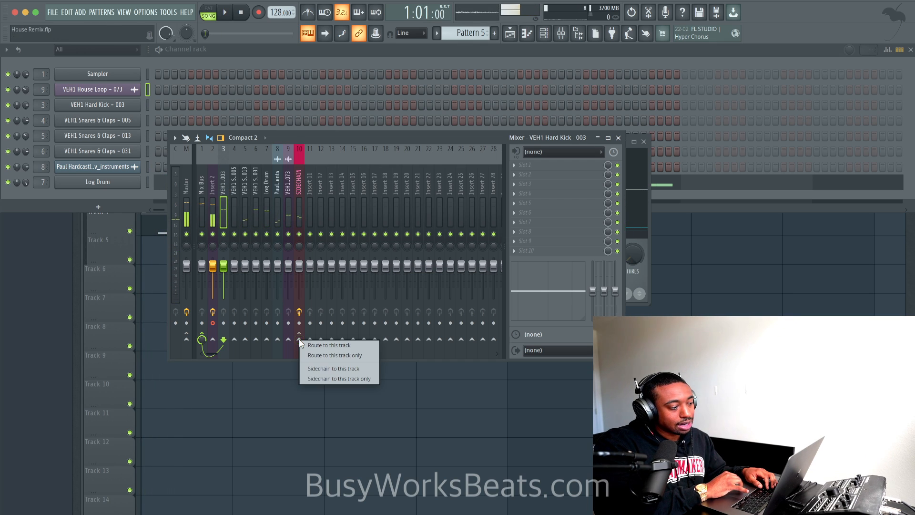
click(317, 367)
Set the sidechain input of the SIDECHAIN track's Fruity Limiter to VEH1 Hard Kick - 003.
click(295, 201)
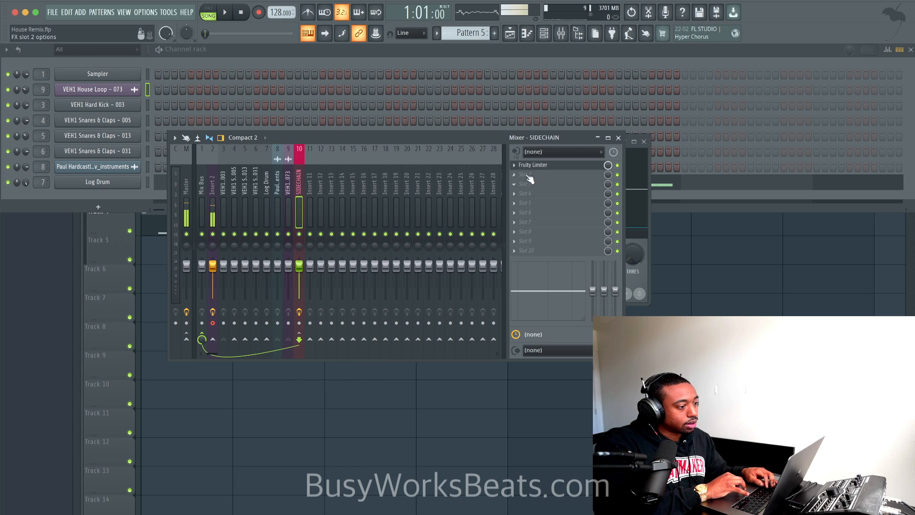
click(540, 167)
click(539, 167)
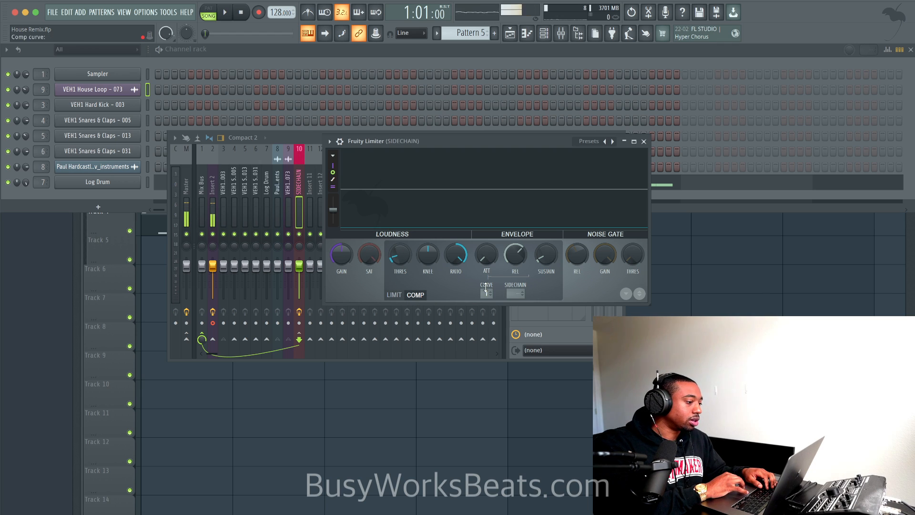
click(514, 293)
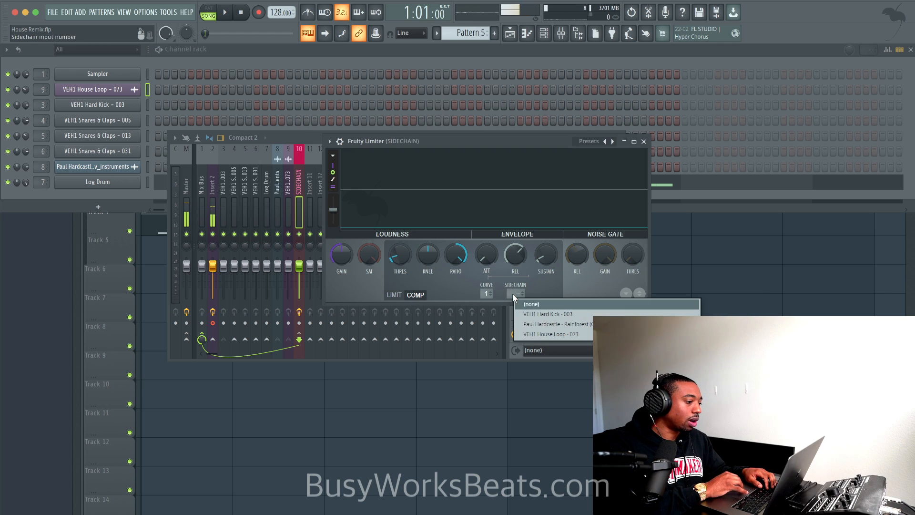
click(538, 313)
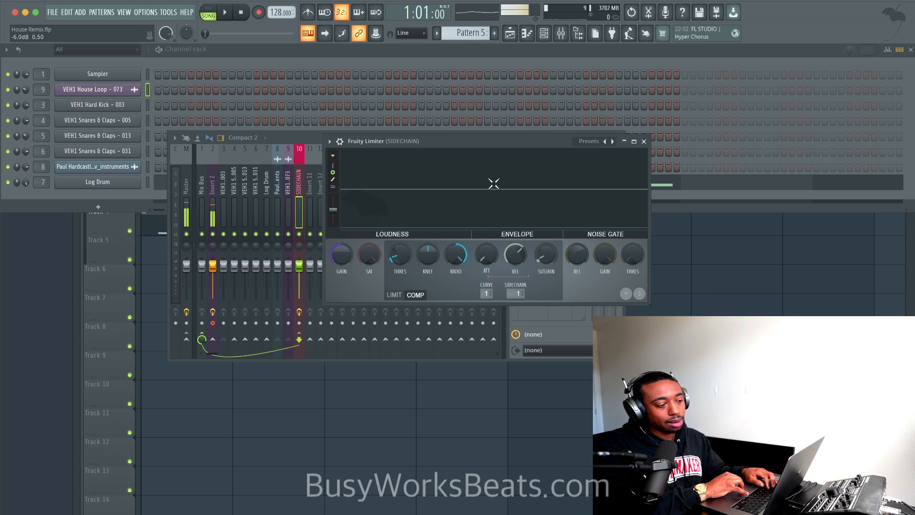
right_click(514, 293)
click(561, 288)
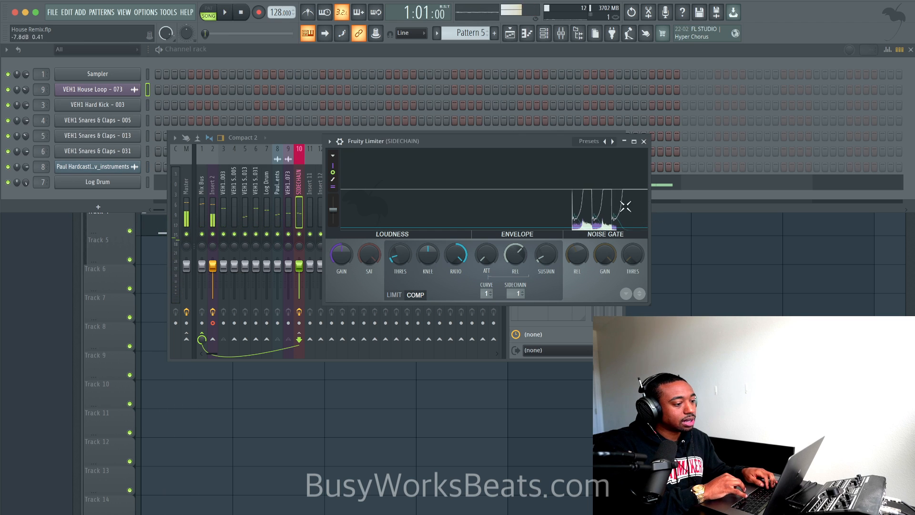
Listen to the kick ducking the sidechained tracks while closing the Fruity Limiter and the mixer.
key(space)
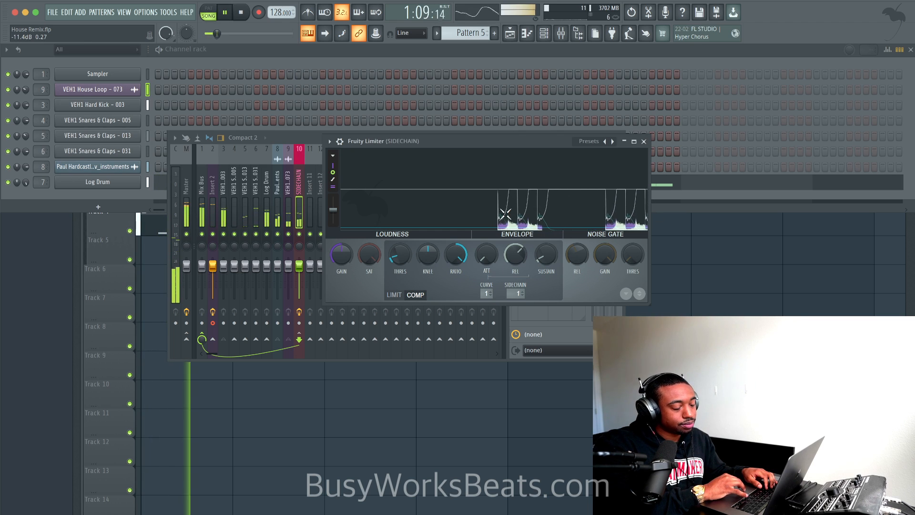
click(643, 141)
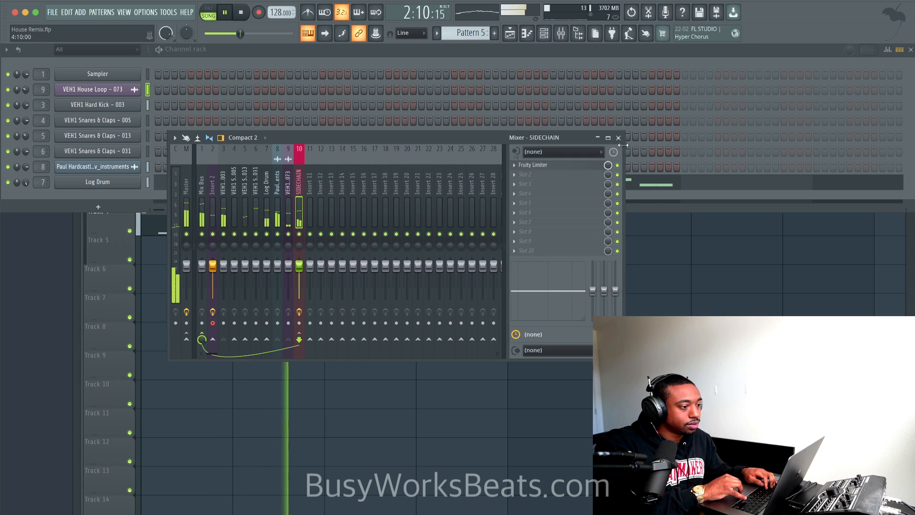
click(618, 137)
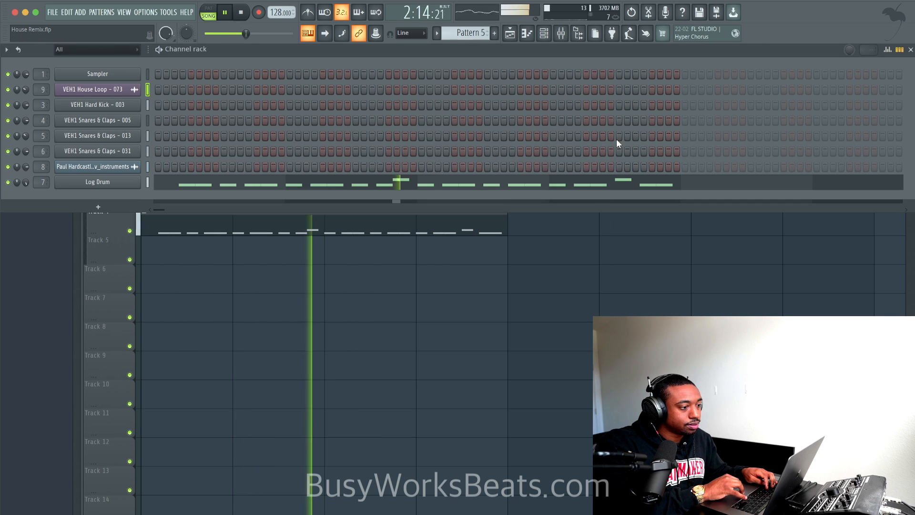
key(space)
Add a C#4 note at the start of bar 1 in the Log Drum piano roll and audition it.
click(97, 186)
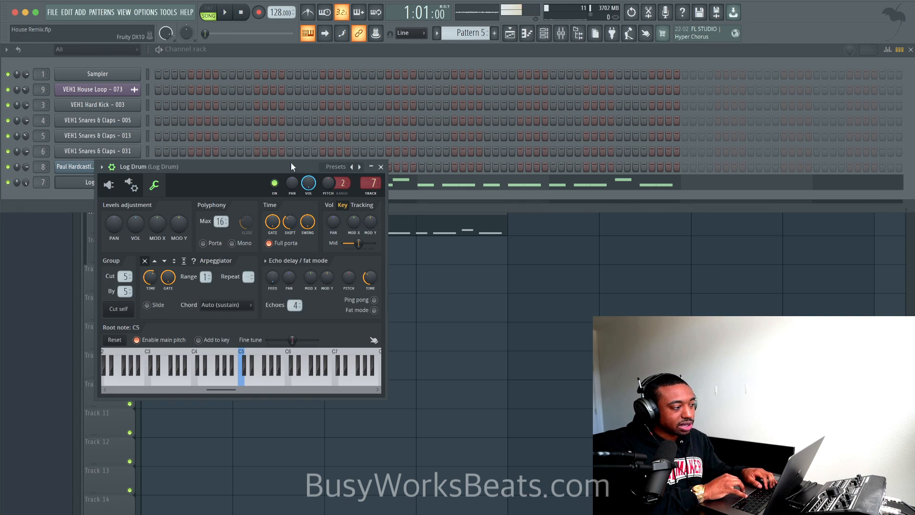
click(382, 167)
click(285, 184)
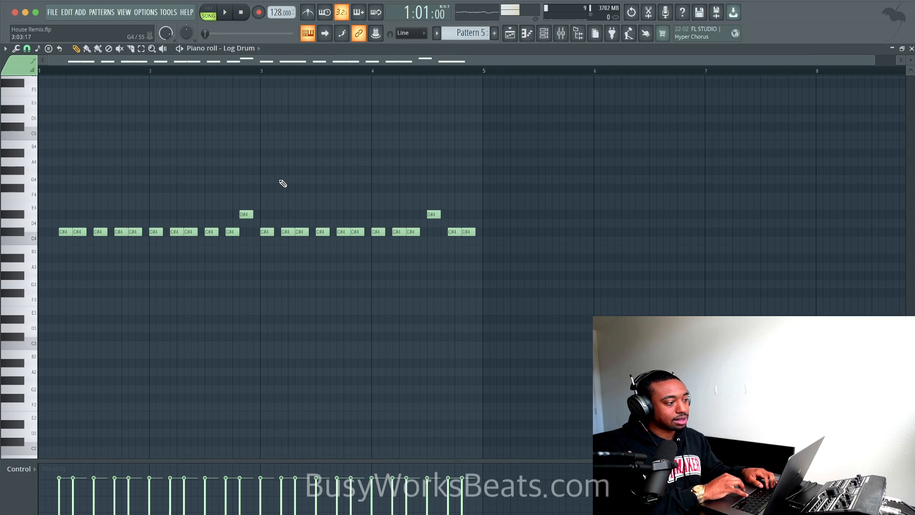
click(41, 228)
key(space)
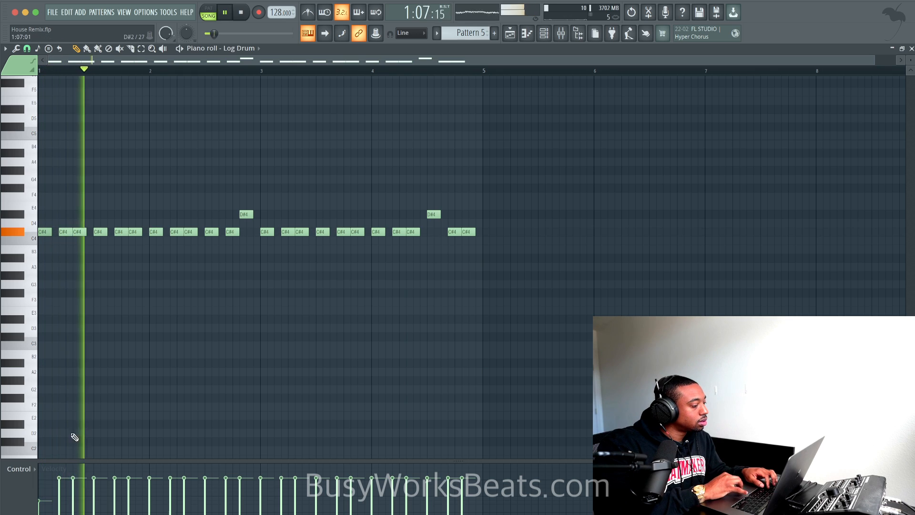
key(space)
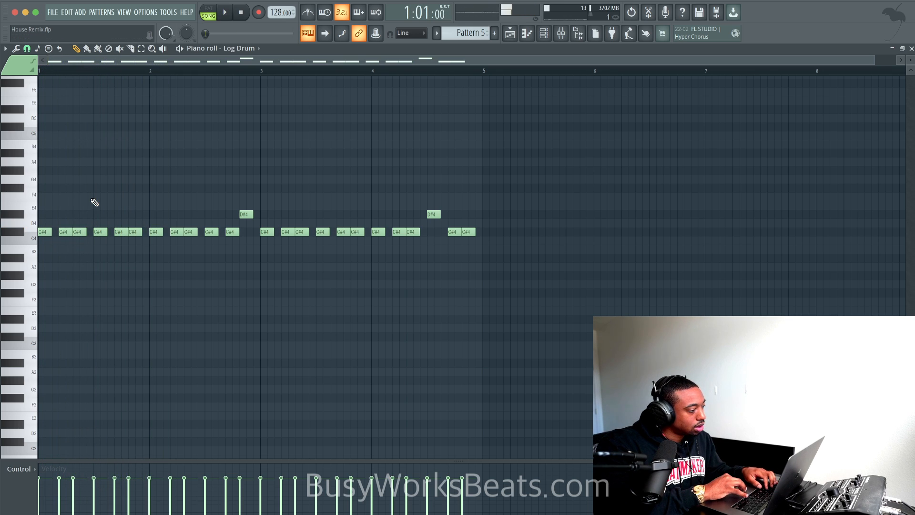
Delete the first note of both adjoining C#4 pairs in bar 1 of the Log Drum pattern, auditioning the rhythm.
right_click(68, 232)
key(space)
key(space)
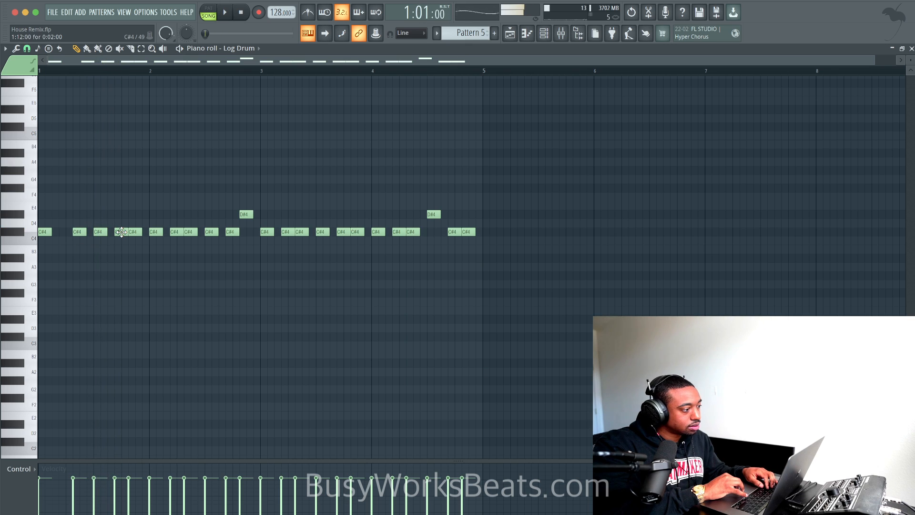
key(space)
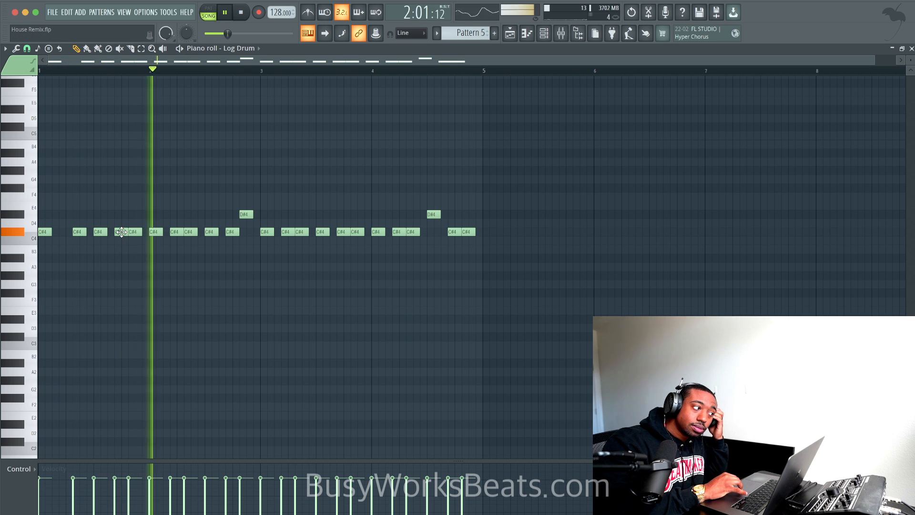
right_click(122, 231)
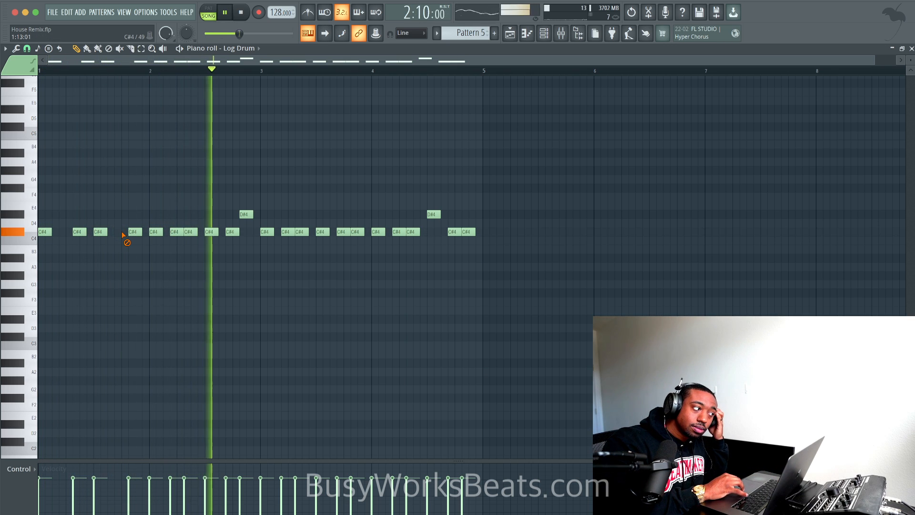
Delete the first notes of bar 3's two C#4 pairs and bar 4's first pair, plus bar 2's last C#4, and save the project.
right_click(284, 232)
right_click(341, 232)
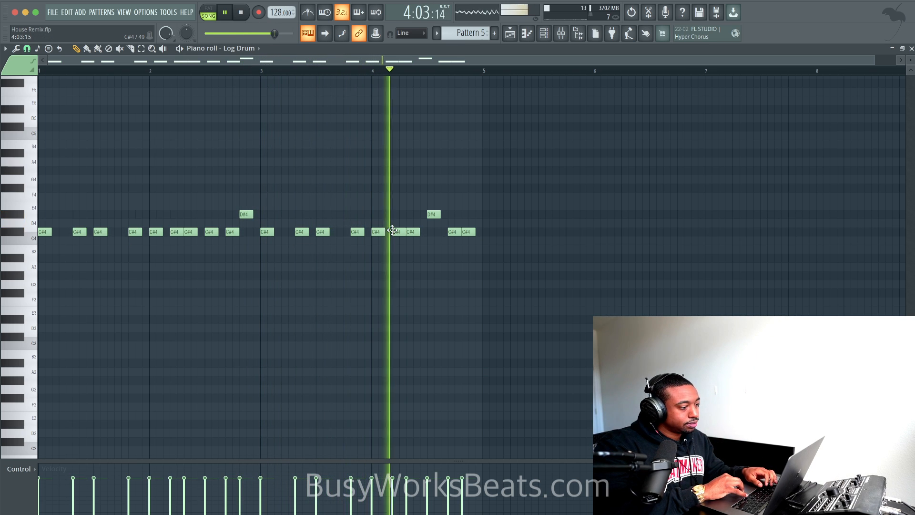
right_click(391, 232)
key(ctrl+s)
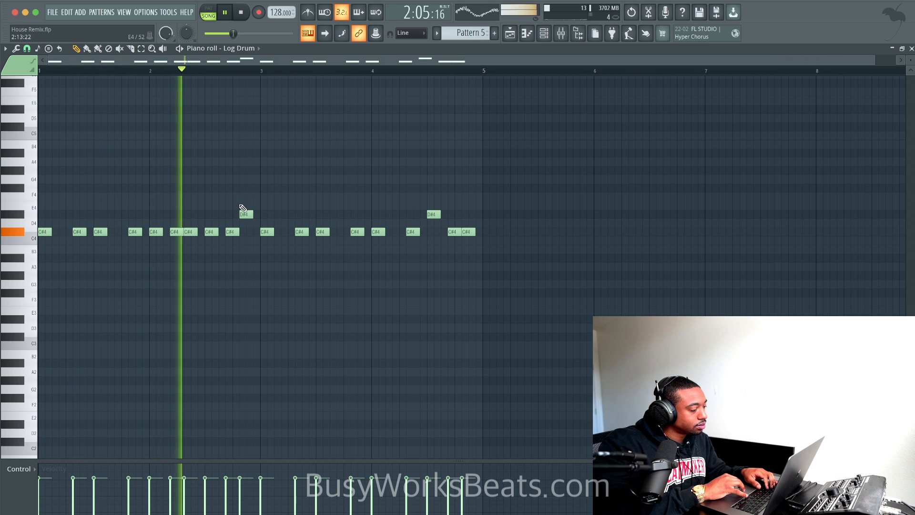
right_click(231, 232)
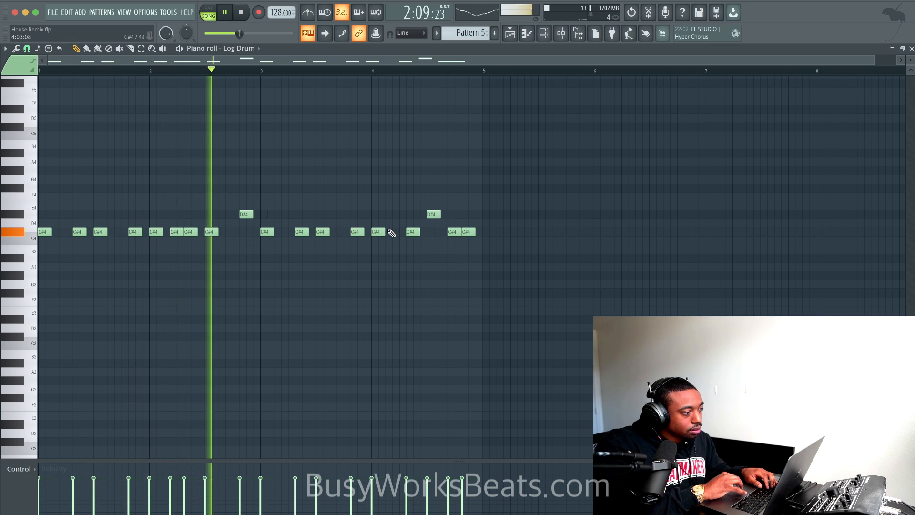
key(space)
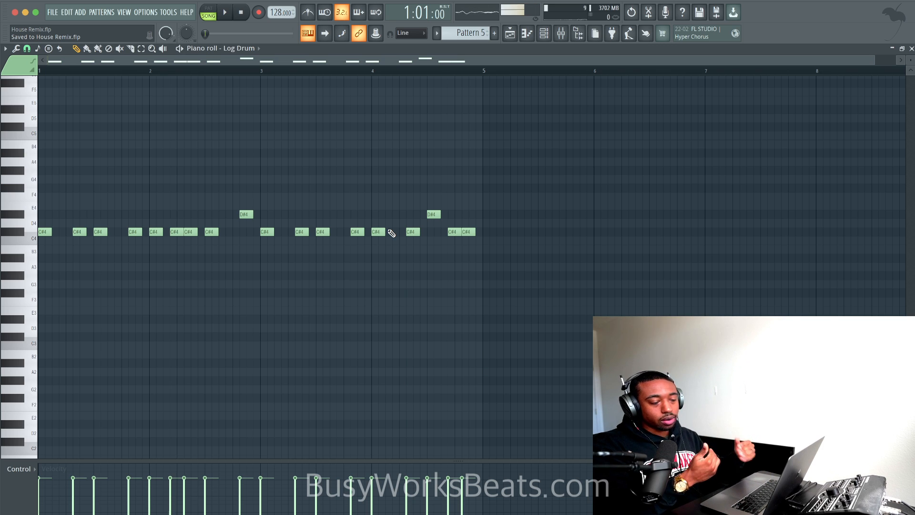
Try Fruity Chorus in the first effect slot of the Log Drum mixer track and audition it in the loop.
key(space)
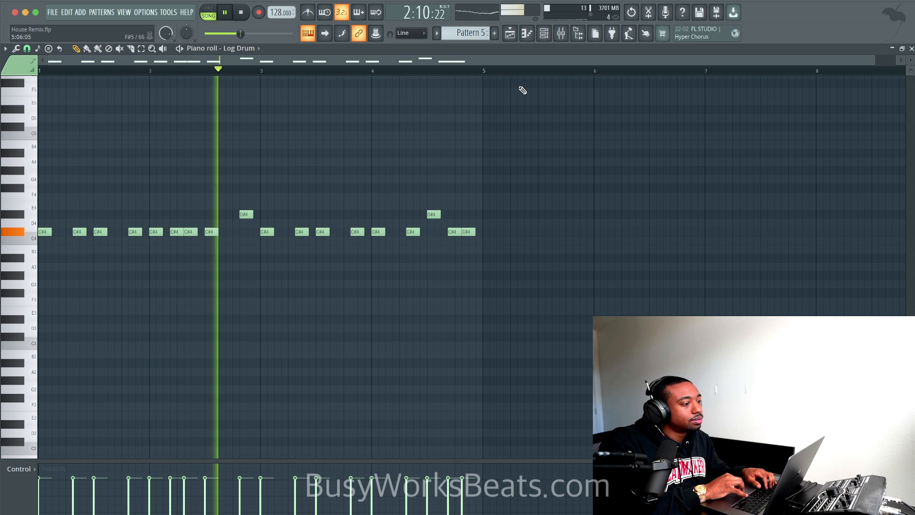
key(F6)
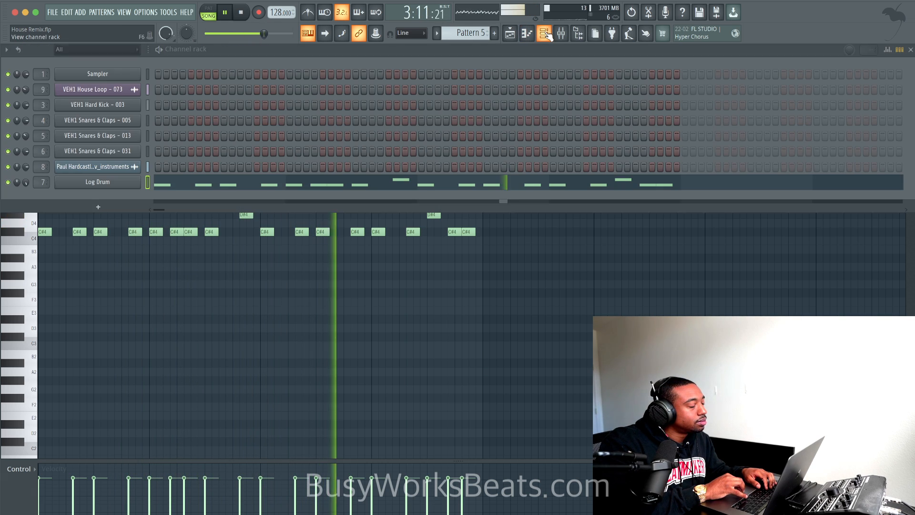
key(F9)
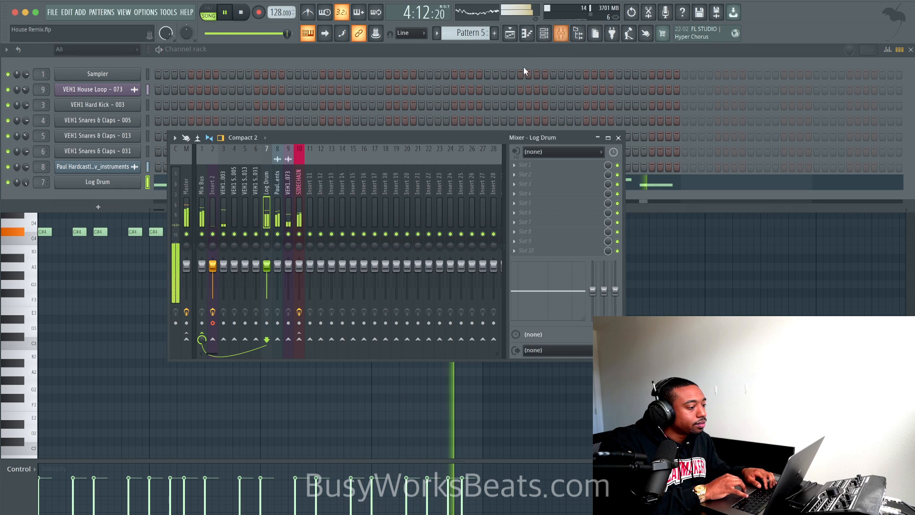
click(525, 165)
mouse_move(552, 174)
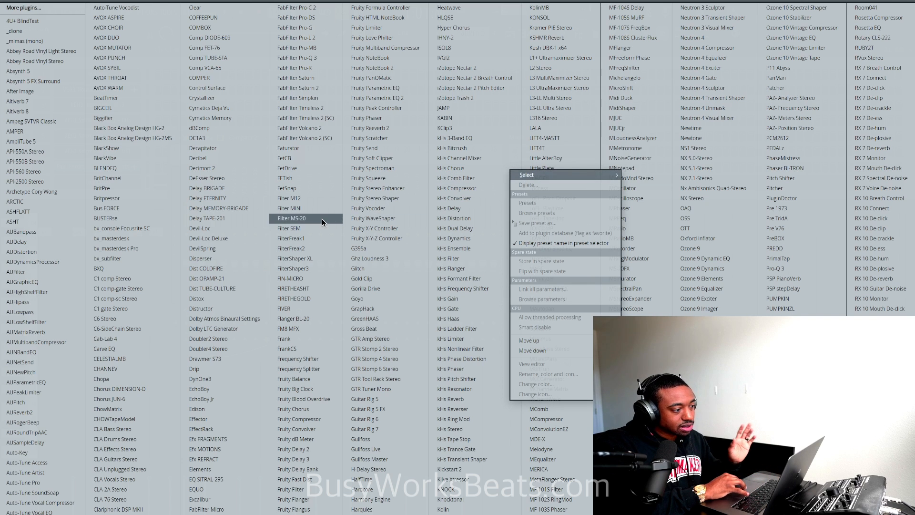
key(Escape)
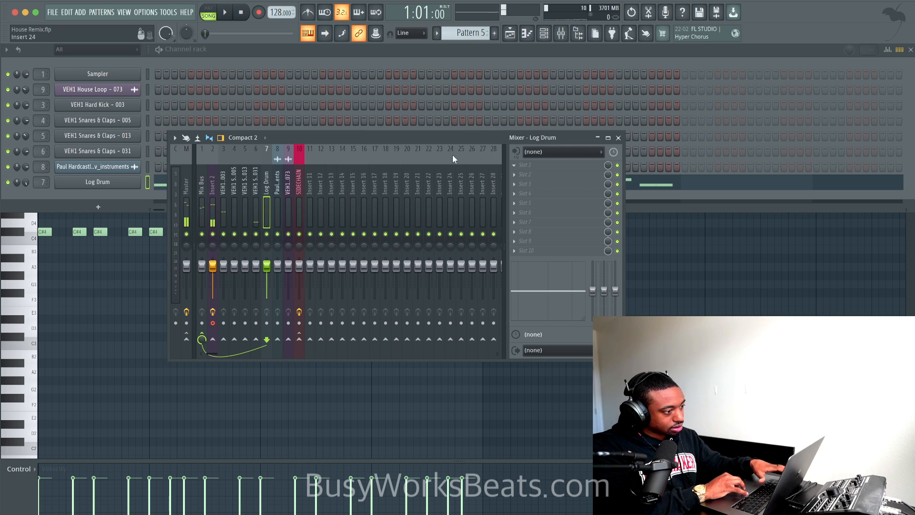
click(549, 165)
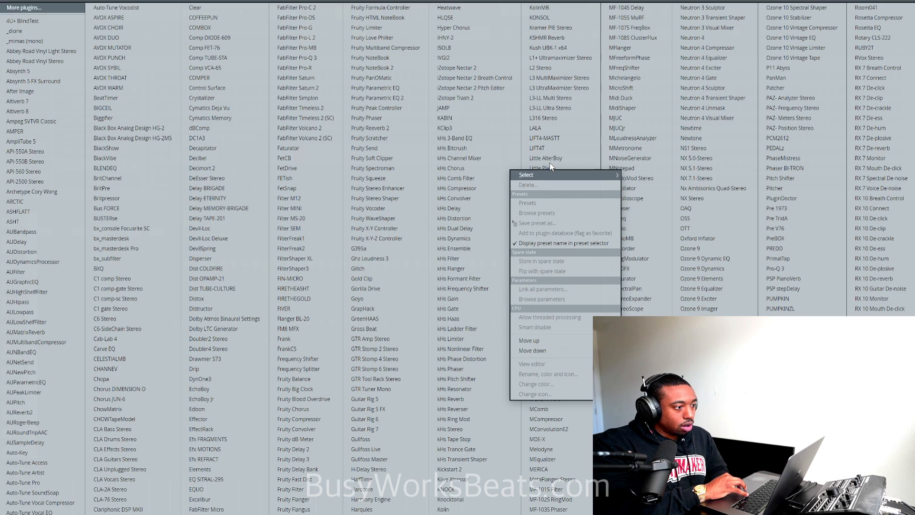
click(307, 408)
key(space)
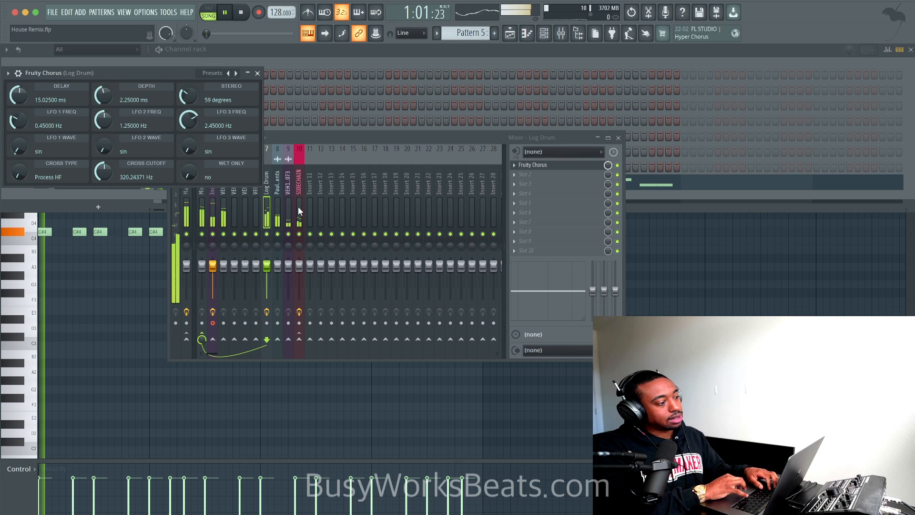
click(257, 73)
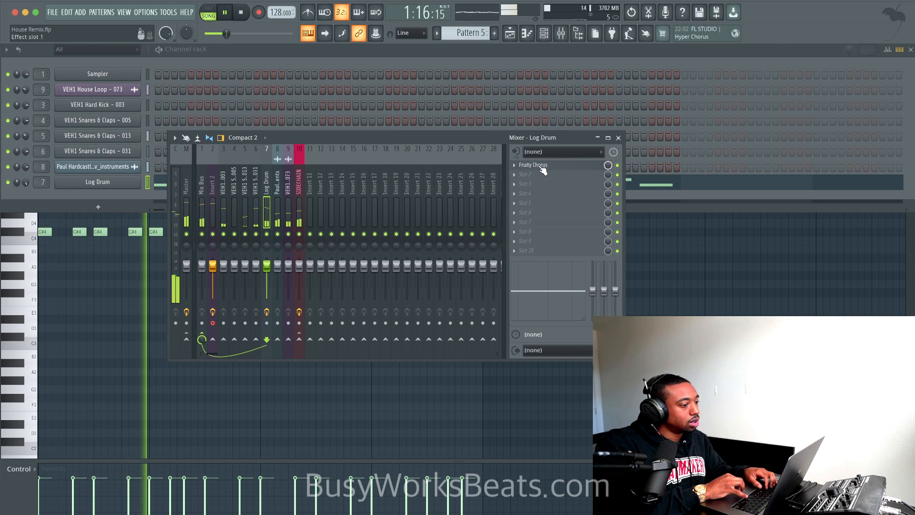
Replace the Log Drum track's Fruity Chorus with Fruity Stereo Enhancer and turn its phase offset towards R while listening.
click(522, 172)
mouse_move(523, 174)
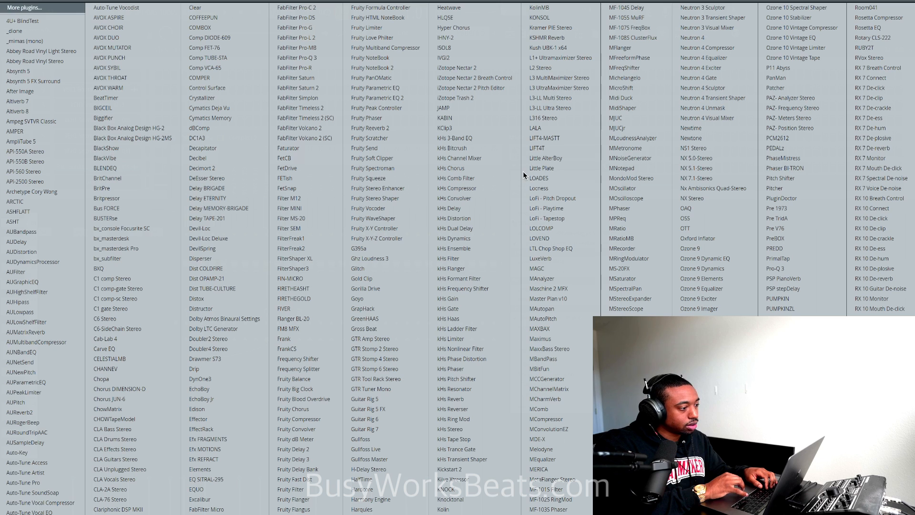
click(403, 188)
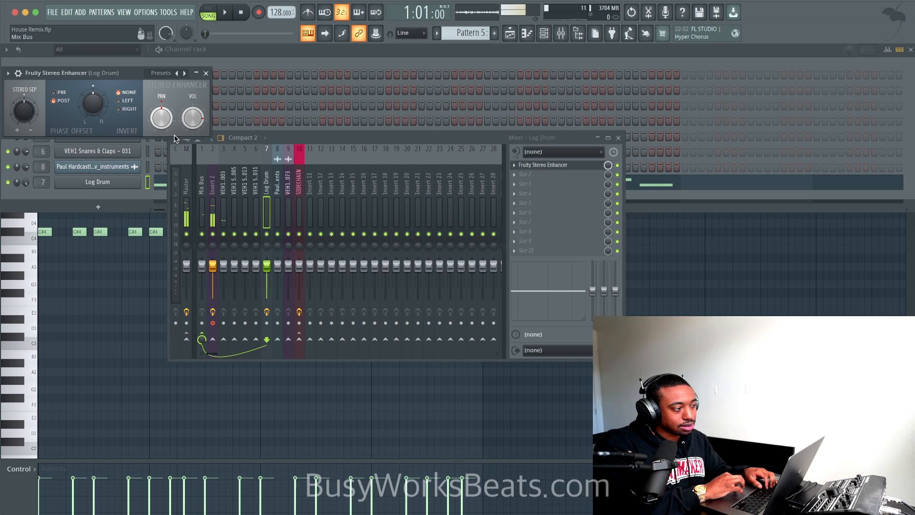
key(space)
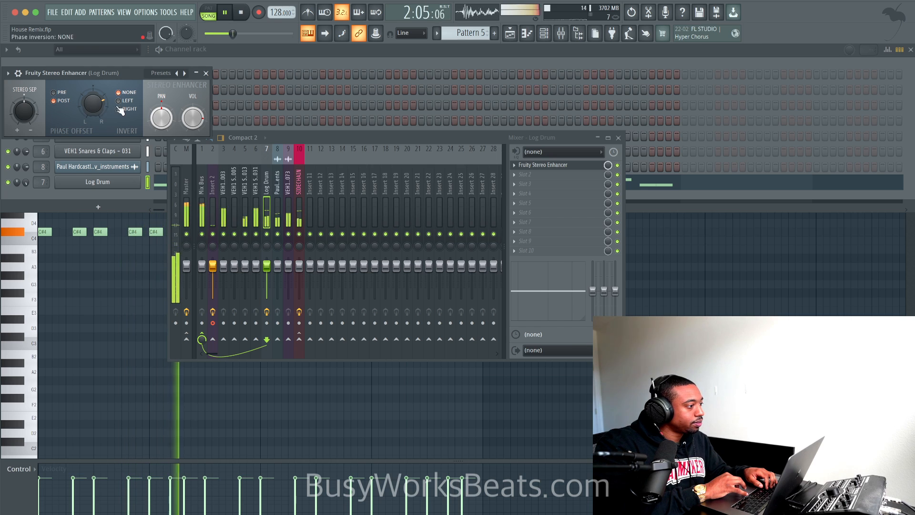
click(206, 73)
Raise the volume of the VEH1 Hard Kick - 003 channel during playback and return to the playlist arrangement.
click(233, 56)
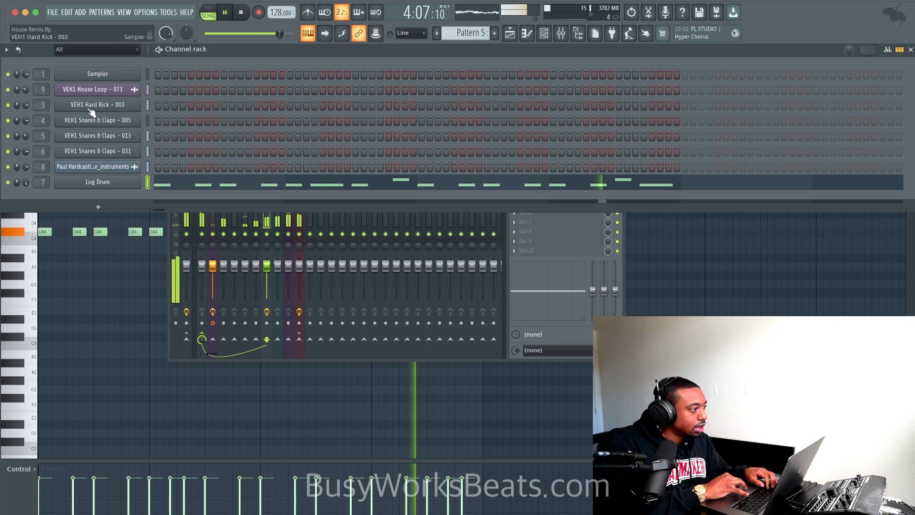
drag(26, 105, 26, 94)
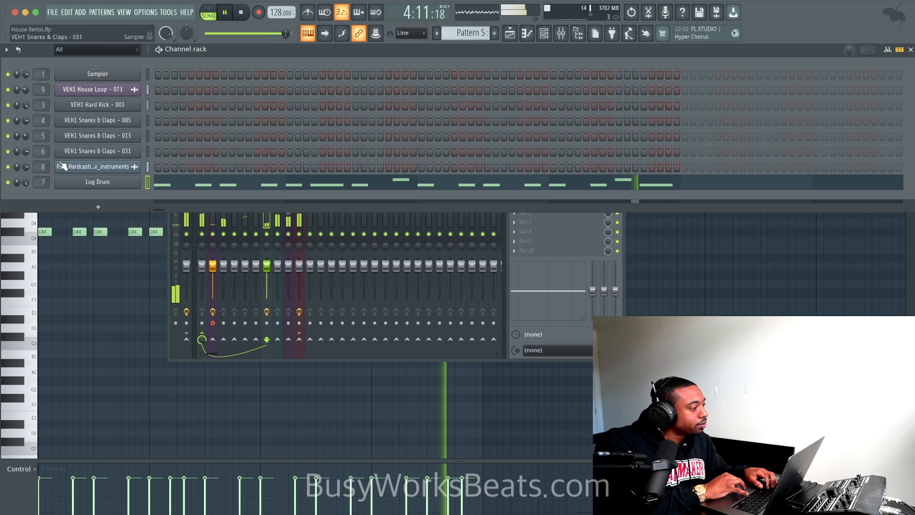
right_click(109, 301)
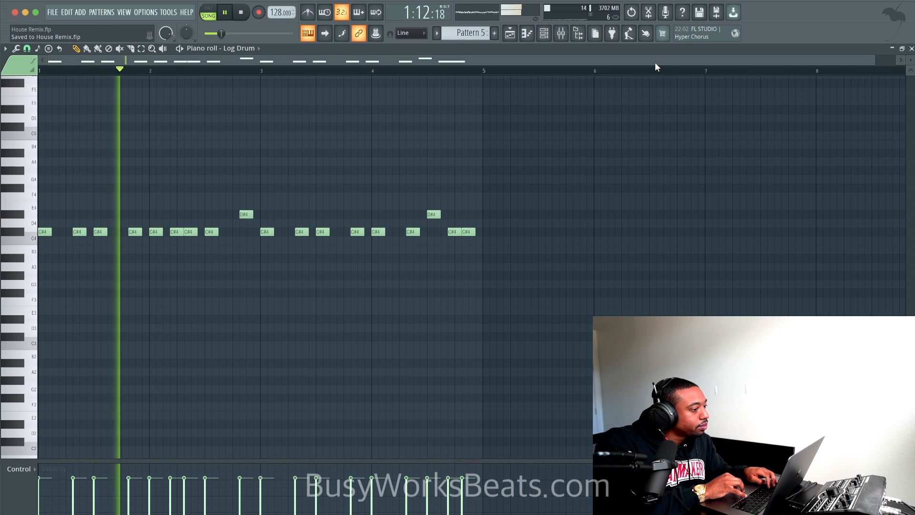
click(911, 49)
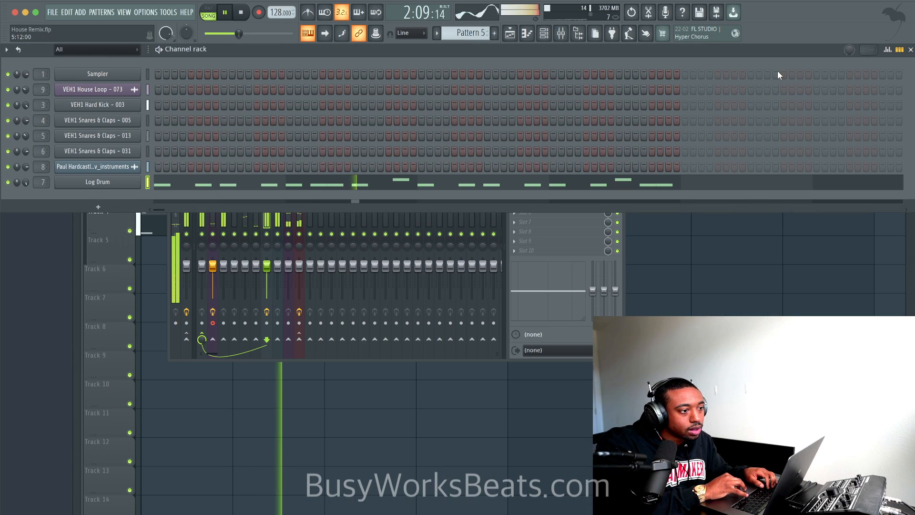
right_click(735, 250)
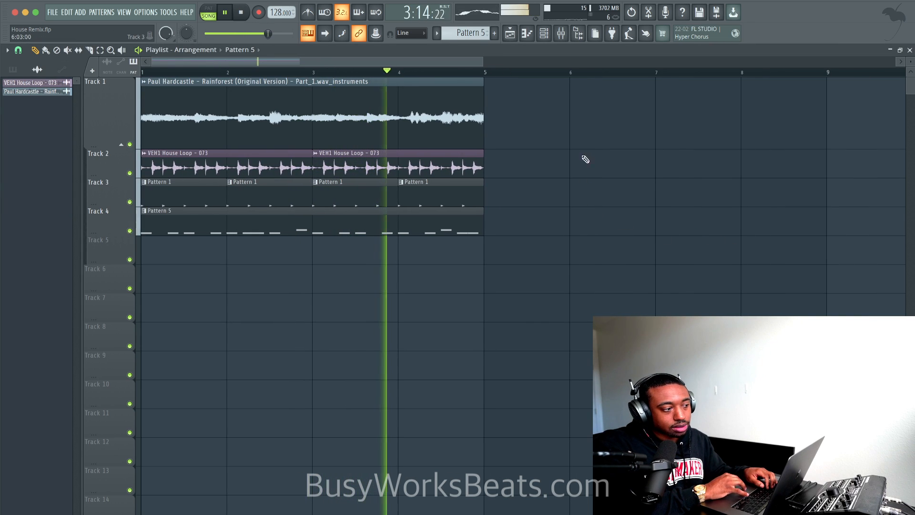
Fine-tune the Log Drum channel's time shift to about 0:07, close its settings and save the project.
key(F6)
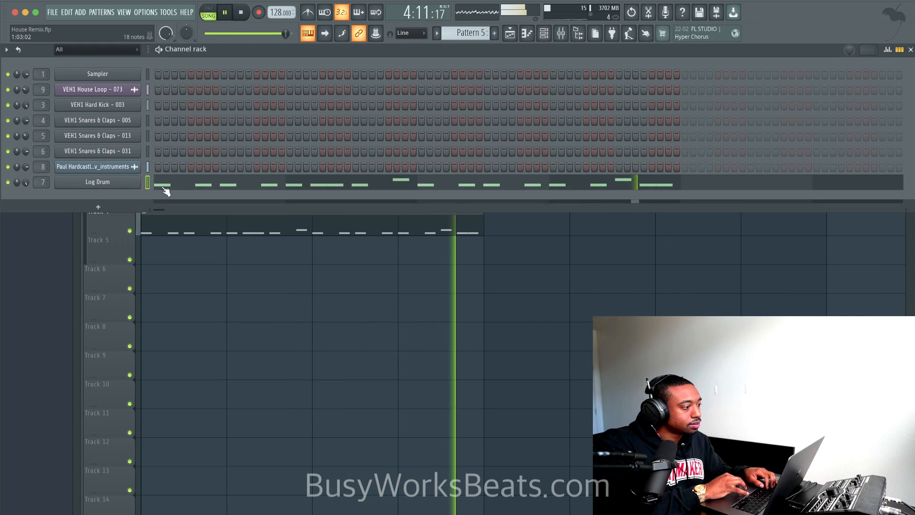
click(126, 182)
scroll(290, 227, up, 5)
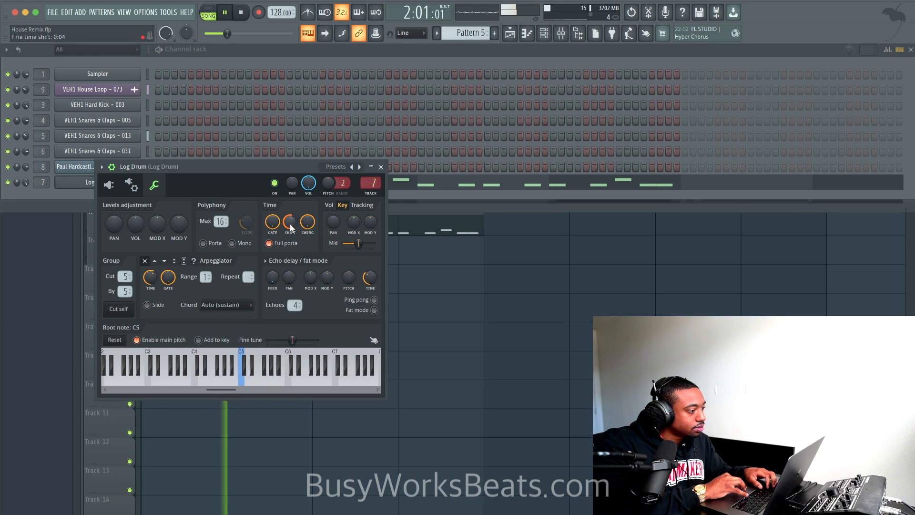
scroll(290, 226, up, 1)
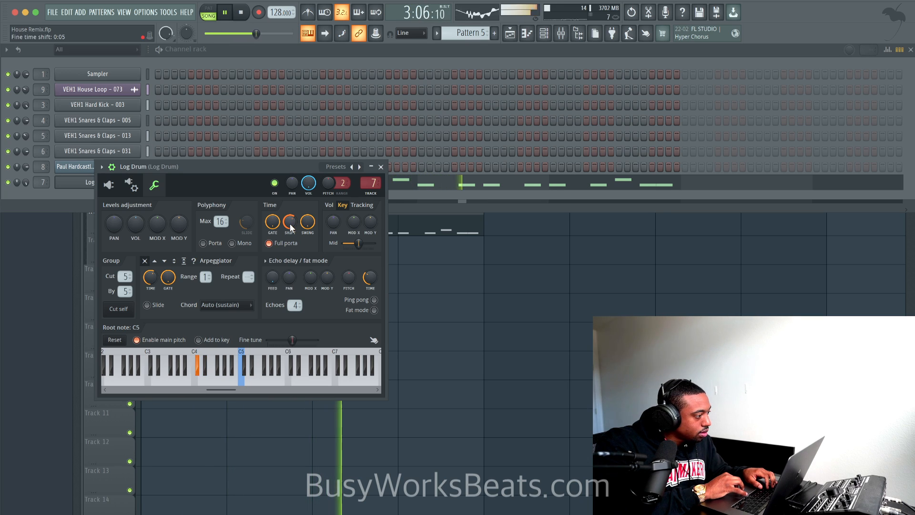
scroll(290, 223, down, 4)
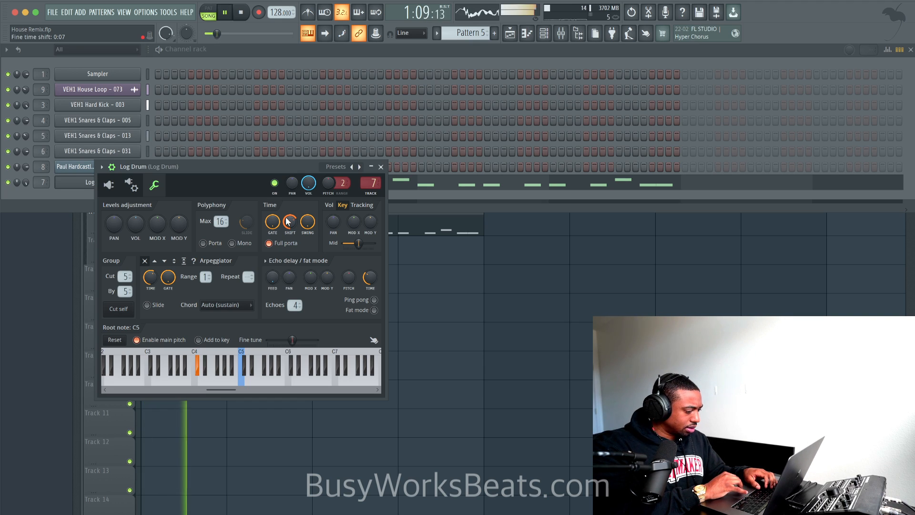
scroll(289, 221, down, 2)
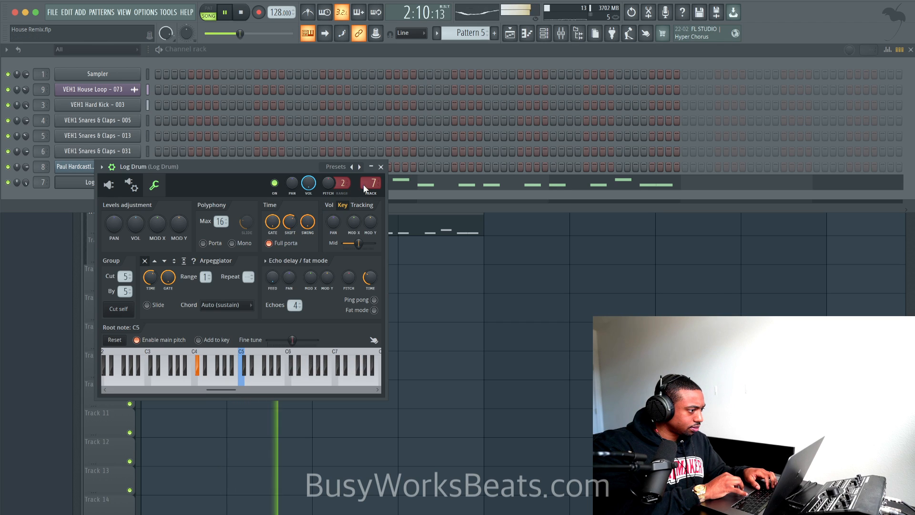
click(381, 166)
key(F6)
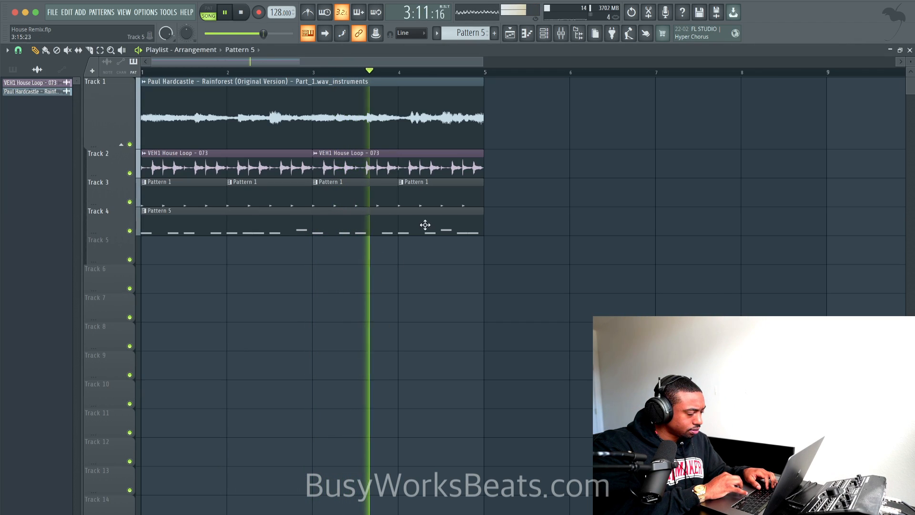
key(super+s)
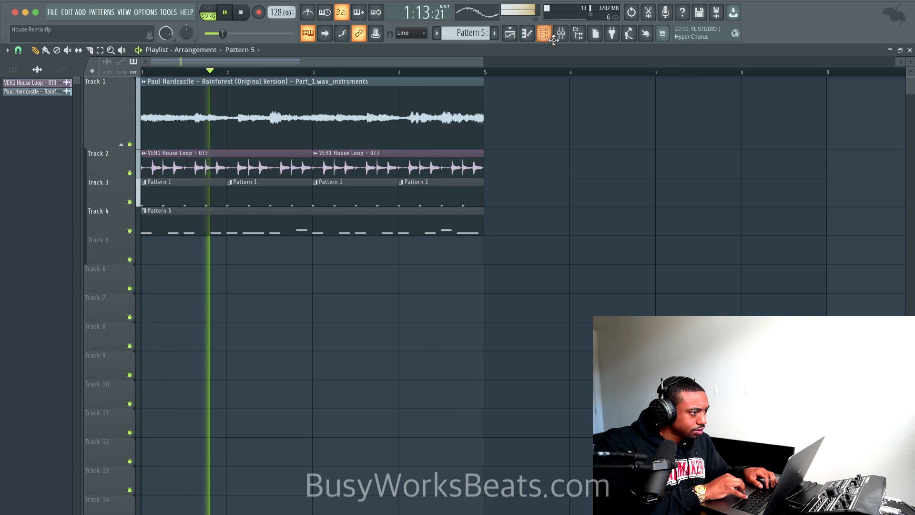
Stop playback and duplicate all clips on Tracks 1 to 4 so the arrangement runs from bar 1 to bar 9.
scroll(525, 192, down, 3)
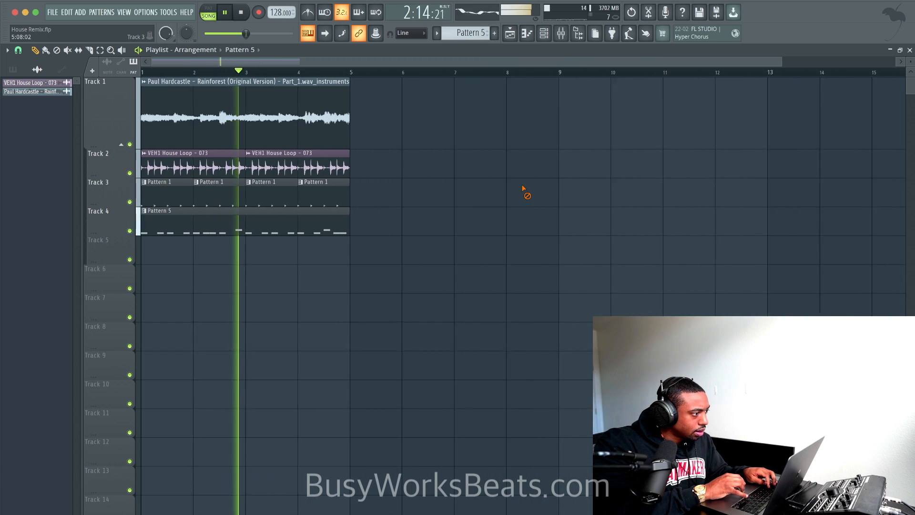
scroll(524, 191, down, 2)
key(space)
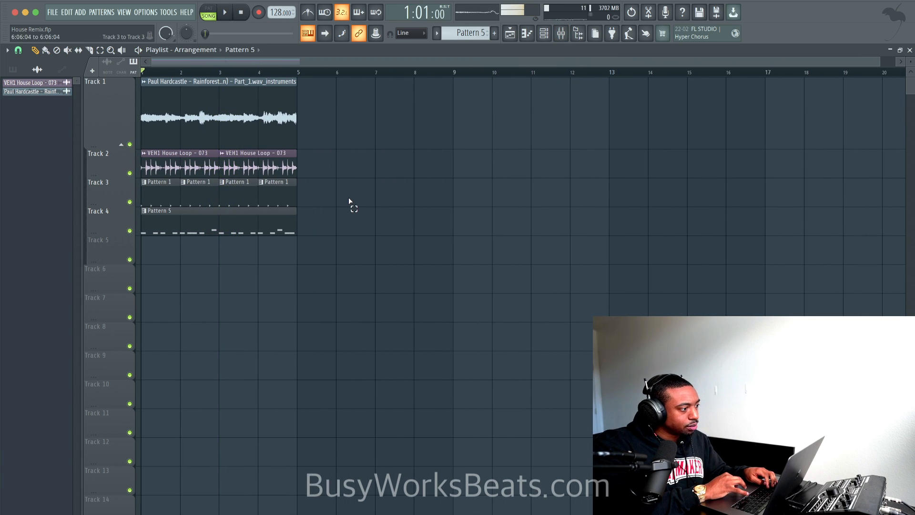
drag(349, 202, 169, 93)
drag(337, 248, 101, 91)
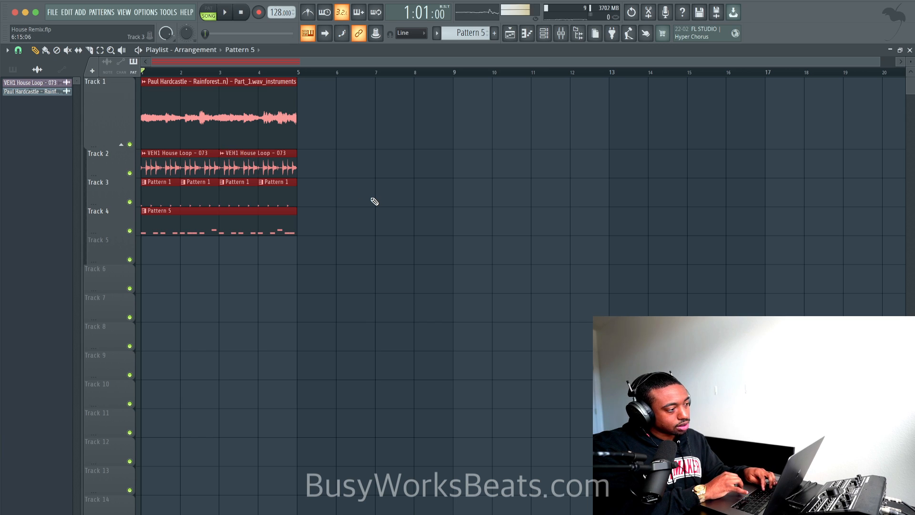
key(ctrl+b)
right_click(420, 314)
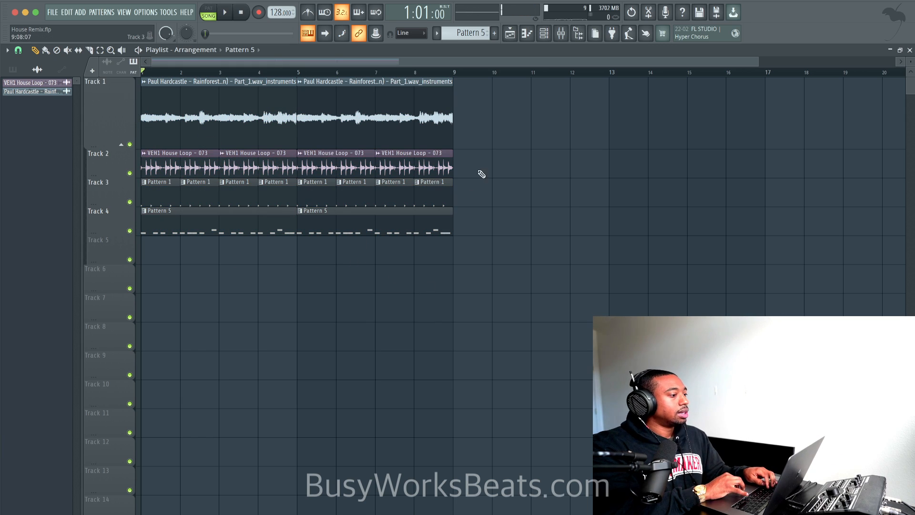
Load Fruity Parametric EQ 2 in the first effect slot of the Rainforest instruments mixer track.
click(544, 33)
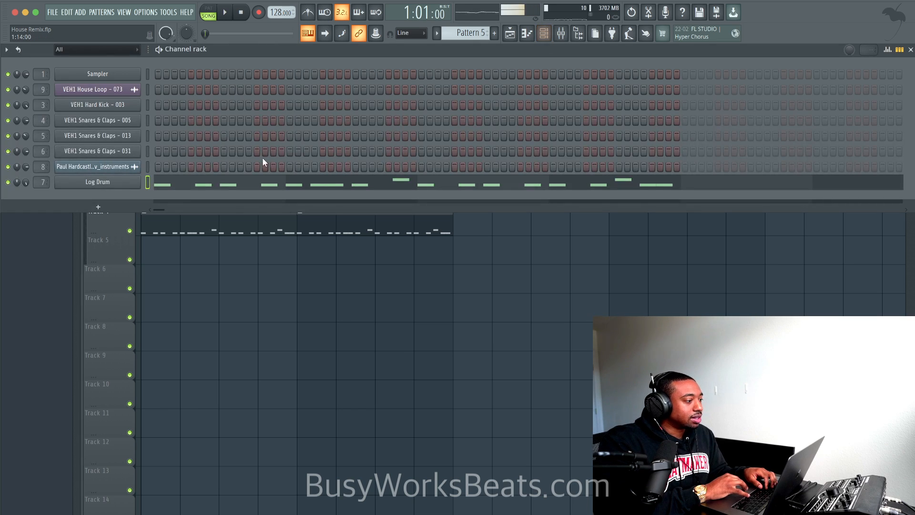
click(567, 32)
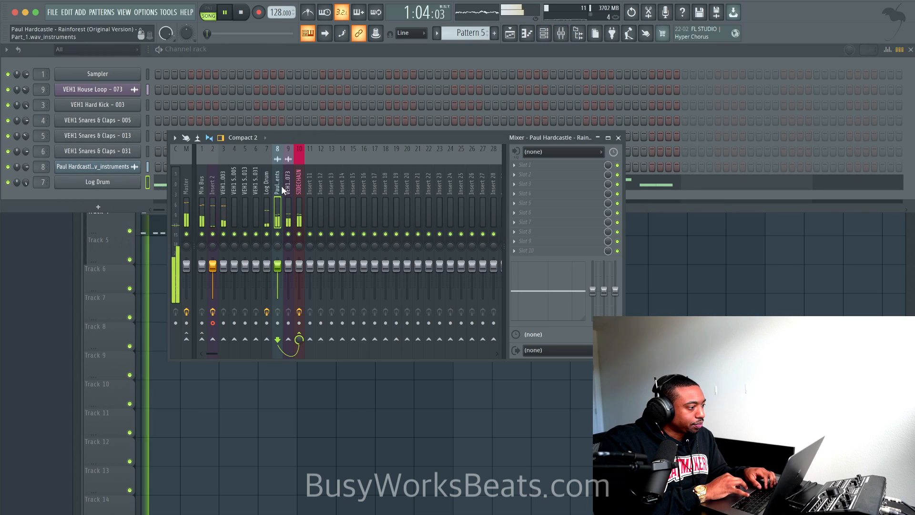
click(557, 176)
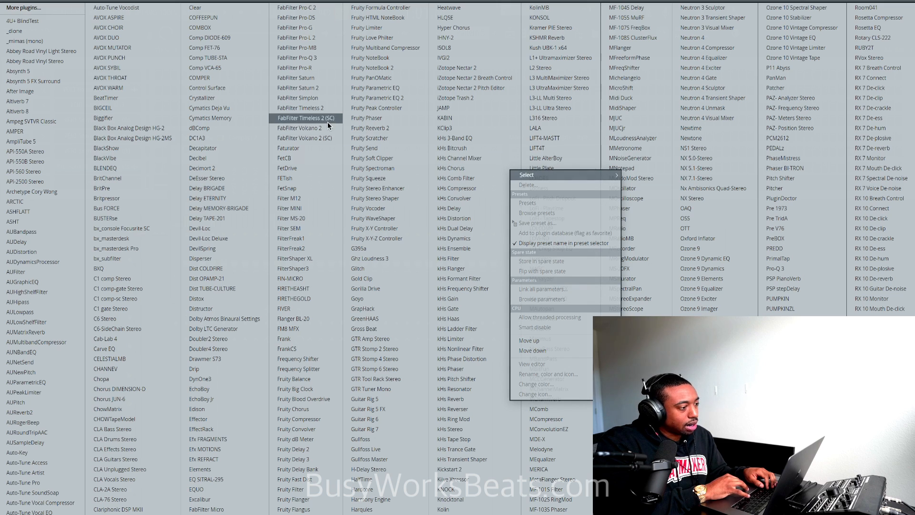
click(386, 98)
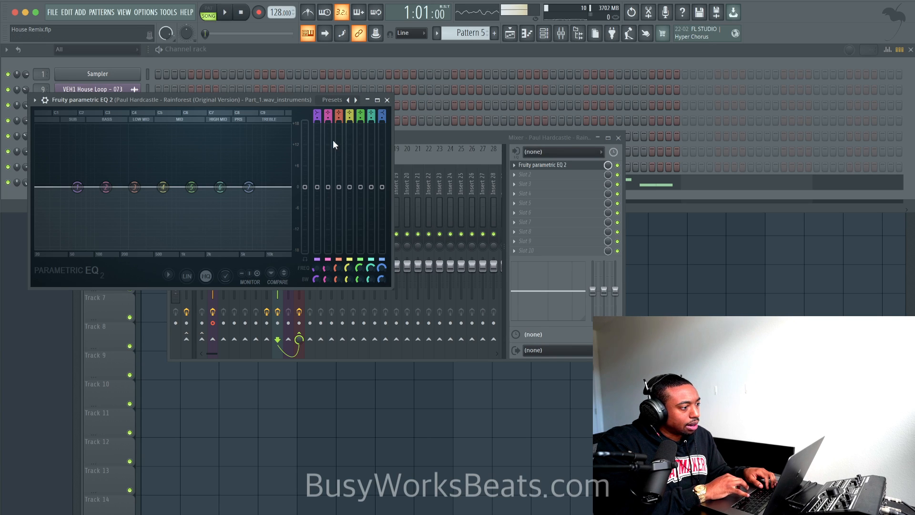
Make EQ band 1 a high pass filter and lower its frequency to the minimum while auditioning the sample.
scroll(316, 114, up, 2)
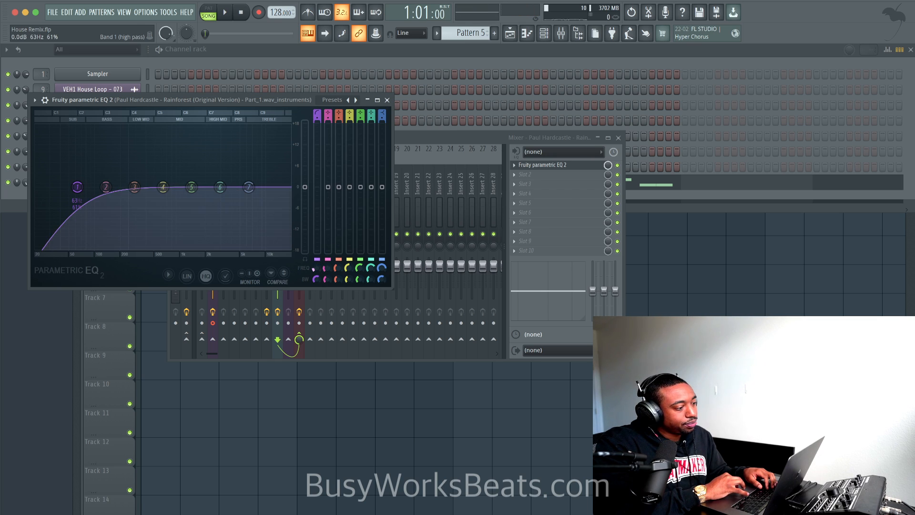
key(space)
mouse_move(57, 186)
mouse_down()
mouse_move(193, 187)
mouse_move(61, 186)
mouse_up()
key(space)
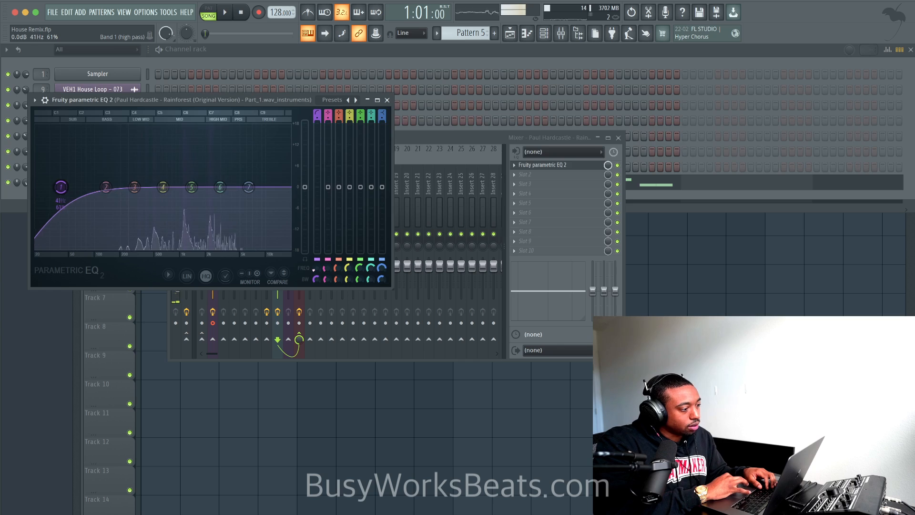
Create an automation clip for the band 1 frequency and stretch it across Track 5 from bar 1 to bar 9.
right_click(315, 264)
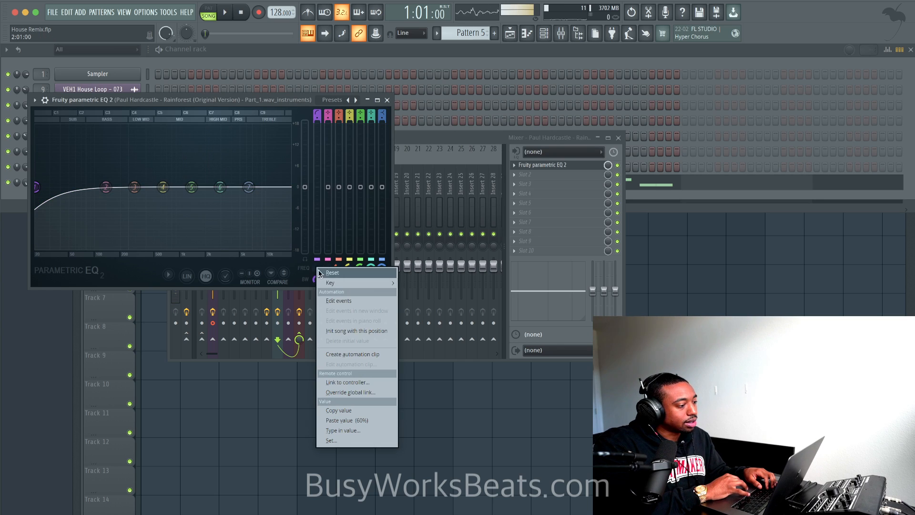
click(356, 353)
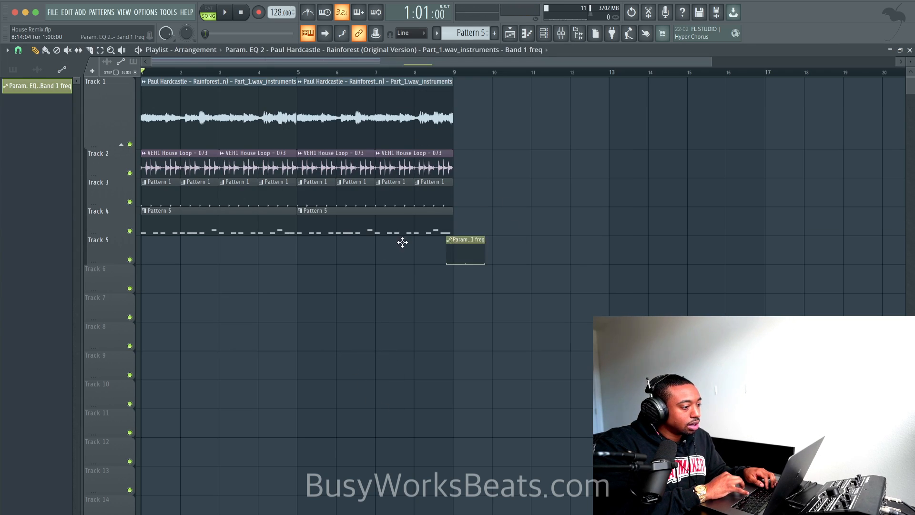
drag(403, 243, 110, 239)
drag(180, 241, 444, 238)
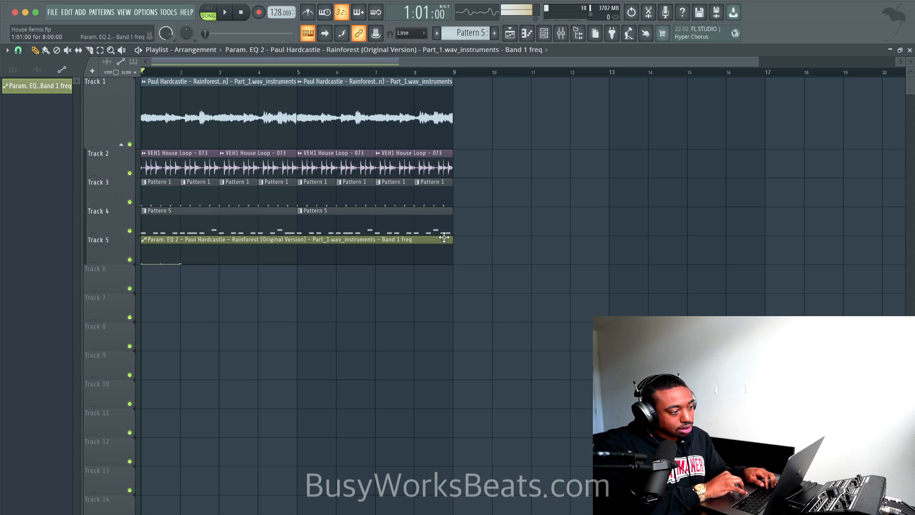
Set snapping to Bar, shape the filter automation flat until bar 5 and rising to bar 9, and play it back.
click(19, 50)
click(35, 203)
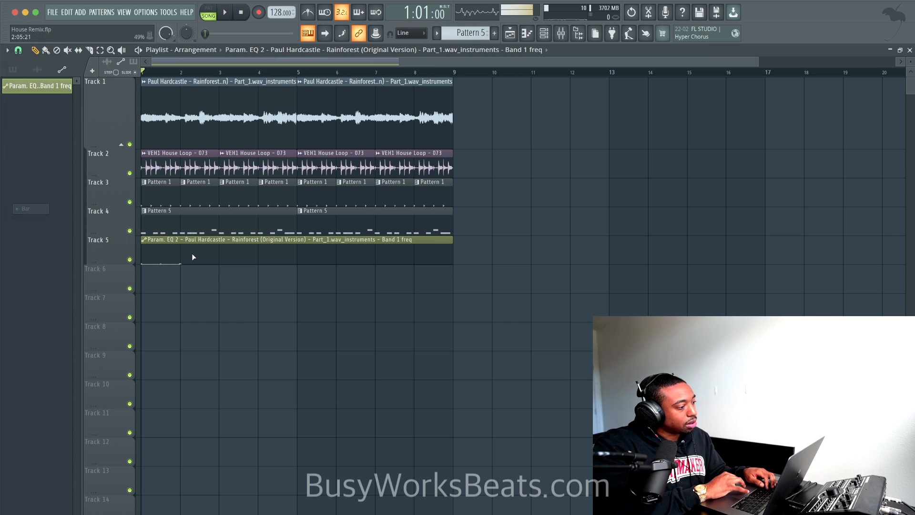
right_click(301, 261)
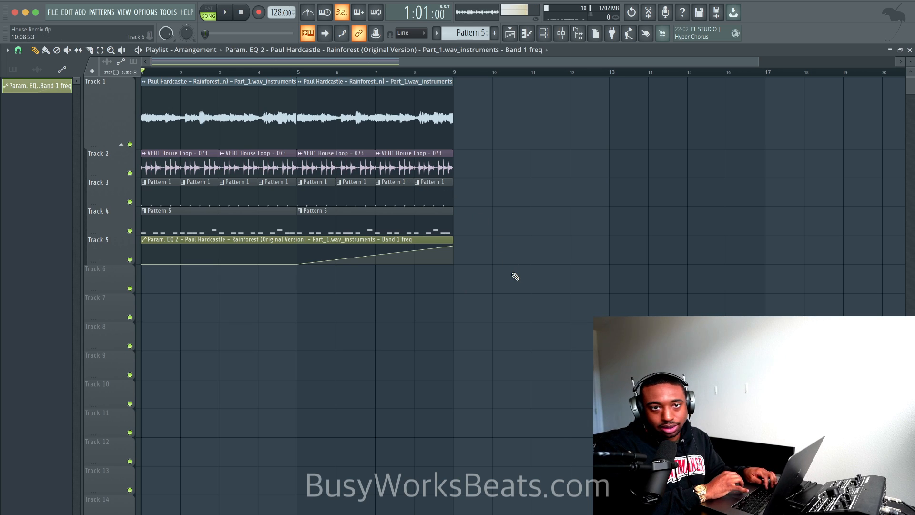
key(space)
click(383, 73)
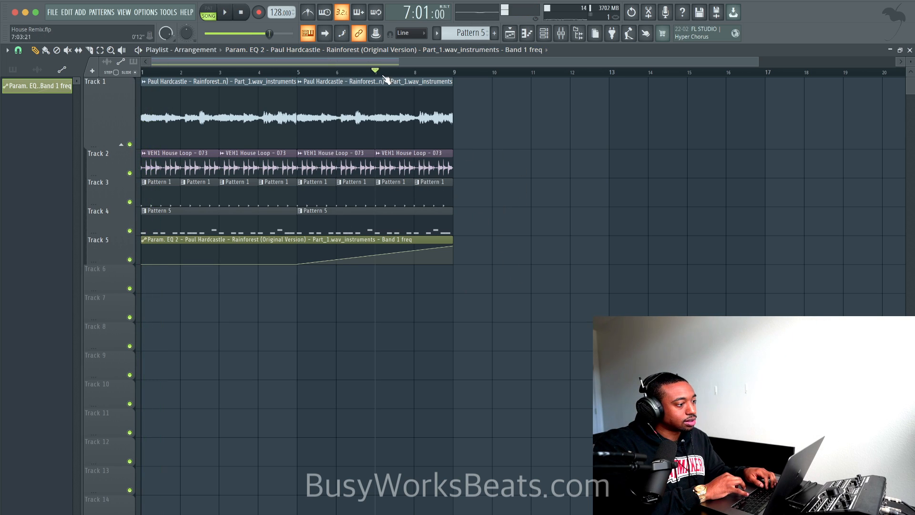
key(space)
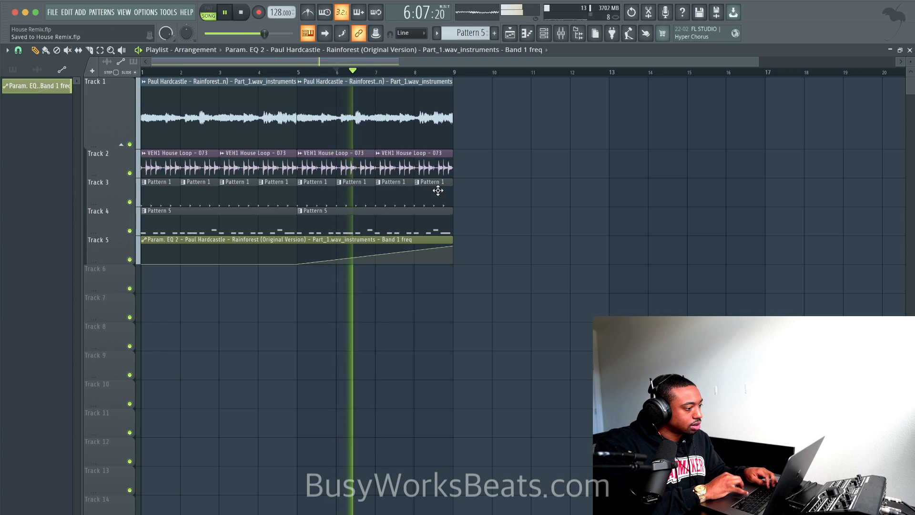
Try removing the last House Loop clip on Track 2, restore it, and delete the last Pattern 1 clip on Track 3 instead.
right_click(438, 163)
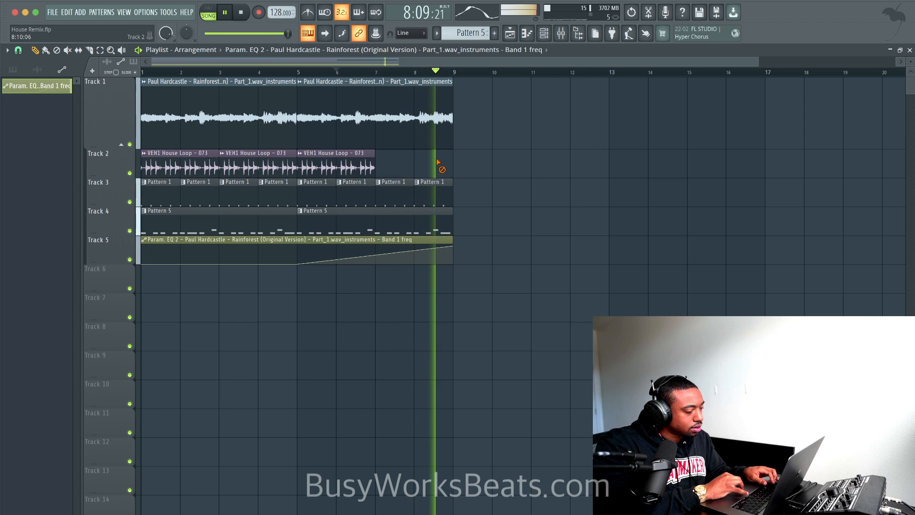
key(ctrl+z)
key(space)
key(space)
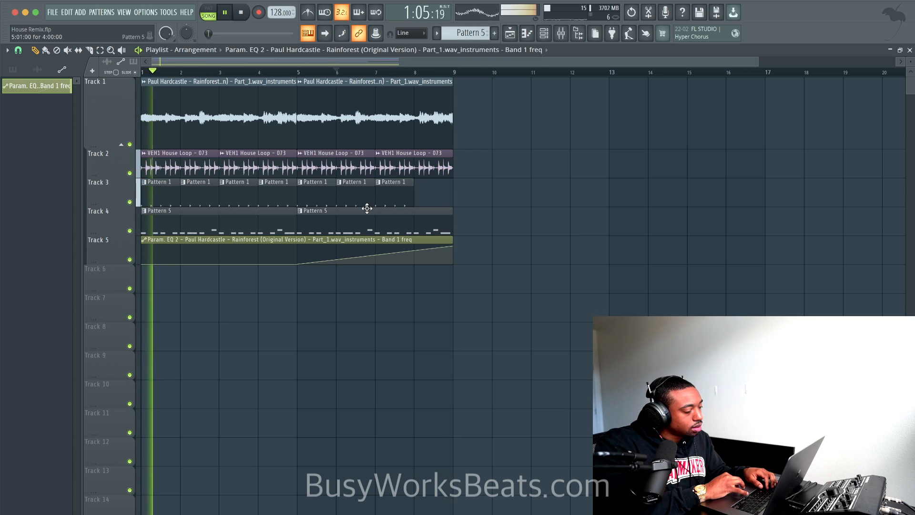
key(space)
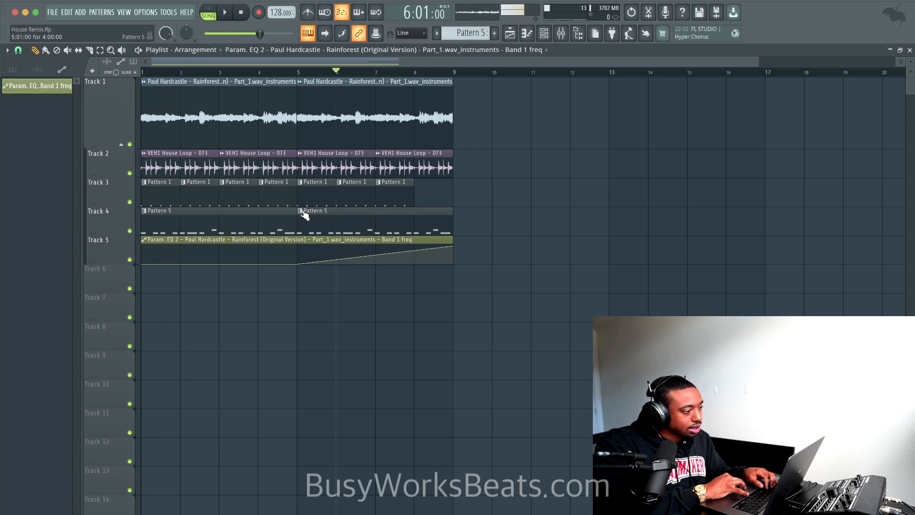
Make the second Pattern 5 clip on Track 4 unique and open its Log Drum notes in the piano roll.
right_click(303, 214)
click(321, 298)
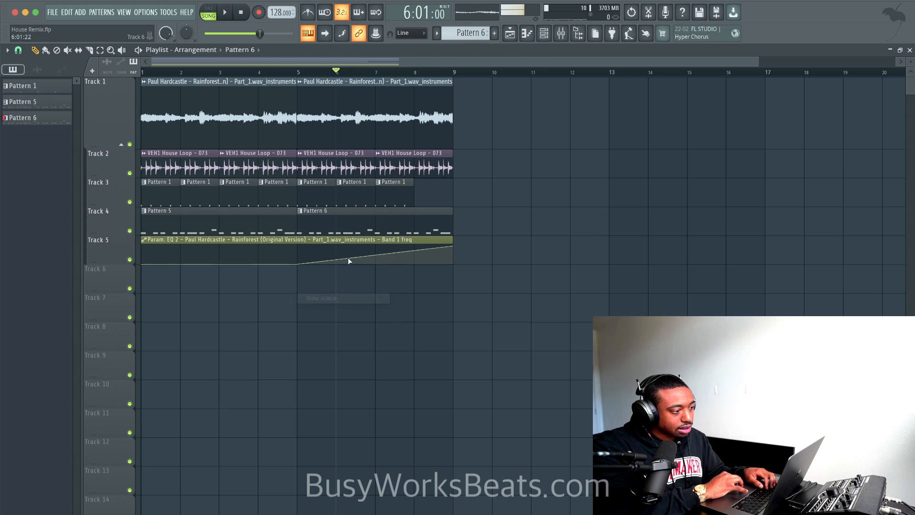
click(411, 117)
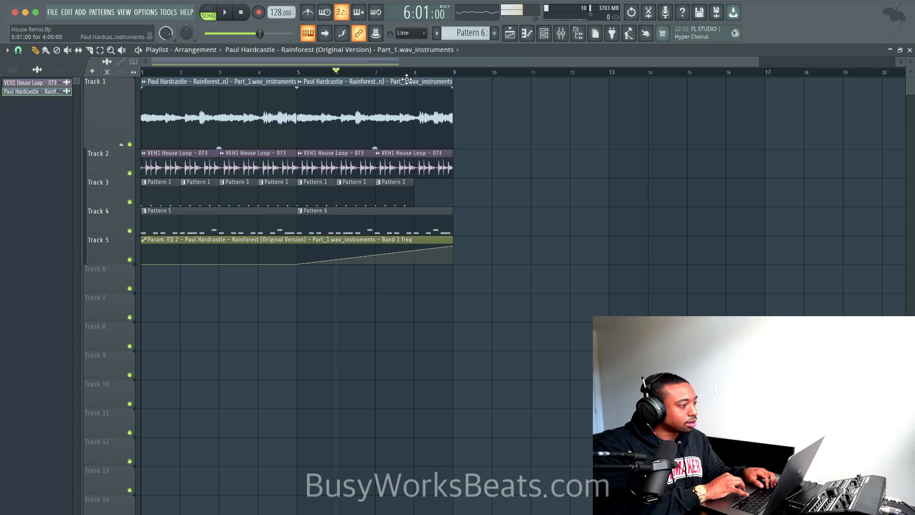
double_click(415, 219)
Add a C#4 note at step 4:02 right after the first note of bar 4, apply quick legato, and audition it.
key(space)
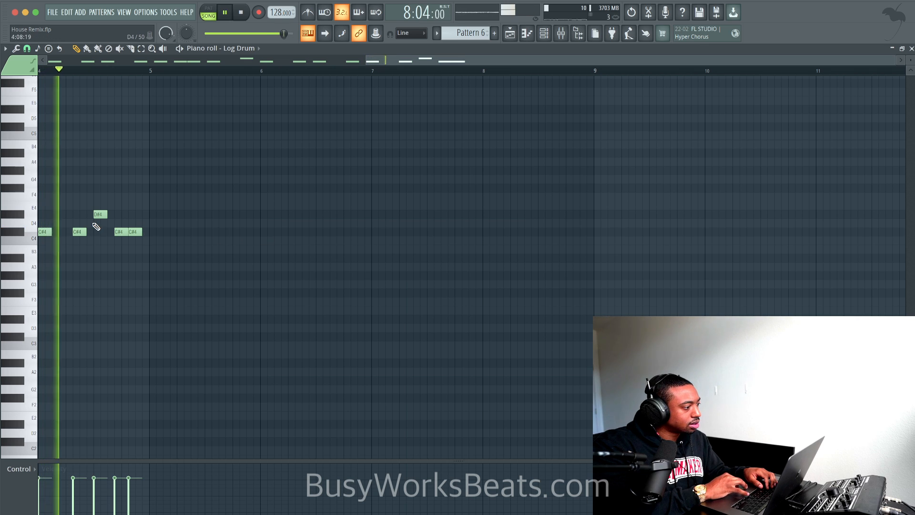
key(space)
scroll(145, 222, left, 2)
scroll(117, 237, up, 2)
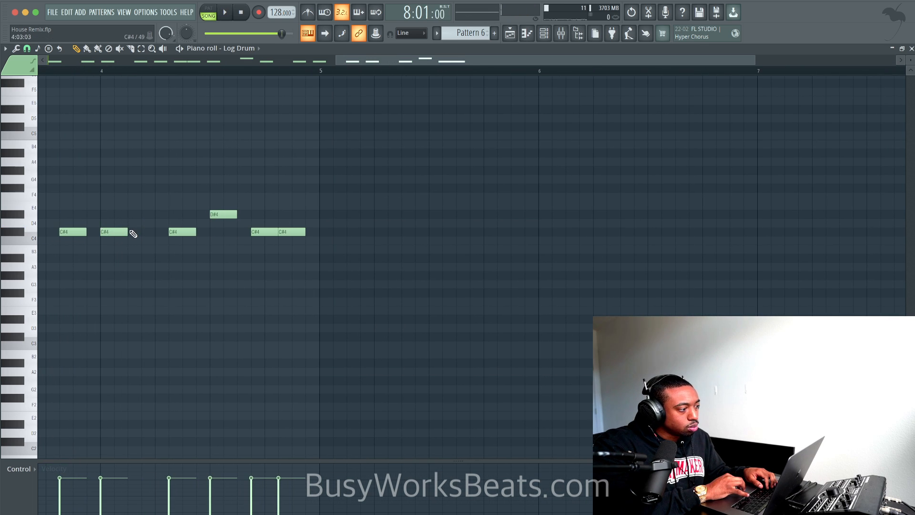
key(super+l)
key(space)
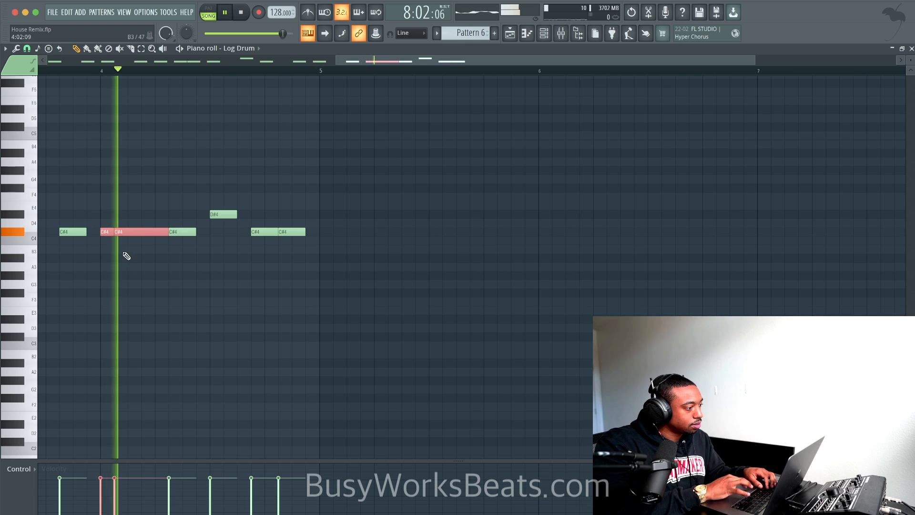
key(space)
super+click(138, 261)
Shorten the C#4 at 4:02 to one step, place the following C#4 at 4:04, and play the section.
key(space)
mouse_move(164, 232)
mouse_down()
mouse_move(130, 233)
mouse_move(147, 232)
mouse_up()
key(space)
key(space)
key(space)
key(space)
key(space)
Place two consecutive two-step G#3 notes at 4:06 and 4:08, and move the D#4 at 4:09 down to F3.
click(184, 275)
key(space)
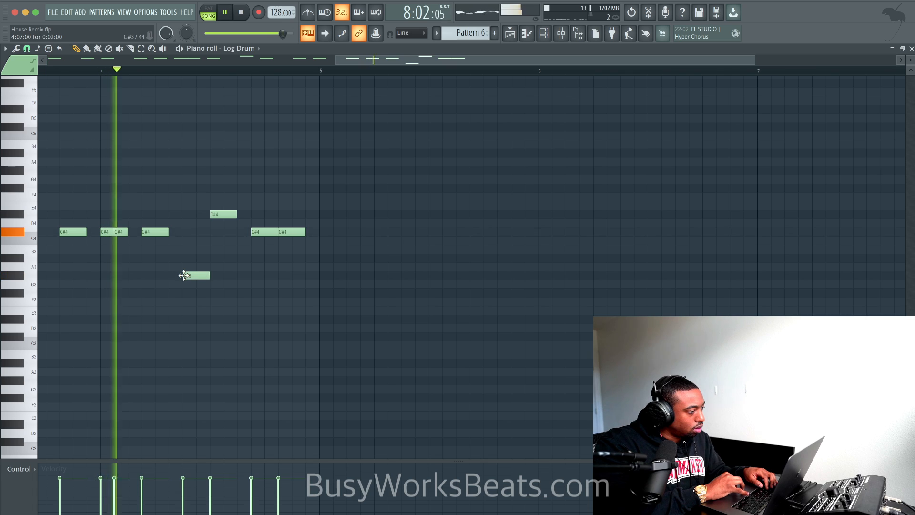
key(space)
drag(185, 275, 205, 280)
key(space)
key(space)
click(200, 268)
key(space)
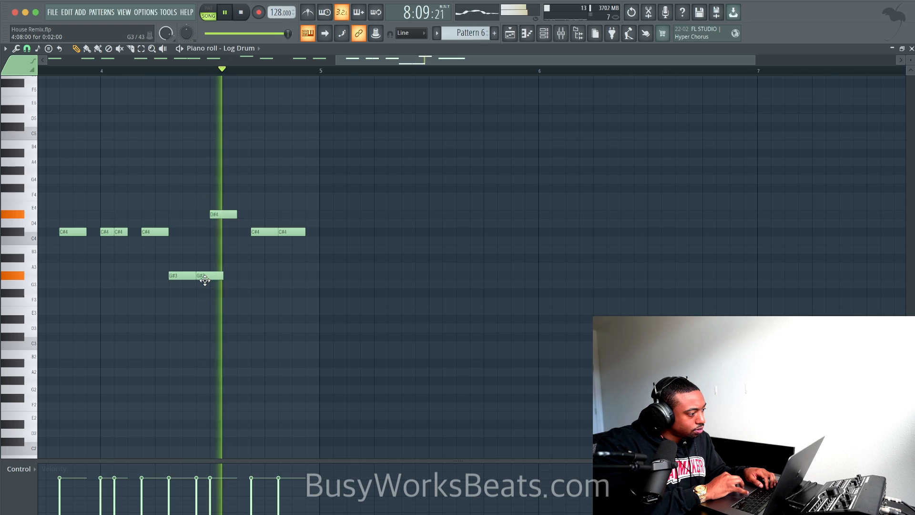
key(space)
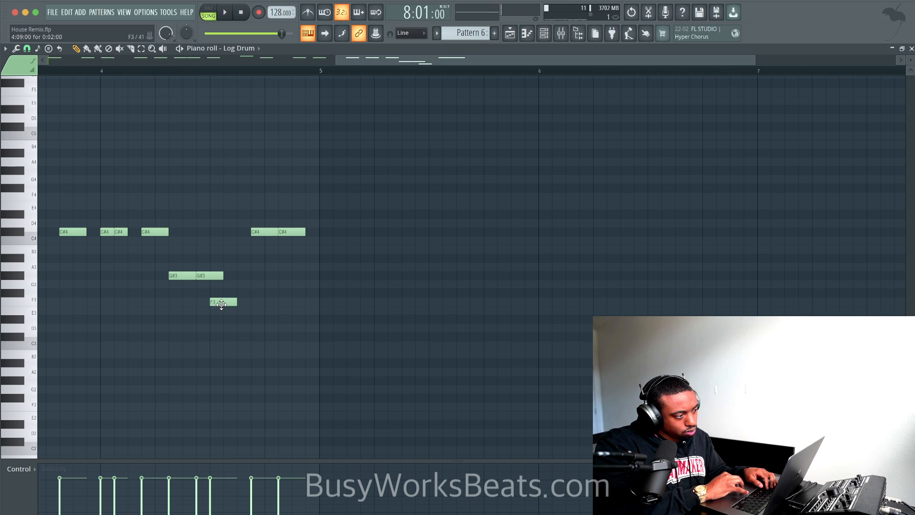
Raise the F3 at 4:09 to F#3, and replace the last two C#4 notes with two-step G#3 notes at 4:11, 4:13 and 4:15.
key(space)
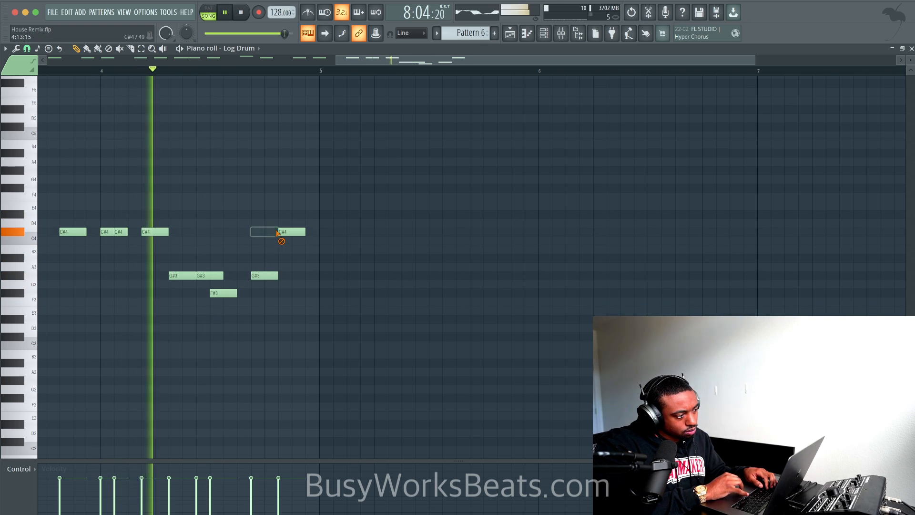
right_click(292, 231)
right_click(264, 232)
drag(259, 275, 246, 276)
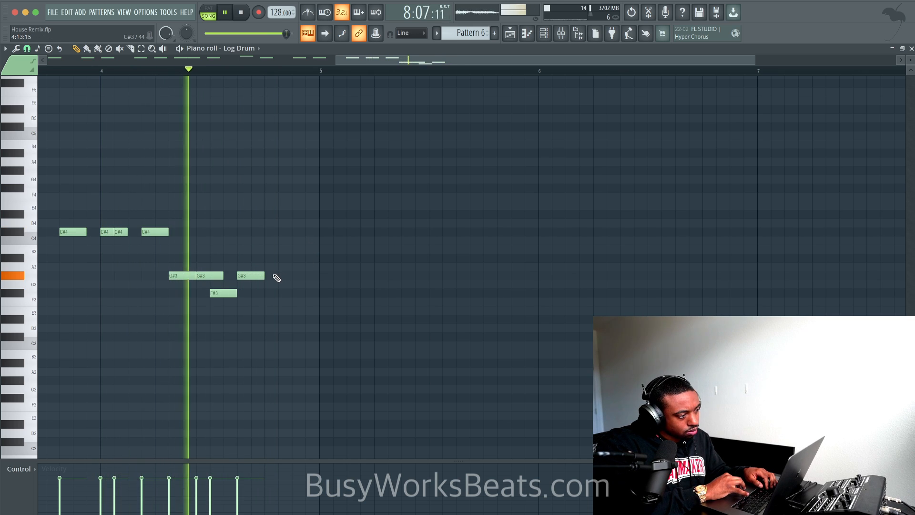
click(275, 275)
key(space)
click(294, 275)
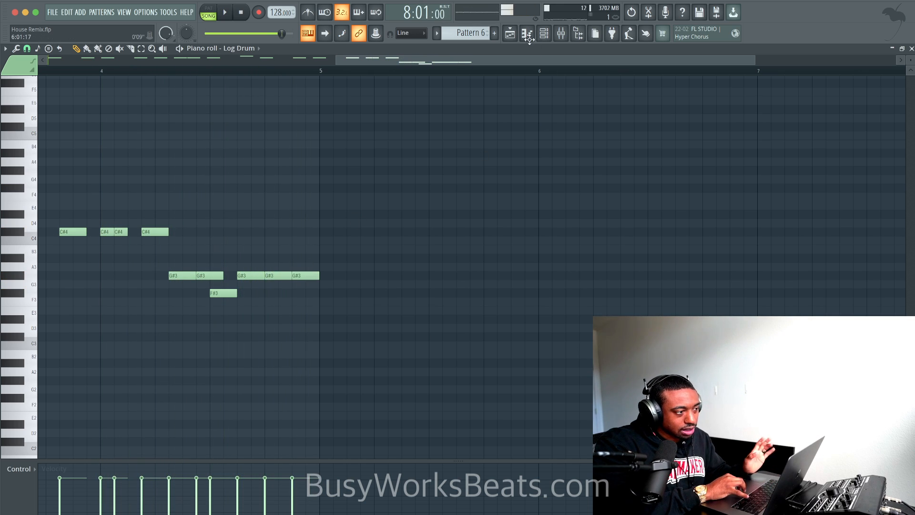
Return to the playlist, audition the arrangement from bar 5, and save the project.
click(527, 33)
key(space)
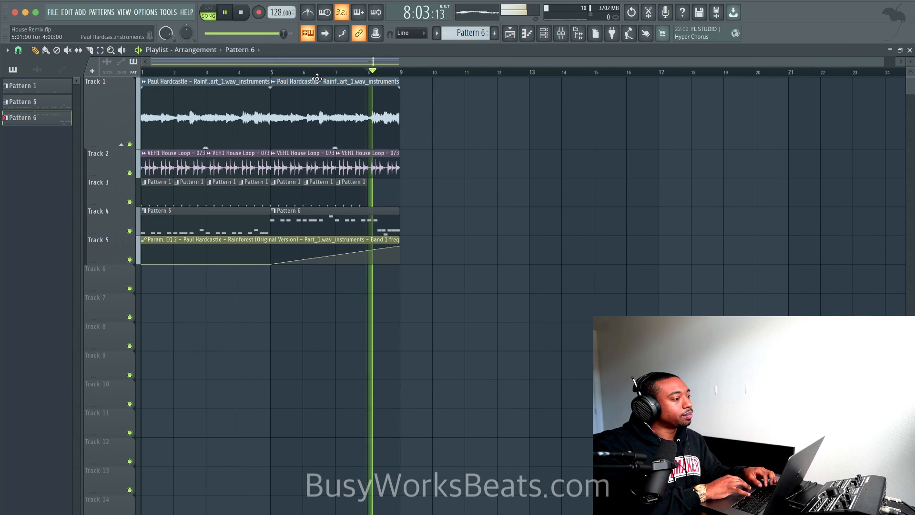
click(272, 72)
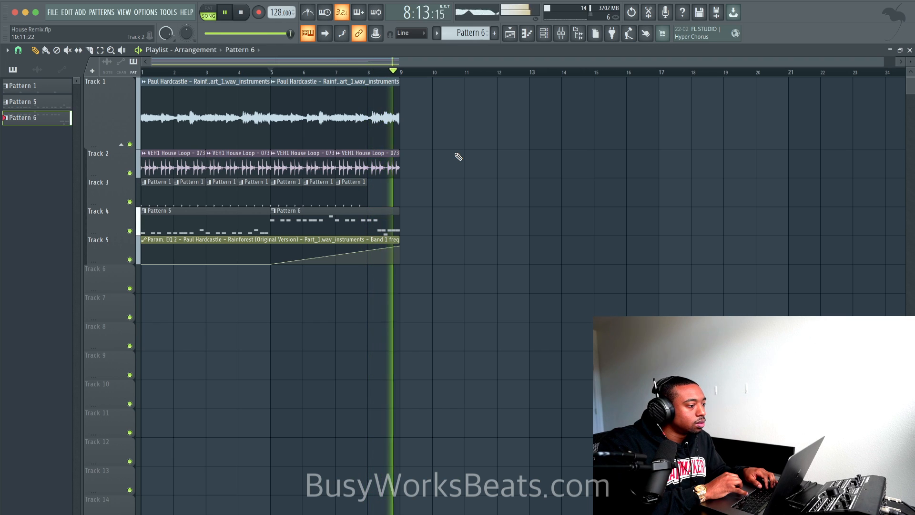
key(super+s)
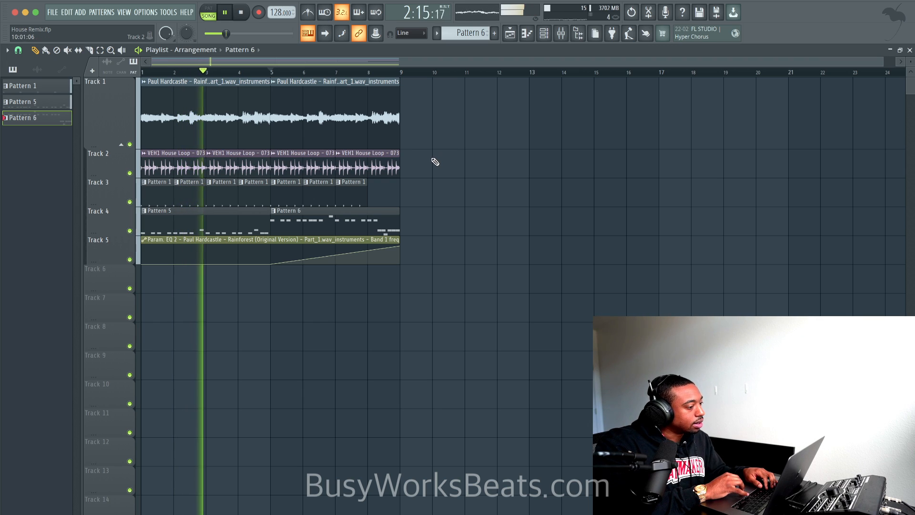
Inspect the swing and other channel settings of VEH1 Hard Kick - 003, and return to the playlist.
click(544, 34)
key(space)
click(122, 90)
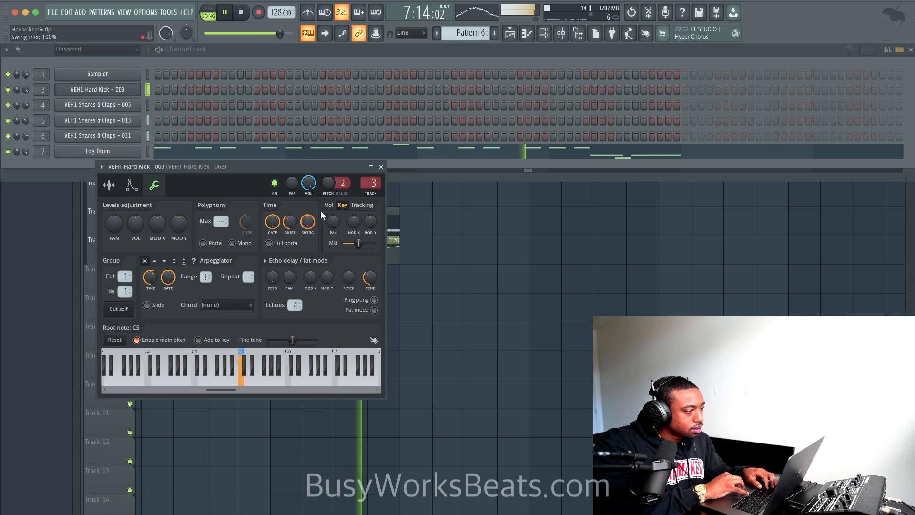
click(380, 166)
key(F6)
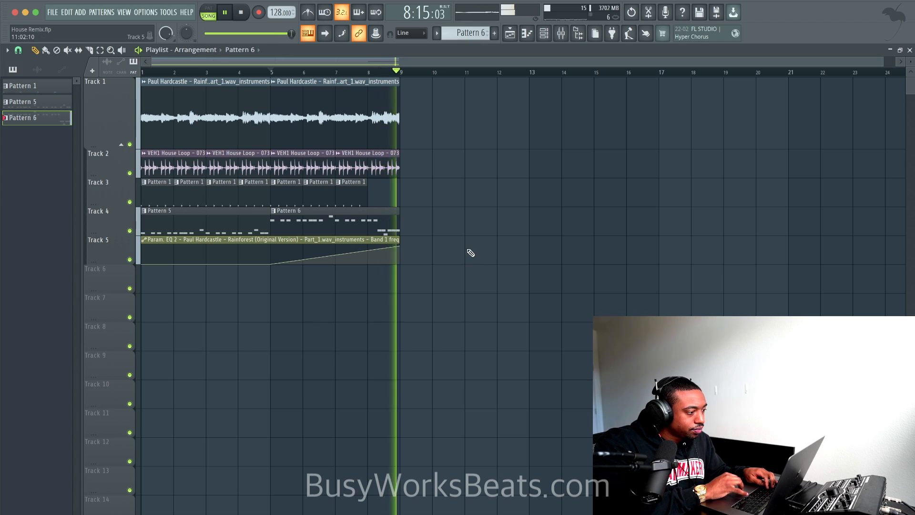
key(space)
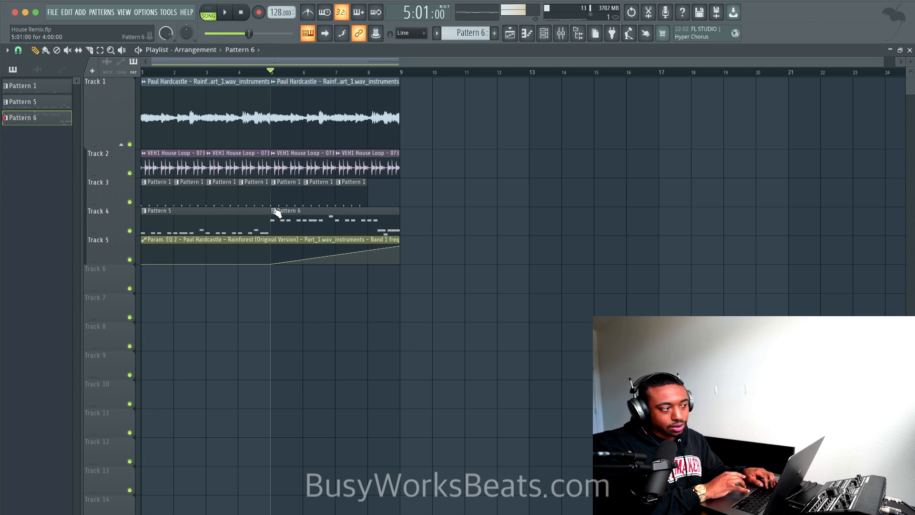
click(244, 14)
key(space)
right_click(185, 191)
right_click(165, 194)
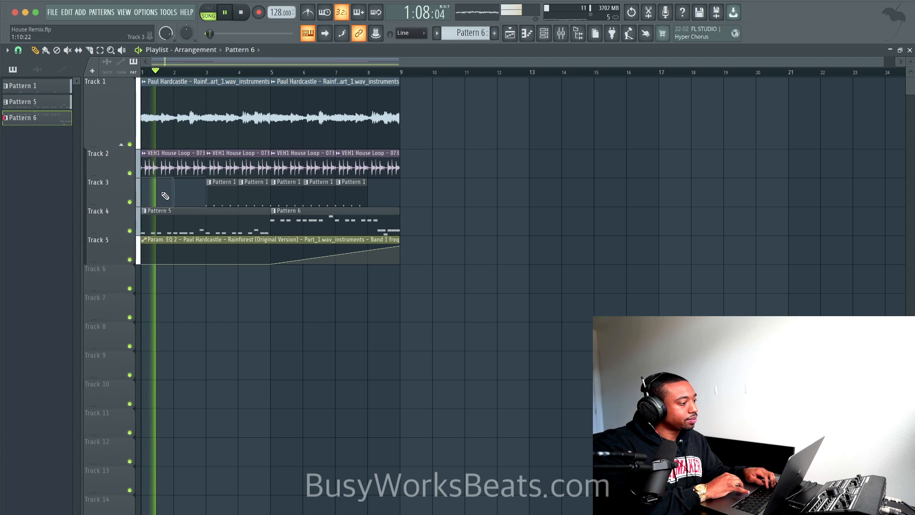
right_click(226, 194)
right_click(248, 195)
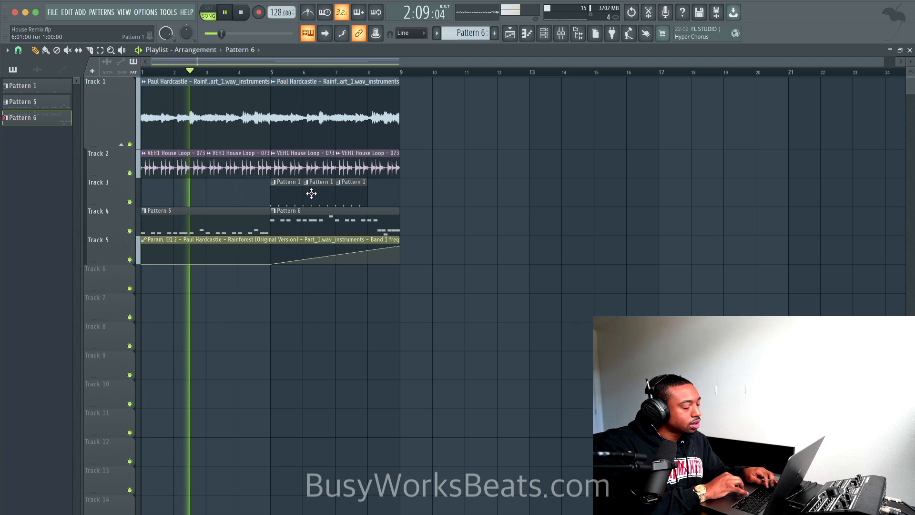
right_click(251, 221)
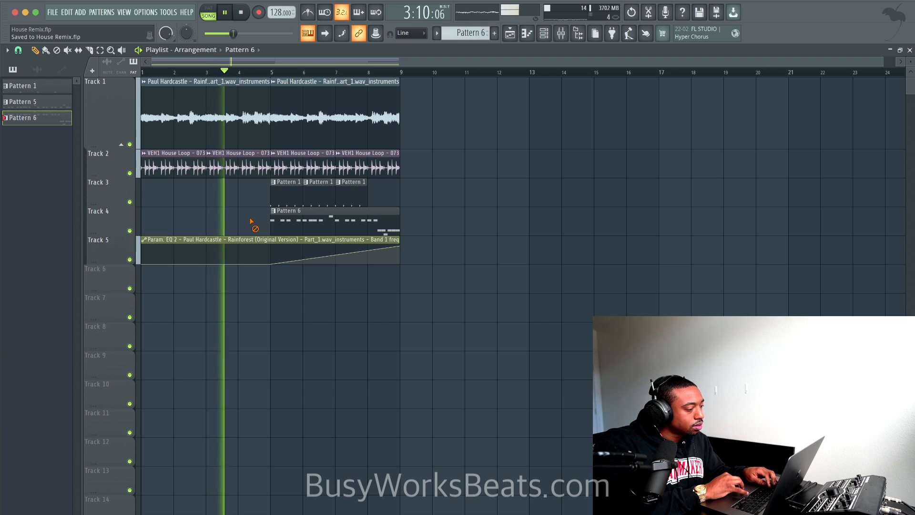
key(super+z)
key(space)
key(super+z)
key(super+z)
key(super+z)
key(super+z)
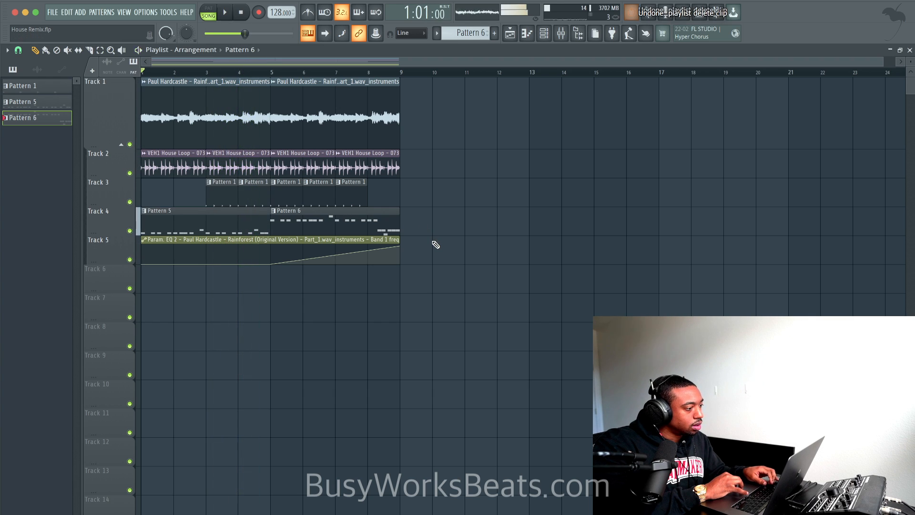
Duplicate the full eight-bar arrangement into bars 9 to 16, and delete the Pattern 1 and Pattern 5 clips from bars 1 to 4.
drag(446, 276, 408, 113)
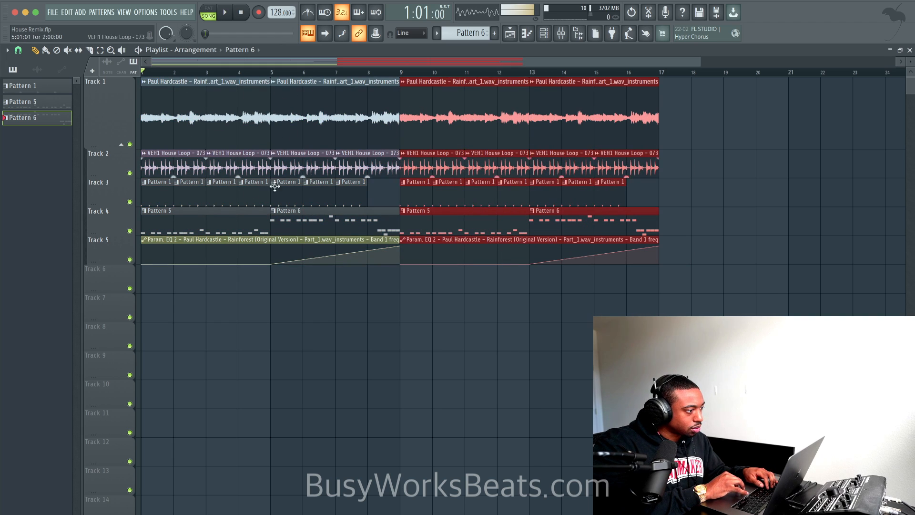
right_click(192, 222)
right_click(243, 201)
right_click(220, 203)
right_click(190, 201)
right_click(157, 197)
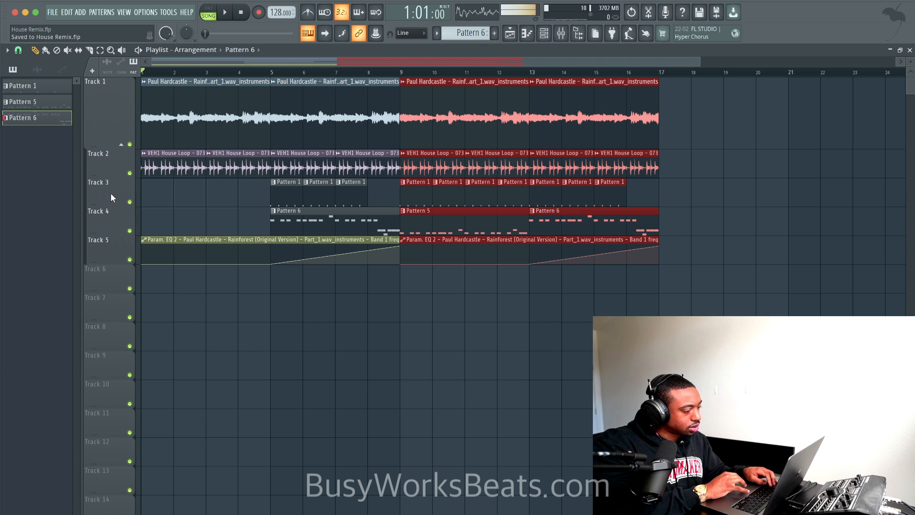
key(space)
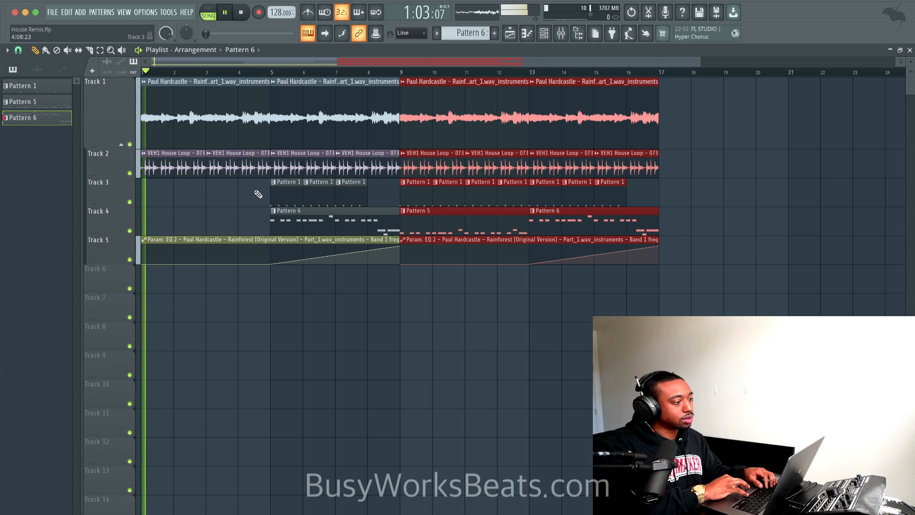
right_click(243, 197)
key(super+s)
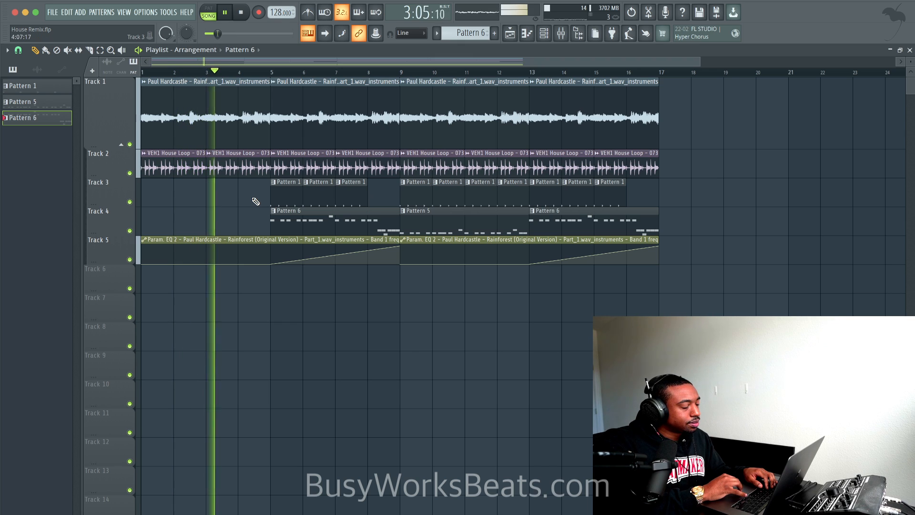
key(space)
Load Fruity Limiter in the first effect slot of the VEH1 House Loop - 073 mixer insert.
double_click(255, 162)
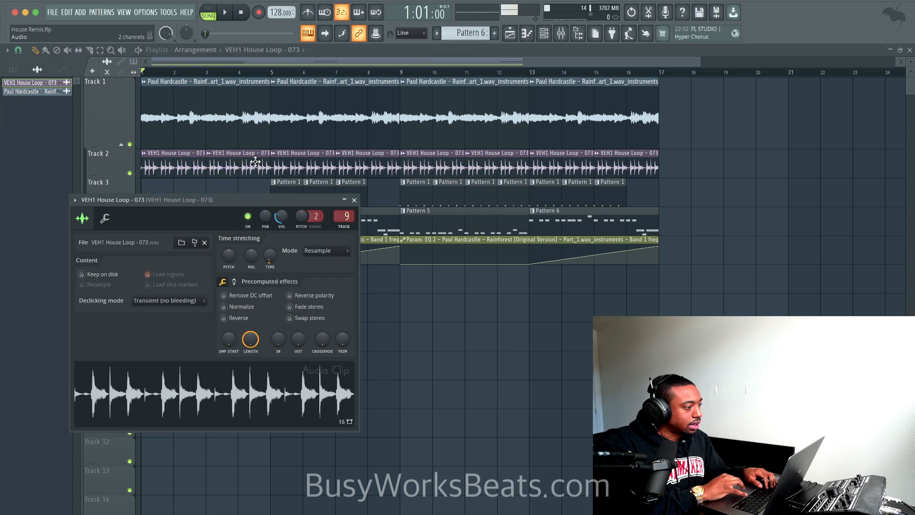
click(561, 34)
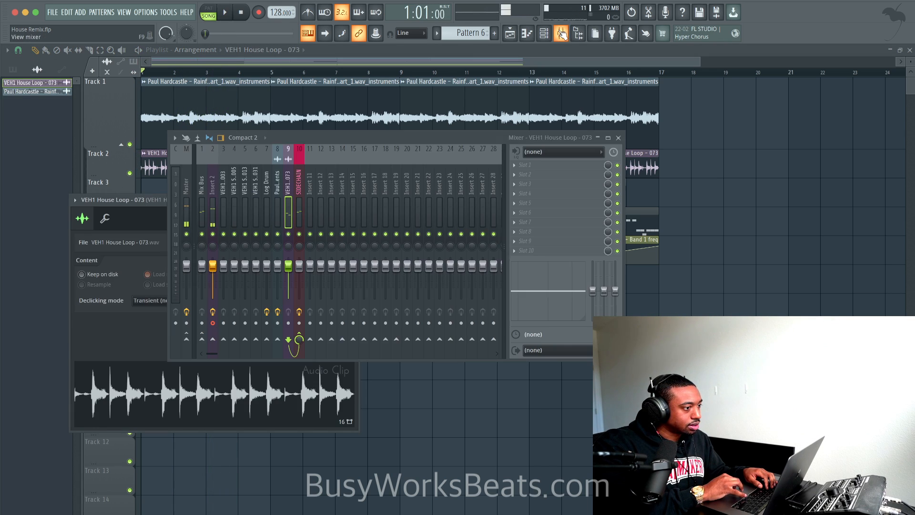
click(540, 171)
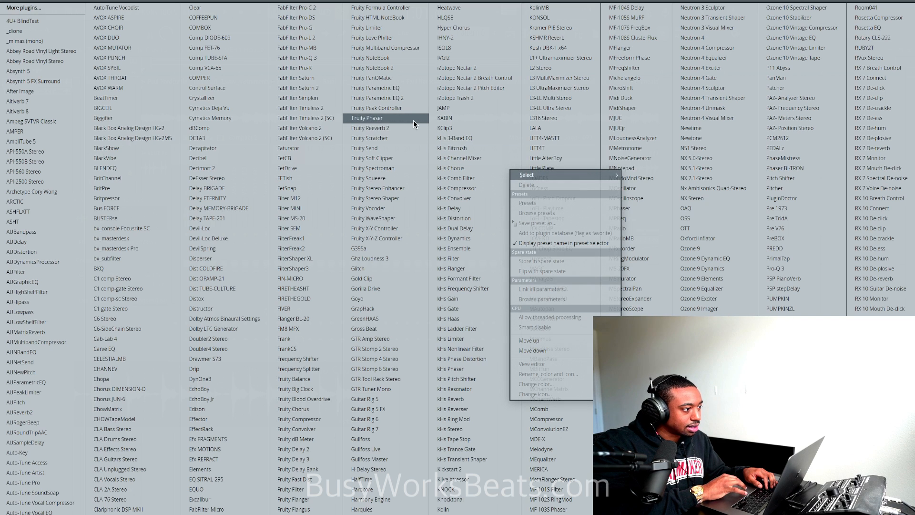
click(384, 27)
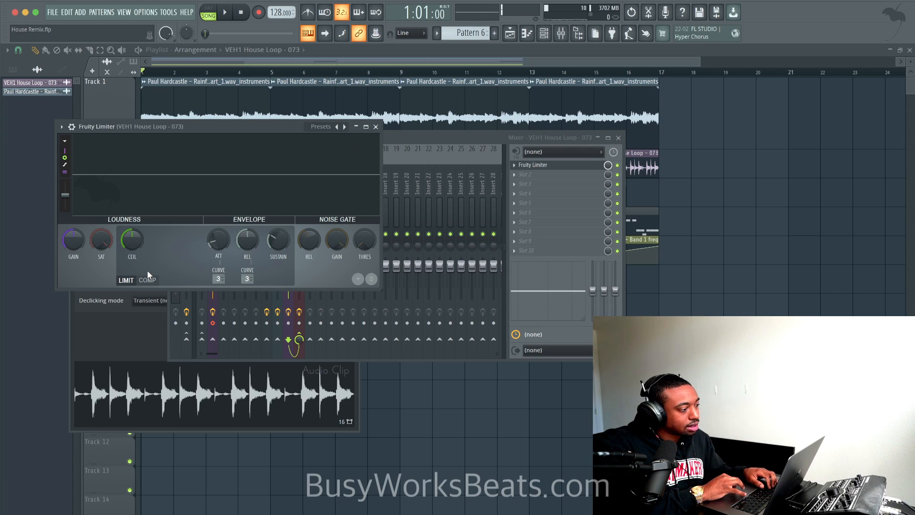
Lower the Fruity Limiter's ceiling to about -22.3 dB, auditioning the loop, and close the limiter and mixer.
key(space)
drag(132, 239, 132, 263)
key(space)
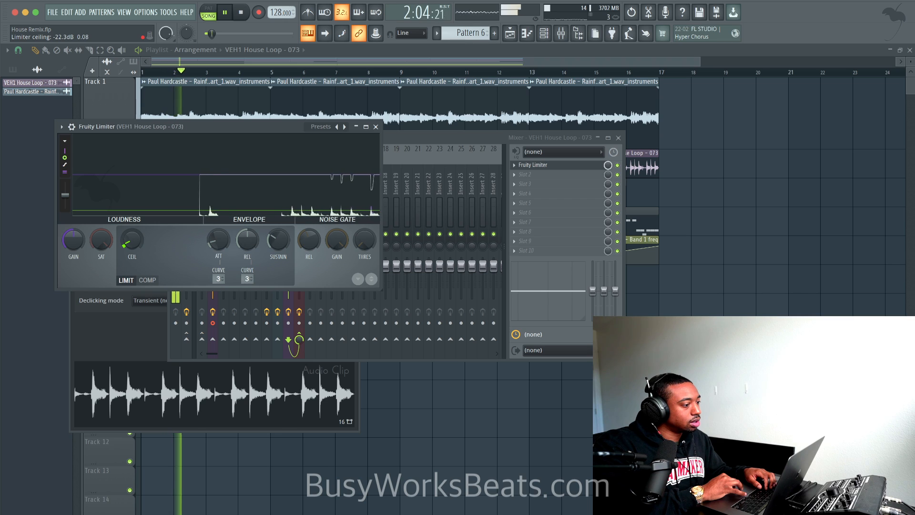
key(space)
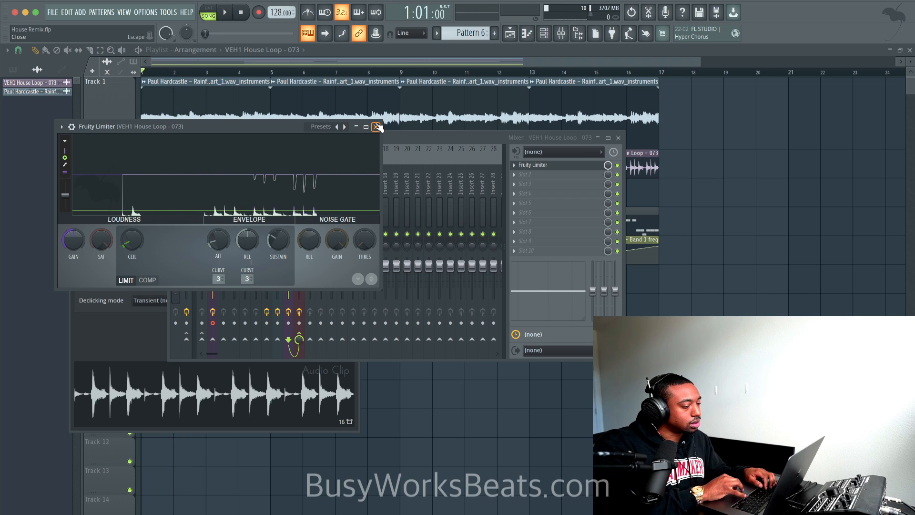
click(377, 126)
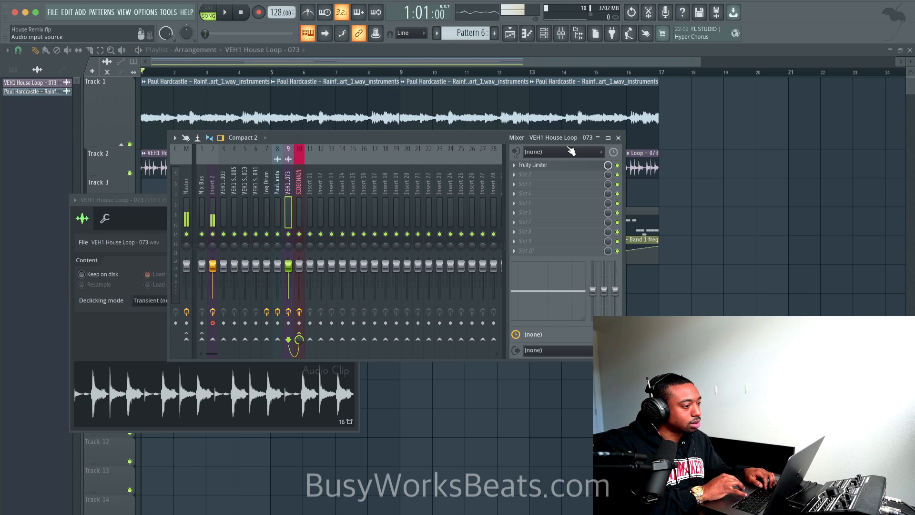
click(695, 207)
Slice the first VEH1 House Loop - 073 clip around the hit on beat 2 of bar 1, and remove that slice.
scroll(204, 170, up, 3)
key(space)
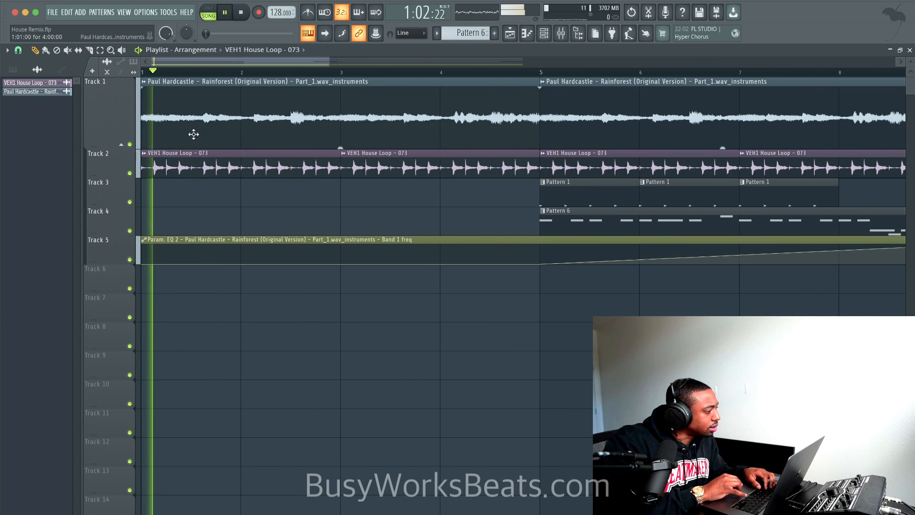
key(space)
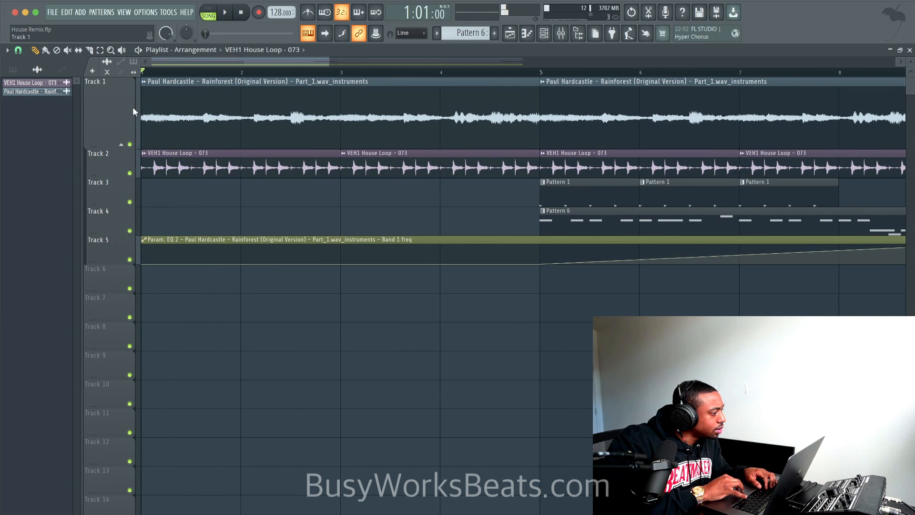
click(89, 50)
scroll(138, 148, up, 5)
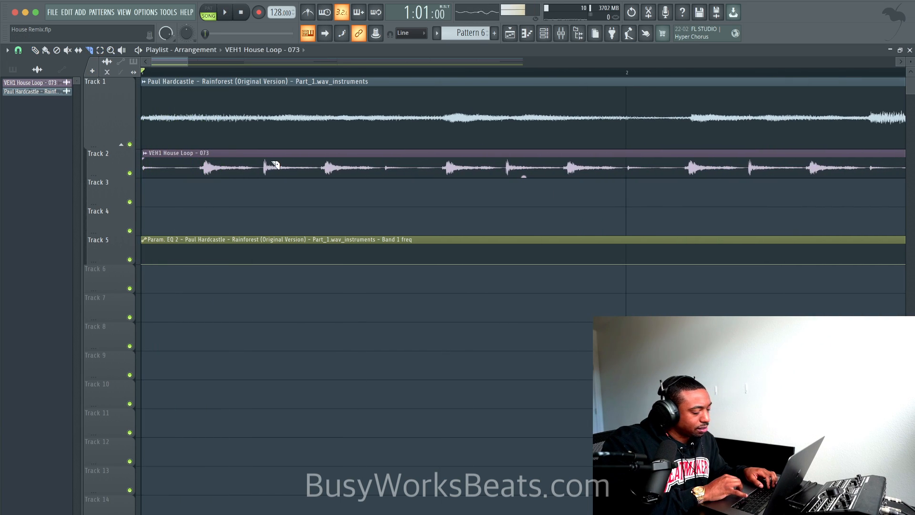
key(space)
key(space)
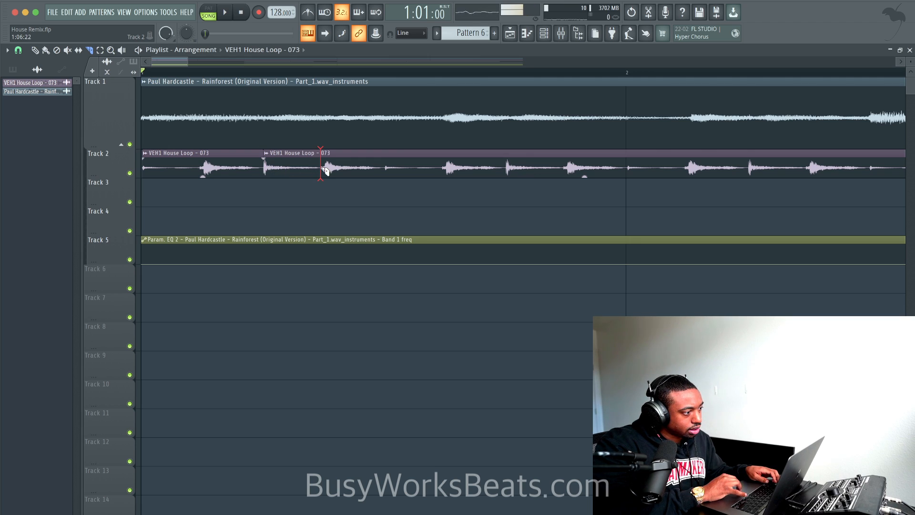
key(space)
scroll(350, 175, down, 1)
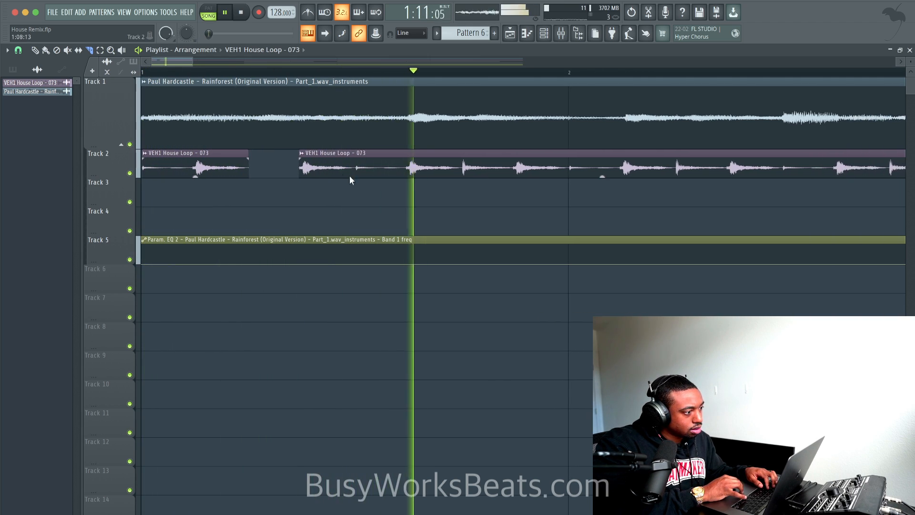
Slice out and remove the hit on beat 4 of bar 1 from the house loop, and audition the gaps.
key(space)
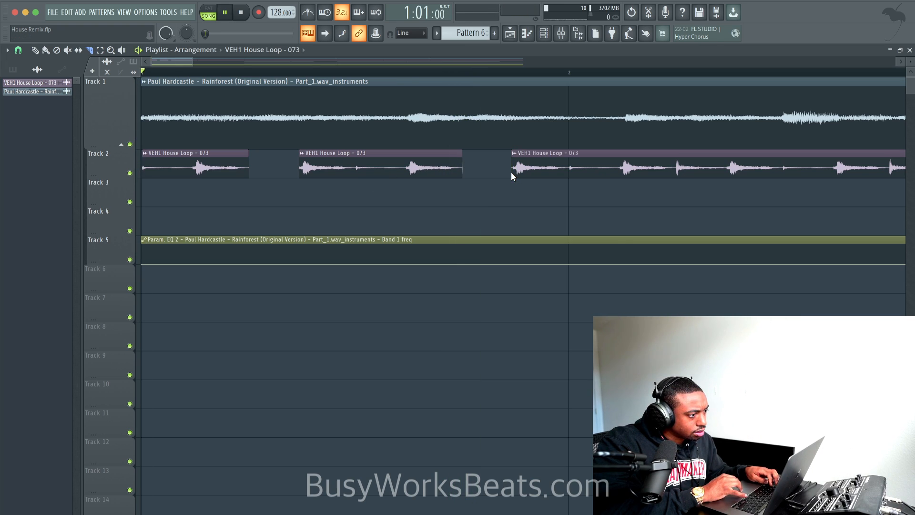
key(space)
scroll(511, 175, down, 2)
scroll(433, 162, down, 1)
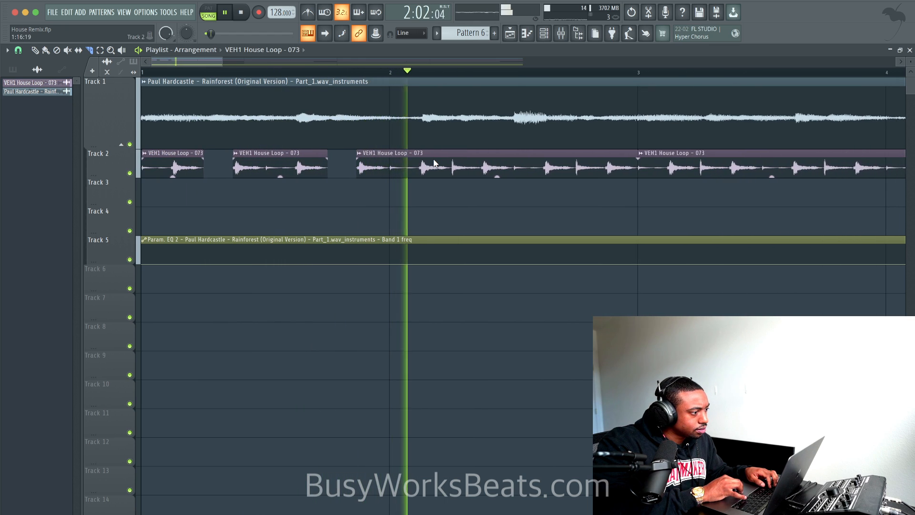
scroll(433, 159, down, 1)
key(space)
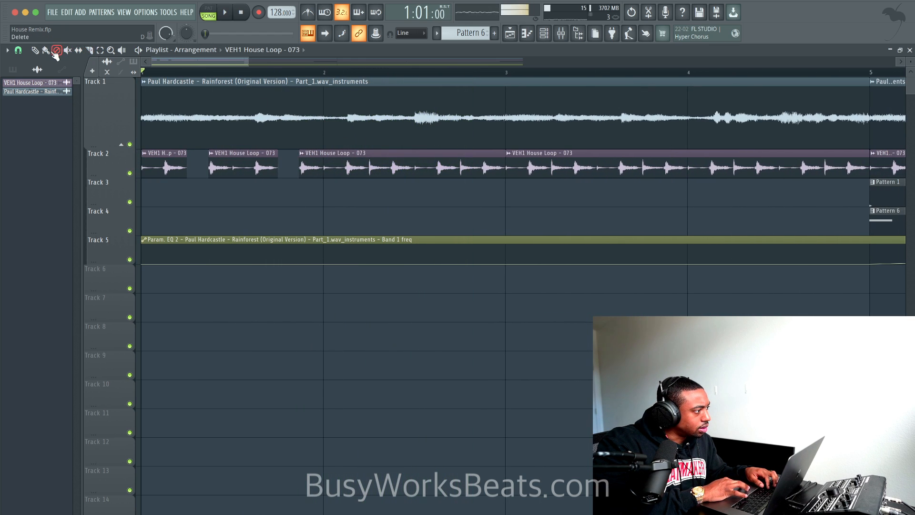
Delete all VEH1 House Loop - 073 clips on Track 2 from bar 3 to the end.
scroll(253, 129, down, 5)
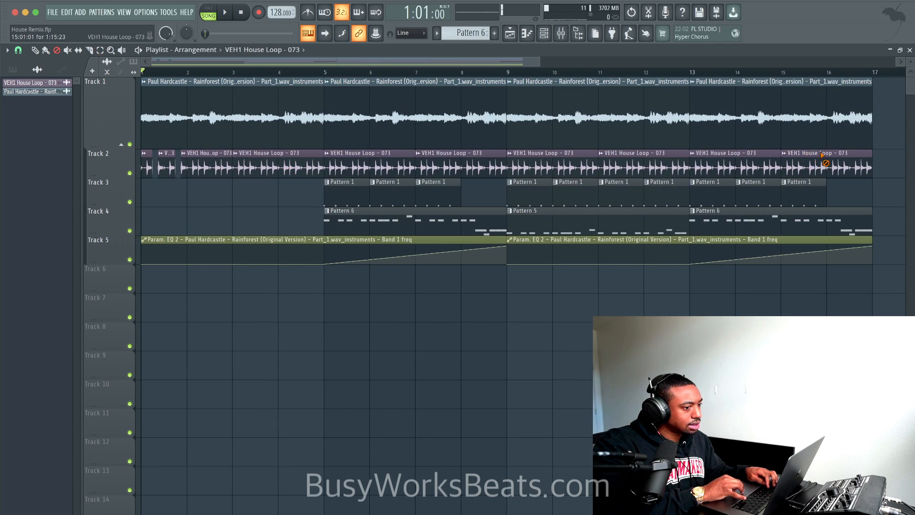
mouse_move(822, 155)
mouse_down()
mouse_move(561, 186)
mouse_move(547, 177)
mouse_up()
key(ctrl+z)
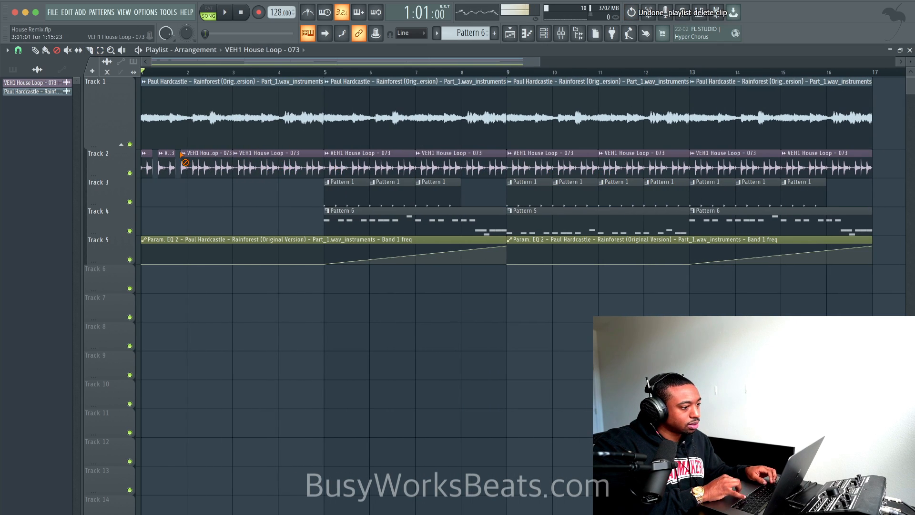
drag(272, 165, 822, 180)
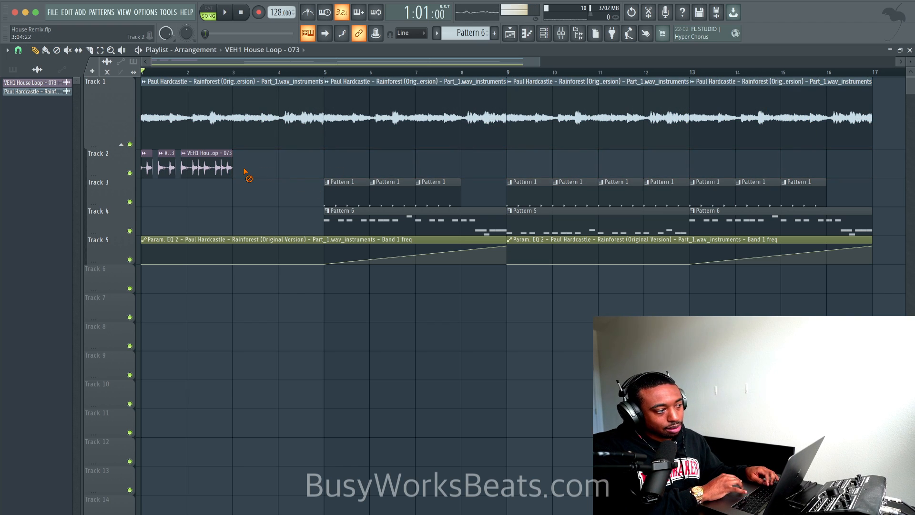
Remove the VEH1 House Loop - 073 clip running to bar 3 on Track 2, and try duplicating the two remaining slices.
right_click(223, 171)
drag(224, 171, 122, 170)
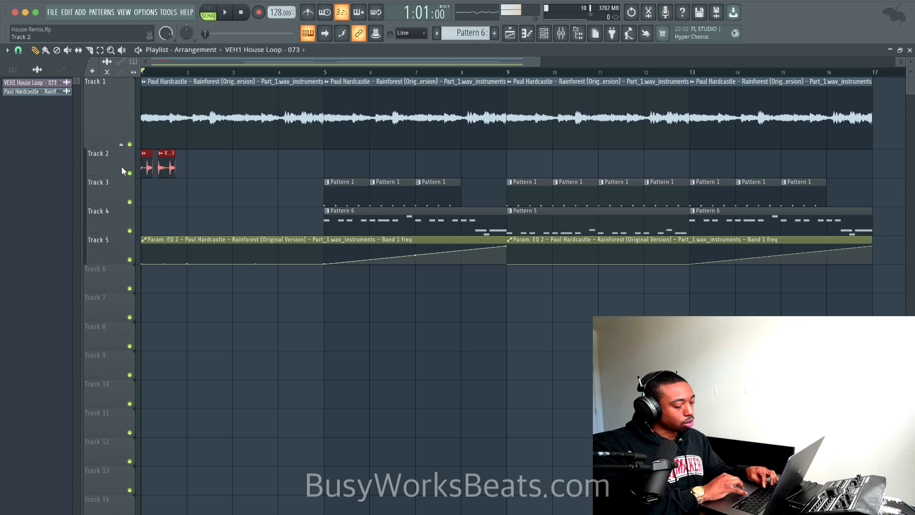
scroll(180, 185, up, 5)
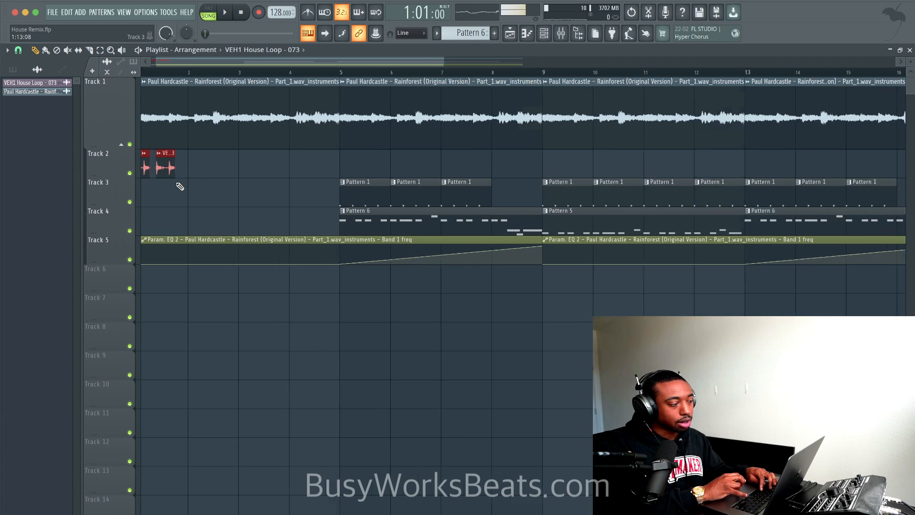
key(ctrl+b)
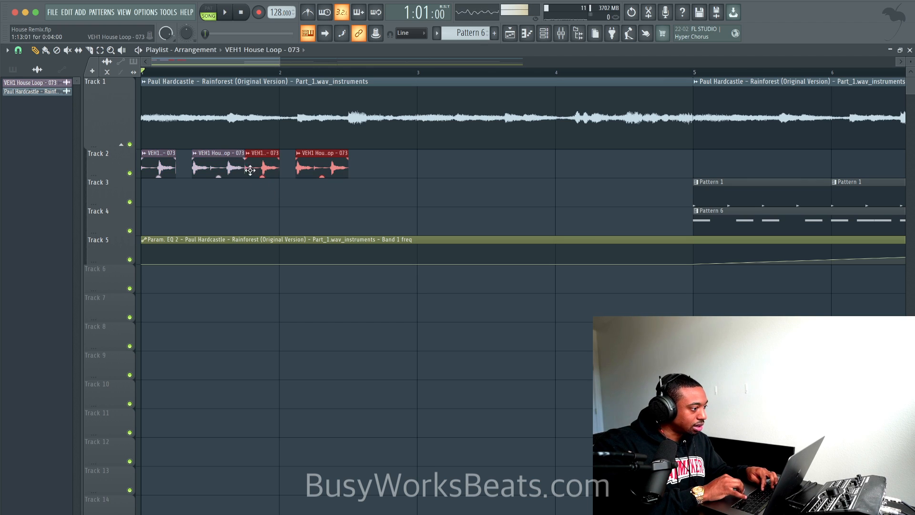
right_click(262, 163)
drag(276, 176, 144, 183)
scroll(157, 167, down, 3)
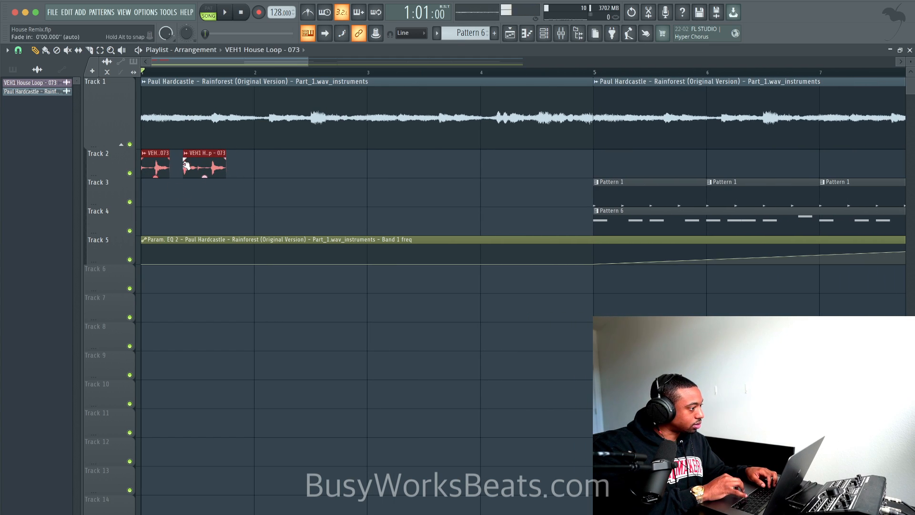
Duplicate bar 1's two house loop slices in bar alignment until they fill the first four bars of Track 2.
drag(238, 186, 198, 163)
scroll(152, 164, down, 5)
drag(286, 181, 147, 167)
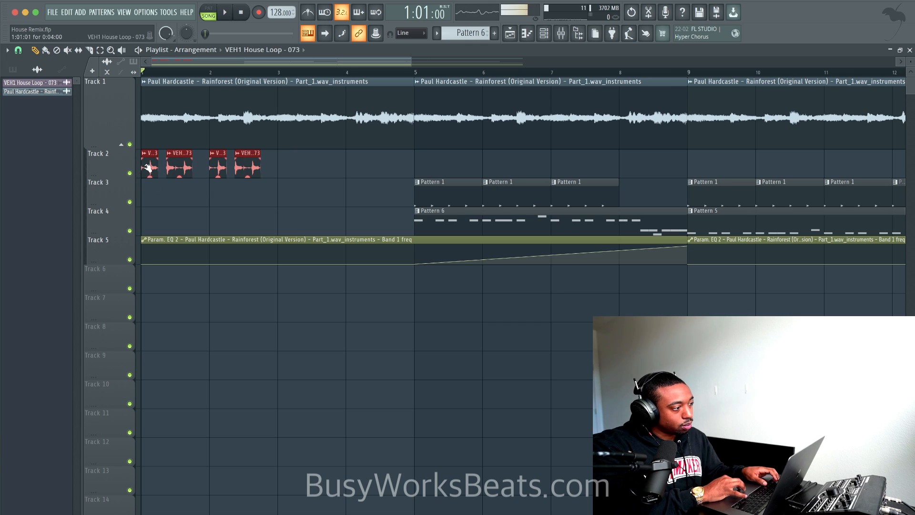
key(ctrl+b)
scroll(148, 163, down, 3)
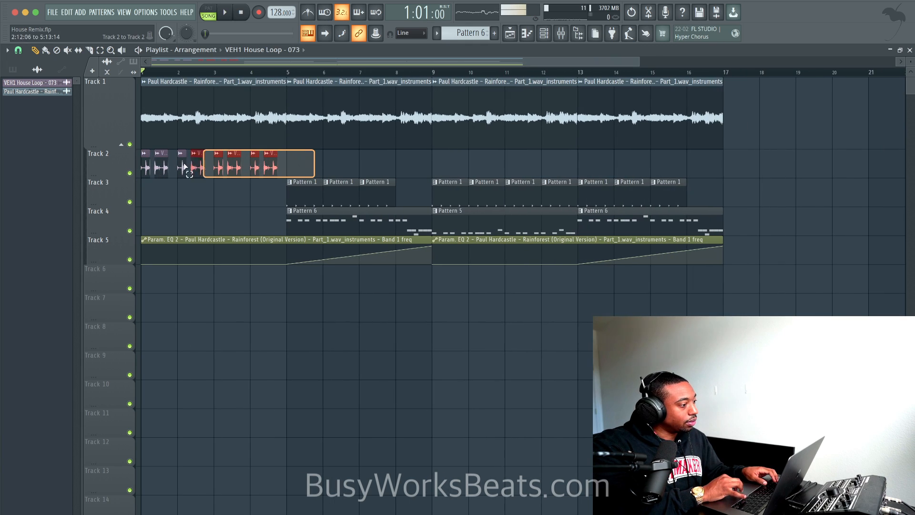
Repeat the four-bar group of house loop slices along Track 2 until it reaches the end of bar 16.
drag(162, 164, 319, 164)
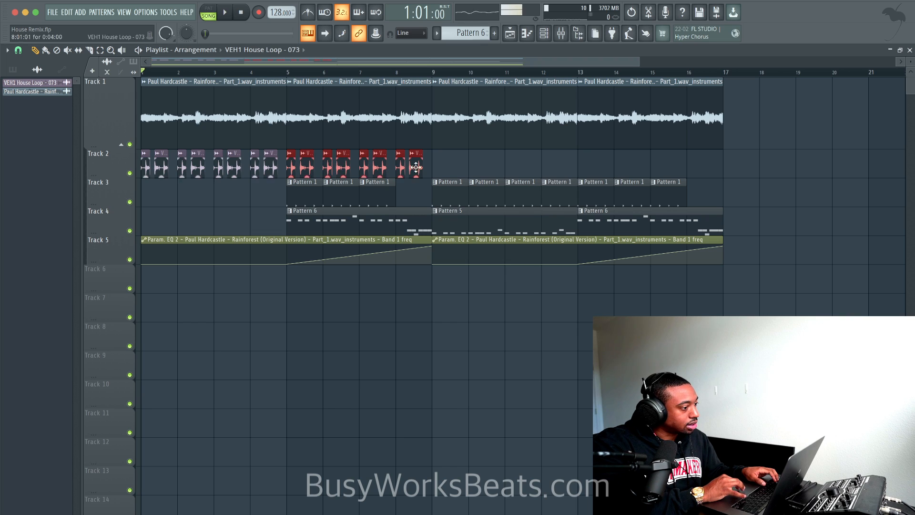
drag(440, 177, 235, 166)
scroll(265, 163, up, 2)
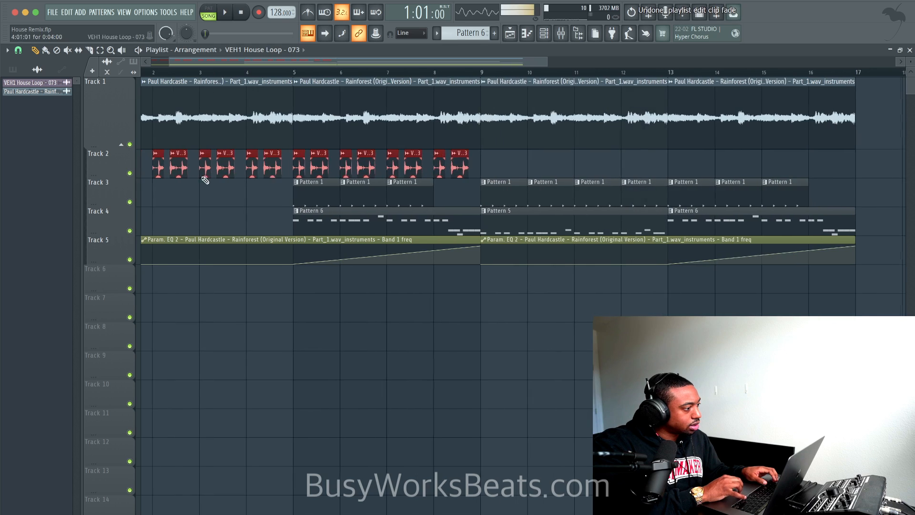
key(ctrl+z)
key(ctrl+b)
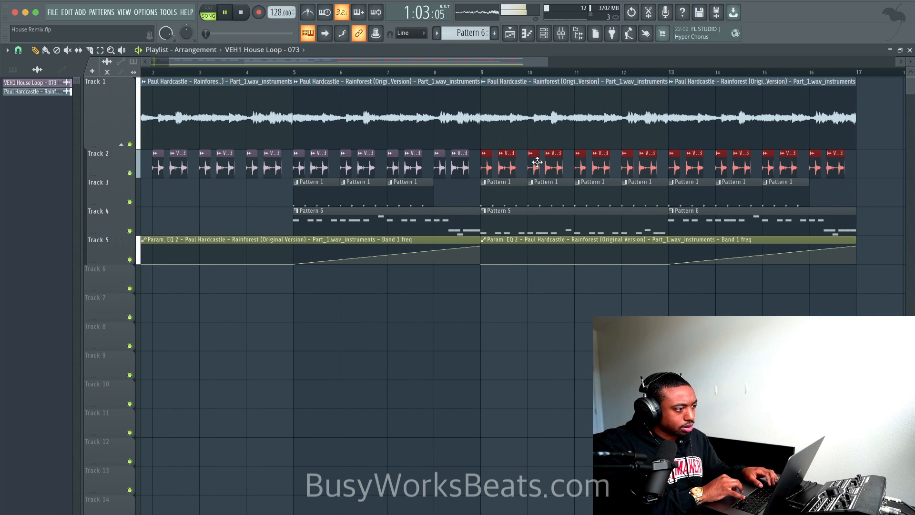
Audition the duplicated house loop slices with the sample from the start of the arrangement.
scroll(484, 279, down, 3)
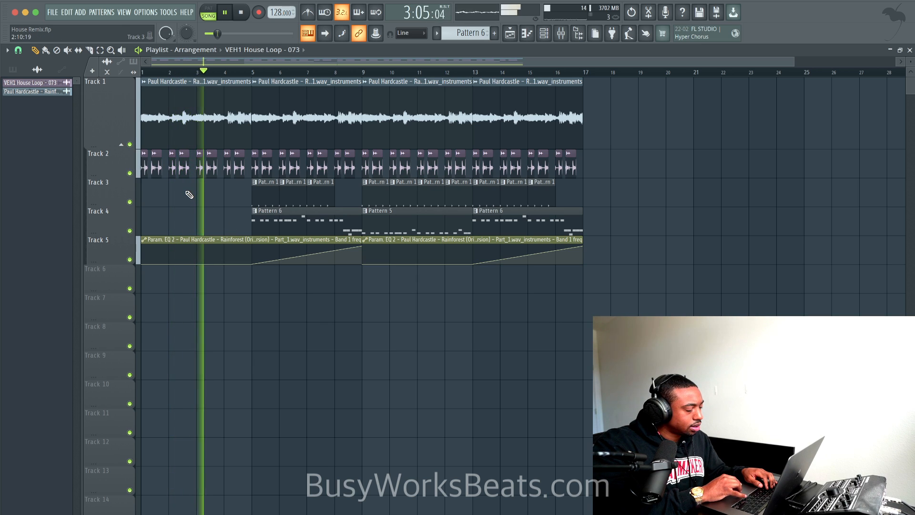
scroll(186, 194, up, 3)
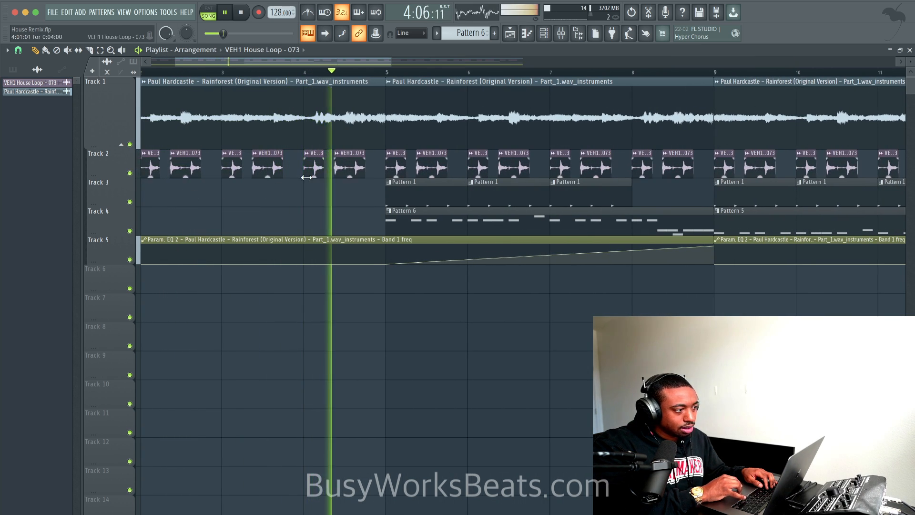
key(space)
scroll(208, 196, left, 2)
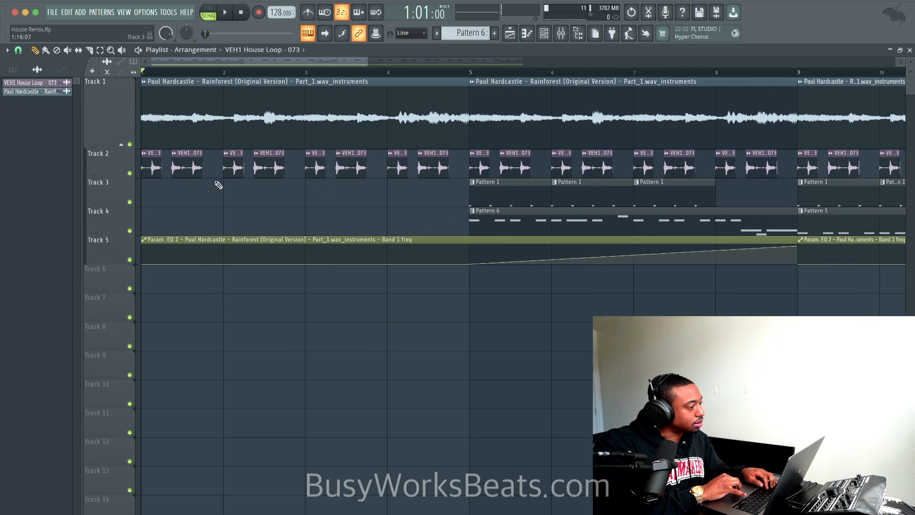
key(space)
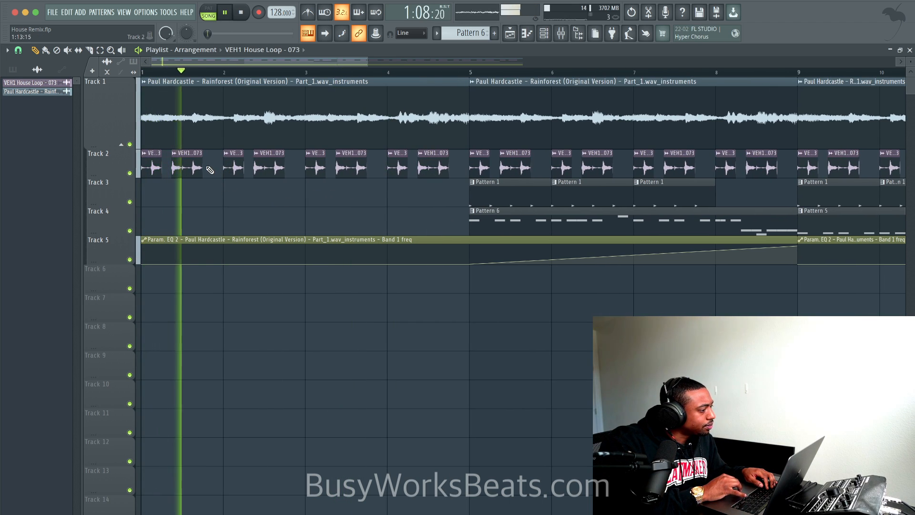
Extend bar 1's second house loop slice to bar 2, slice it around the beat 4 hit, and remove that hit.
key(space)
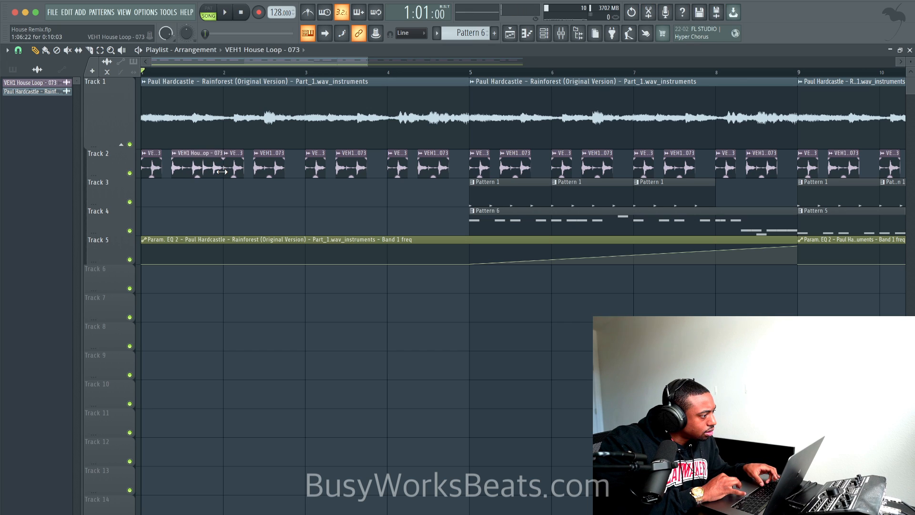
key(space)
scroll(187, 143, up, 3)
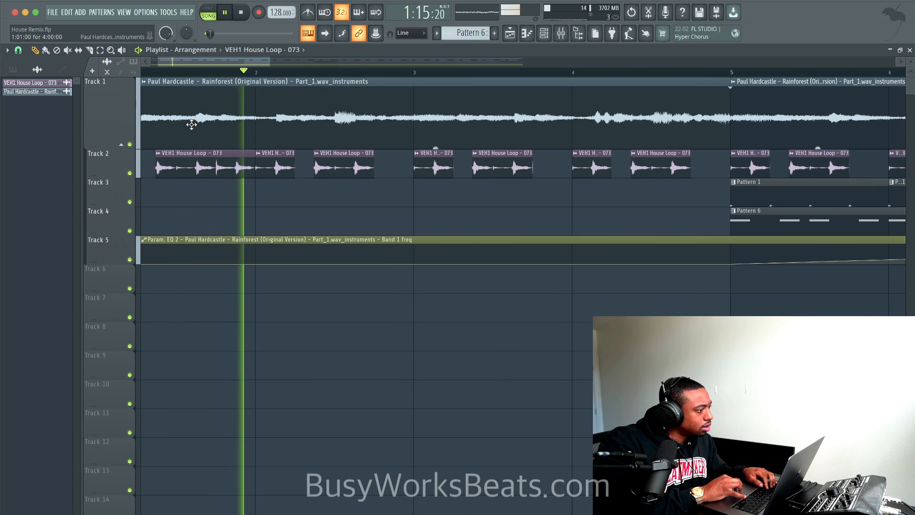
key(space)
scroll(221, 179, up, 3)
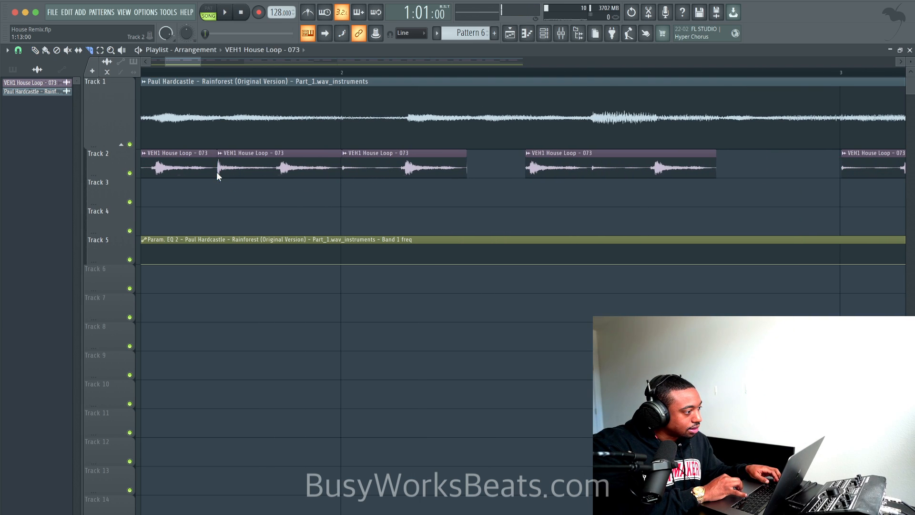
right_click(277, 172)
scroll(275, 170, down, 3)
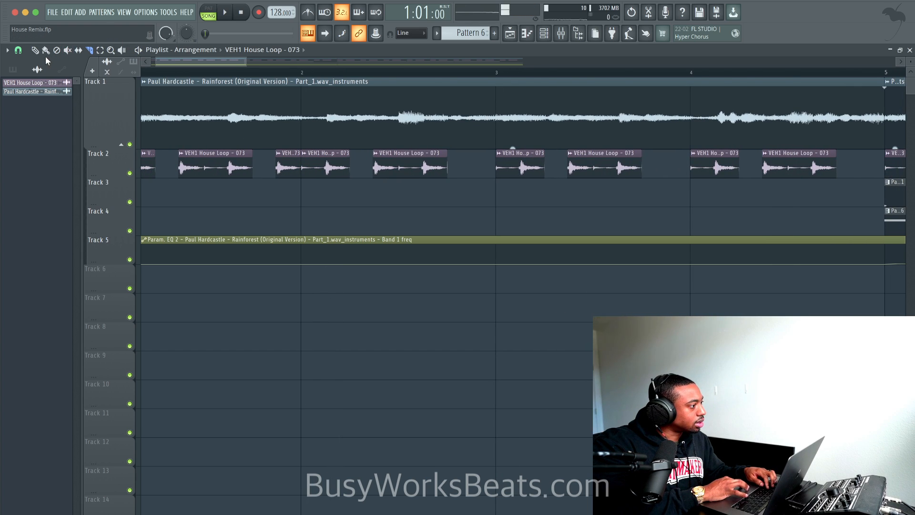
Delete all house loop slices on Track 2 from bar 2 to the end of the arrangement.
scroll(139, 117, down, 5)
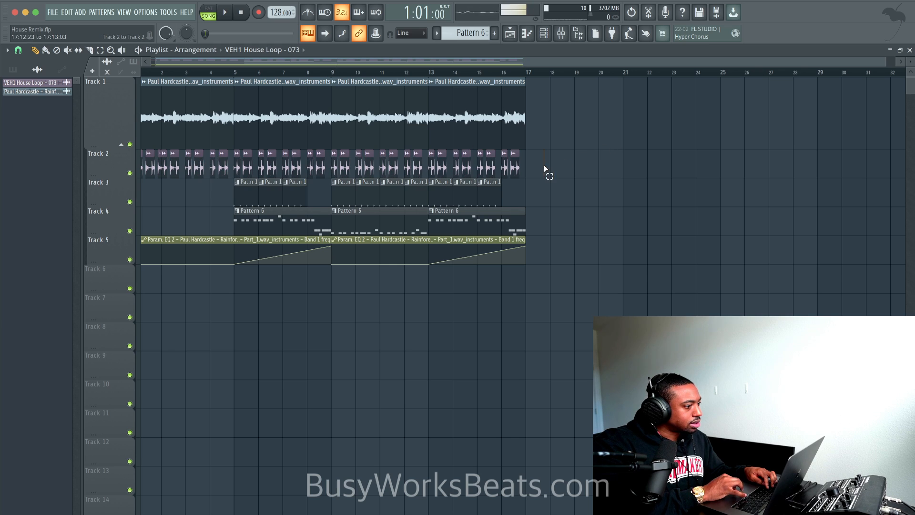
drag(544, 168, 164, 159)
key(Delete)
Duplicate the re-edited bar 1 house loop slices along Track 2 through the end of bar 16.
scroll(166, 178, up, 4)
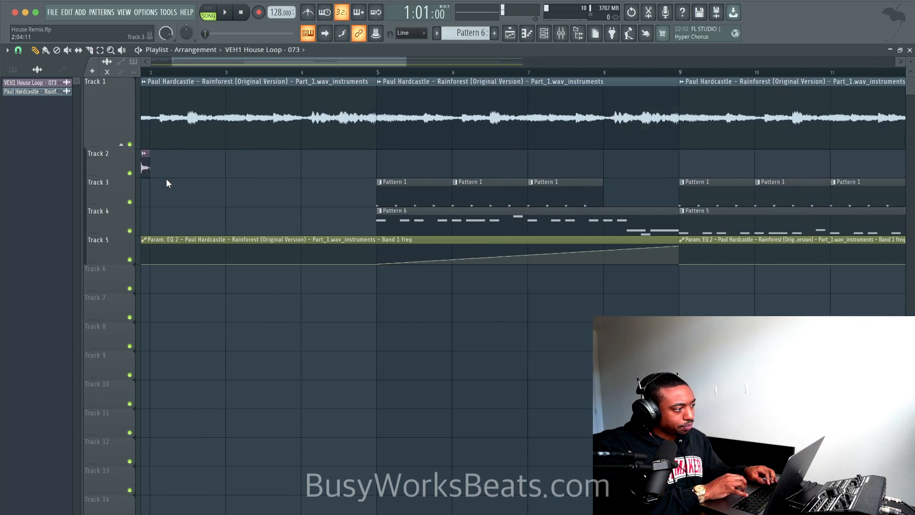
scroll(166, 180, left, 2)
scroll(166, 180, down, 1)
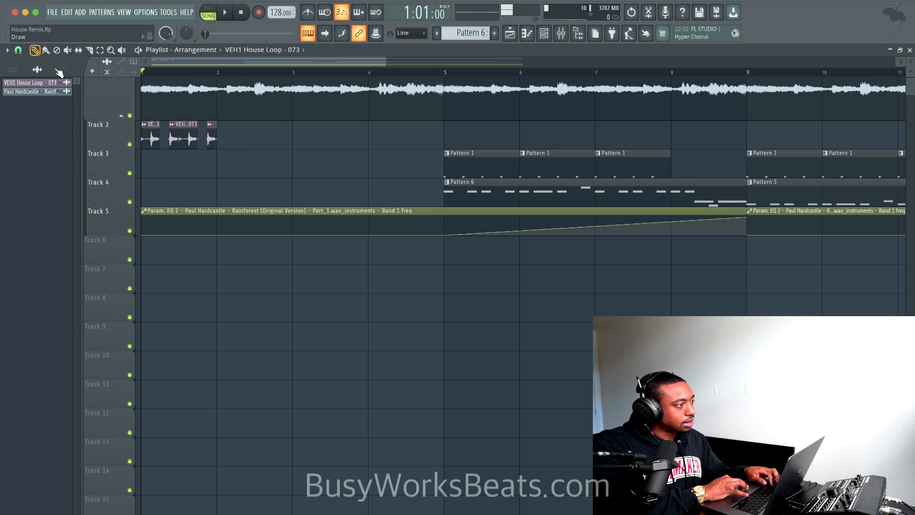
mouse_move(246, 139)
mouse_down()
mouse_move(139, 148)
mouse_move(204, 141)
mouse_move(123, 139)
mouse_move(269, 138)
mouse_move(231, 139)
mouse_up()
scroll(140, 148, down, 2)
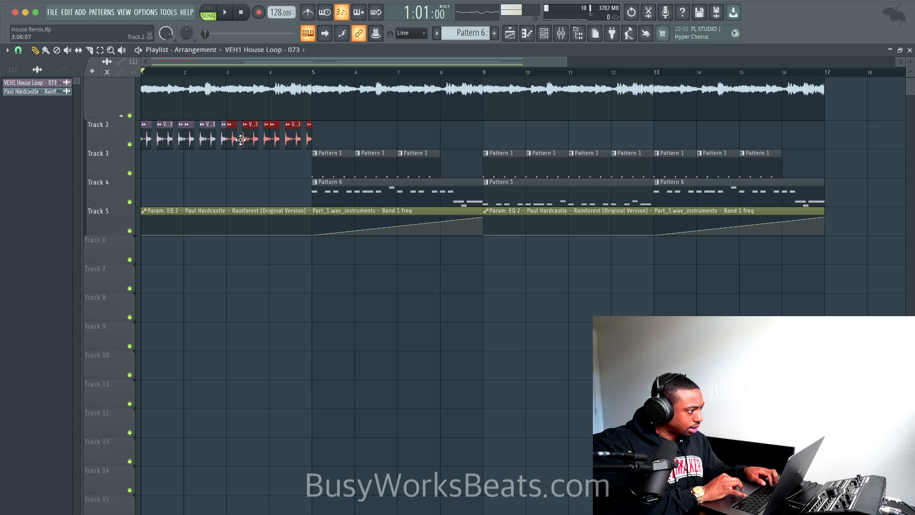
drag(148, 138, 319, 140)
mouse_move(521, 138)
mouse_down()
mouse_move(143, 138)
mouse_move(488, 126)
mouse_up()
Play the arrangement from the start to check the new house loop, and save the project.
key(space)
right_click(489, 282)
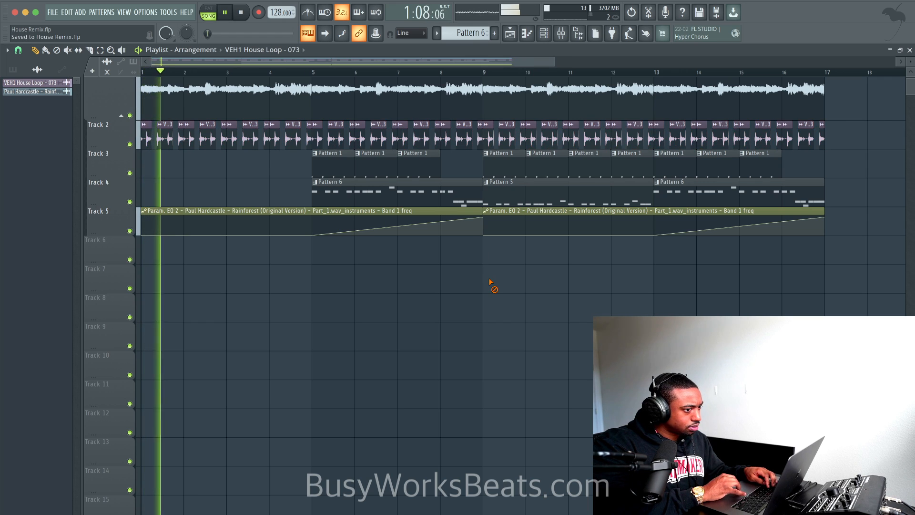
key(super+s)
scroll(489, 282, down, 1)
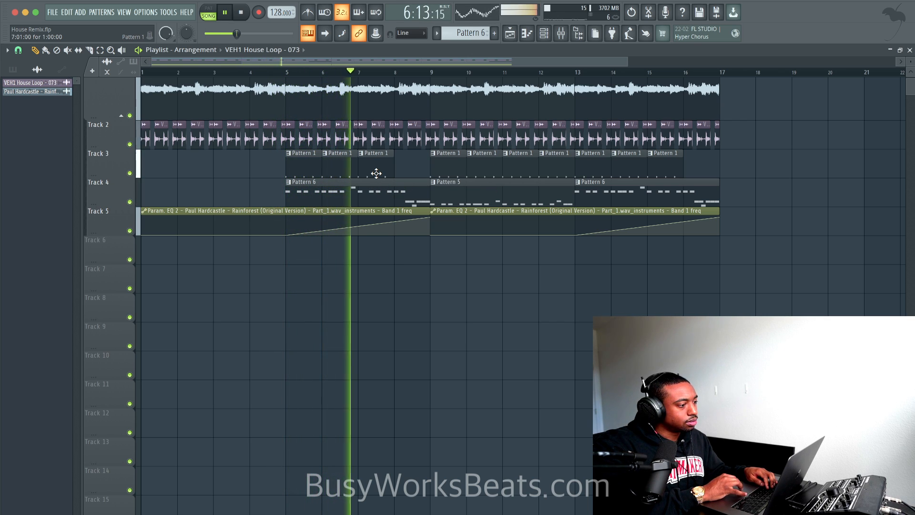
key(space)
Trim the start of the first Pattern 6 clip on Track 4 to bar 8, and audition the arrangement.
drag(286, 193, 384, 194)
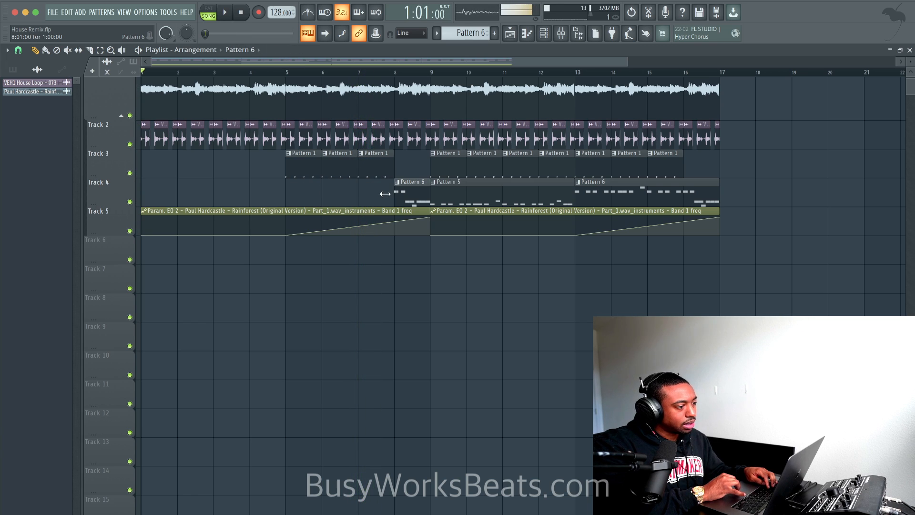
key(space)
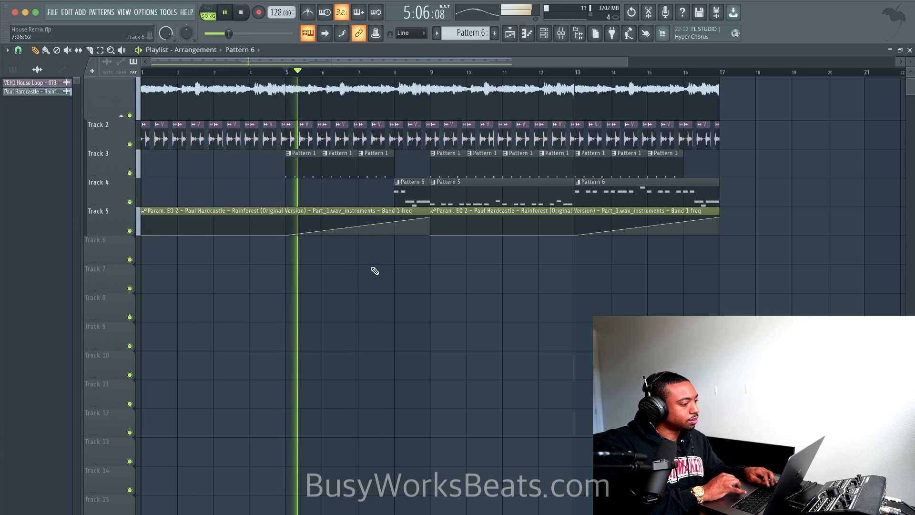
scroll(380, 259, up, 1)
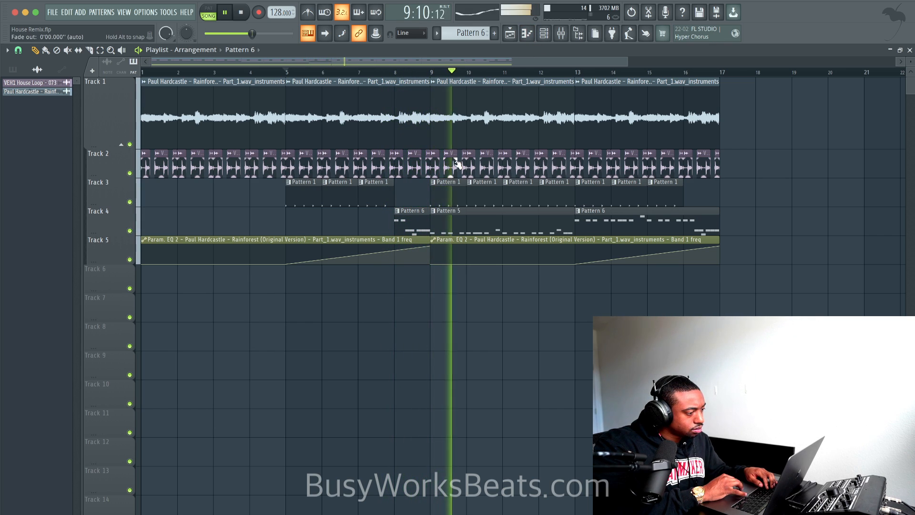
Try removing the Pattern 1 clips from bars 9 to 11 on Track 3 during playback.
right_click(453, 195)
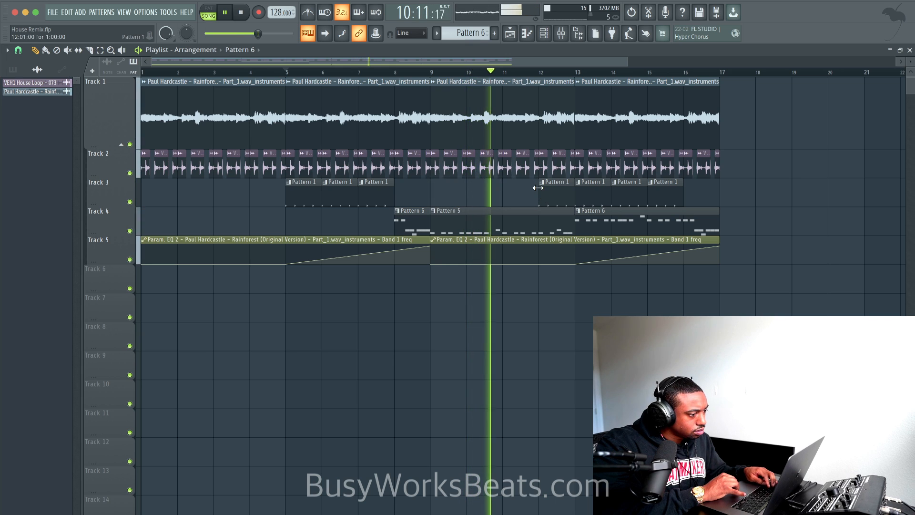
key(ctrl+z)
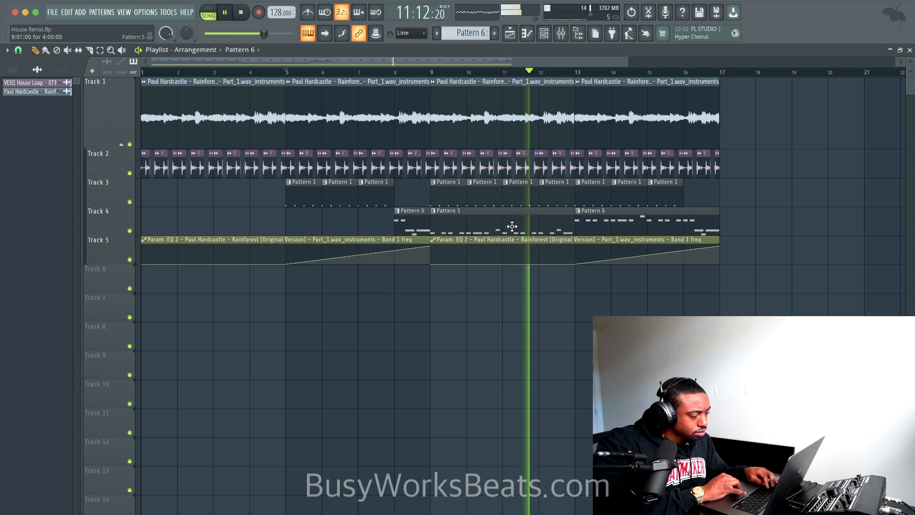
scroll(544, 211, down, 2)
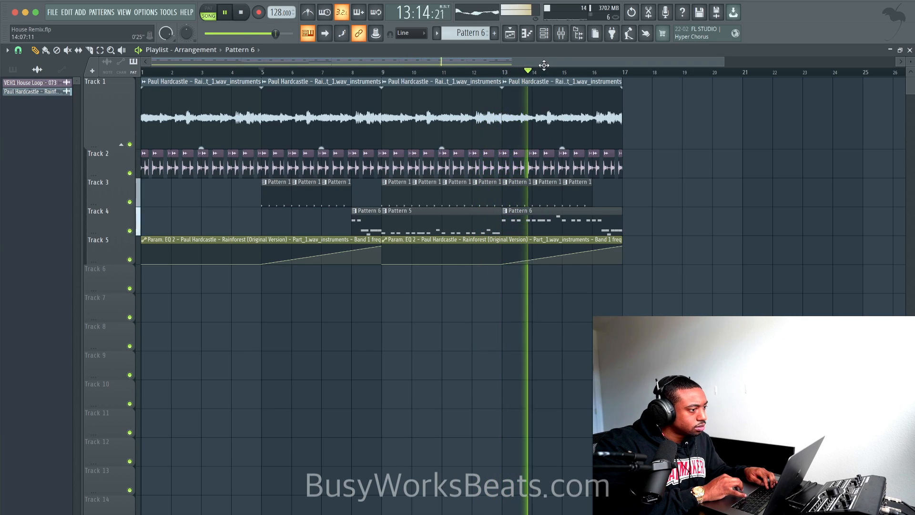
Slightly lower a track's level in the mixer during playback, and check the audio channels in the channel rack.
key(F9)
drag(267, 265, 266, 273)
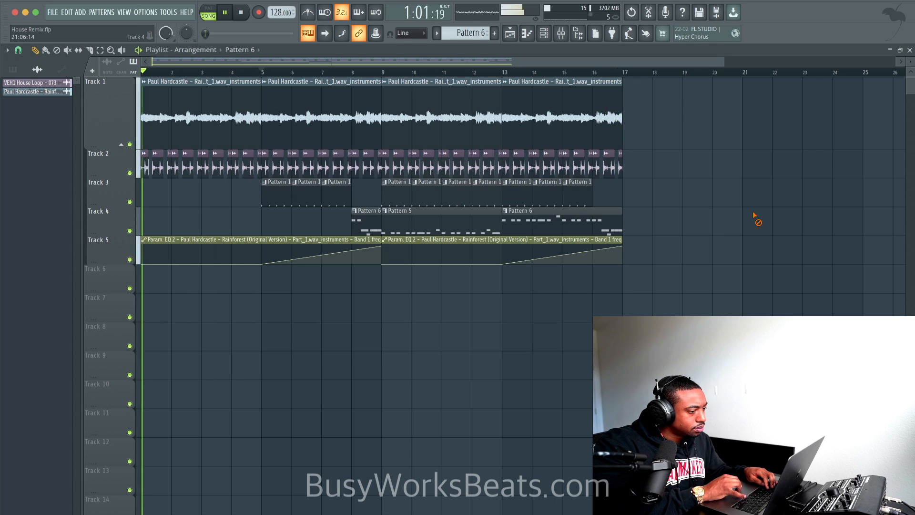
key(F9)
key(F6)
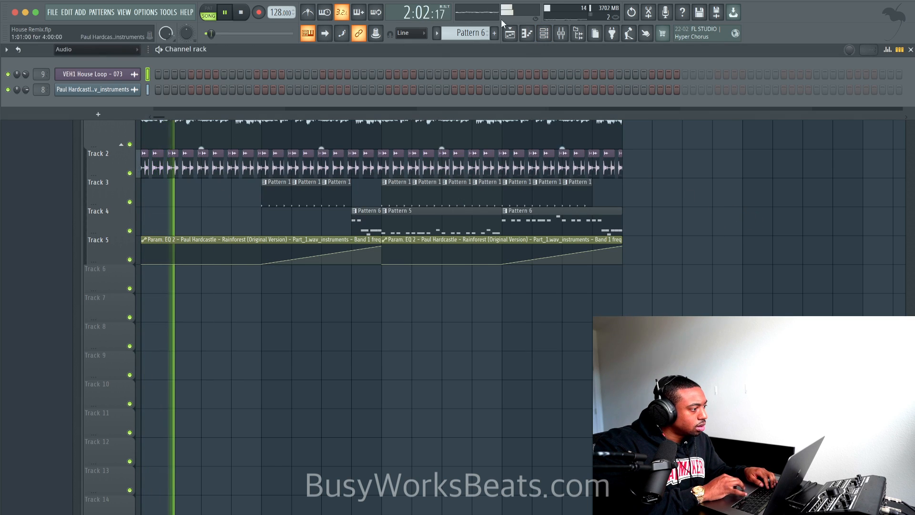
key(F9)
click(213, 234)
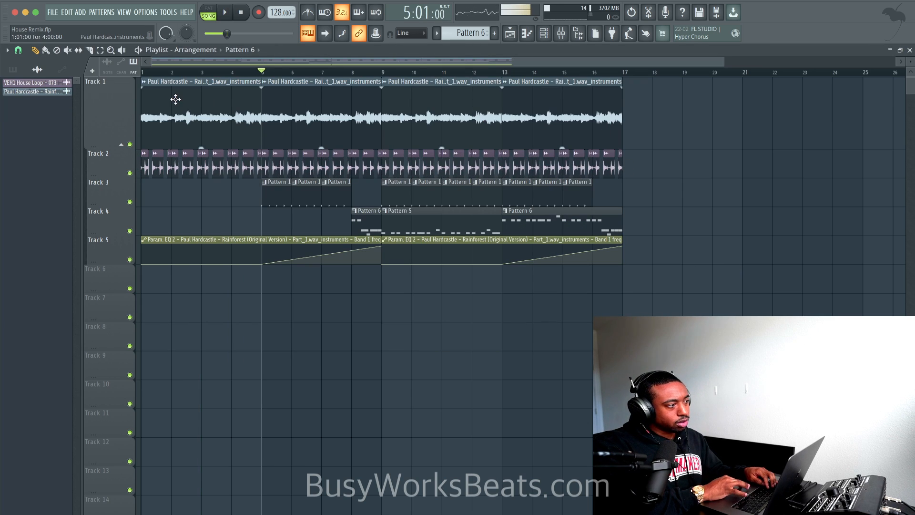
Mute the sample on Track 1, switching it on and off to compare while playing from bar 5.
key(t)
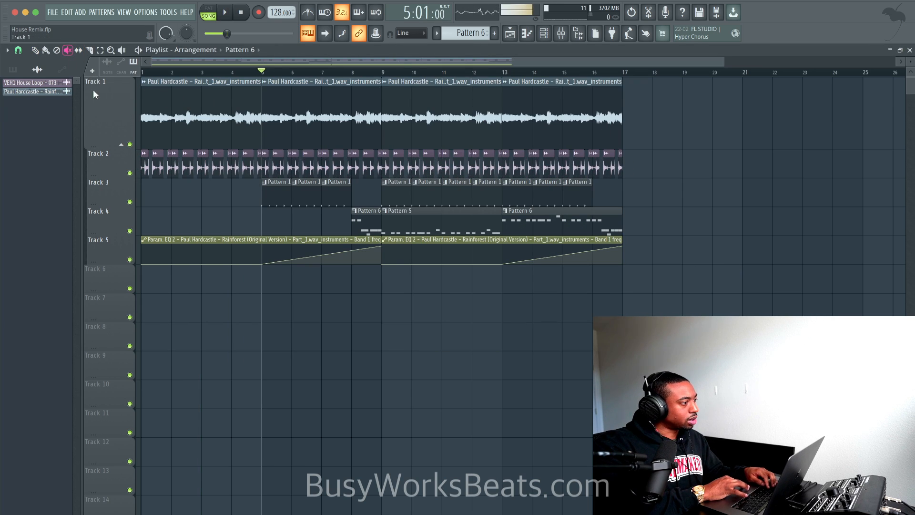
click(130, 144)
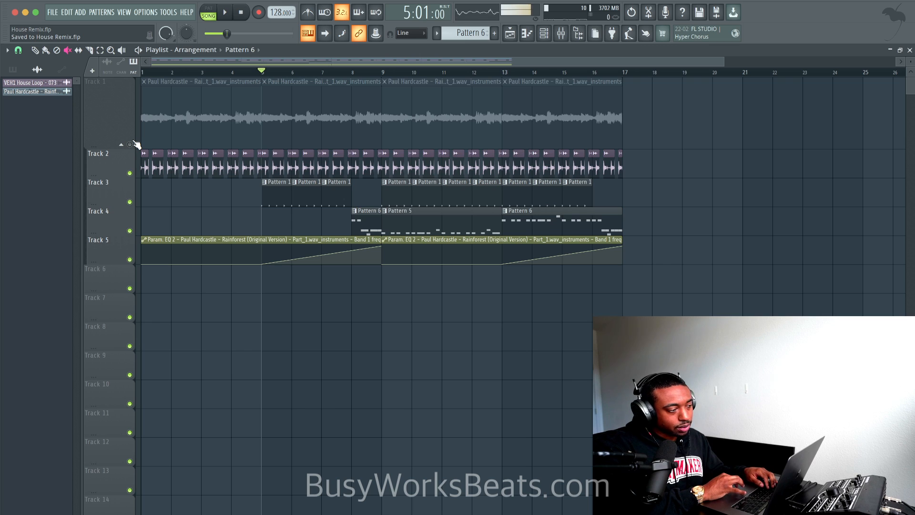
click(134, 144)
key(space)
click(133, 144)
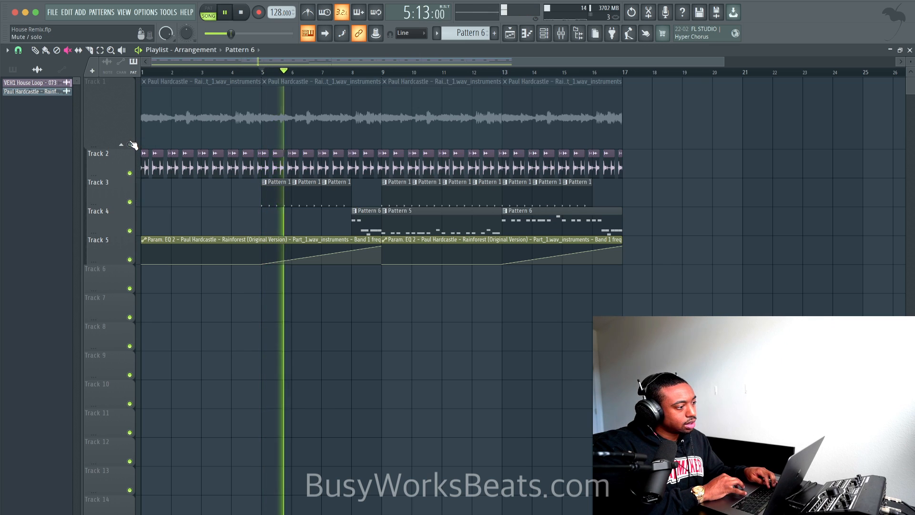
Unmute the sample on Track 1, and add a Harmor instrument channel.
click(133, 144)
key(space)
key(F6)
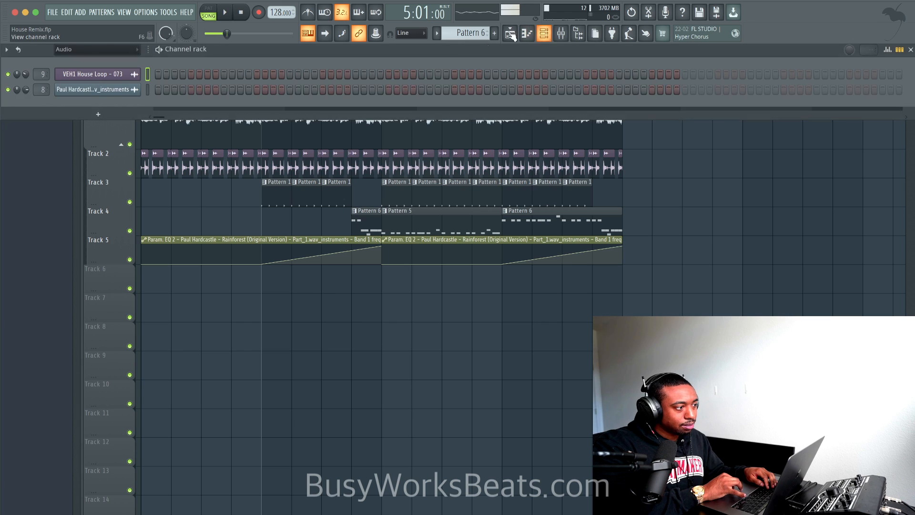
click(109, 114)
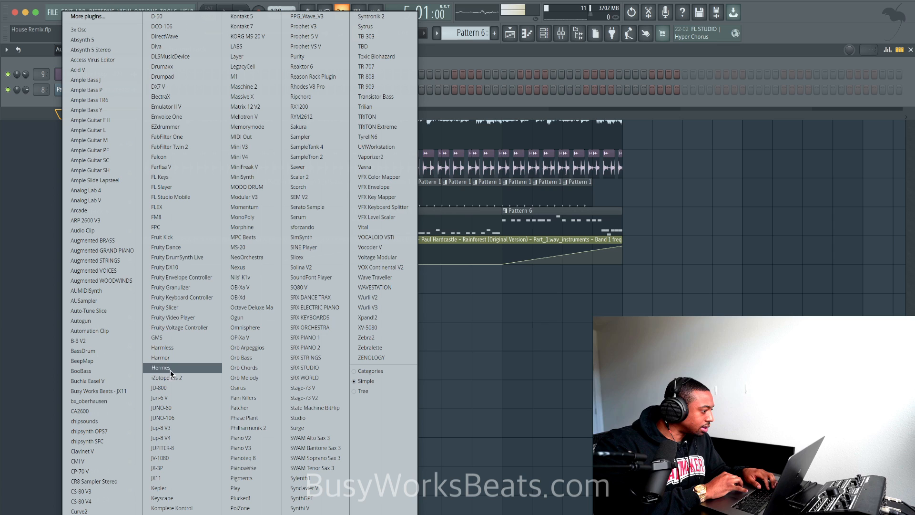
click(179, 358)
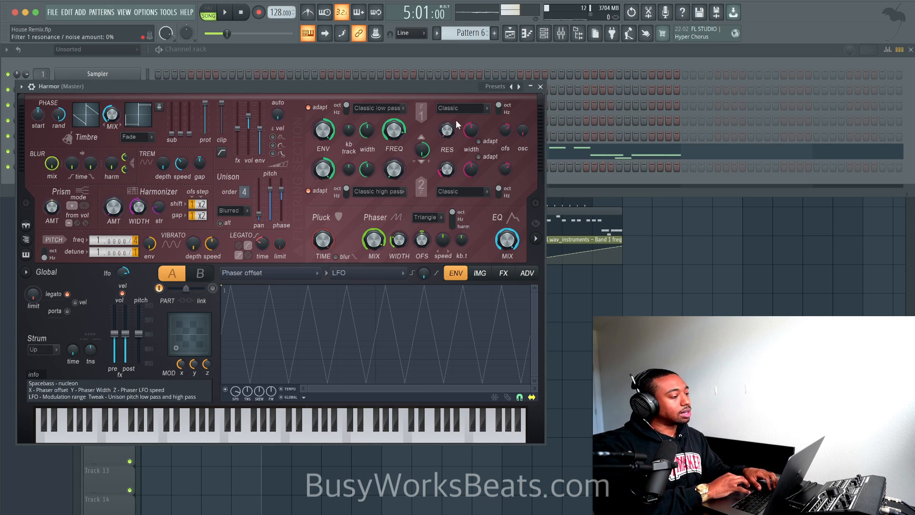
Load the Bonze bell preset in Harmor, and route its channel to a free mixer track.
click(494, 87)
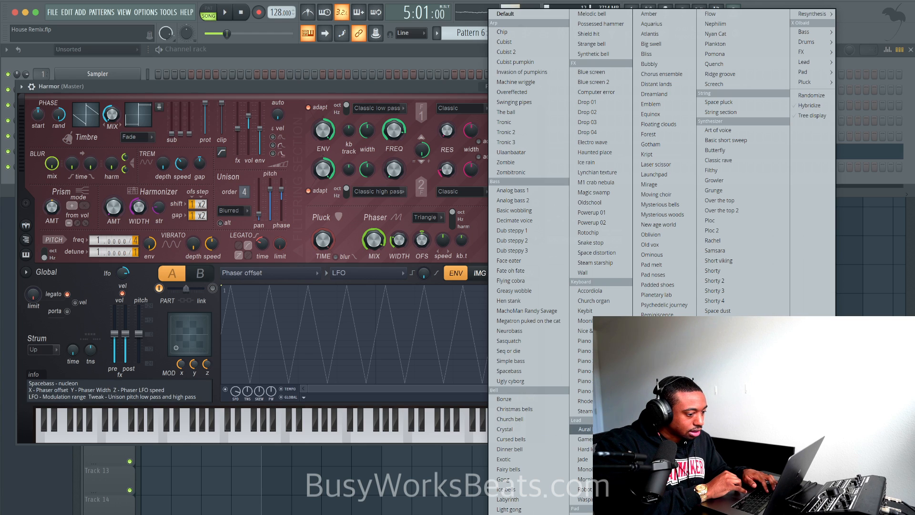
click(504, 399)
drag(476, 88, 556, 114)
click(619, 111)
key(super+s)
key(super+l)
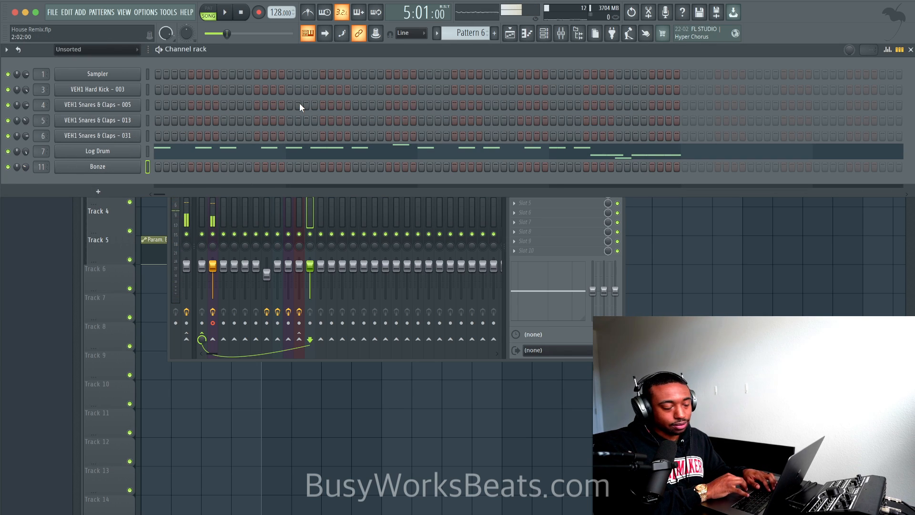
Step through Harmor's bell presets to Crystal, auditioning each sound, and close the plugin window.
click(124, 165)
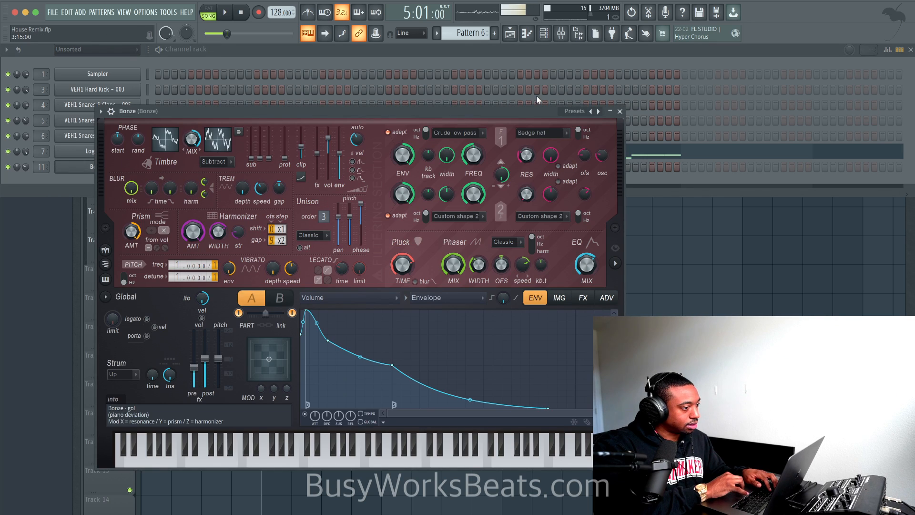
click(600, 112)
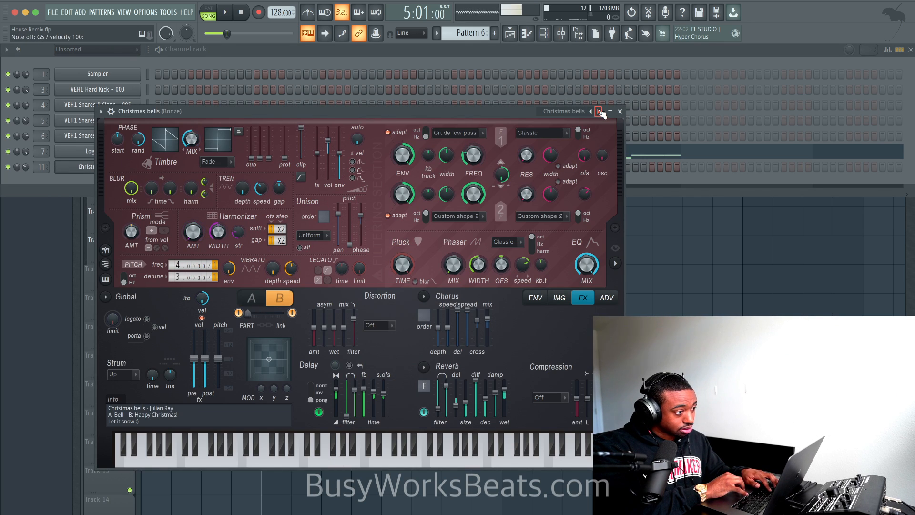
click(600, 112)
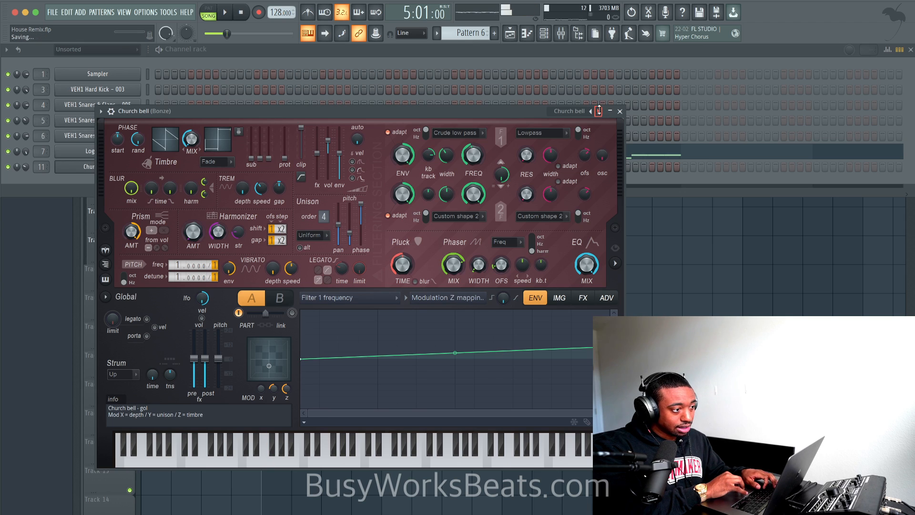
click(600, 112)
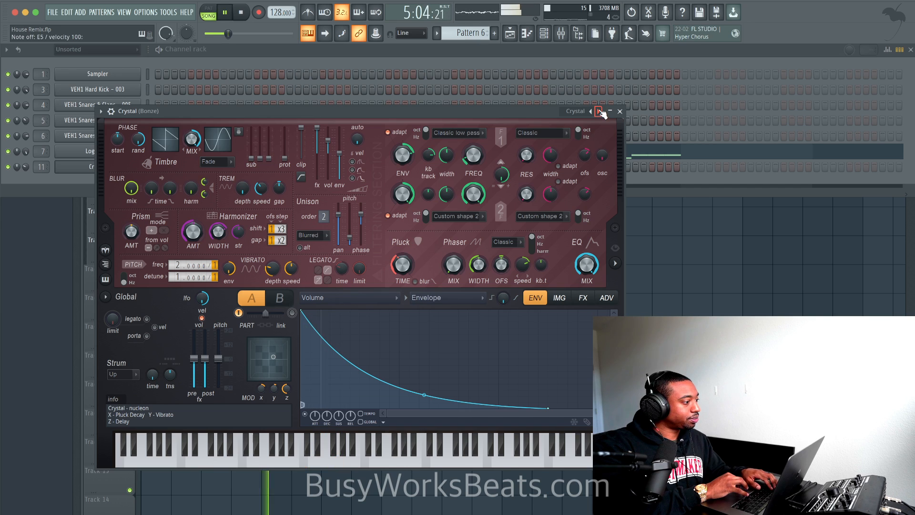
key(space)
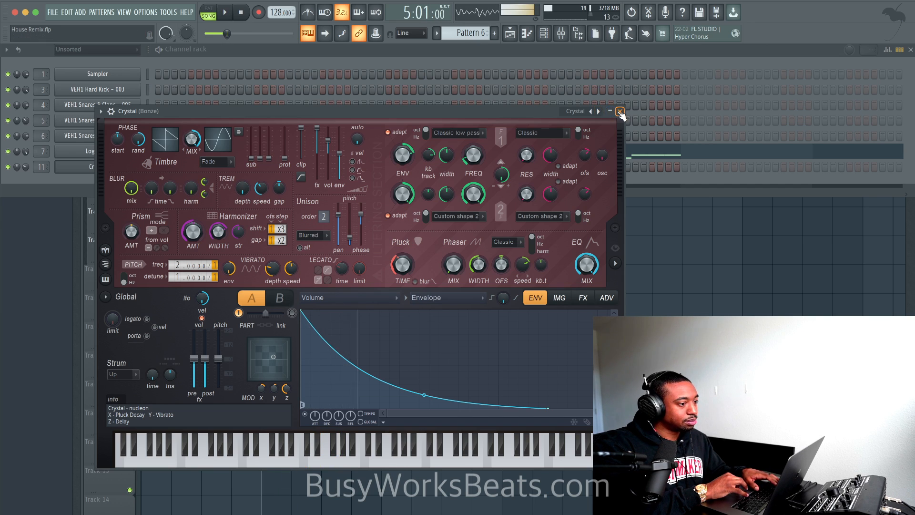
click(619, 111)
Switch to the empty Pattern 7, and try out Crystal notes over the arrangement from bar 5.
key(space)
scroll(485, 32, down, 1)
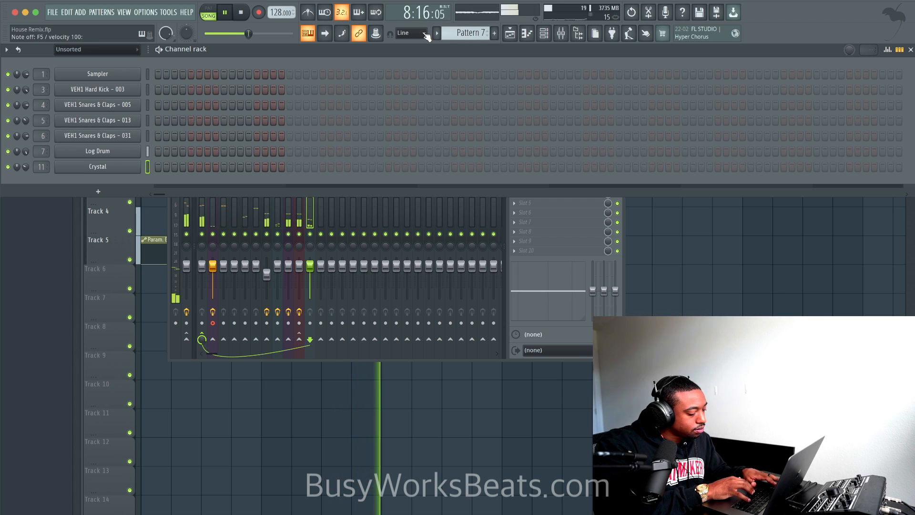
key(space)
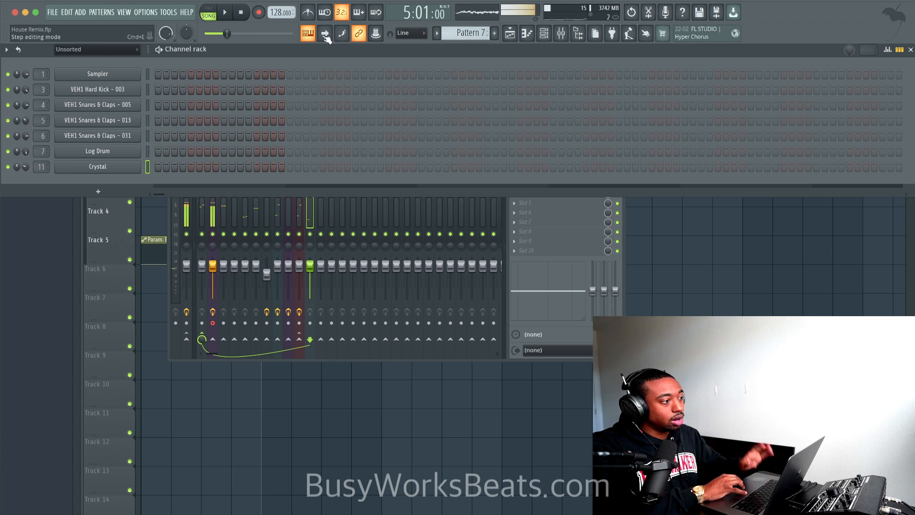
Look through the typing keyboard's scale and root note options, and rehearse the Crystal part over the arrangement.
right_click(311, 36)
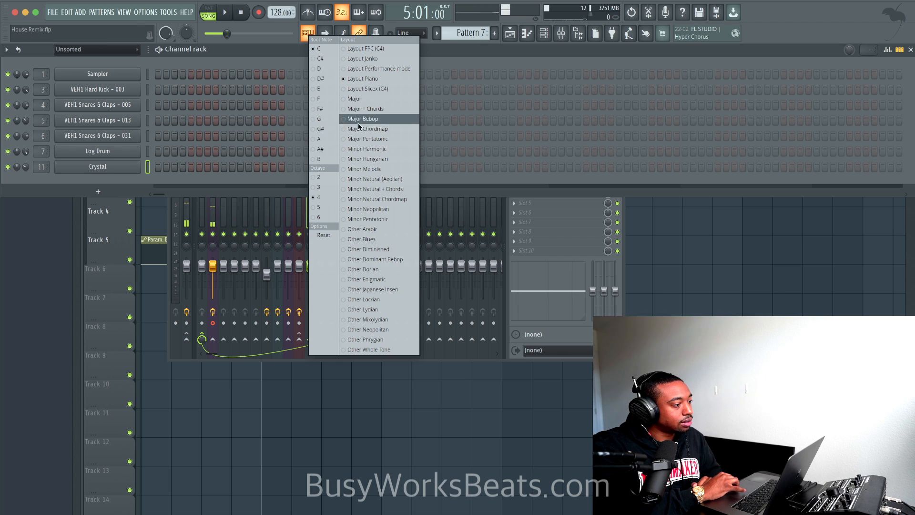
click(288, 55)
key(space)
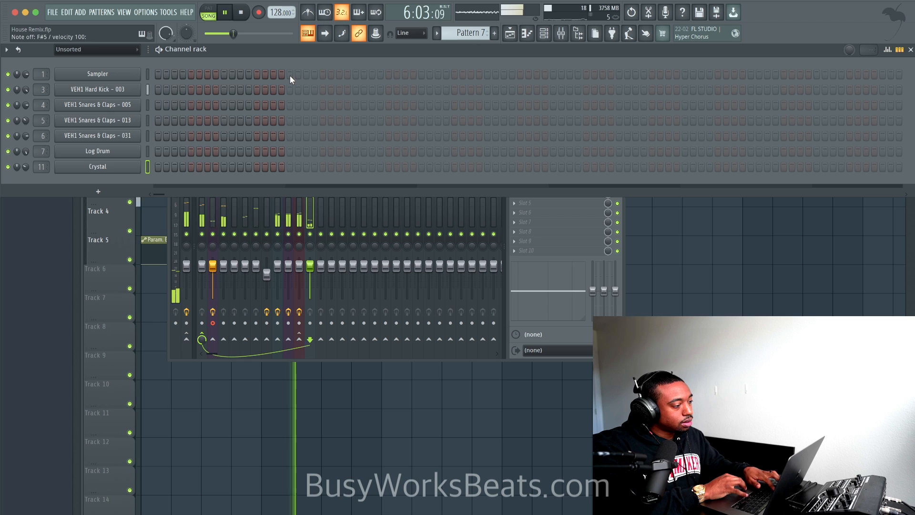
key(F5)
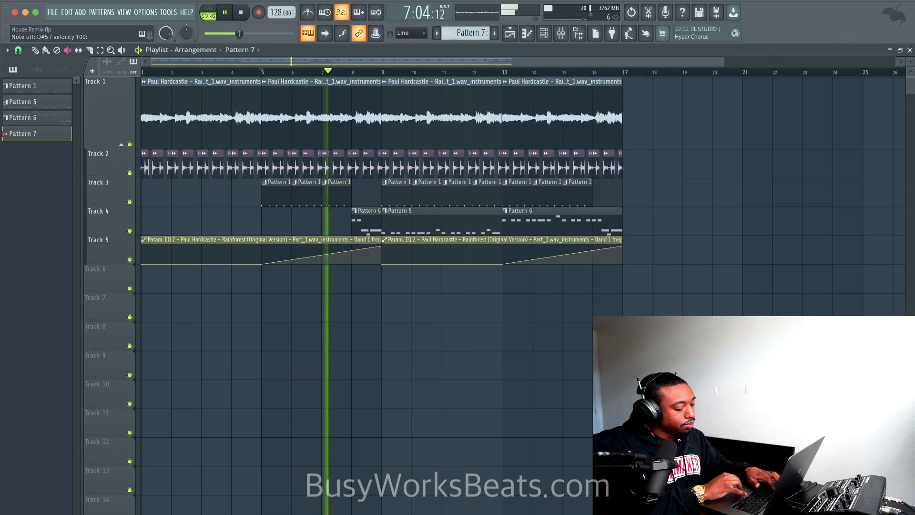
key(space)
key(F6)
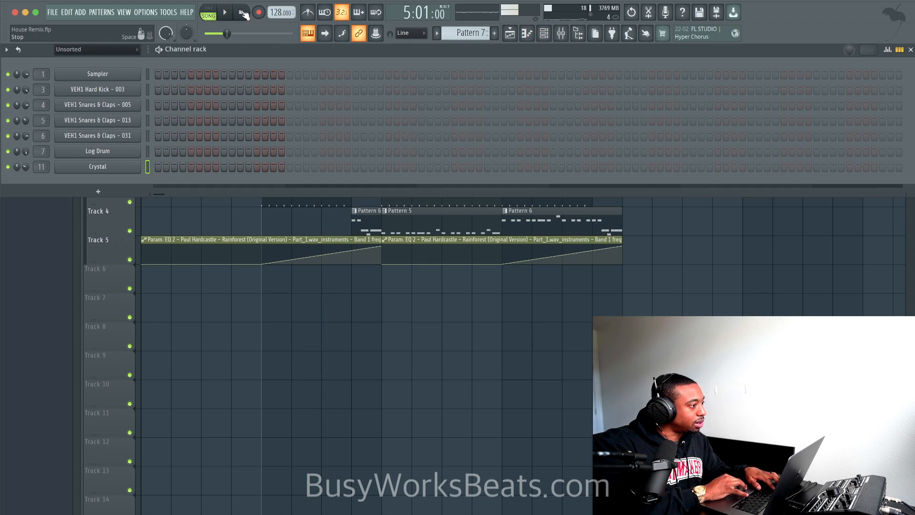
Record a sixteen-bar Crystal melody into Pattern 7 from bar 1, mostly D#5 notes with occasional E5 and F#5 accents.
click(262, 13)
click(456, 316)
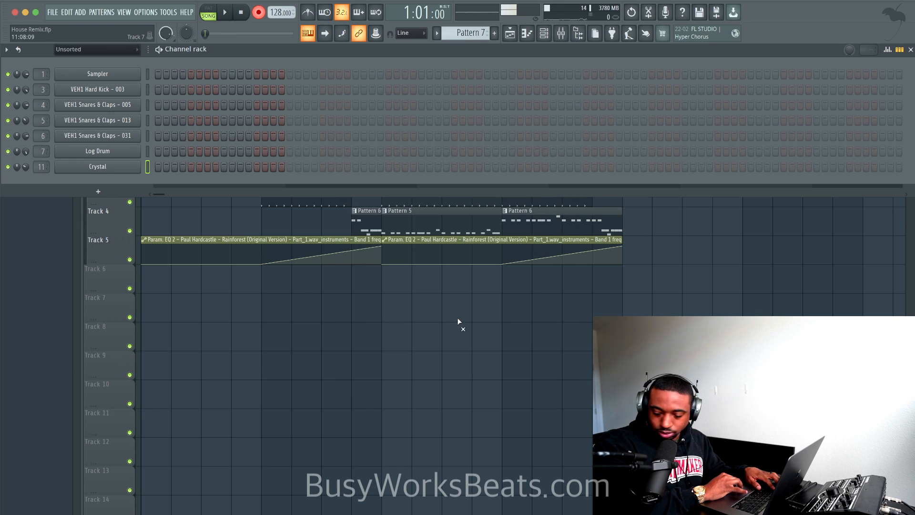
key(F6)
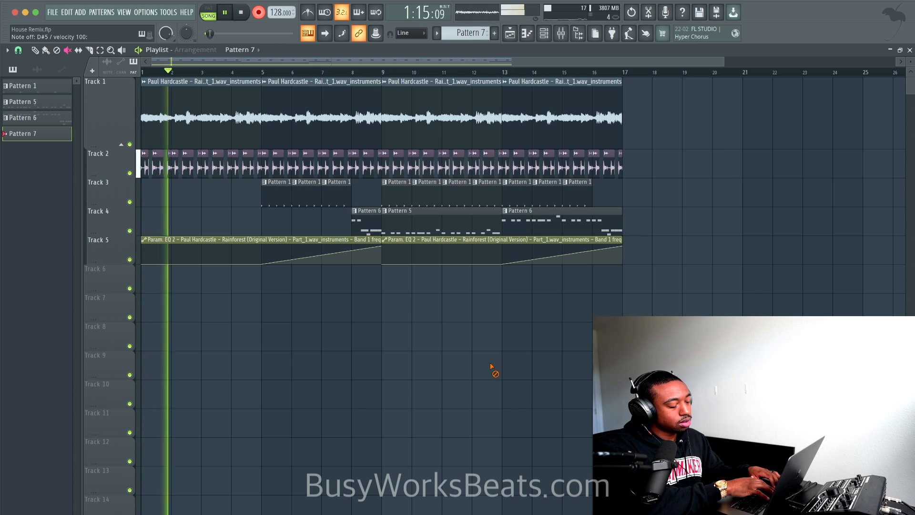
key(c)
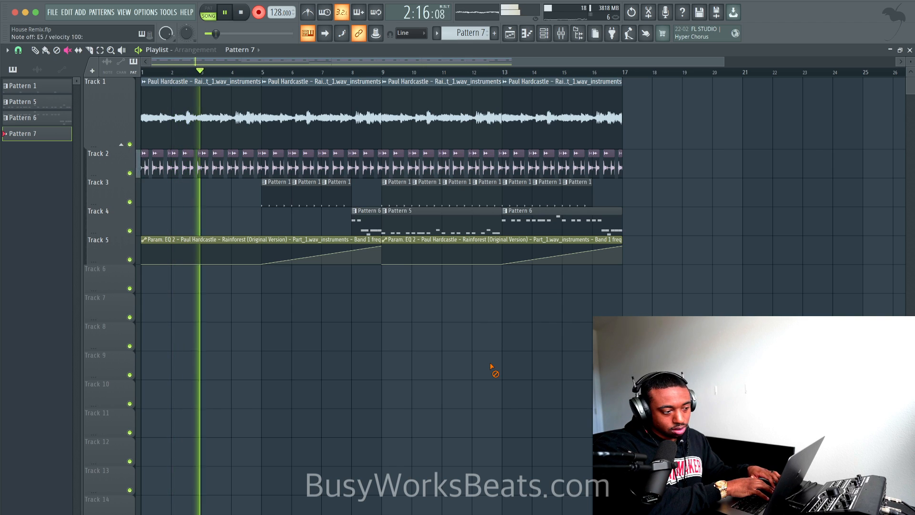
key(d)
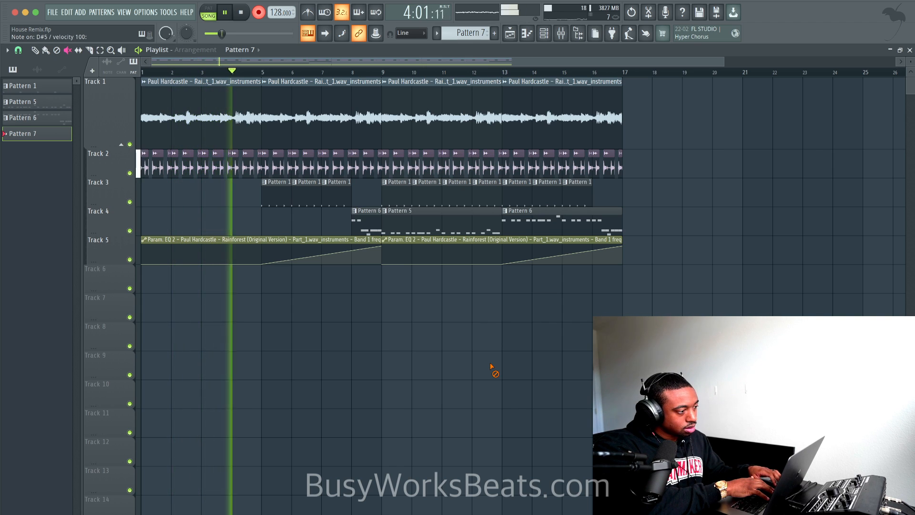
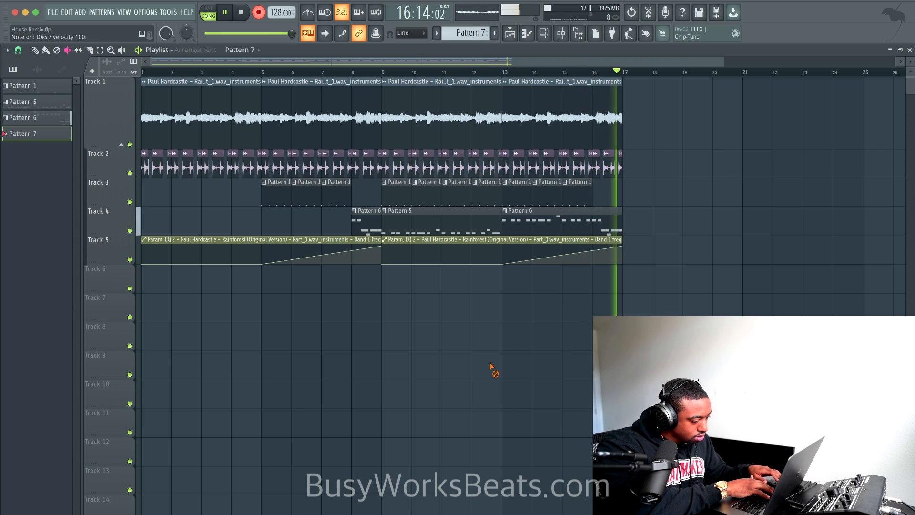
key(space)
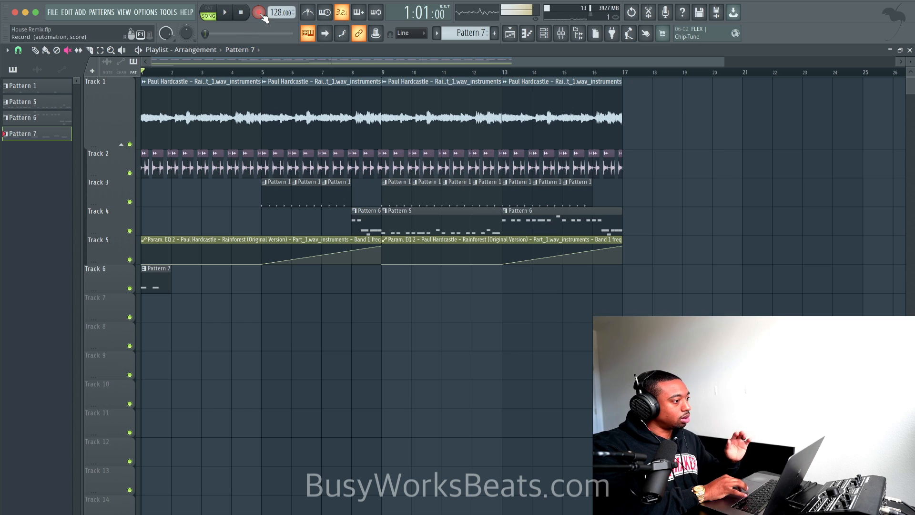
Open the recorded Pattern 7 in the piano roll, and quantize its Crystal notes.
double_click(153, 280)
scroll(409, 313, down, 4)
scroll(409, 313, up, 3)
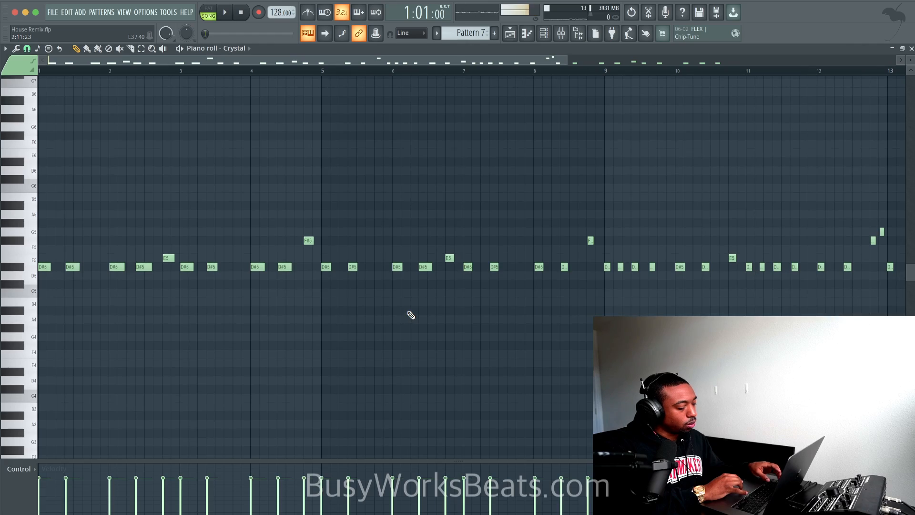
key(alt+q)
key(Return)
Raise the last Crystal note of bar 12 to G#5, and check it by playing from just before that note.
scroll(732, 196, right, 10)
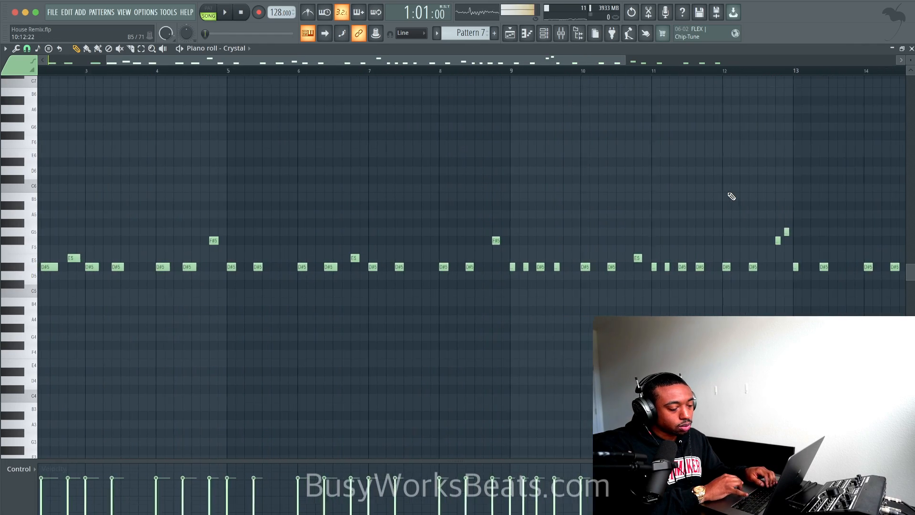
scroll(724, 197, down, 2)
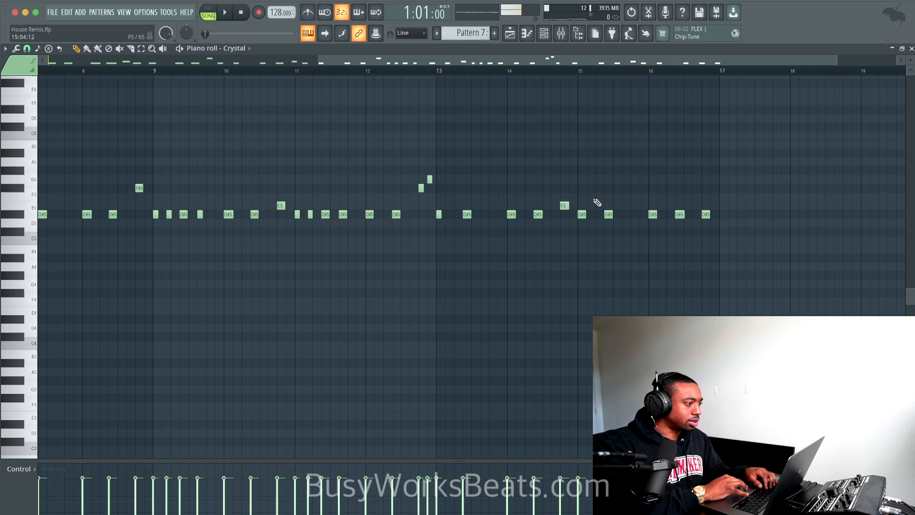
scroll(597, 202, down, 1)
click(414, 72)
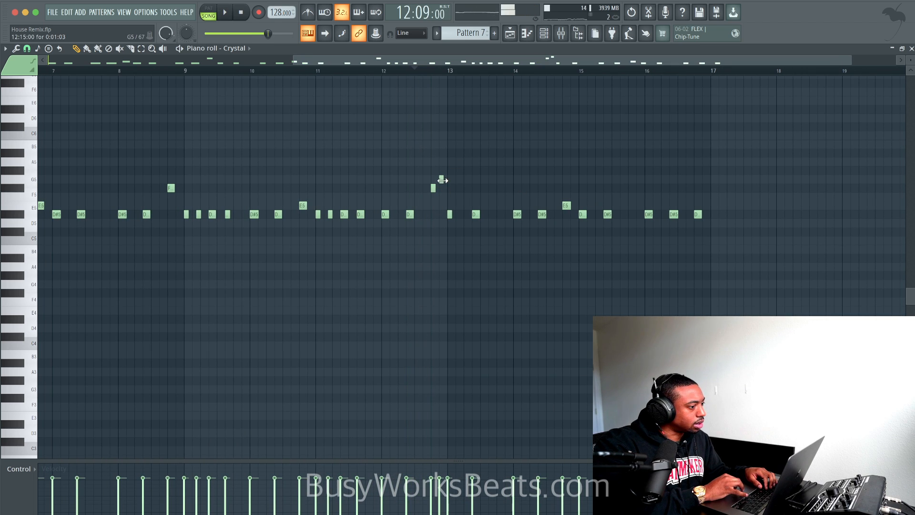
drag(440, 177, 441, 167)
key(space)
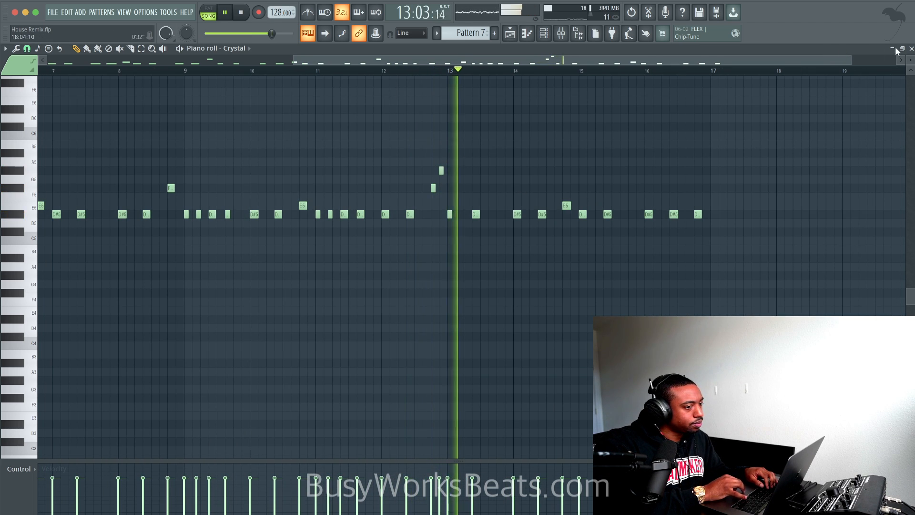
click(910, 48)
key(space)
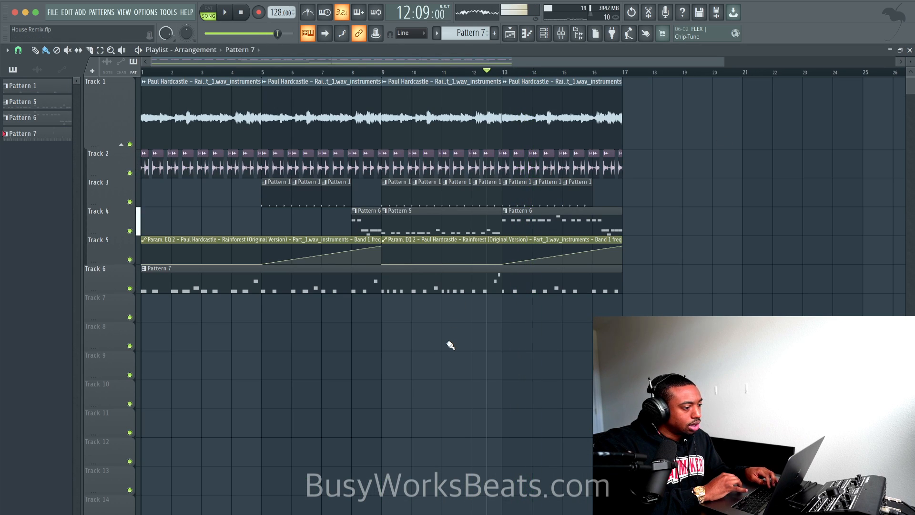
Open the Crystal channel's Harmor window, return the song position to bar 1, and save the project.
click(544, 35)
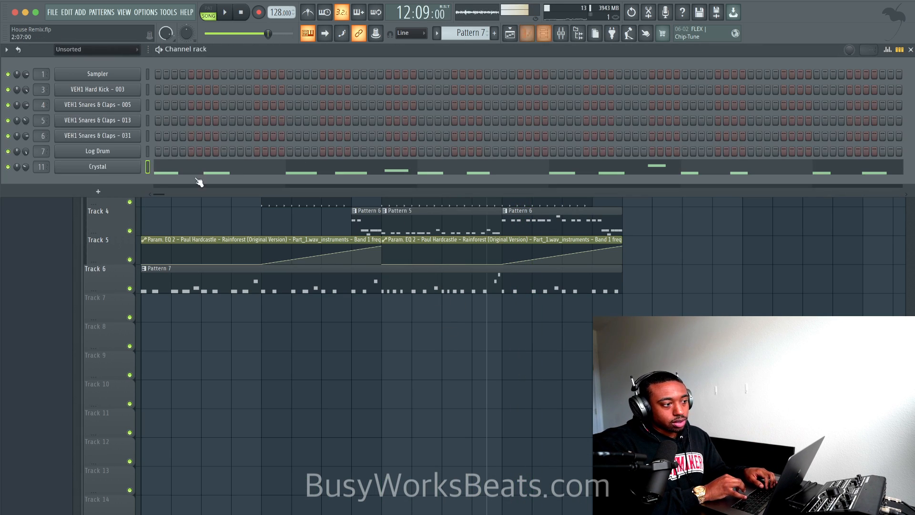
click(122, 168)
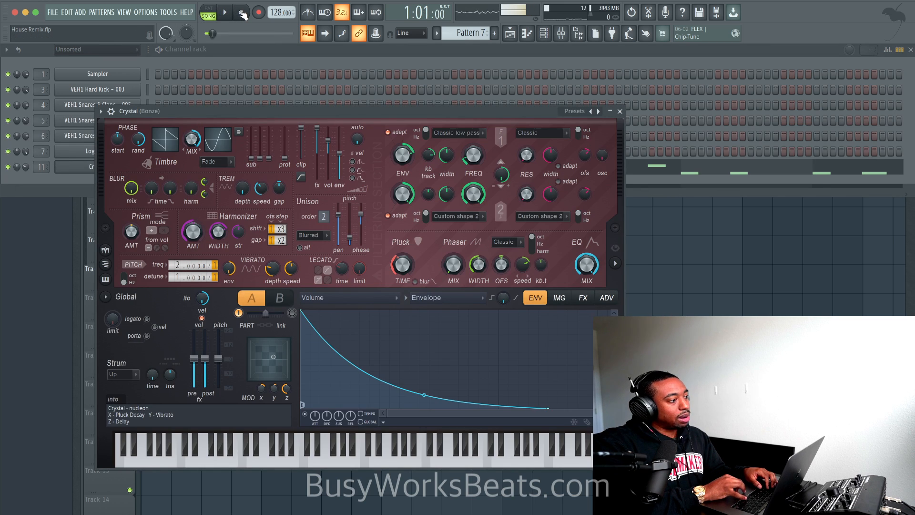
key(space)
key(ctrl+s)
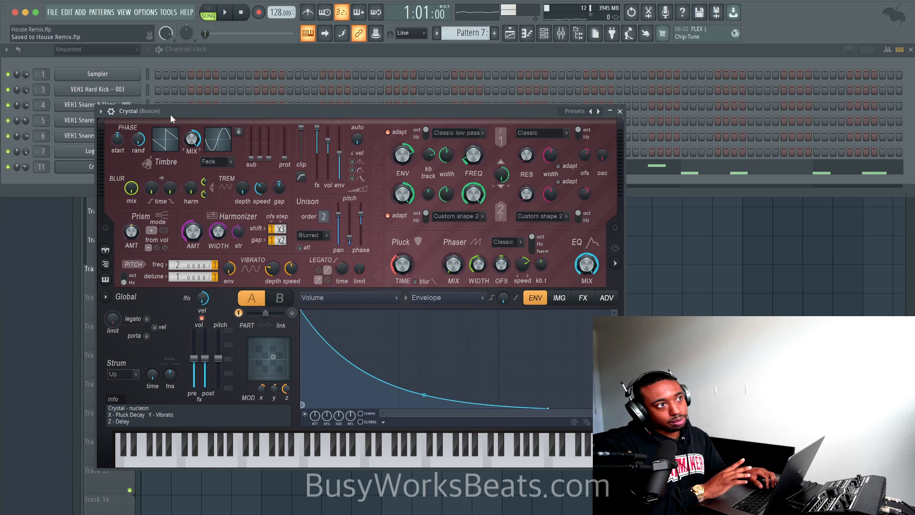
Set the Crystal channel's fine time shift to 0:04 in its miscellaneous functions during playback.
click(118, 115)
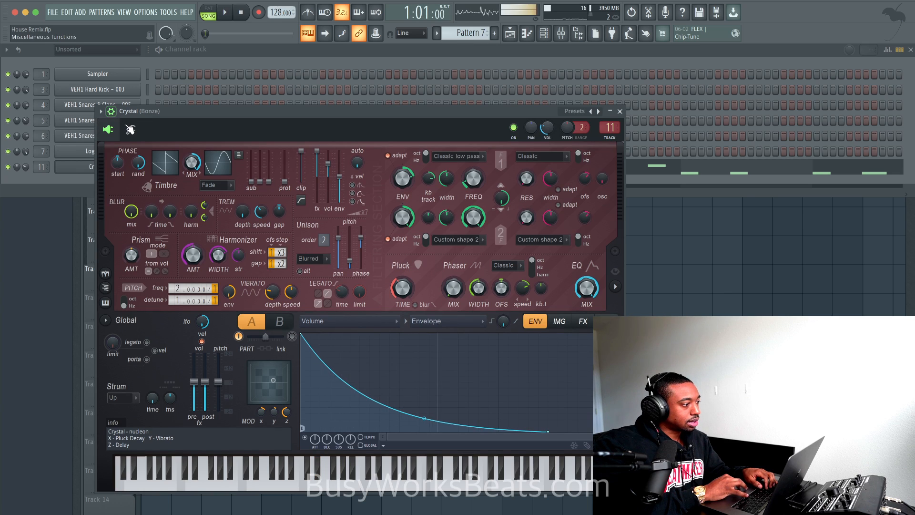
click(130, 129)
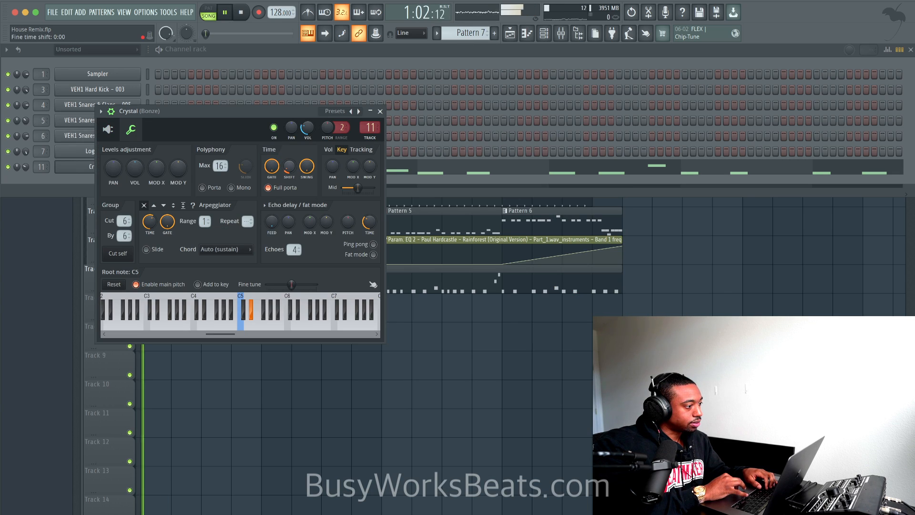
drag(294, 169, 294, 163)
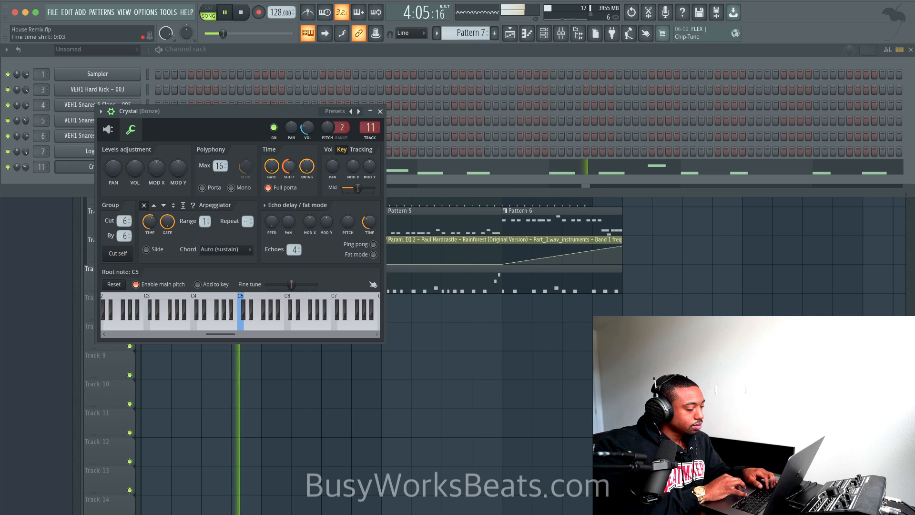
drag(294, 168, 294, 164)
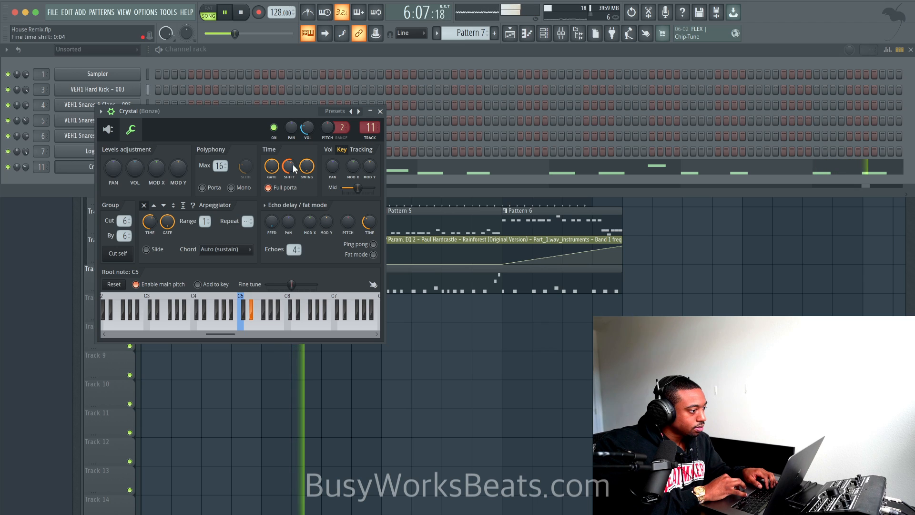
Set the Crystal channel's fine time shift to 0:06 during playback, close its window, and save the project.
click(380, 111)
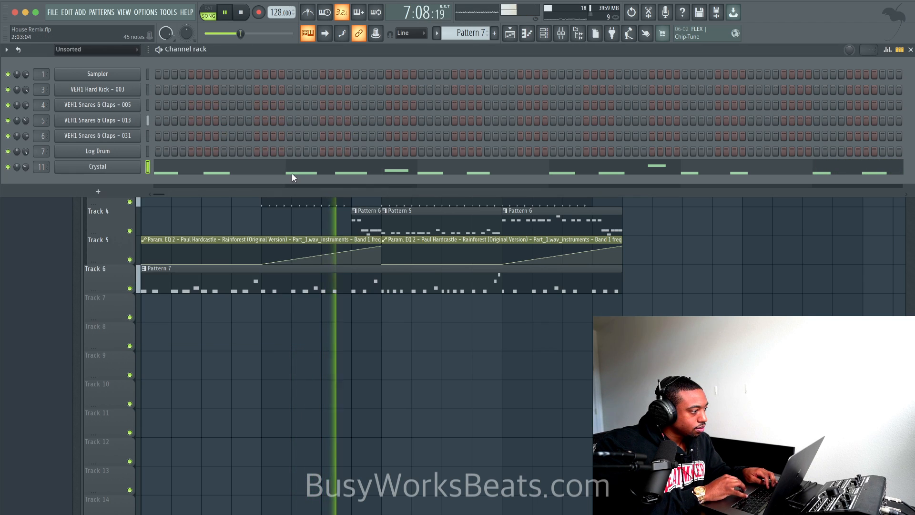
click(121, 166)
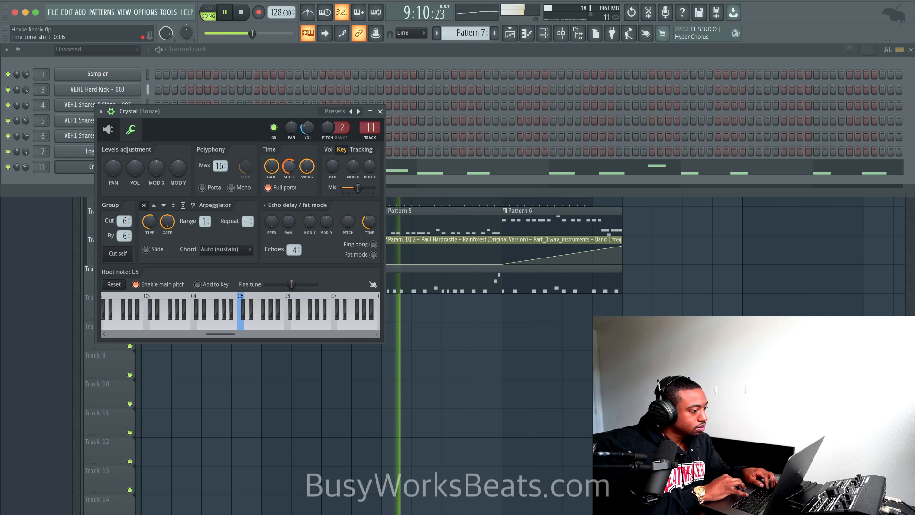
click(380, 111)
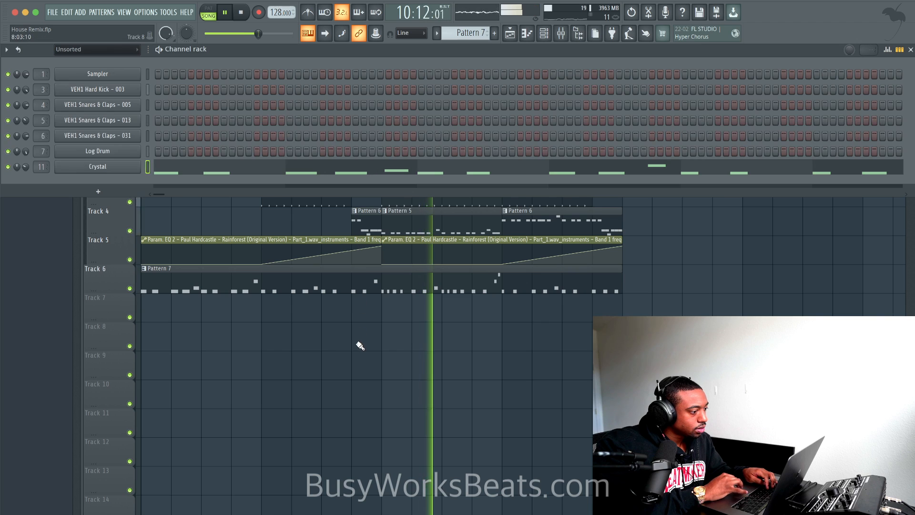
key(F6)
key(space)
key(ctrl+s)
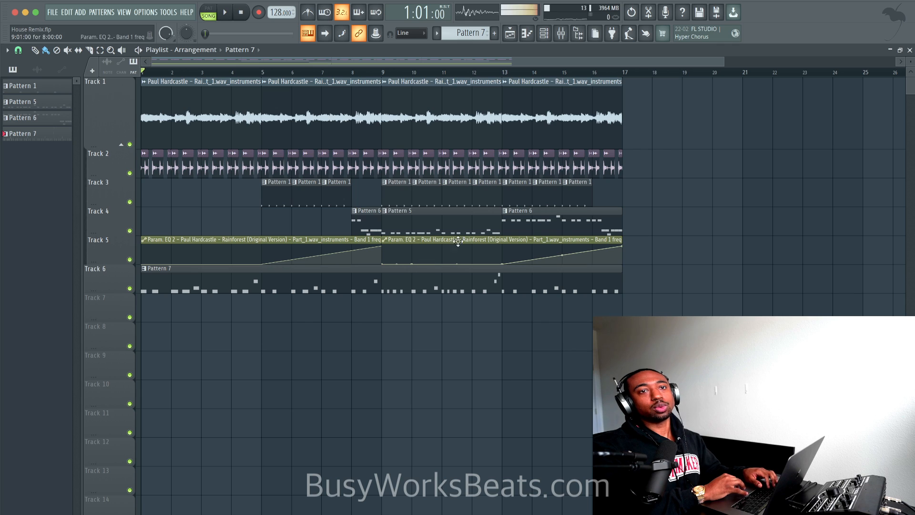
click(548, 35)
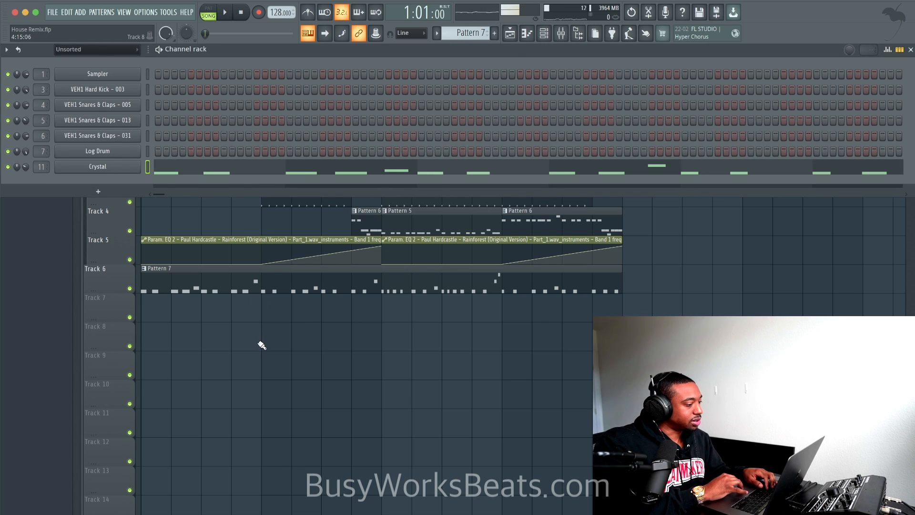
key(F6)
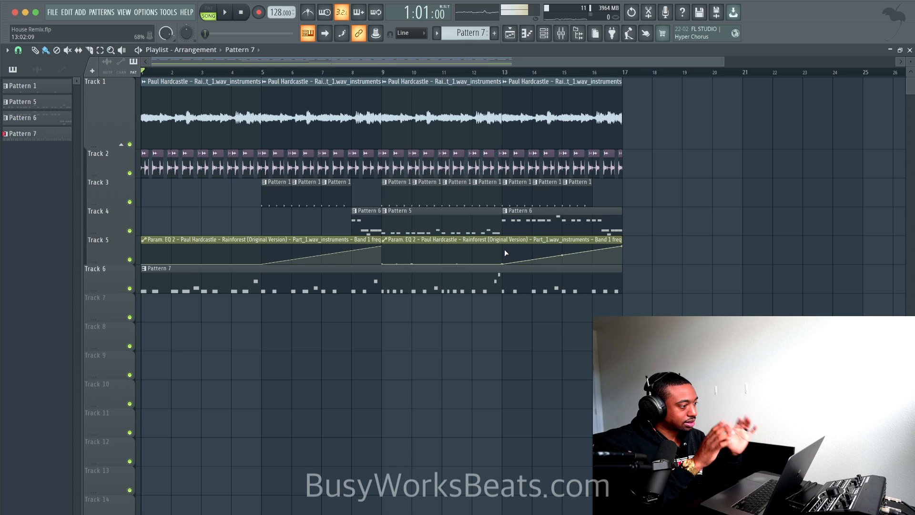
key(space)
key(space)
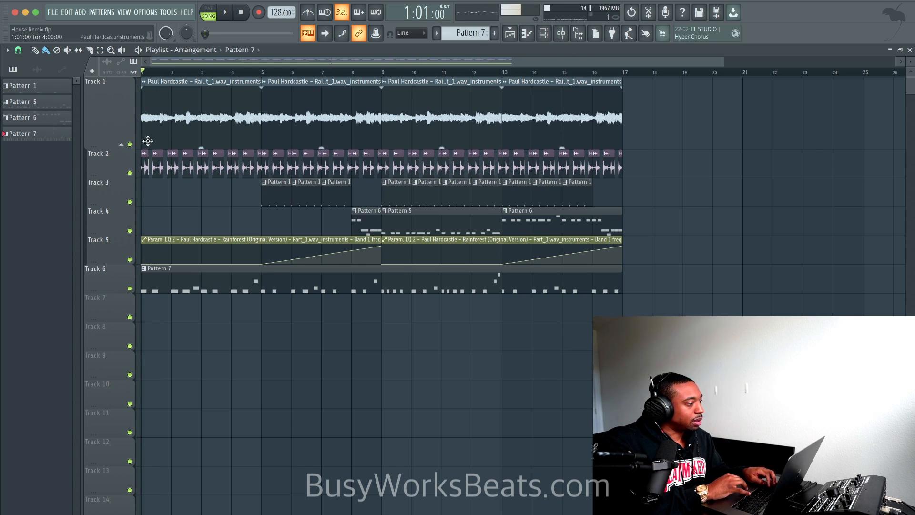
Play the arrangement with Track 1 soloed to hear the sample alone, and restore all tracks.
key(space)
right_click(130, 145)
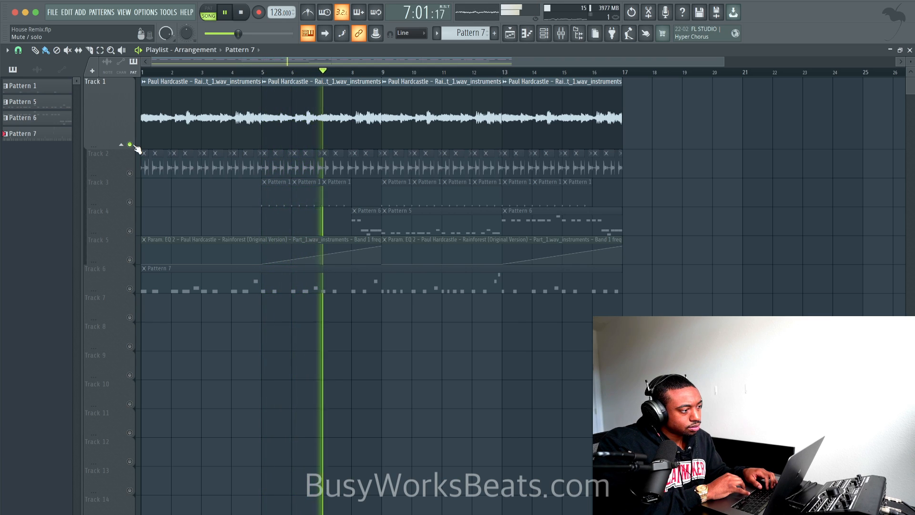
key(space)
right_click(130, 144)
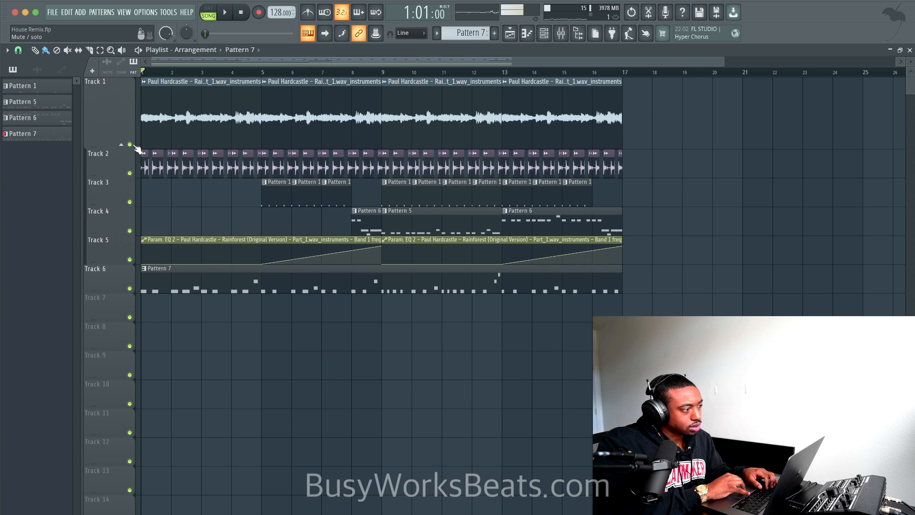
key(space)
key(space)
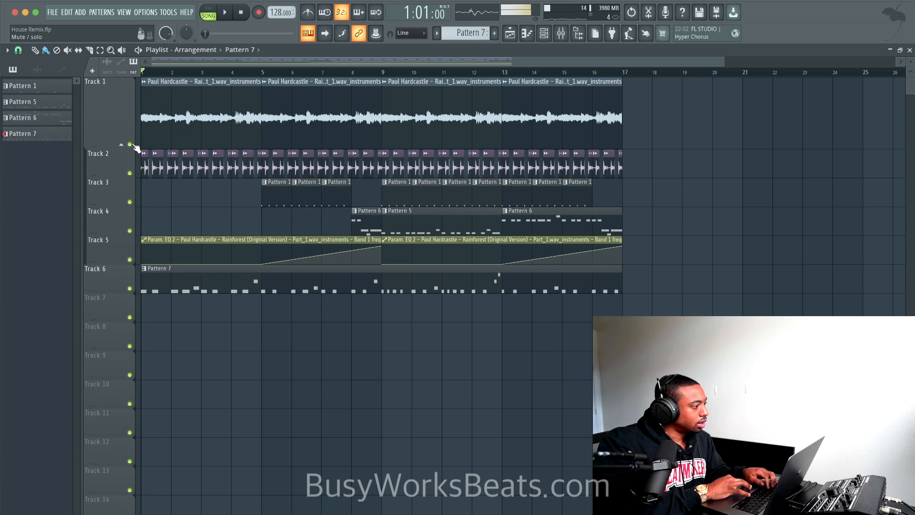
Rename playlist Track 6, which holds the Pattern 7 clip, as Bell.
right_click(120, 265)
click(121, 274)
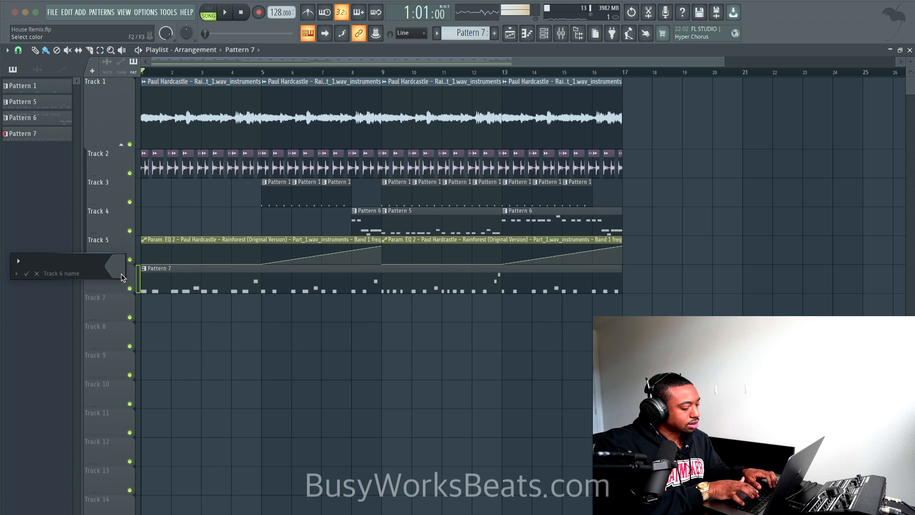
text(Bell)
key(Return)
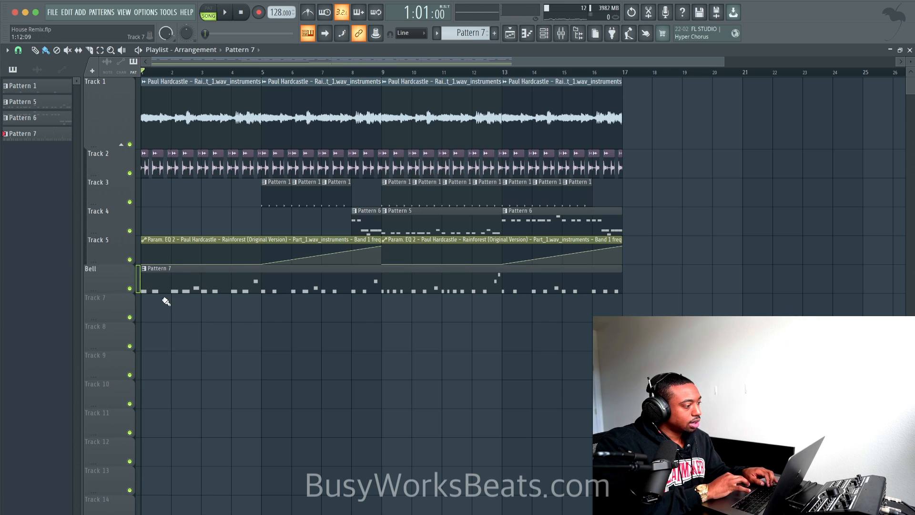
Add a Sakura instrument channel below Crystal, and look through its presets library without loading a preset.
click(545, 34)
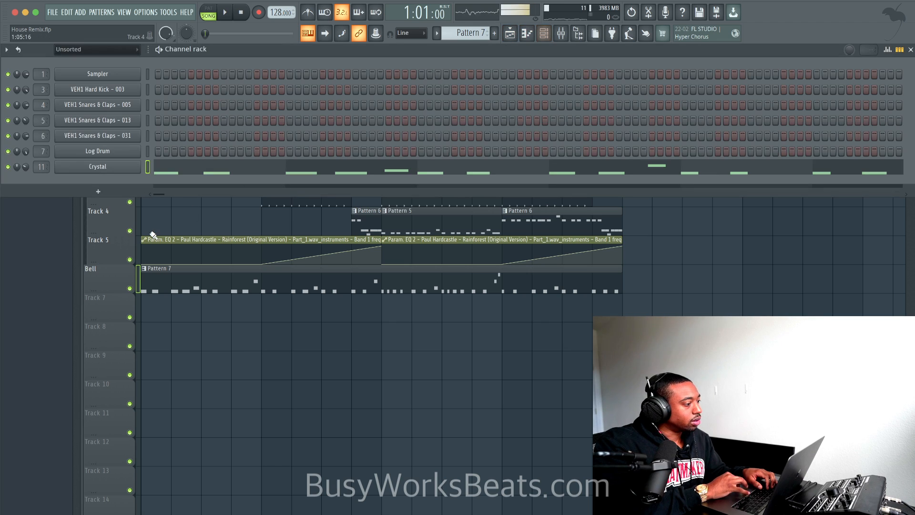
click(106, 192)
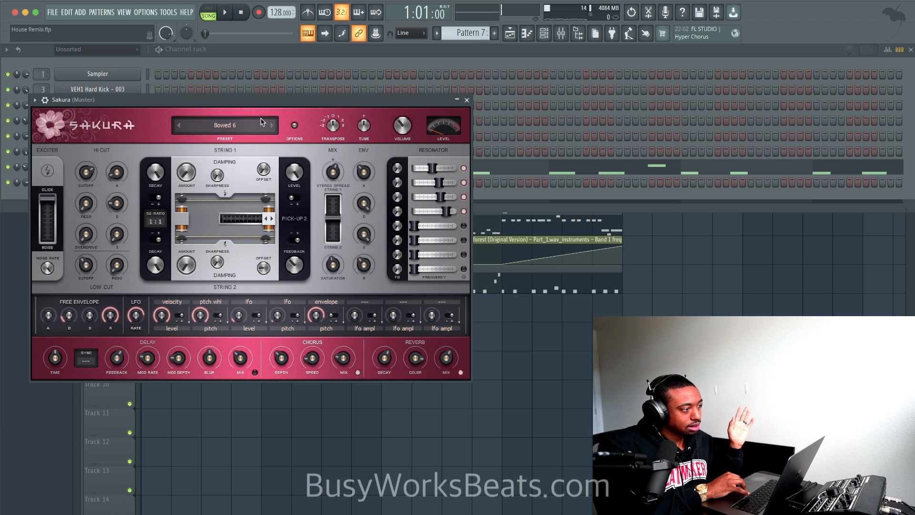
click(262, 123)
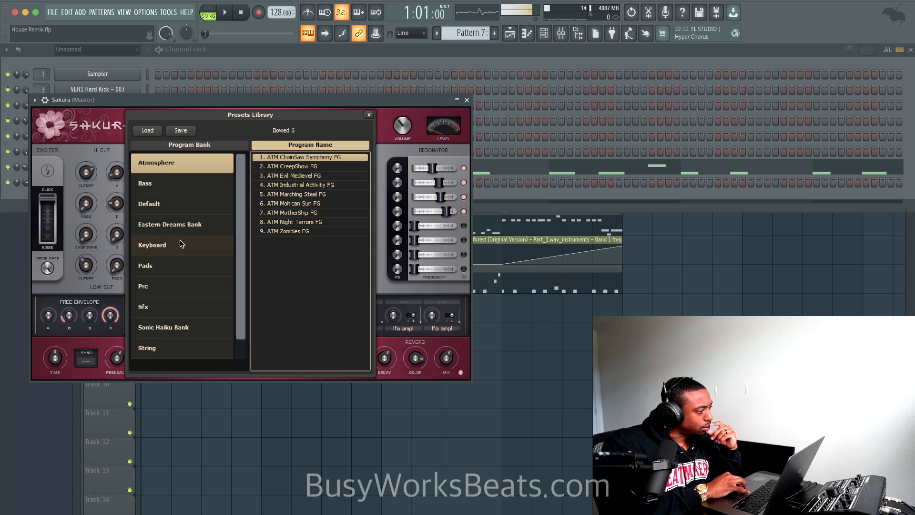
click(368, 114)
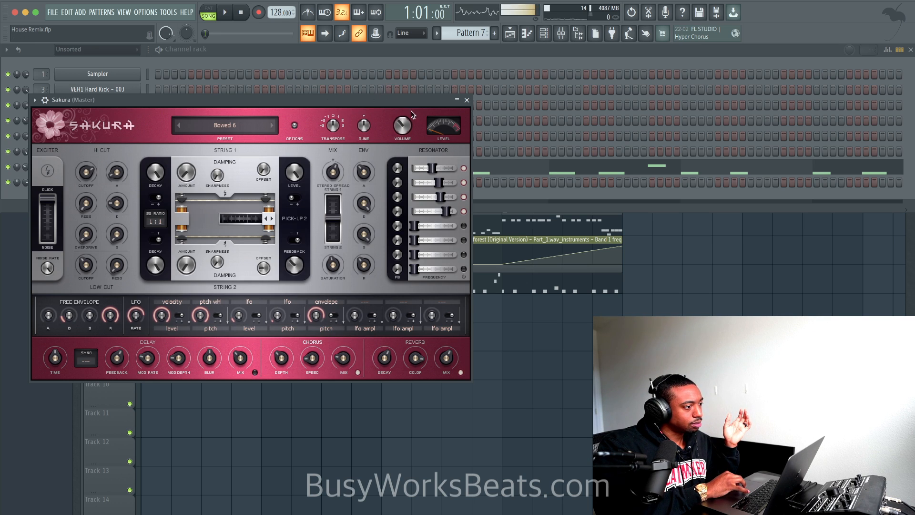
click(467, 101)
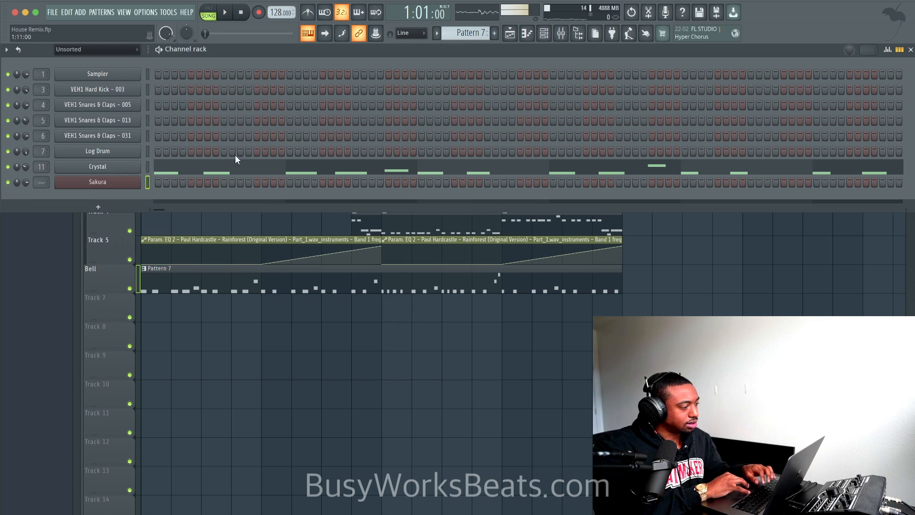
Replace the Sakura channel with Harmor, and browse its presets during playback.
right_click(128, 185)
mouse_move(176, 267)
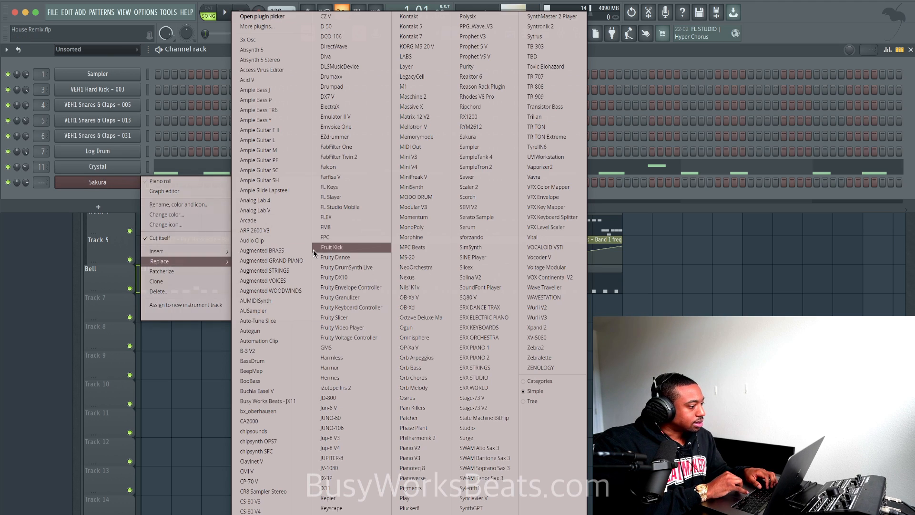
click(355, 368)
click(509, 101)
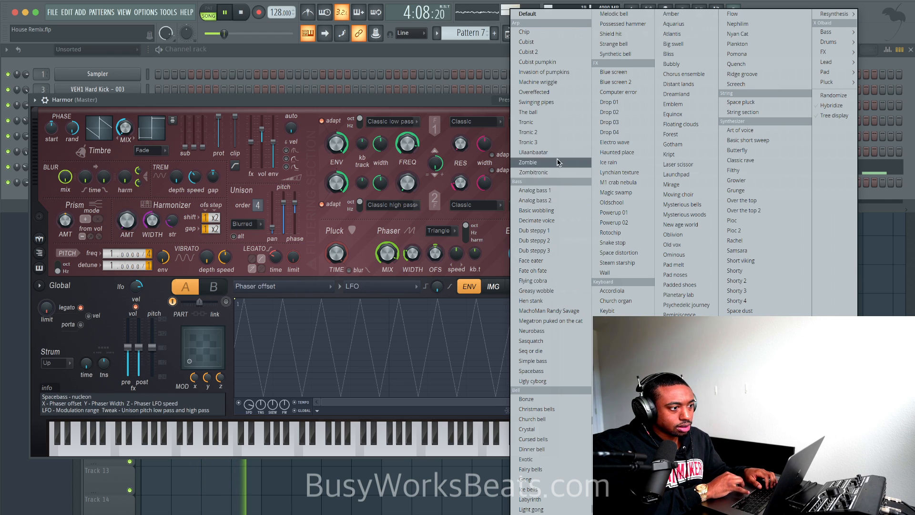
click(457, 102)
key(space)
click(554, 101)
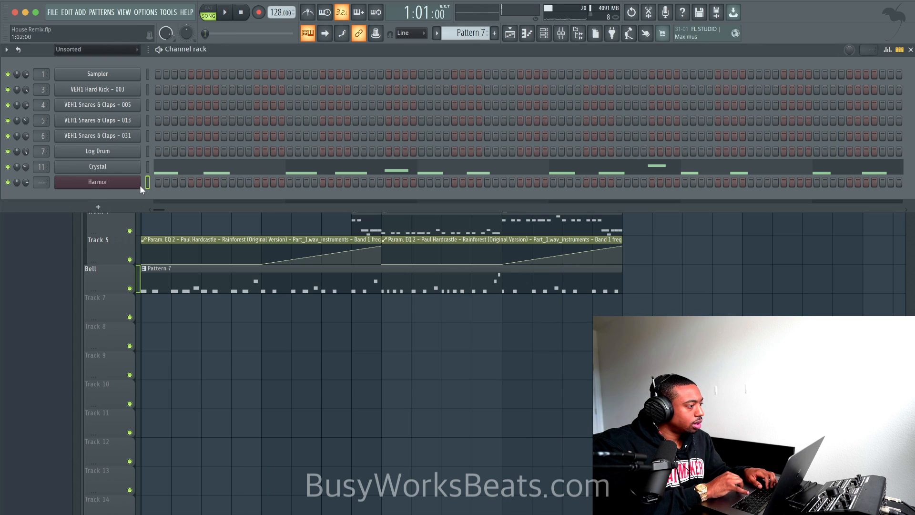
Replace the Harmor channel below Crystal with Sytrus, load its Flute preset, and close the plugin window.
right_click(134, 185)
mouse_move(164, 261)
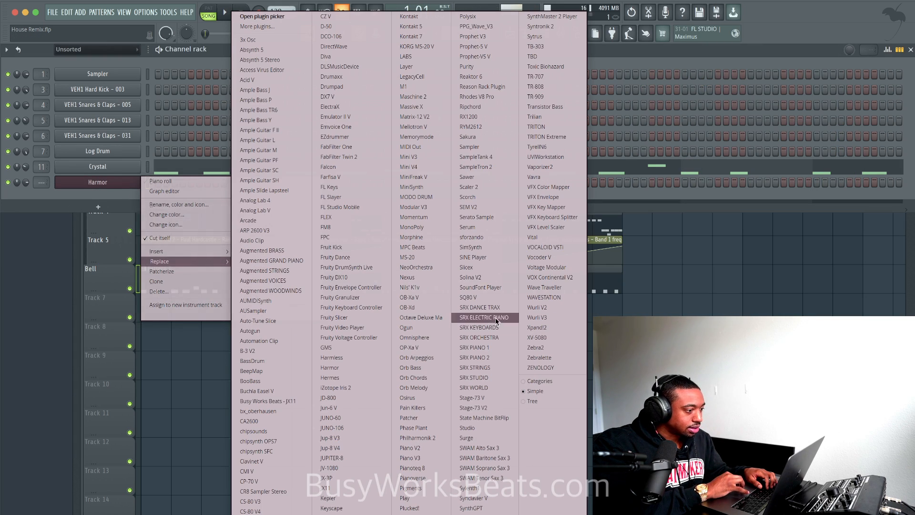
click(535, 36)
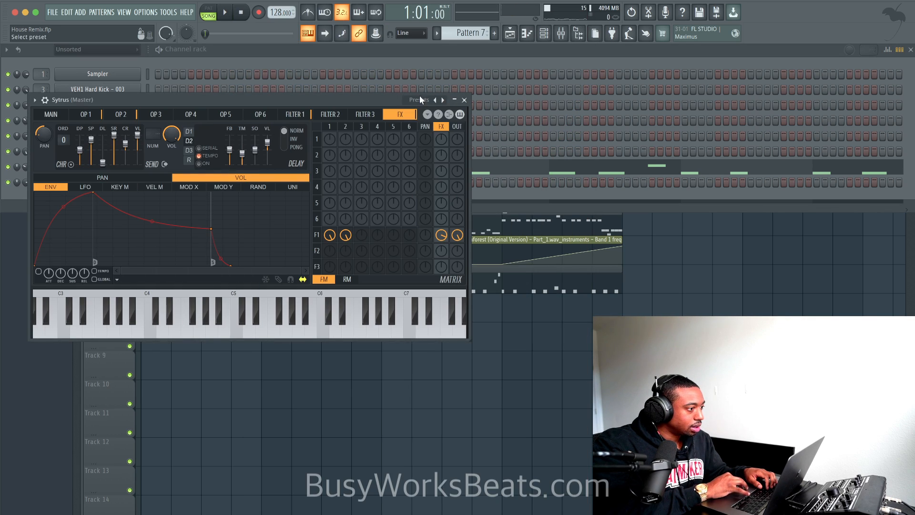
click(420, 99)
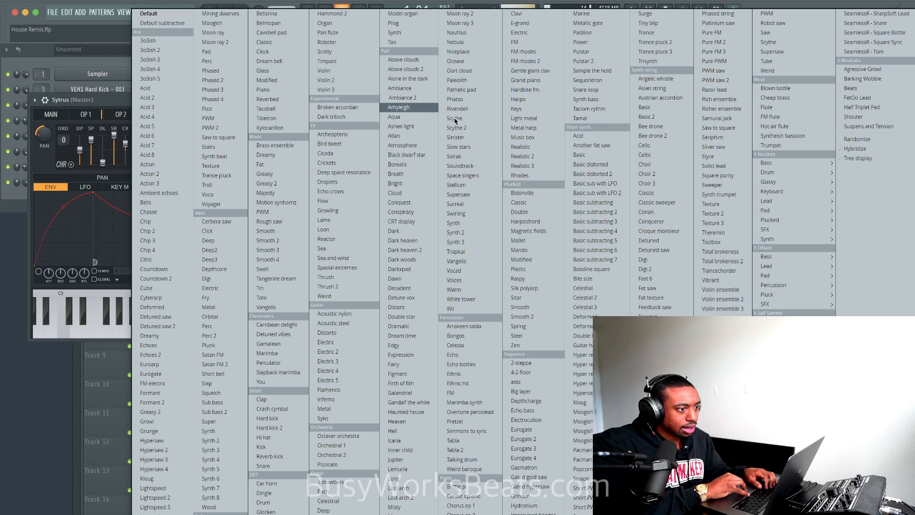
click(790, 111)
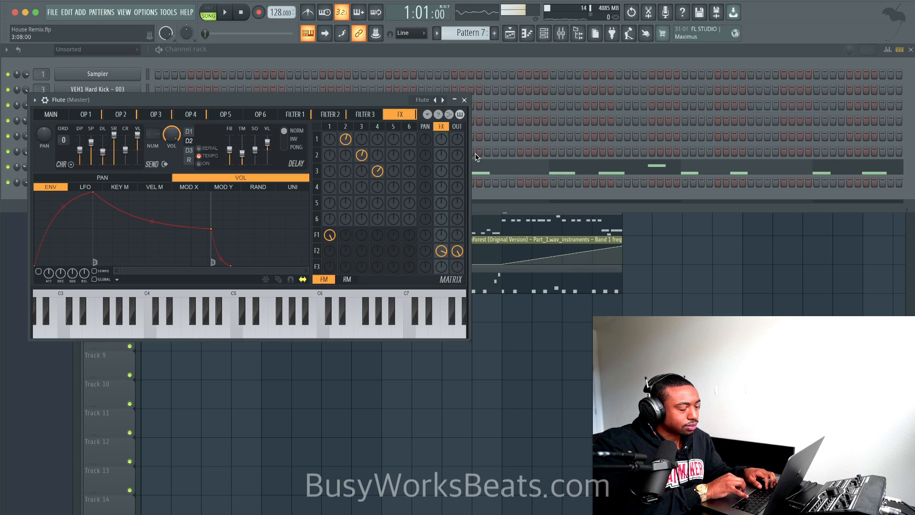
click(454, 100)
click(454, 100)
click(464, 100)
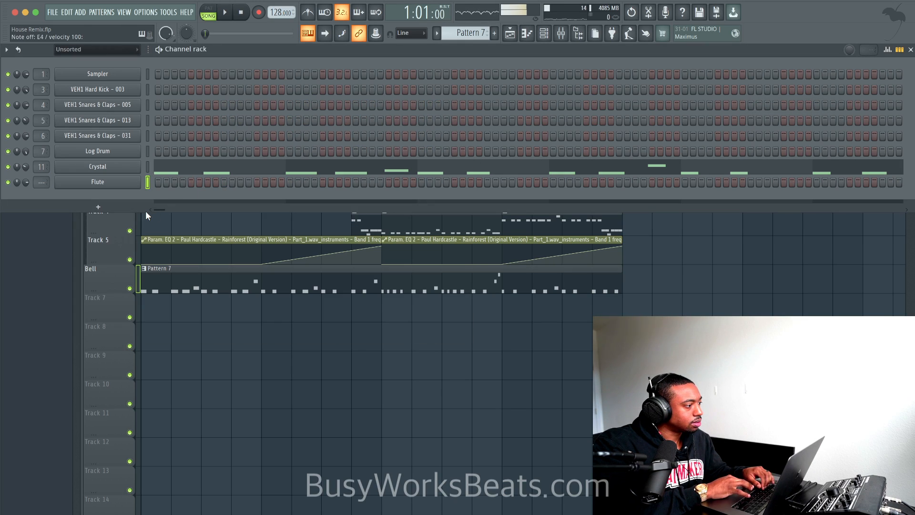
Audition the Flute channel over the arrangement, and route it to mixer track 12.
key(space)
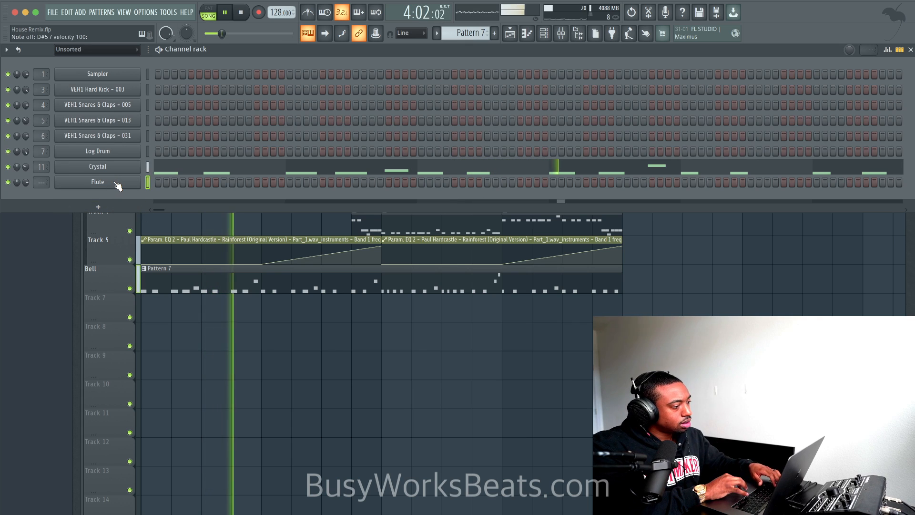
key(ctrl+l)
key(space)
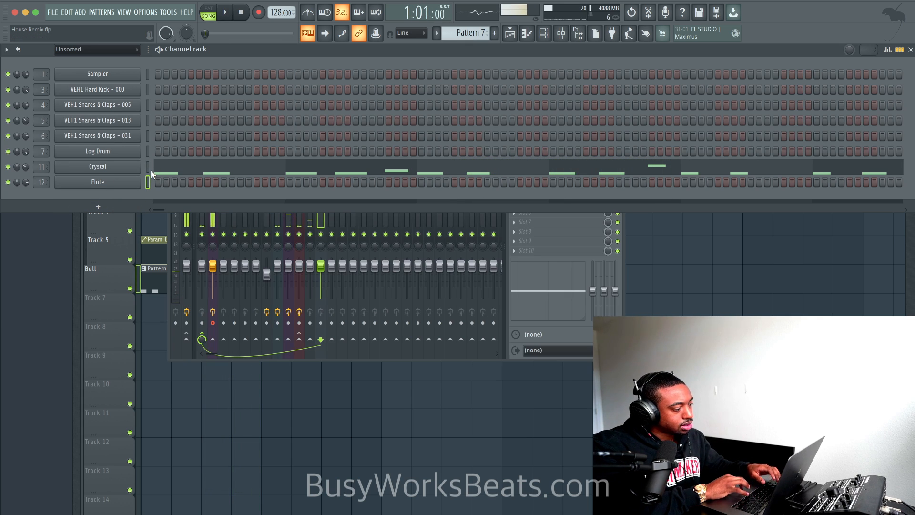
Arm recording with the metronome on, start a short take over the arrangement, and mute Track 1.
click(258, 13)
click(440, 324)
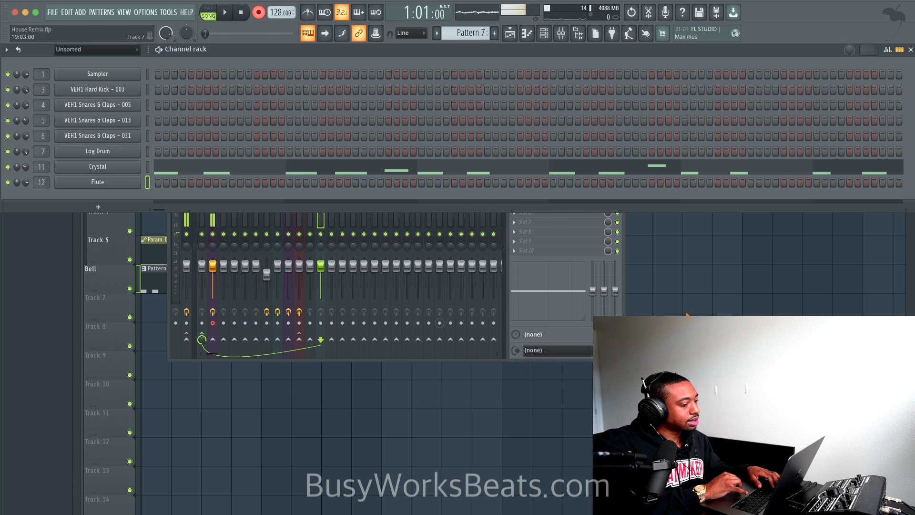
key(F5)
click(130, 145)
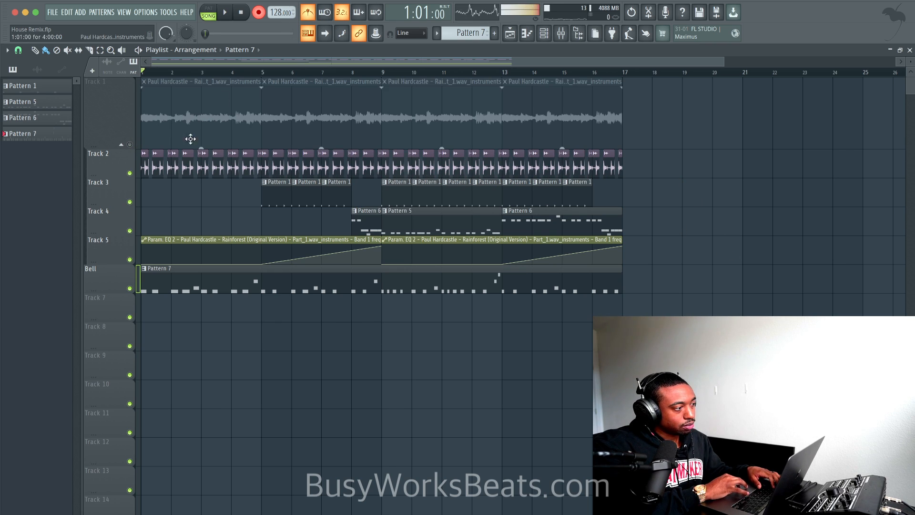
click(130, 145)
key(space)
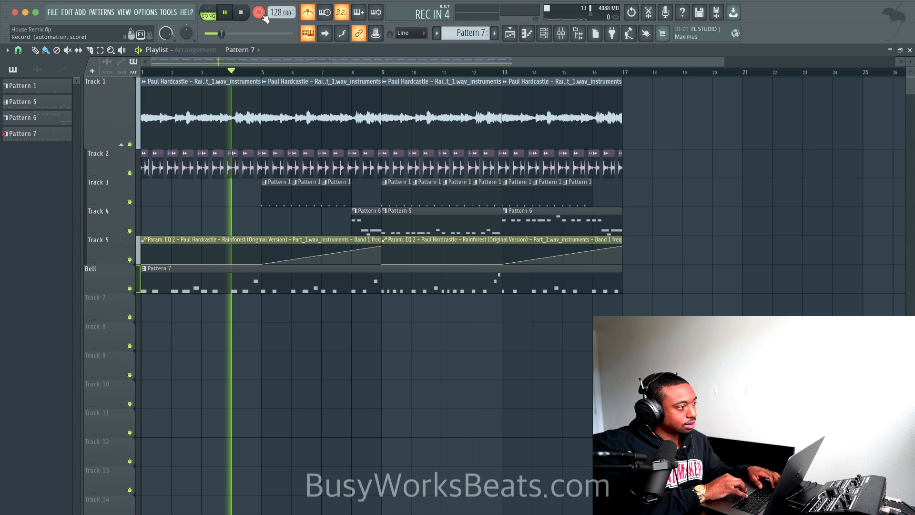
key(space)
click(130, 144)
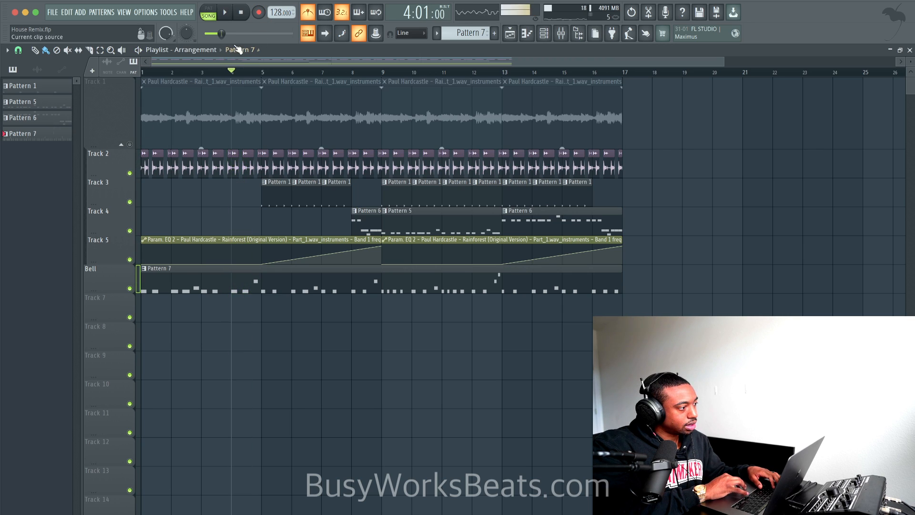
Try recording a Flute take into Pattern 7 from bar 1, and return to the channel rack.
click(261, 14)
click(495, 322)
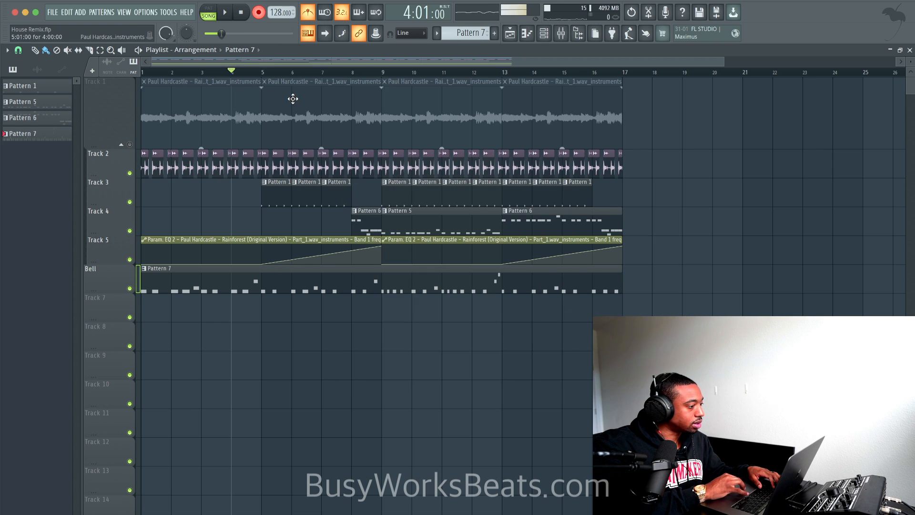
click(242, 13)
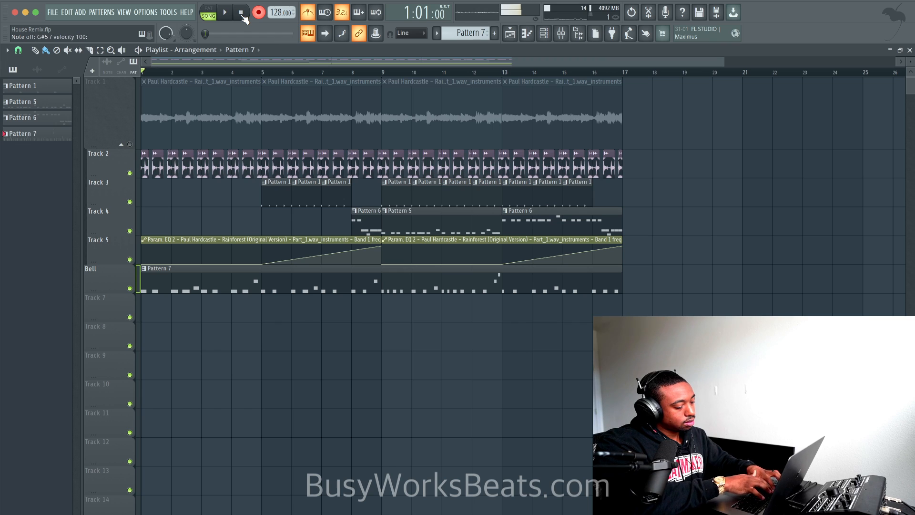
key(space)
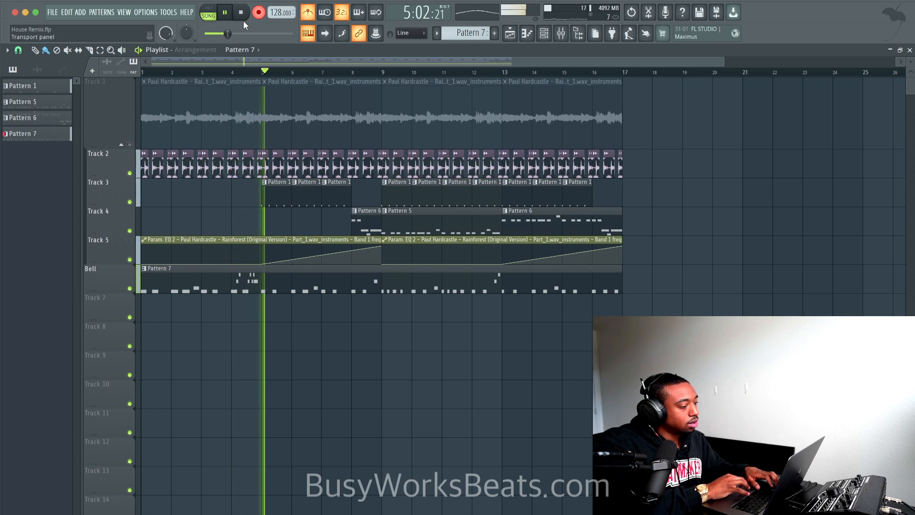
click(241, 13)
click(553, 31)
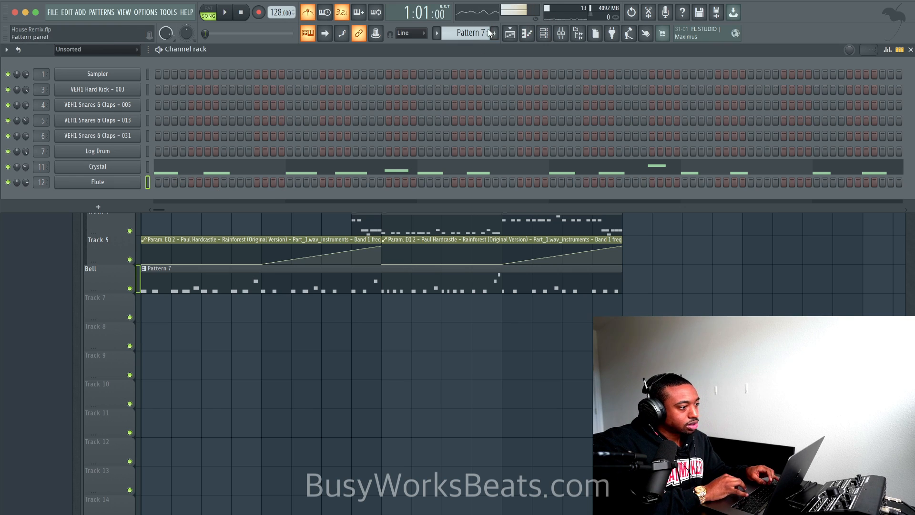
Switch to Pattern 8 and place it four times in a row on Track 7, filling bars 1 to 16.
scroll(481, 33, down, 6)
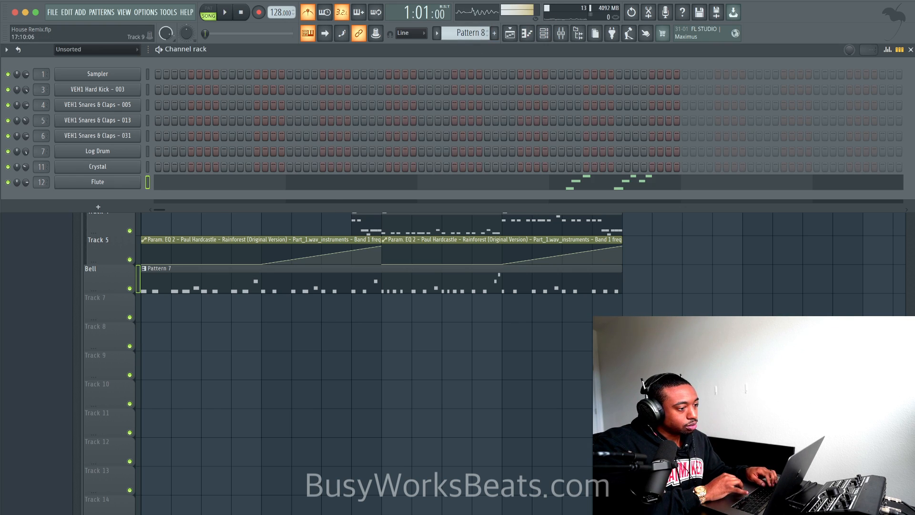
key(F6)
click(178, 301)
mouse_move(218, 300)
mouse_down()
mouse_move(189, 300)
mouse_move(437, 299)
mouse_move(544, 287)
mouse_move(574, 299)
mouse_up()
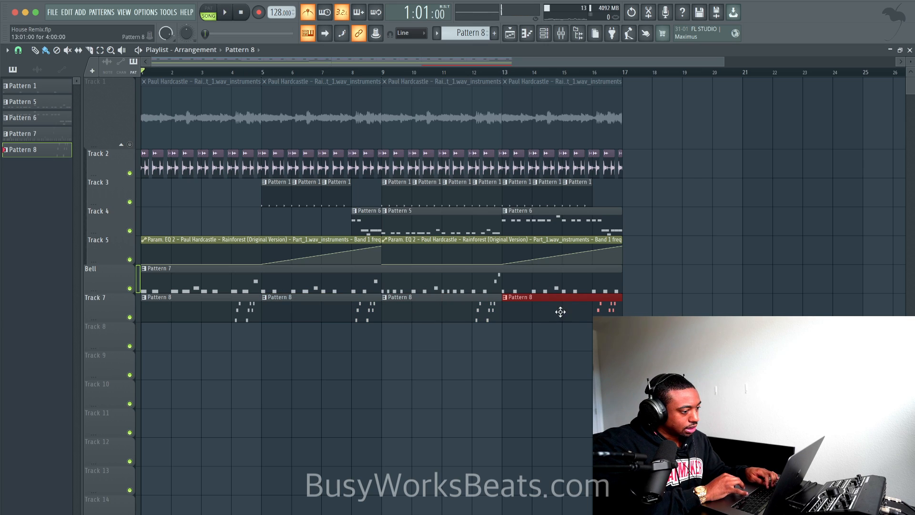
Audition the new Flute clips within the arrangement, replaying from bar 3.
key(space)
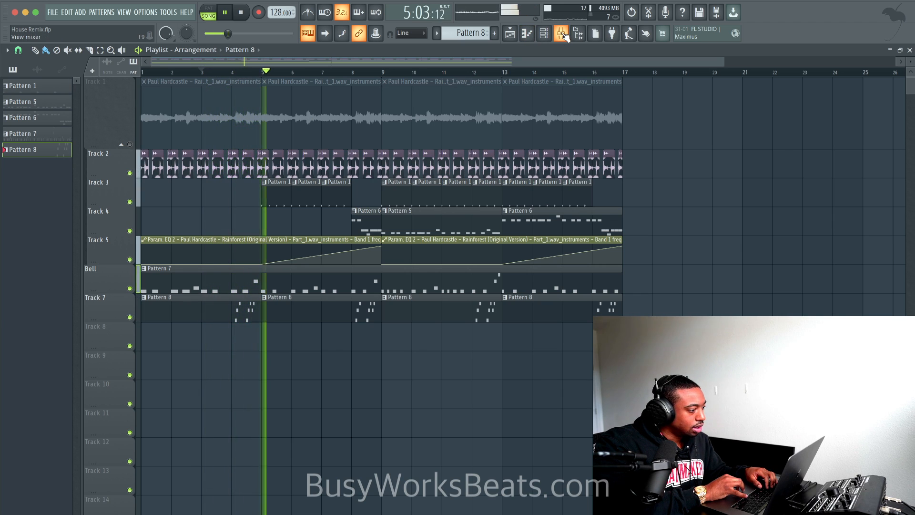
key(space)
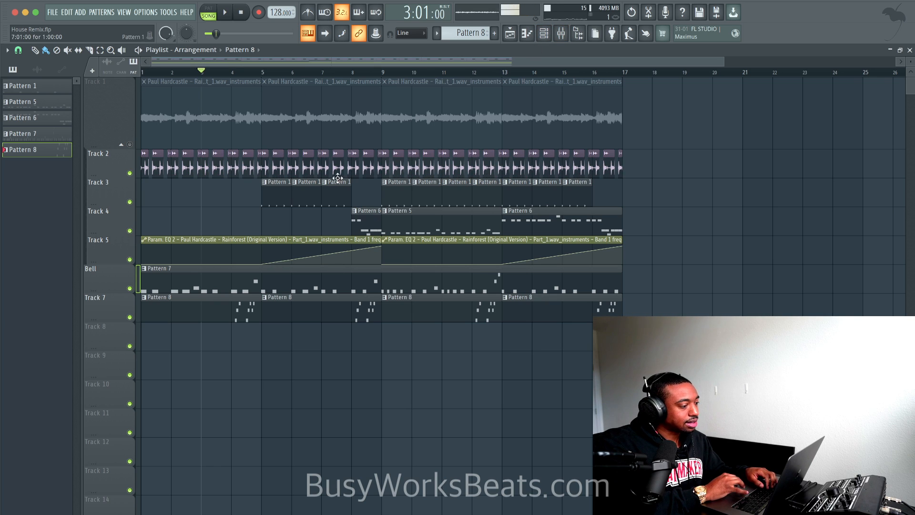
key(space)
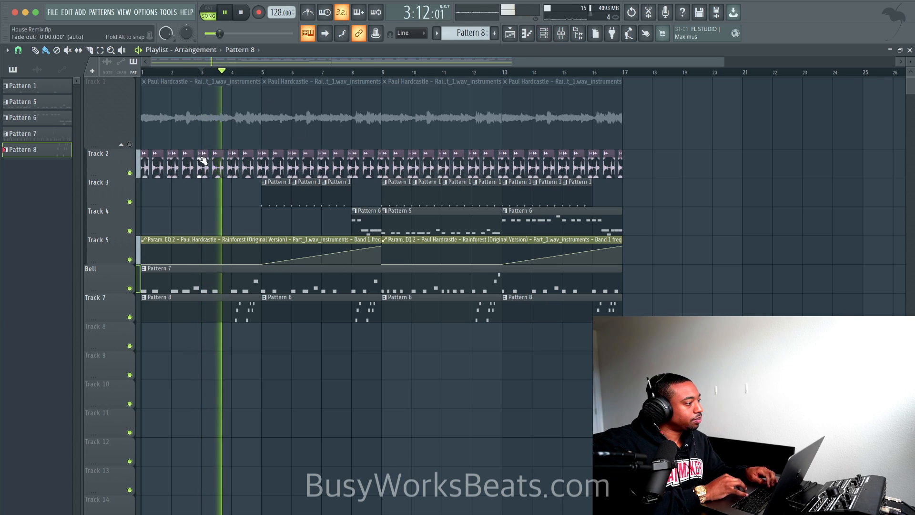
key(space)
Solo Track 1 and listen to the original sample from bar 4, restoring the other tracks and muting Track 1 again.
click(130, 145)
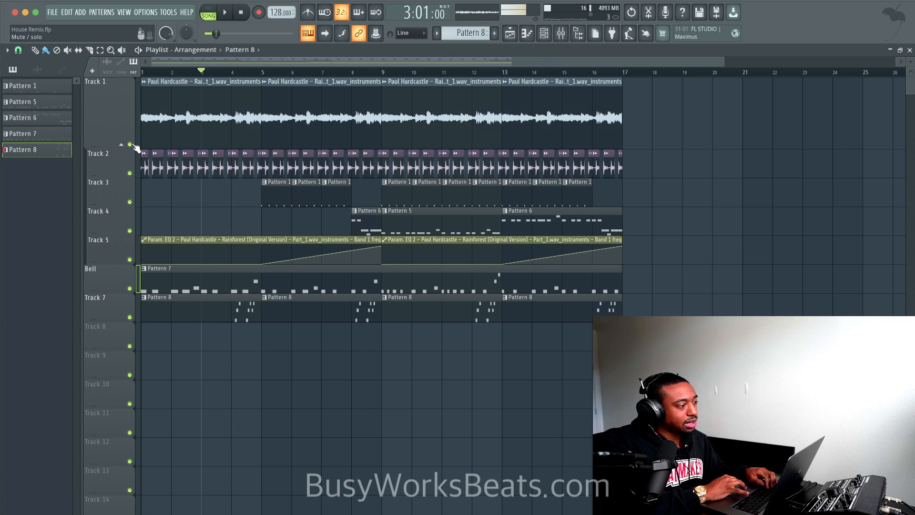
right_click(130, 145)
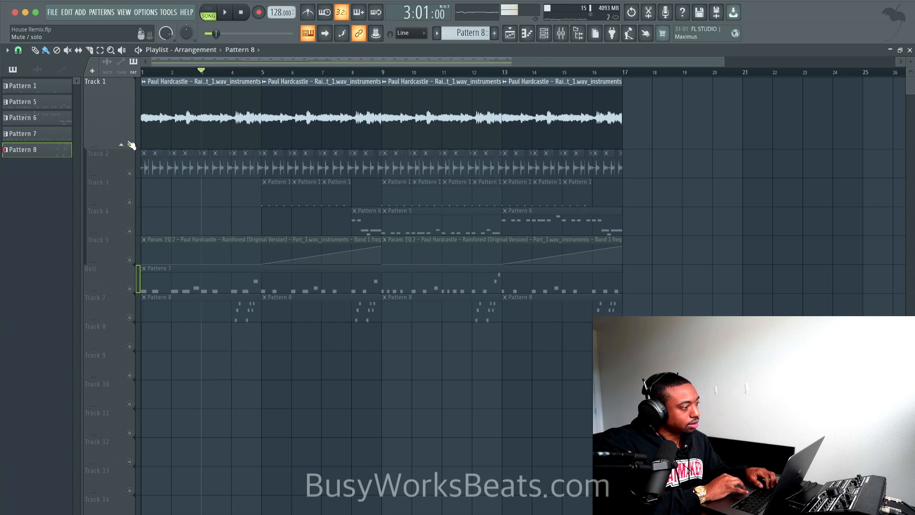
click(231, 73)
key(space)
right_click(131, 144)
key(space)
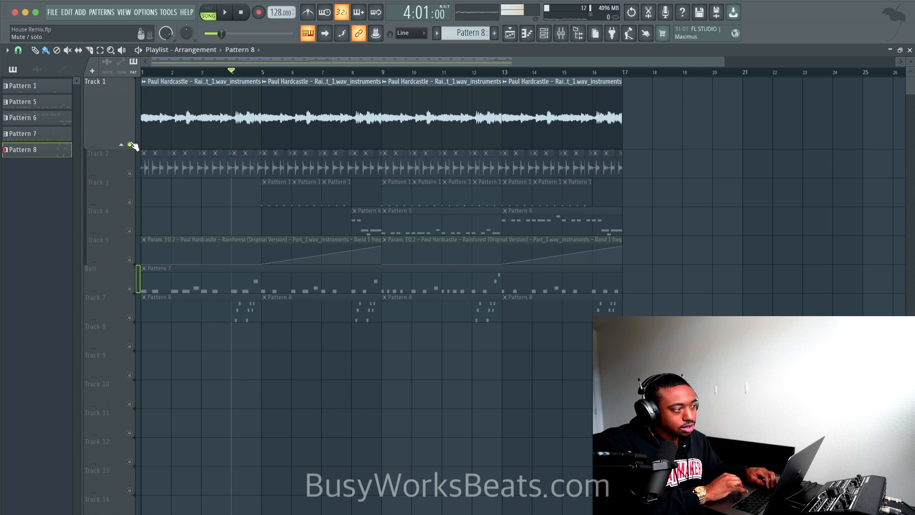
right_click(130, 144)
click(131, 144)
Load Fruity Delay 3 in the first effect slot of the Flute mixer track and audition it.
click(543, 33)
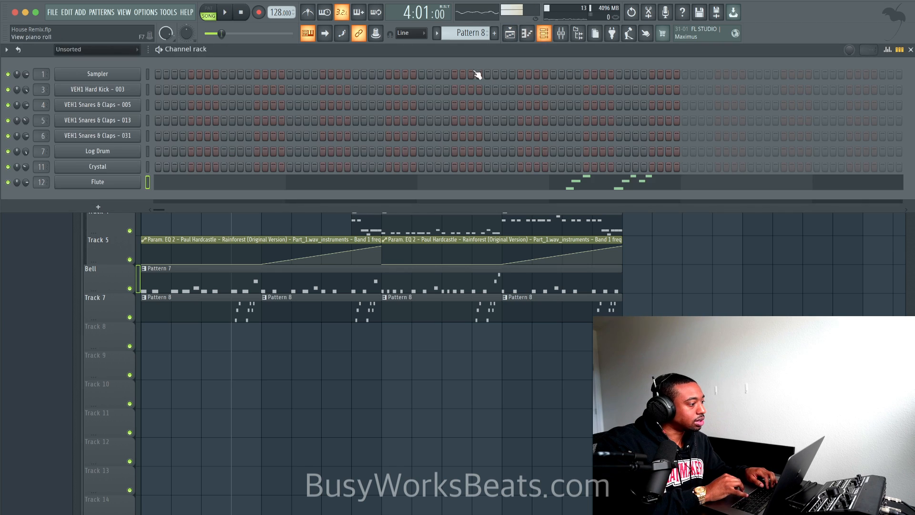
click(562, 34)
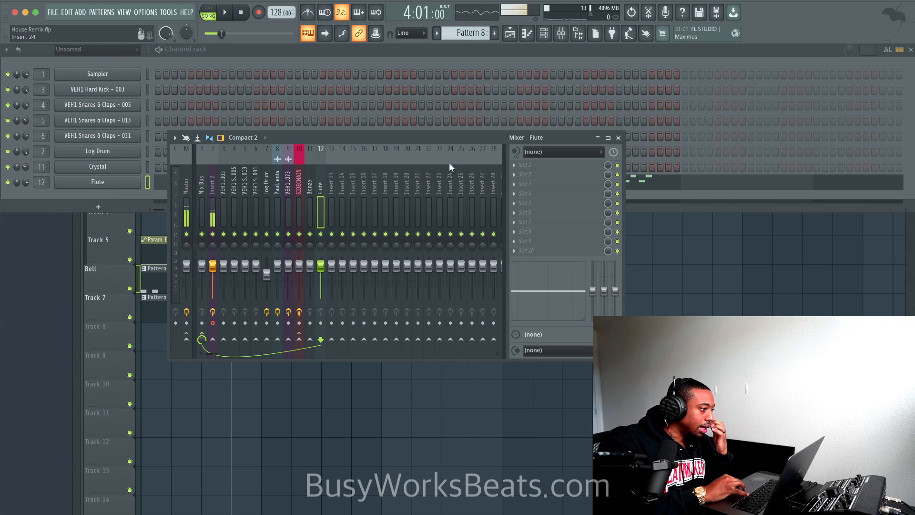
click(523, 173)
mouse_move(526, 174)
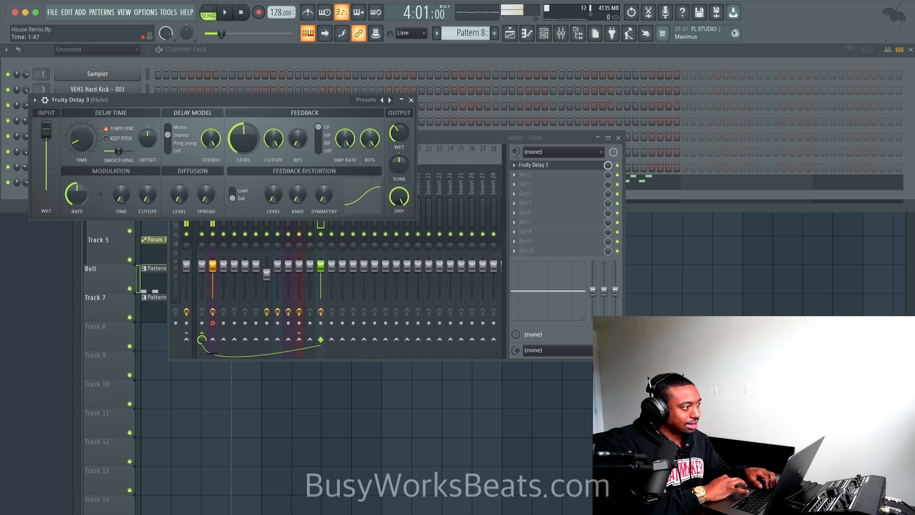
key(space)
key(space)
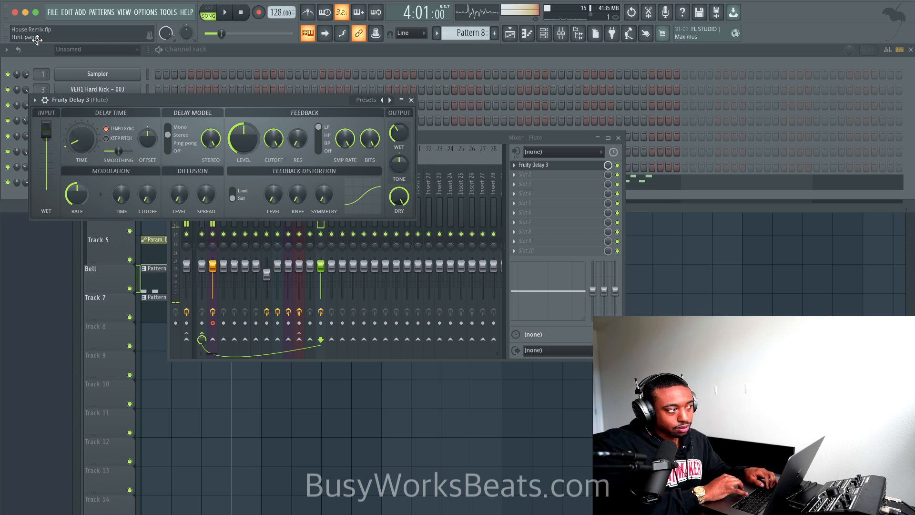
Set the Flute delay's output wet level to about 16% while auditioning from bar 4, and close the effect window.
key(space)
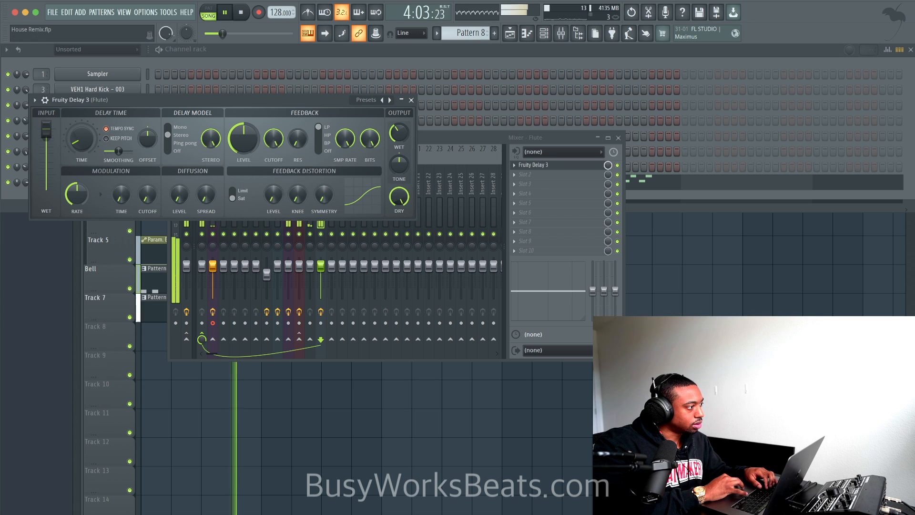
key(space)
drag(399, 134, 399, 157)
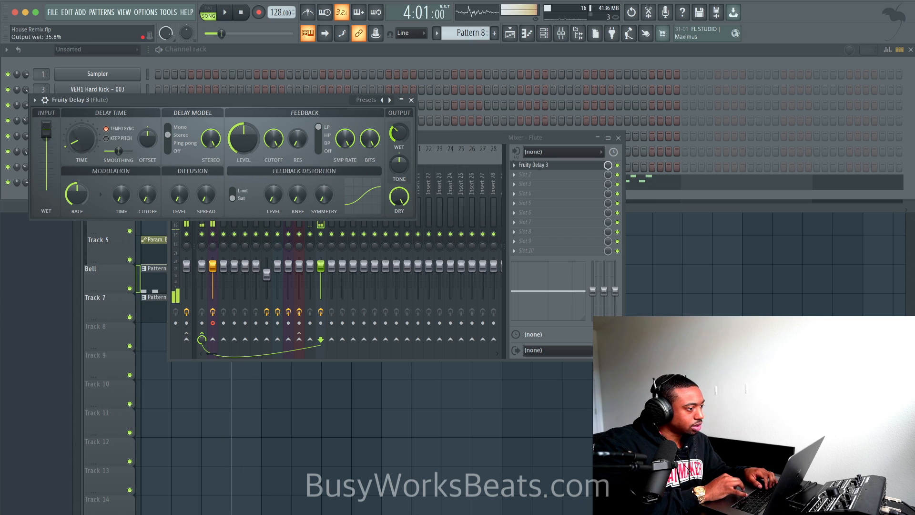
key(space)
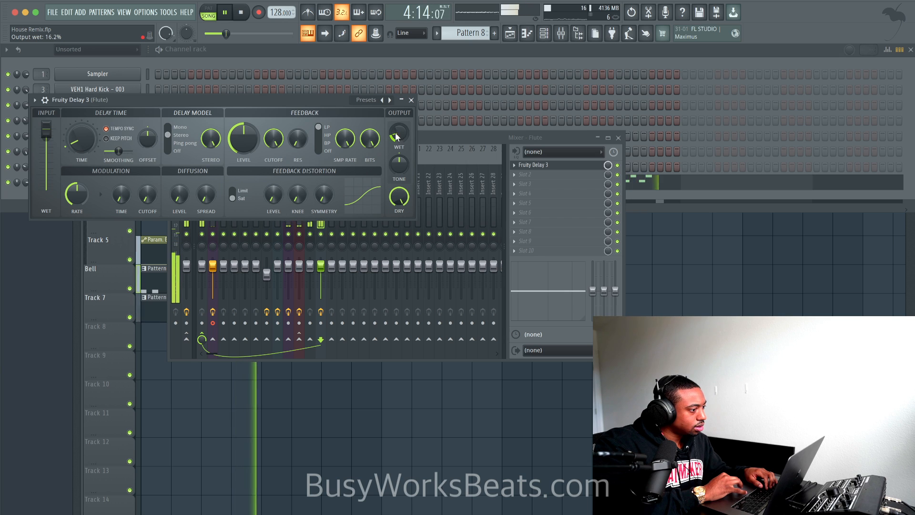
click(411, 100)
right_click(697, 271)
key(space)
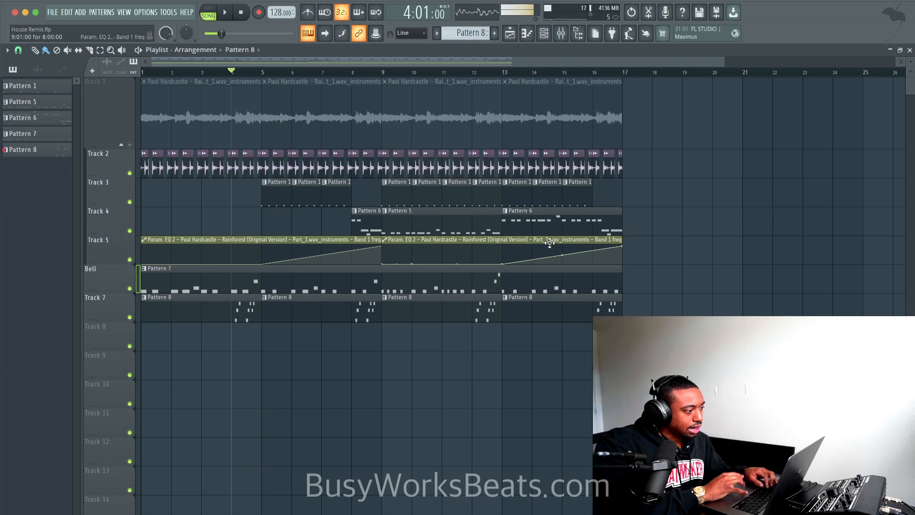
Play the arrangement from bar 1, comparing it with Track 1 unmuted, and leave Track 1 muted.
click(242, 13)
key(space)
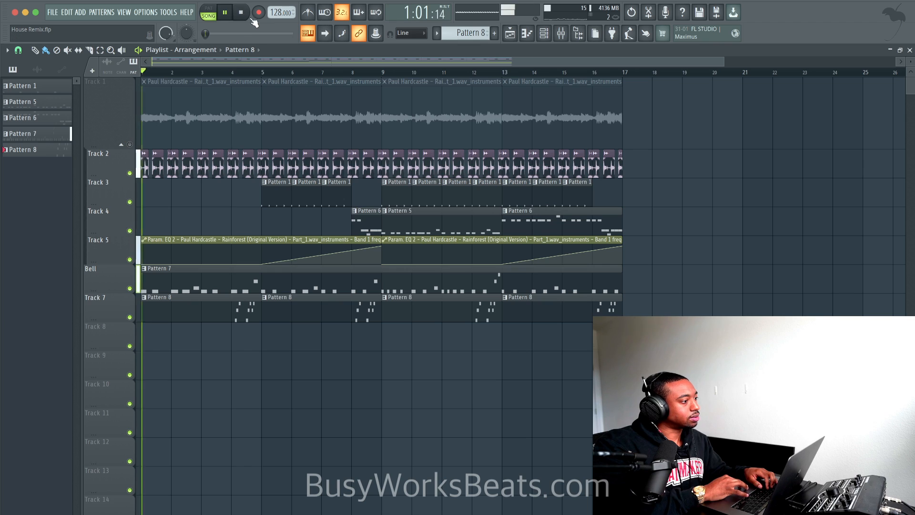
click(542, 40)
key(space)
key(space)
click(129, 145)
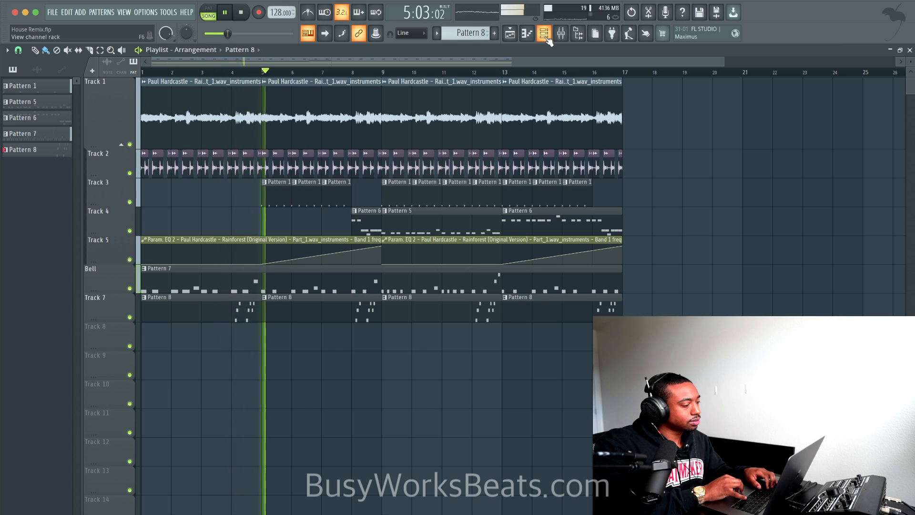
click(130, 144)
key(space)
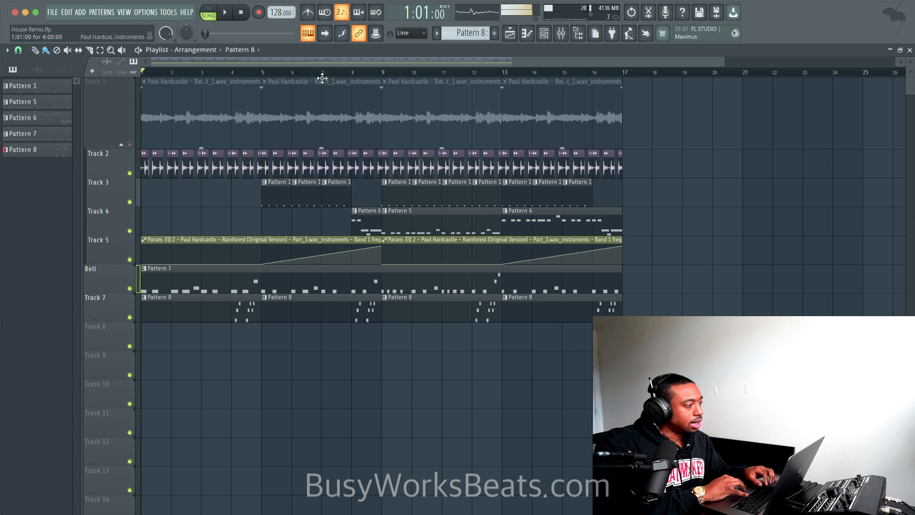
Add an FL Keys channel, load its ePiano preset, close the plugin, and route the channel to mixer track 13.
click(545, 34)
click(98, 207)
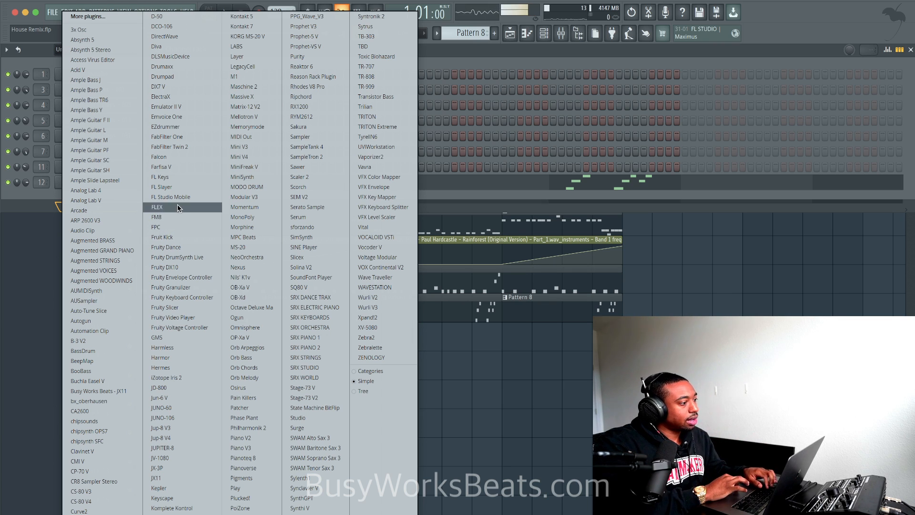
click(177, 176)
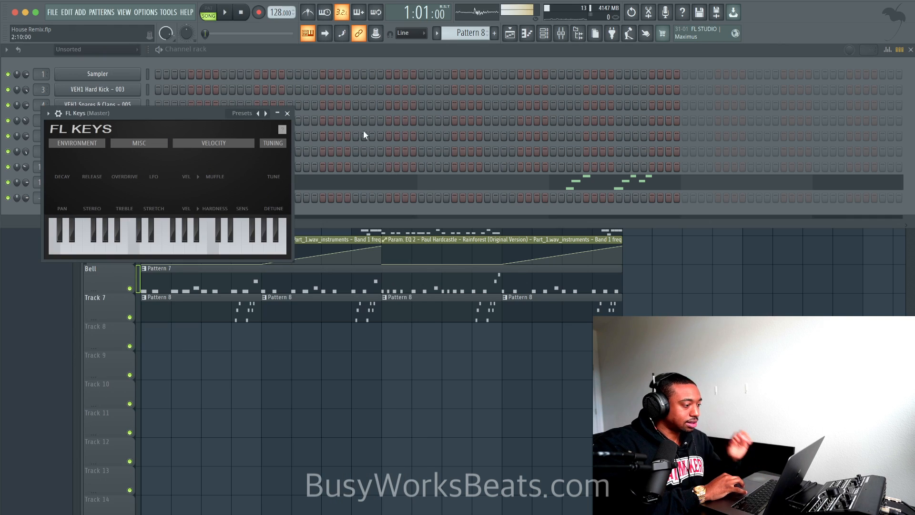
click(247, 117)
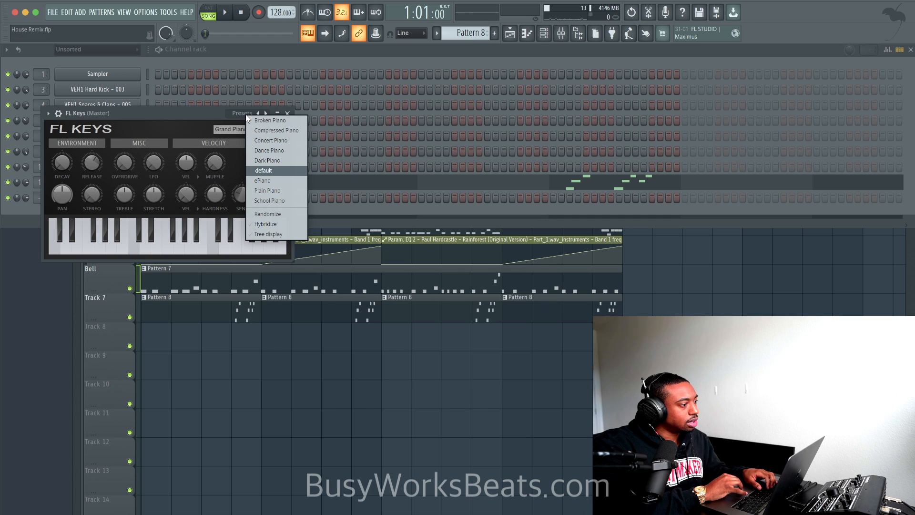
click(263, 180)
click(287, 113)
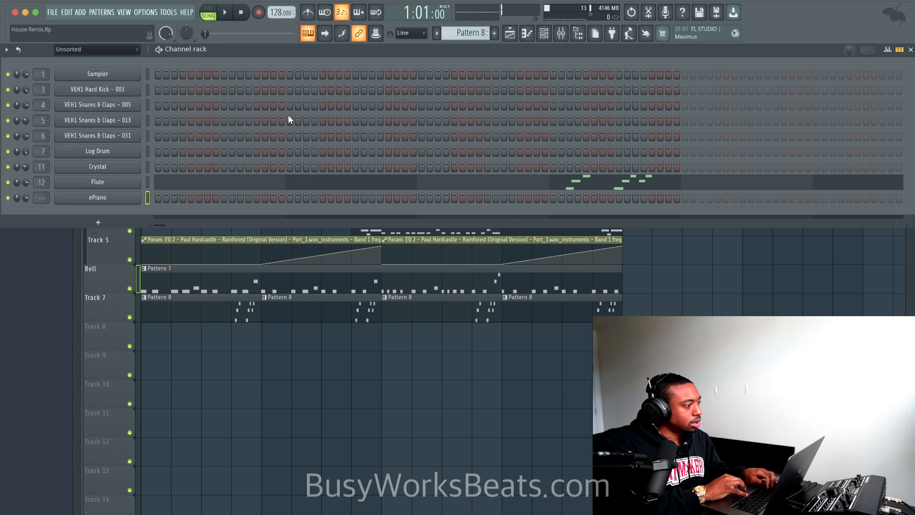
key(F9)
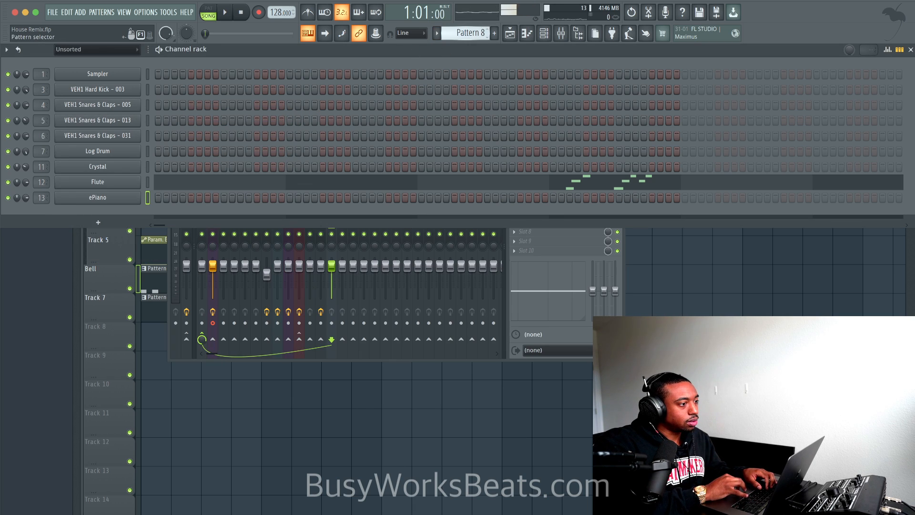
Create Pattern 9 and place it on Track 8 from bar 1 with a length of four bars.
drag(466, 33, 466, 29)
click(740, 314)
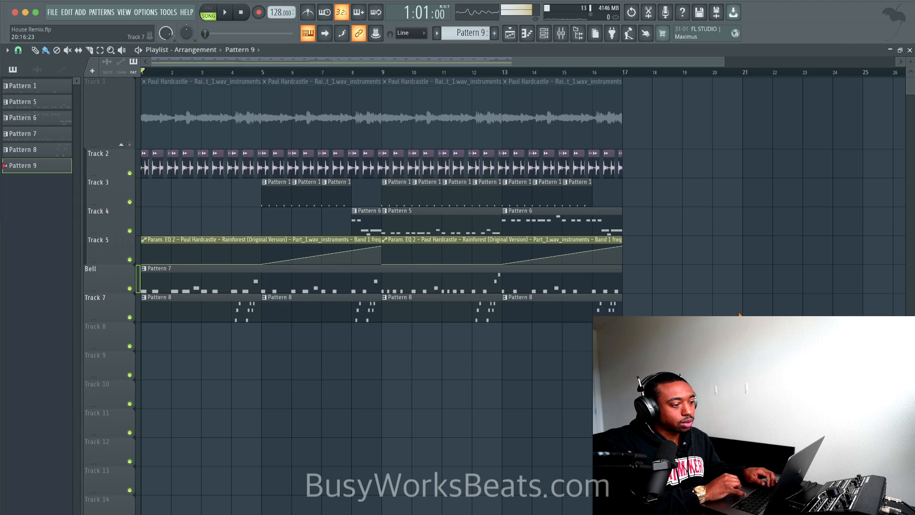
click(145, 329)
drag(171, 341, 261, 342)
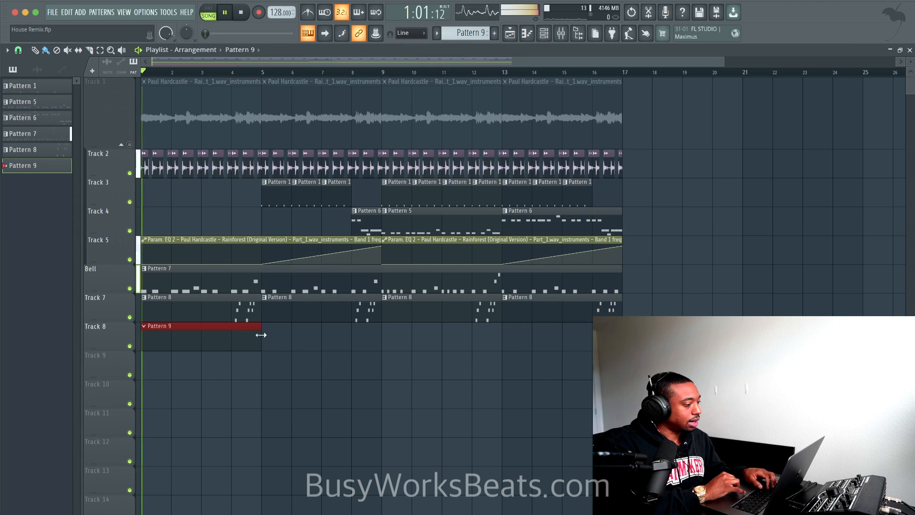
Compare the arrangement from bar 1 with Track 1 muted and unmuted, save the project, and leave Track 1 muted.
key(space)
click(129, 144)
key(space)
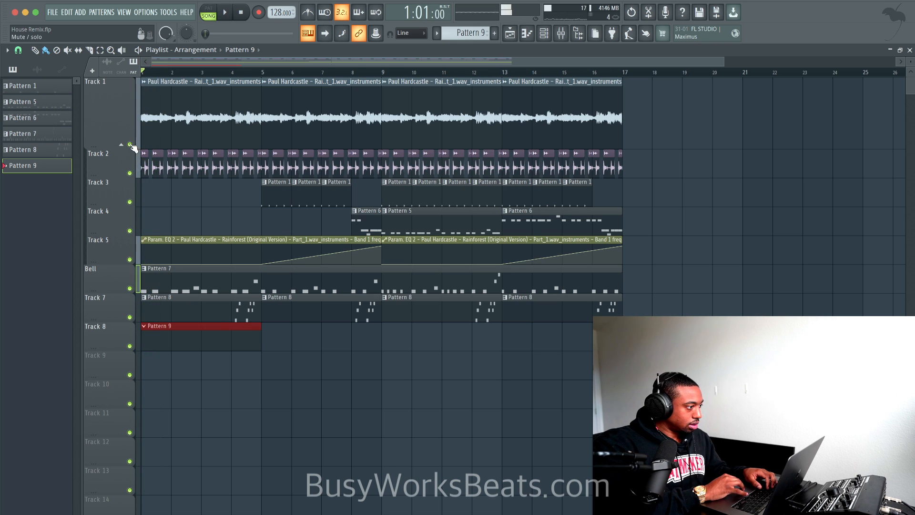
key(ctrl+s)
click(130, 145)
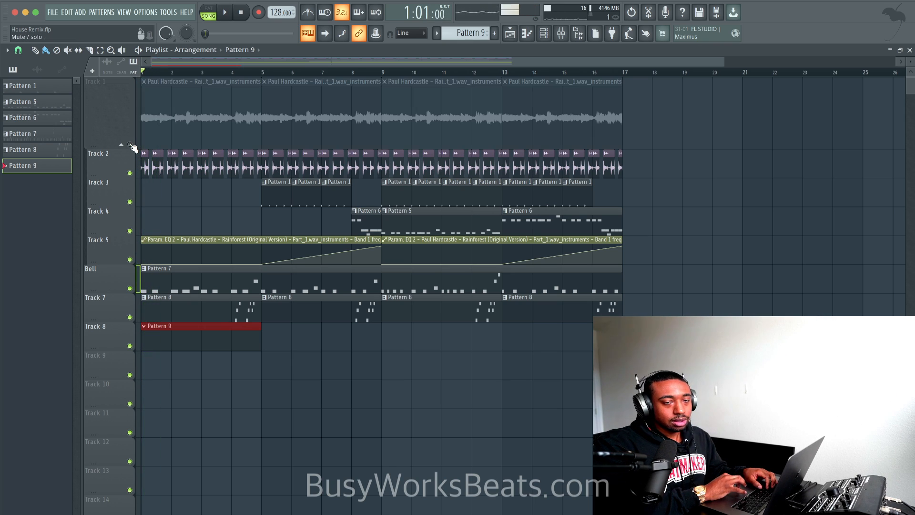
key(space)
click(130, 145)
key(space)
click(130, 144)
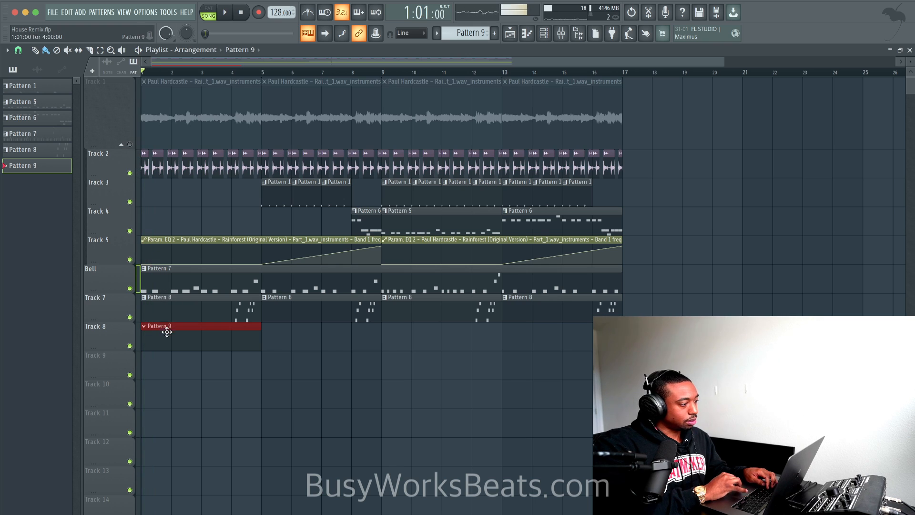
Draw a D#5 note about two bars long at bar 1 in the ePiano piano roll of Pattern 9, and audition it.
key(F6)
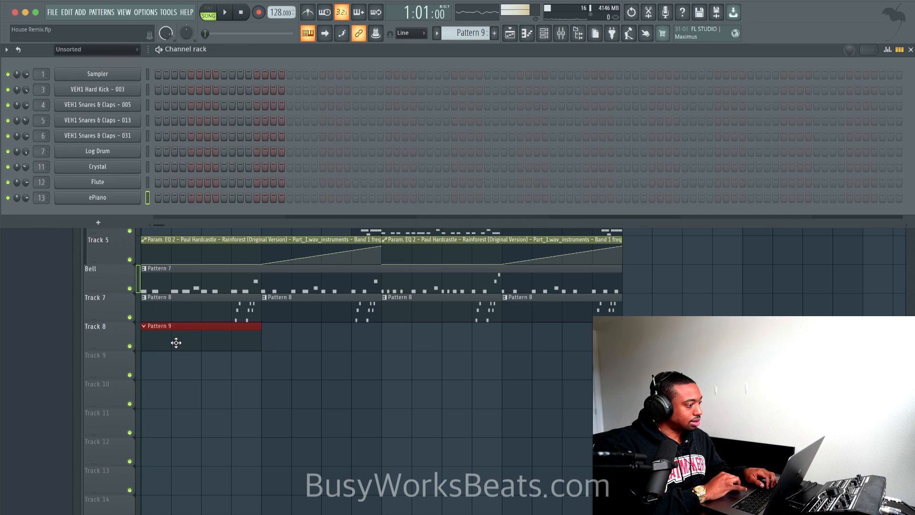
right_click(133, 198)
click(147, 197)
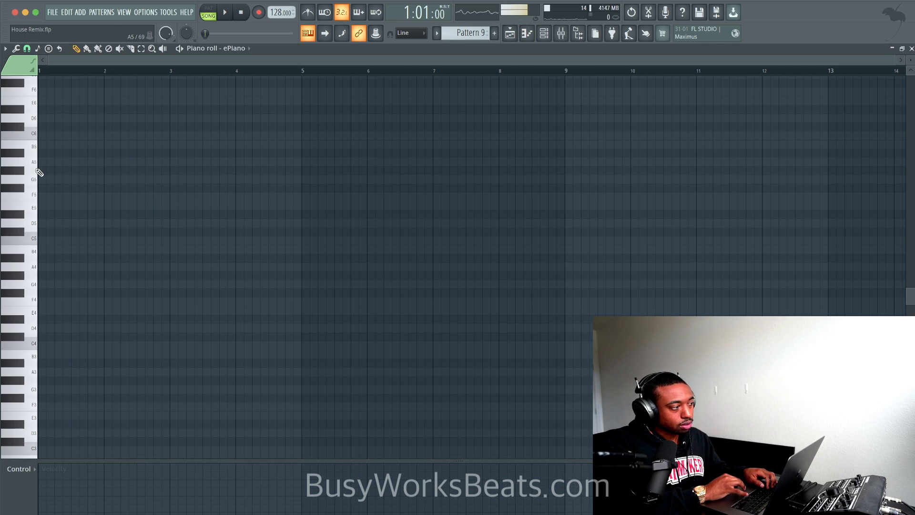
drag(37, 182, 172, 214)
key(space)
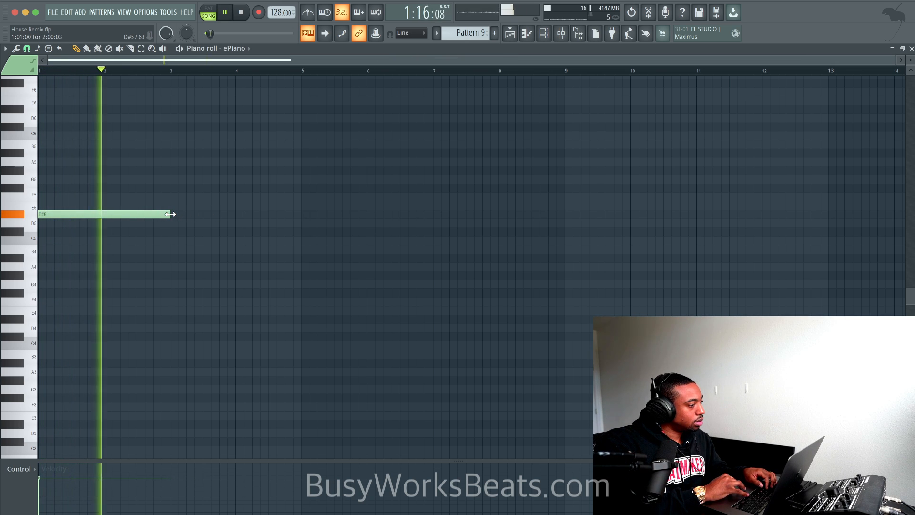
key(space)
Solo Track 1 in the playlist and listen to the sample from several positions within bars 1 to 4.
key(F5)
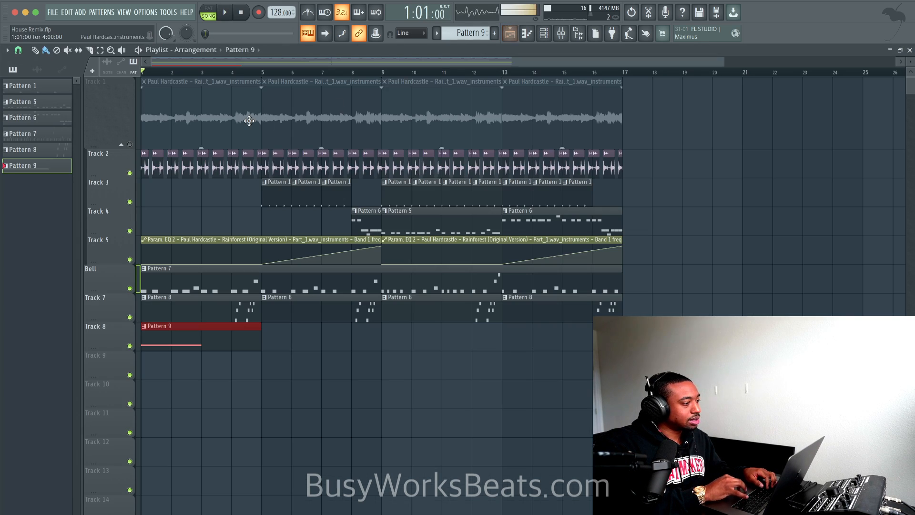
click(129, 144)
ctrl+click(129, 144)
key(space)
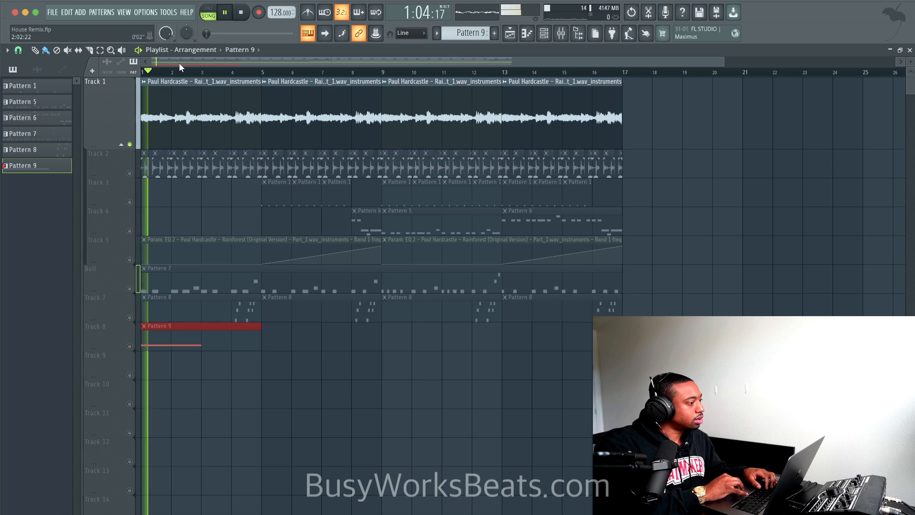
click(199, 72)
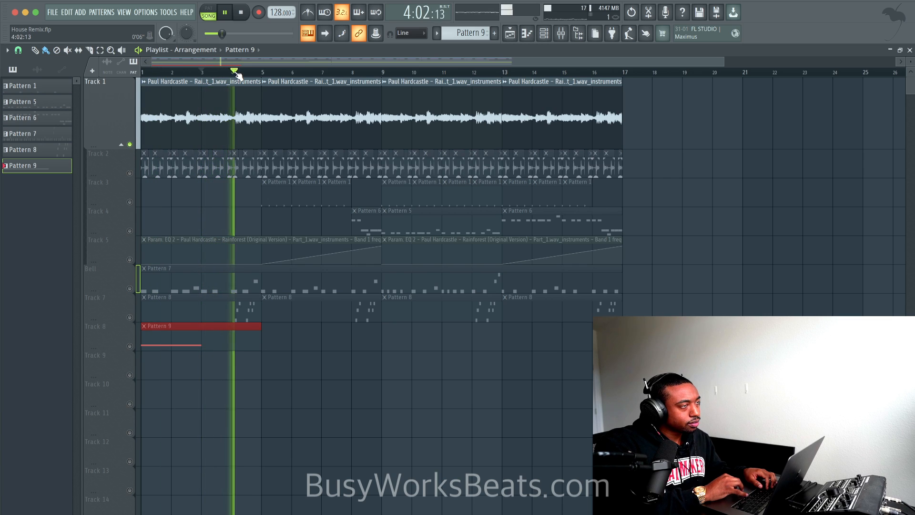
key(space)
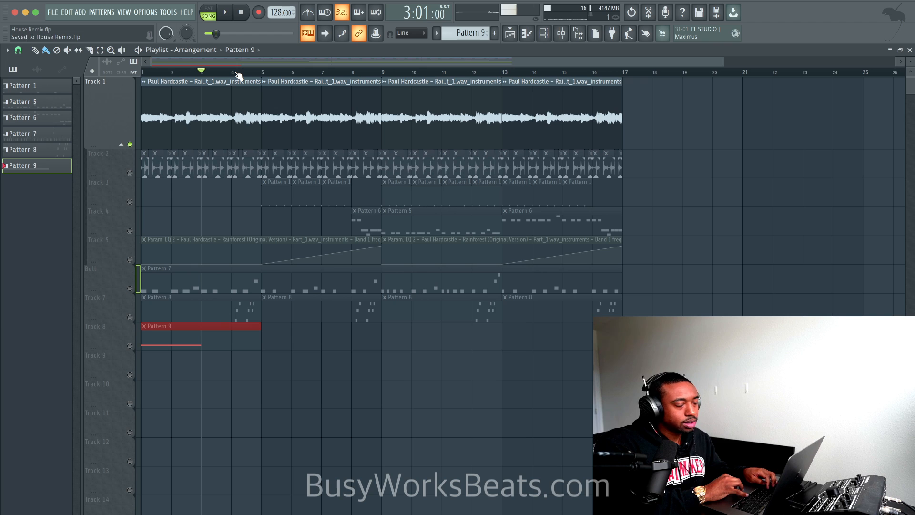
click(177, 75)
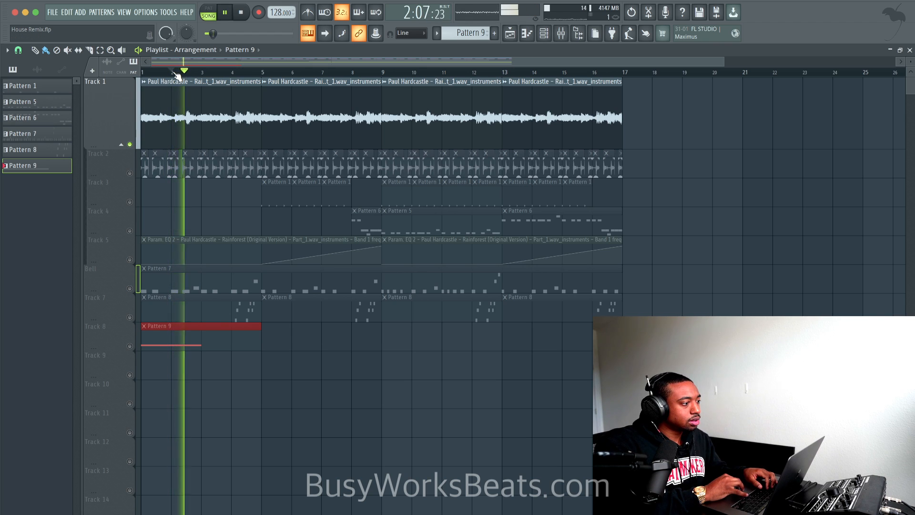
click(174, 75)
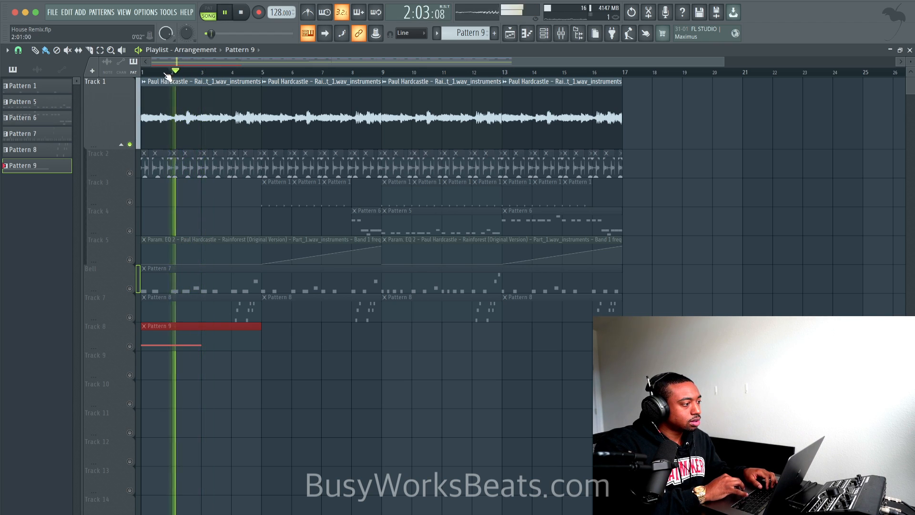
click(159, 77)
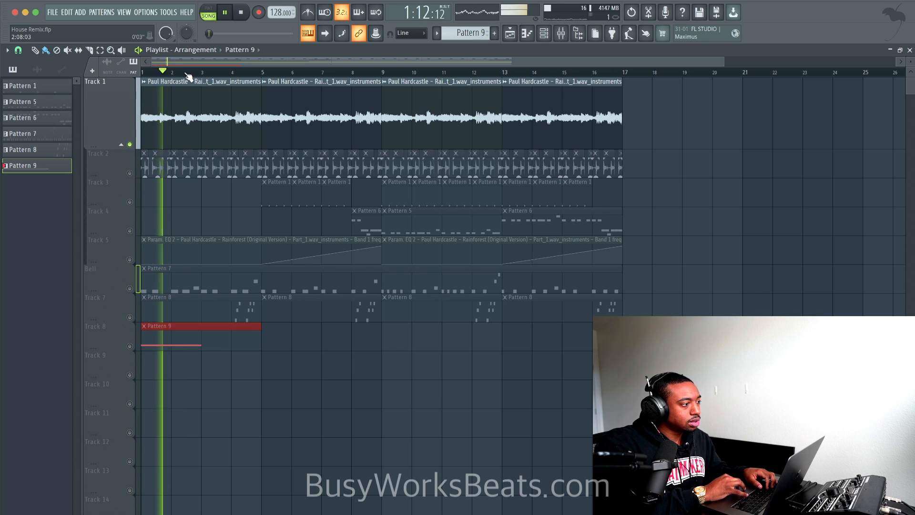
key(space)
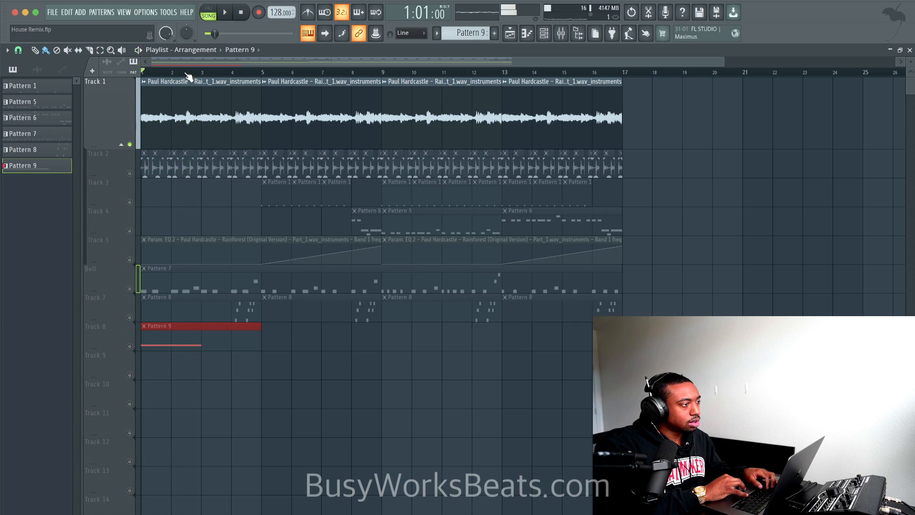
Bring the other playlist tracks back from solo and mute Track 1.
click(130, 144)
click(129, 145)
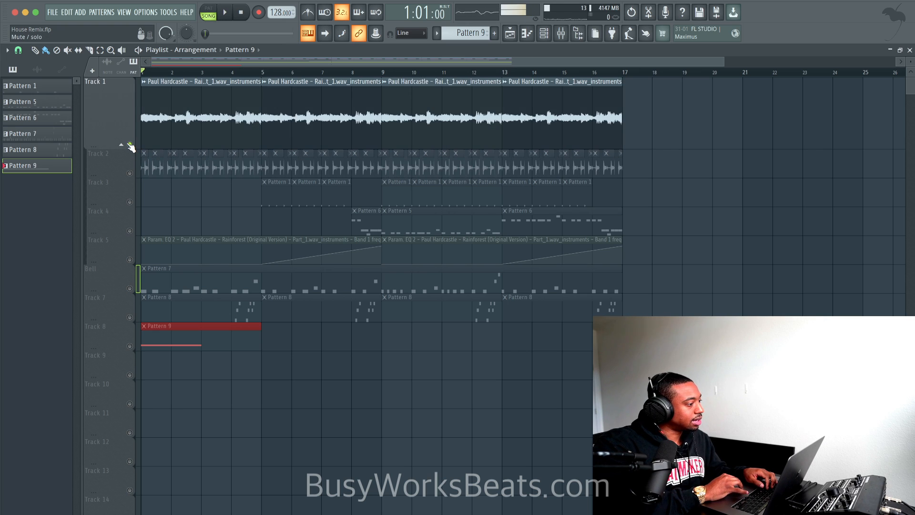
right_click(129, 144)
click(130, 144)
In Pattern 9's ePiano piano roll, add a second D#5 note at bar 3, clear the time selection and shorten the note to about 1.25 bars.
double_click(173, 337)
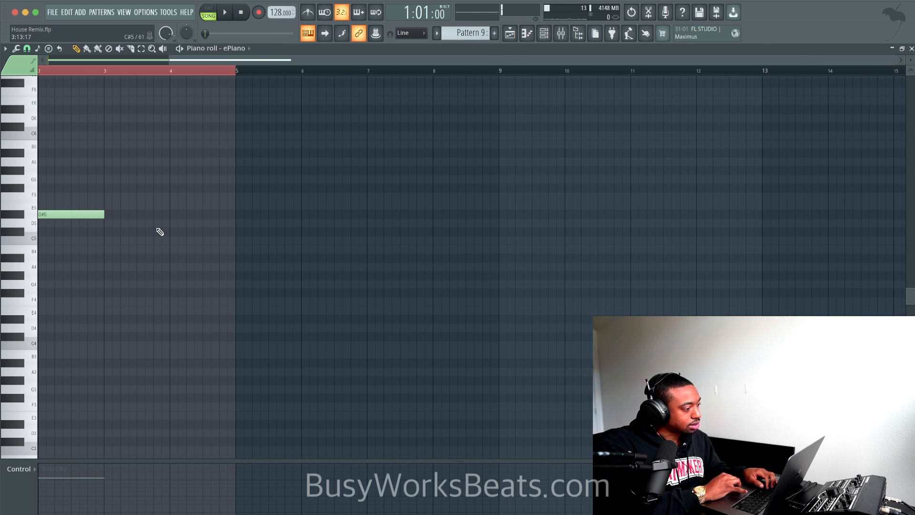
key(space)
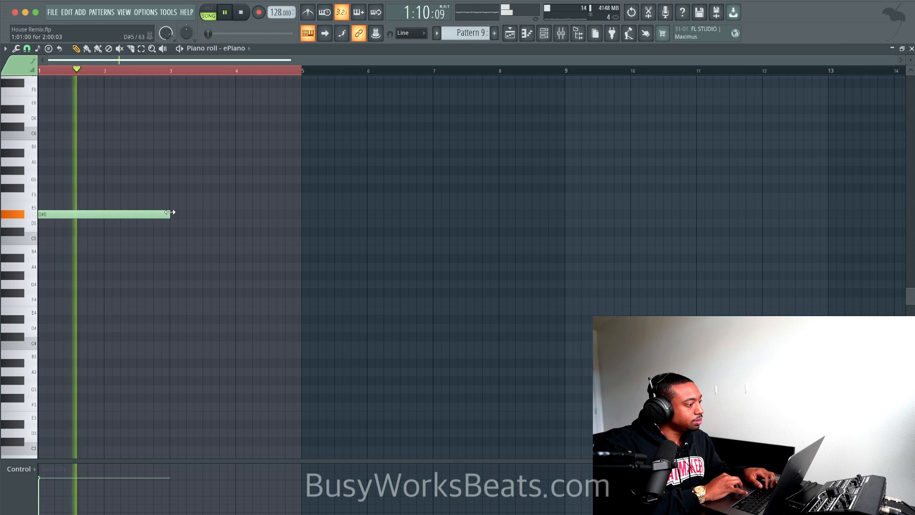
click(170, 214)
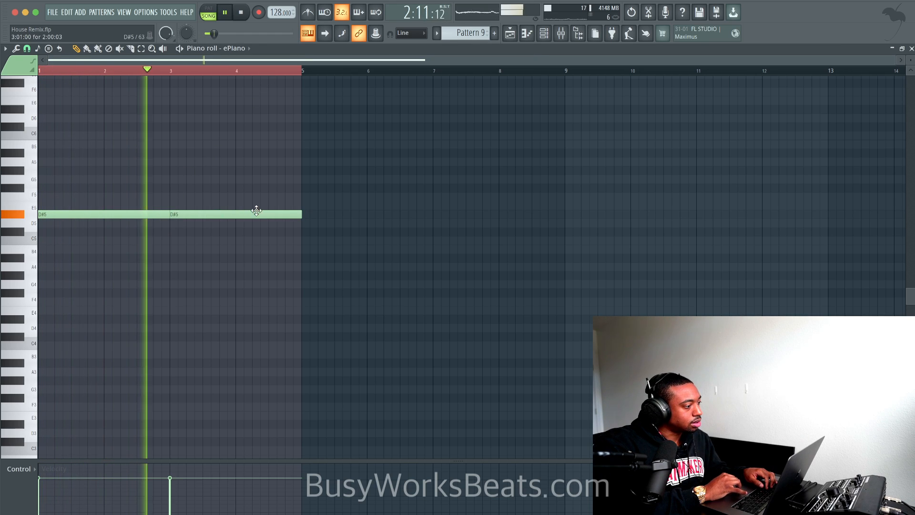
right_click(312, 71)
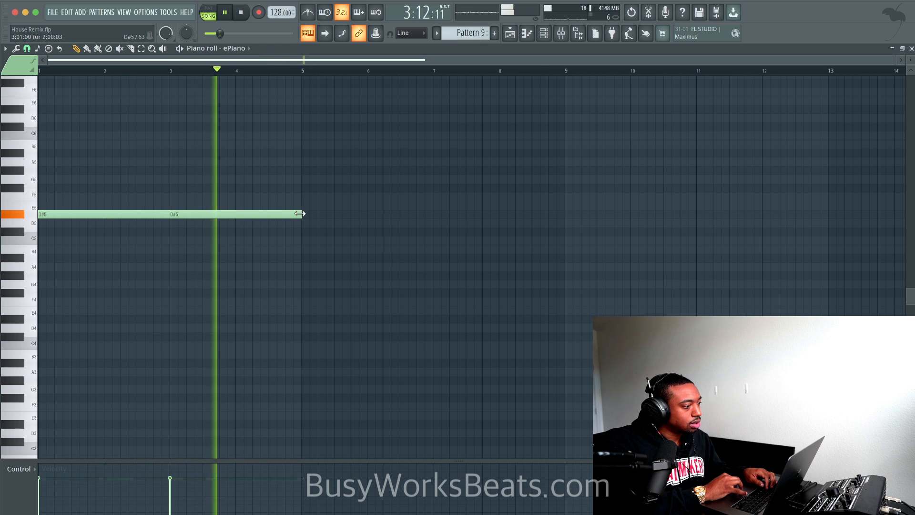
drag(302, 214, 263, 215)
Add a short D#5 and a C#5 note in bar 4, and make the notes legato with the last ending at bar 5.
key(space)
click(251, 196)
click(268, 232)
key(space)
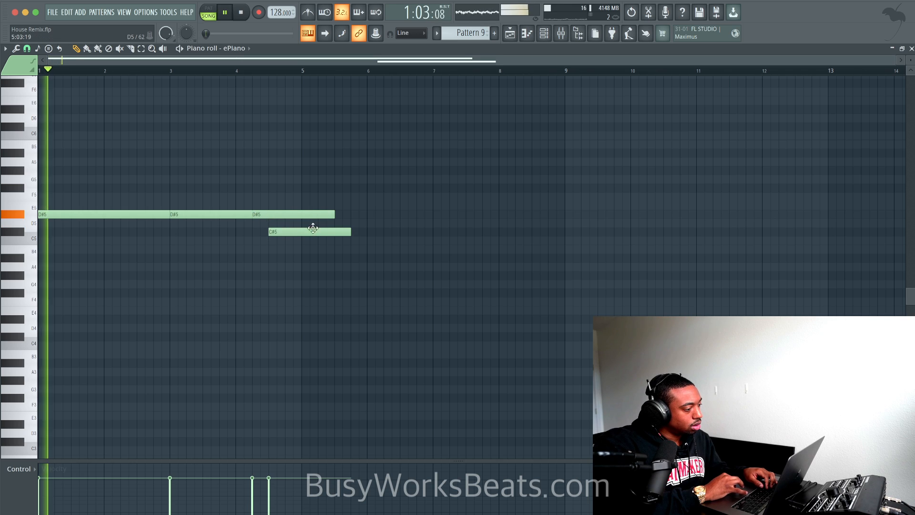
key(ctrl+l)
key(space)
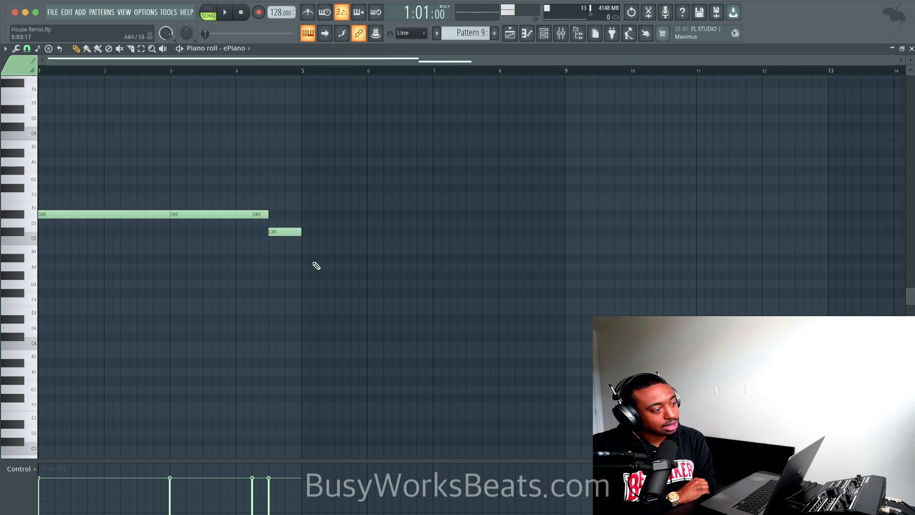
Stamp a C#4, E4, G#4, B4, D#5 chord at bar 1, replace the original D#5, extend the chord to two bars and audition it.
click(50, 53)
click(62, 155)
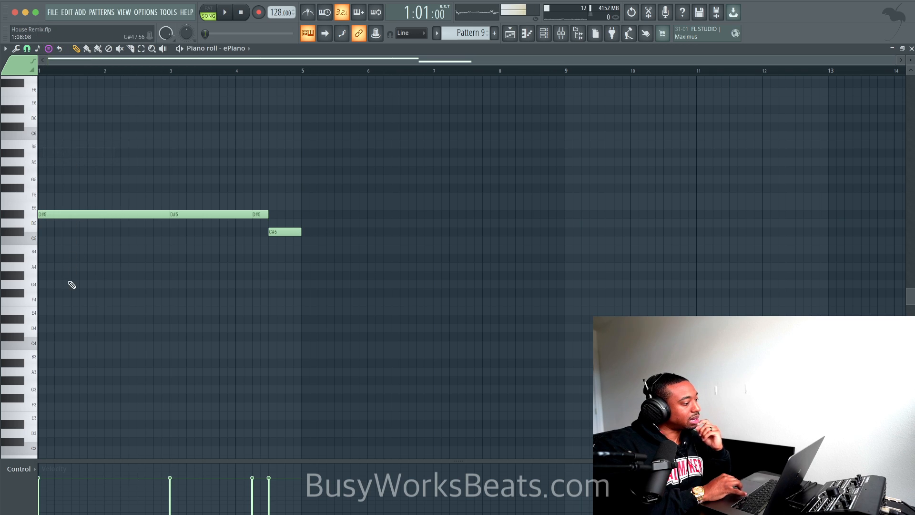
drag(70, 310, 40, 339)
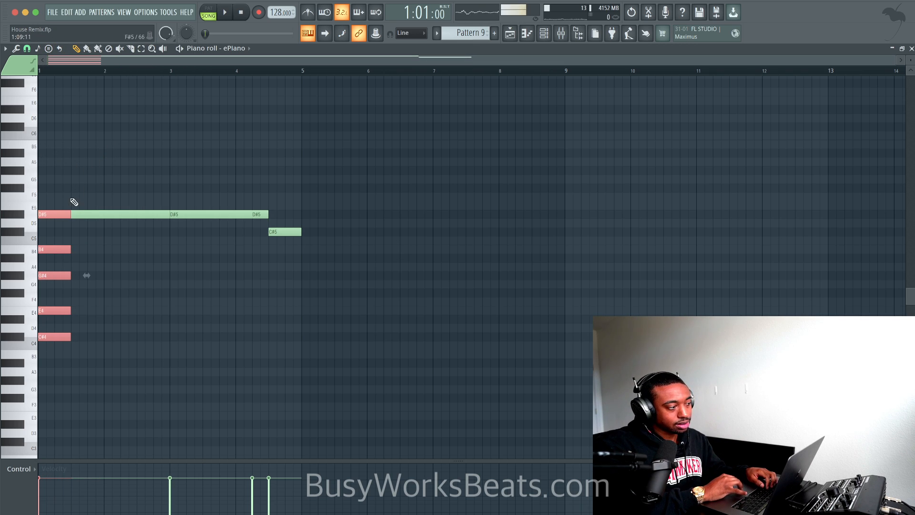
right_click(88, 214)
drag(77, 215, 169, 215)
key(space)
click(198, 284)
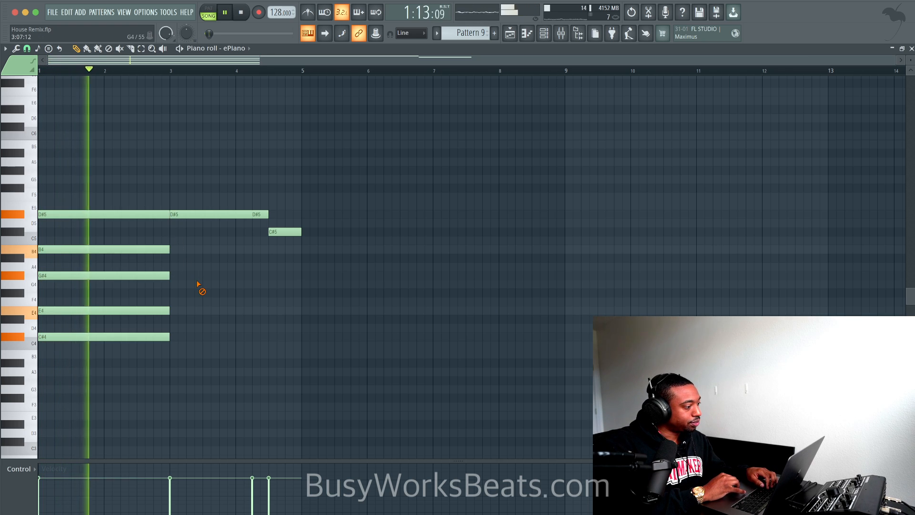
key(space)
Try the bar 1 chord with E4 and B4 raised to F4 and C5, audition it, and return both notes to their original pitches.
super+click(147, 313)
key(alt+g)
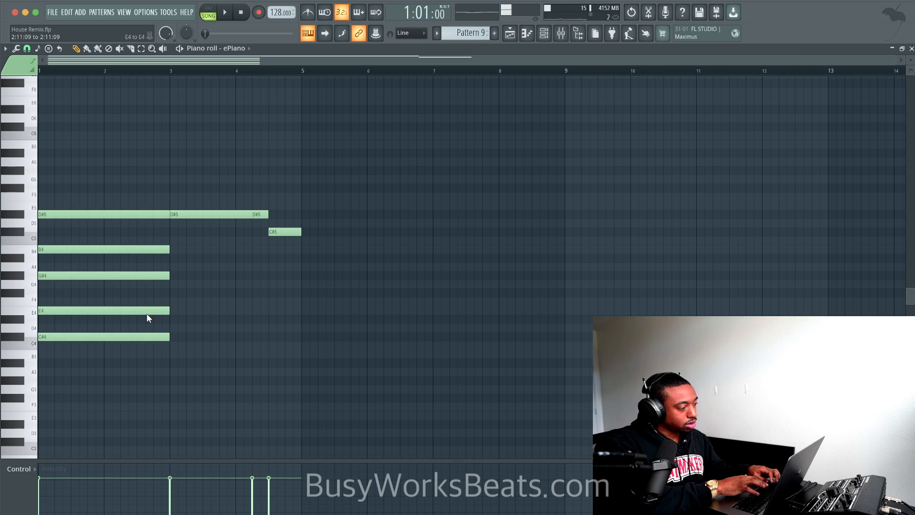
super+click(144, 314)
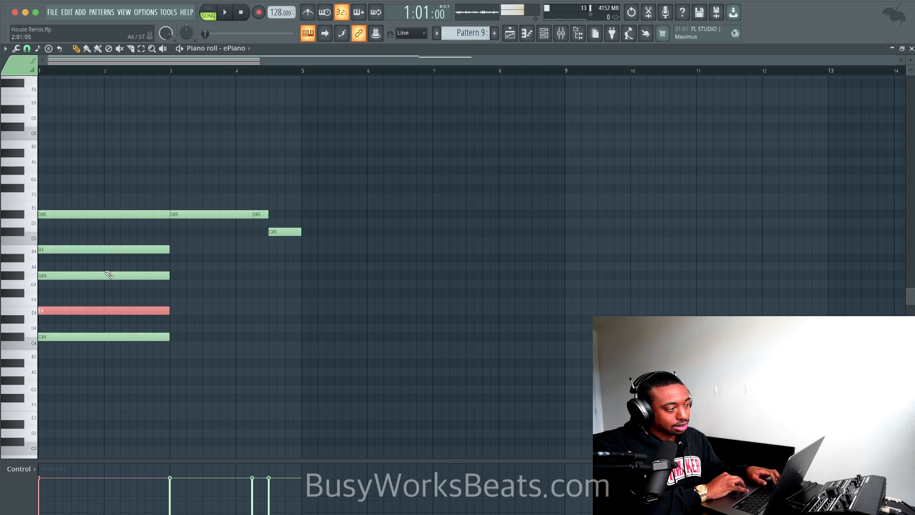
super+click(114, 250)
key(shift+Up)
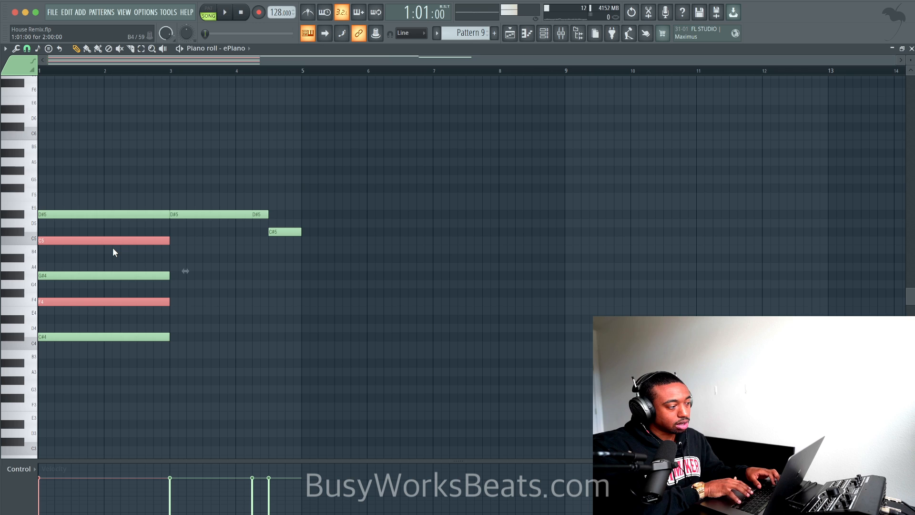
key(space)
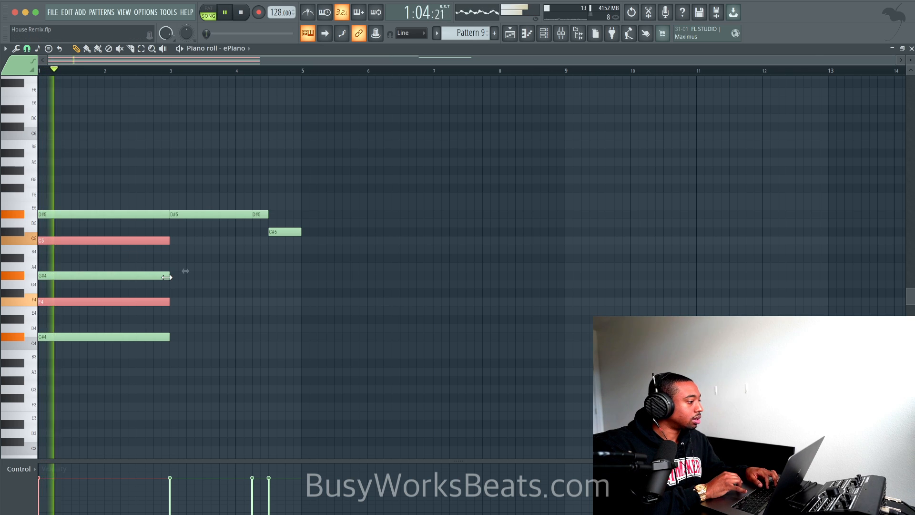
key(space)
key(shift+Down)
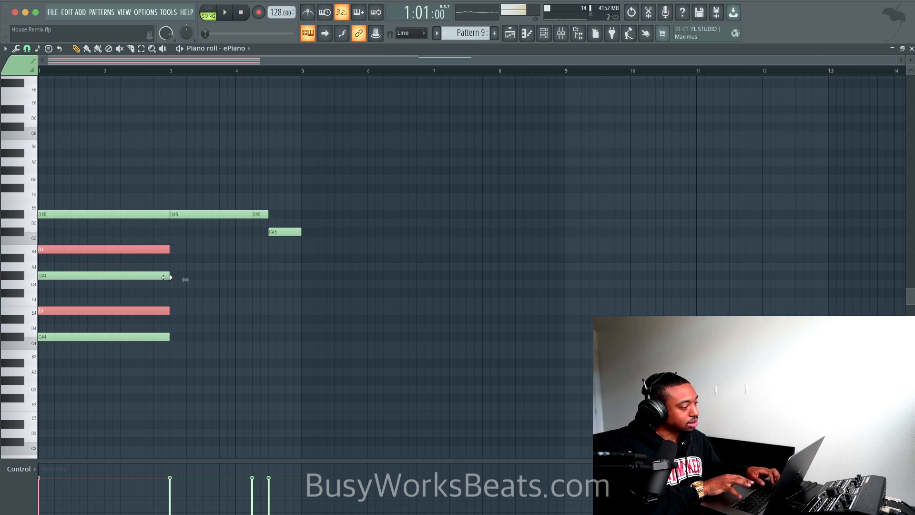
key(ctrl+d)
Copy the chord's four lower notes under the bar 3 D#5 and the short bar 4 D#5, trimming each copy to its melody note's length.
key(space)
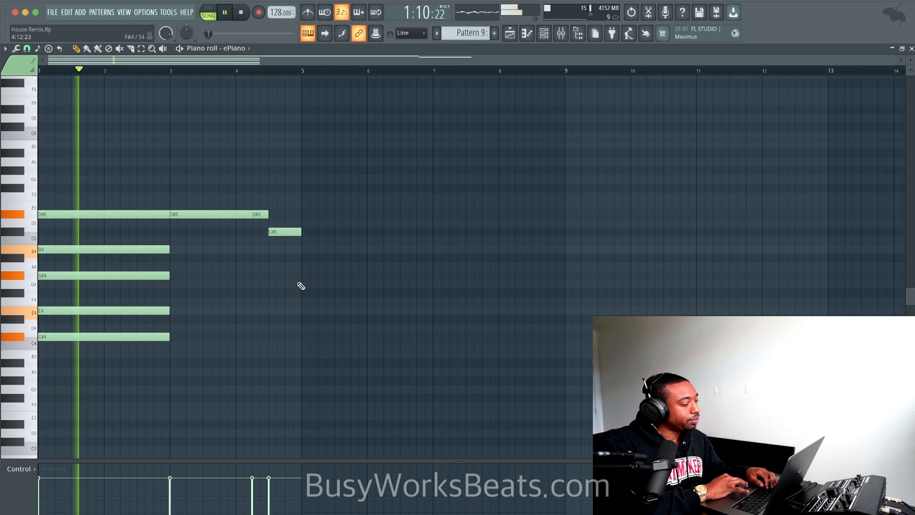
drag(182, 352, 181, 251)
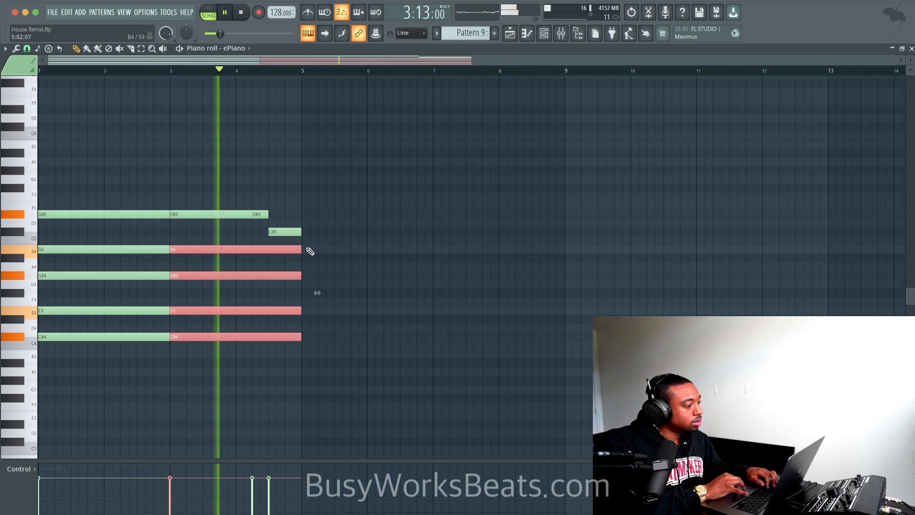
drag(301, 249, 269, 249)
key(space)
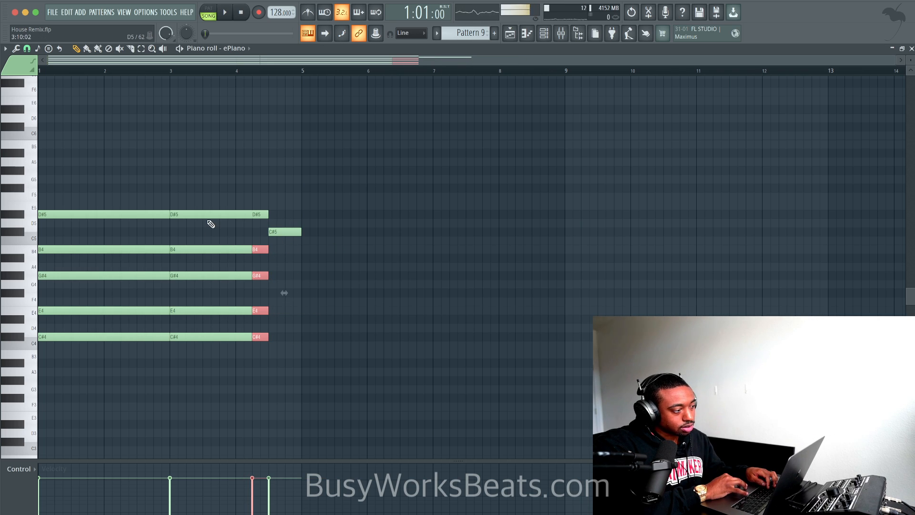
Copy the bar 3 chord two semitones lower under the C#5, remove the duplicate C#5, trim the chord to bar 5, and save the project.
drag(205, 205, 211, 428)
drag(196, 214, 293, 237)
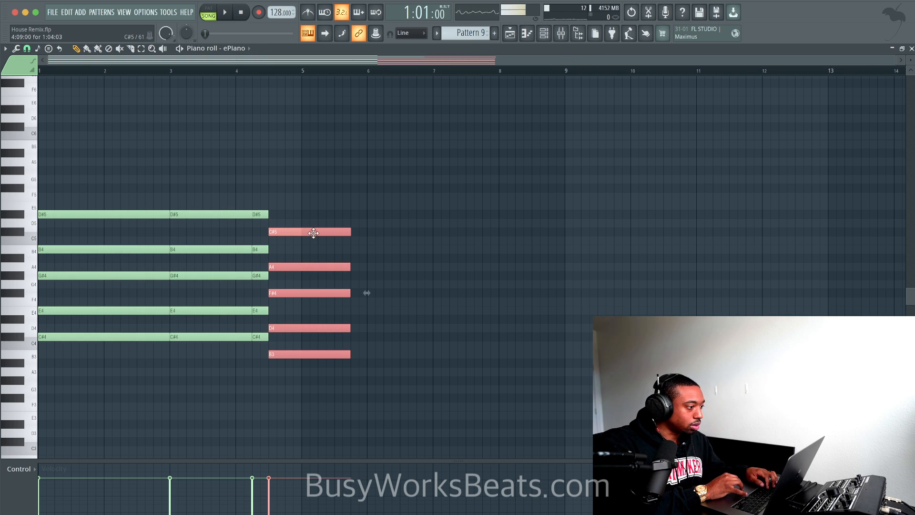
right_click(314, 232)
drag(349, 265, 319, 265)
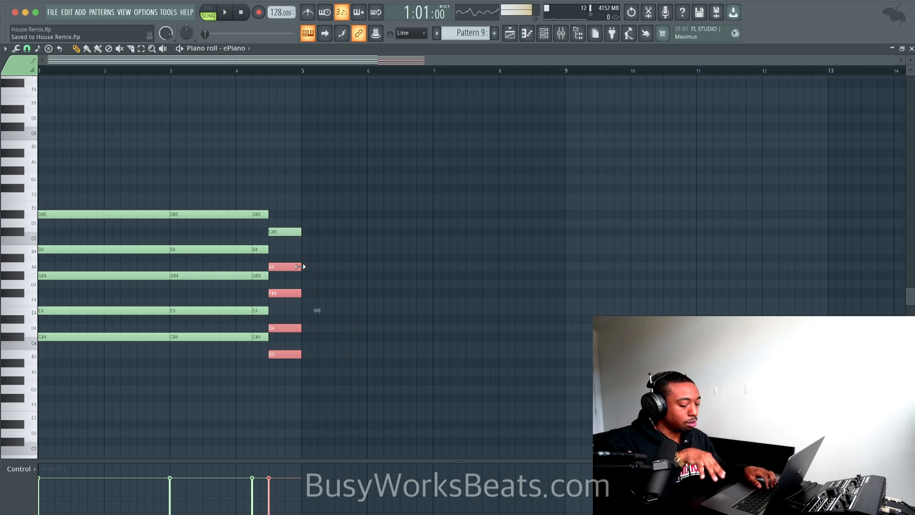
super+click(346, 285)
key(space)
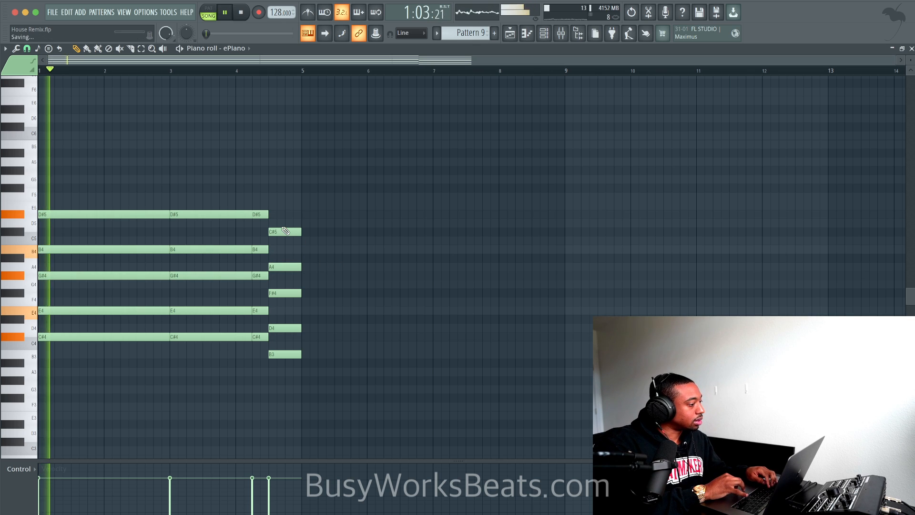
Try lowering the bar 3 chord's G#4 and C#4 notes to G4 and C4, audition the change, and undo it.
drag(200, 243, 216, 332)
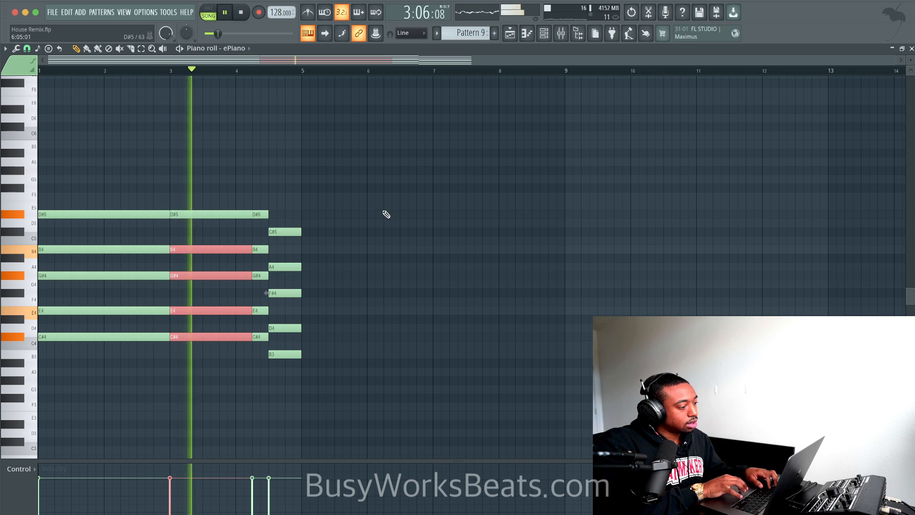
key(space)
click(198, 335)
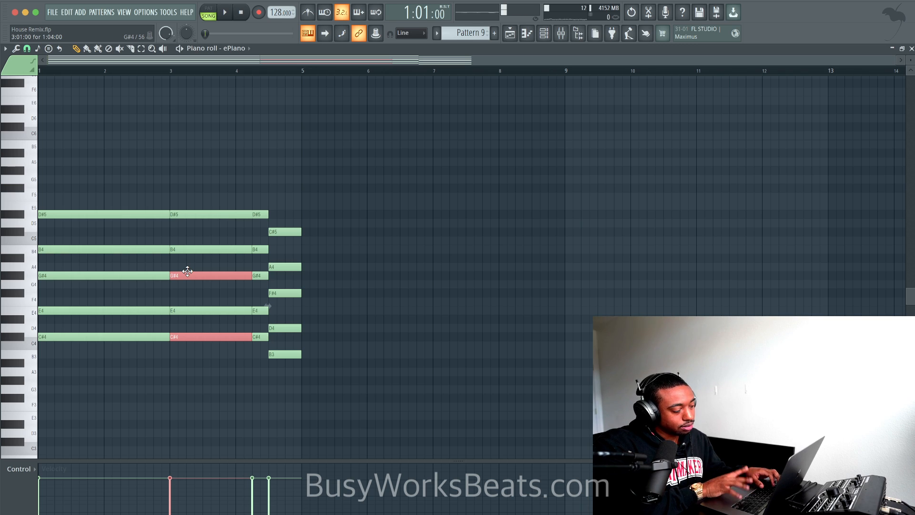
key(Down)
key(space)
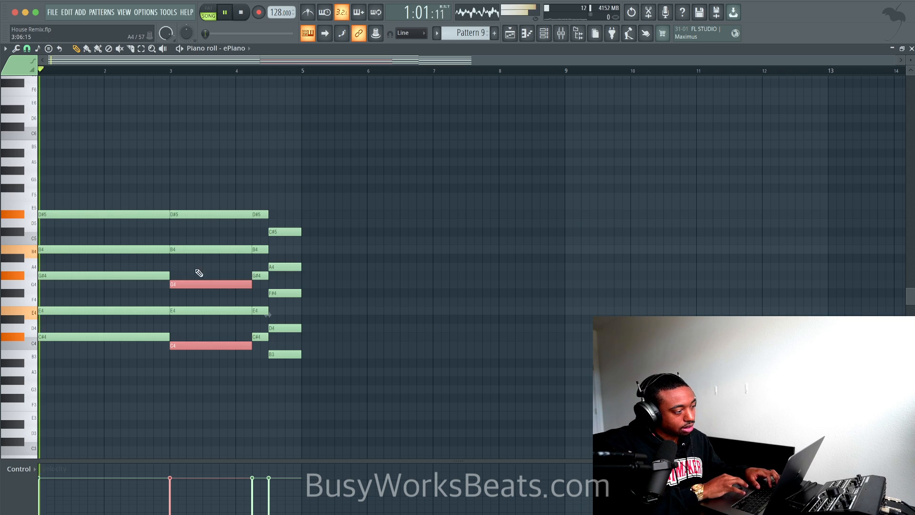
right_click(329, 274)
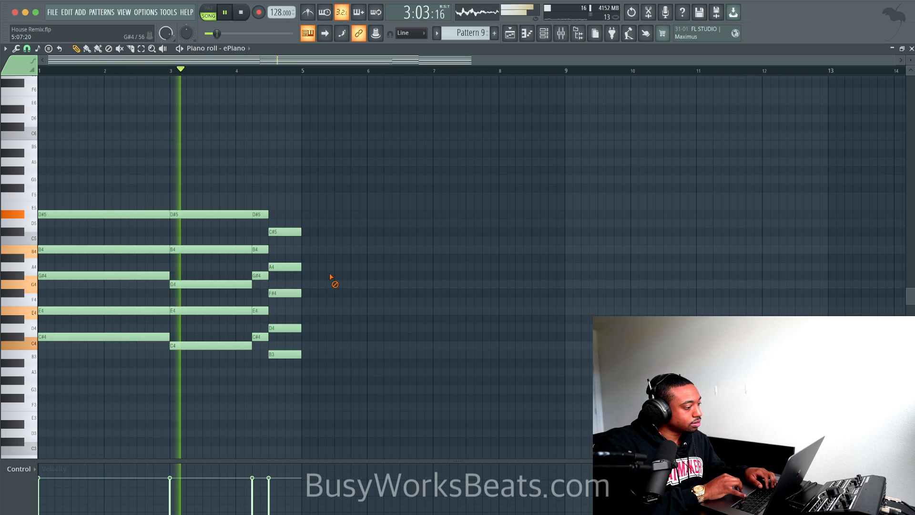
key(space)
key(super+z)
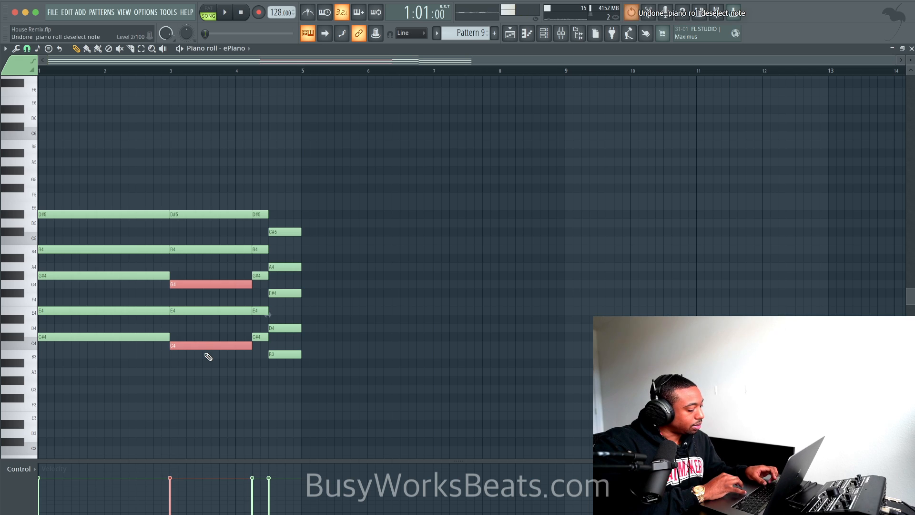
key(super+z)
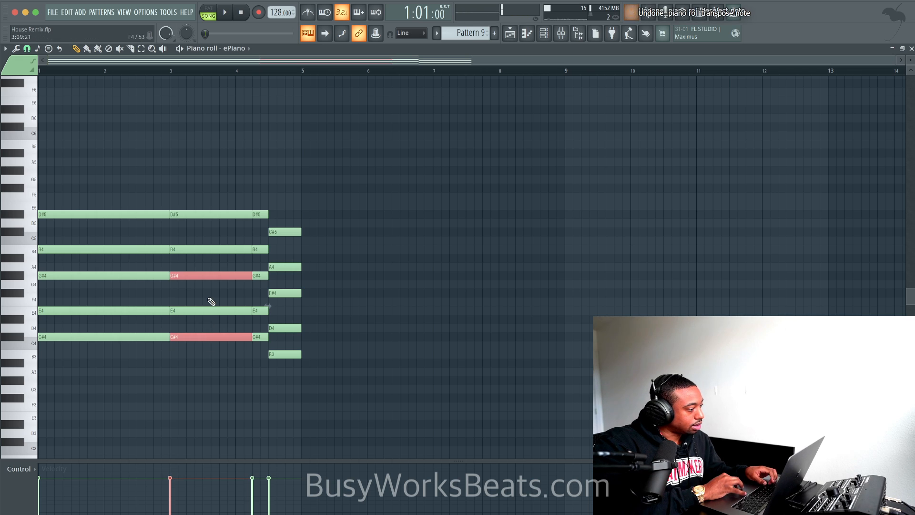
Raise the bar 3 chord's E4 and B4 notes to F4 and C5, and audition the change.
shift+super+click(197, 210)
key(shift+Down)
drag(197, 210, 197, 376)
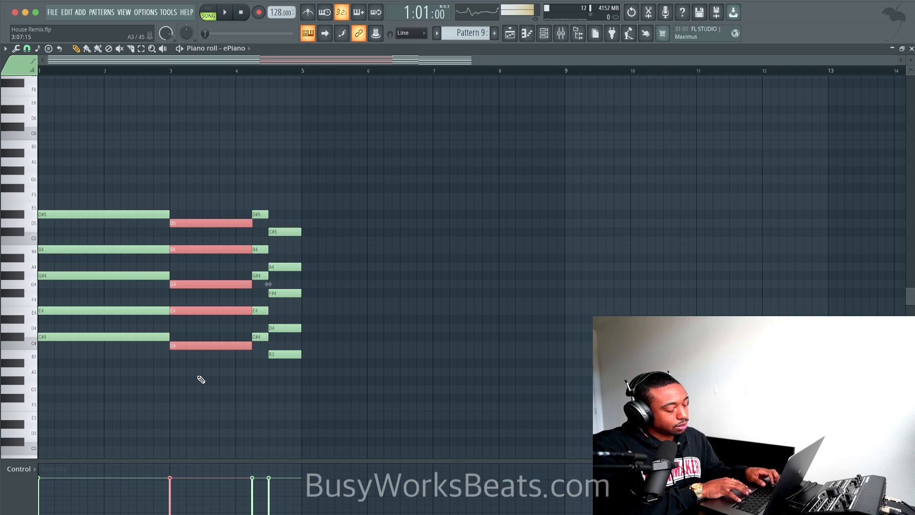
key(shift+Up)
key(space)
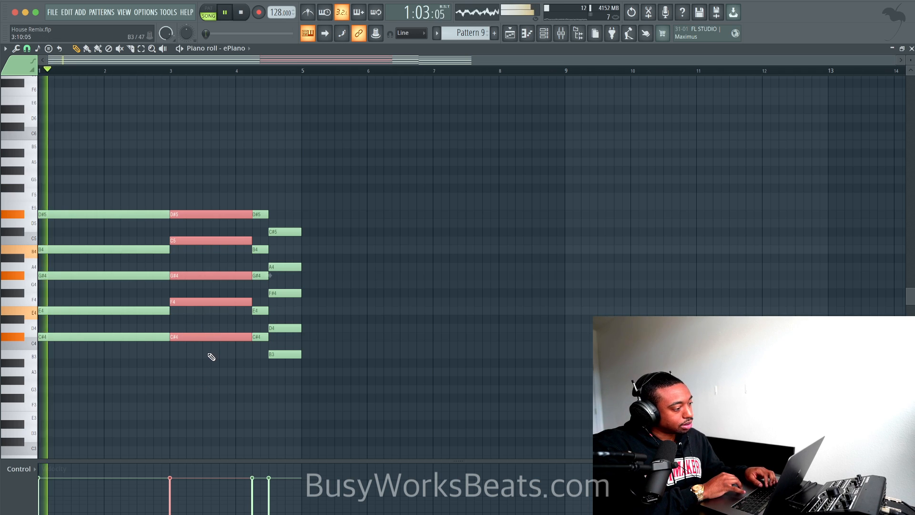
click(203, 362)
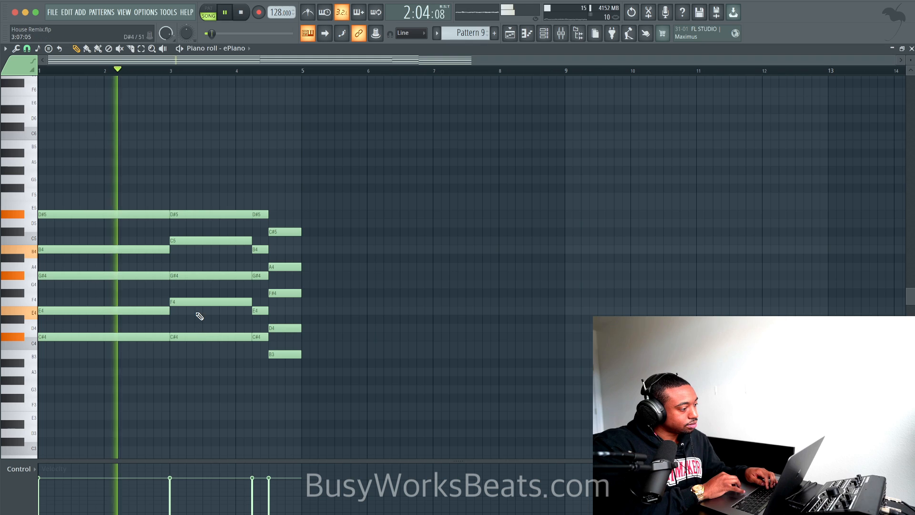
key(space)
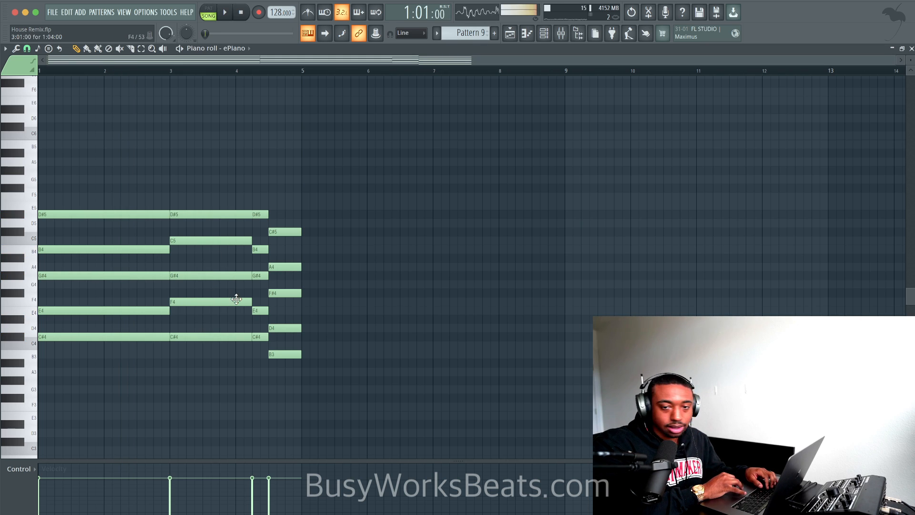
Play the chord progression again with the bar 3 F4 and C5 notes highlighted to check how they sound.
key(space)
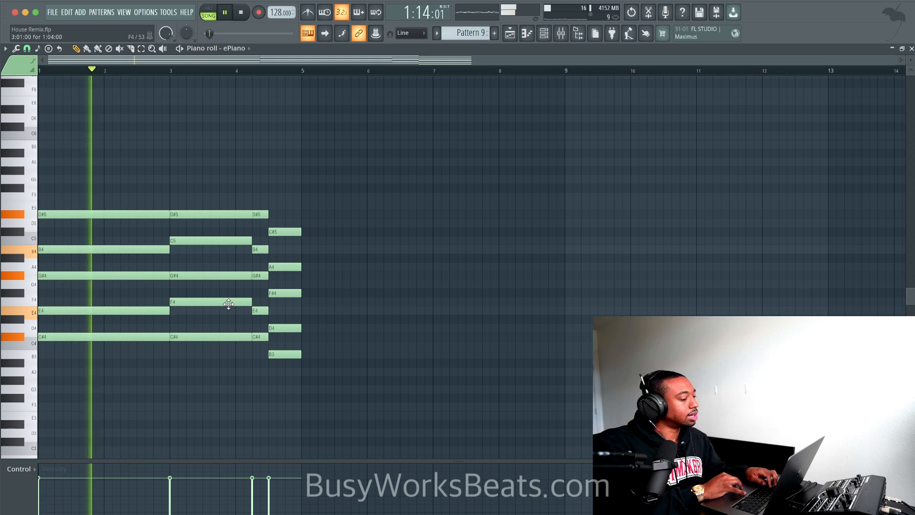
ctrl+click(229, 304)
ctrl+click(196, 241)
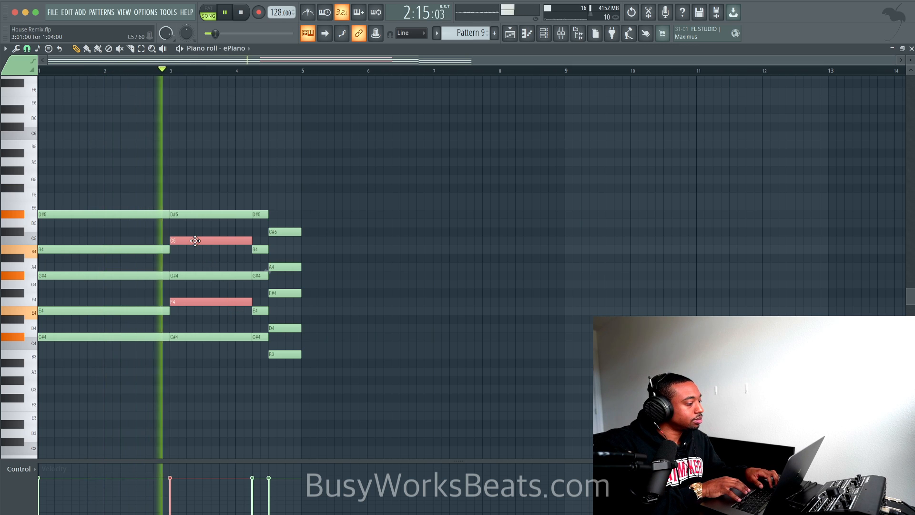
right_click(342, 277)
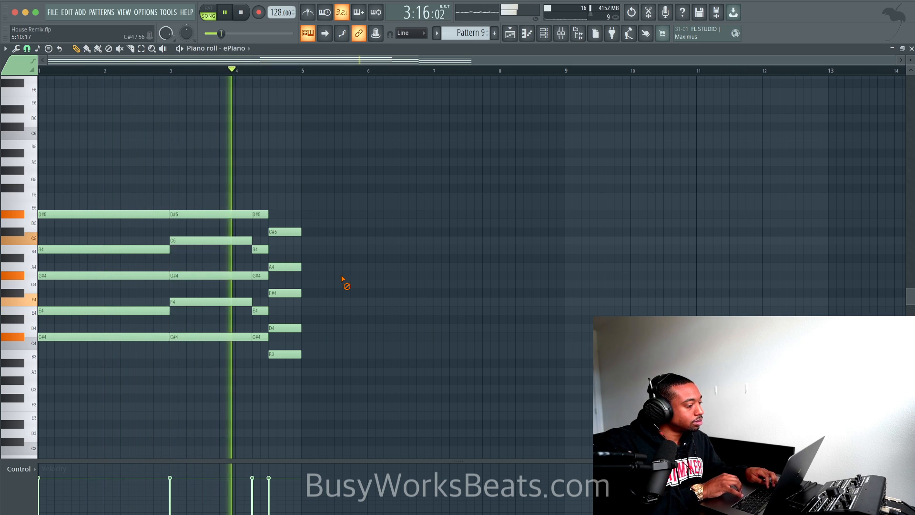
key(space)
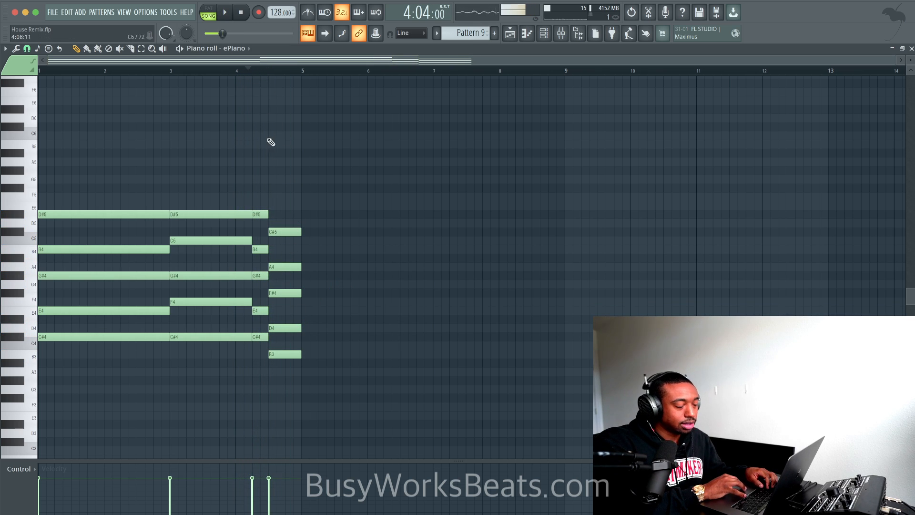
Raise the last chord's D4 and A4 notes to D#4 and A#4, and audition from bar 4.
ctrl+click(278, 329)
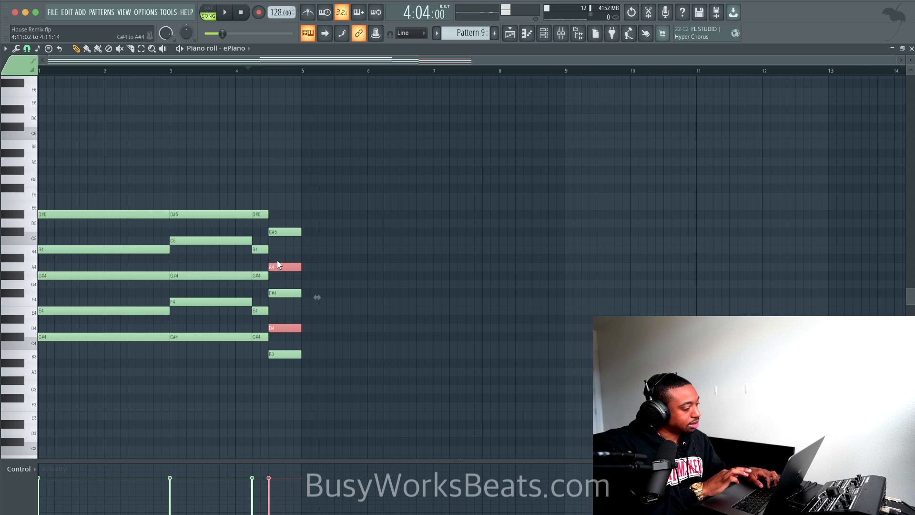
key(shift+Up)
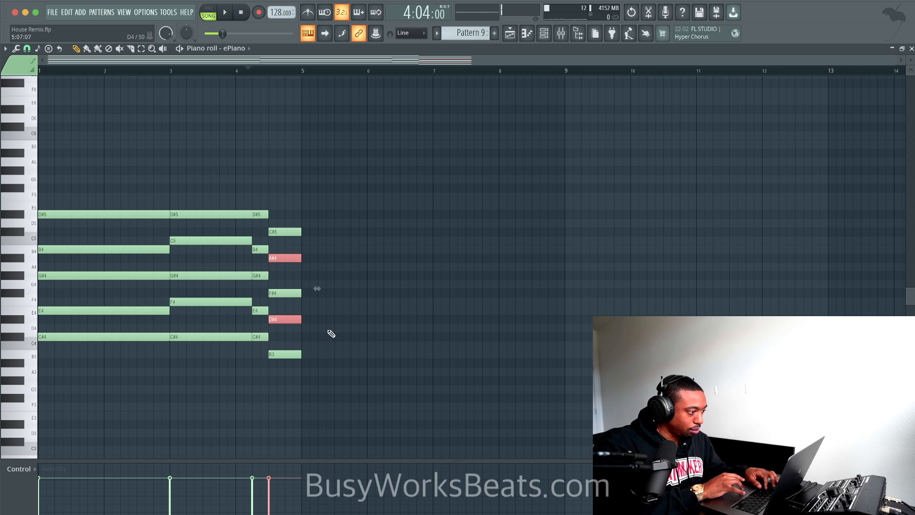
key(ctrl+d)
key(space)
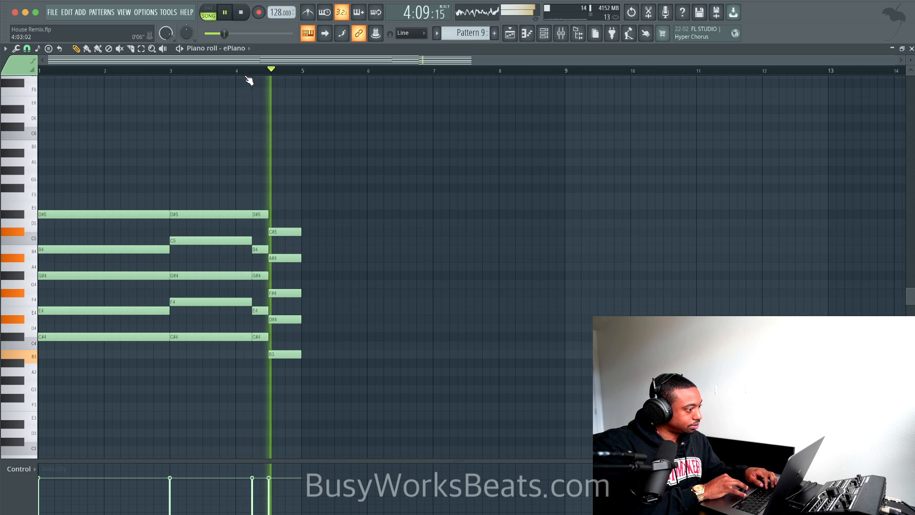
Duplicate the Pattern 9 clip three times along Track 8 in the playlist to fill the arrangement through bar 16.
click(512, 35)
key(space)
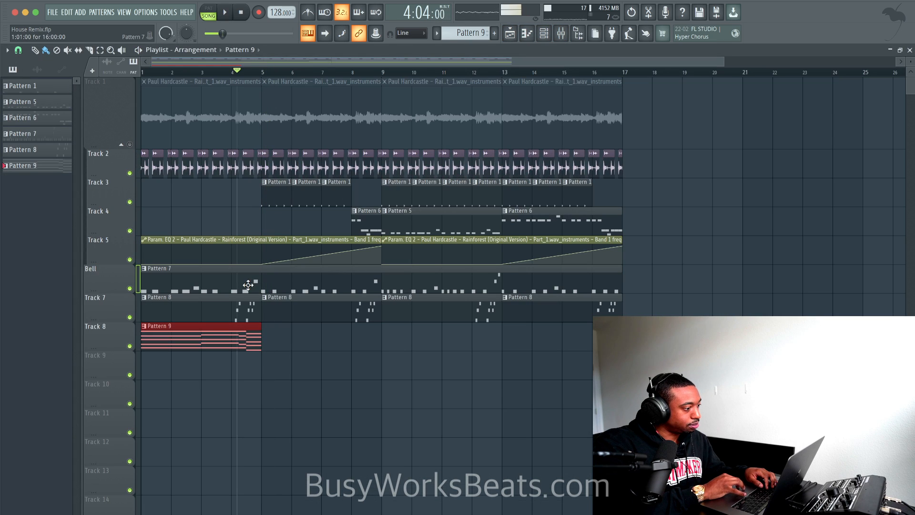
key(ctrl+b)
key(ctrl+b)
key(ctrl+b)
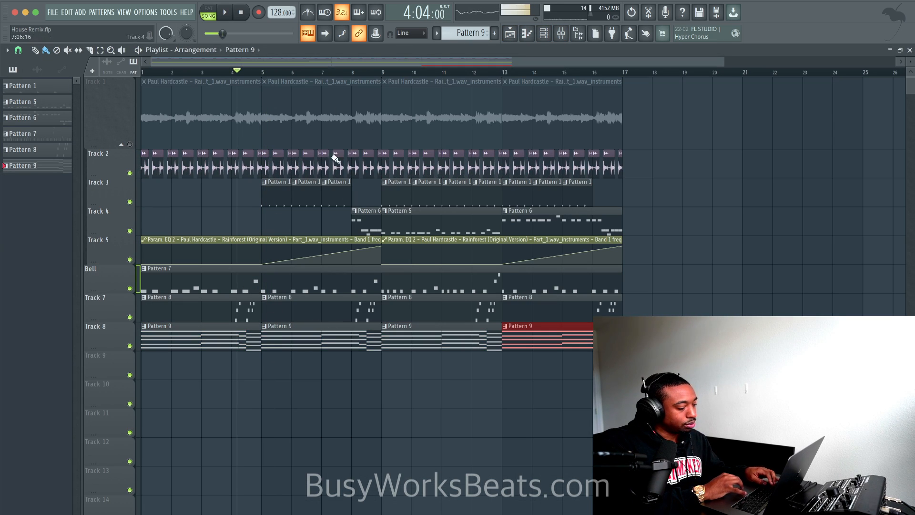
click(241, 13)
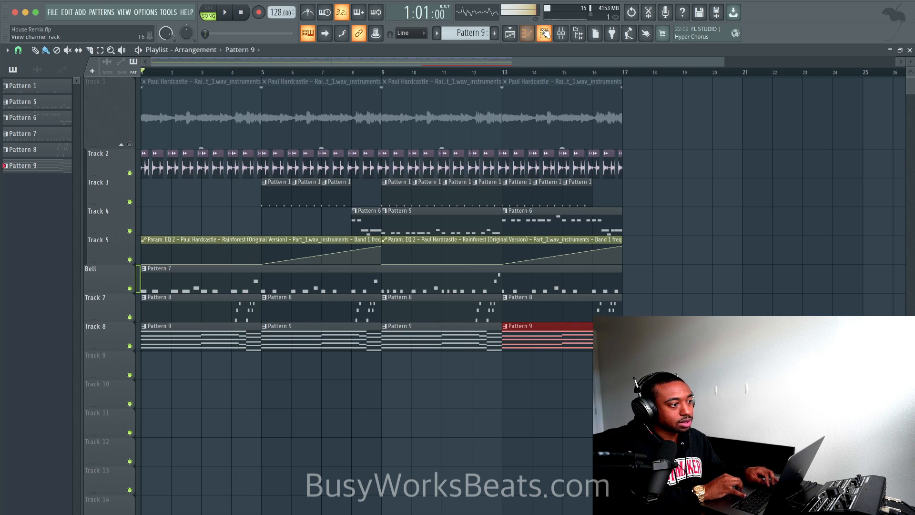
Humanize the Pattern 9 ePiano notes with start time range 0.164, duration range 0.100 and velocity range 0.381, and audition them.
double_click(239, 333)
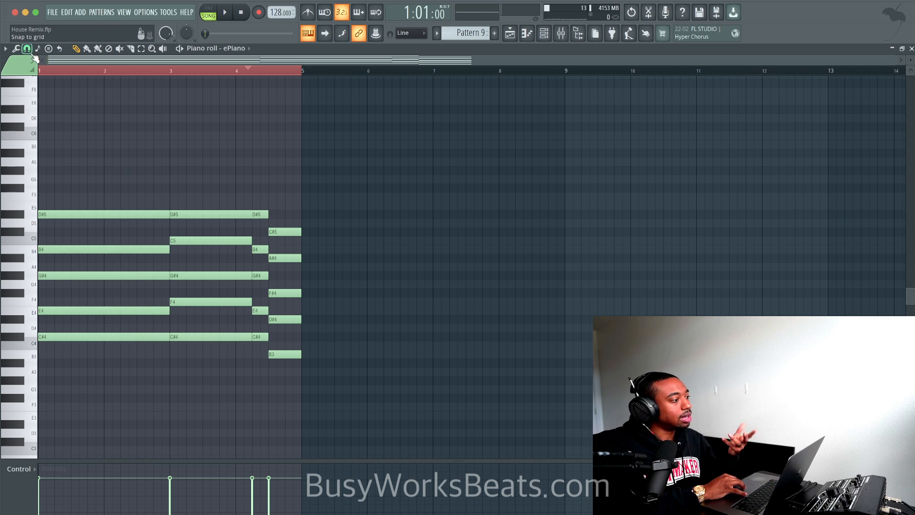
click(15, 48)
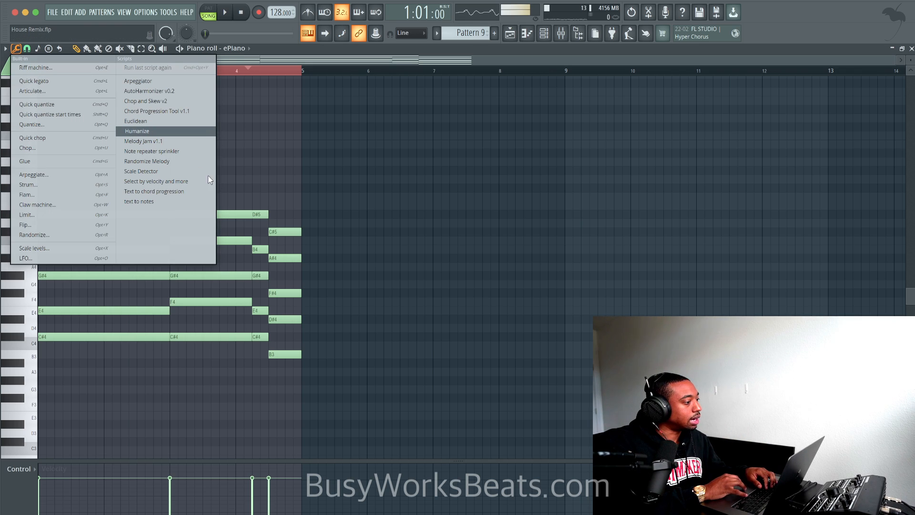
click(143, 131)
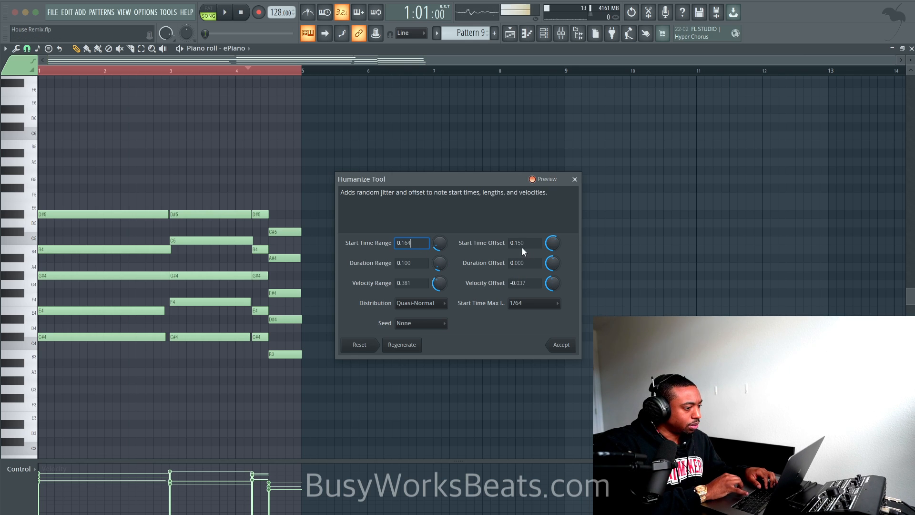
click(562, 346)
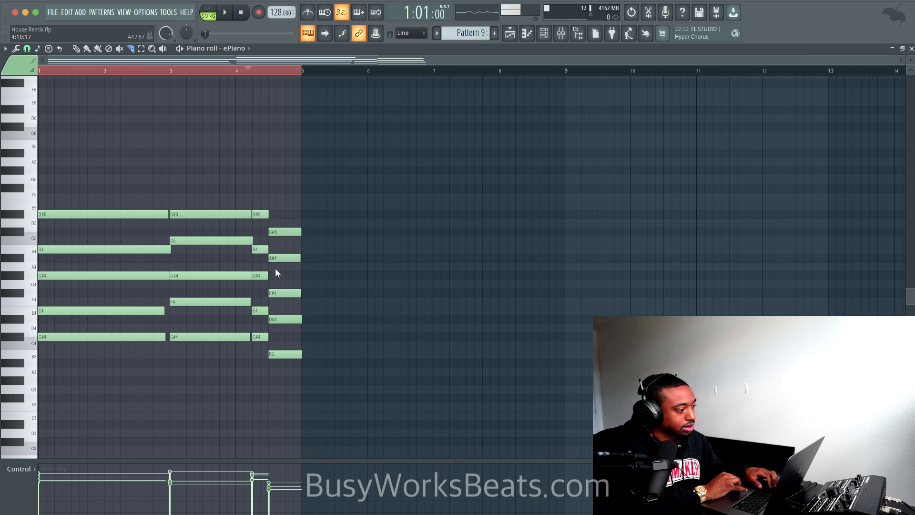
key(space)
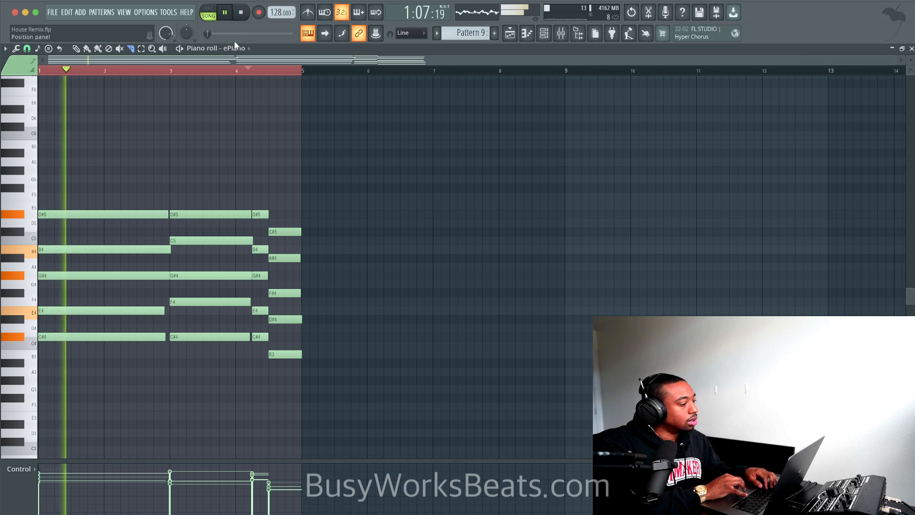
key(space)
Scale the ePiano chord velocities down to a 73% multiply level while auditioning the progression.
key(alt+x)
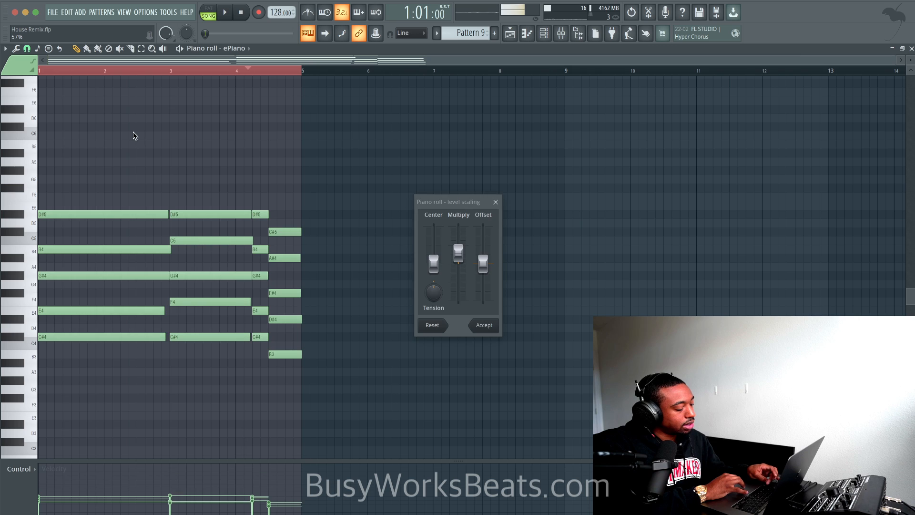
drag(468, 254, 459, 249)
key(space)
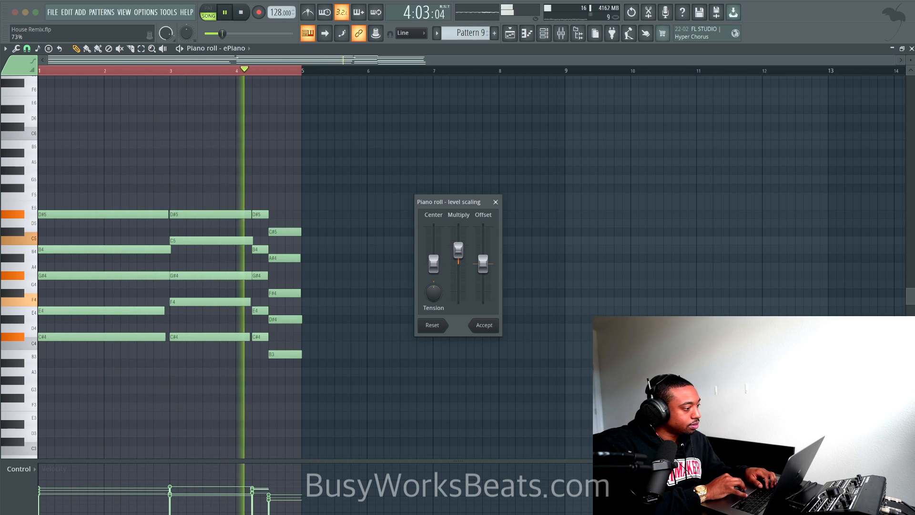
click(484, 325)
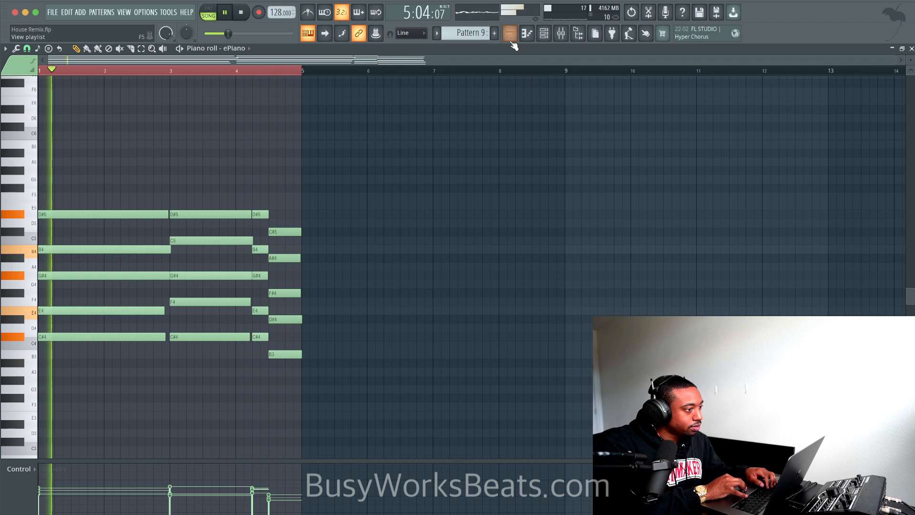
Play the full arrangement with the ePiano chords and save the project.
click(510, 32)
click(543, 33)
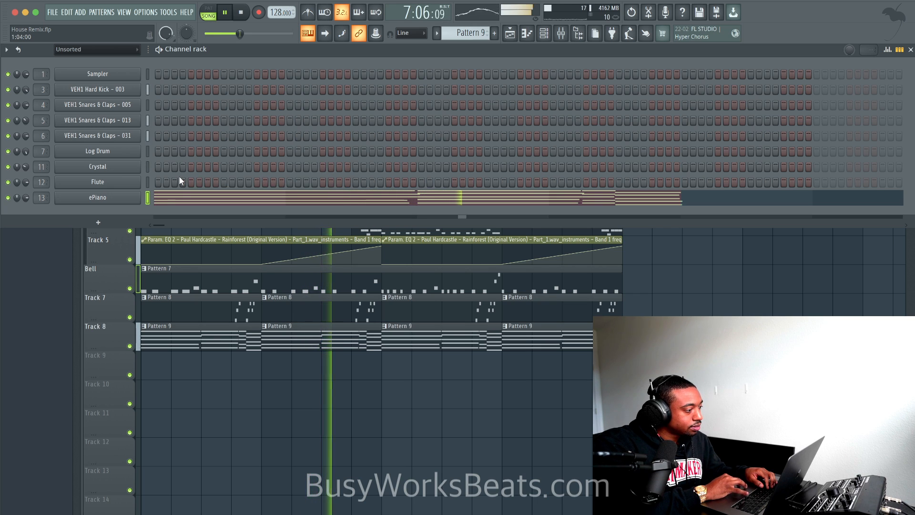
click(544, 33)
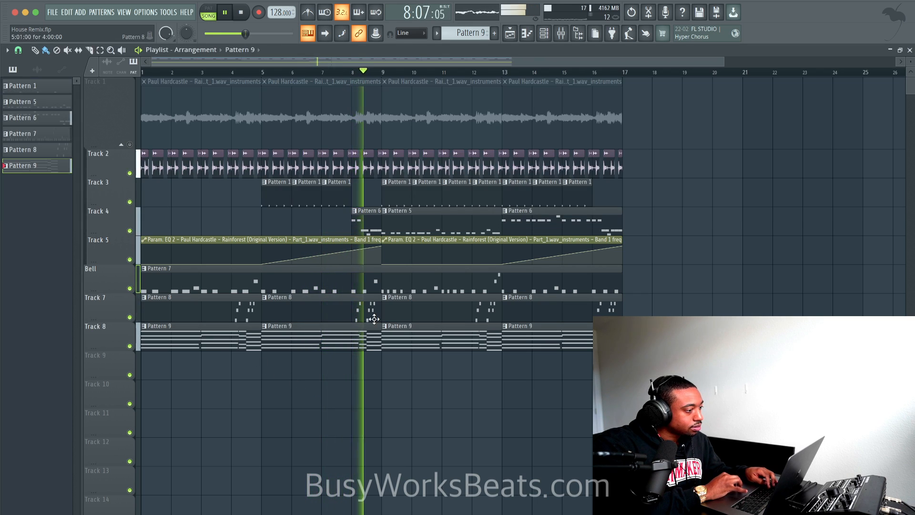
key(ctrl+s)
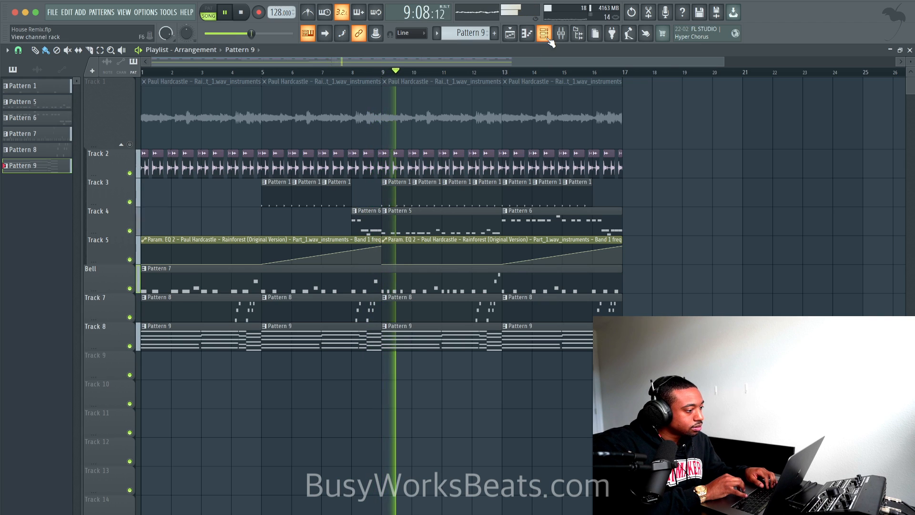
click(543, 33)
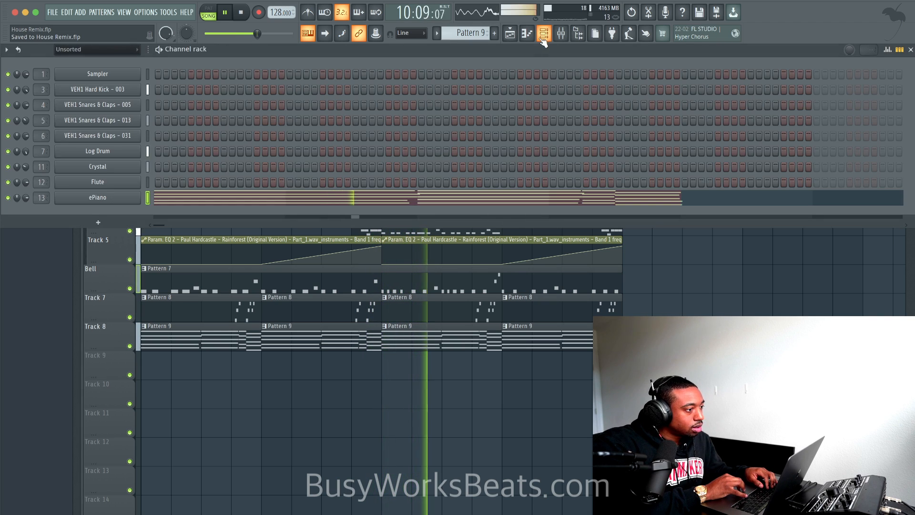
key(space)
Switch to the empty Pattern 2 and select the Crystal channel for playing.
click(483, 33)
click(528, 39)
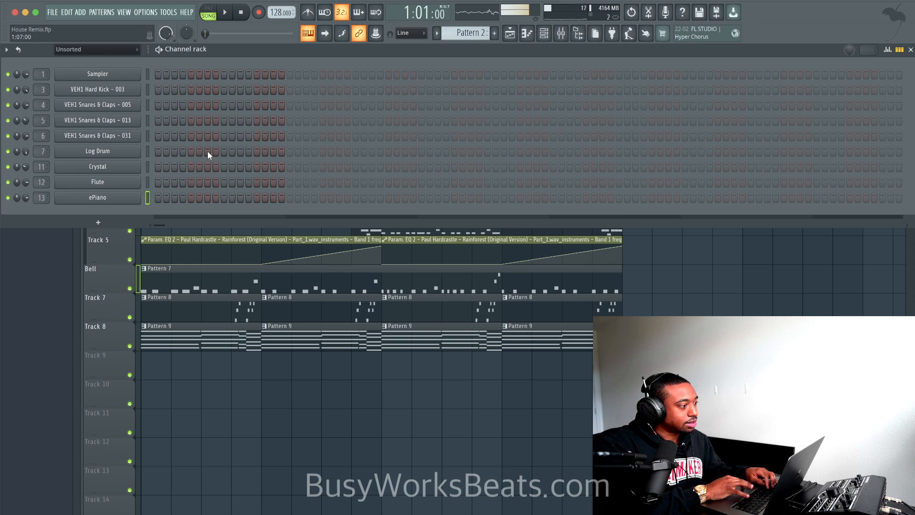
click(149, 167)
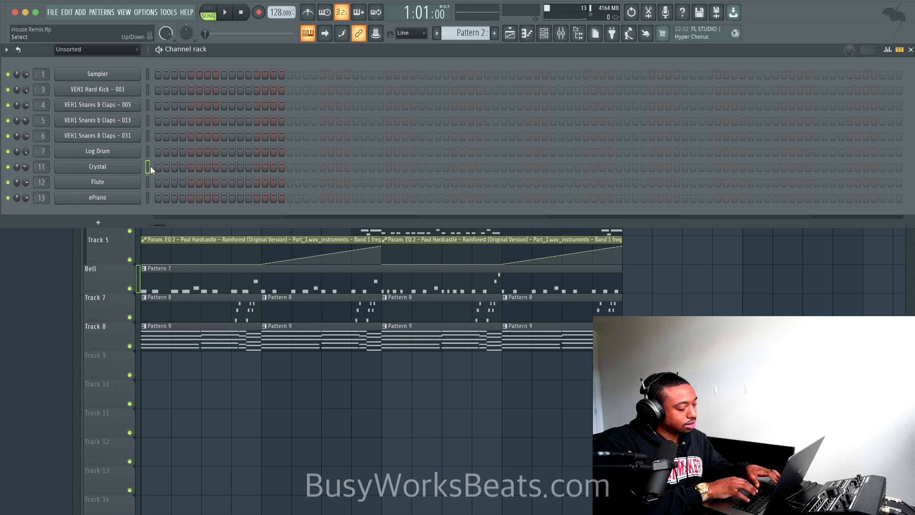
Rehearse a short Crystal melody using C#5, D#5 and F#5.
key(g)
key(g)
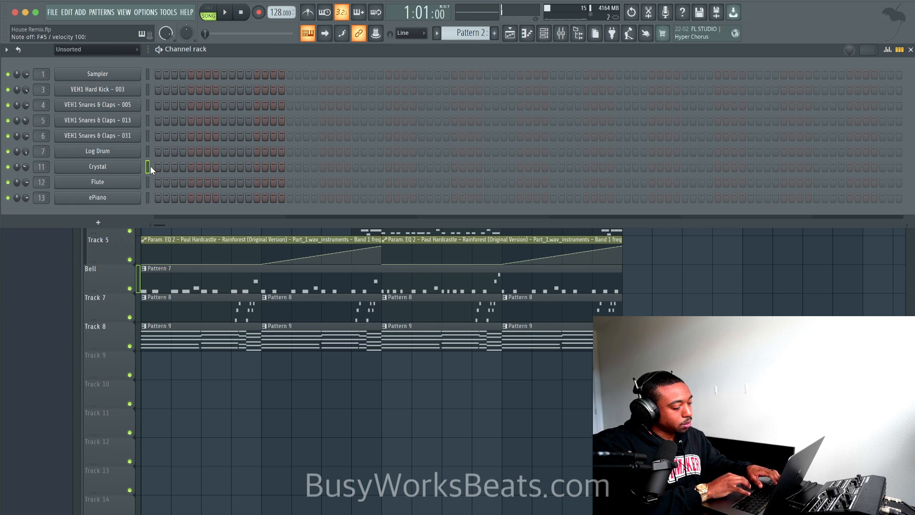
key(s)
key(s)
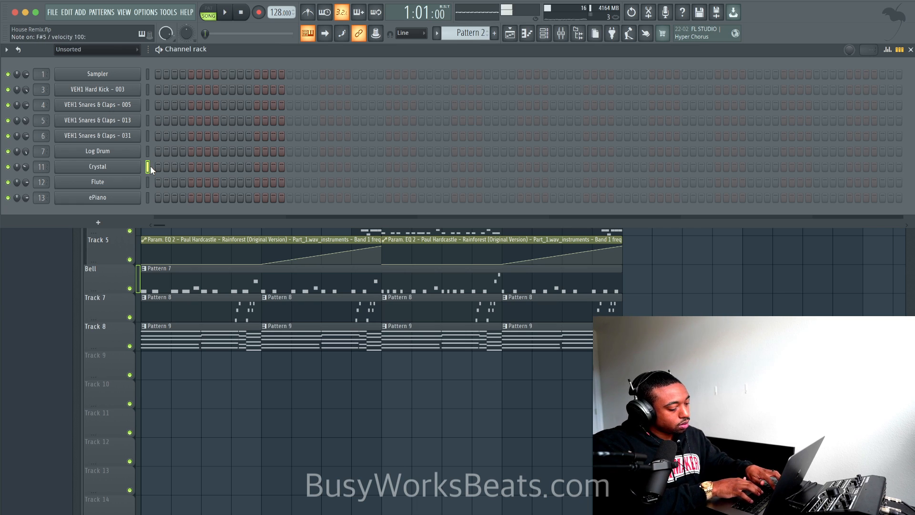
key(v)
key(s)
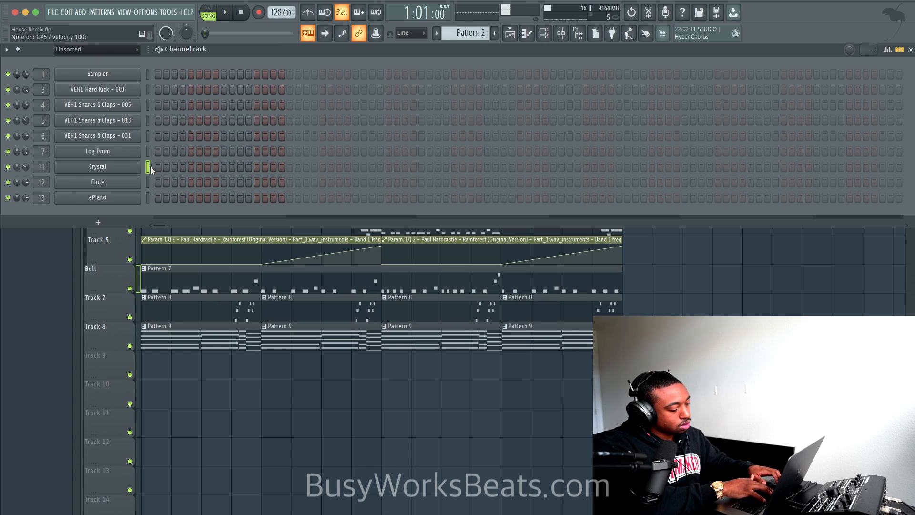
key(v)
key(s)
key(g)
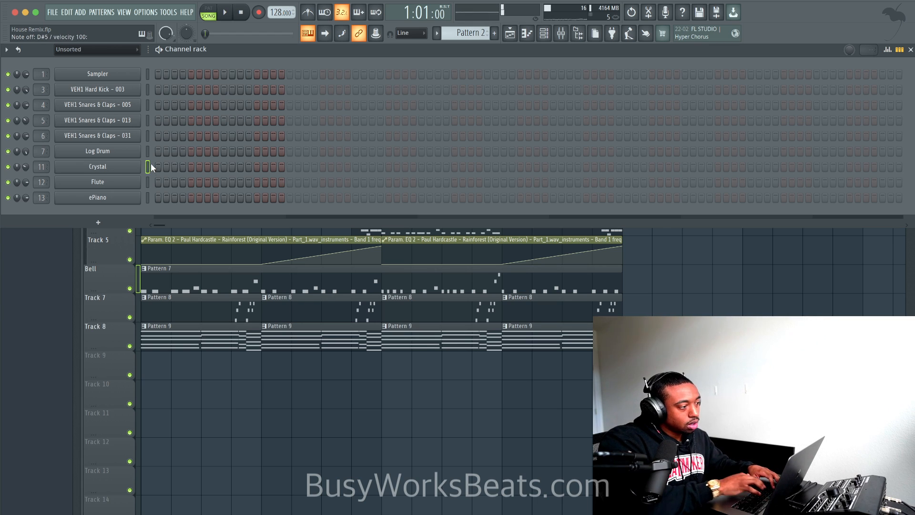
Switch to pattern mode, arm recording for automation and score, and turn on the metronome.
click(208, 12)
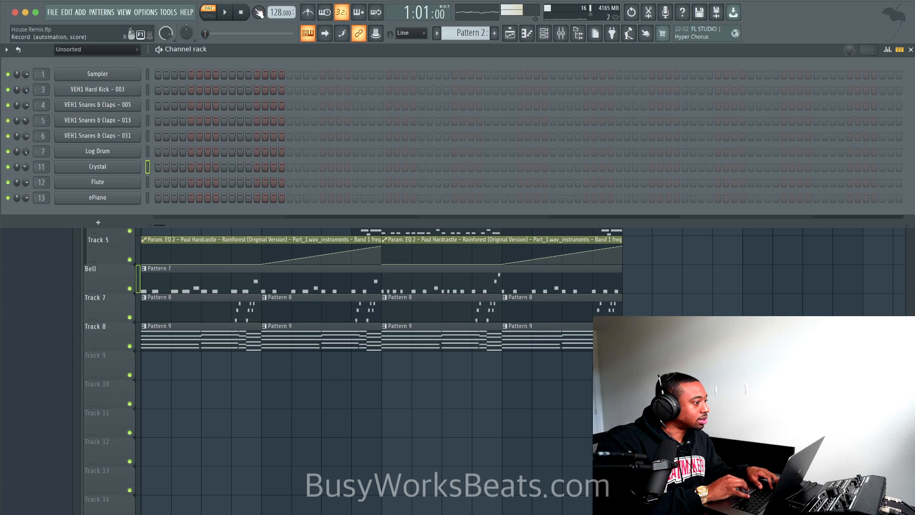
click(259, 13)
click(461, 321)
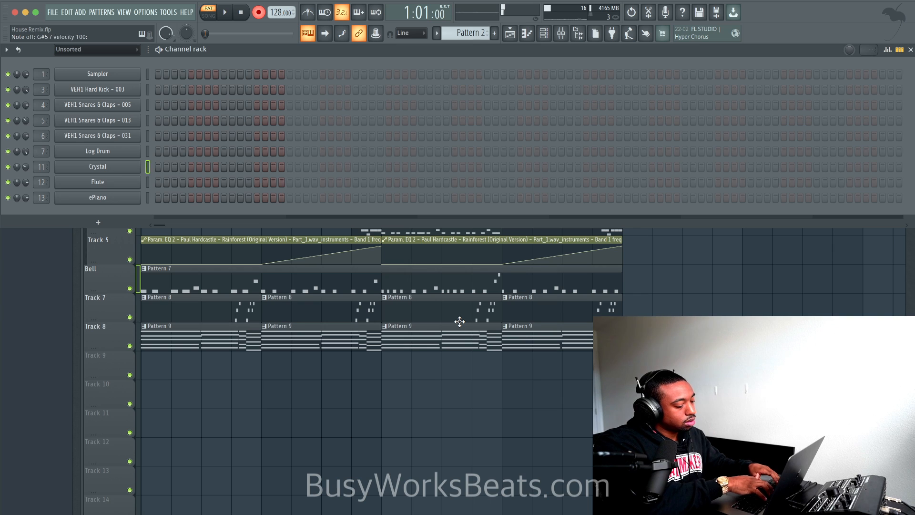
key(space)
key(space)
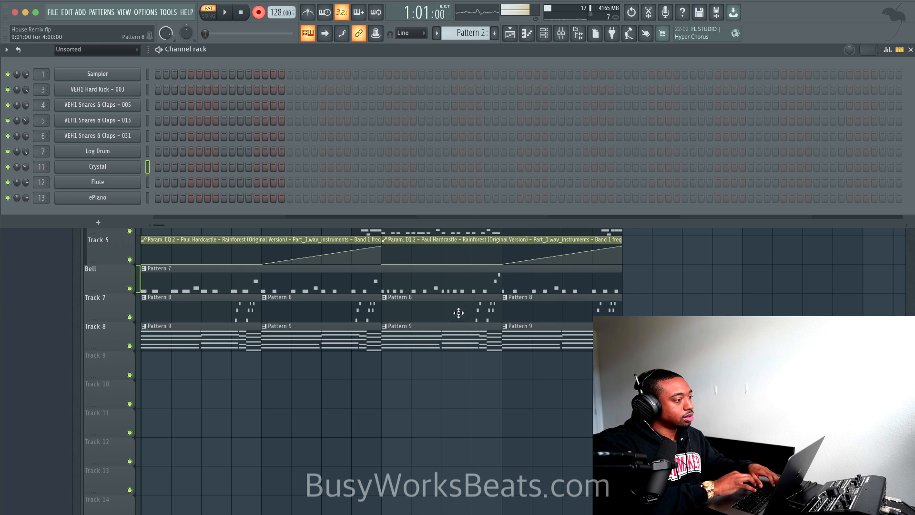
click(307, 16)
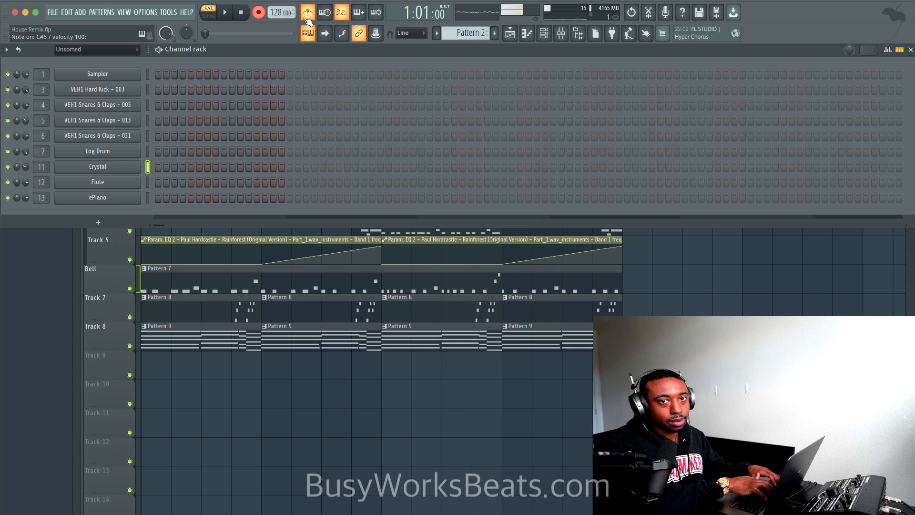
key(d)
Record a Crystal melody of C#5, D#5, F#5 and G#5 notes into Pattern 2, ending in bar 4.
key(space)
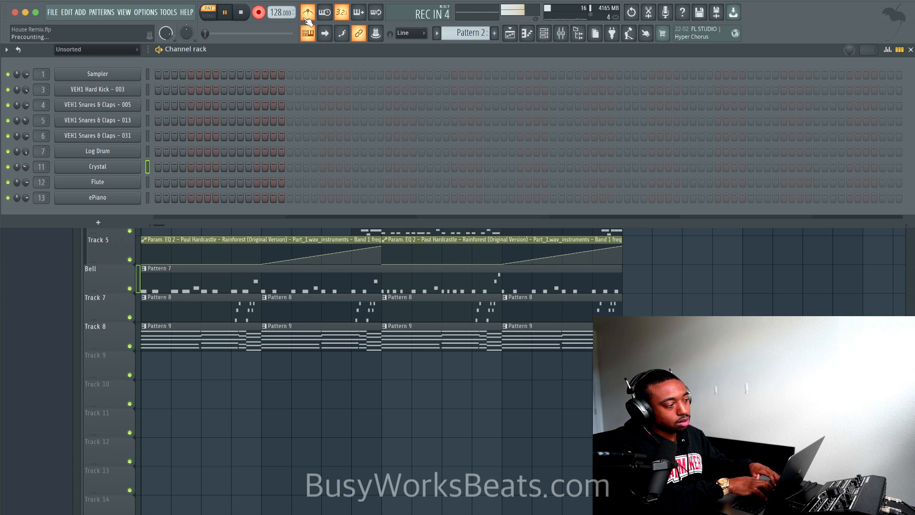
key(d)
key(d)
key(d)
key(d)
key(d)
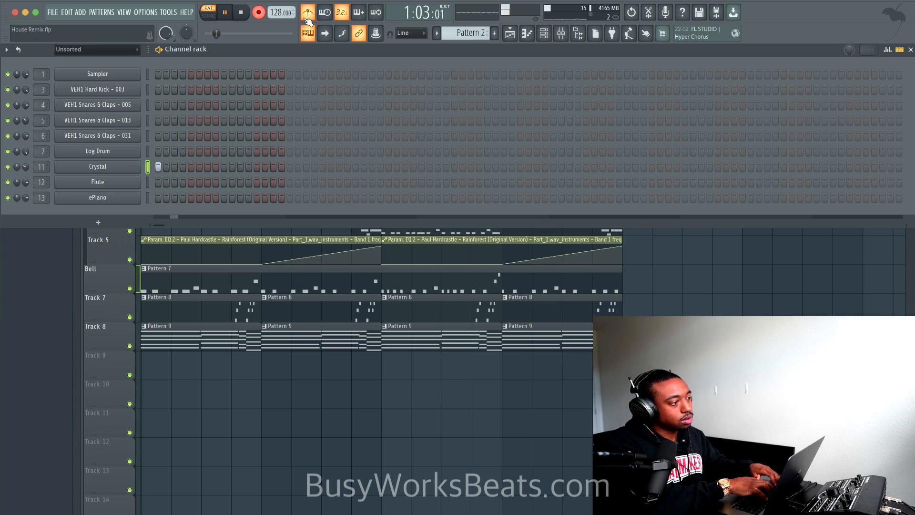
key(s)
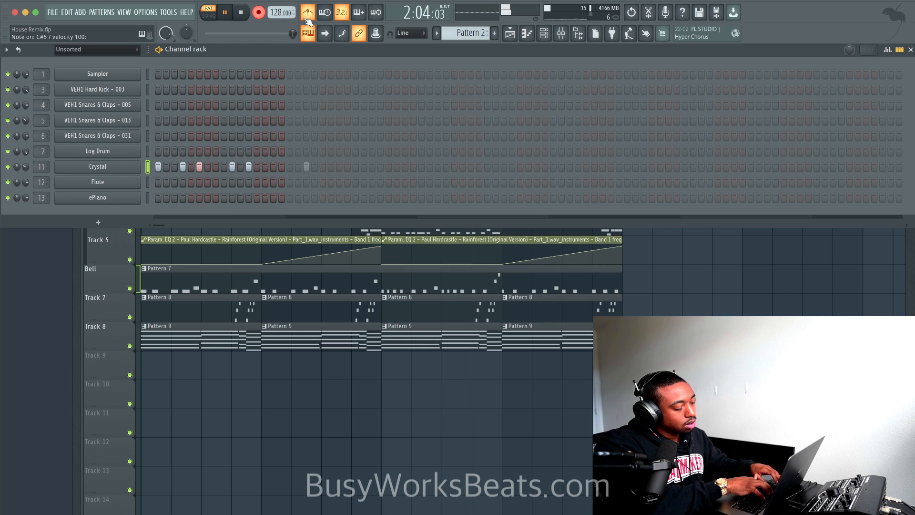
key(g)
key(f)
key(d)
key(d)
key(d)
key(s)
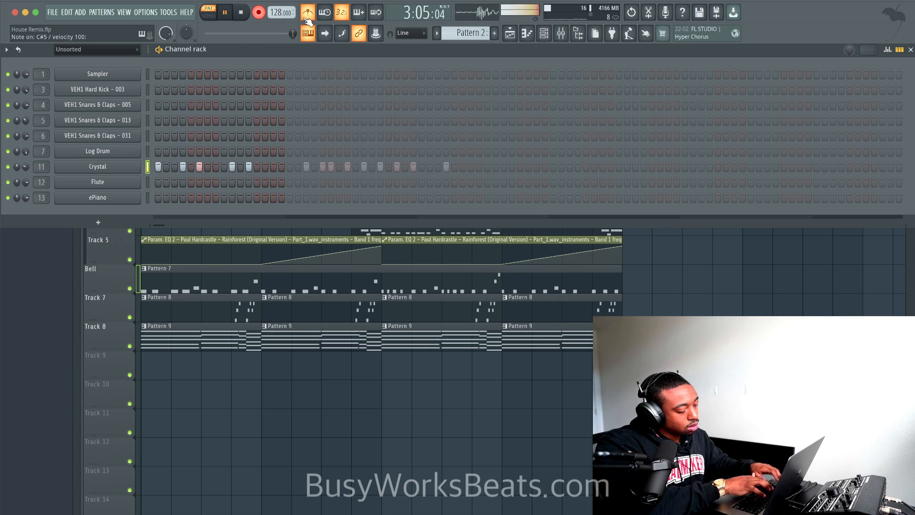
key(d)
key(s)
key(s)
key(space)
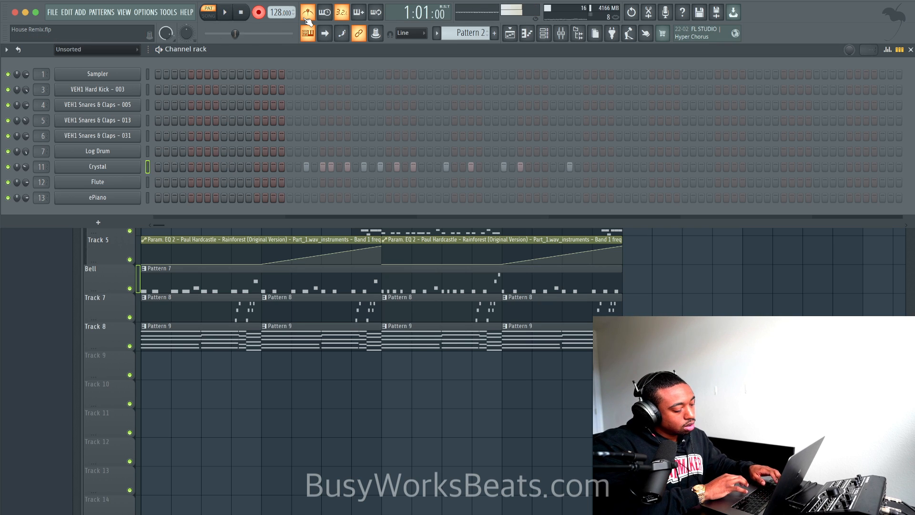
Try quantizing the recorded Crystal melody in the piano roll and play it back.
right_click(135, 163)
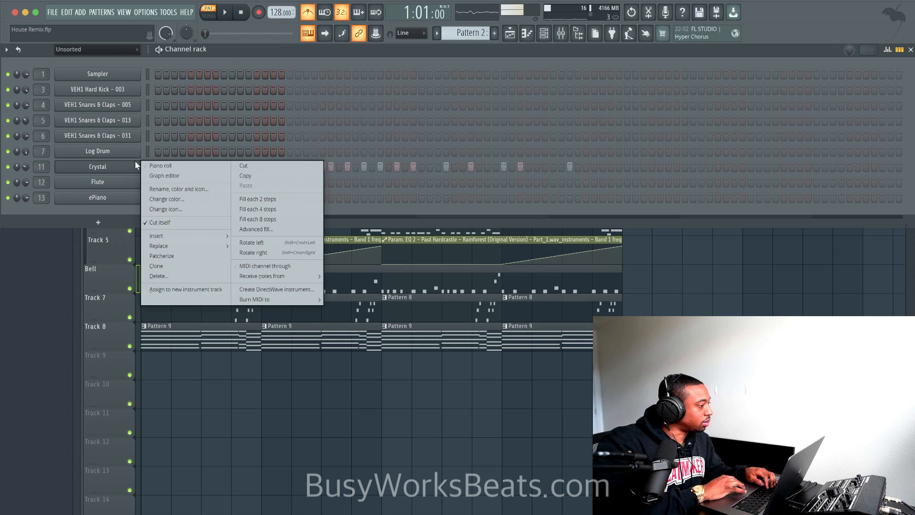
click(169, 165)
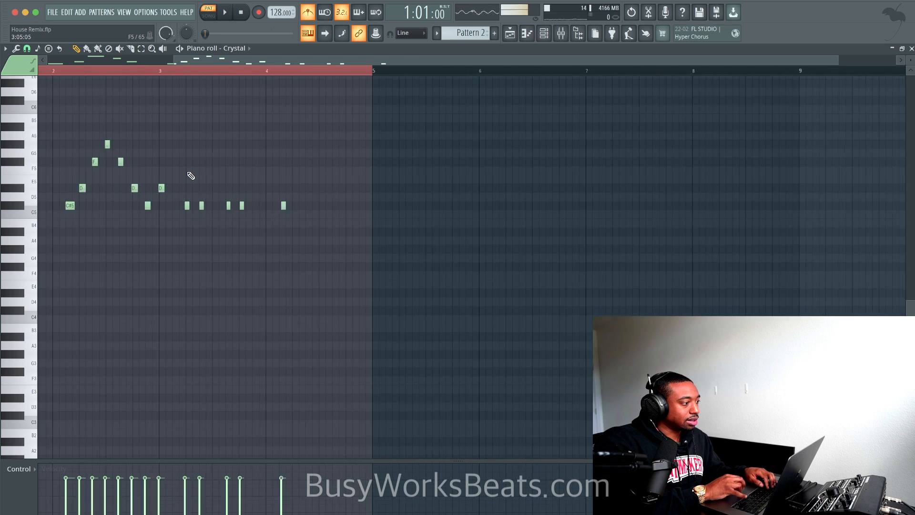
key(alt+q)
key(Return)
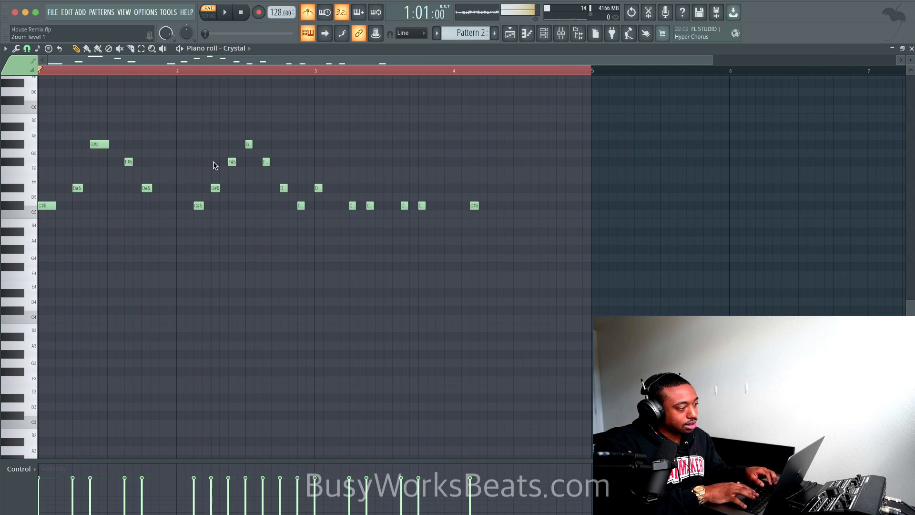
key(space)
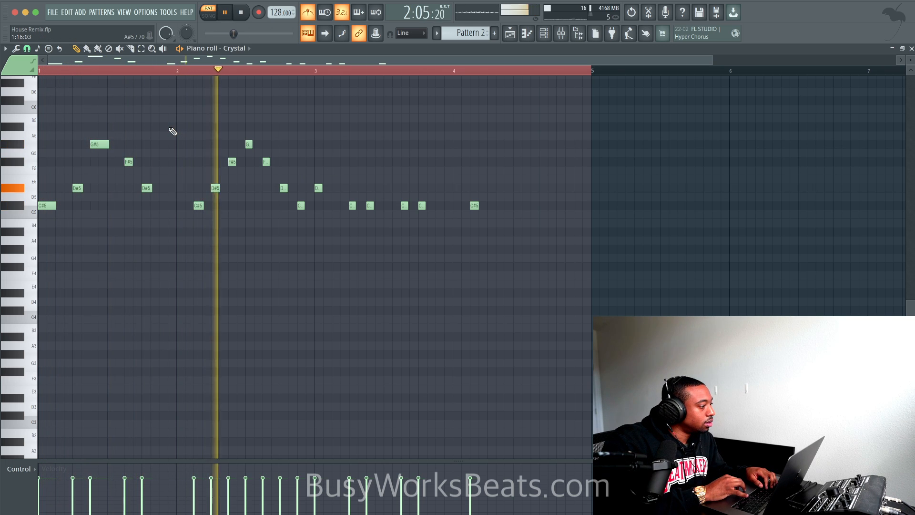
key(space)
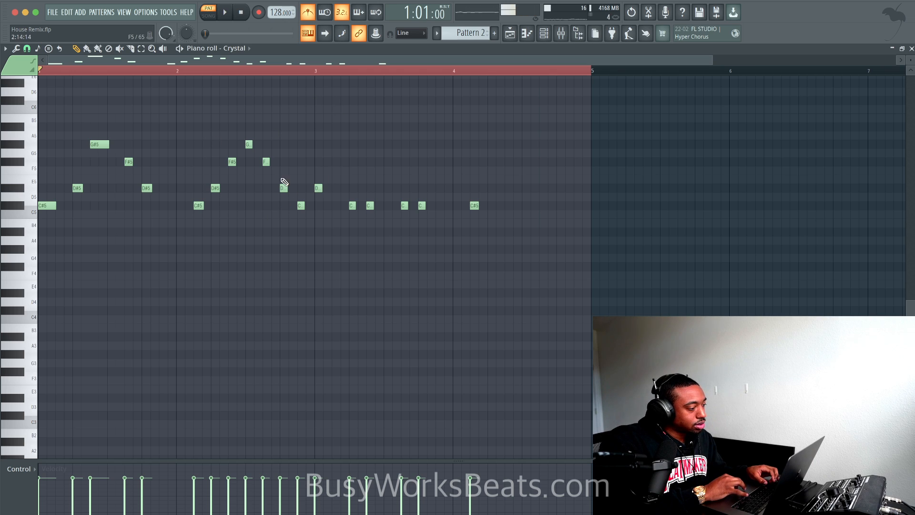
key(ctrl+z)
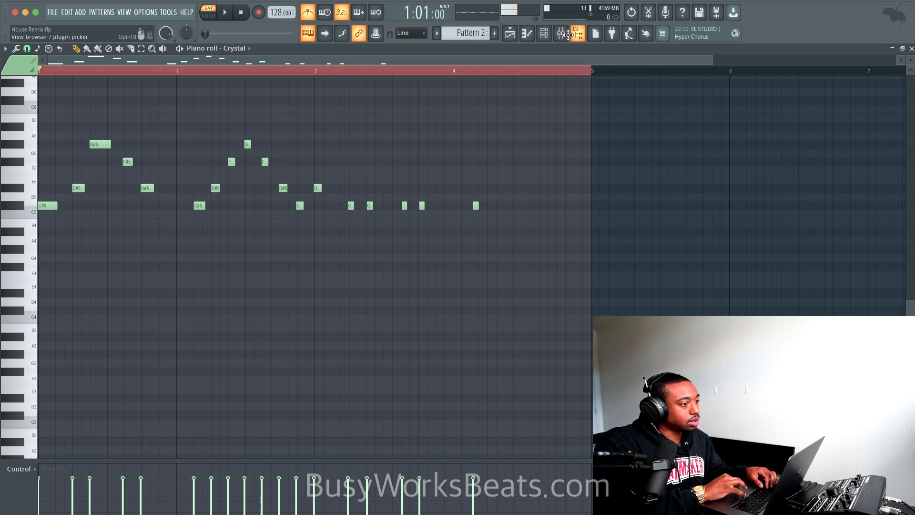
Clone the Crystal channel and move the recorded melody from the original channel to the clone.
click(543, 32)
right_click(135, 172)
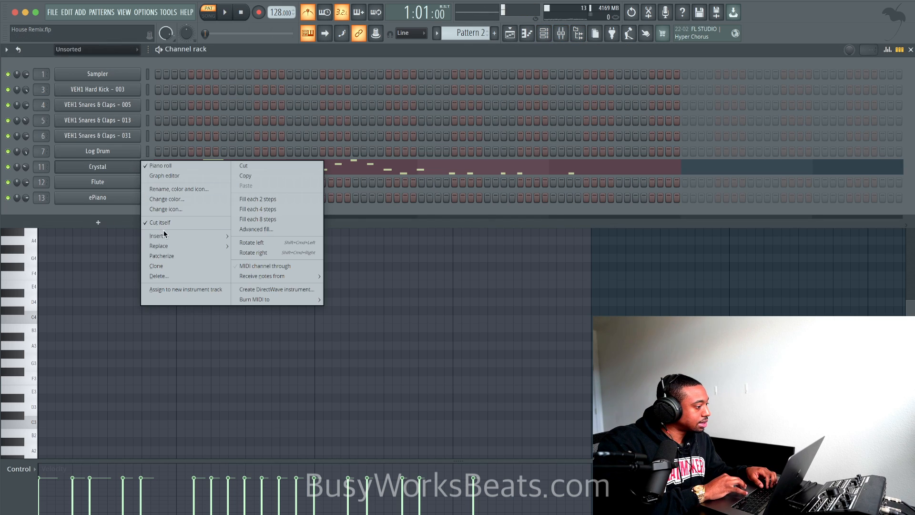
click(168, 262)
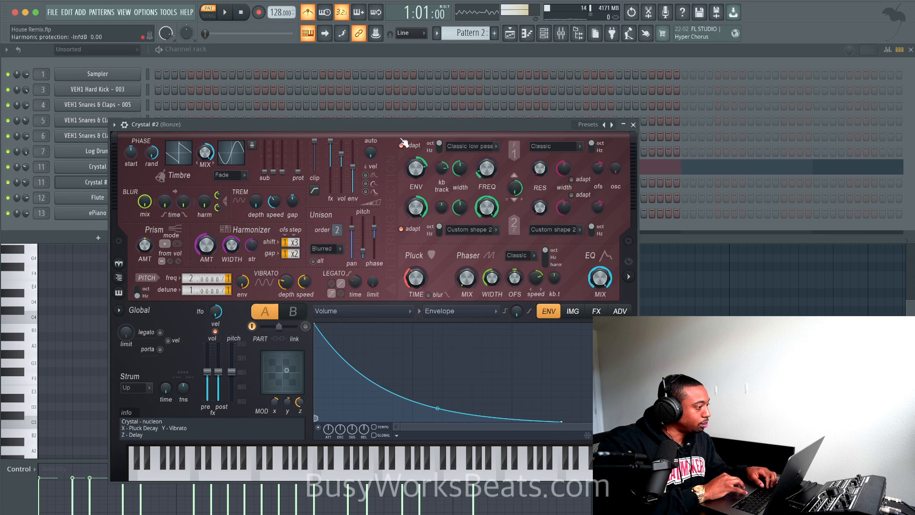
click(633, 125)
click(149, 168)
key(super+x)
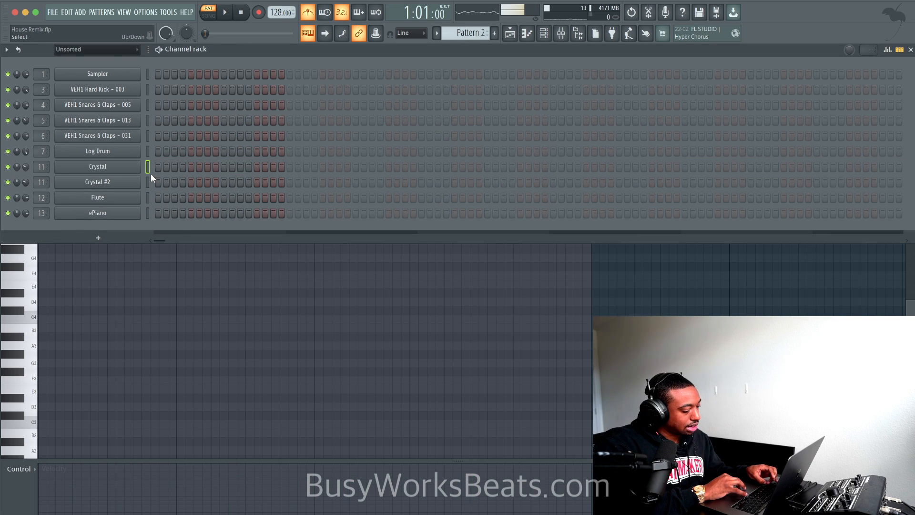
click(148, 181)
key(super+v)
Examine the polyphony, time and arpeggiator settings of the Crystal #2 channel.
click(135, 183)
click(125, 125)
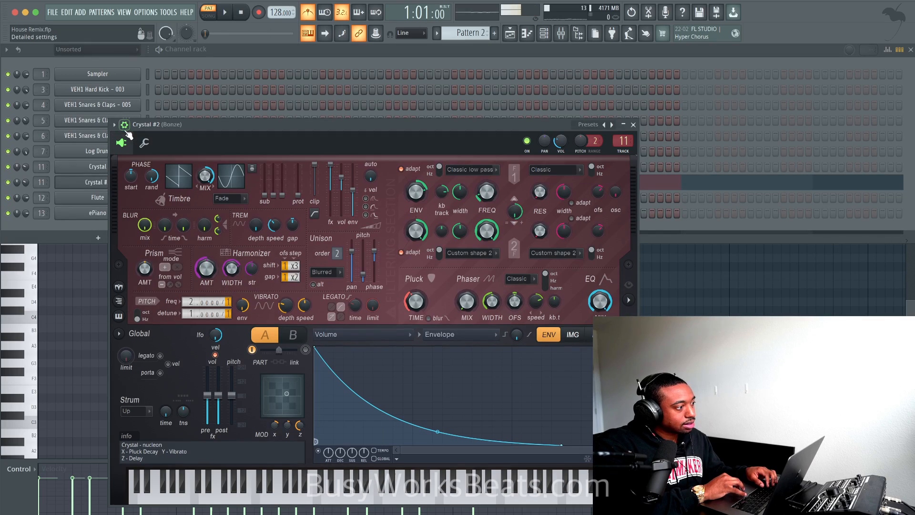
click(144, 143)
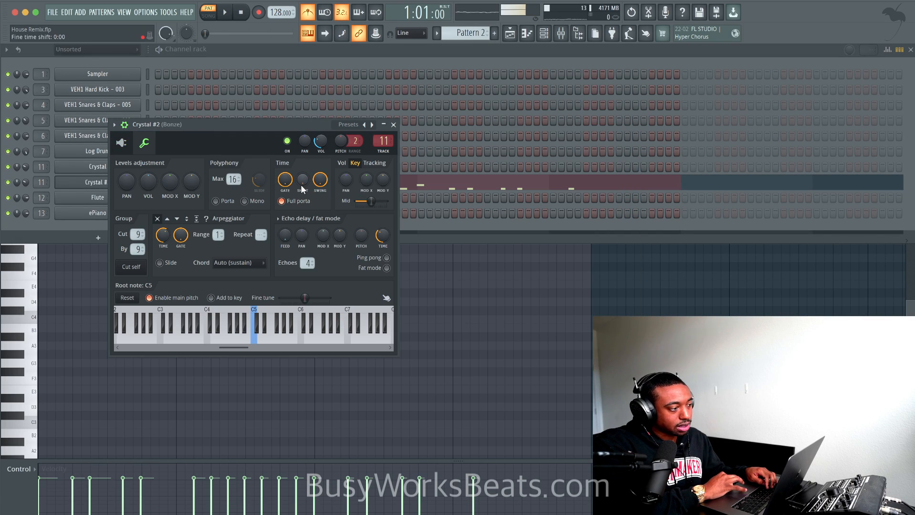
click(393, 125)
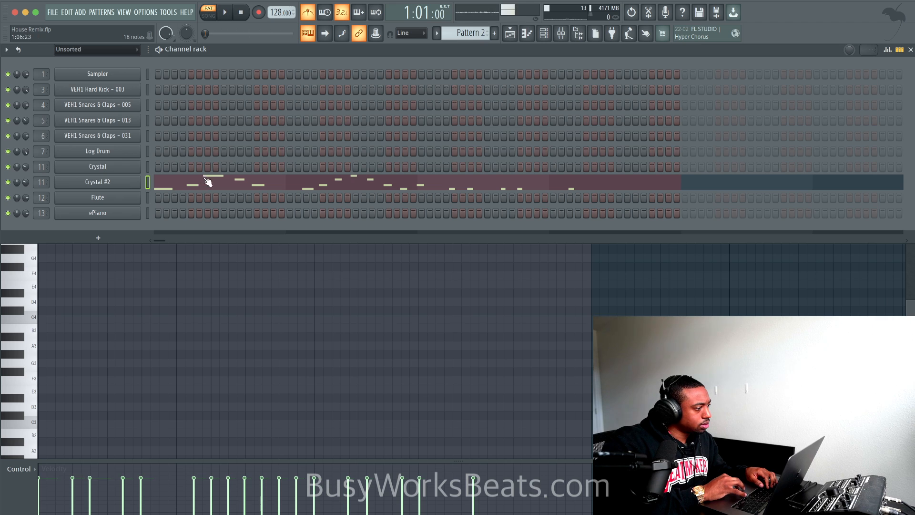
Quantize the Crystal #2 notes in the piano roll with the default quantizer settings and play them back.
click(185, 184)
click(186, 185)
key(alt+q)
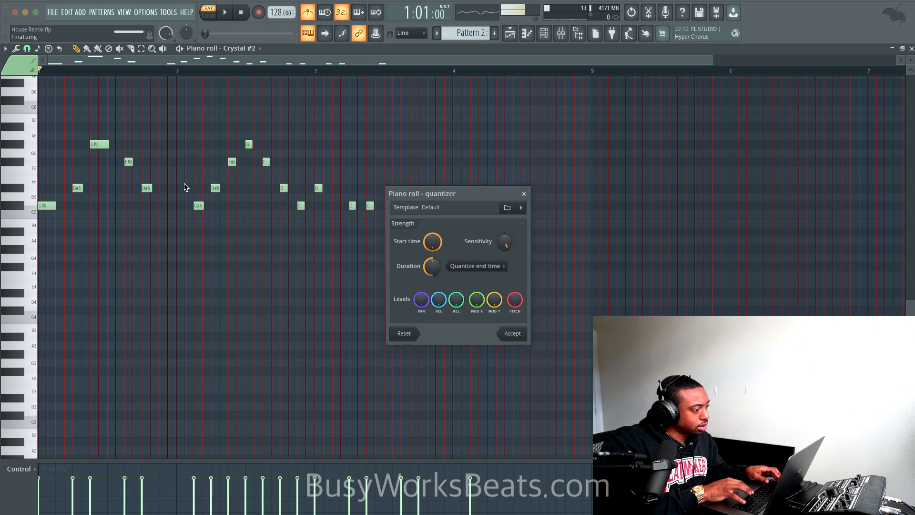
key(Return)
key(space)
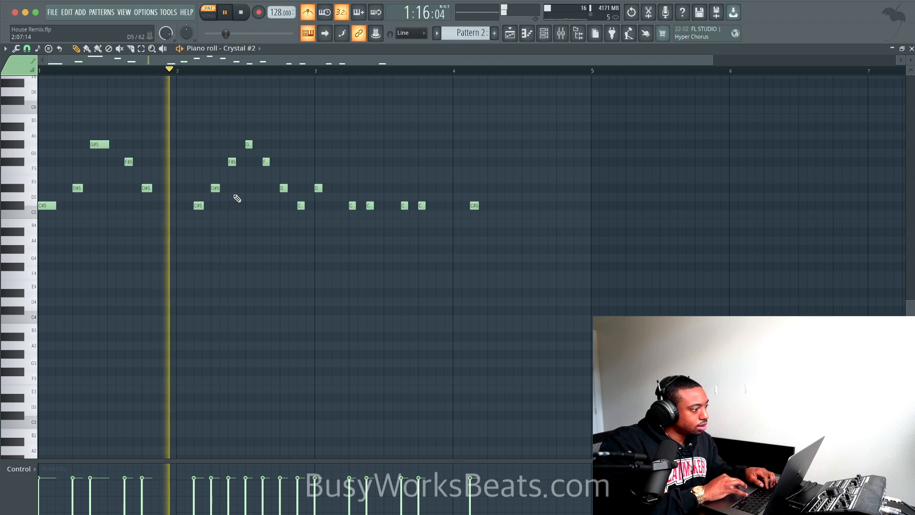
key(space)
Lower the first three notes of bar 2 to G#4, C#5 and D#5 while auditioning the melody.
drag(197, 205, 198, 249)
key(space)
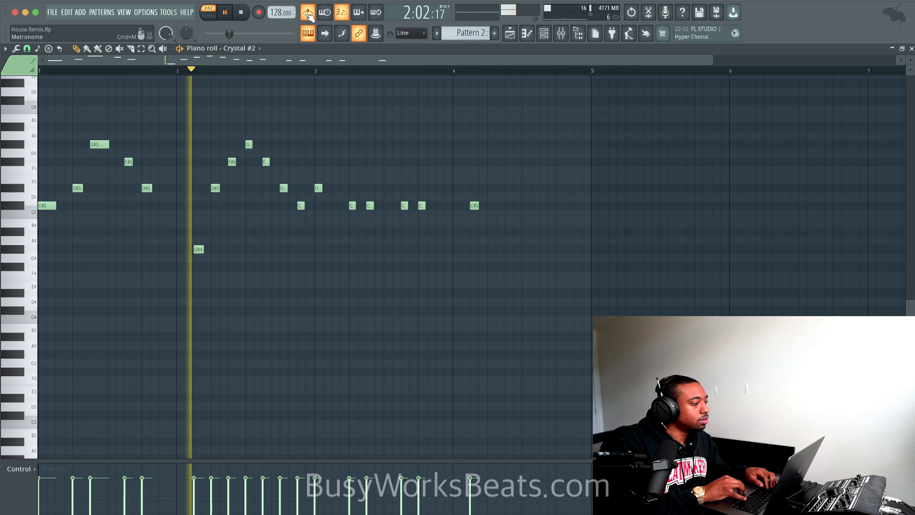
drag(215, 188, 215, 206)
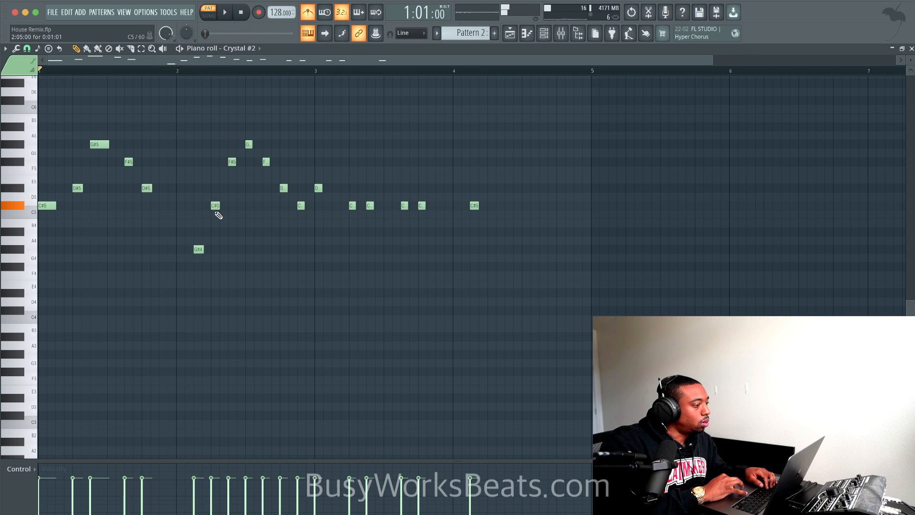
key(space)
drag(231, 161, 230, 196)
key(space)
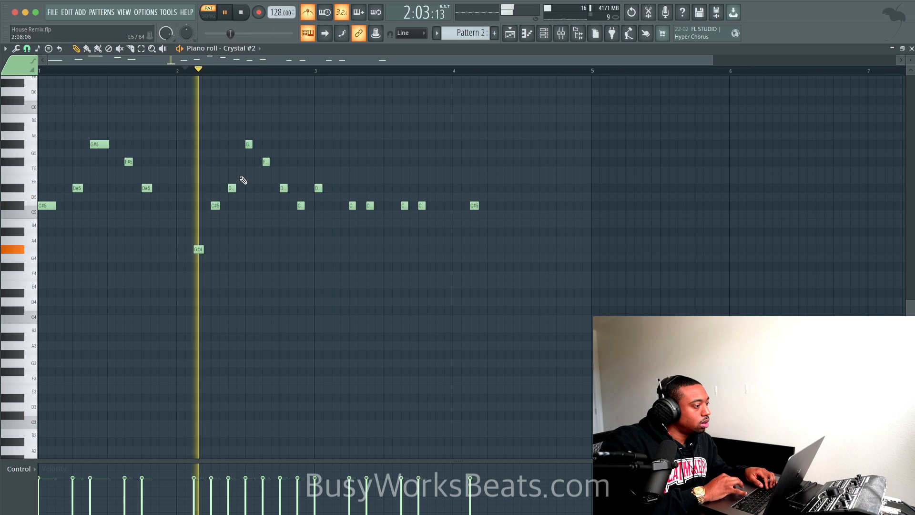
key(space)
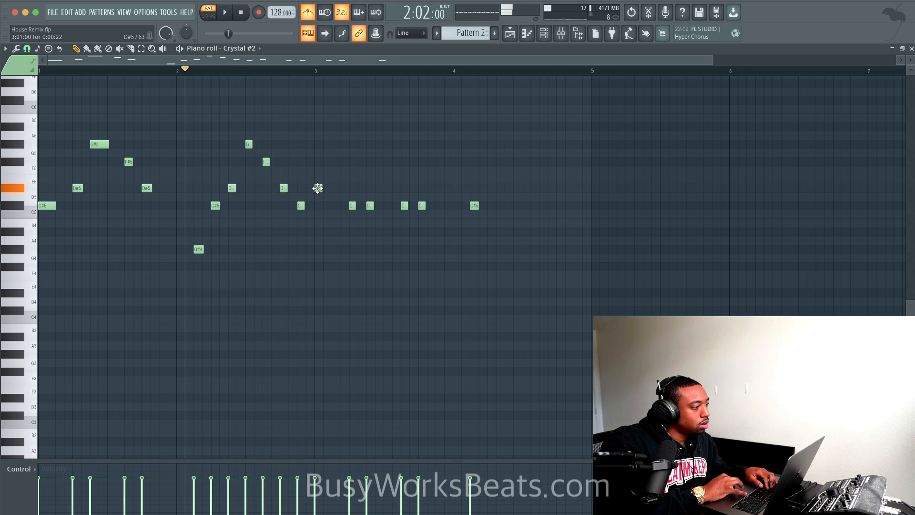
Lower three of bar 3's C#5 notes to G#4, B4 and G#4, delete the bar 4 note and audition.
drag(352, 206, 351, 251)
drag(370, 208, 370, 224)
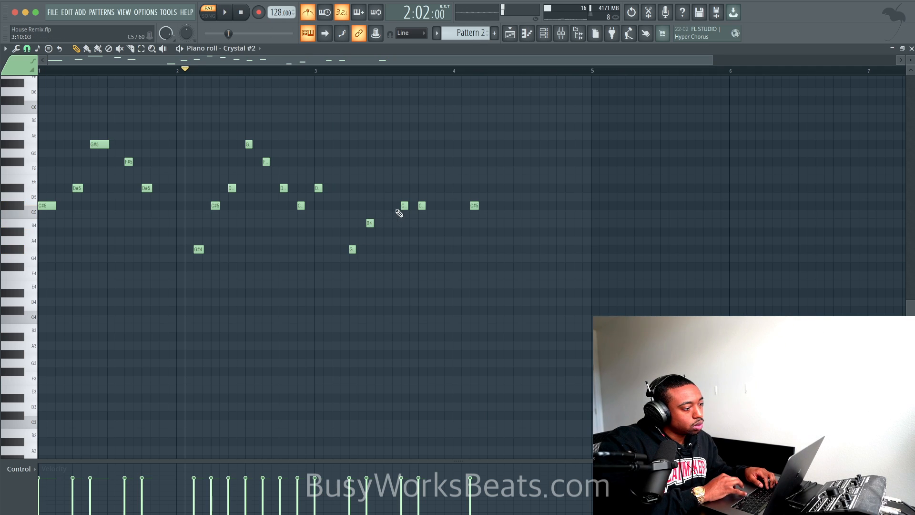
click(404, 206)
drag(420, 206, 419, 250)
right_click(474, 206)
key(space)
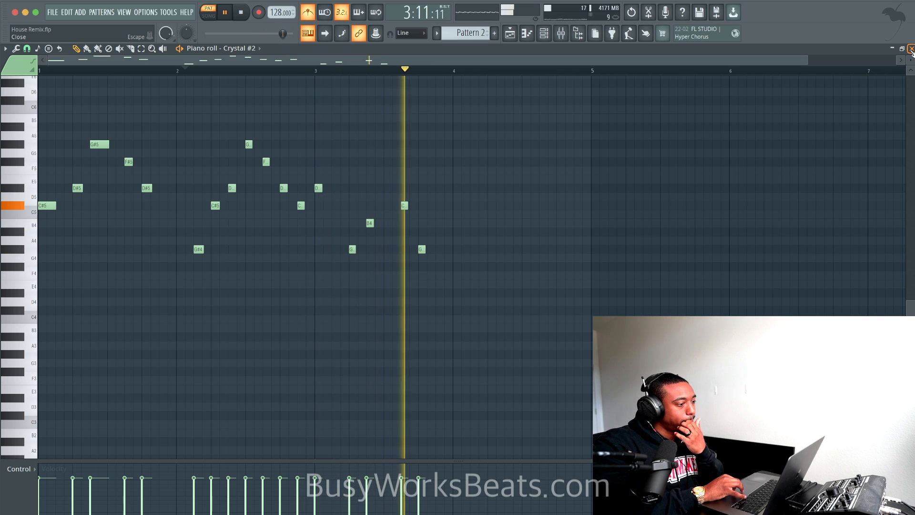
click(911, 49)
key(space)
Place a four-bar Pattern 2 clip at bar 5 on Track 9 and play the arrangement in song mode.
key(F6)
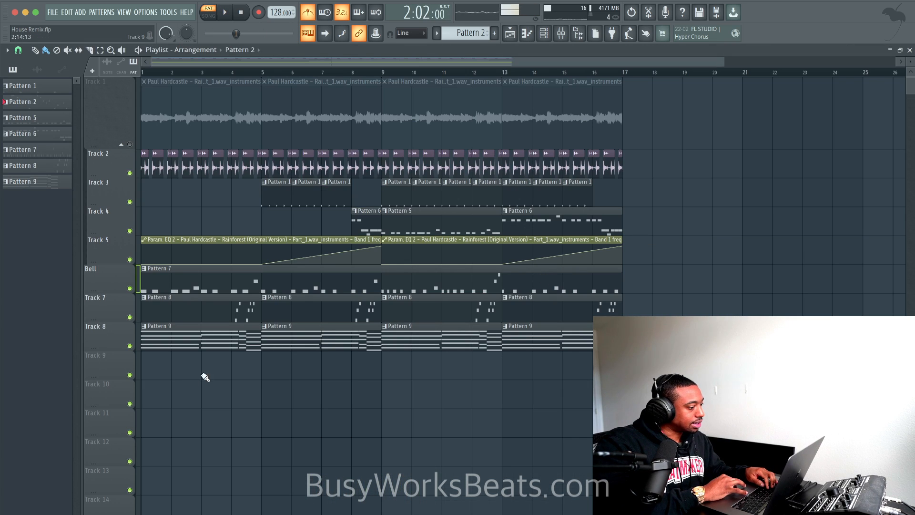
click(271, 367)
drag(360, 368, 631, 369)
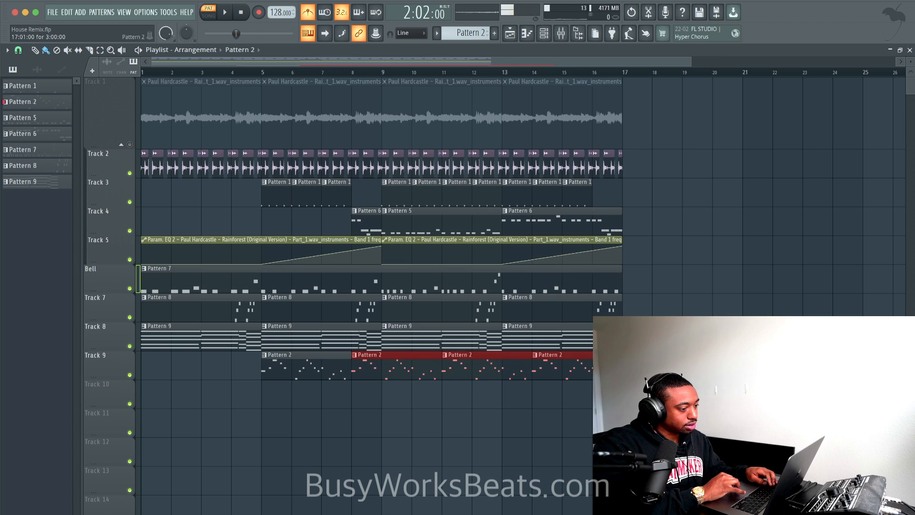
right_click(632, 369)
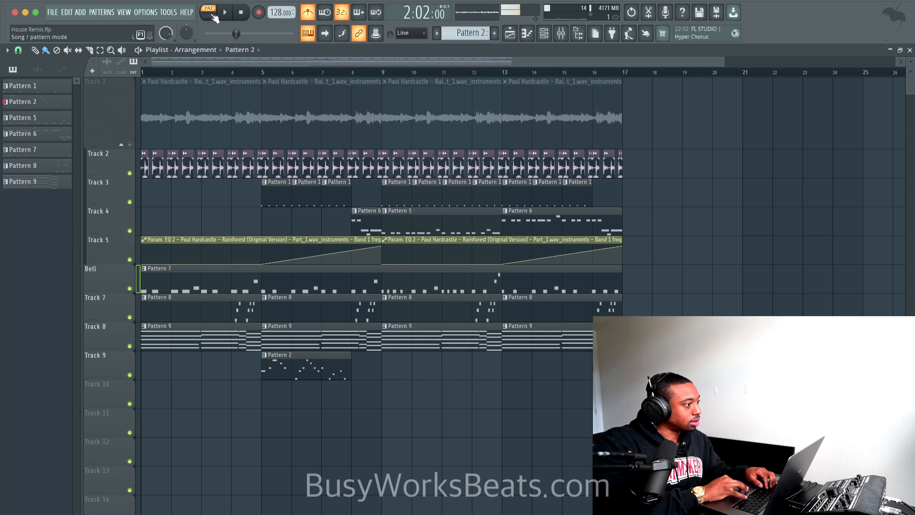
click(212, 16)
key(space)
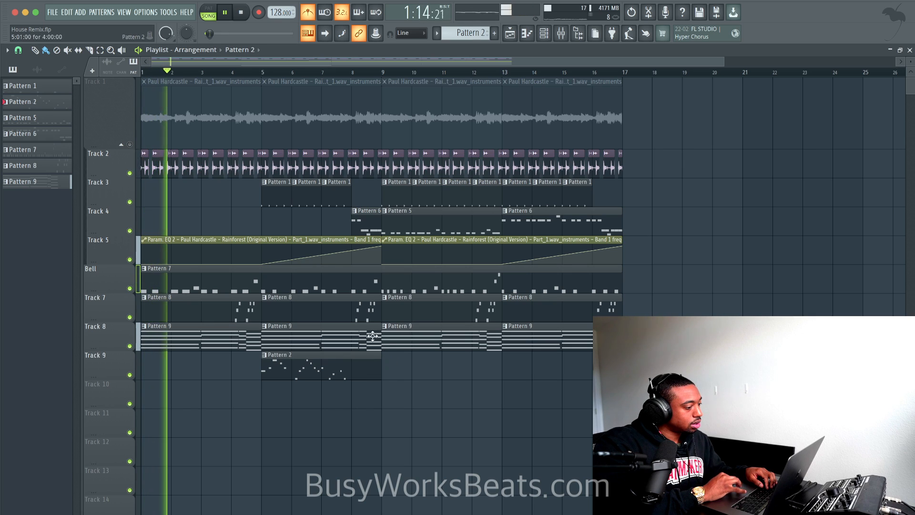
key(space)
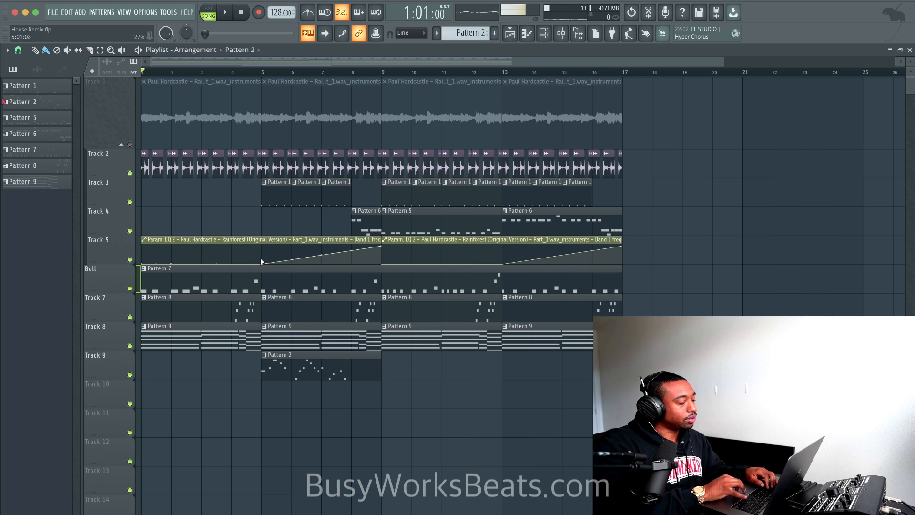
Route the Crystal #2 channel to its own mixer track 14 and save the project.
click(246, 276)
double_click(245, 275)
click(561, 33)
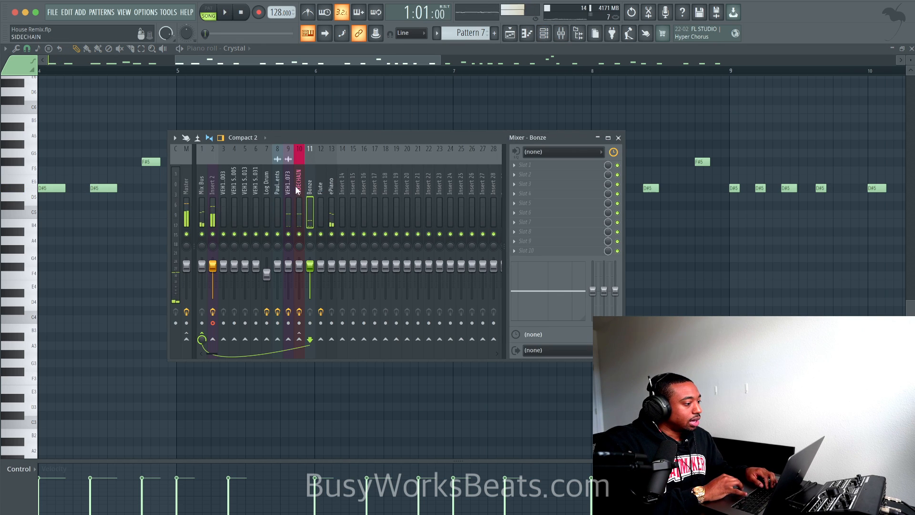
click(545, 33)
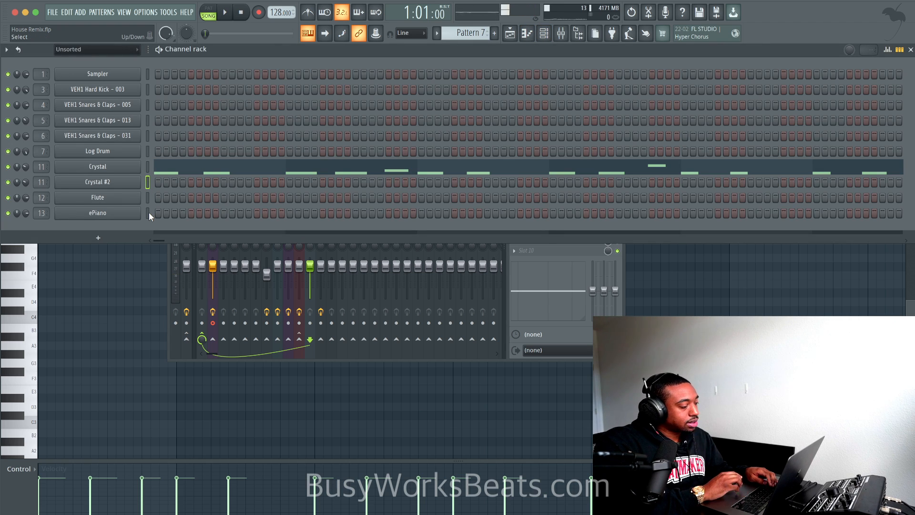
key(ctrl+l)
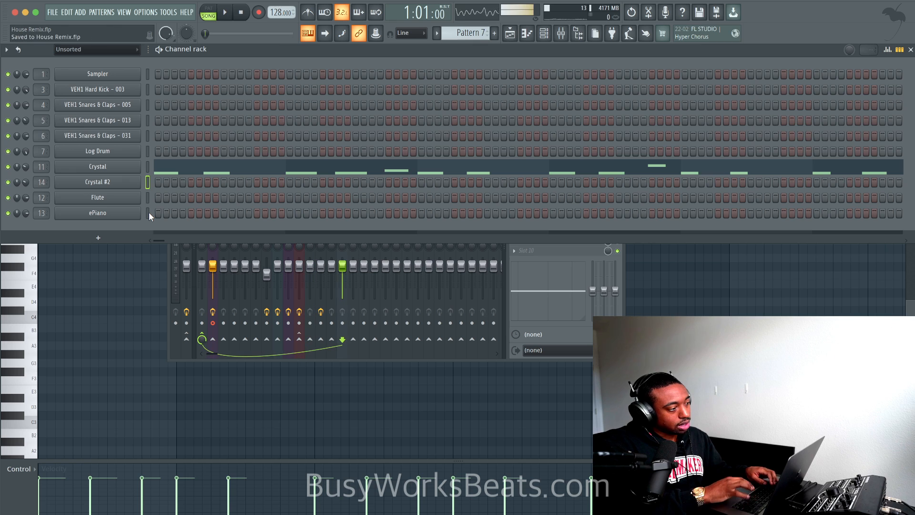
Load Fruity Reeverb 2 in the first effect slot of the Crystal channel's mixer track, Bonze.
click(134, 169)
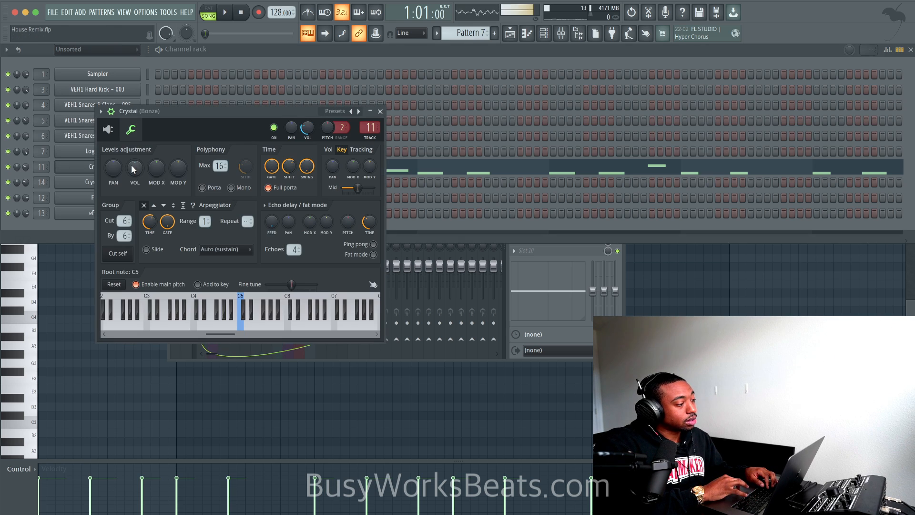
click(379, 111)
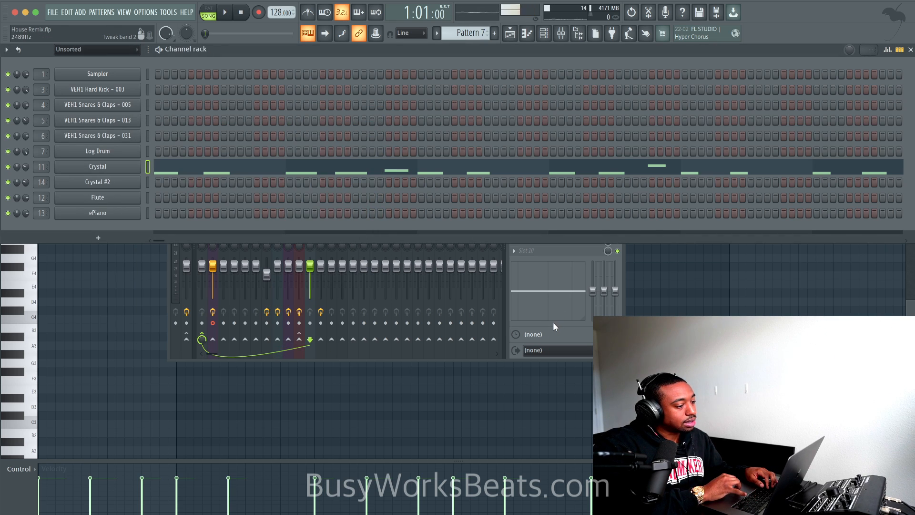
click(554, 327)
click(527, 177)
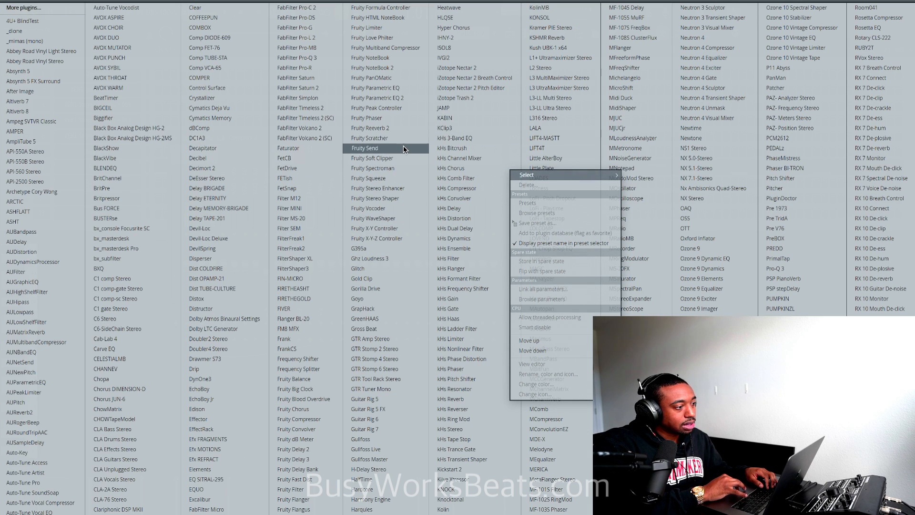
click(394, 127)
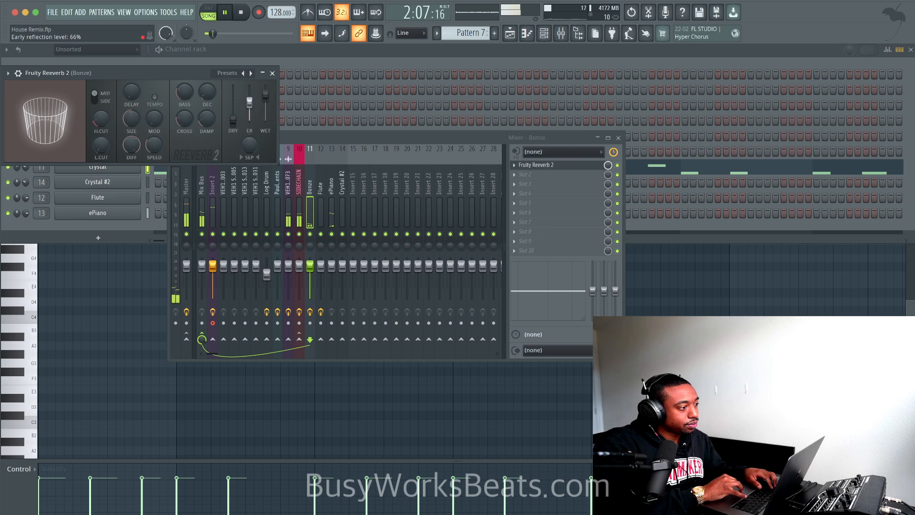
Set the bell reverb's decay time to 4.3 seconds and adjust its dry level while the arrangement plays.
drag(213, 94, 213, 92)
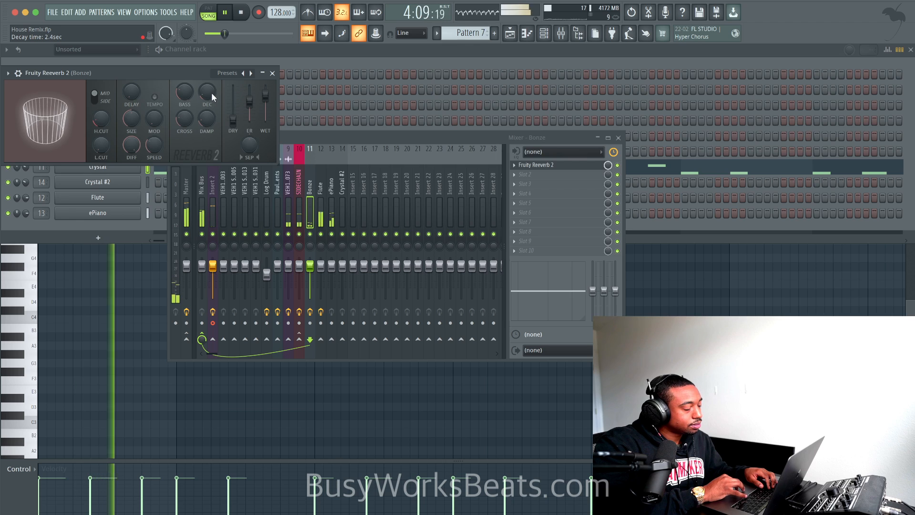
drag(232, 119, 231, 110)
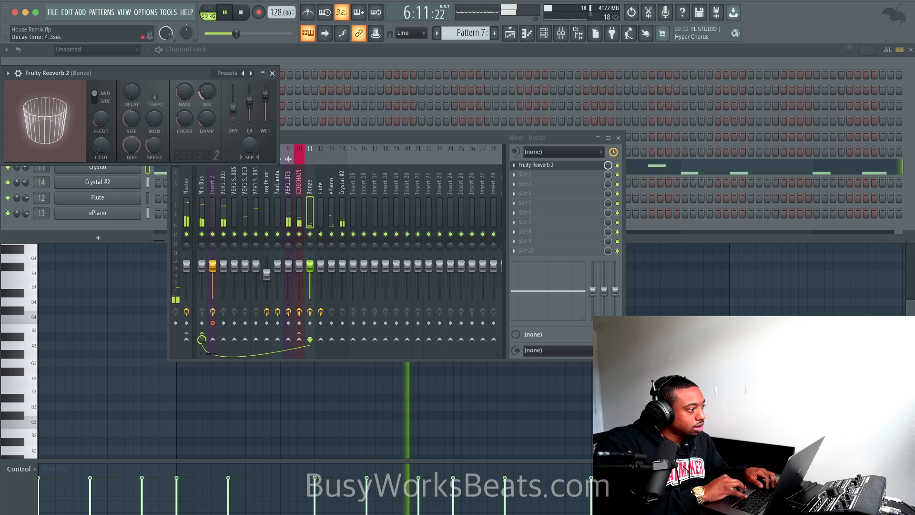
key(space)
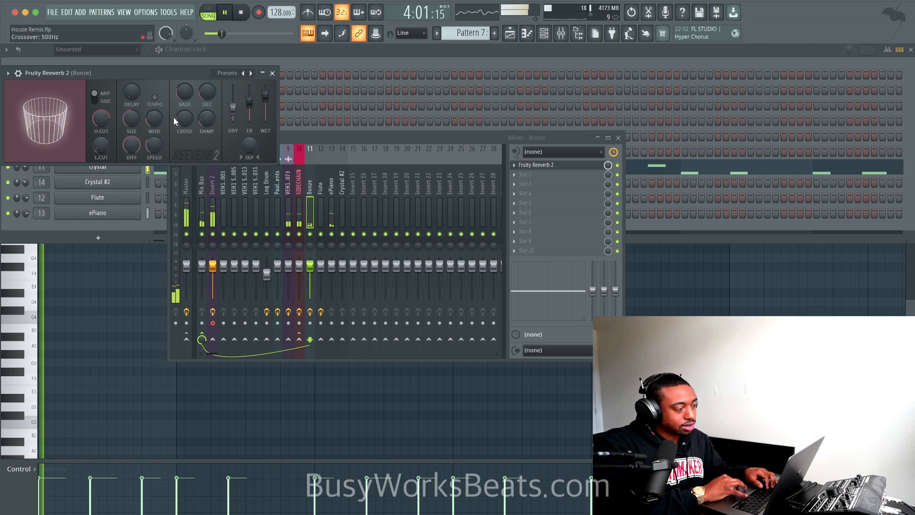
Lower the reverb's stereo separation, balance its levels with reduced dry signal and 94% wet, save the project and close the reverb.
drag(232, 108, 233, 101)
drag(249, 145, 249, 149)
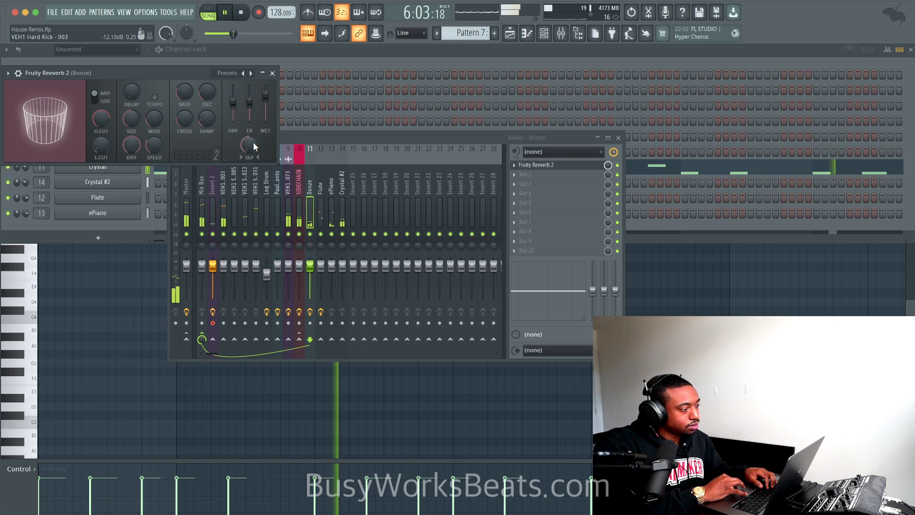
key(super+s)
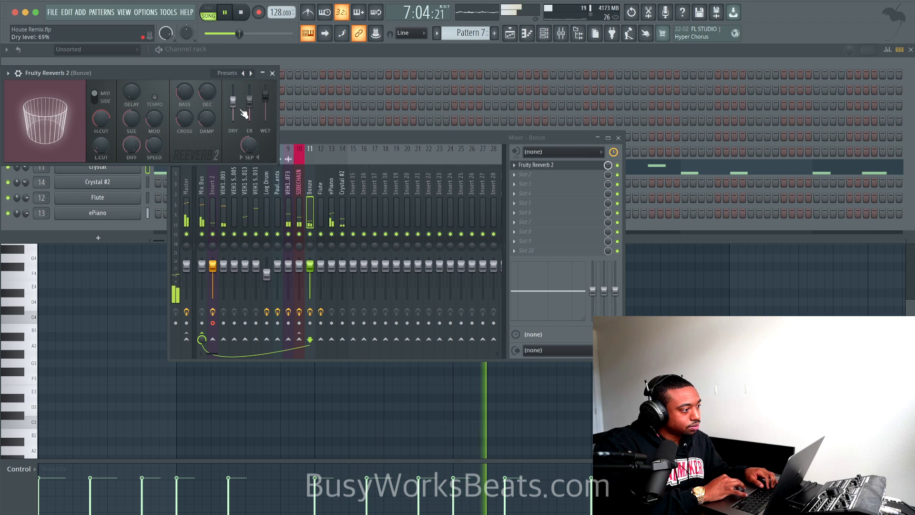
drag(233, 101, 266, 95)
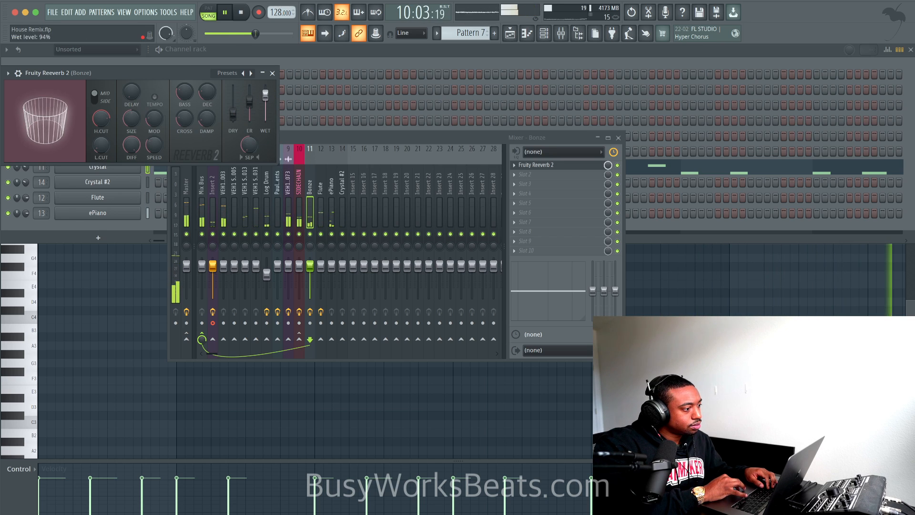
click(272, 73)
Shorten the Pattern 7 clip on the Bell track to eight bars and place a copy at bar 9, auditioning the arrangement.
key(F5)
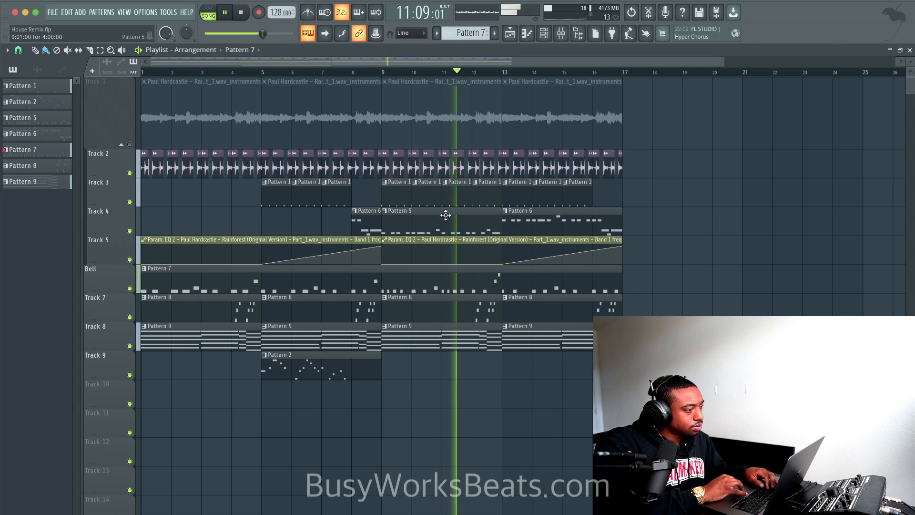
key(space)
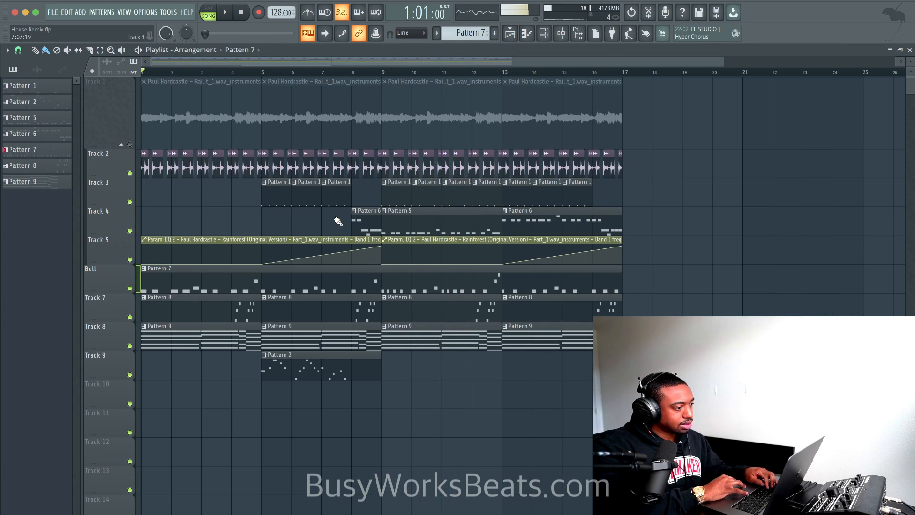
key(space)
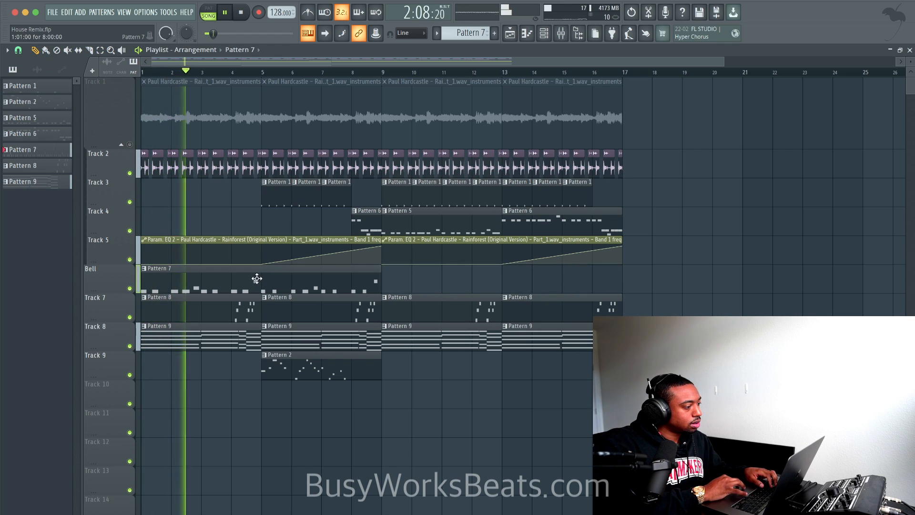
key(space)
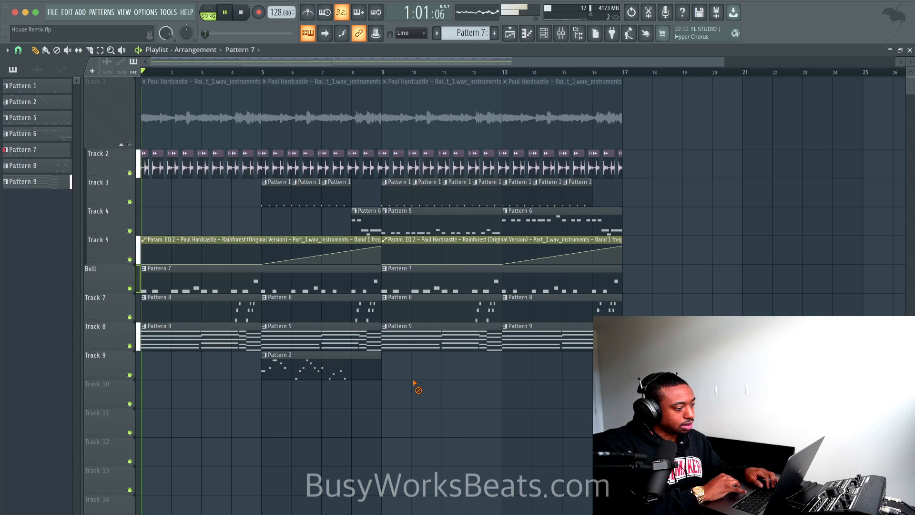
Copy the Pattern 2 clip on Track 9 to bars 9 and 13, and rename the track Bell Melody 2.
mouse_move(322, 368)
mouse_down()
mouse_move(472, 368)
mouse_move(442, 369)
mouse_up()
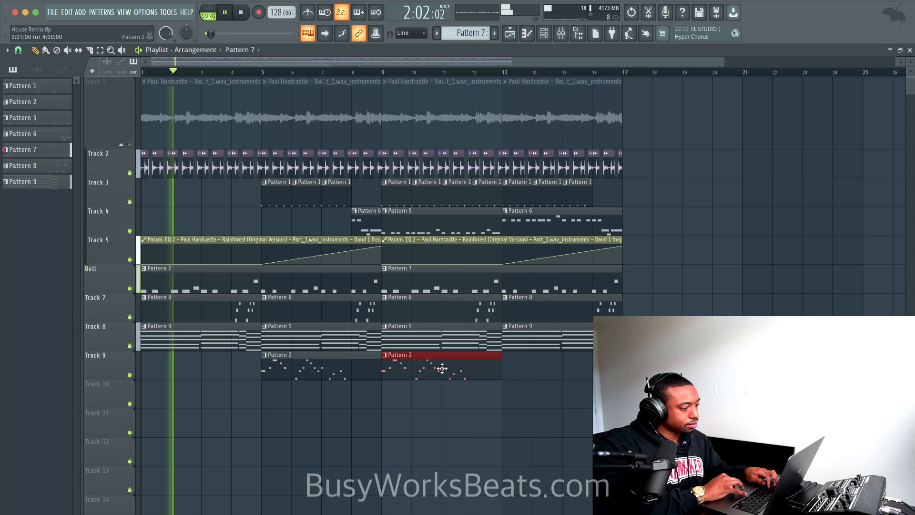
key(ctrl+b)
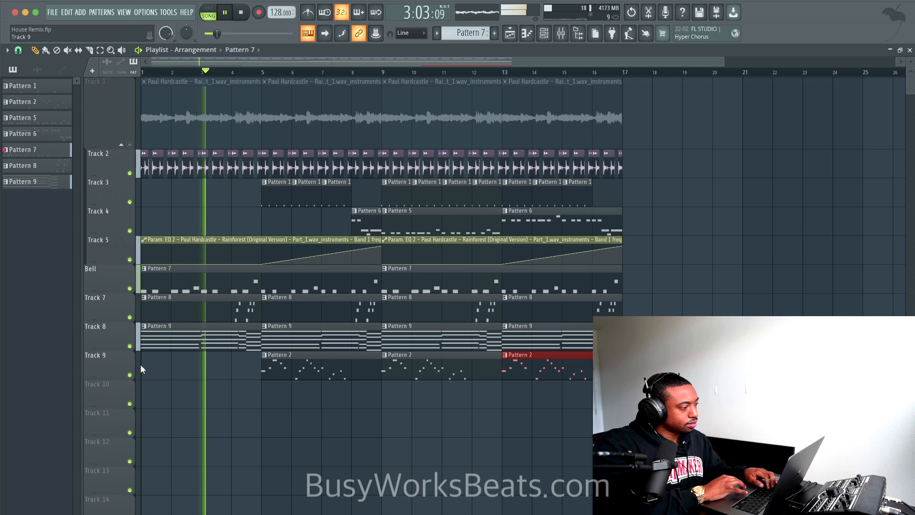
double_click(113, 362)
text(Bell Melod)
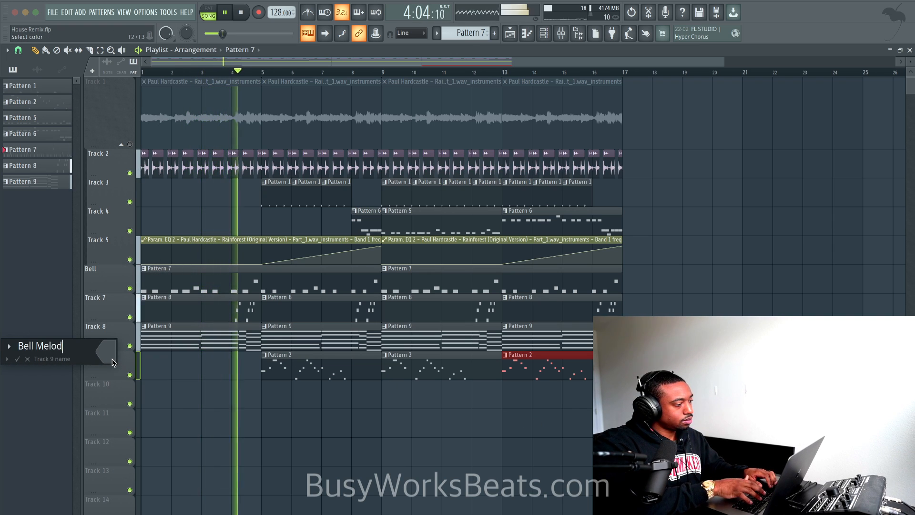
text(y 2)
key(Return)
click(484, 108)
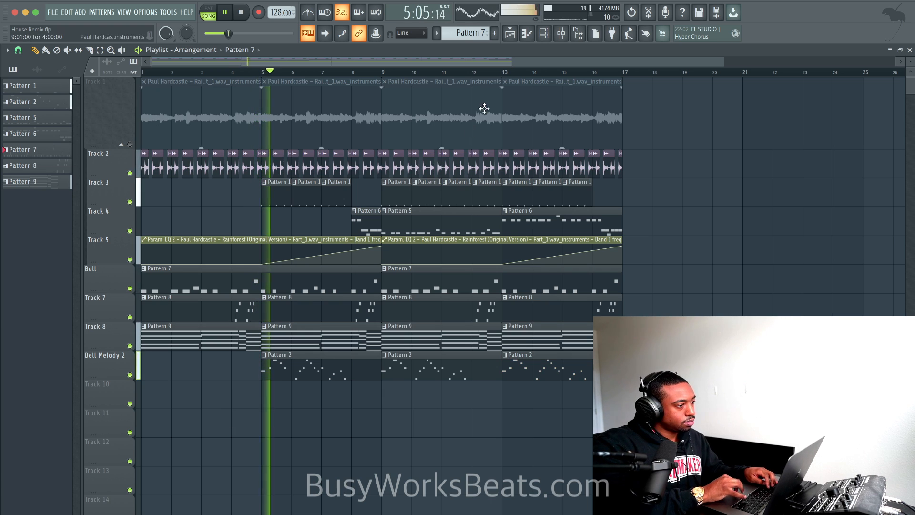
Check the Crystal #2 channel's time settings while the arrangement plays, then return to the playlist and stop playback.
key(F6)
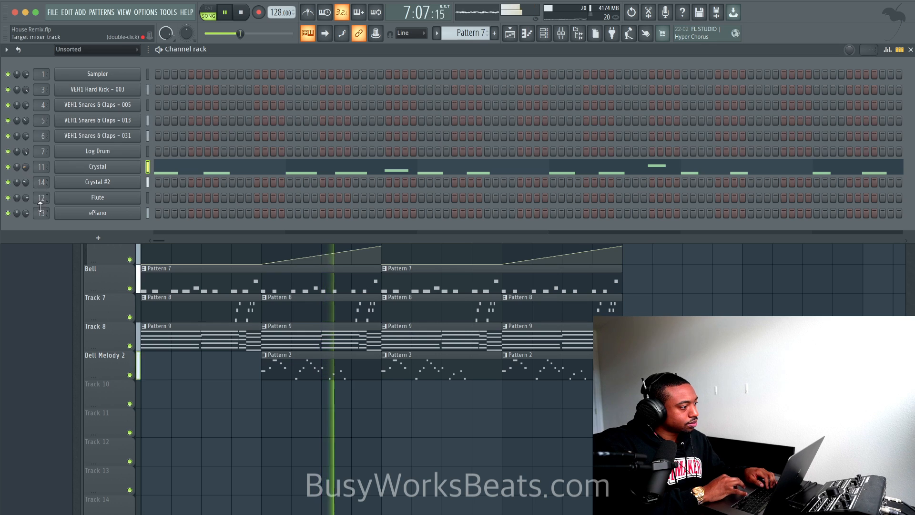
click(97, 181)
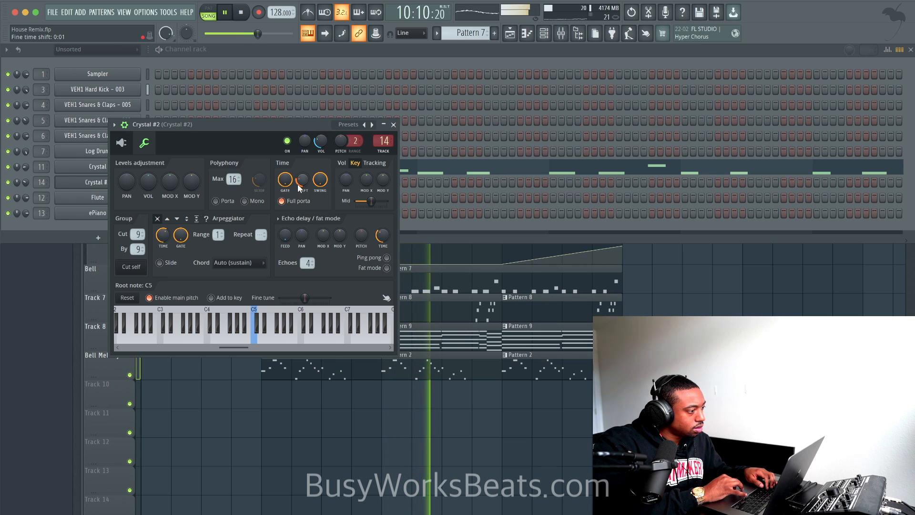
click(404, 436)
key(space)
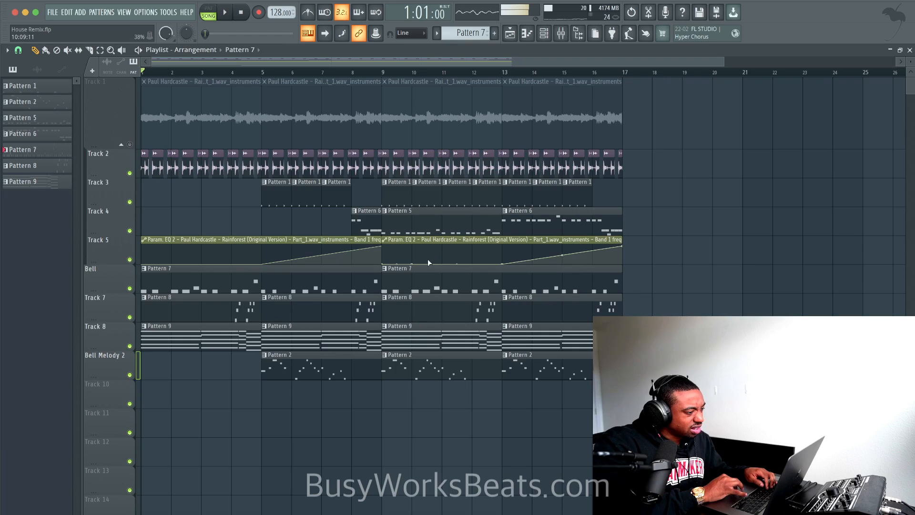
Delete the Bell track's Pattern 7 clip at bar 9 and shorten the first clip to four bars, auditioning the start.
right_click(422, 285)
right_click(260, 290)
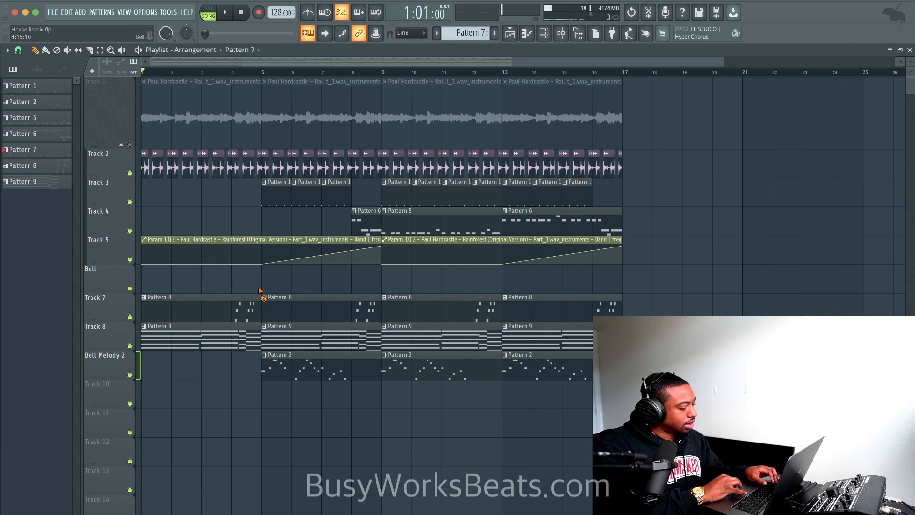
key(super+z)
drag(380, 284, 262, 282)
key(space)
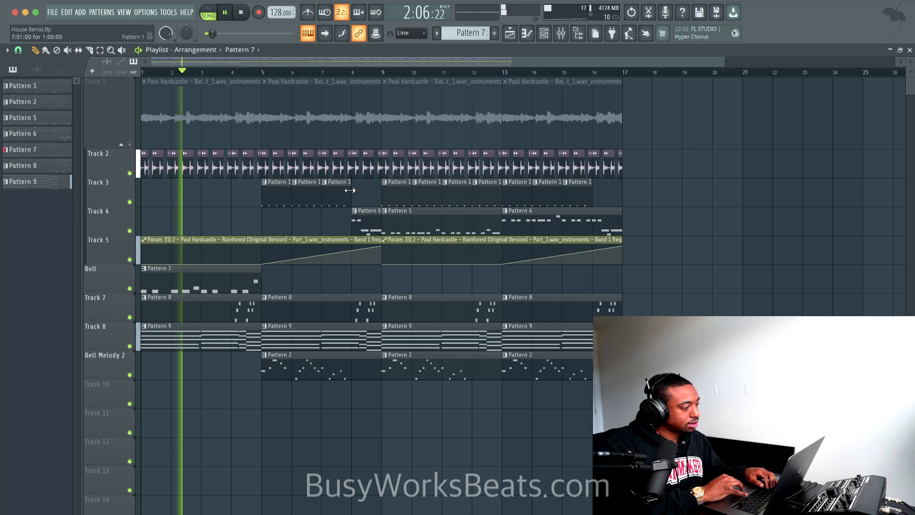
key(space)
Audition Pattern 2 in the Crystal #2 piano roll and add a short G#4 note at 4:15:00.
double_click(333, 373)
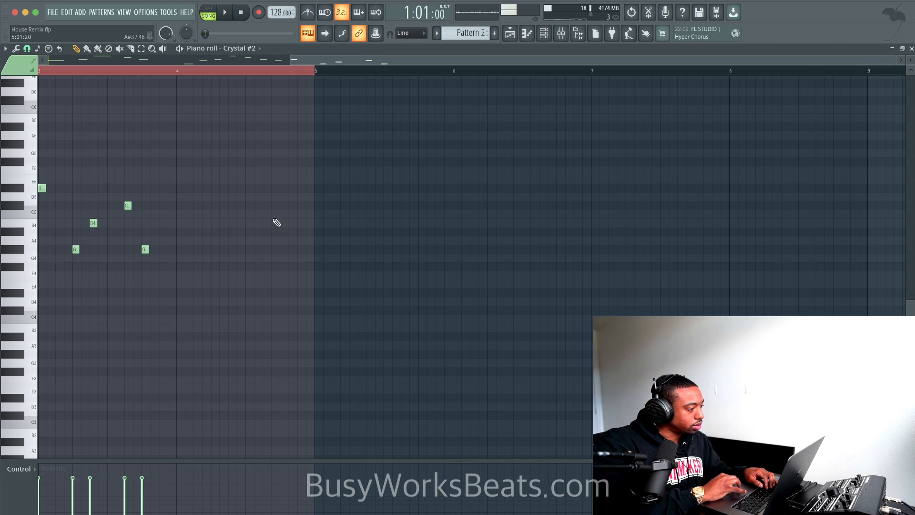
click(210, 14)
key(space)
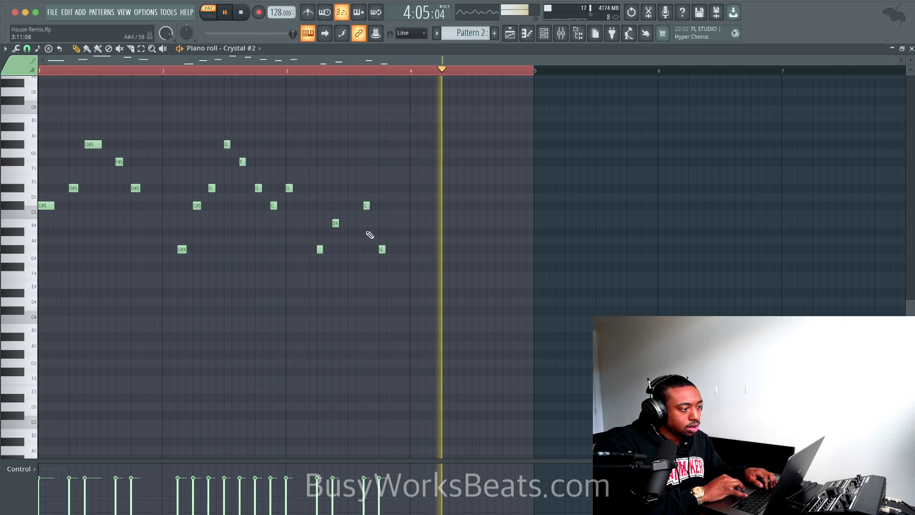
key(space)
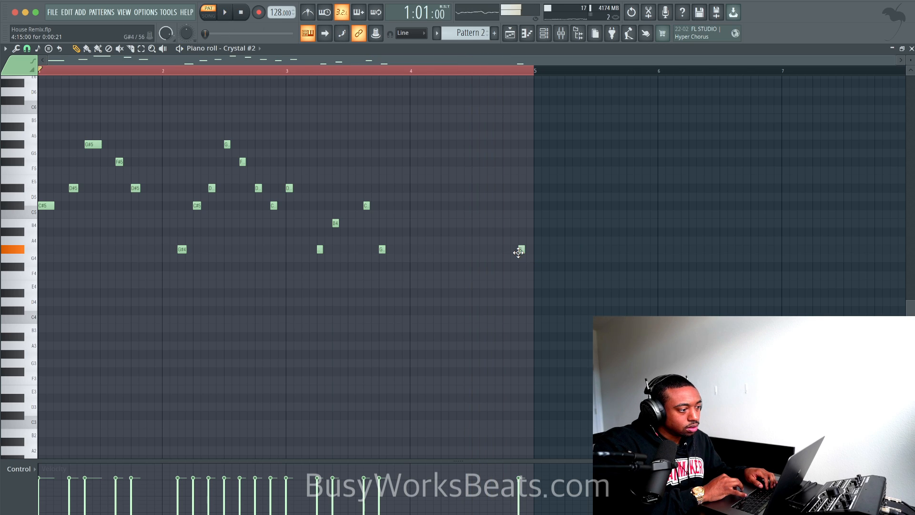
key(space)
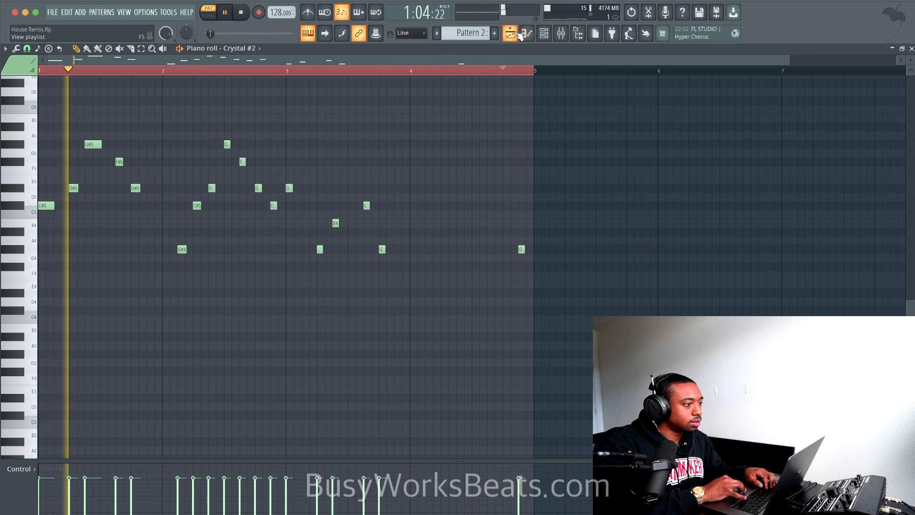
Play the arrangement in song mode from bar 5 to hear the edited bell melody, and save the project.
key(F5)
key(l)
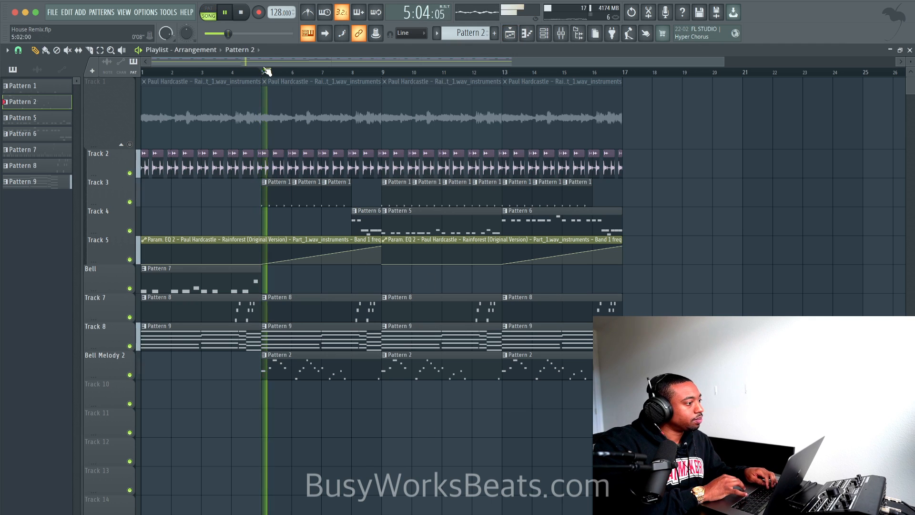
click(544, 37)
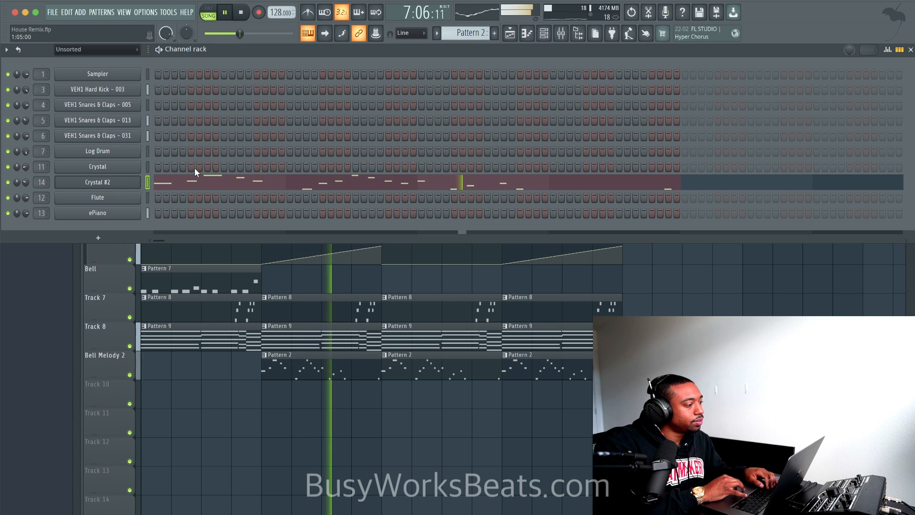
right_click(316, 405)
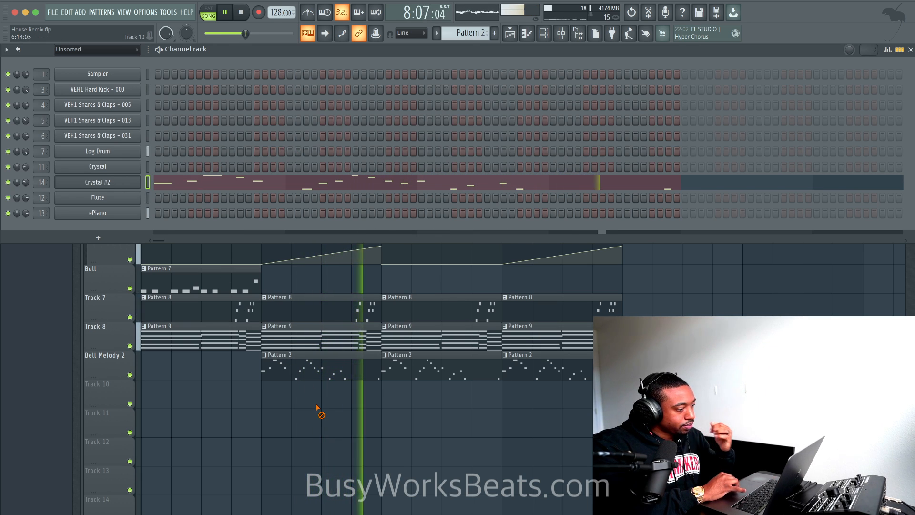
key(super+s)
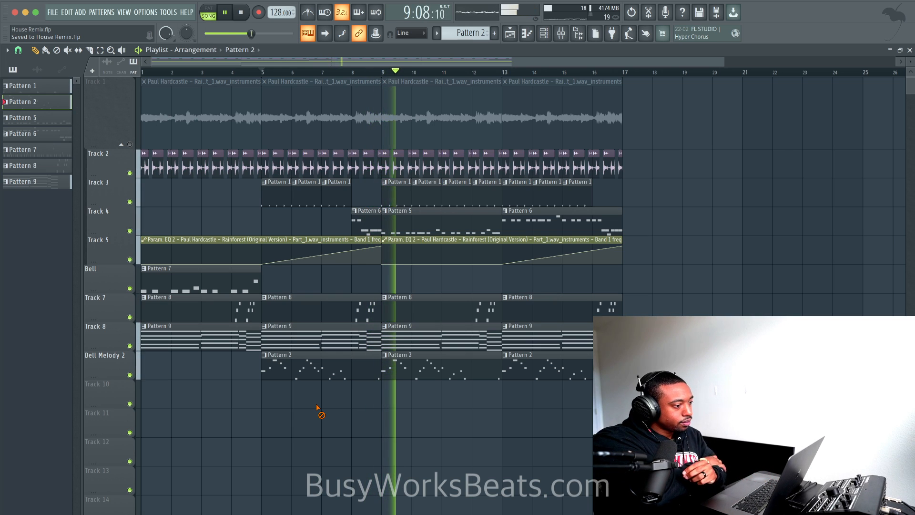
key(space)
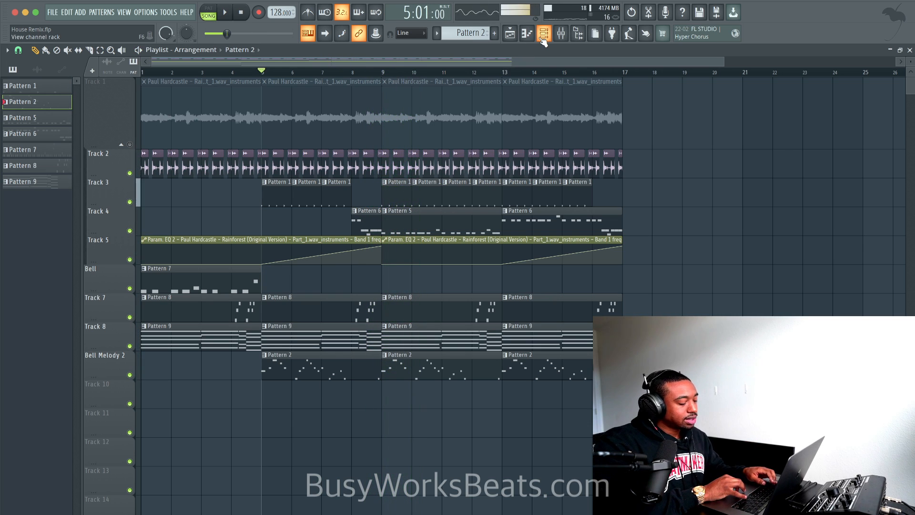
Send the Crystal #2 mixer track to Insert 15 and rename that insert REVERB.
key(F6)
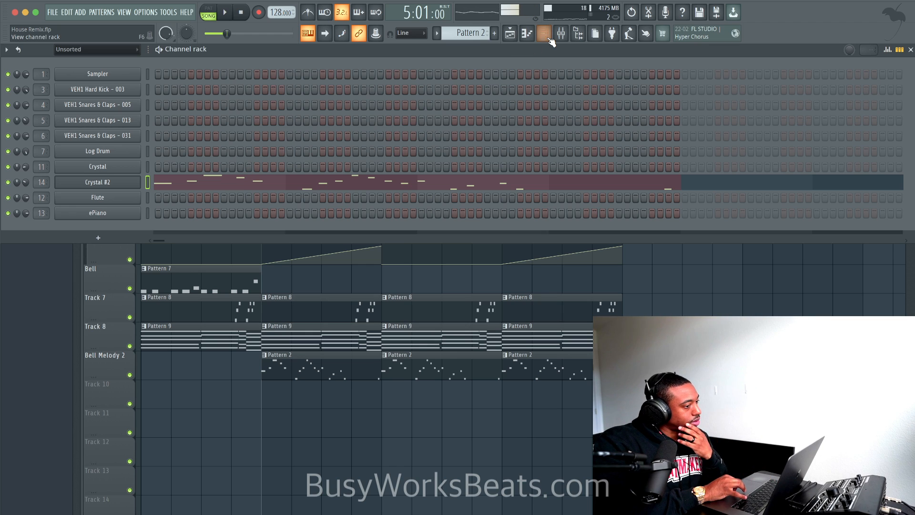
key(F9)
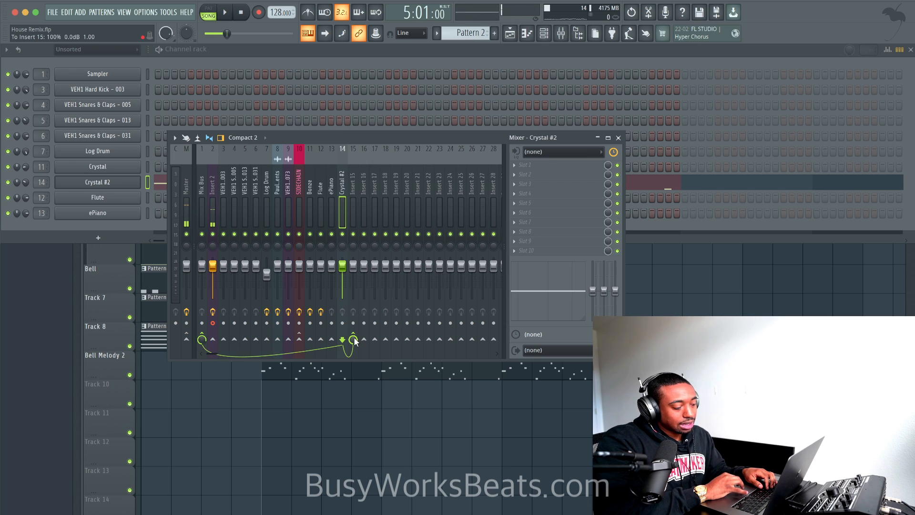
click(353, 202)
key(F2)
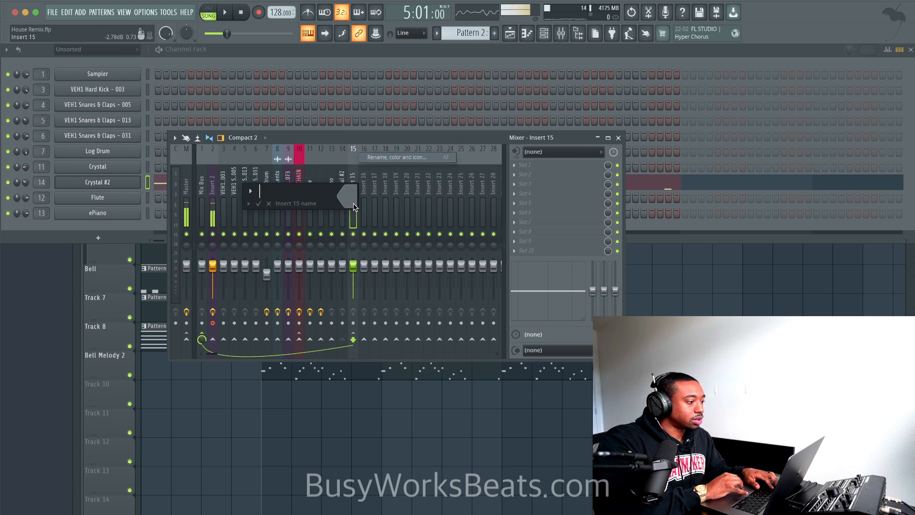
text(REVERB)
key(Return)
Set the REVERB mixer track's color to blue-violet.
right_click(353, 203)
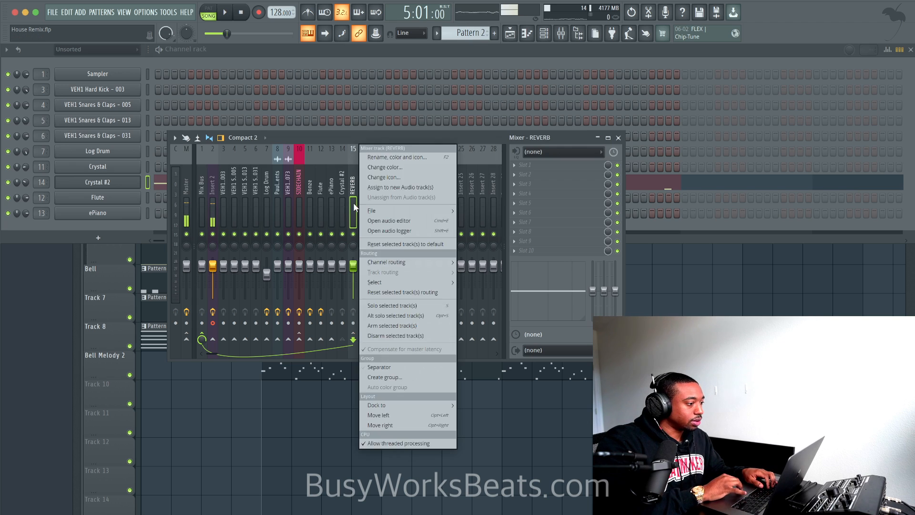
click(374, 157)
click(351, 200)
click(399, 304)
key(Return)
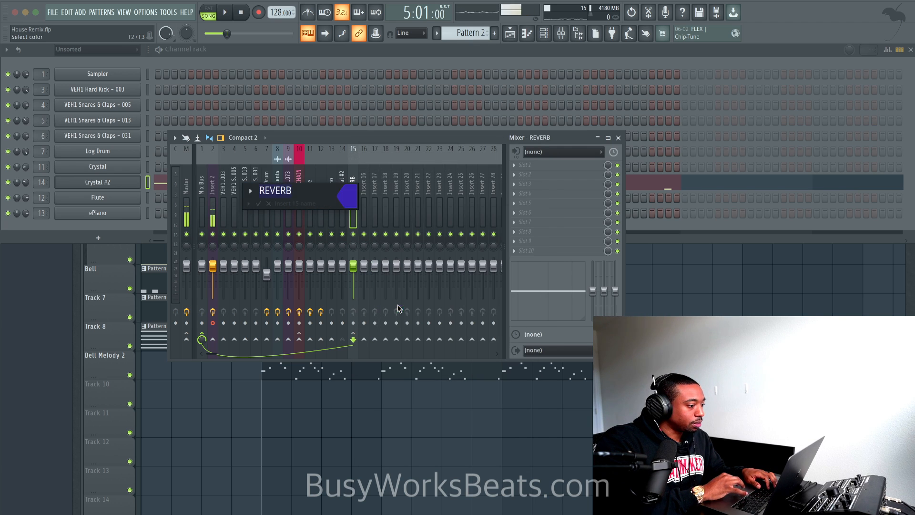
Load Fruity Reeverb 2 on the REVERB track, turn dry down, raise wet, and set the high cut to about 11.3 kHz.
click(548, 166)
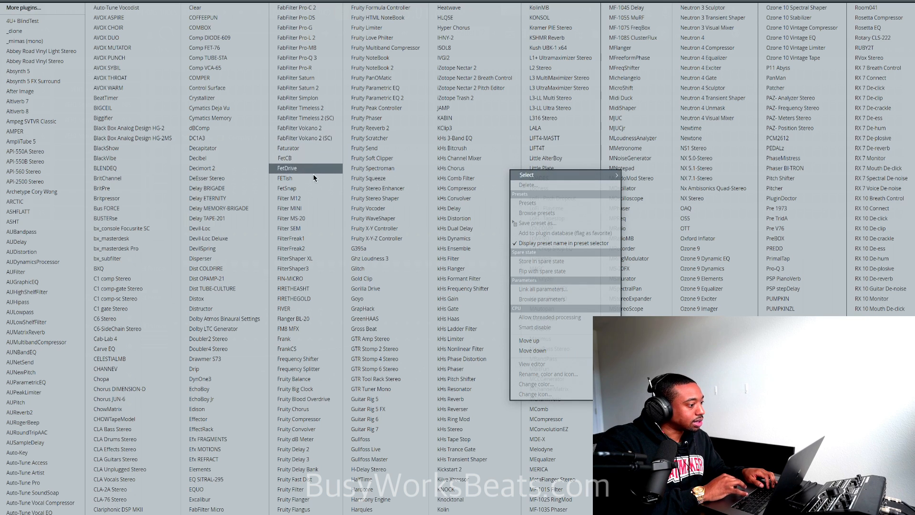
click(386, 127)
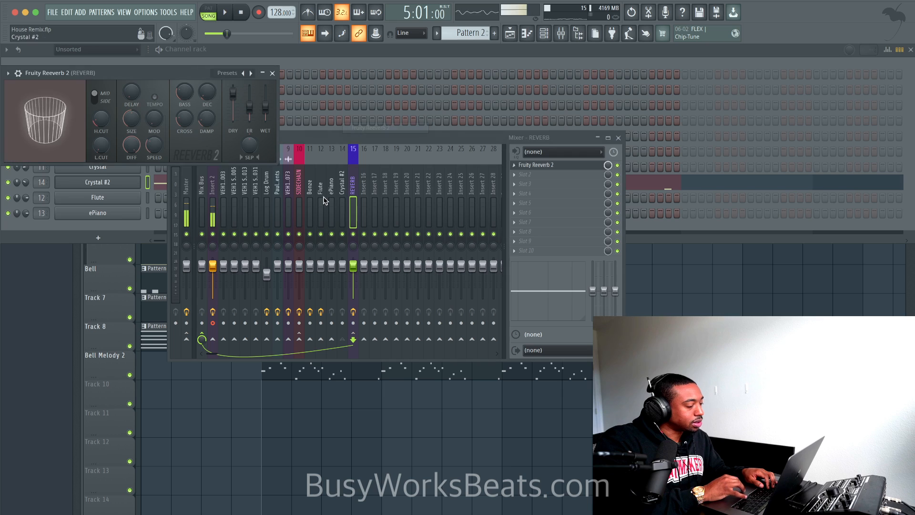
right_click(270, 110)
click(285, 118)
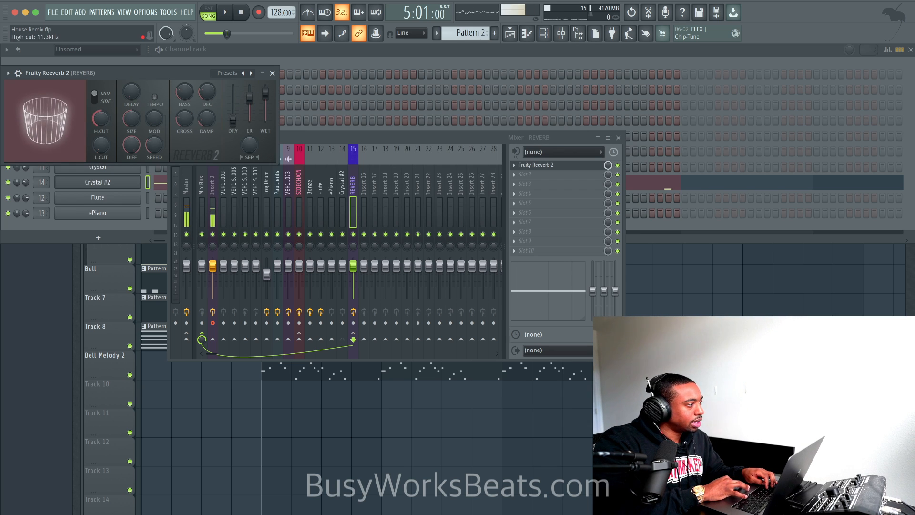
click(272, 73)
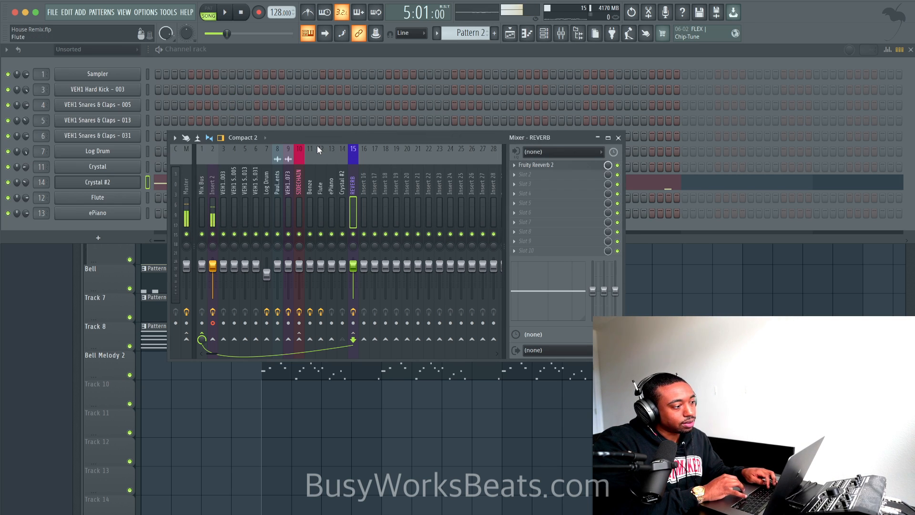
Add Fruity Limiter after the reverb in compressor mode, with the threshold at about -30 dB and a raised ratio.
click(556, 176)
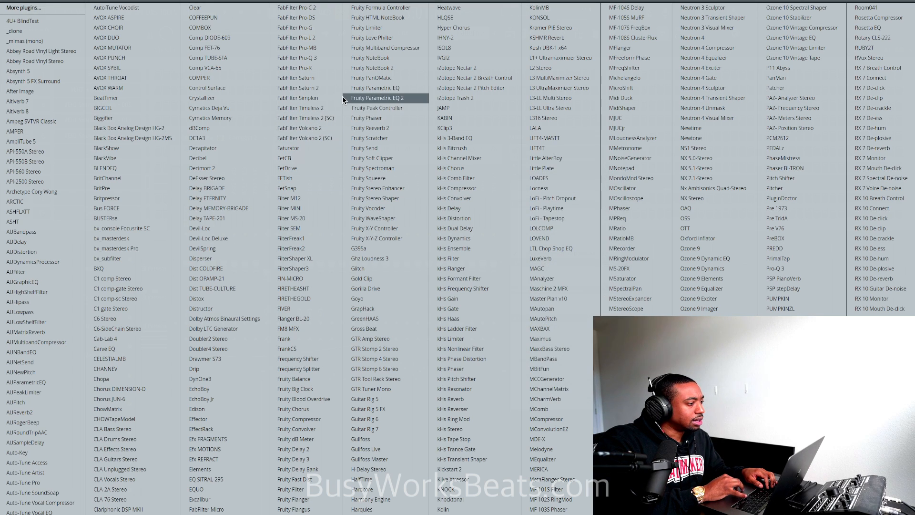
click(391, 29)
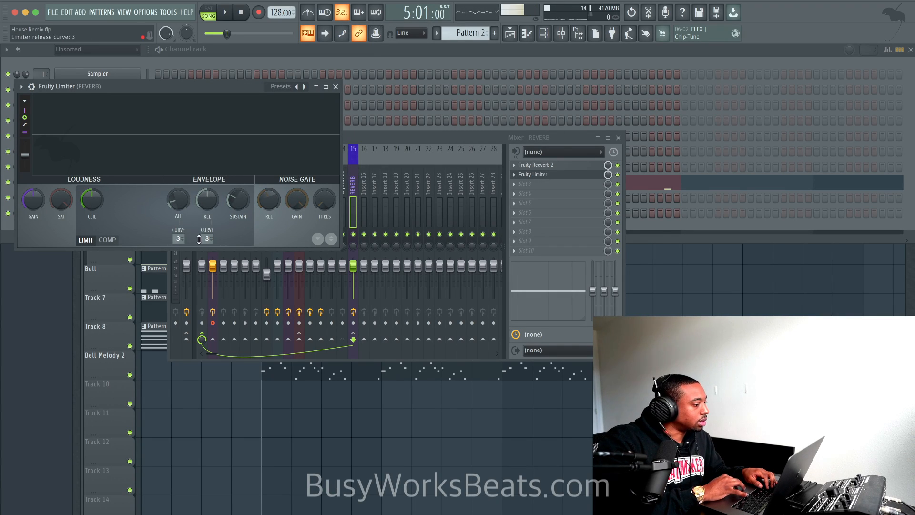
click(116, 241)
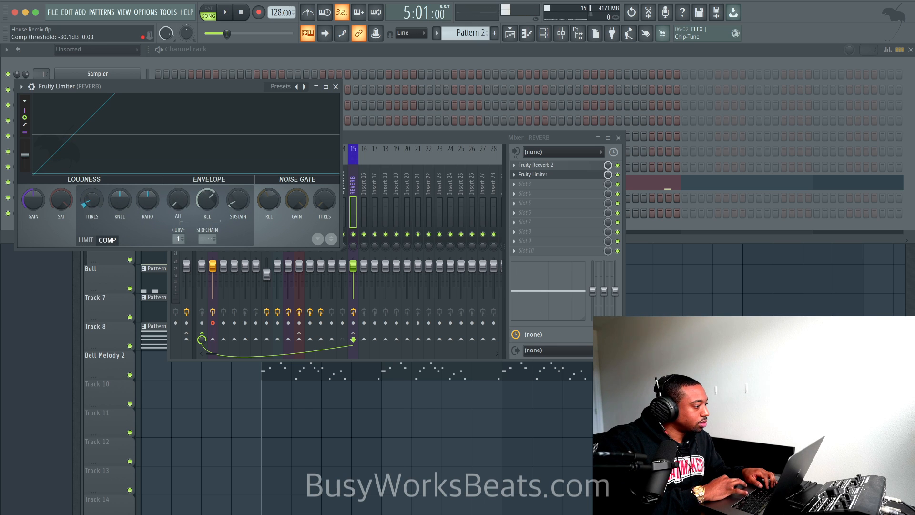
click(335, 87)
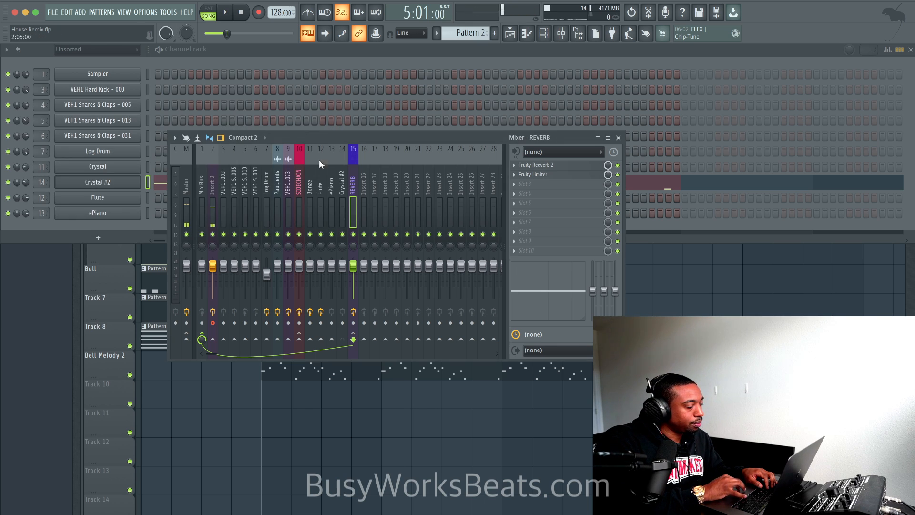
Sidechain the VEH1 Hard Kick - 003 mixer track to the REVERB track.
click(226, 189)
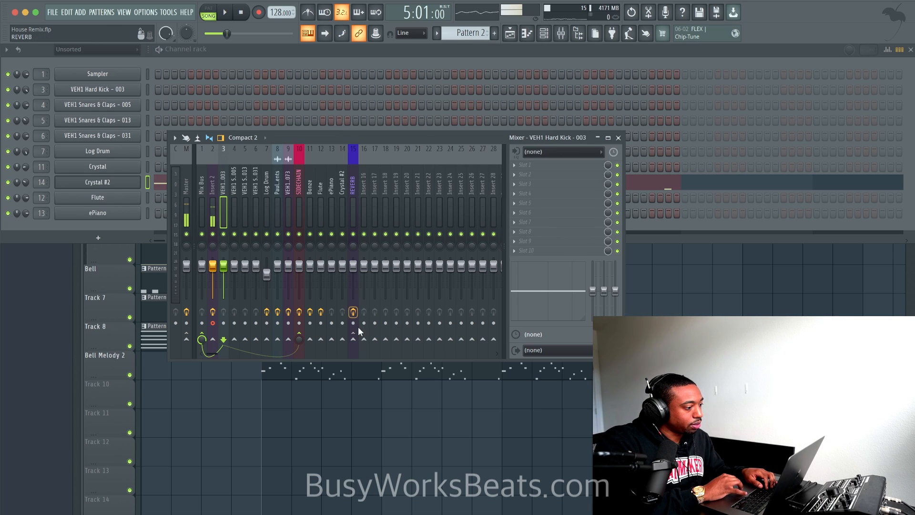
right_click(356, 340)
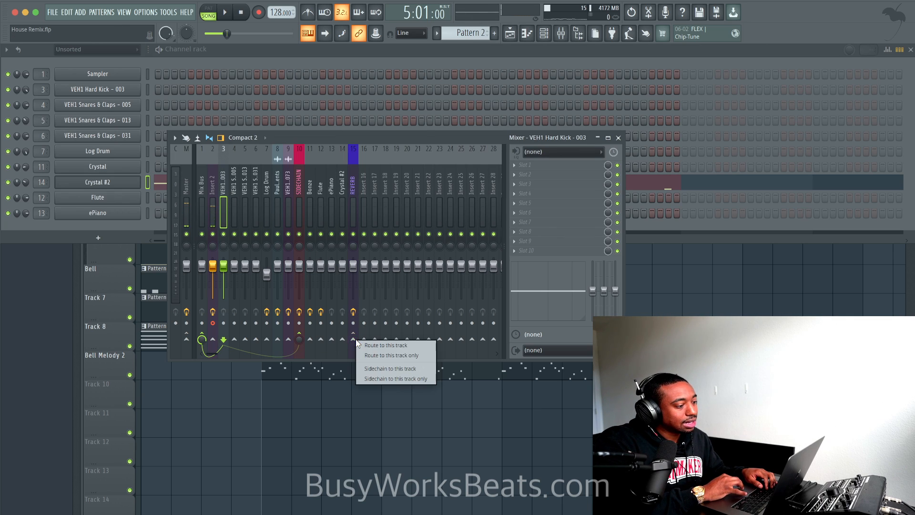
click(375, 369)
Open the sidechain input choices in the REVERB track's Fruity Limiter.
click(353, 200)
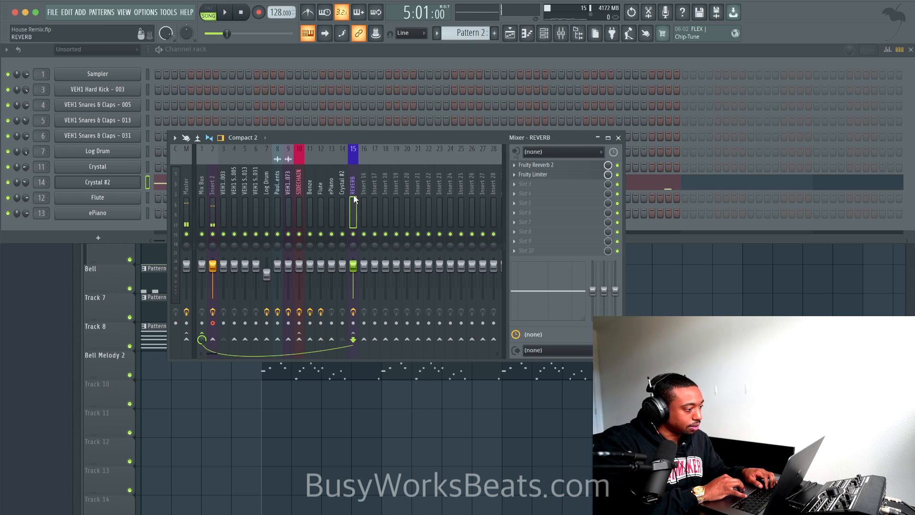
click(552, 175)
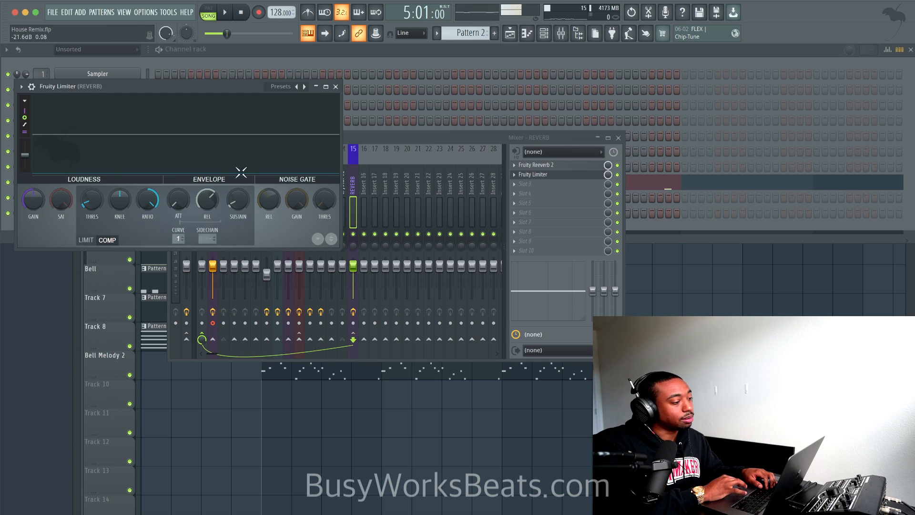
click(208, 236)
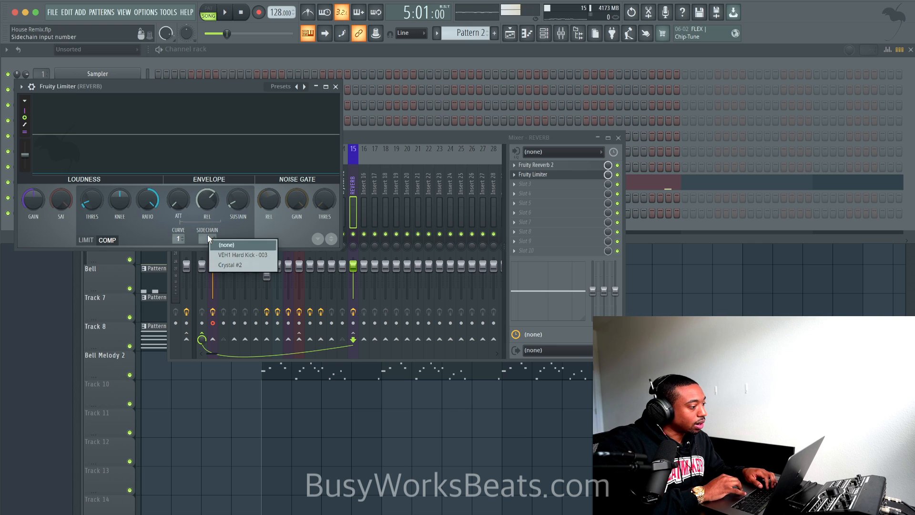
Set the REVERB limiter's sidechain input to VEH1 Hard Kick - 003 and its compressor threshold to about -39.4 dB, auditioning the ducking.
click(234, 255)
key(space)
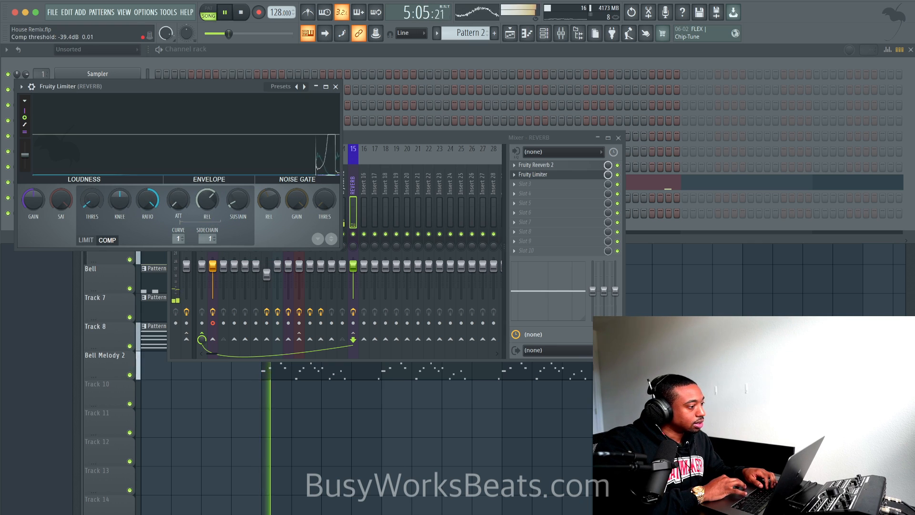
key(space)
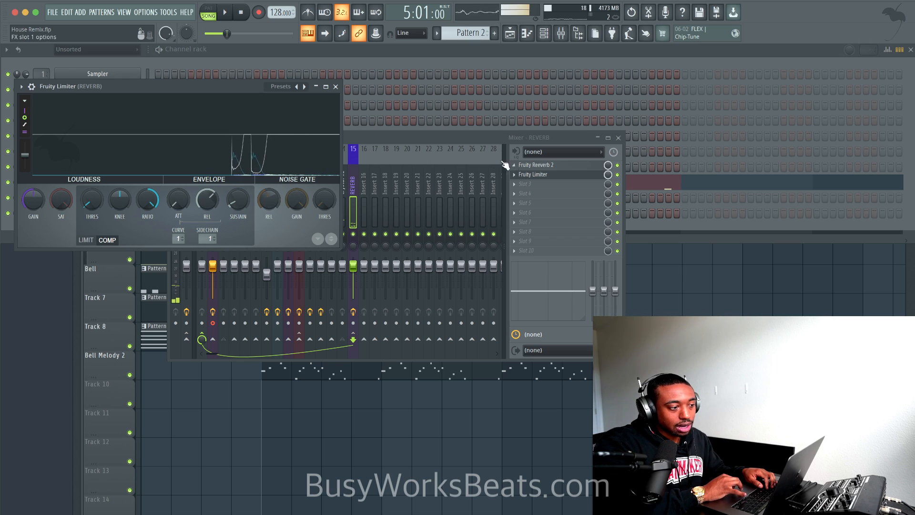
Raise the wet level of Fruity Reeverb 2 on the REVERB track during playback, closing the plugin when done.
click(567, 165)
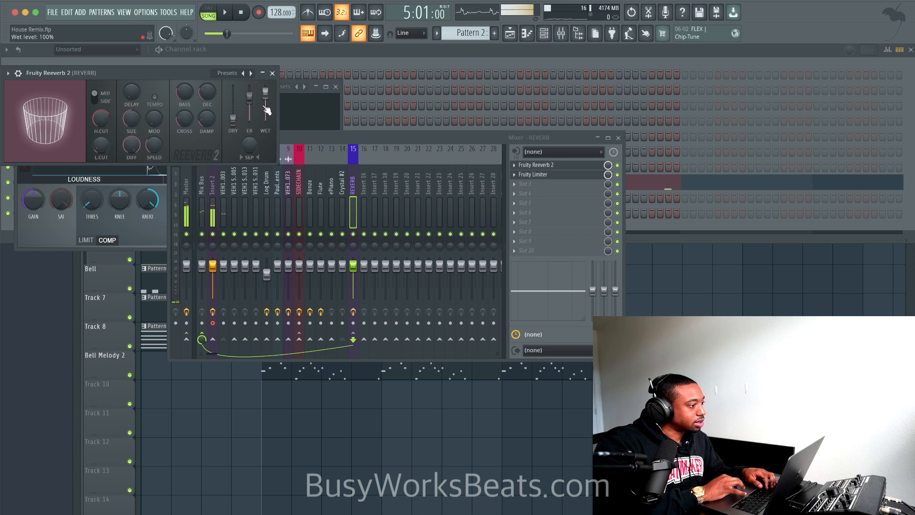
key(space)
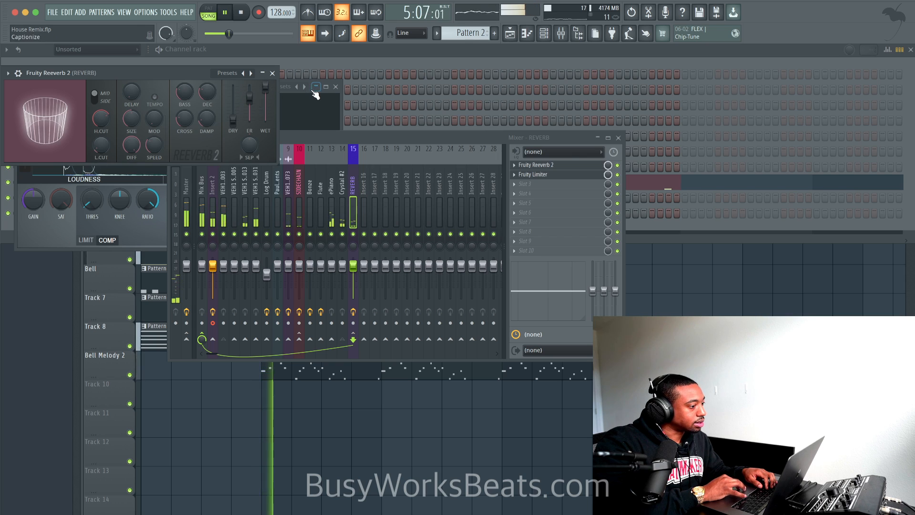
click(272, 73)
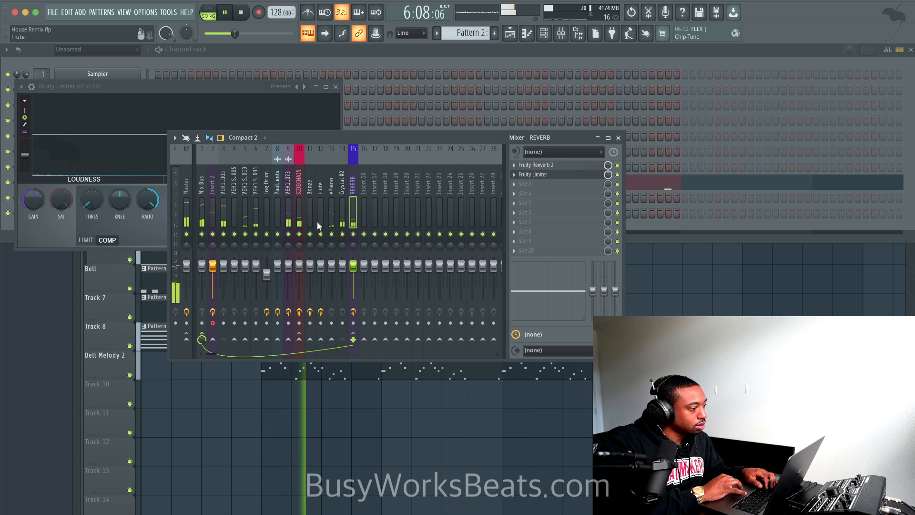
Stop playback, save the project, and inspect the SIDECHAIN and VEH1 Hard Kick - 003 mixer tracks.
key(space)
key(ctrl+s)
click(299, 194)
click(219, 207)
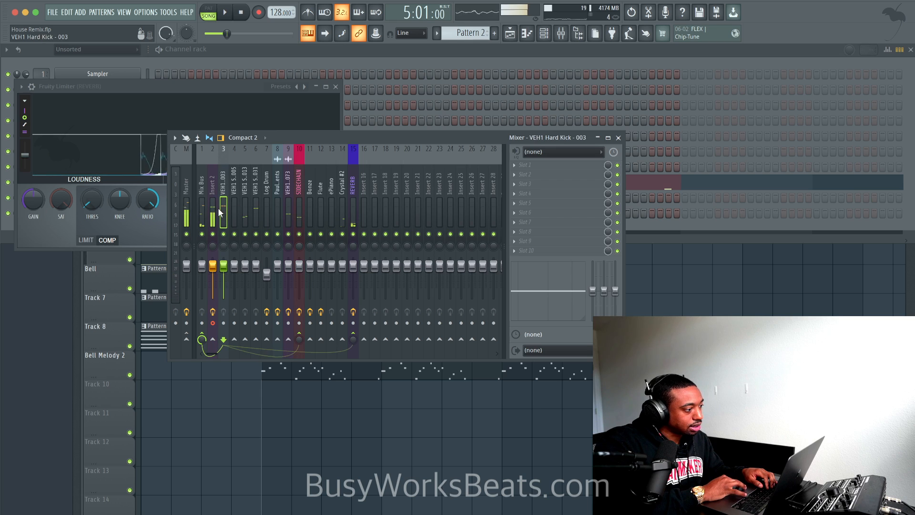
Audition the arrangement with Insert 2 and mixer track 9 muted, checking the level on the REVERB track.
key(space)
click(212, 233)
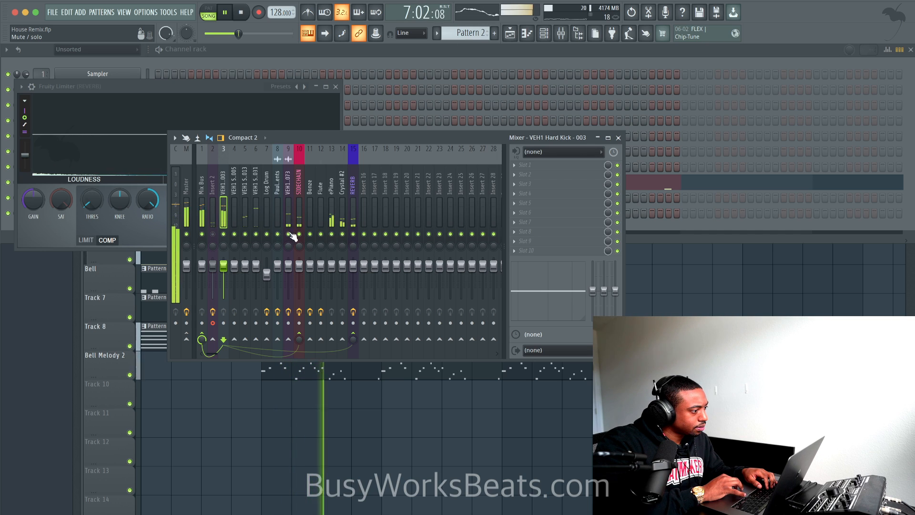
click(289, 233)
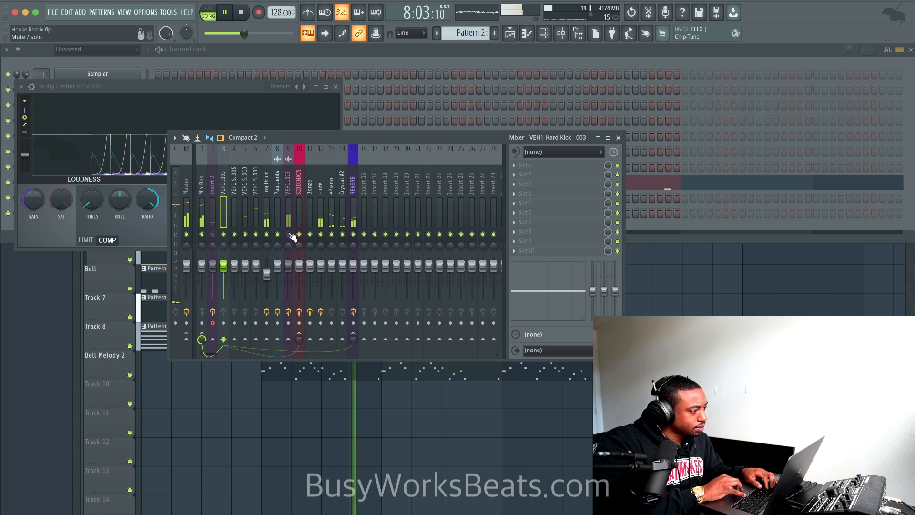
click(356, 217)
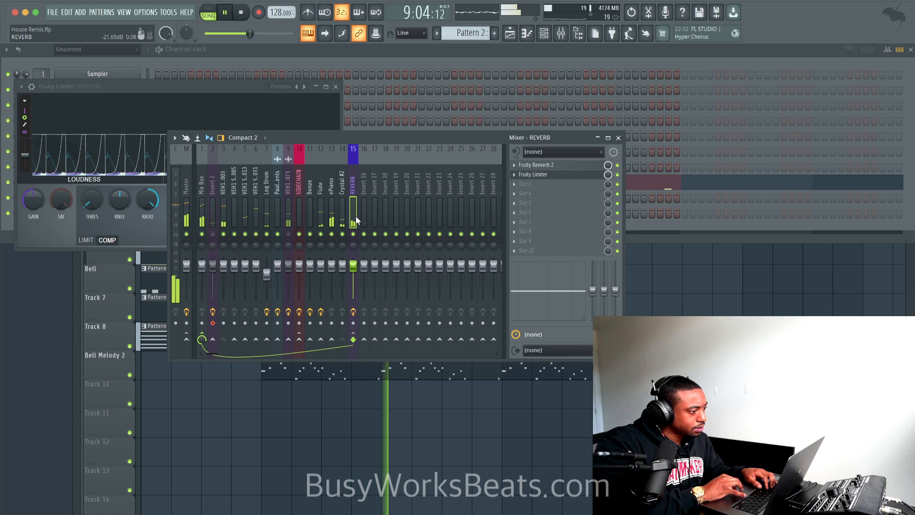
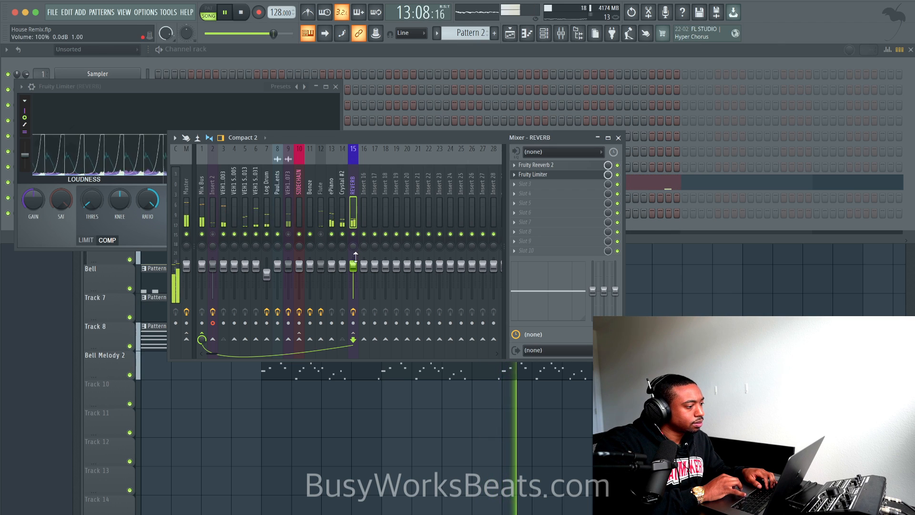
key(space)
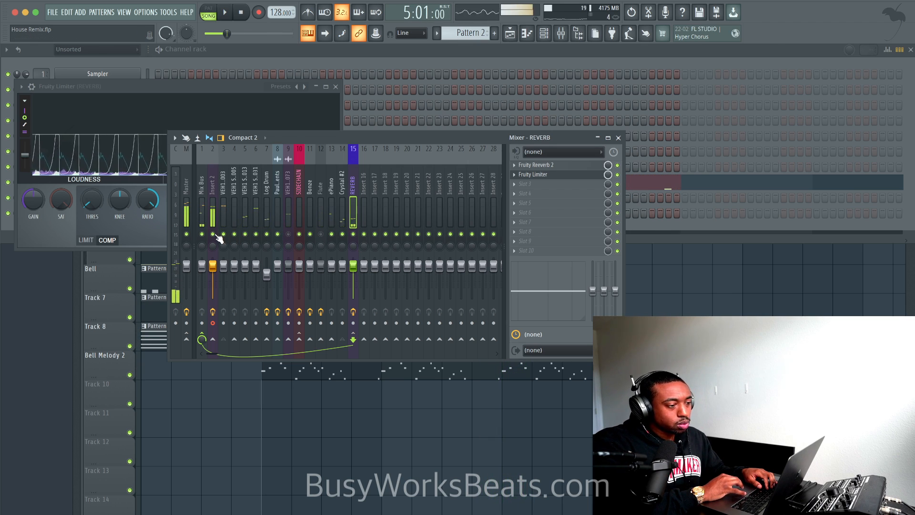
Fine-tune the compressor envelope of the REVERB track's Fruity Limiter while the arrangement plays with Insert 2 muted.
click(213, 234)
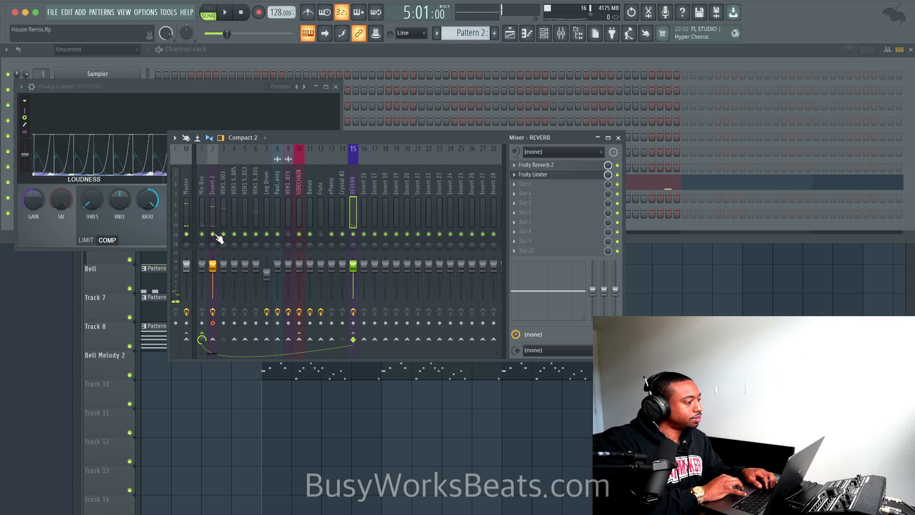
key(space)
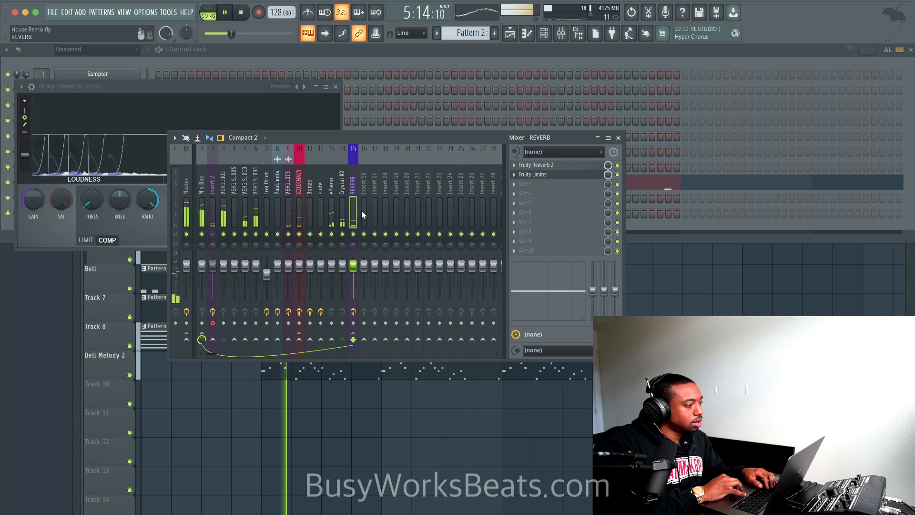
click(563, 174)
click(552, 175)
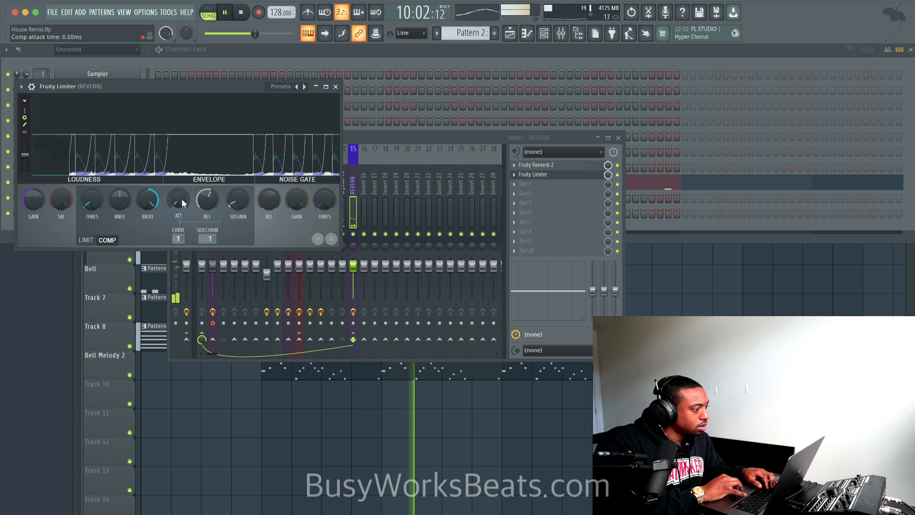
click(332, 75)
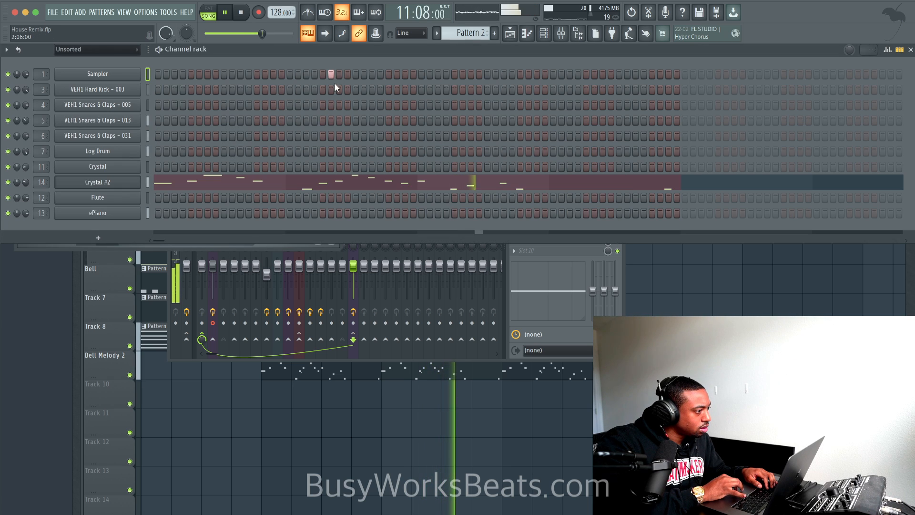
Set the wet level of Fruity Reeverb 2 on the REVERB track to 104% and save the project.
click(535, 322)
click(570, 166)
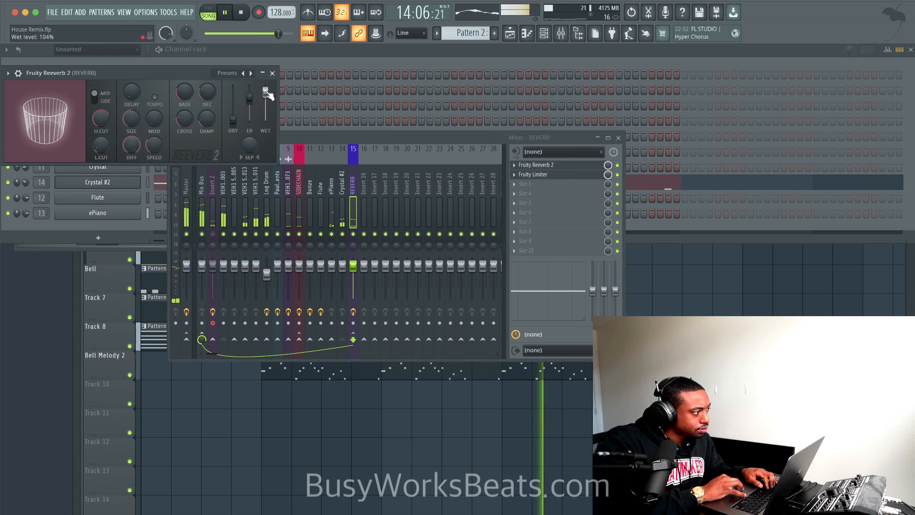
click(273, 73)
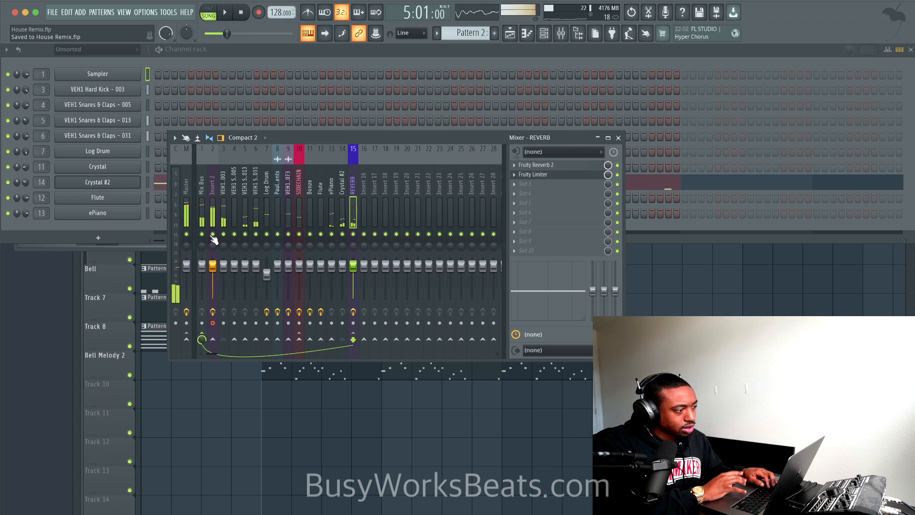
Play the arrangement and review the playlist, channel rack, mixer and the Log Drum notes of Pattern 5.
click(256, 409)
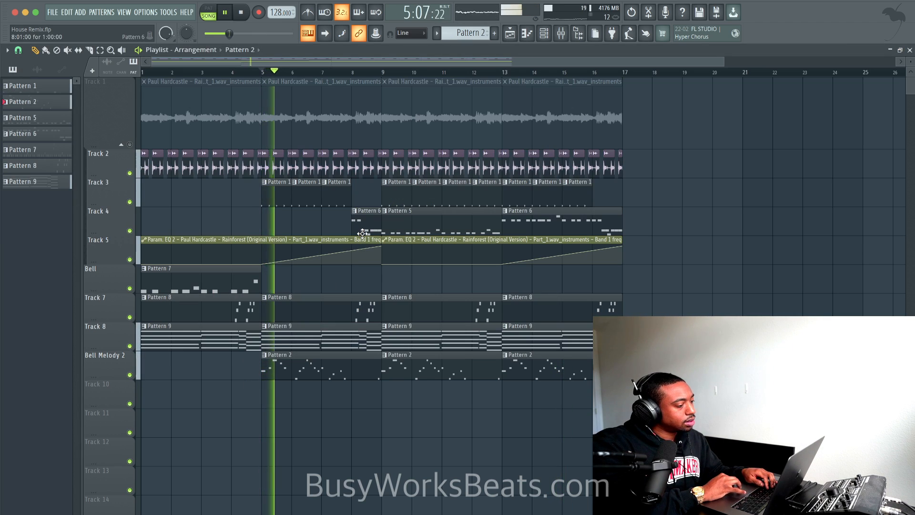
click(546, 38)
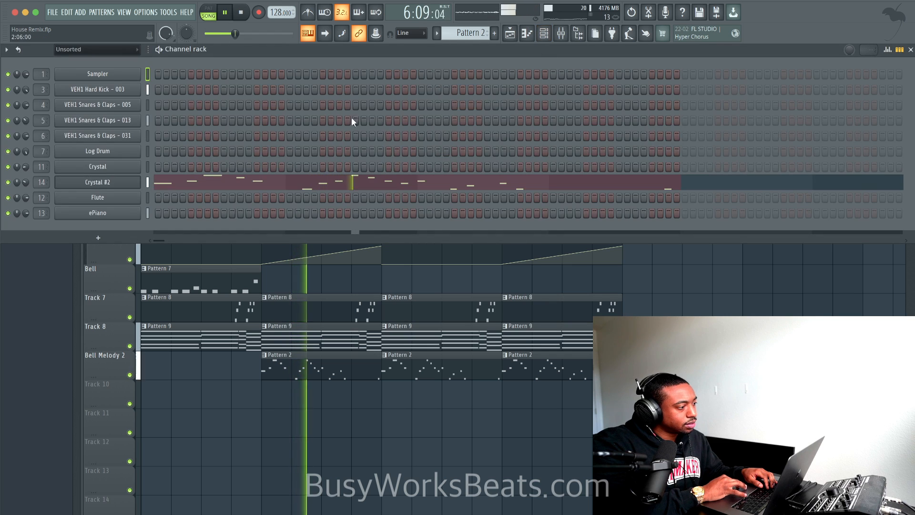
click(566, 38)
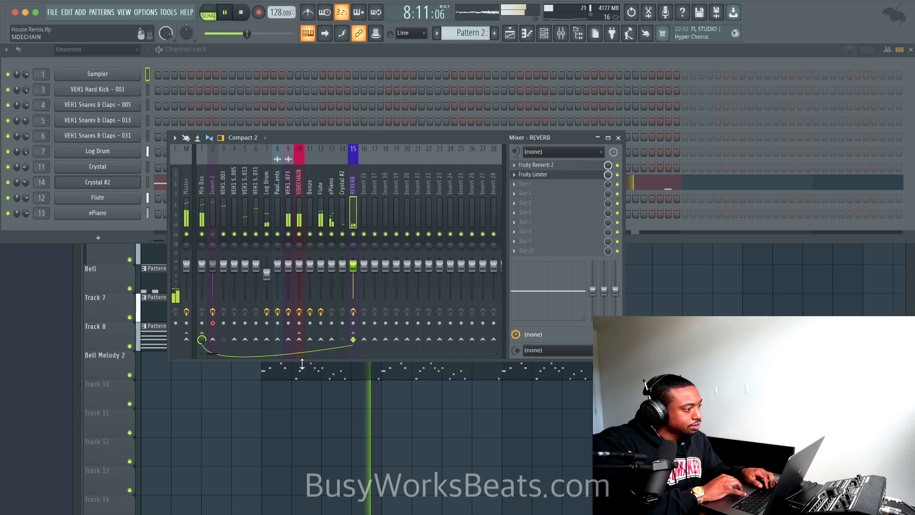
click(305, 412)
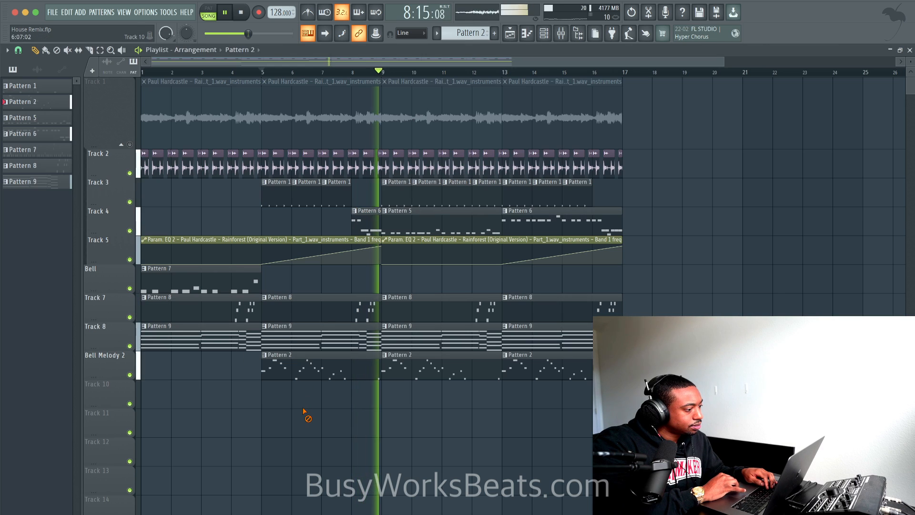
double_click(401, 215)
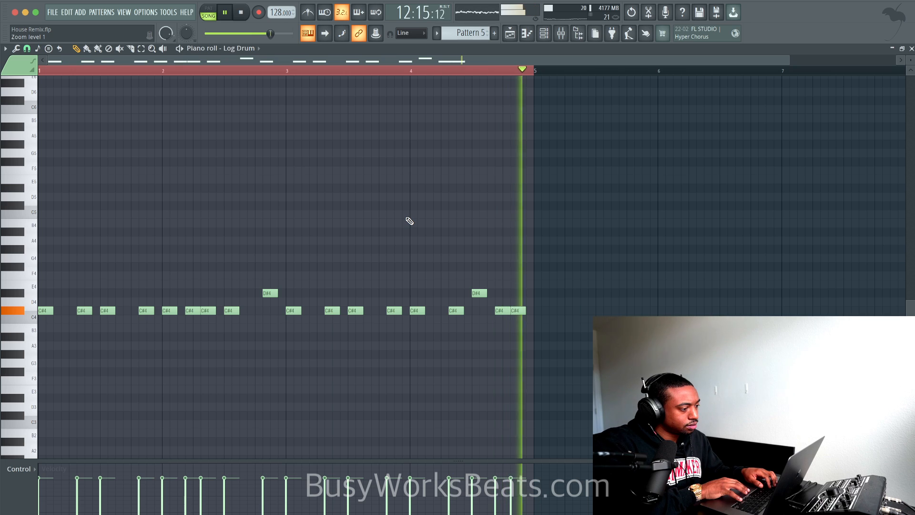
key(space)
click(519, 38)
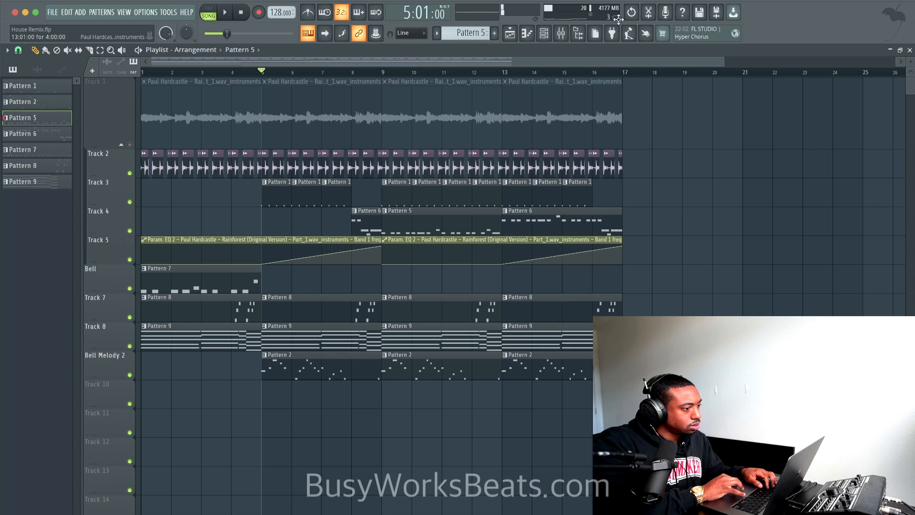
Shift all Log Drum notes in Pattern 5 one step later in the piano roll and audition the timing.
click(561, 34)
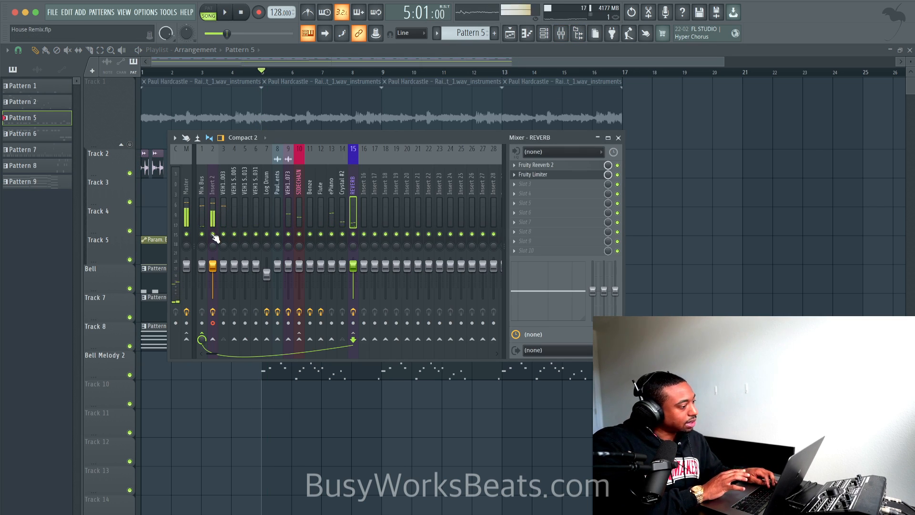
key(space)
key(F9)
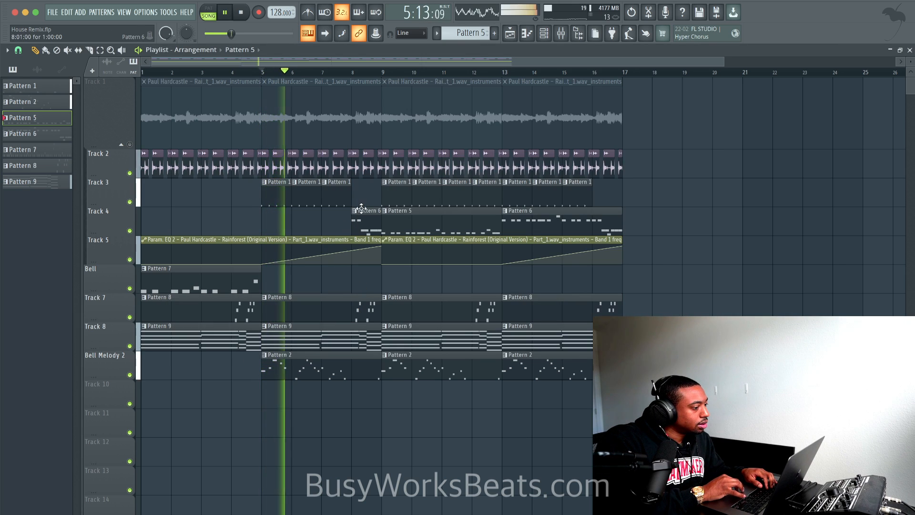
double_click(398, 219)
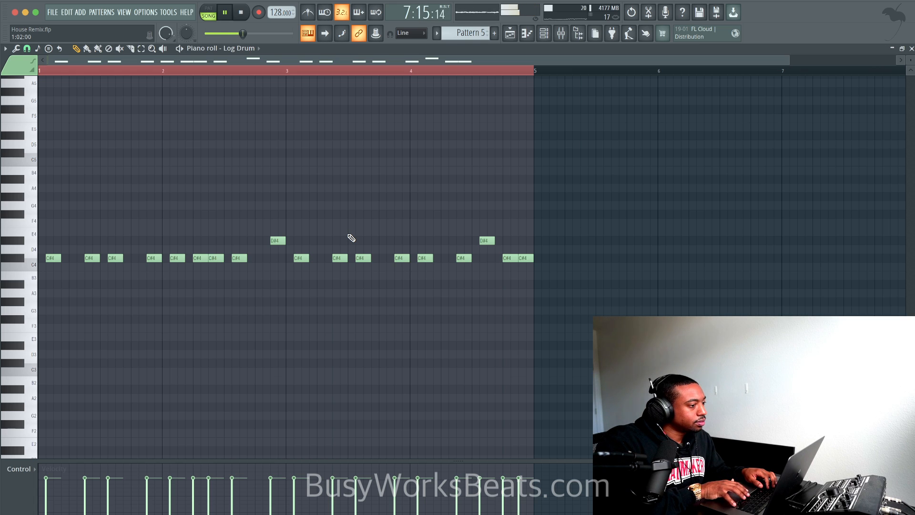
scroll(351, 237, up, 1)
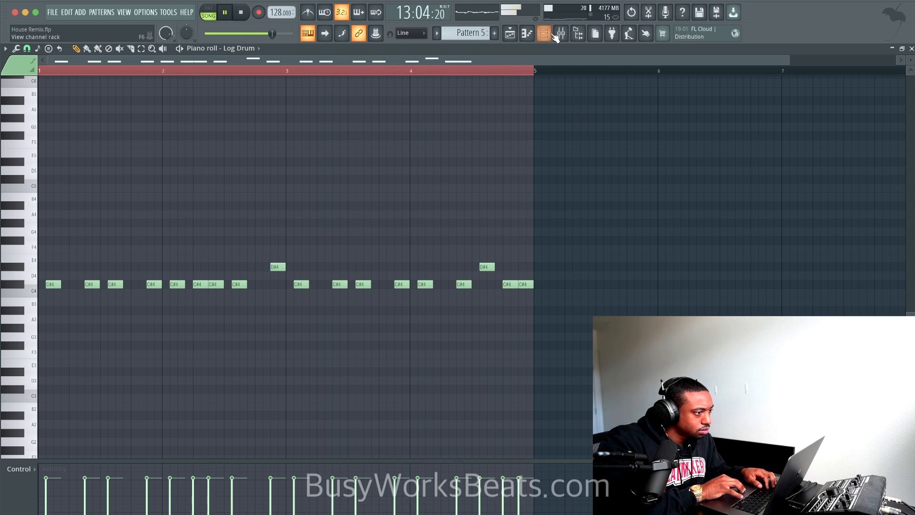
Shift all Log Drum notes in Pattern 6 one step later and return to the playlist.
click(560, 33)
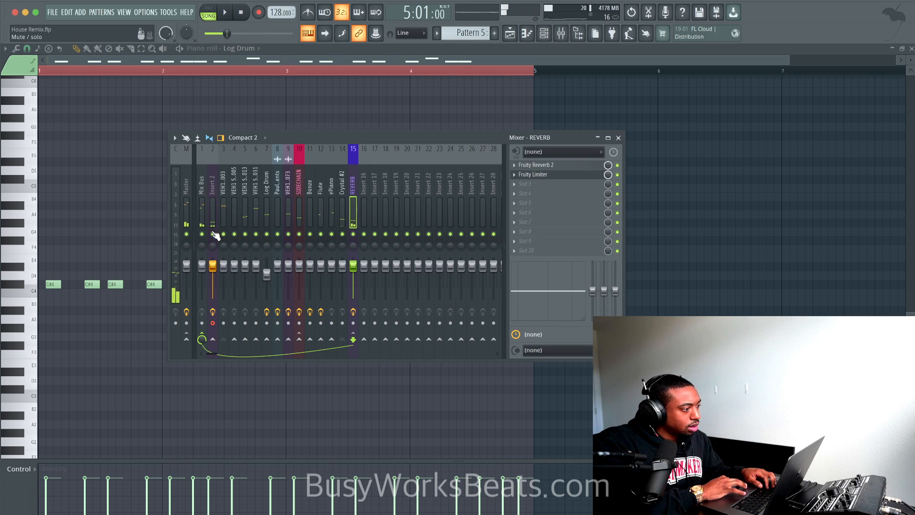
key(F9)
scroll(451, 33, down, 1)
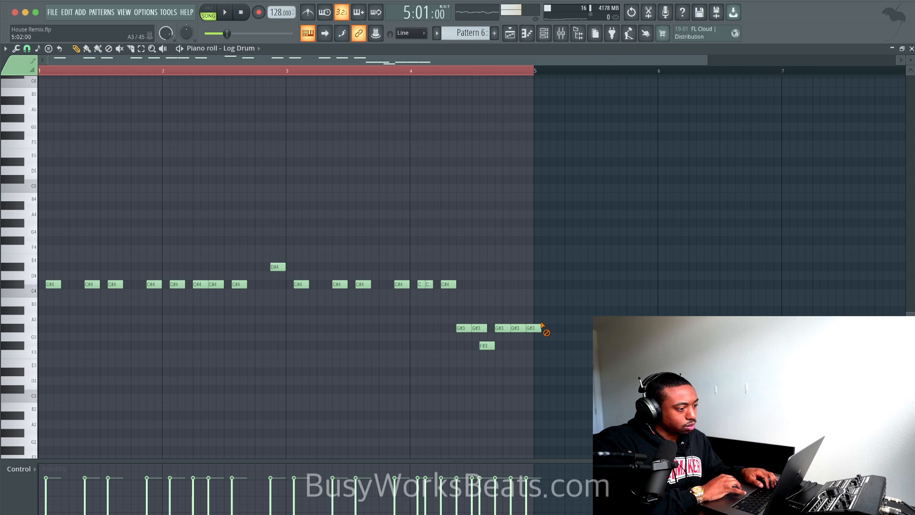
click(510, 35)
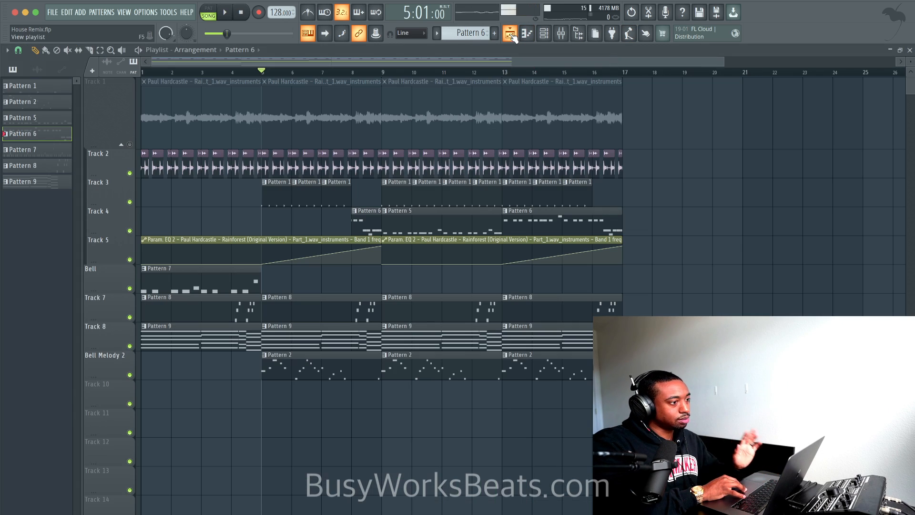
Play the arrangement and review the channel rack, the playlist and the Log Drum mixer track.
key(space)
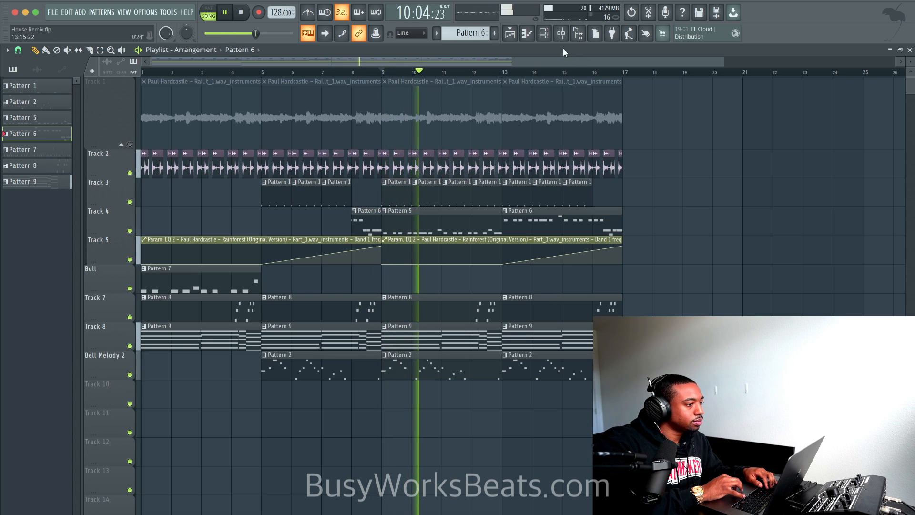
click(544, 35)
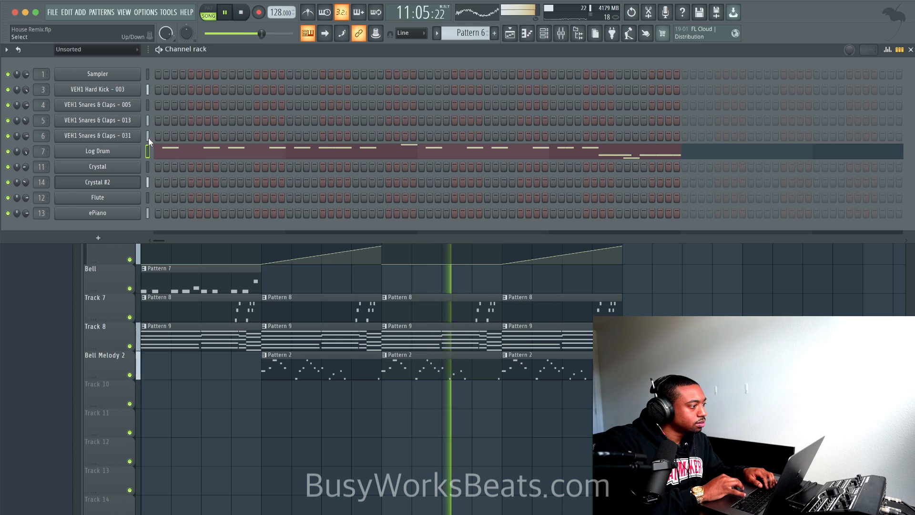
key(F6)
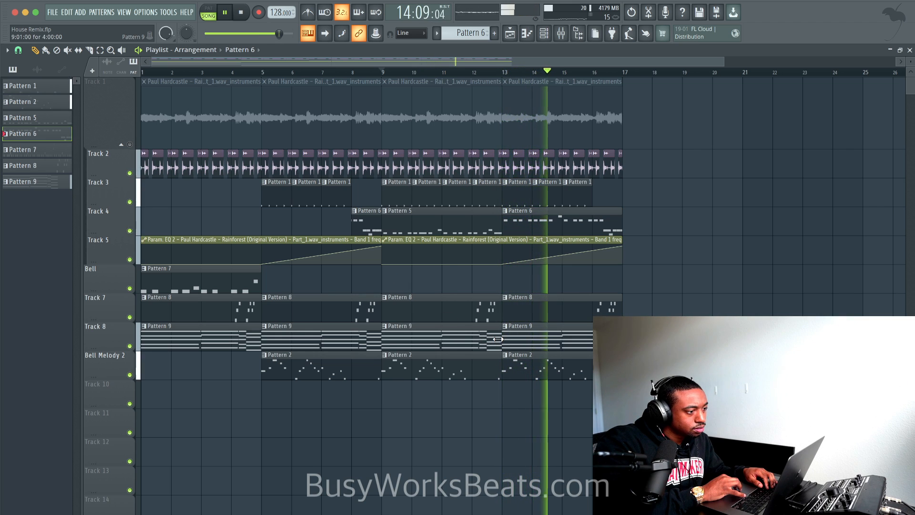
key(F9)
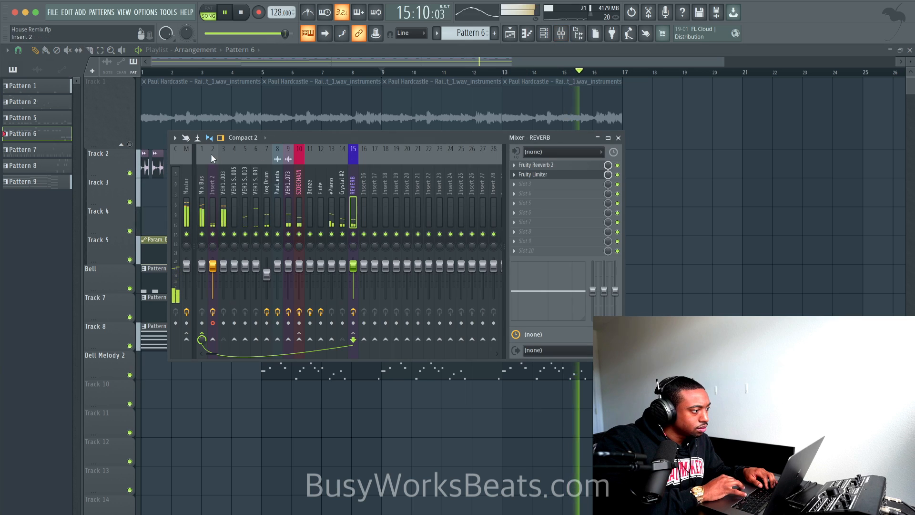
click(262, 189)
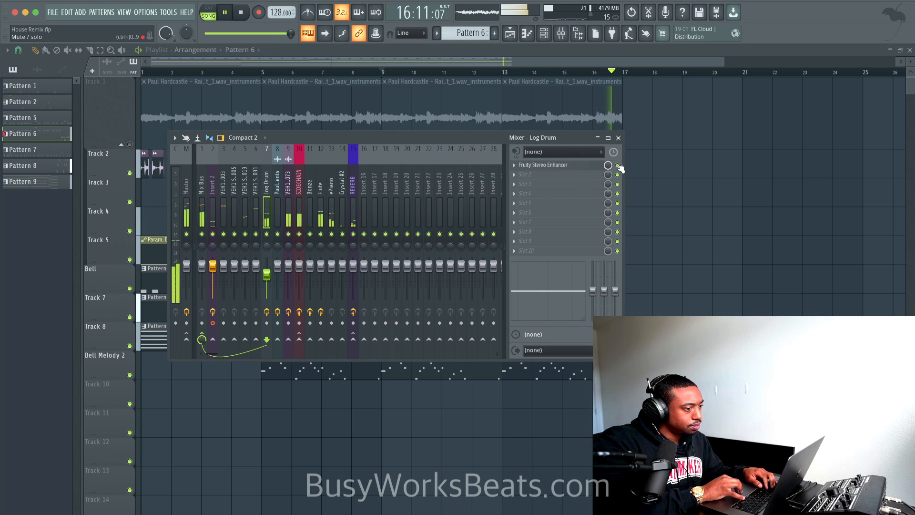
key(F9)
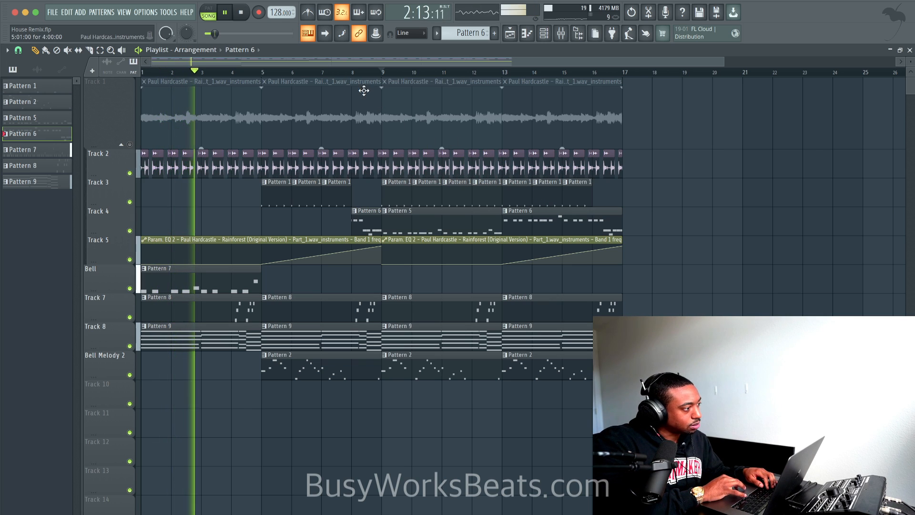
Recolor all patterns with a gradient from orchid pink to Pale Violet Red #DB4C7E.
shift+click(33, 181)
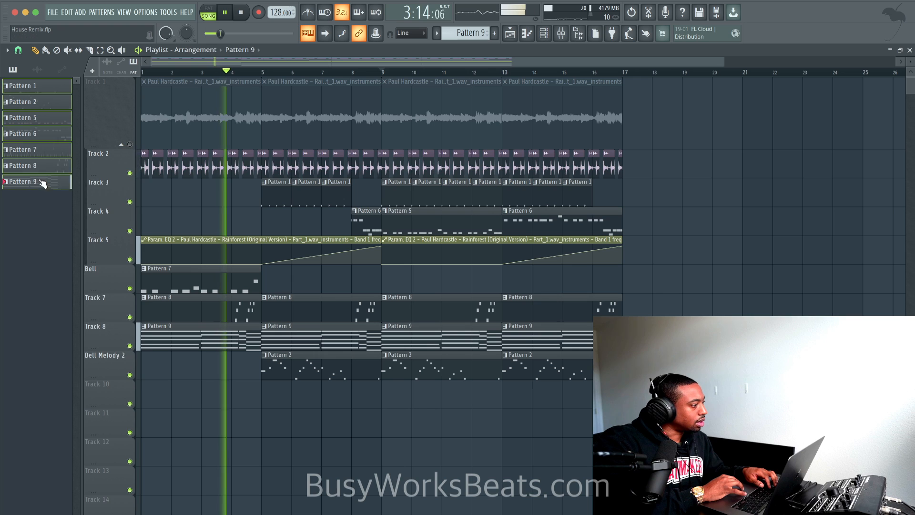
right_click(38, 182)
click(64, 222)
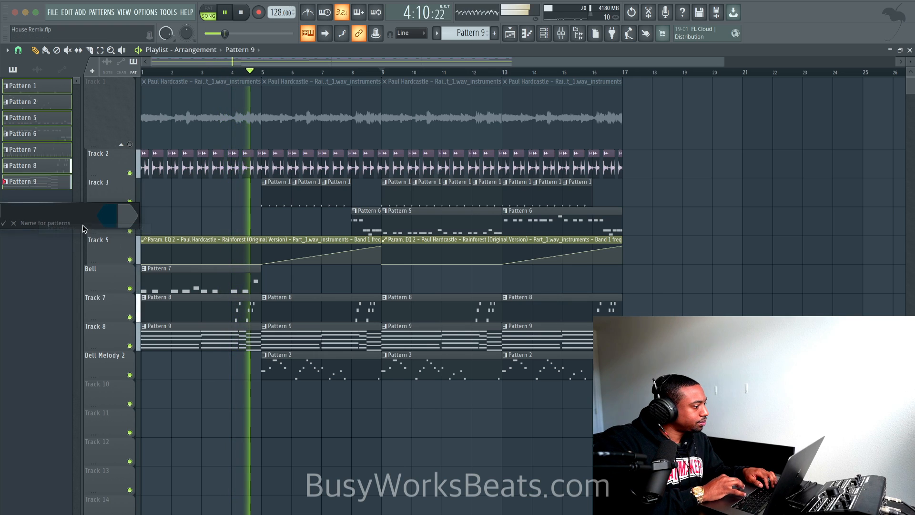
click(110, 216)
double_click(179, 392)
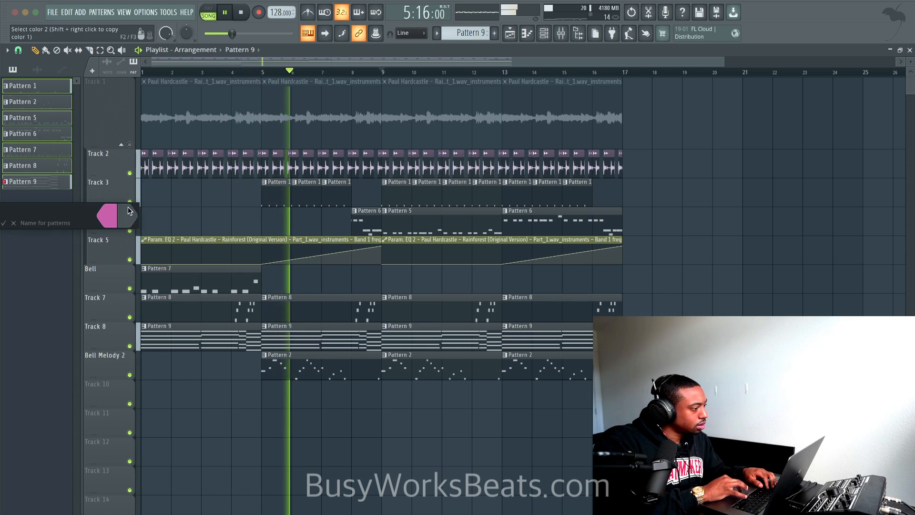
click(128, 214)
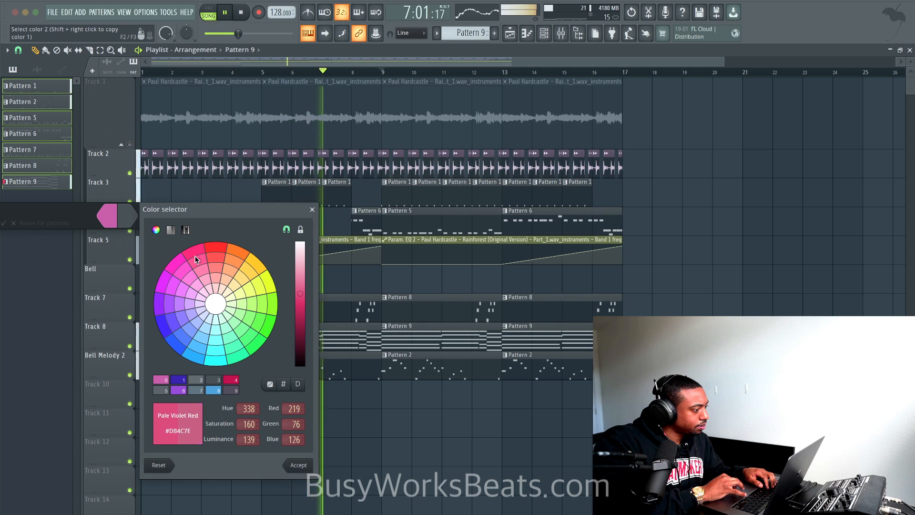
double_click(195, 259)
key(Return)
Recolor both audio clips with a gradient starting from Pale Violet Red #DB4C7E.
click(47, 70)
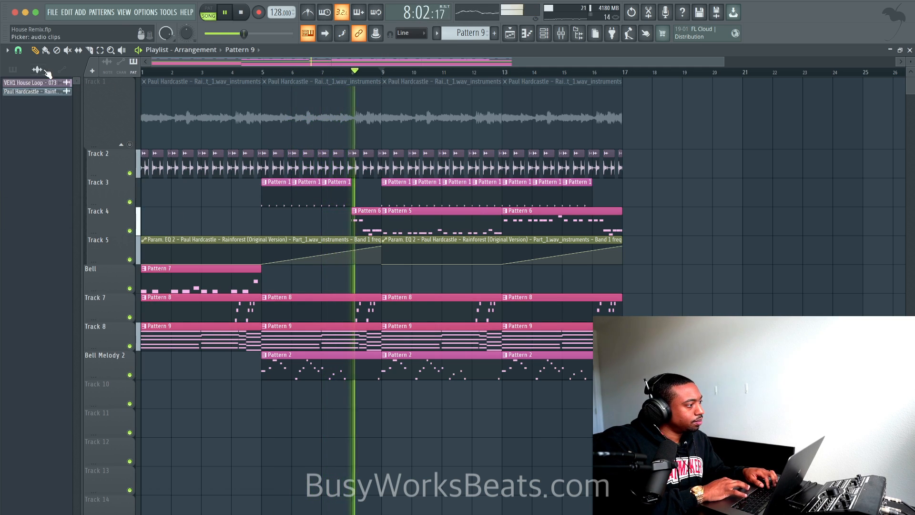
right_click(43, 85)
click(97, 117)
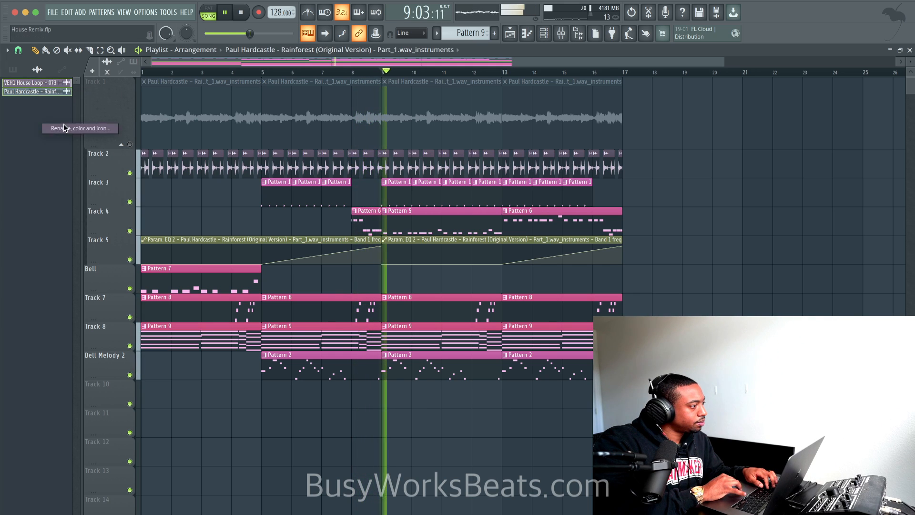
click(97, 118)
click(175, 280)
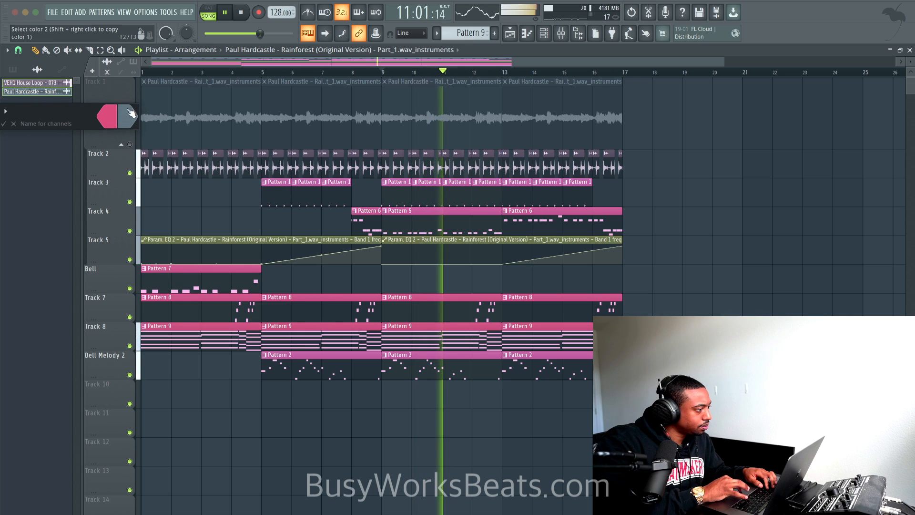
click(130, 115)
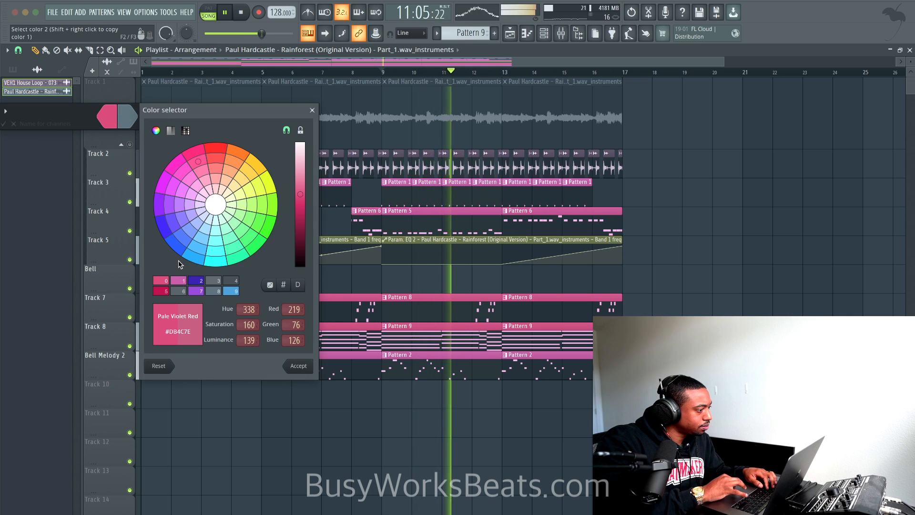
key(Return)
key(Return)
Recolor the Param. EQ 2 Band 1 frequency automation clip to the saved orchid pink.
click(63, 70)
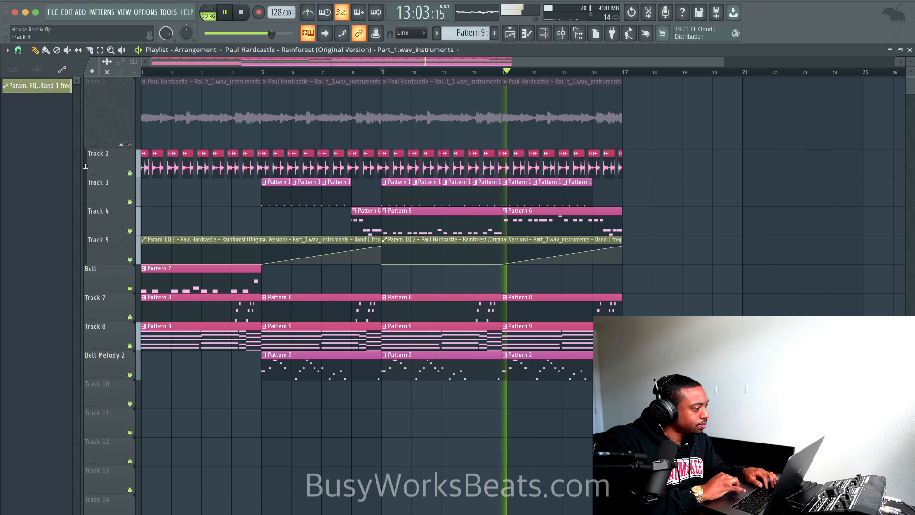
right_click(55, 86)
click(90, 118)
click(101, 107)
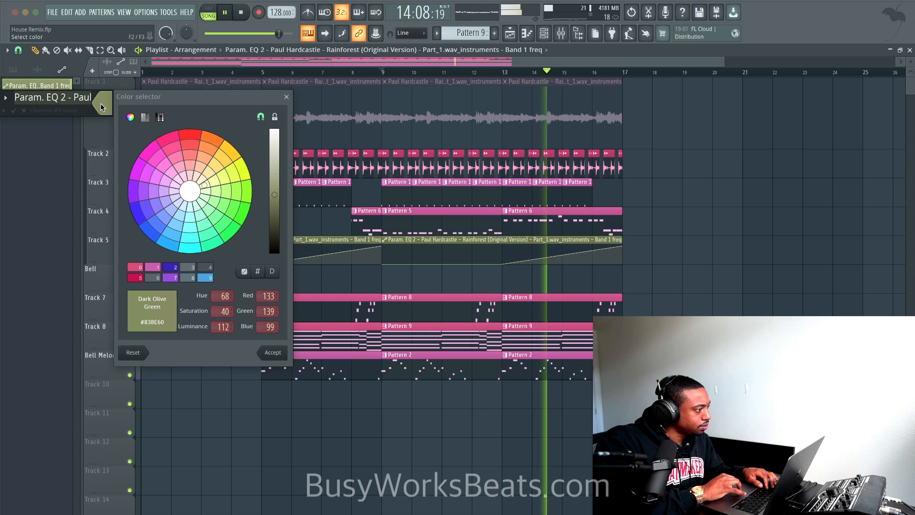
click(160, 266)
key(Return)
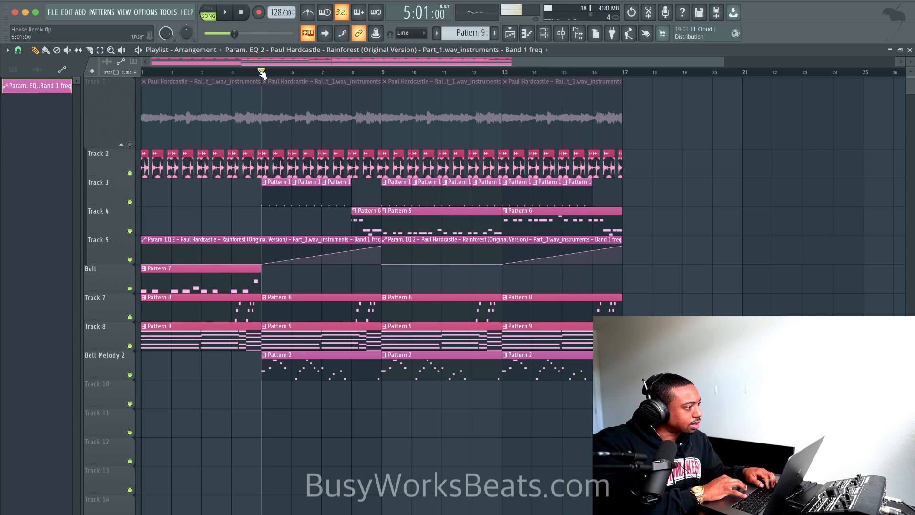
Delete the C5, G#4, F4 and C#4 notes of the second ePiano chord in Pattern 9.
double_click(296, 333)
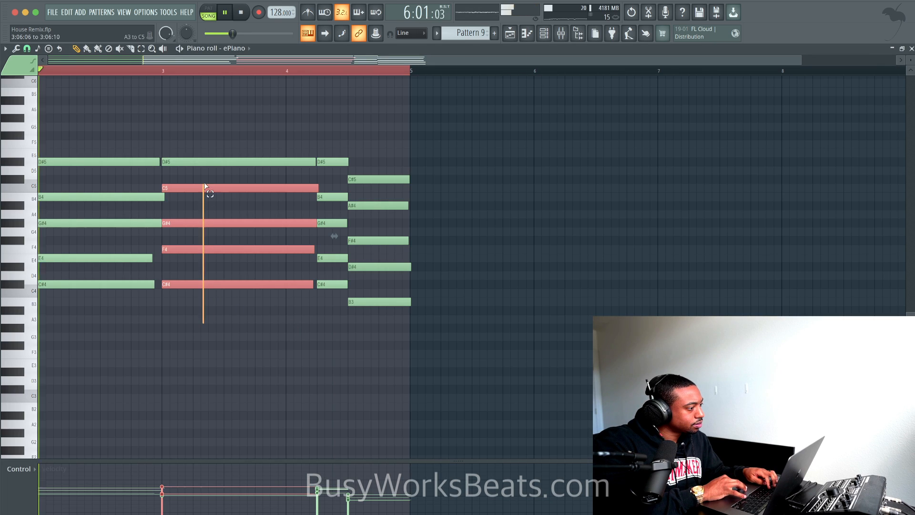
key(Delete)
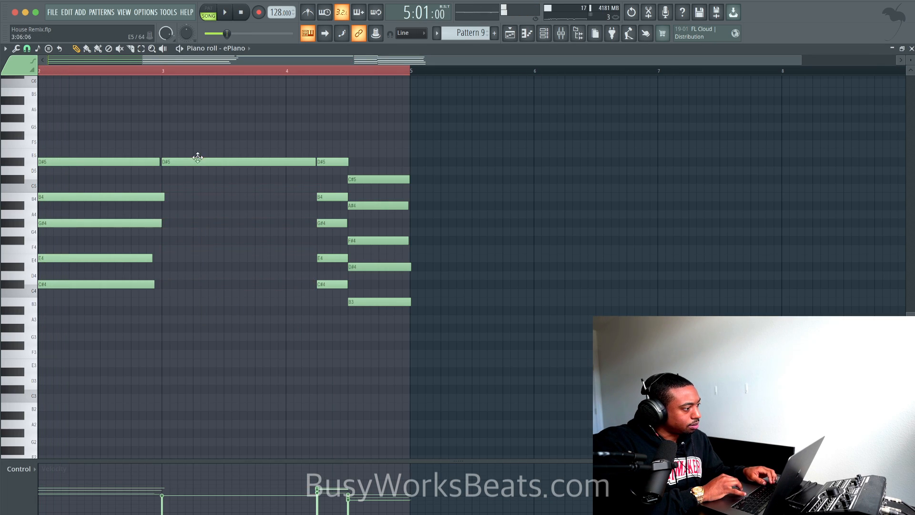
scroll(133, 153, left, 3)
click(164, 145)
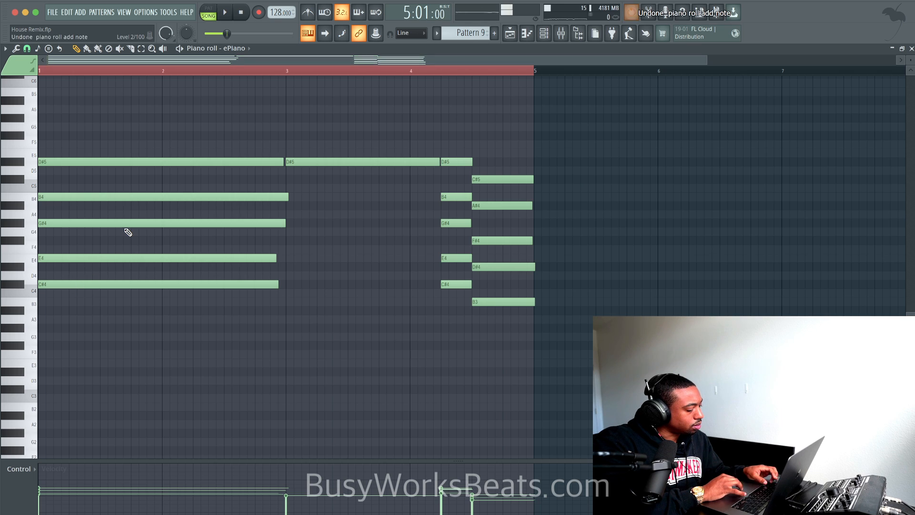
Duplicate the four lower notes of the first ePiano chord at bar 3 and lower them four semitones while auditioning.
drag(135, 301, 325, 161)
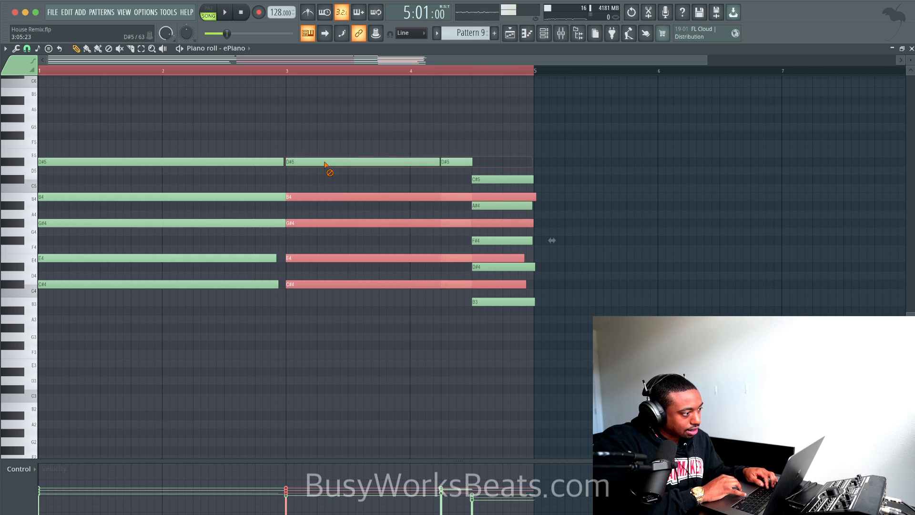
key(Down)
key(Down)
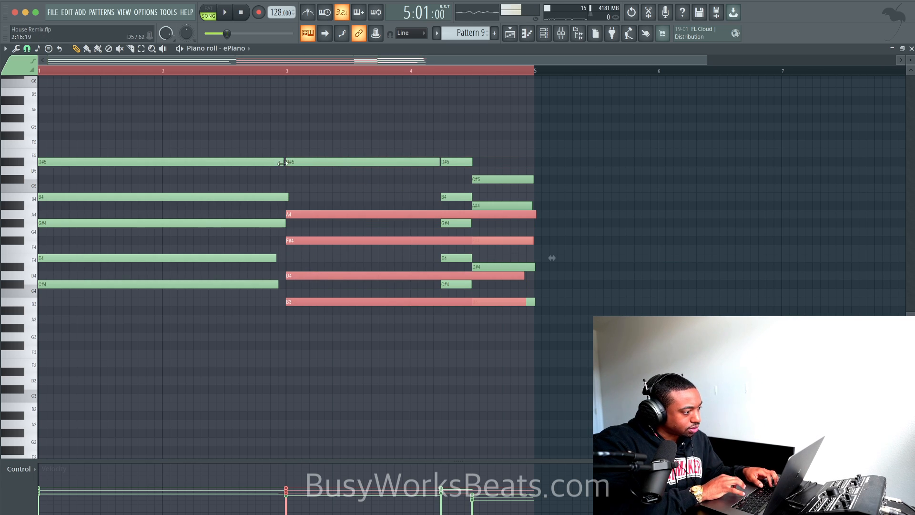
key(space)
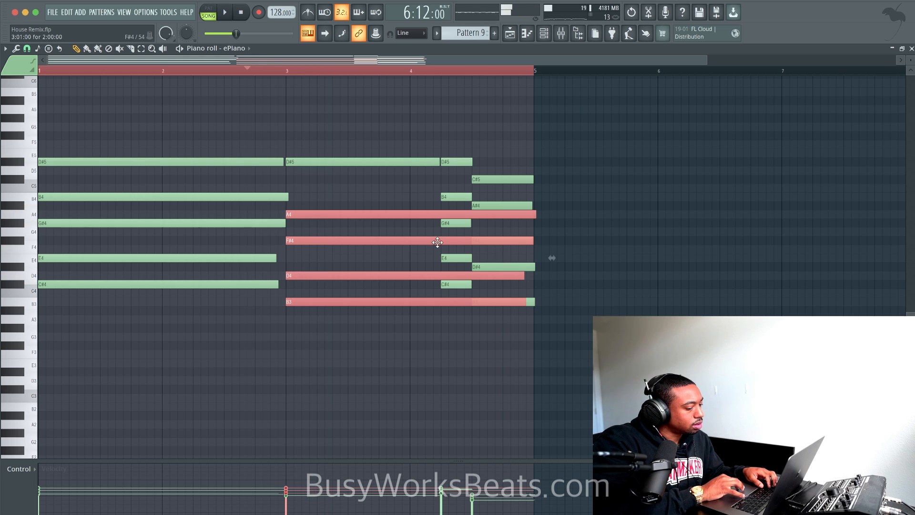
key(shift+Down)
key(space)
key(space)
key(shift+Down)
key(space)
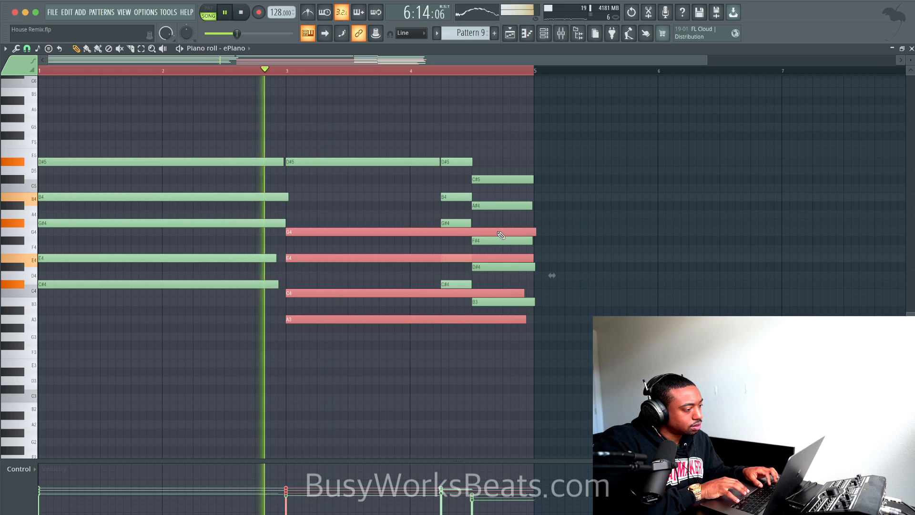
Raise the duplicated notes three semitones to A#4, G4, D#4 and C4, audition them, and shorten them to end around the next chord.
key(space)
key(Up)
key(Up)
key(Up)
key(Up)
key(Down)
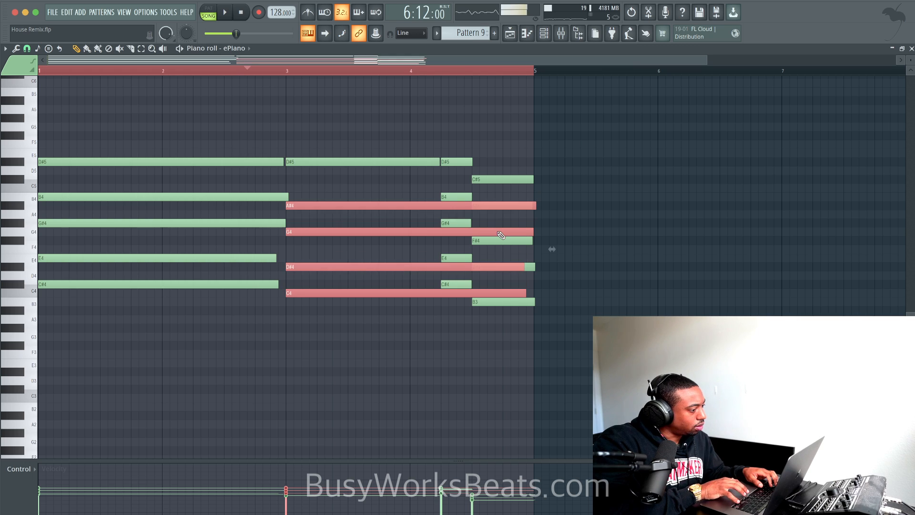
key(space)
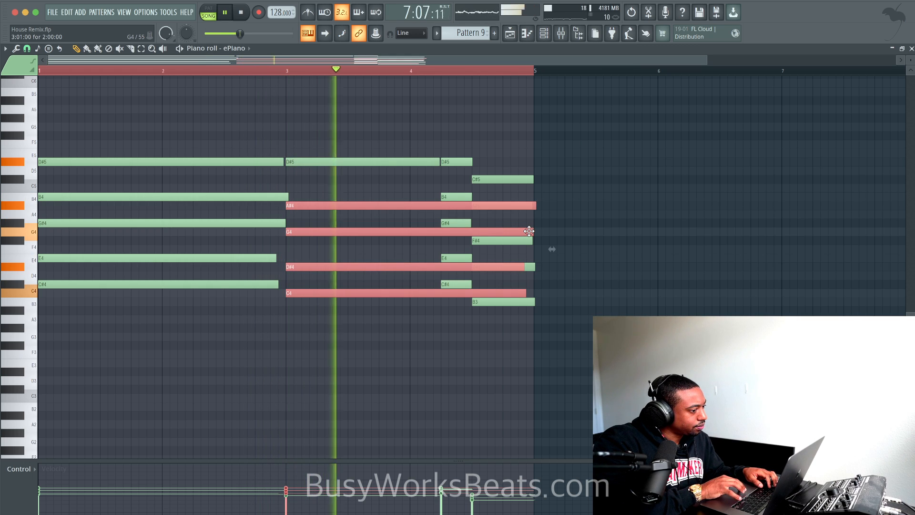
drag(517, 231, 424, 231)
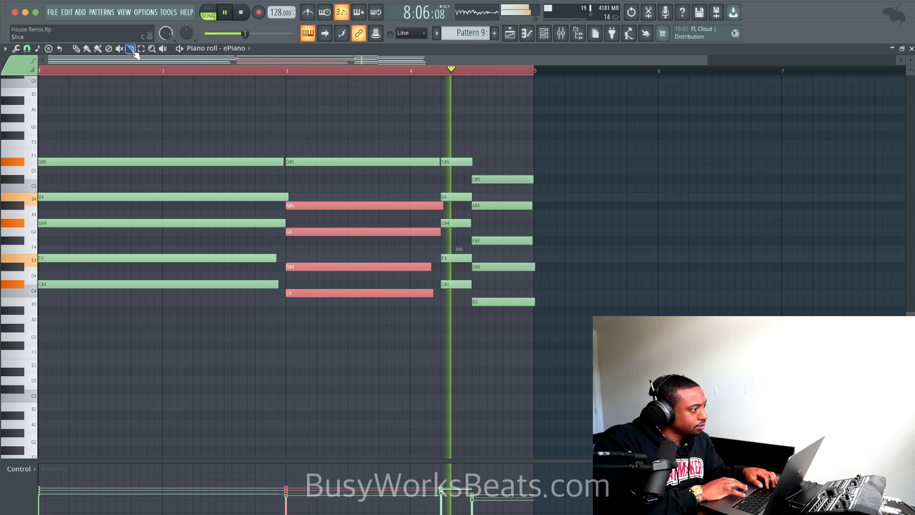
Raise the lowest note of the bar 3 chord to C#4 and try the chord with that note deleted.
click(131, 50)
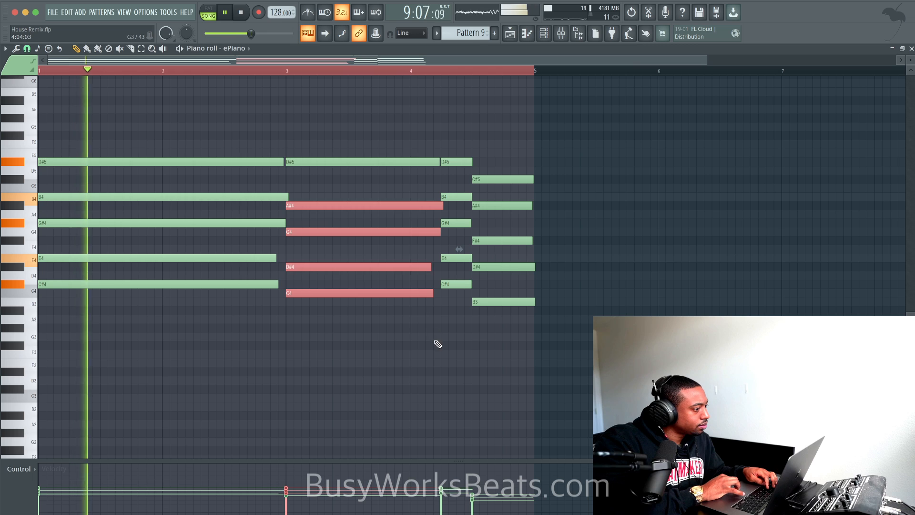
drag(433, 340, 402, 176)
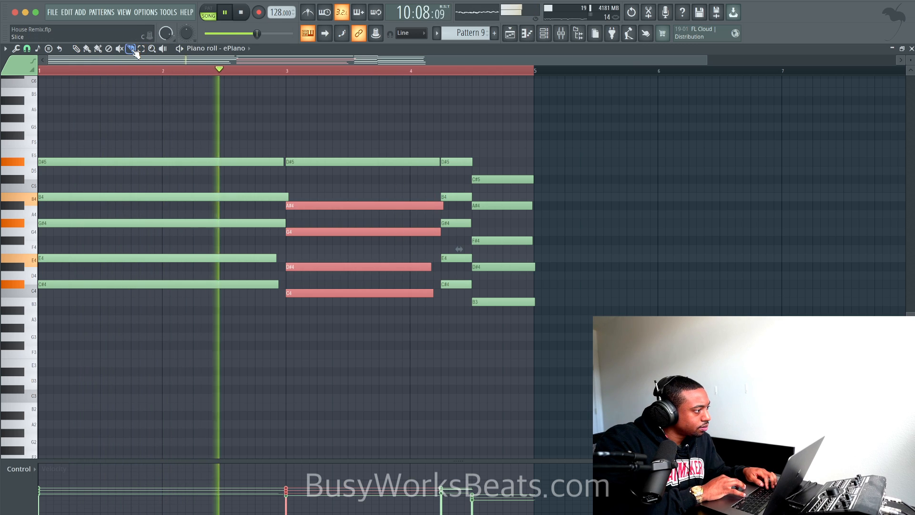
drag(403, 314, 401, 277)
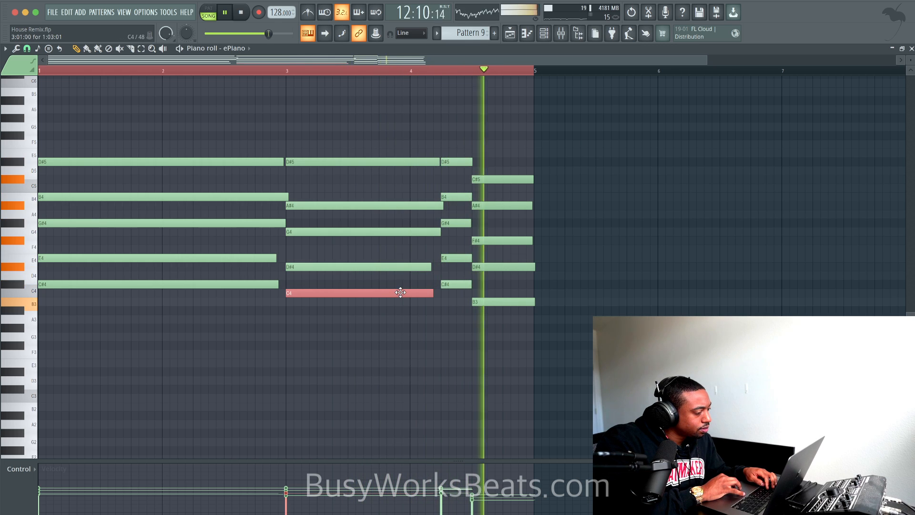
right_click(401, 295)
drag(411, 278, 404, 185)
drag(410, 323, 412, 209)
Undo the recent selections and the deletion of the lowest bar 3 note, and save the project.
key(ctrl+z)
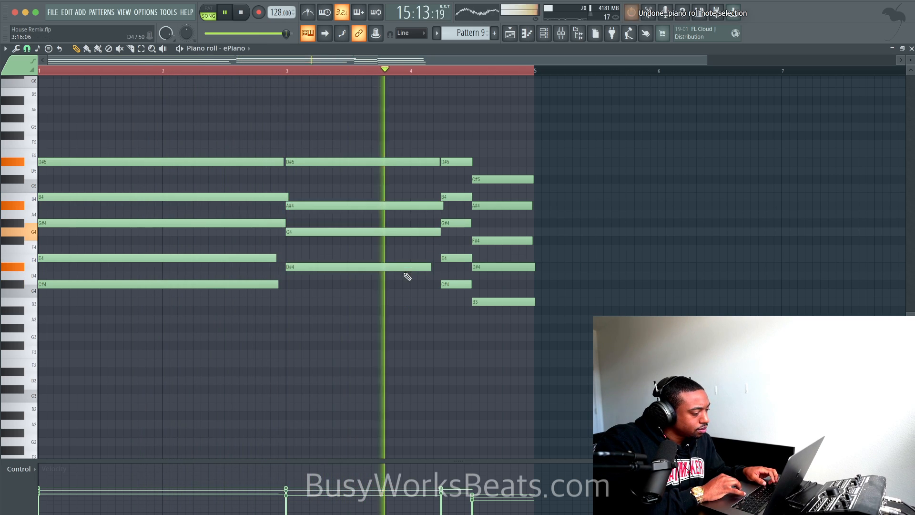
key(ctrl+z)
key(ctrl+z)
key(ctrl+z)
key(ctrl+z)
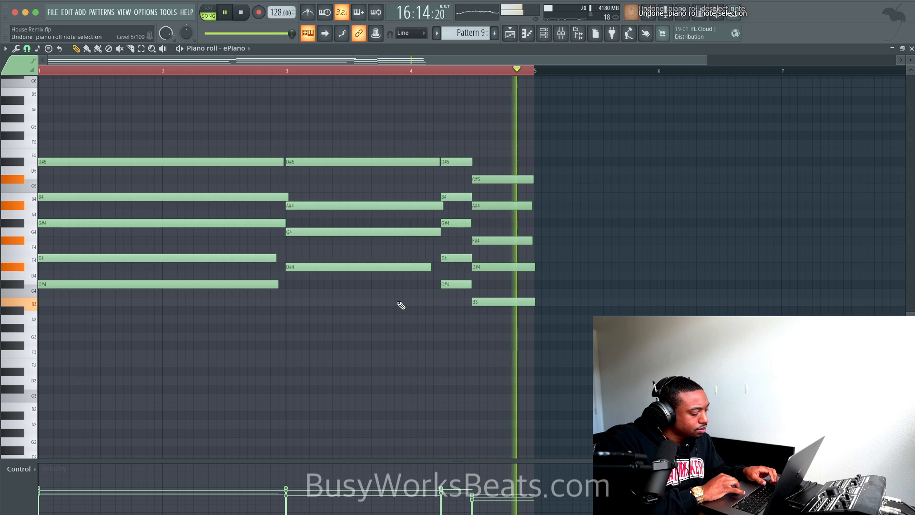
key(ctrl+z)
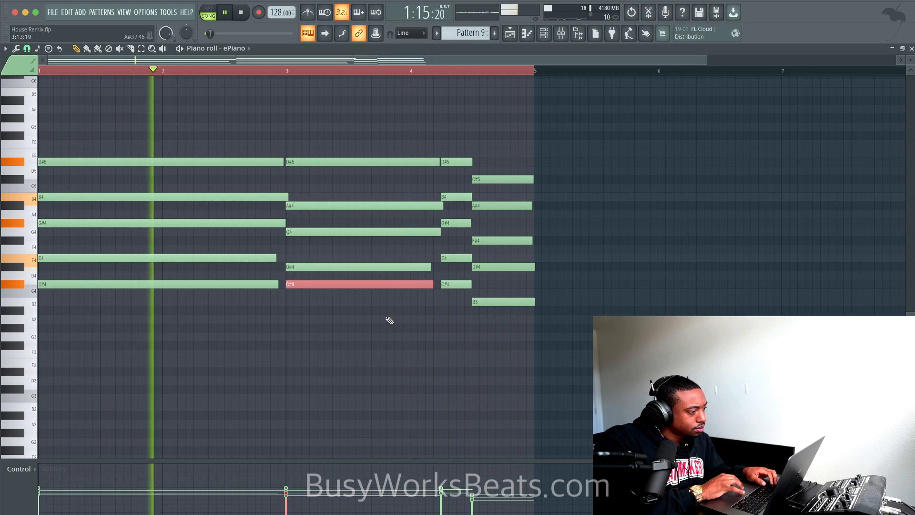
key(ctrl+z)
key(ctrl+s)
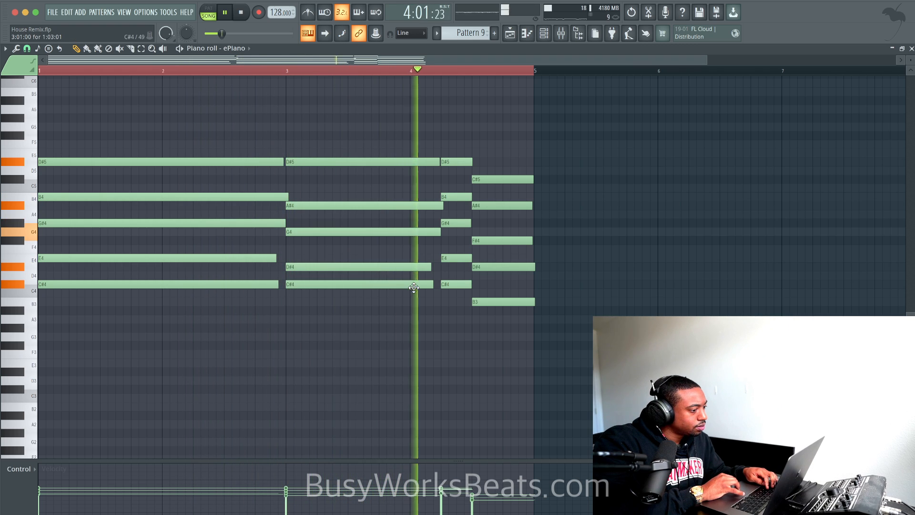
Extend the C#4 and D#4 notes of the bar 3 chord to the start of the next chord.
ctrl+shift+click(414, 284)
ctrl+shift+click(414, 267)
drag(430, 282, 436, 280)
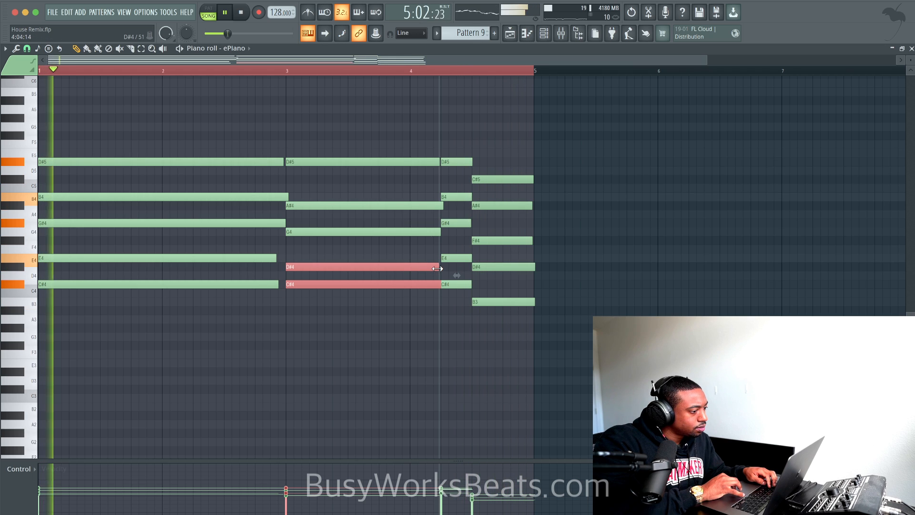
Remove the D#4 note from the bar 3 chord and try an A4 in place of its A#4.
click(434, 296)
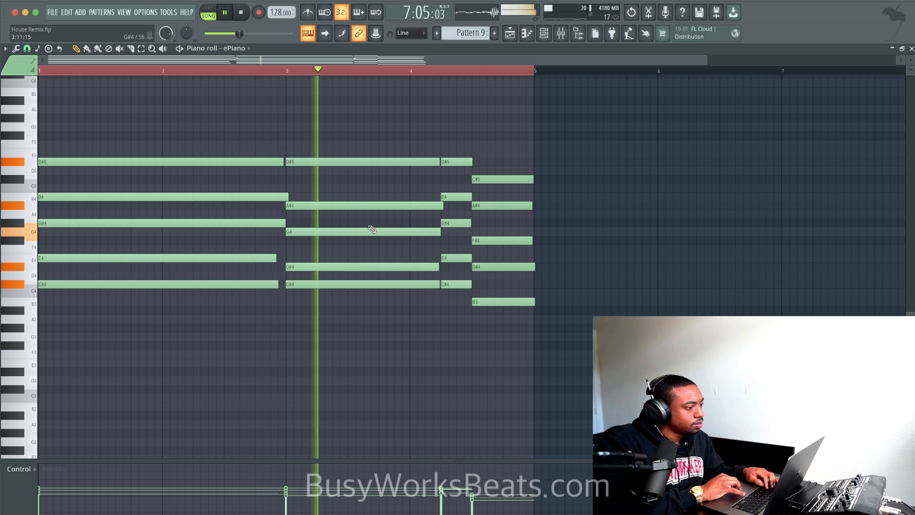
right_click(351, 267)
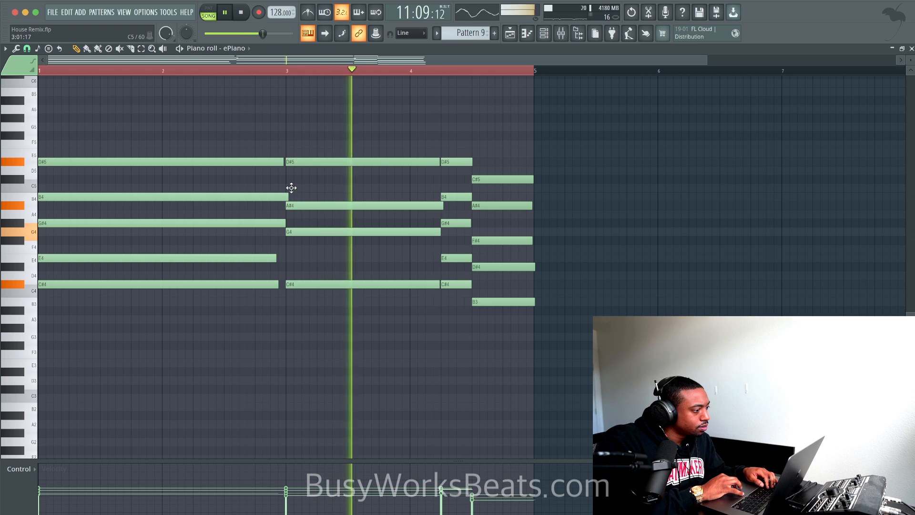
click(291, 187)
right_click(300, 189)
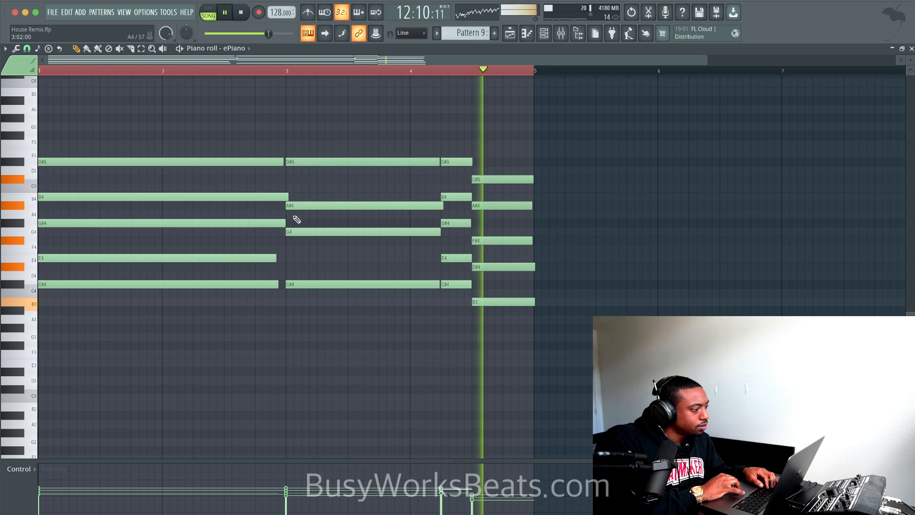
click(288, 217)
right_click(301, 207)
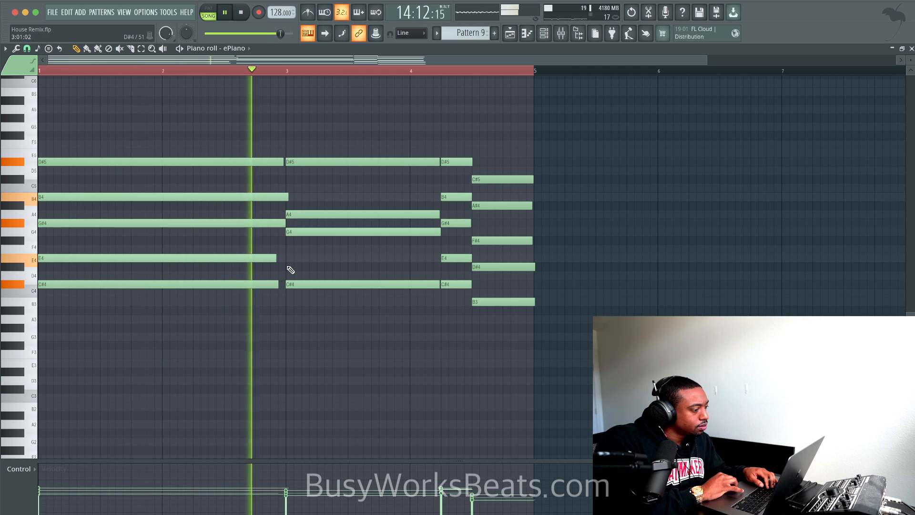
Replace the bar 3 chord's A4 with A#4, add a C5 above it, and save the project.
right_click(307, 215)
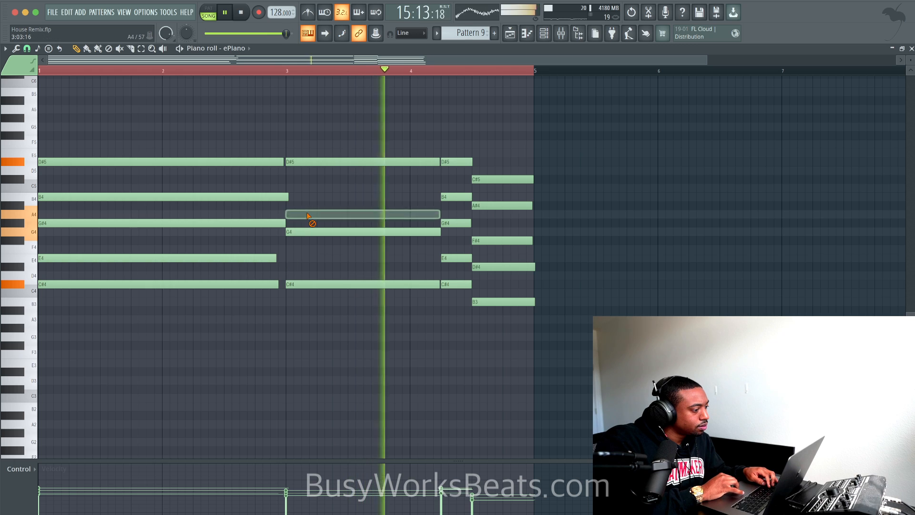
click(292, 205)
click(290, 187)
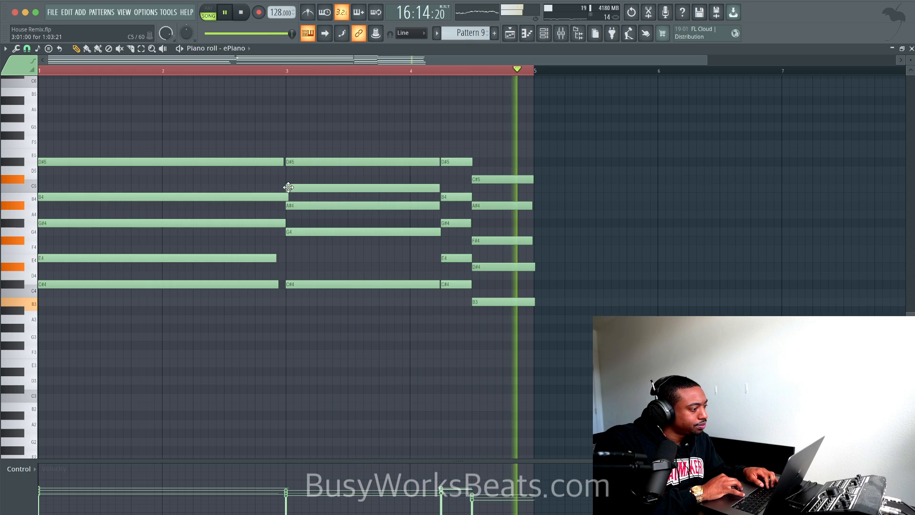
key(super+s)
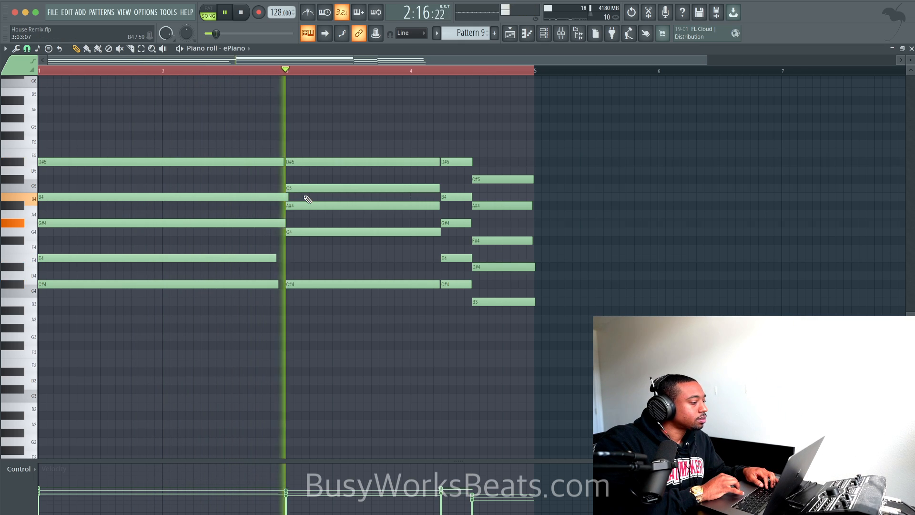
Try clearing the C5, A#4, G4 and C#4 notes from the bar 3 chord.
right_click(310, 190)
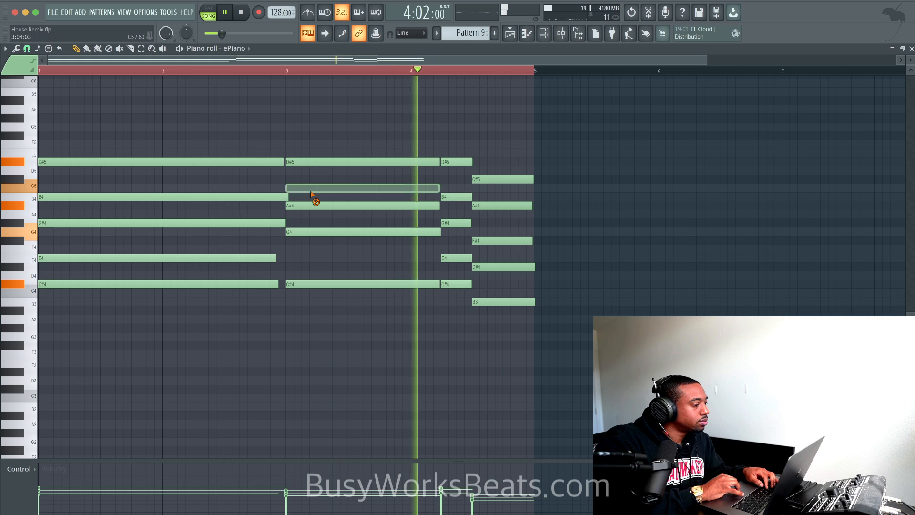
right_click(316, 205)
right_click(320, 231)
right_click(324, 284)
Undo the bar 3 chord edits back to the shorter C4 and D#4 notes under G4 and A#4, and audition them.
key(super+z)
key(super+z)
key(super+z)
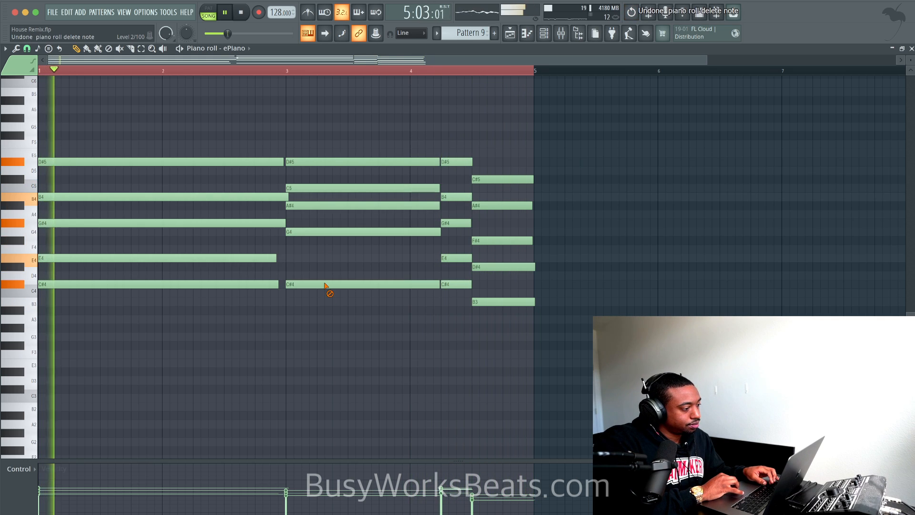
key(super+z)
key(super+z)
key(super+z)
key(super+z)
key(super+z)
key(super+z)
key(super+z)
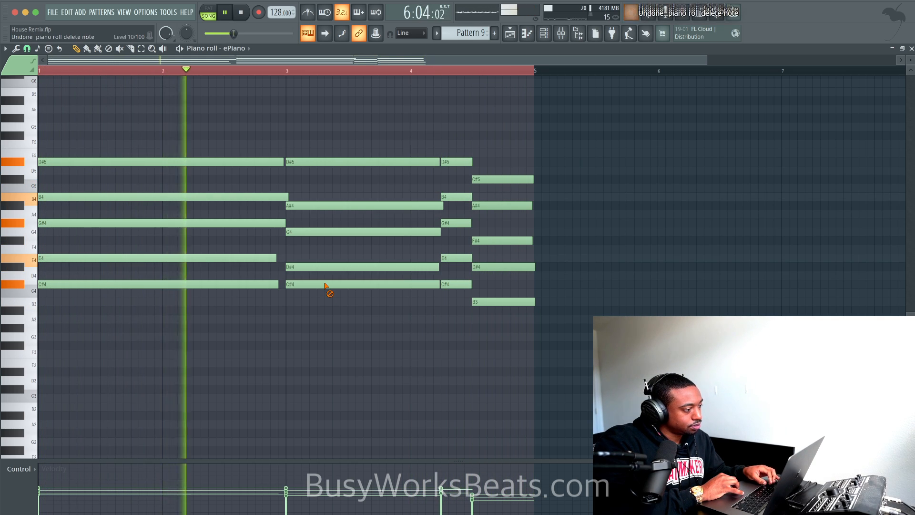
key(super+z)
key(super+z)
key(super+z)
key(super+z)
key(super+z)
key(super+z)
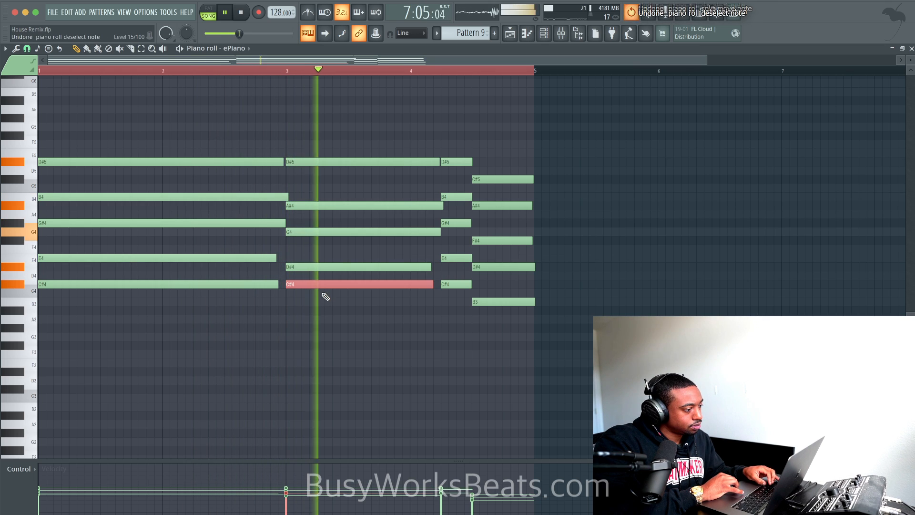
key(space)
key(space)
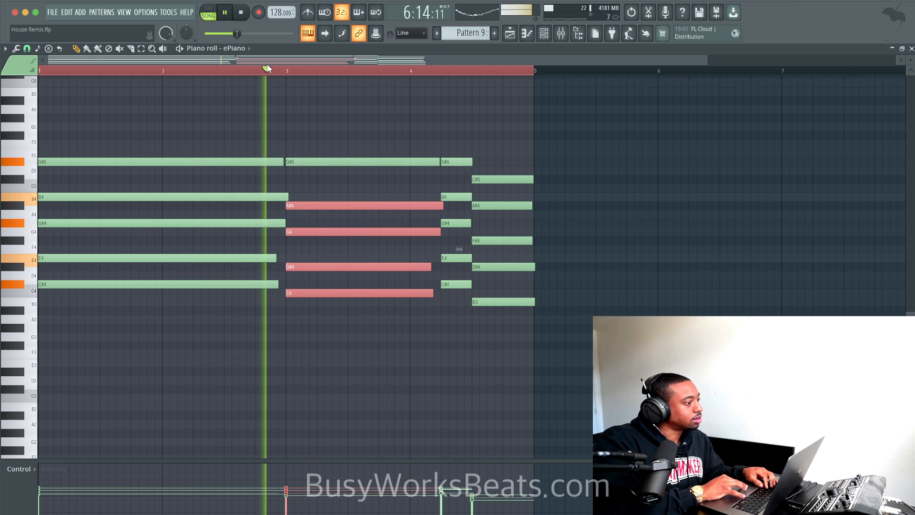
key(super+z)
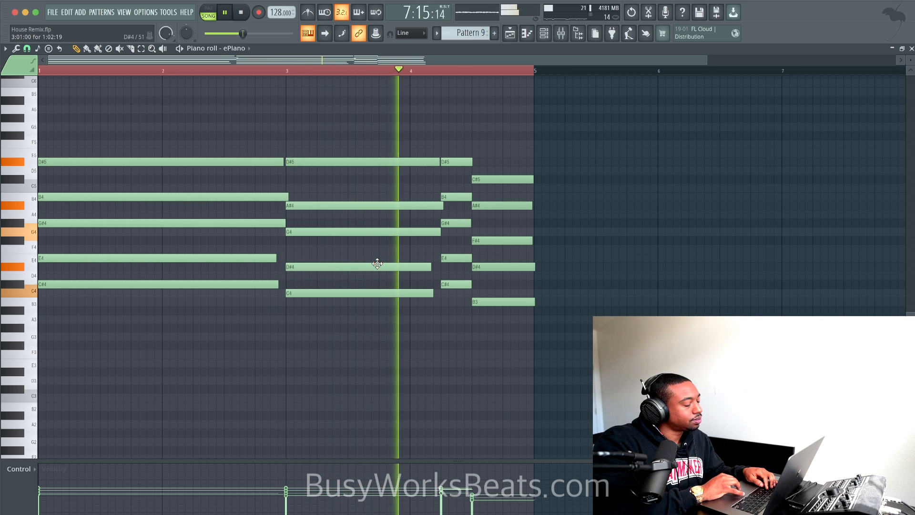
Stop playback, clone the ePiano channel, and route the clone to its own mixer track 16.
click(510, 33)
key(space)
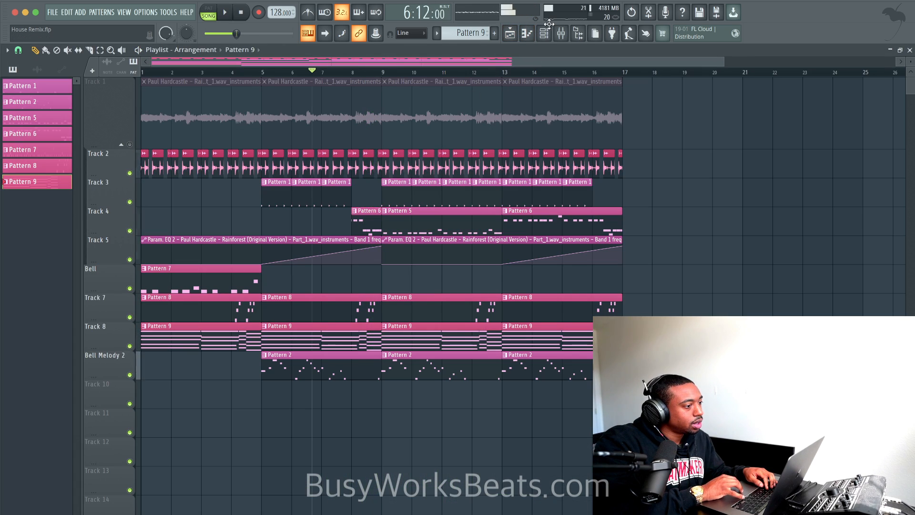
click(545, 33)
right_click(117, 212)
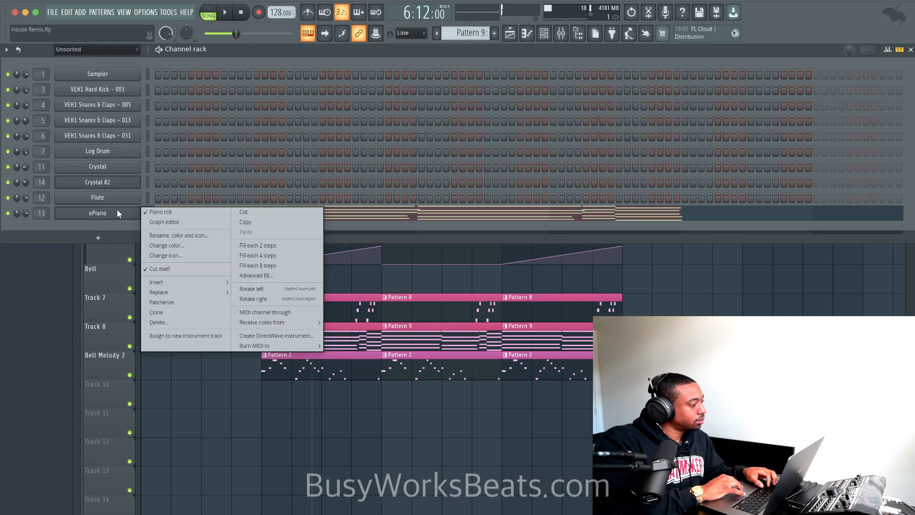
key(c)
click(300, 127)
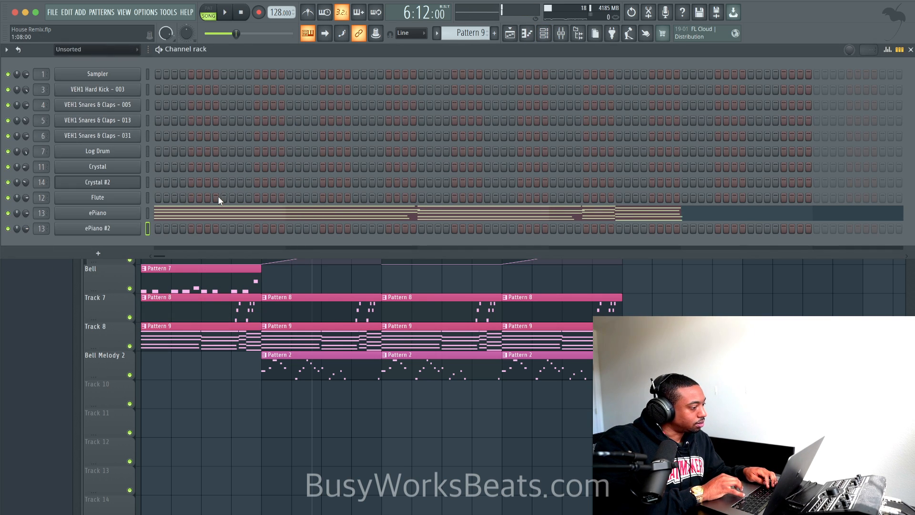
key(ctrl+l)
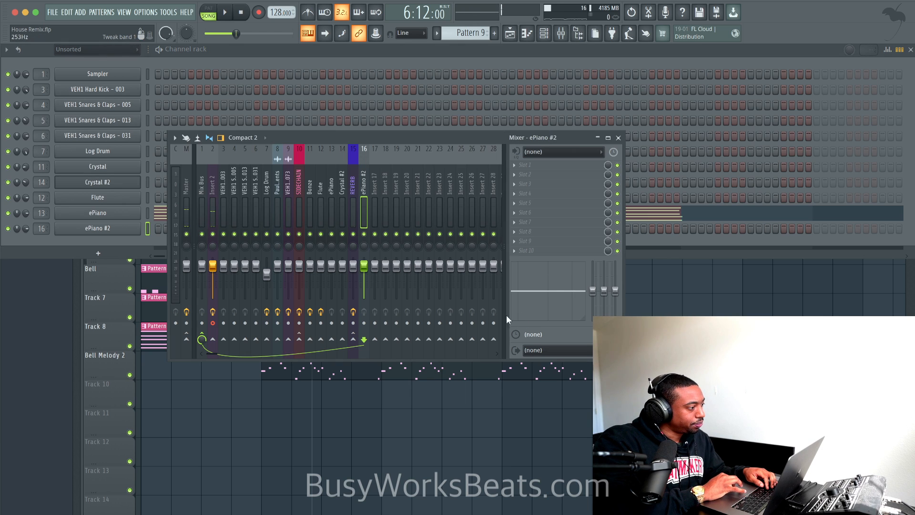
Load Fruity Chorus in the first effect slot of the ePiano mixer track and audition the sound.
click(534, 173)
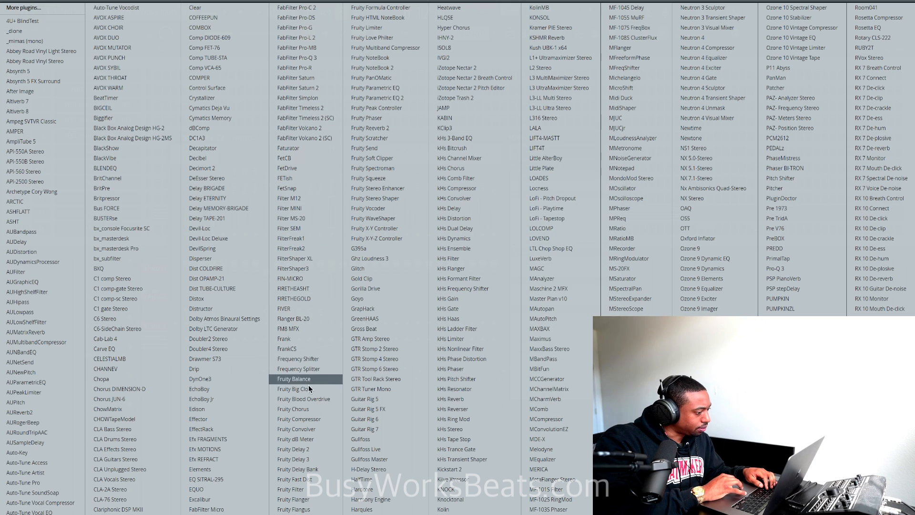
click(308, 408)
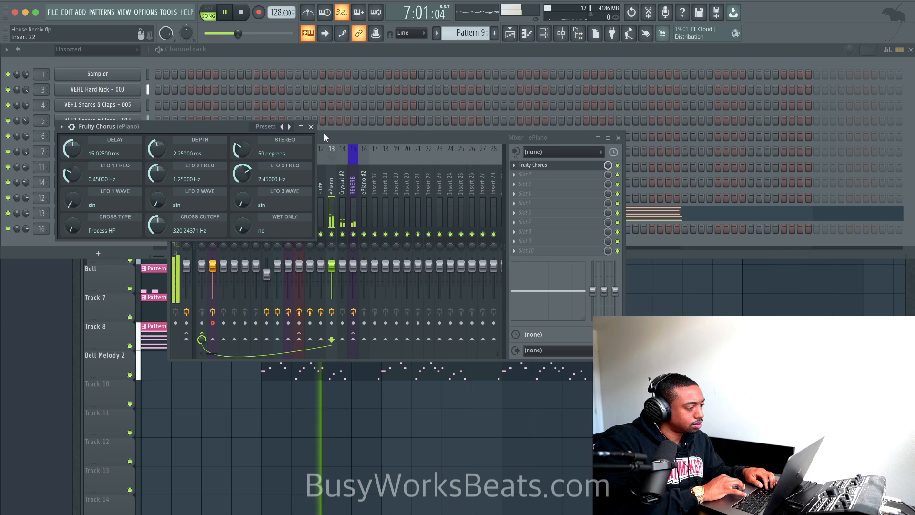
click(618, 137)
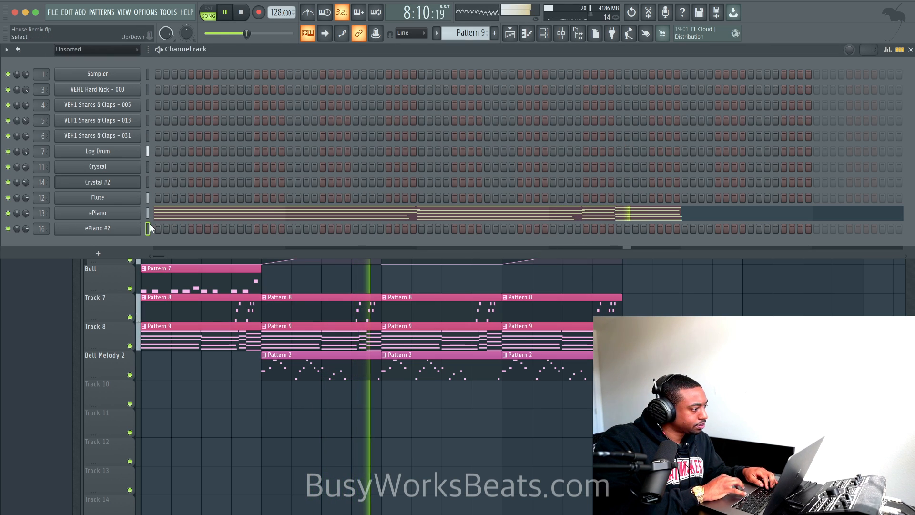
key(space)
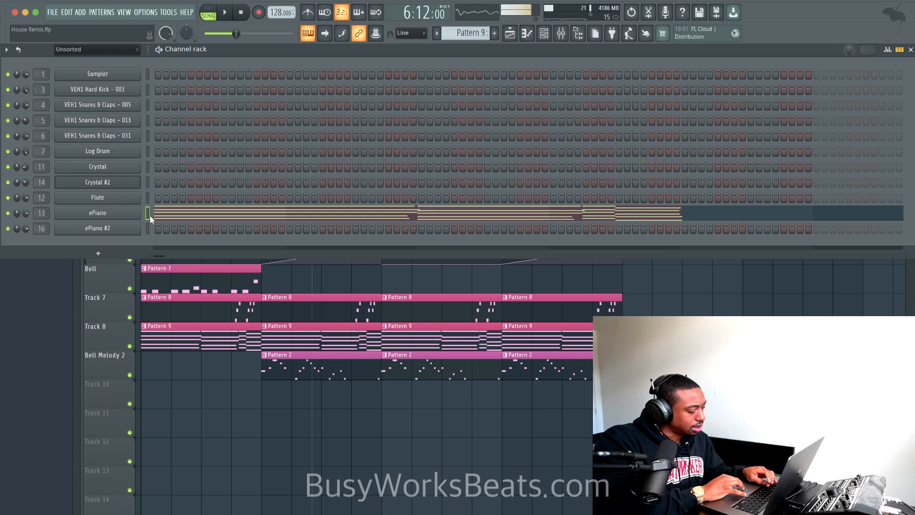
Give the cloned channel the ePiano notes, load the Dance Piano preset in its FL Keys, and audition Pattern 9.
click(119, 228)
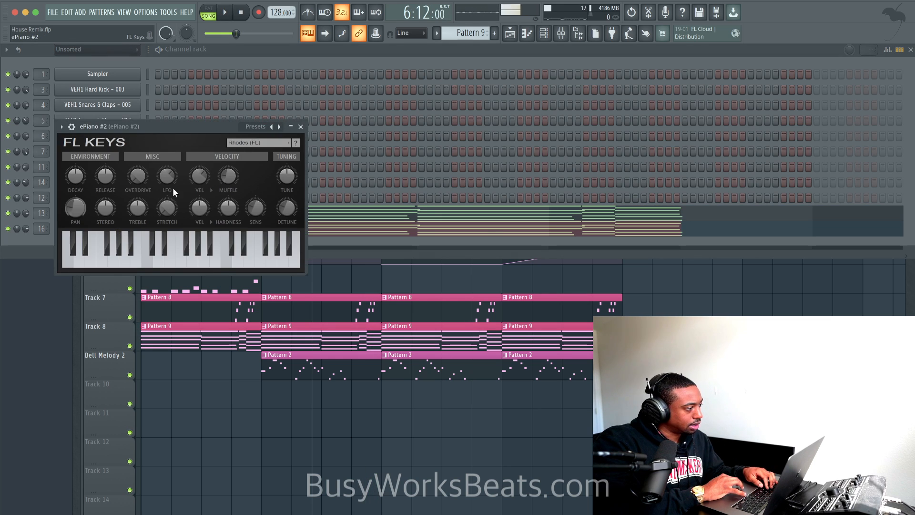
click(256, 145)
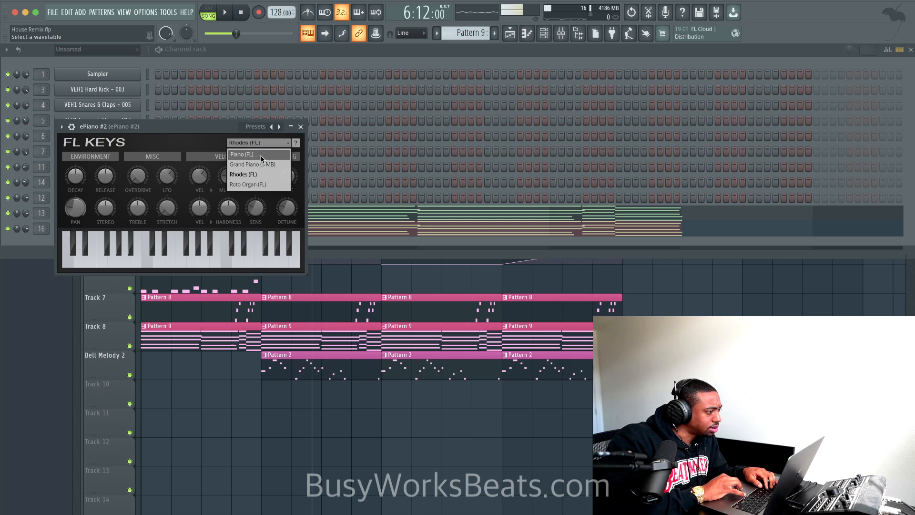
click(268, 128)
click(261, 127)
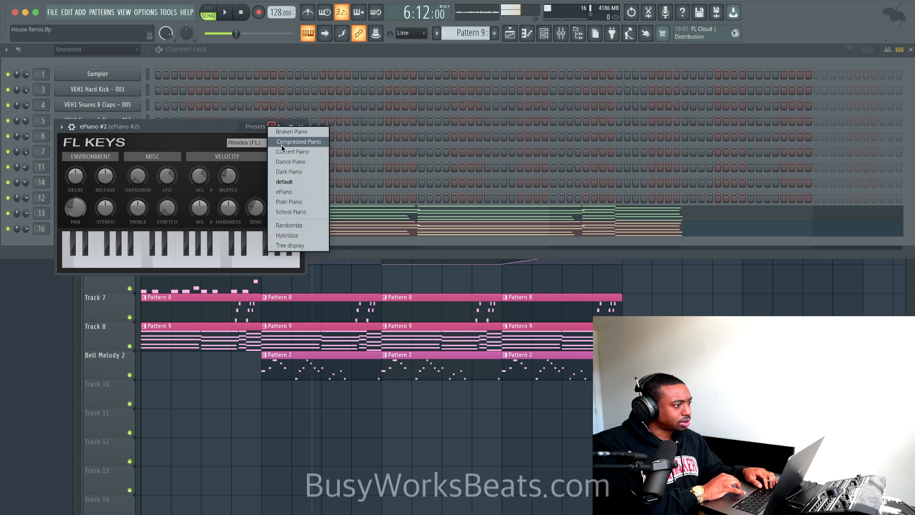
click(303, 162)
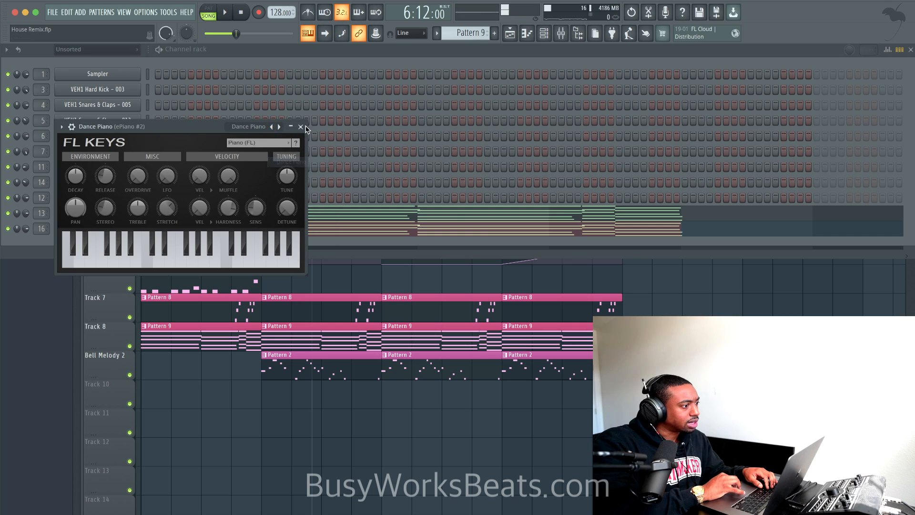
click(301, 127)
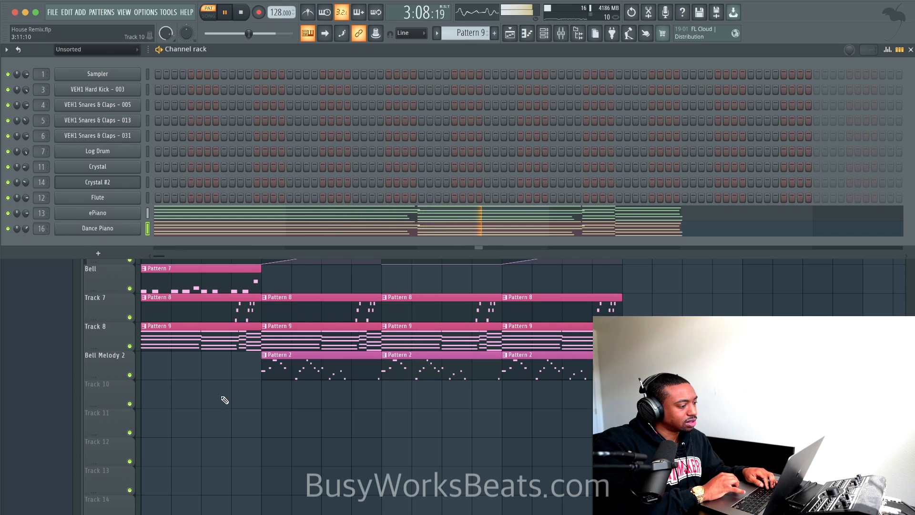
Play the arrangement in song mode and open the Dance Piano notes of Pattern 9 in the piano roll.
key(F6)
click(208, 15)
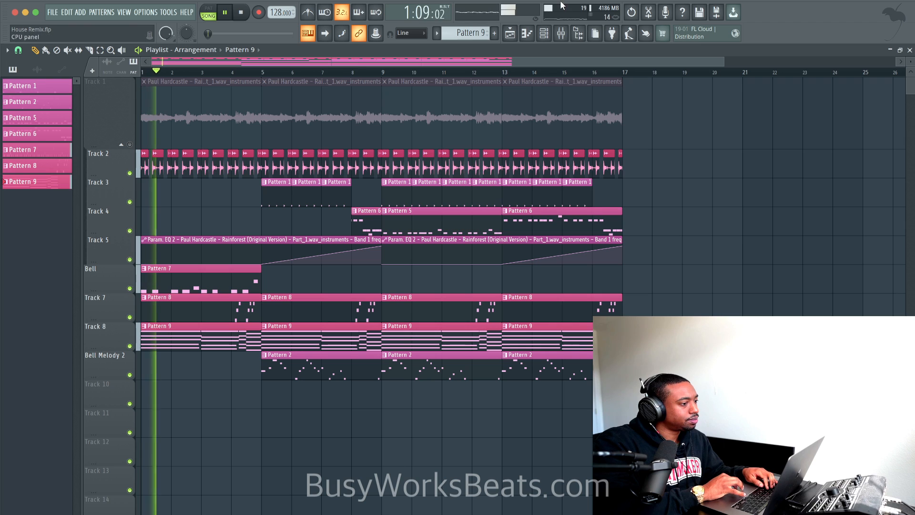
key(F6)
click(378, 231)
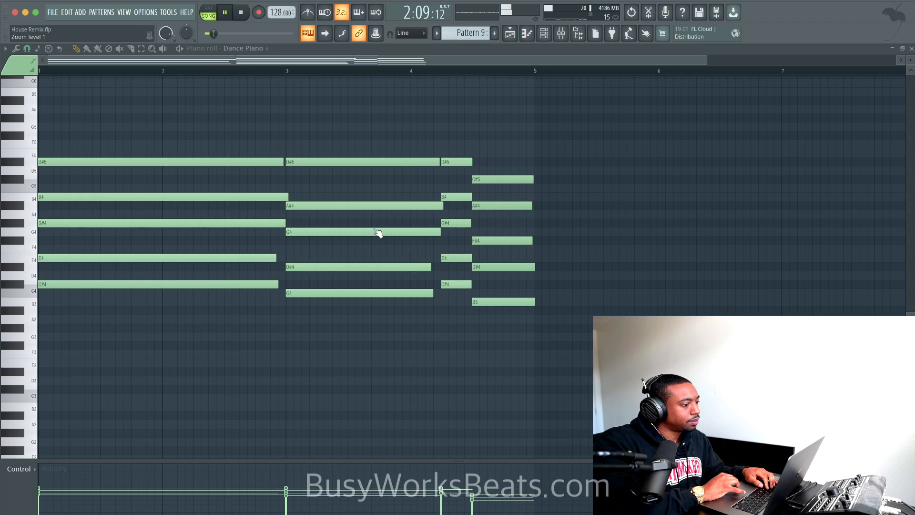
key(space)
Raise the lower four Dance Piano notes of the bar 3 chord three semitones to D#4, F#4, A#4 and C#5, and audition them.
drag(333, 198, 331, 295)
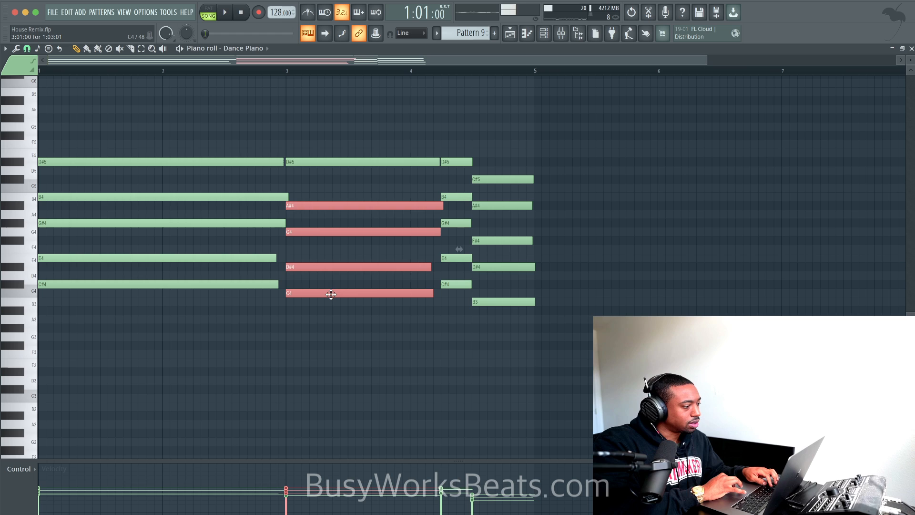
key(shift+Up)
key(shift+Up)
key(space)
click(266, 72)
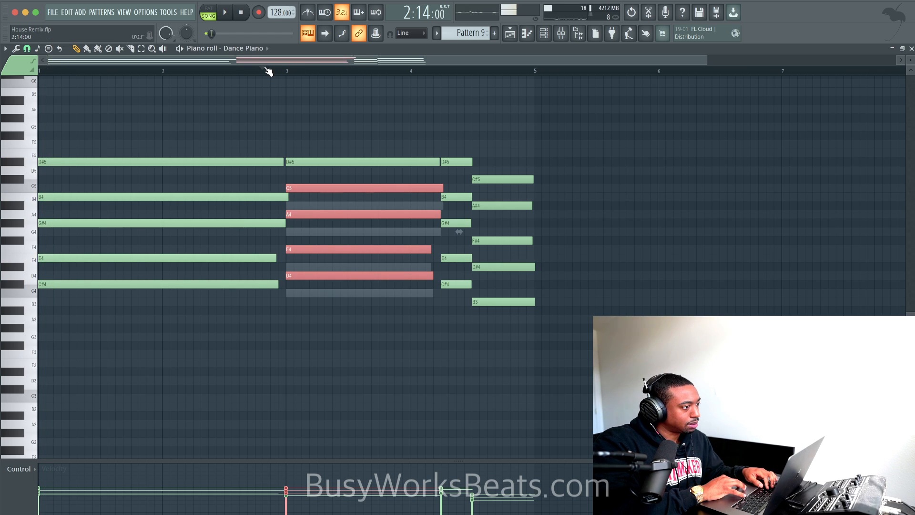
key(shift+Up)
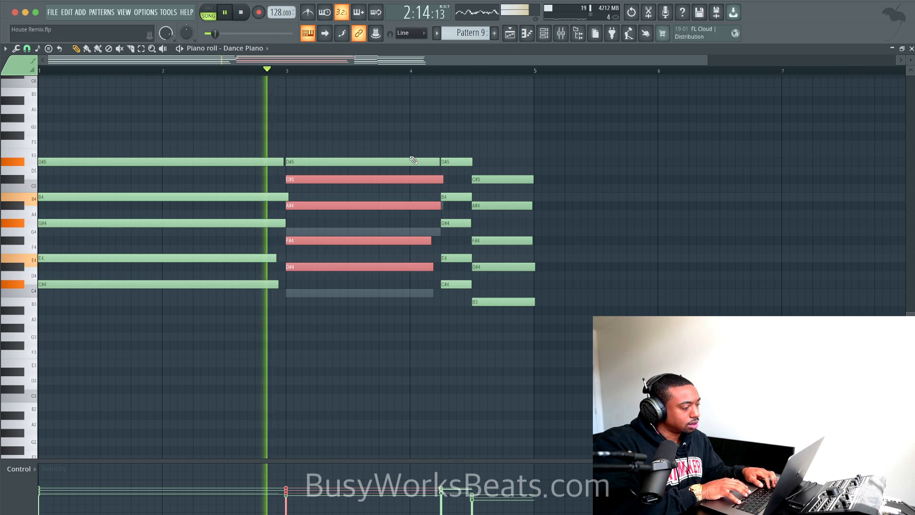
key(space)
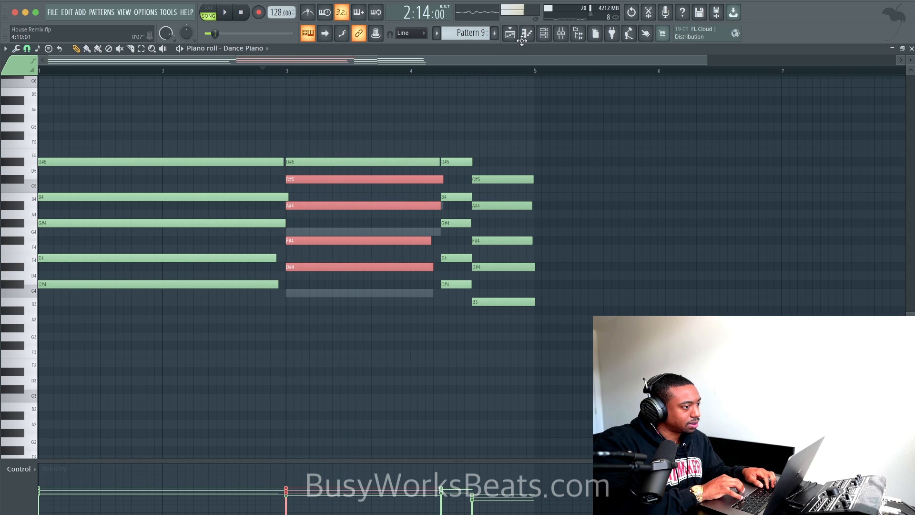
Match the ePiano bar 3 chord to D#4, F#4, A#4 and C#5, audition it, and return to the playlist.
click(546, 35)
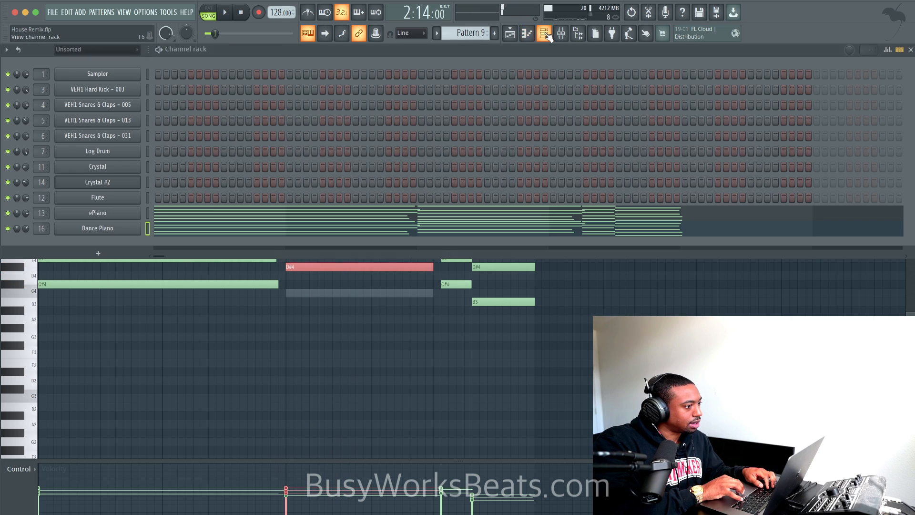
click(149, 211)
key(space)
right_click(371, 324)
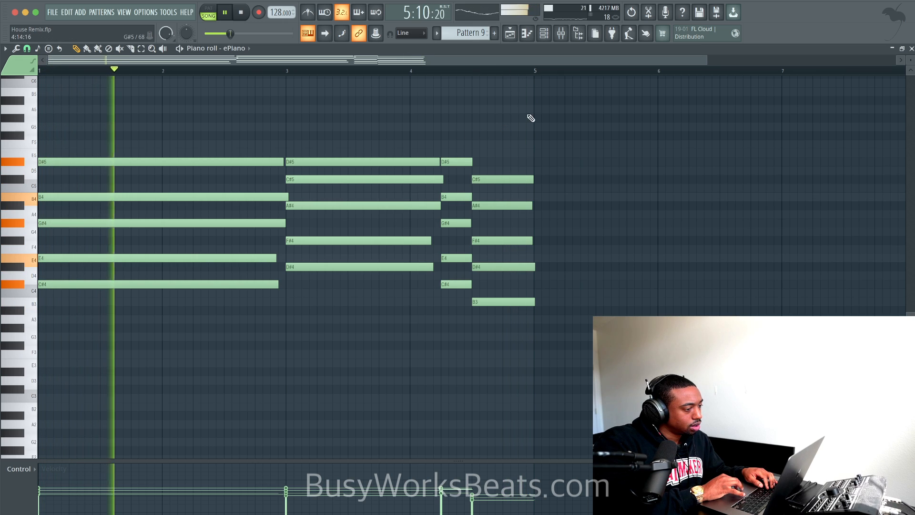
key(space)
click(510, 33)
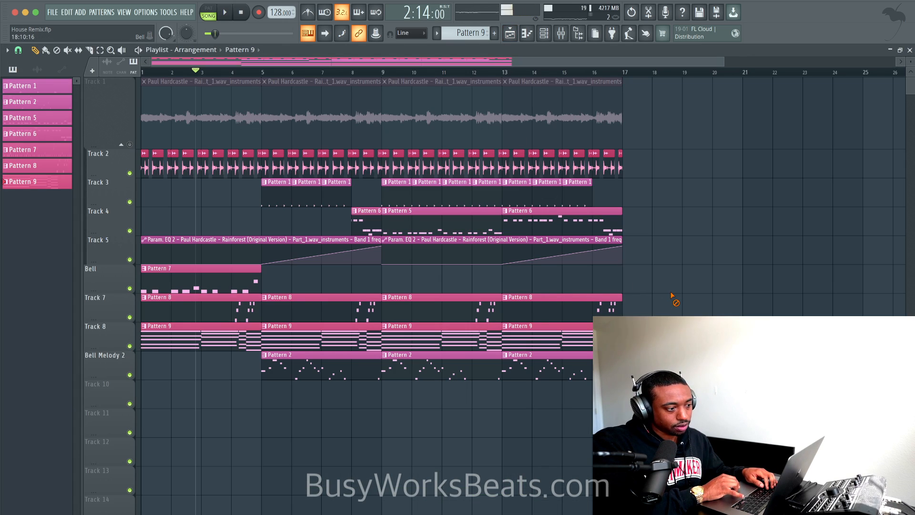
Play the arrangement, save the project, and bring up the channel rack for Pattern 9.
key(space)
key(super+s)
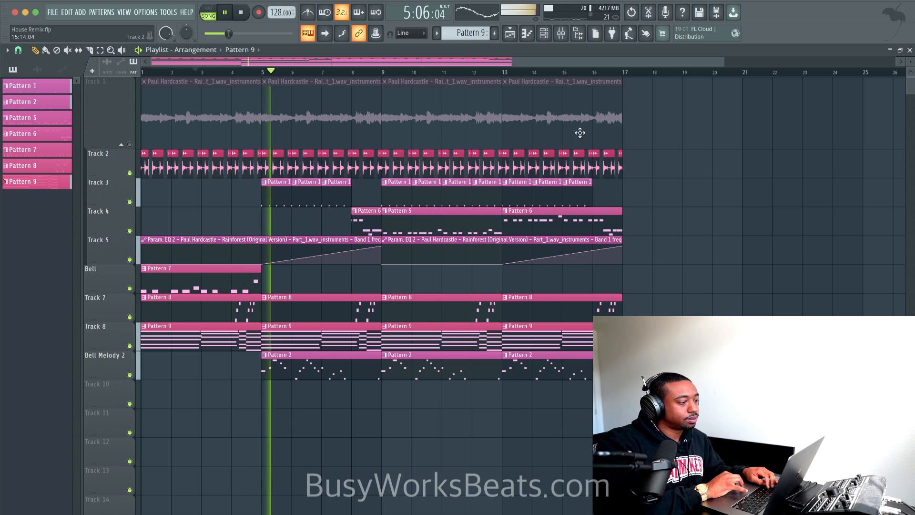
click(544, 38)
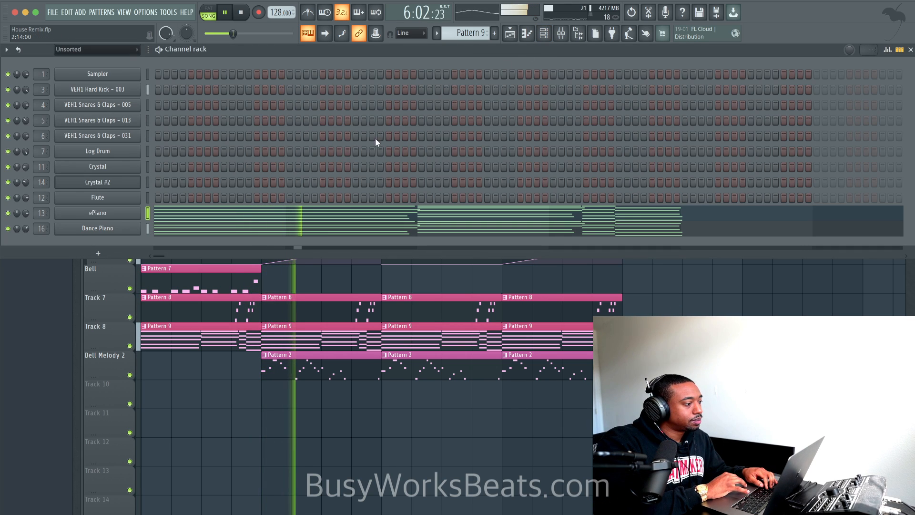
key(space)
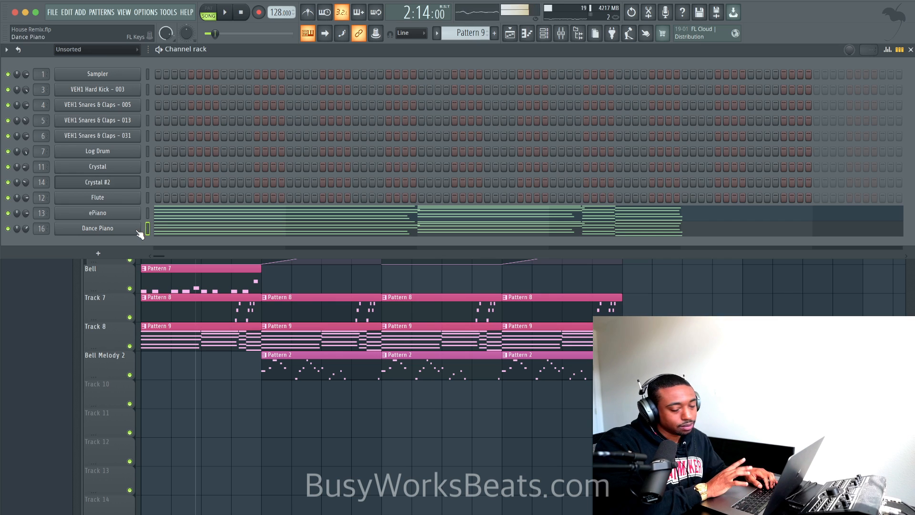
Add a Harmor channel and audition its String section and Space pluck presets.
click(111, 250)
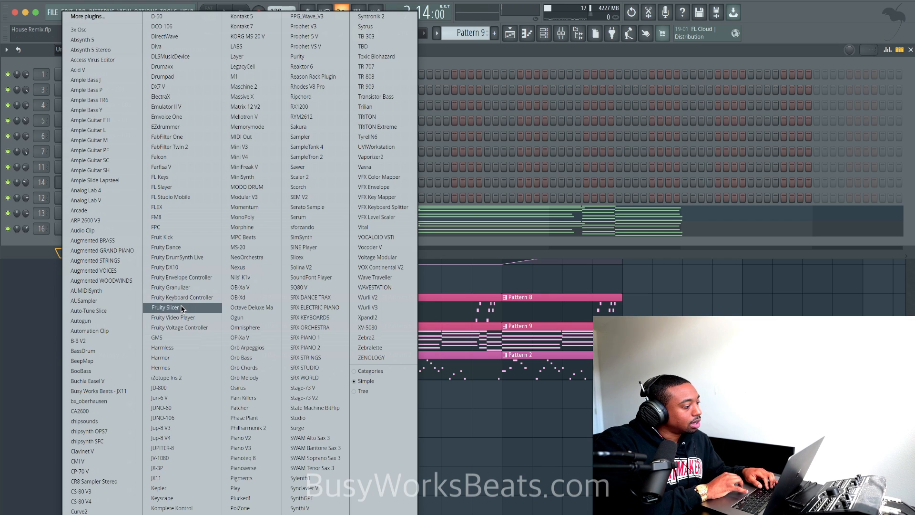
click(161, 357)
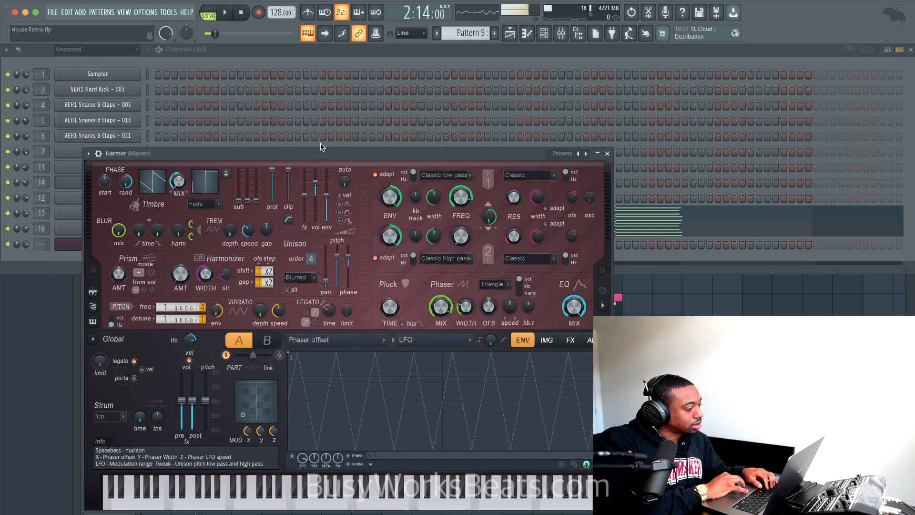
click(571, 152)
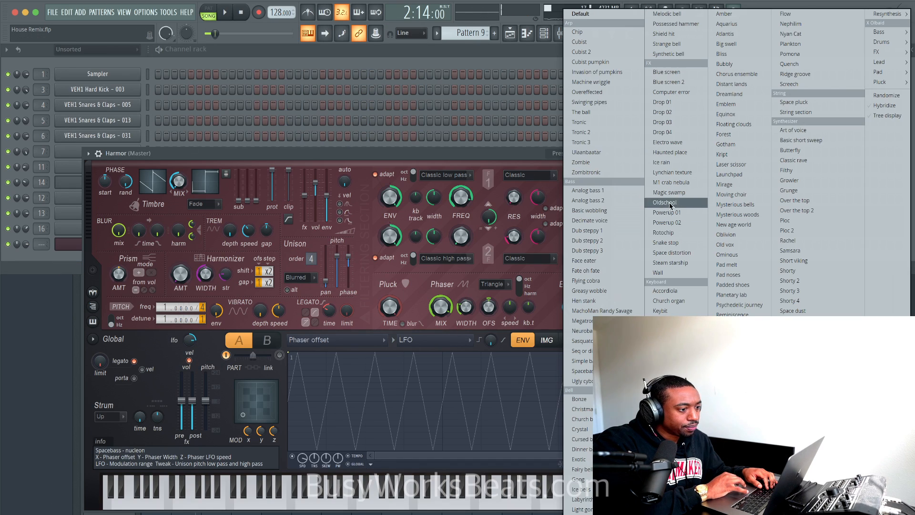
click(798, 113)
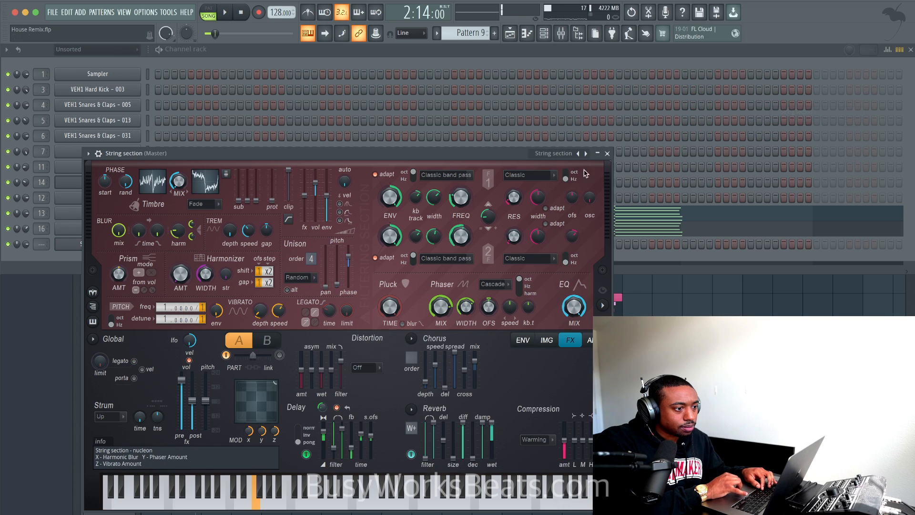
click(579, 153)
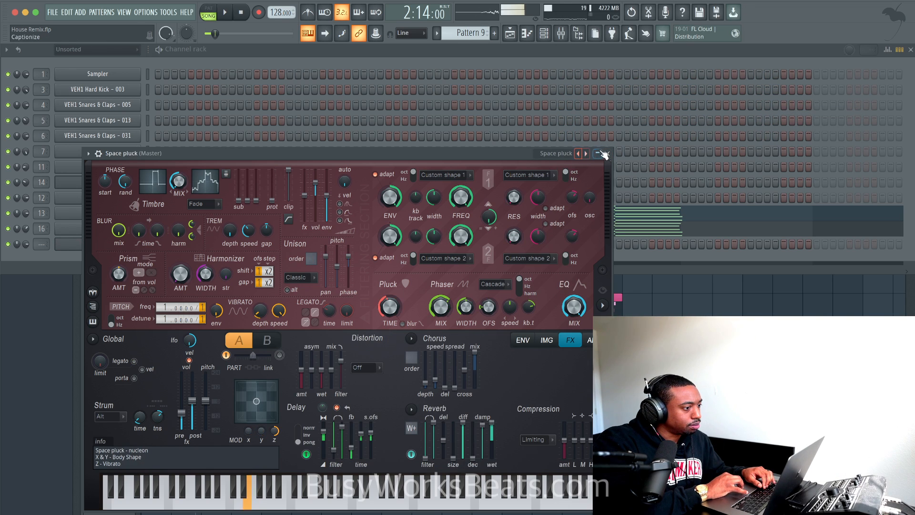
Replace the Space pluck channel's instrument with Sytrus and audition its synth string presets, settling on Basic.
click(607, 154)
right_click(130, 242)
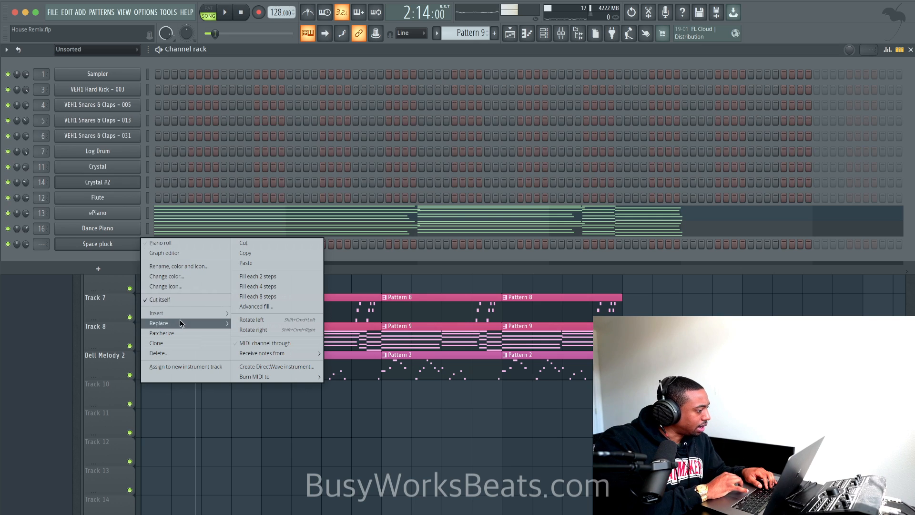
mouse_move(179, 321)
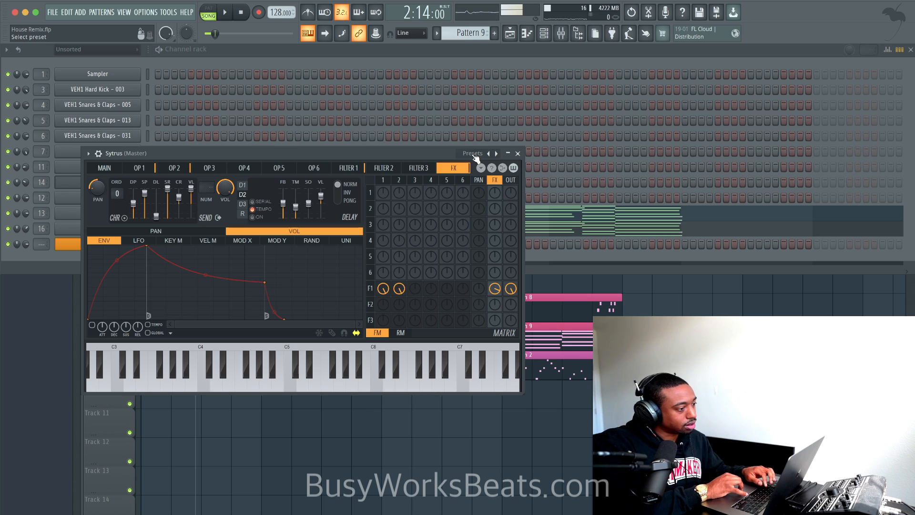
click(474, 154)
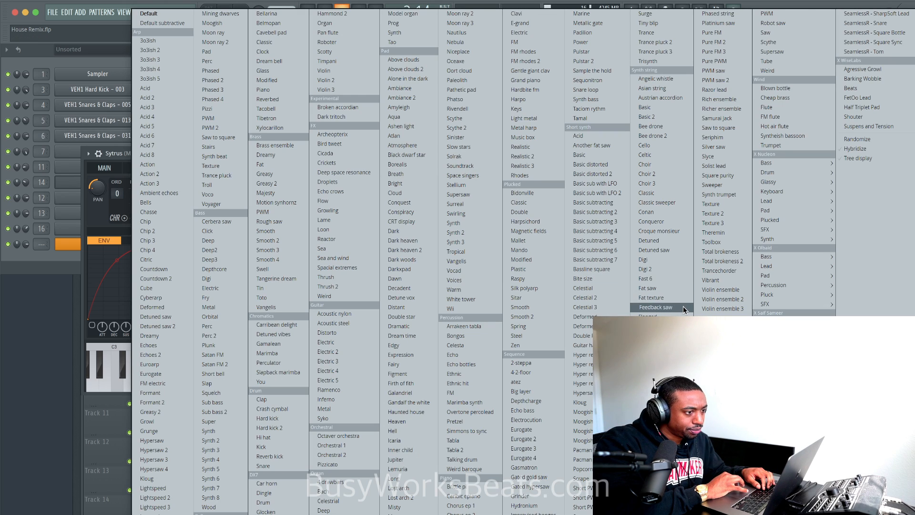
click(657, 78)
click(496, 154)
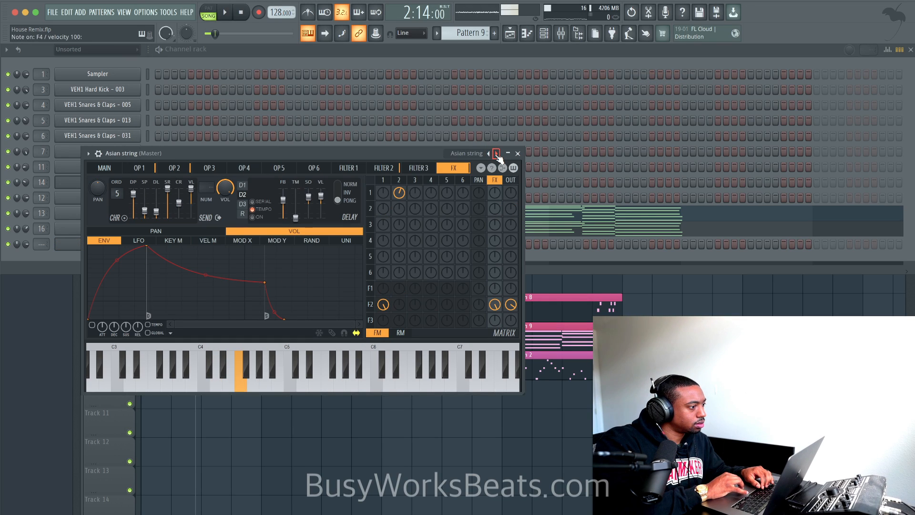
click(496, 153)
click(496, 154)
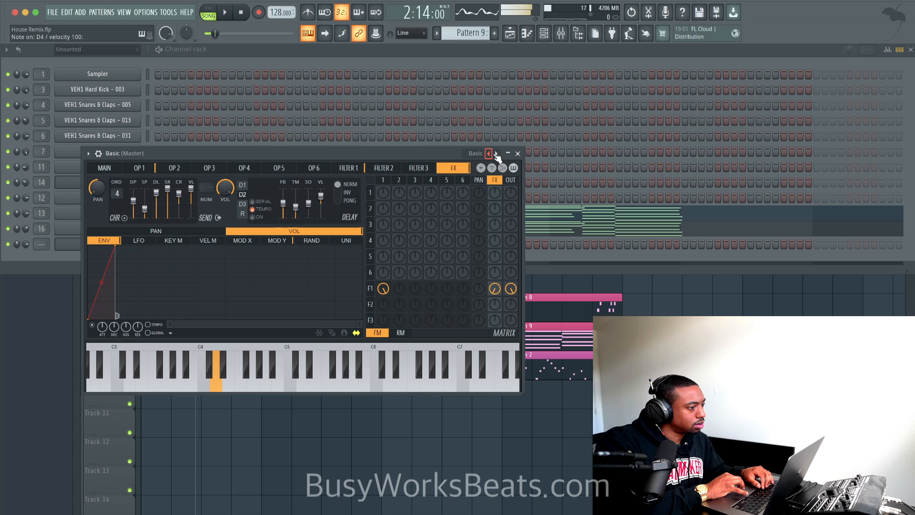
Paste the copied piano chord notes into the Basic channel and play the arrangement with it.
click(517, 153)
key(super+v)
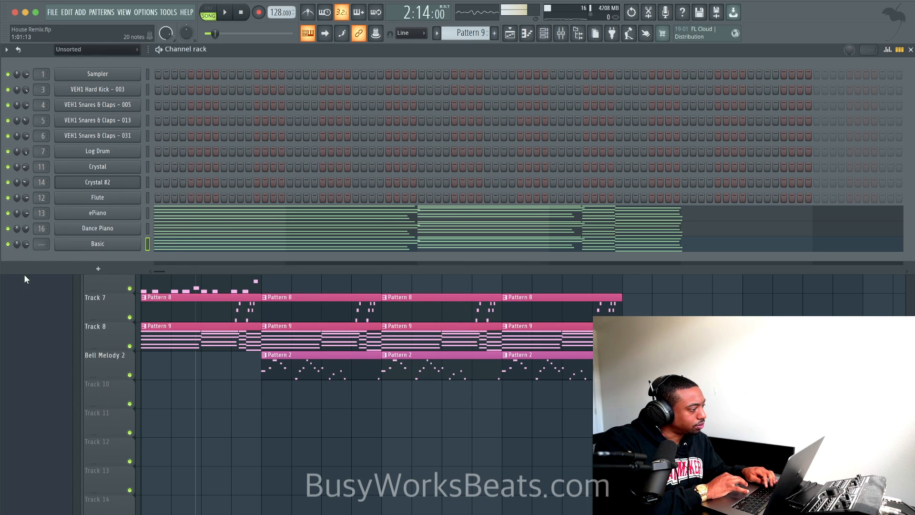
key(space)
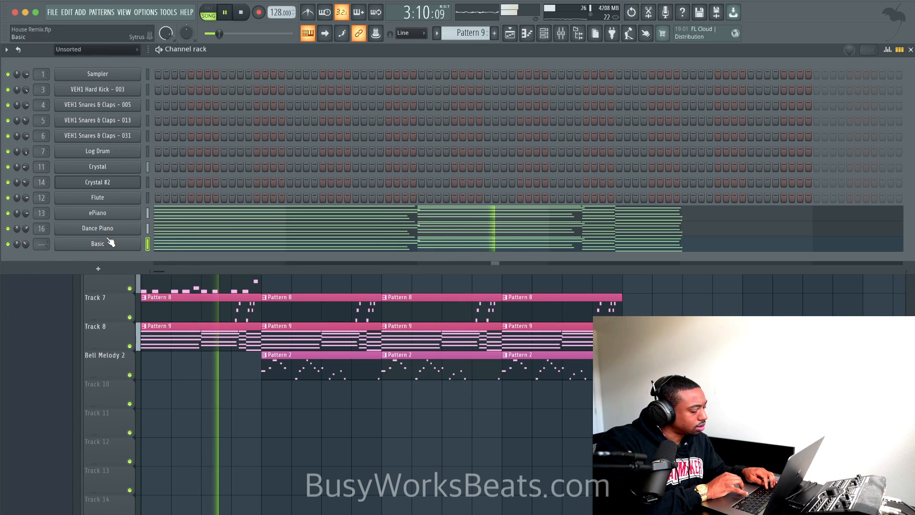
Route the Basic channel to mixer track 17, lower its volume slightly, and stop playback.
key(ctrl+l)
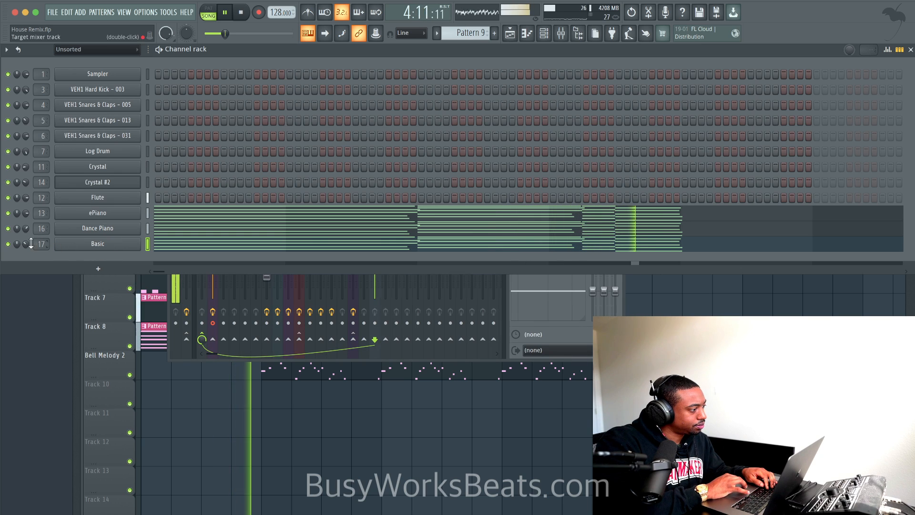
drag(26, 244, 26, 249)
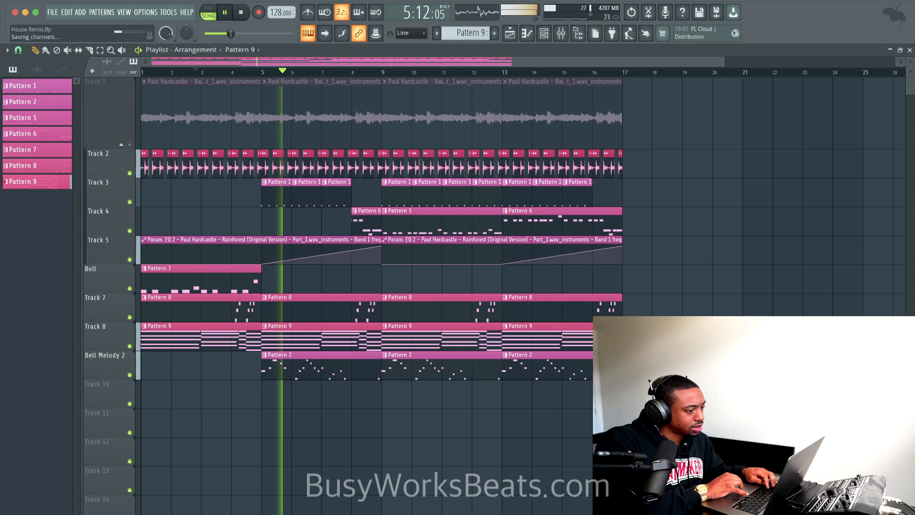
key(F5)
key(F6)
key(space)
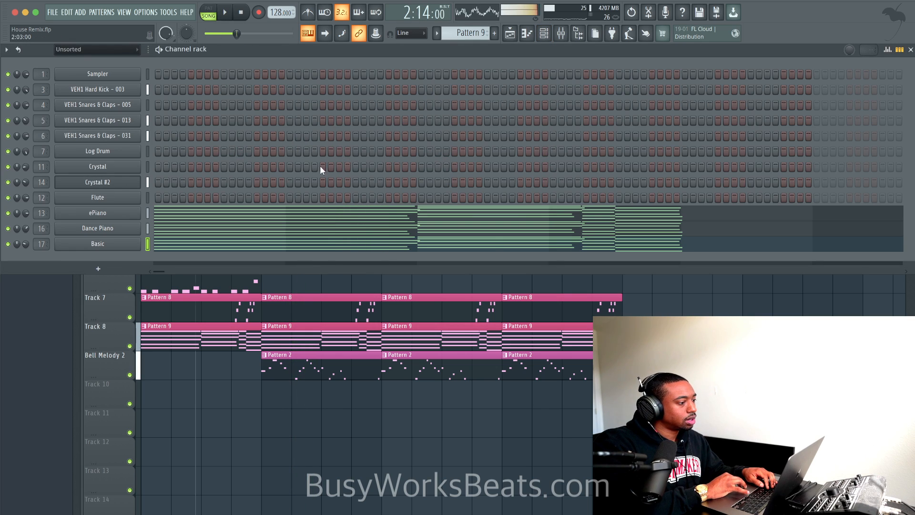
Bring up the mixer, play the arrangement, and mute Insert 2.
click(565, 30)
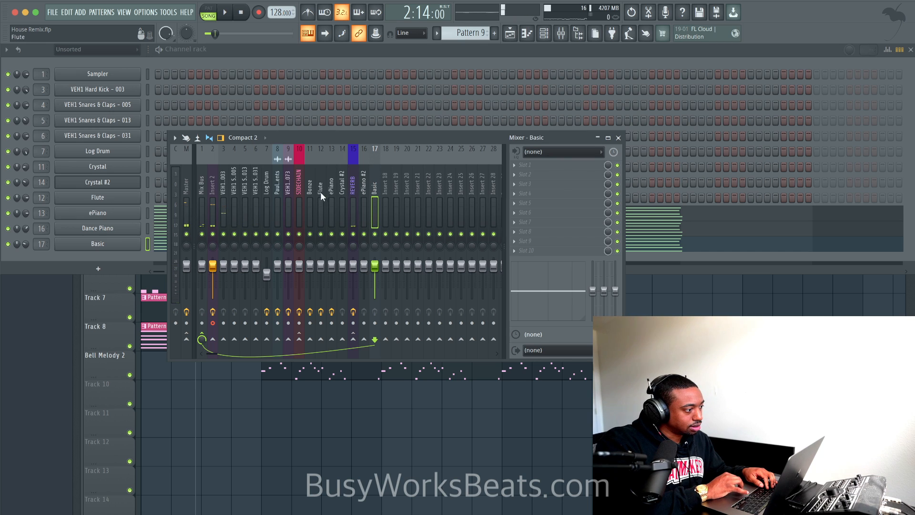
key(space)
click(212, 233)
Move the ePiano #2 and Basic mixer tracks so they sit directly after the ePiano track.
click(363, 190)
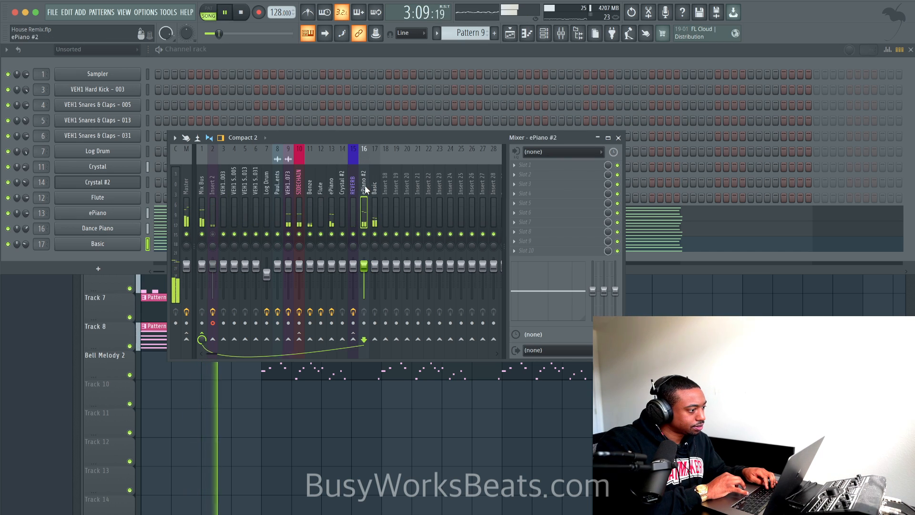
click(331, 191)
click(364, 190)
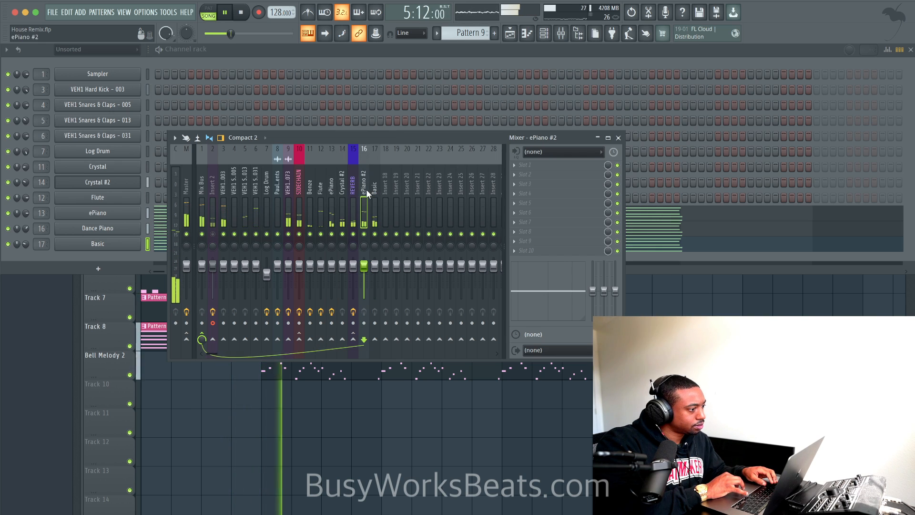
ctrl+click(372, 189)
key(alt+Left)
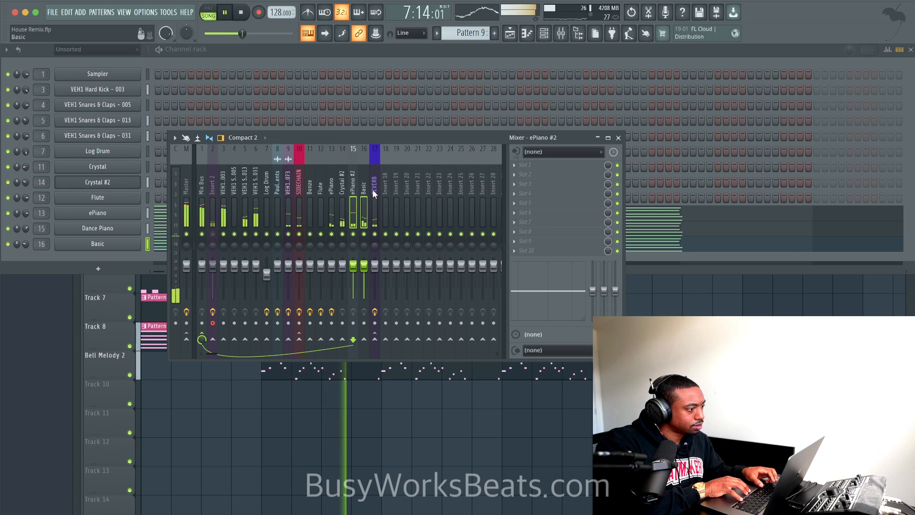
key(alt+Left)
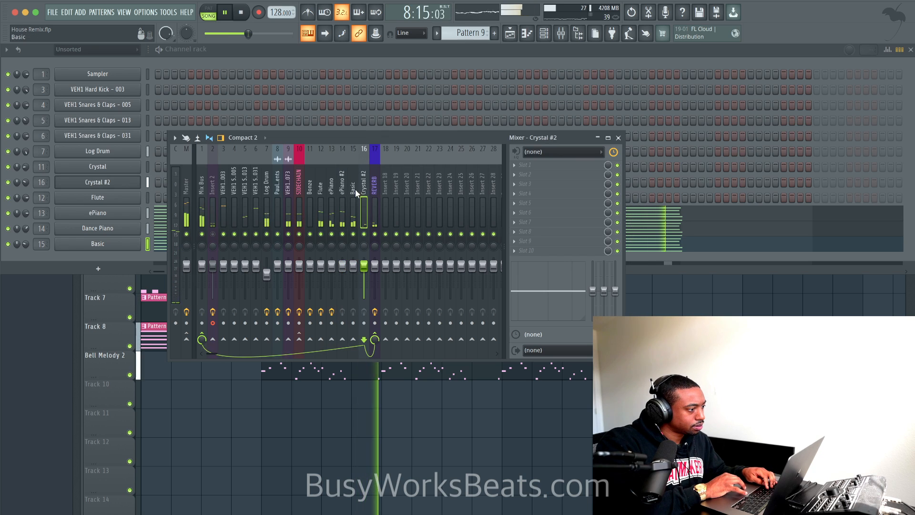
ctrl+click(331, 190)
click(365, 193)
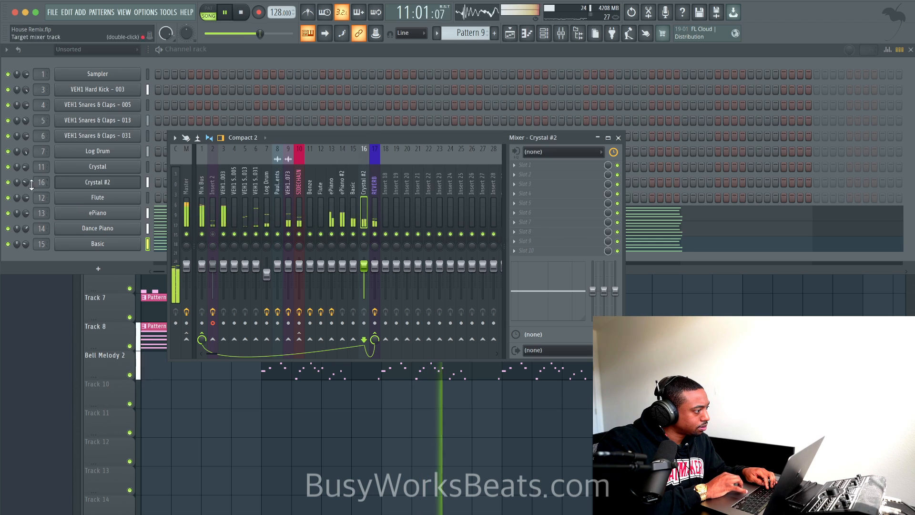
Raise the Crystal #2 channel's volume slightly, save the project, and copy the channel's time shift value.
drag(25, 182, 26, 180)
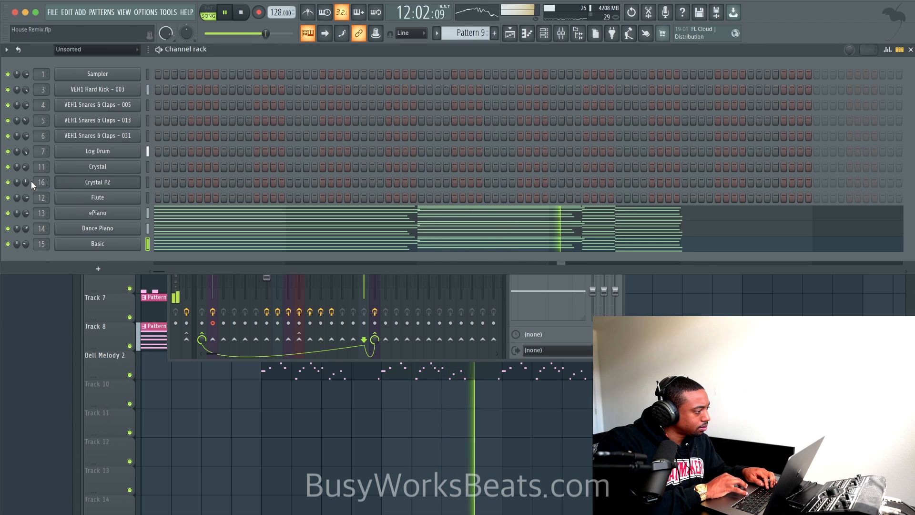
key(super+s)
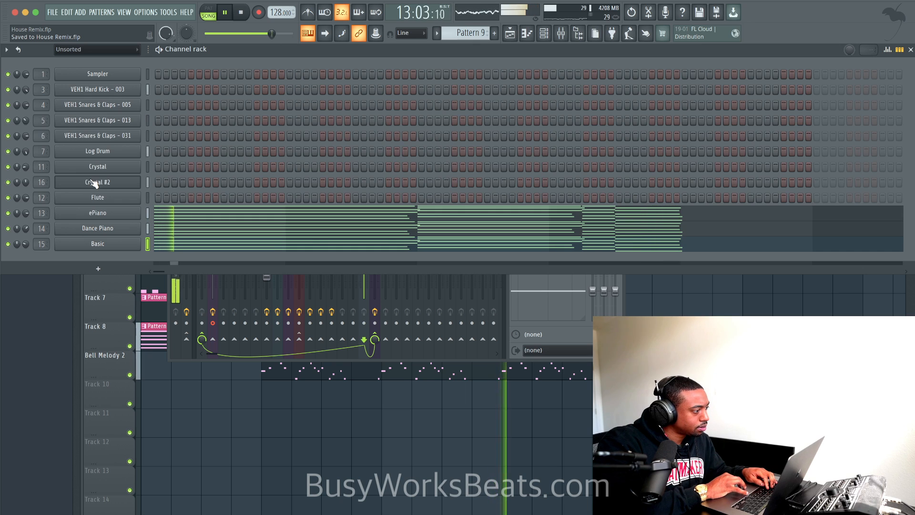
click(93, 183)
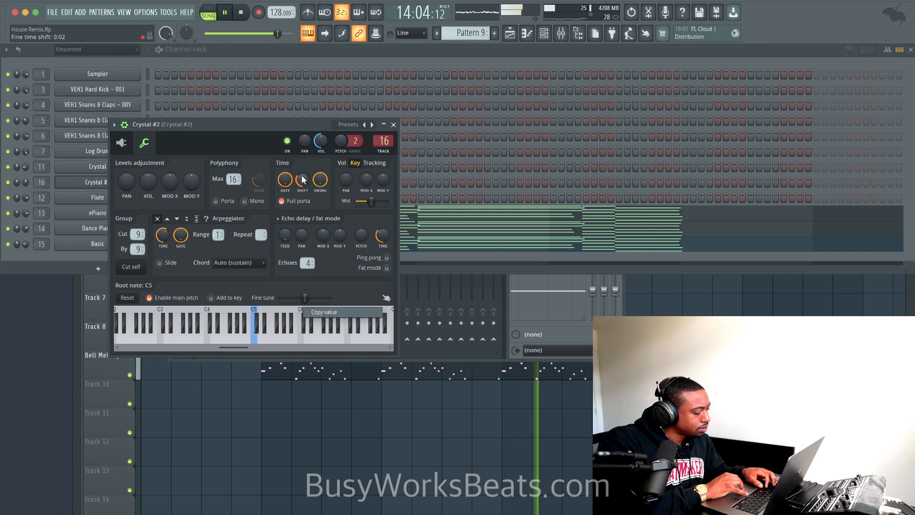
click(394, 124)
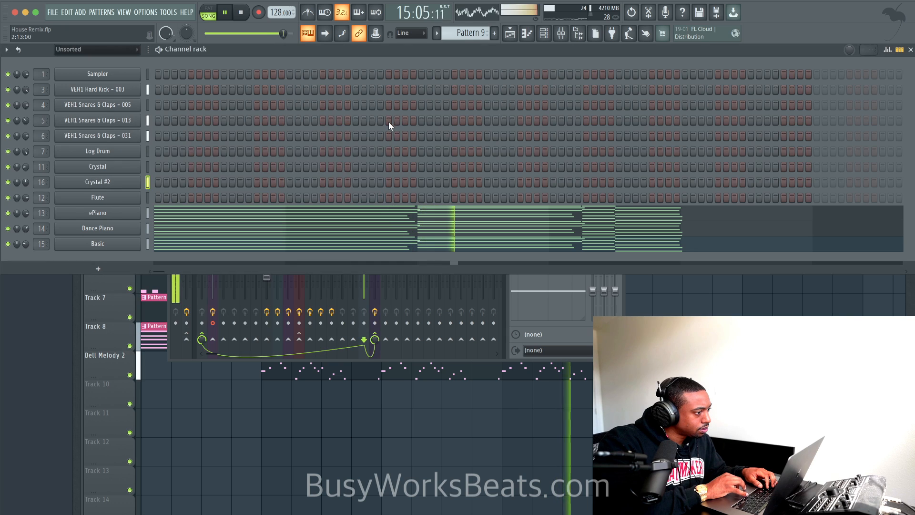
Lower the VEH1 House Loop - 073 mixer track to 68% (-7.8 dB) and briefly unmute Insert 2.
click(541, 322)
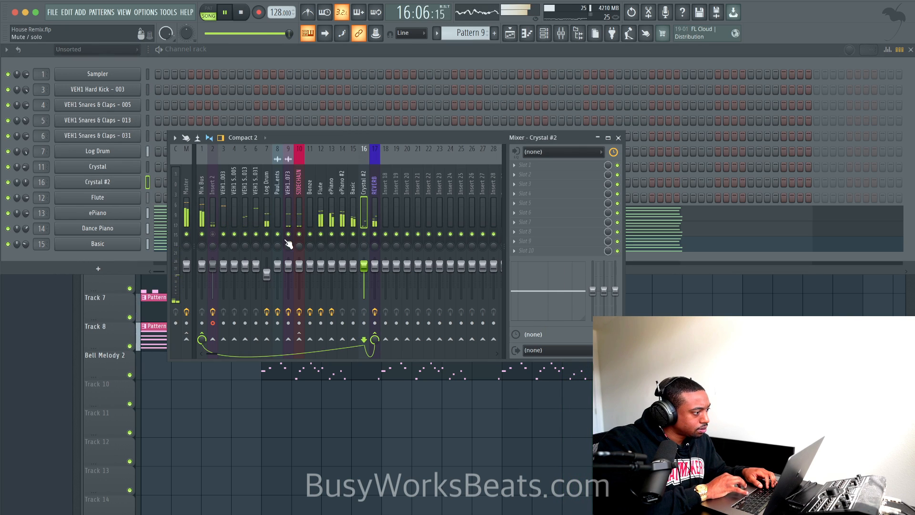
drag(287, 265, 288, 276)
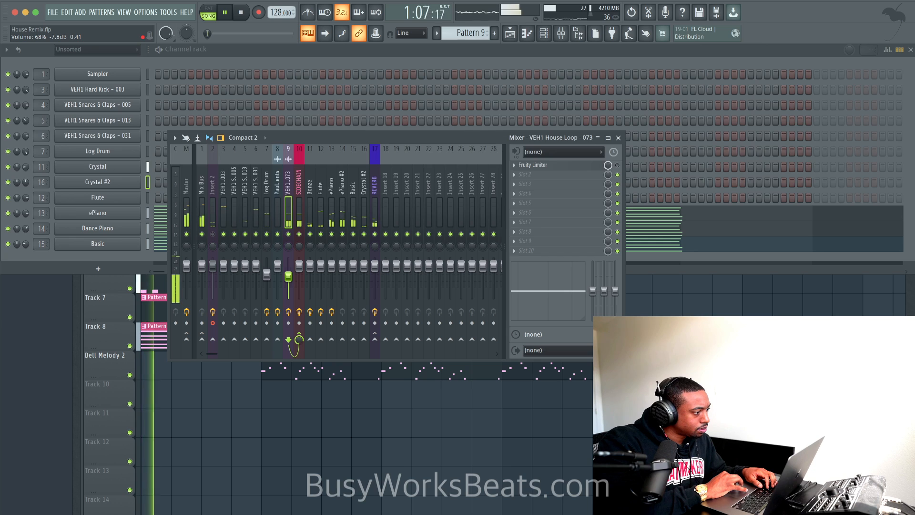
click(213, 234)
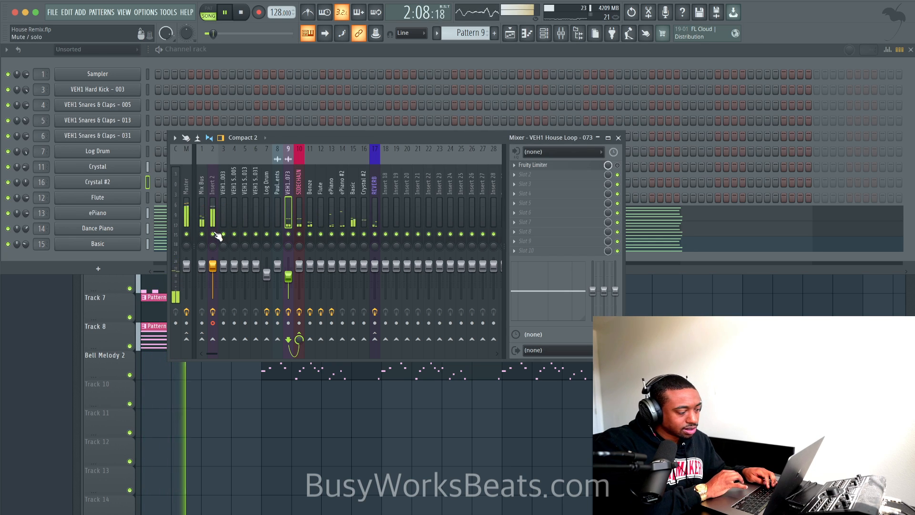
click(213, 234)
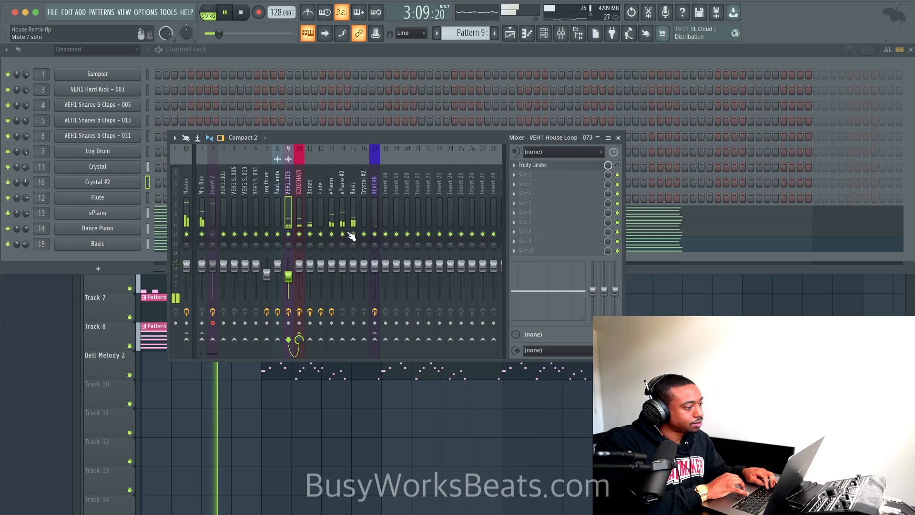
Name the empty Insert 18 mixer track KEYS, move it directly after the Basic track, and select Basic.
click(354, 205)
click(387, 190)
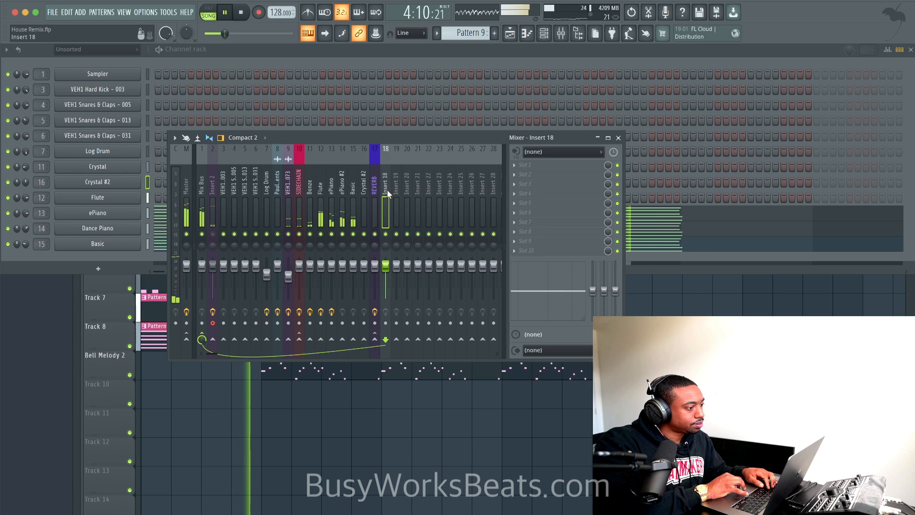
key(F2)
text(REVERB)
key(Return)
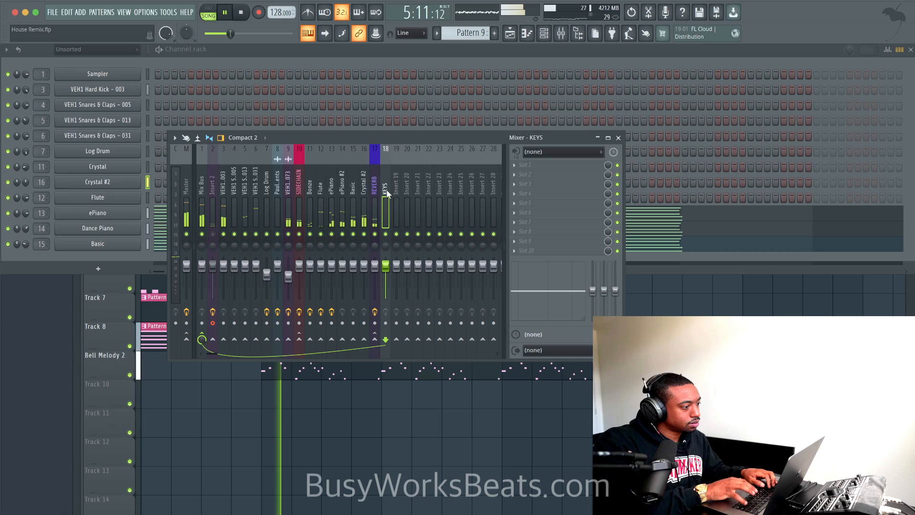
click(382, 189)
key(alt+Left)
click(350, 187)
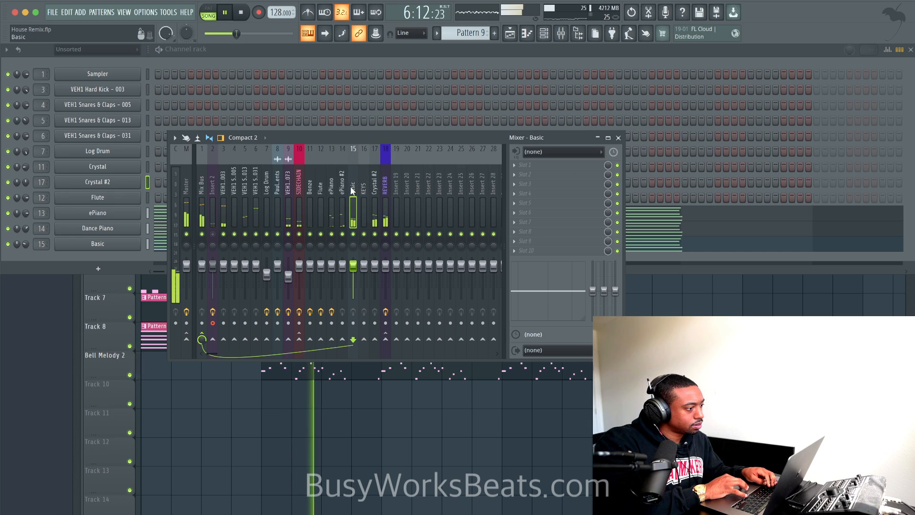
Select the ePiano, ePiano #2 and Basic mixer tracks and route them only to the KEYS track.
drag(350, 187, 331, 188)
click(213, 234)
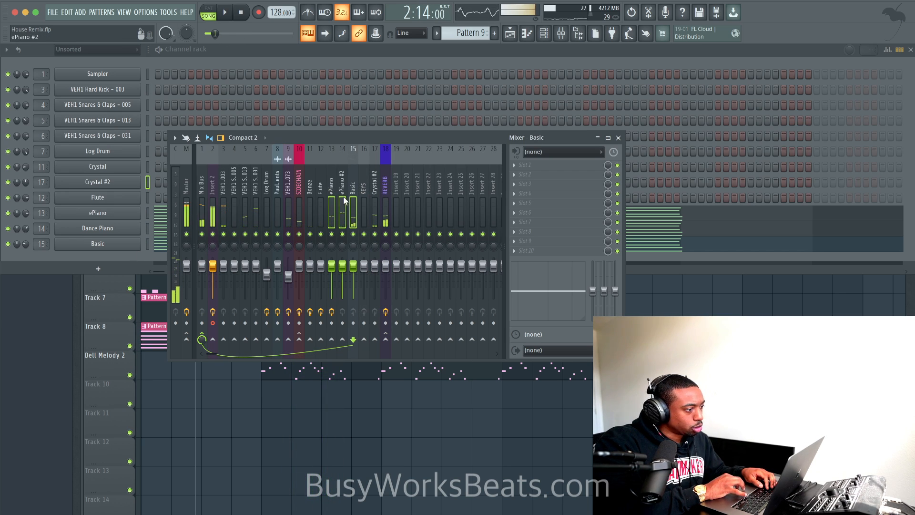
key(space)
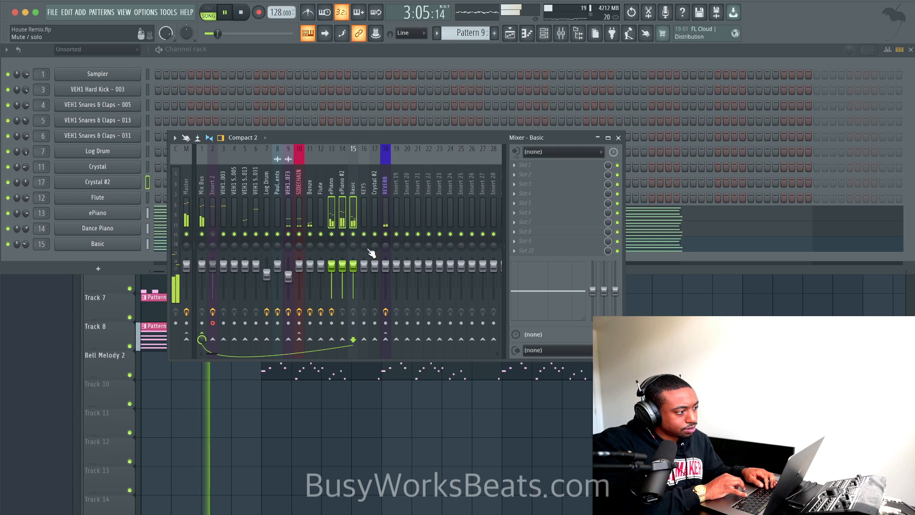
right_click(364, 339)
click(376, 348)
Route the KEYS mixer track only to SIDECHAIN and set its volume to 93% (-1.6 dB).
click(368, 270)
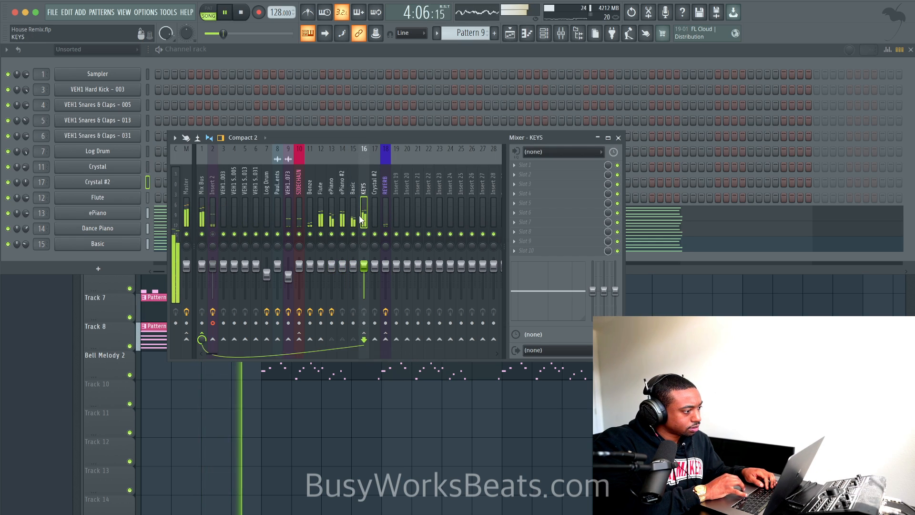
drag(368, 270, 368, 277)
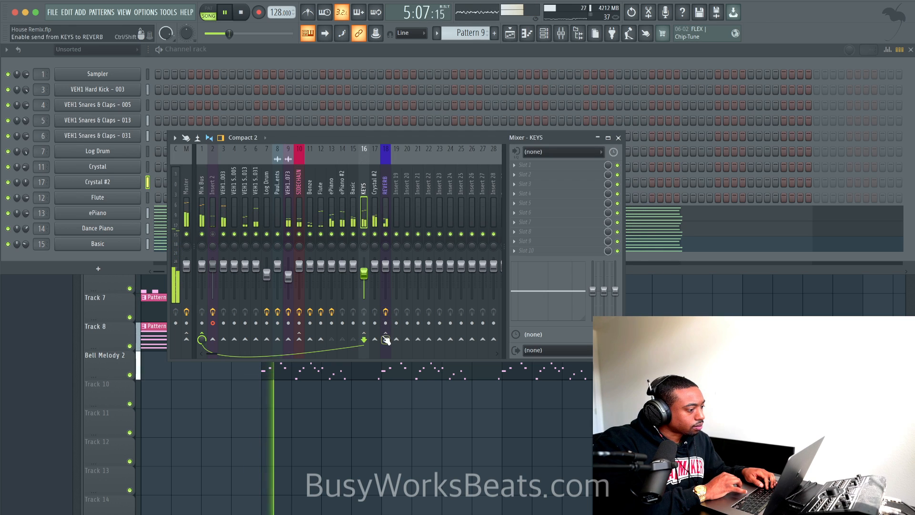
right_click(300, 341)
click(313, 349)
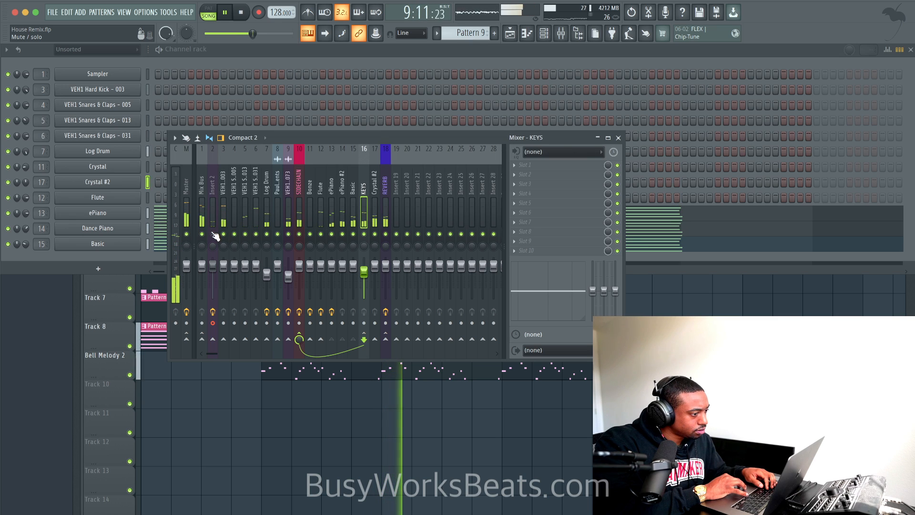
drag(363, 271, 363, 270)
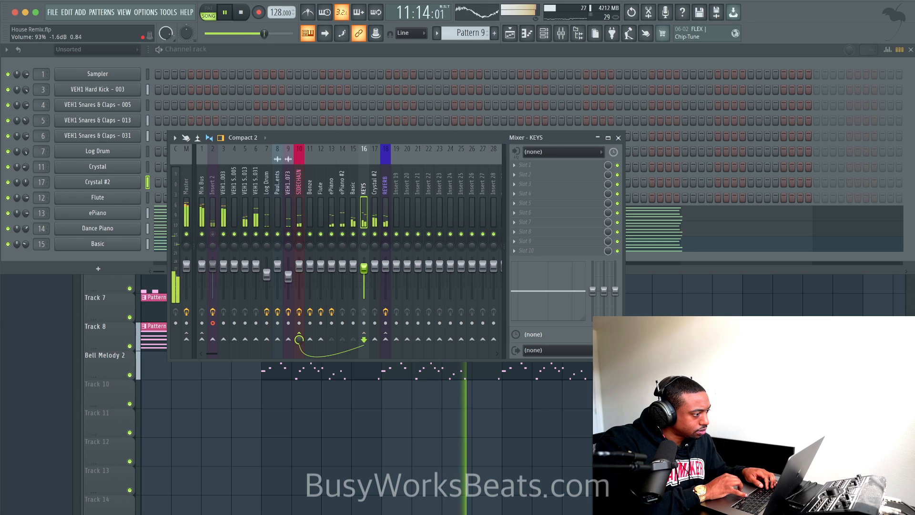
Lower the REVERB mixer track's volume to about 57% (-10.6 dB).
click(384, 210)
drag(385, 266, 388, 292)
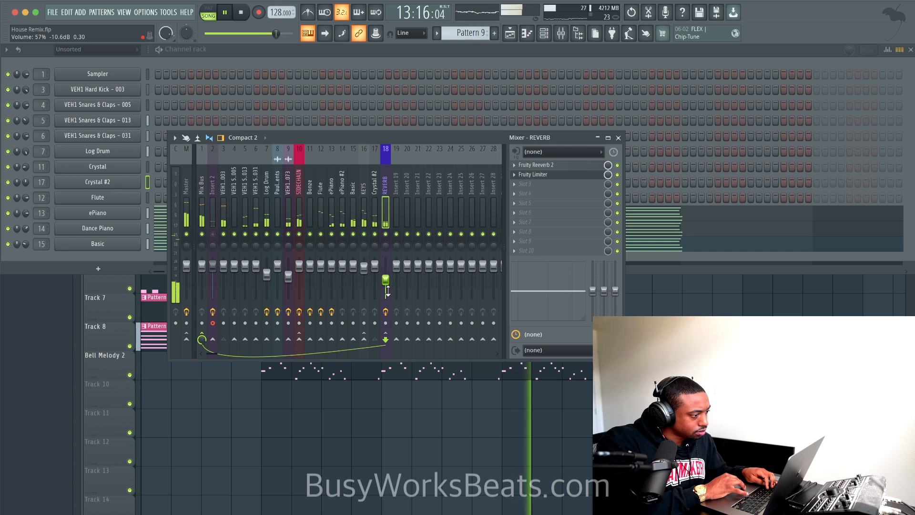
right_click(228, 427)
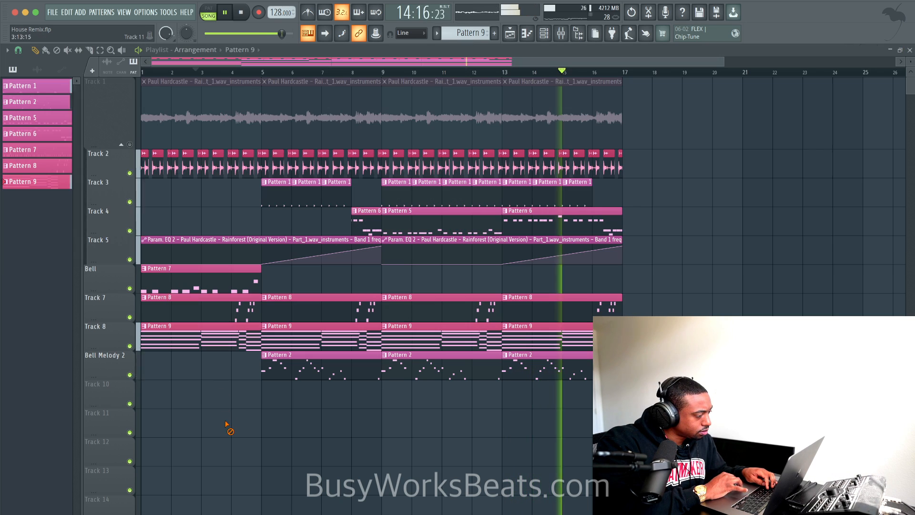
click(560, 34)
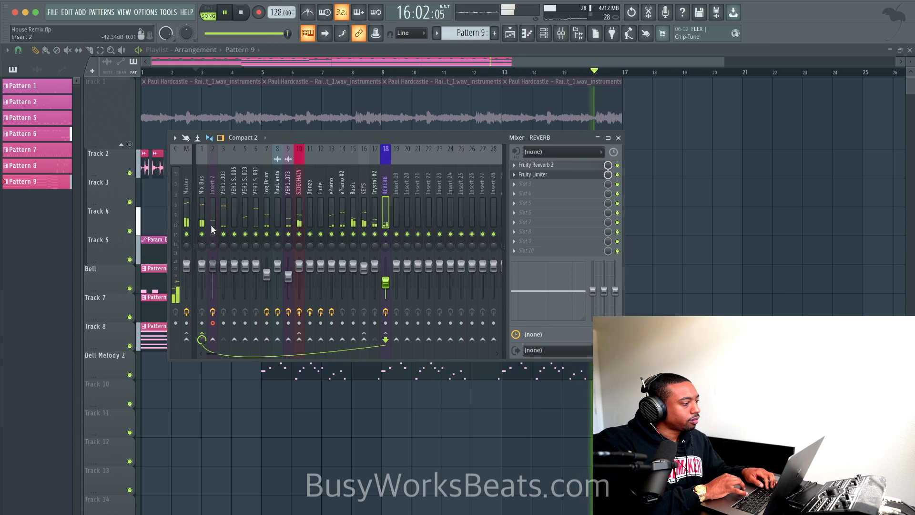
right_click(315, 402)
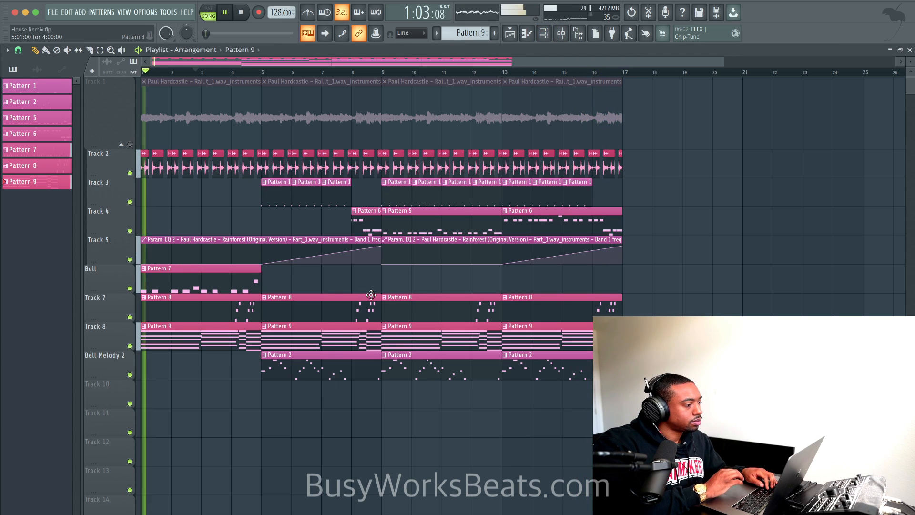
click(560, 33)
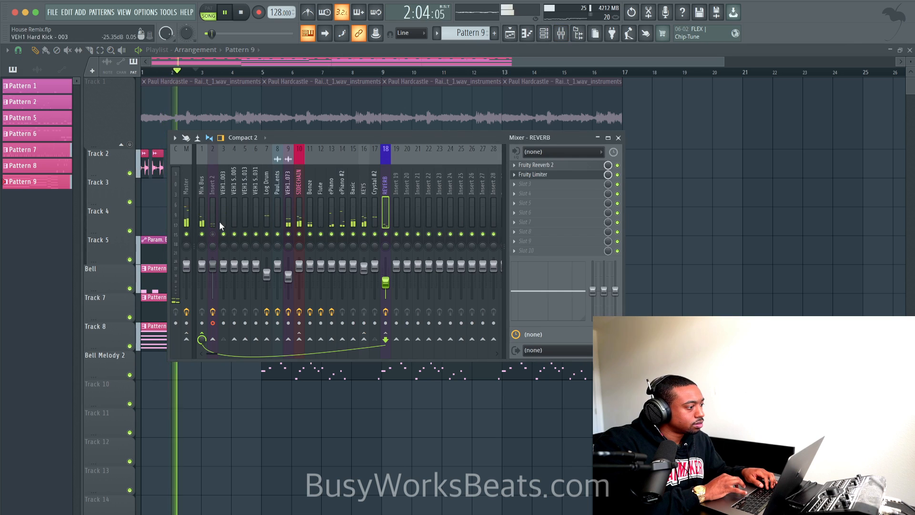
right_click(653, 239)
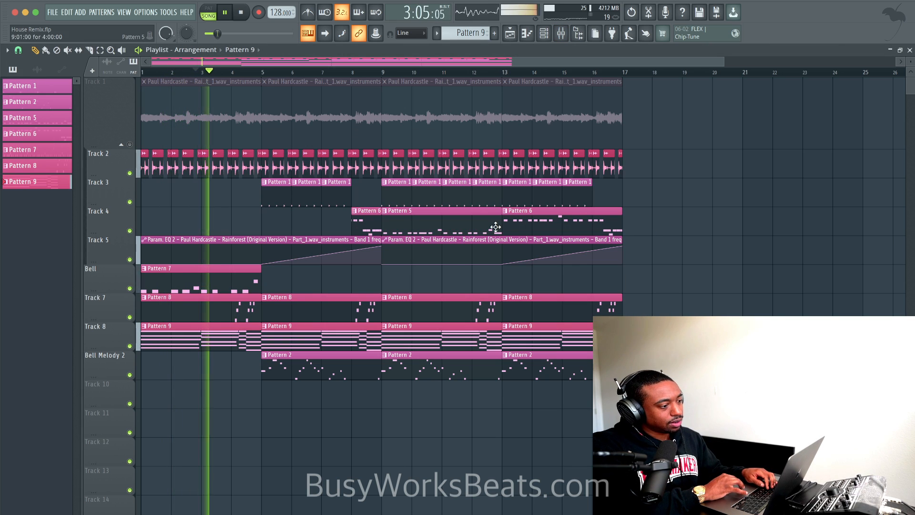
drag(615, 222, 371, 221)
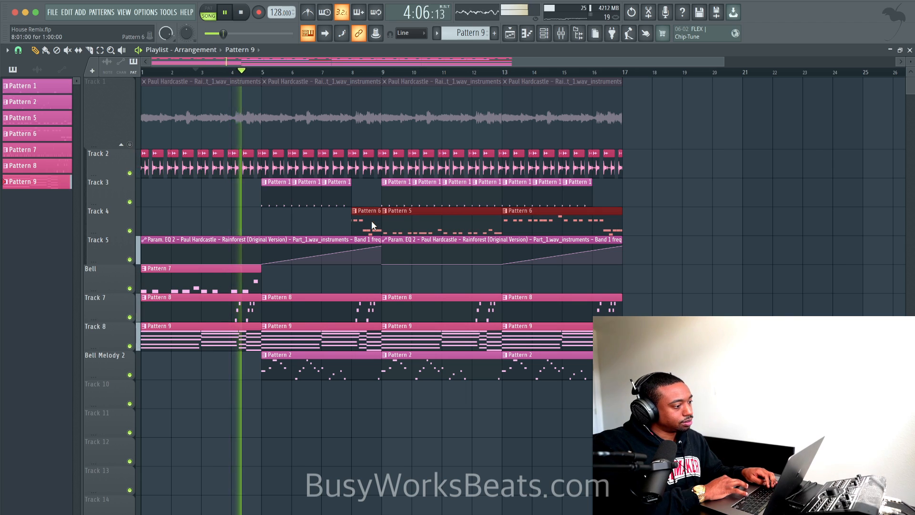
click(714, 210)
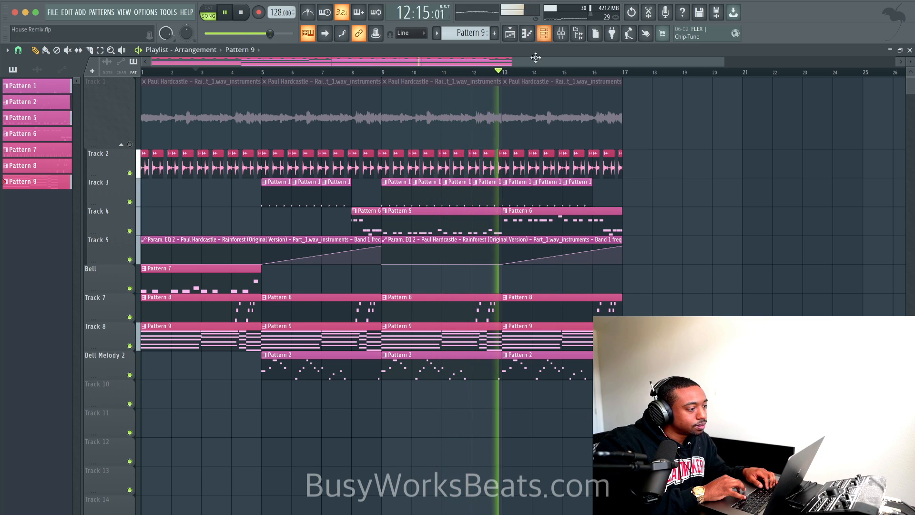
Save the project and expand the VEH1 Soft Kicks folder in the sample browser beside the channel rack.
key(F9)
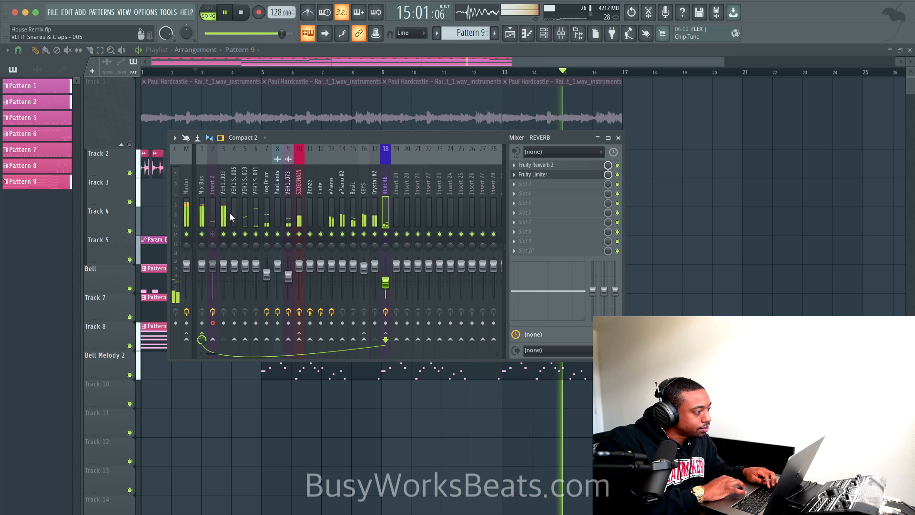
key(ctrl+s)
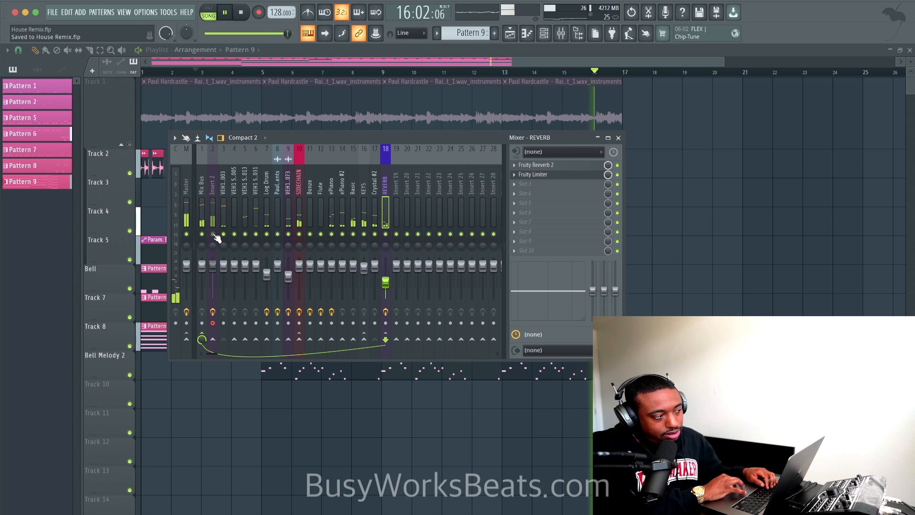
key(alt+F8)
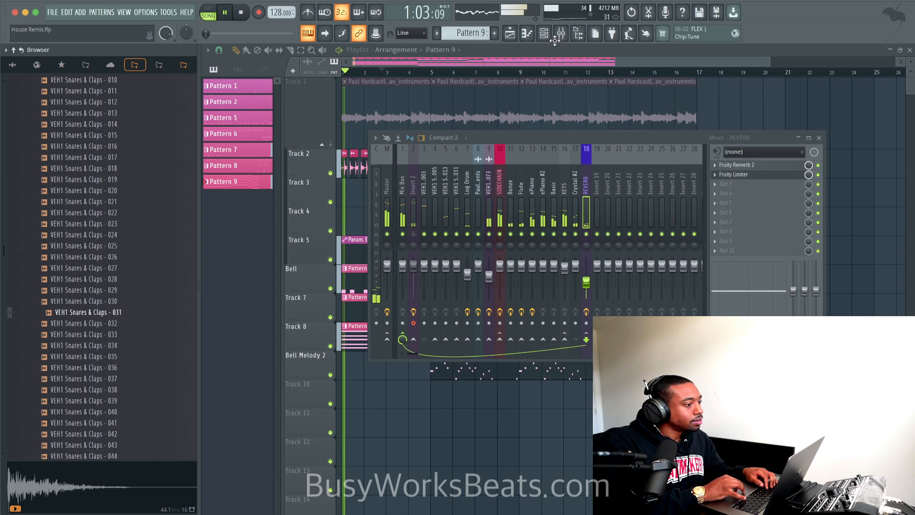
key(F6)
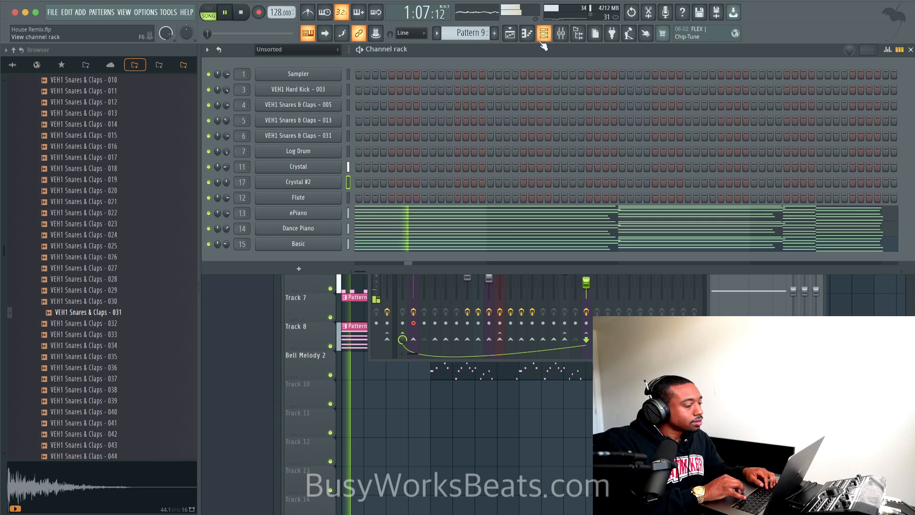
click(291, 89)
scroll(122, 195, up, 8)
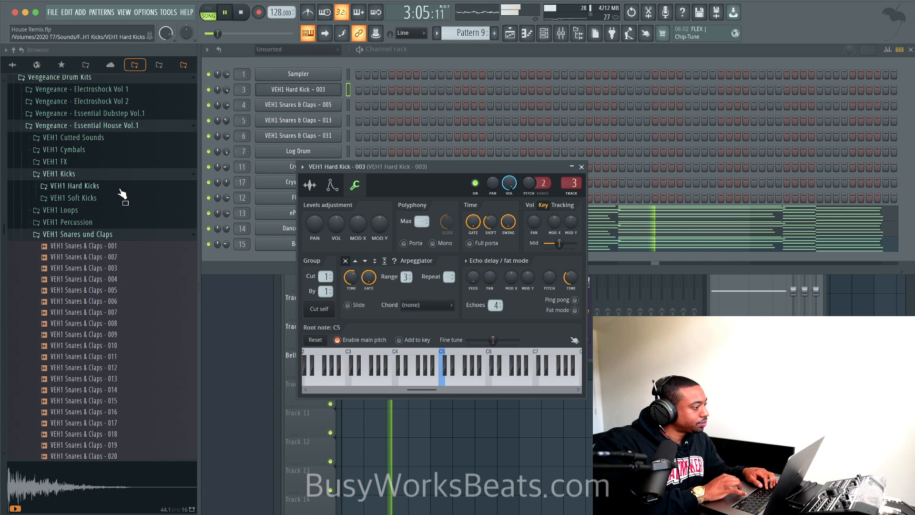
click(117, 204)
Audition several VEH1 Soft Kick samples and load VEH1 Soft Kick - 003 into the VEH1 Hard Kick - 003 channel.
click(97, 236)
click(98, 225)
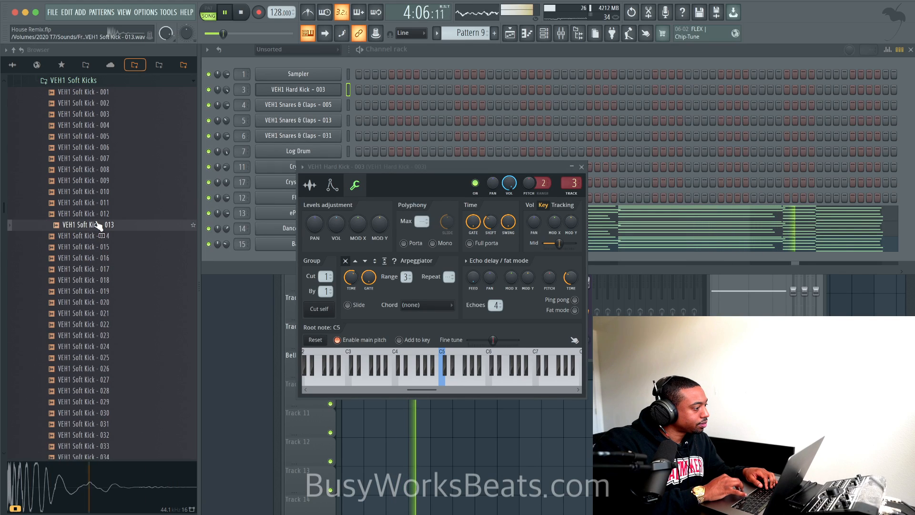
click(100, 214)
click(101, 192)
click(102, 159)
click(104, 114)
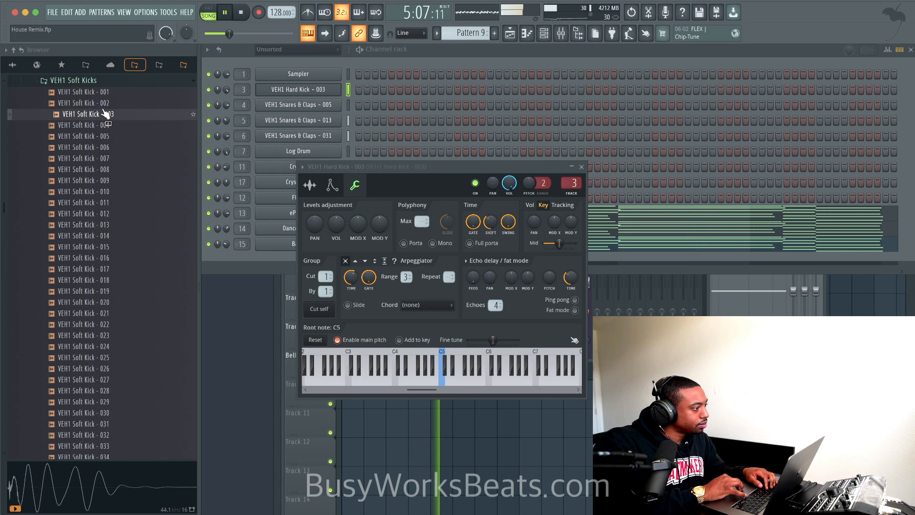
drag(105, 123, 295, 95)
Audition more soft kicks and replace the kick channel's sample with VEH1 Soft Kick - 067.
click(117, 126)
click(114, 137)
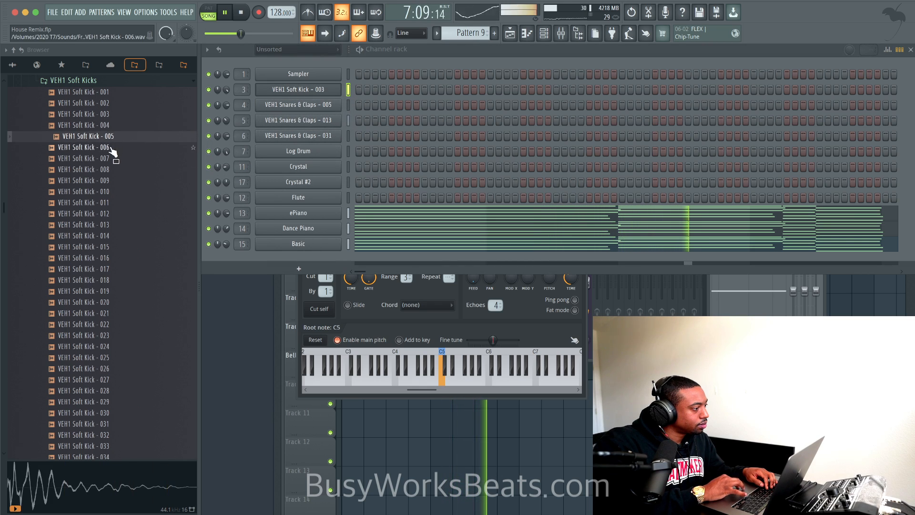
click(111, 148)
scroll(112, 151, down, 10)
scroll(108, 214, down, 2)
click(106, 268)
drag(106, 269, 288, 92)
Set the quick fade out of the VEH1 Soft Kick - 067 sample to 62%.
click(289, 92)
click(307, 186)
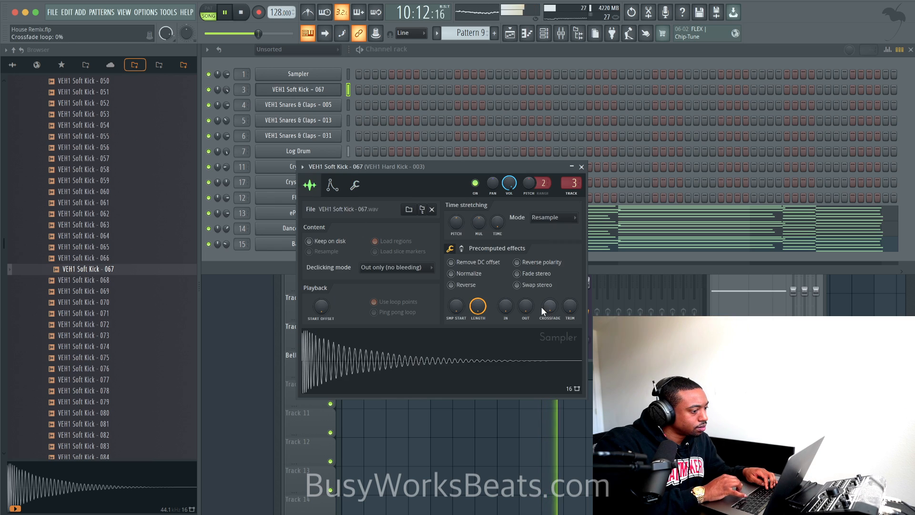
drag(524, 309, 533, 305)
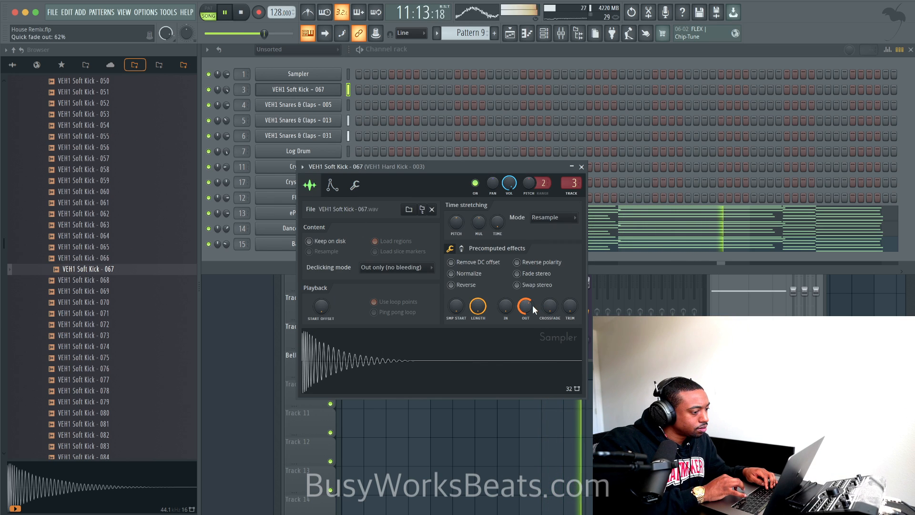
click(581, 167)
Replace the kick channel's sample with VEH1 Soft Kick - 069 and play the arrangement from bar 5.
click(688, 313)
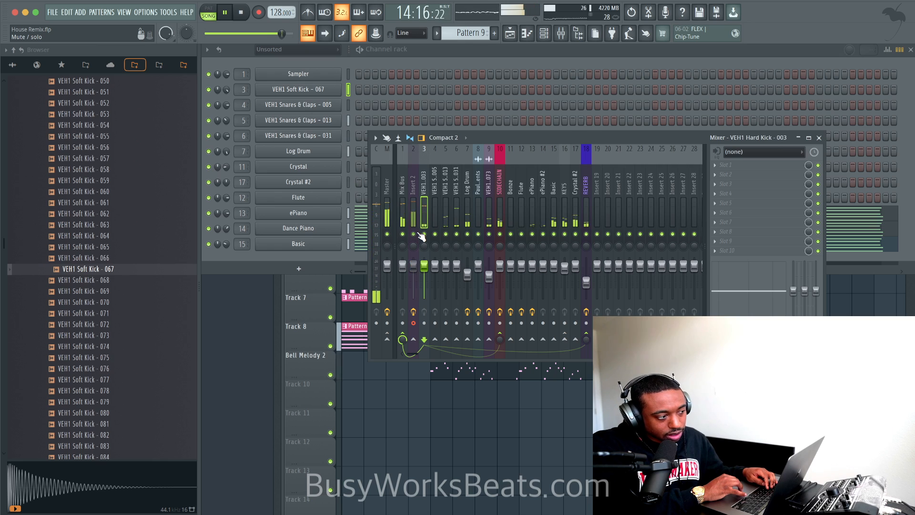
click(446, 436)
click(544, 34)
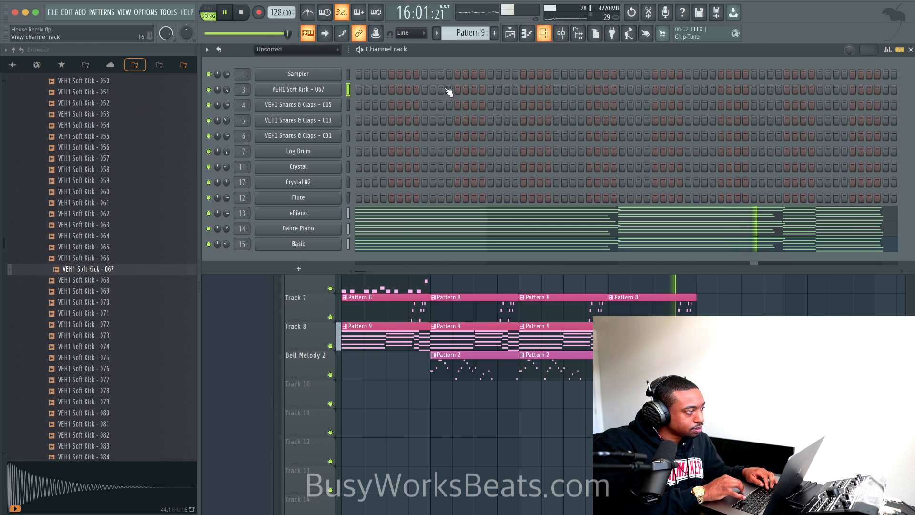
click(128, 280)
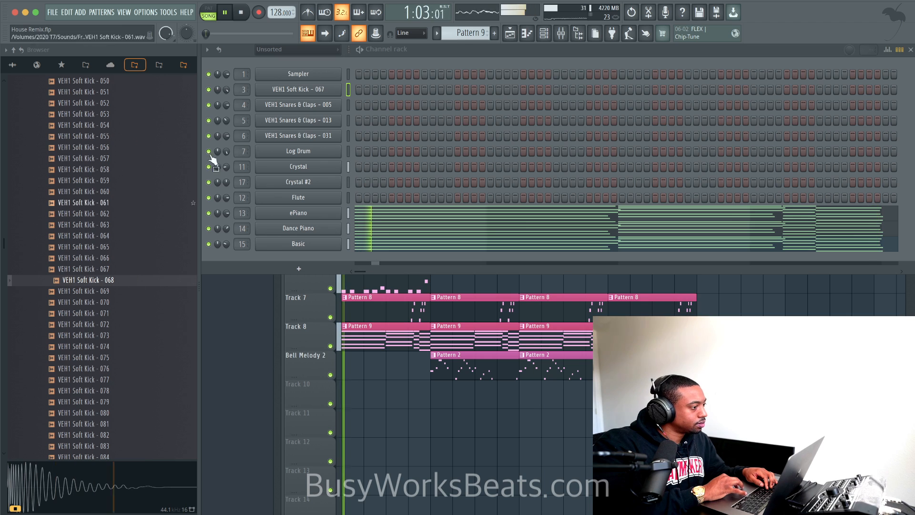
drag(127, 290, 296, 90)
click(469, 421)
click(432, 73)
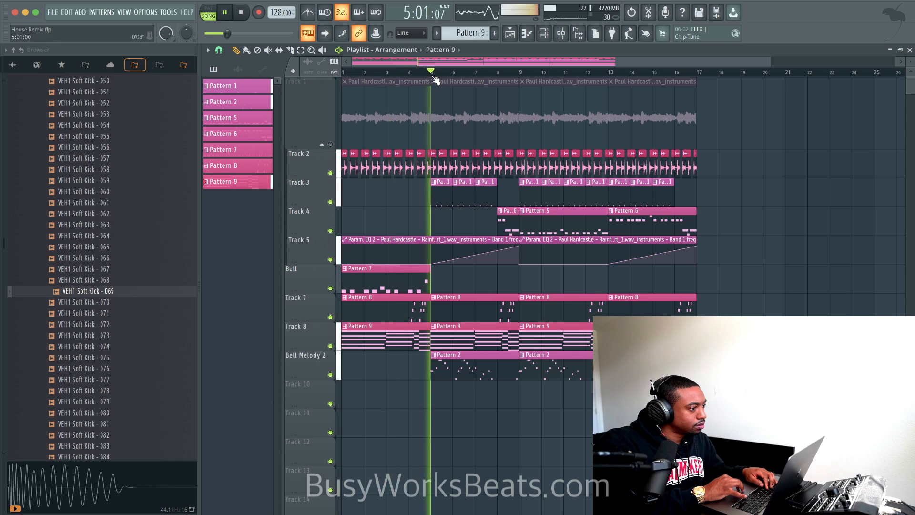
Set the kick channel's quick fade out to 41% and close its settings.
click(544, 36)
click(334, 90)
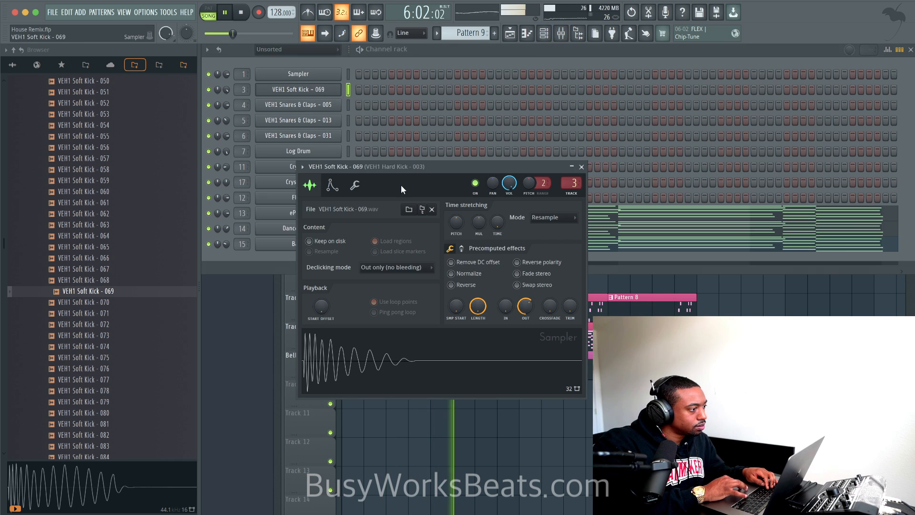
drag(521, 307, 521, 307)
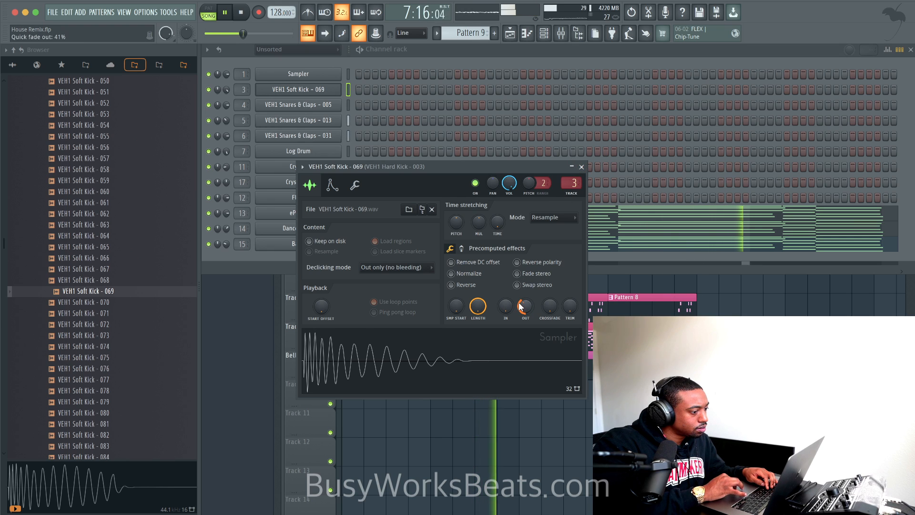
click(581, 166)
Load VEH1 Soft Kick - 070 into the kick channel and delete the unused Sampler channel.
click(140, 305)
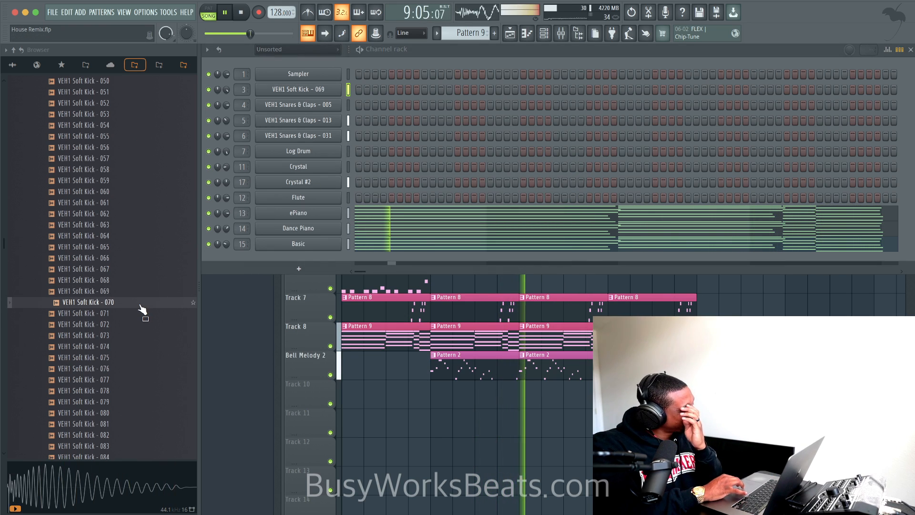
drag(140, 305, 305, 67)
right_click(305, 67)
key(d)
key(Return)
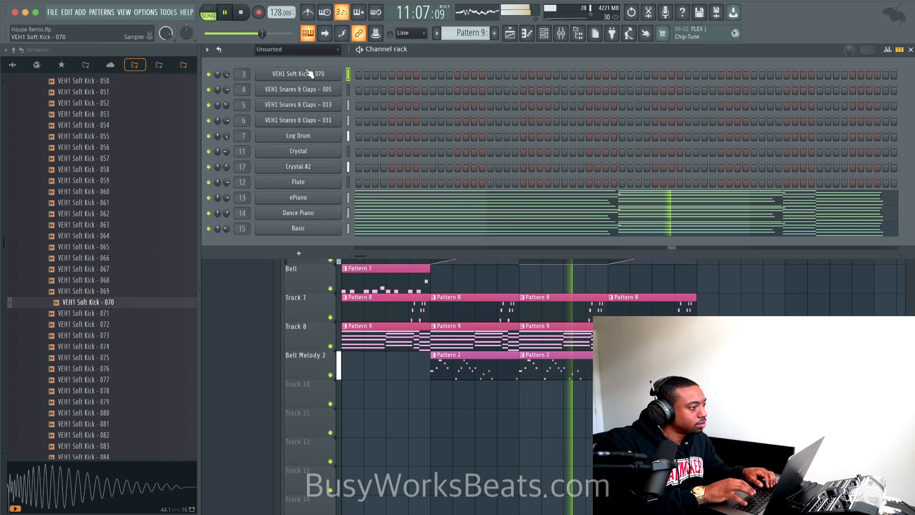
Save the project and replay the arrangement from bar 5 with the mixer open.
key(F6)
key(super+s)
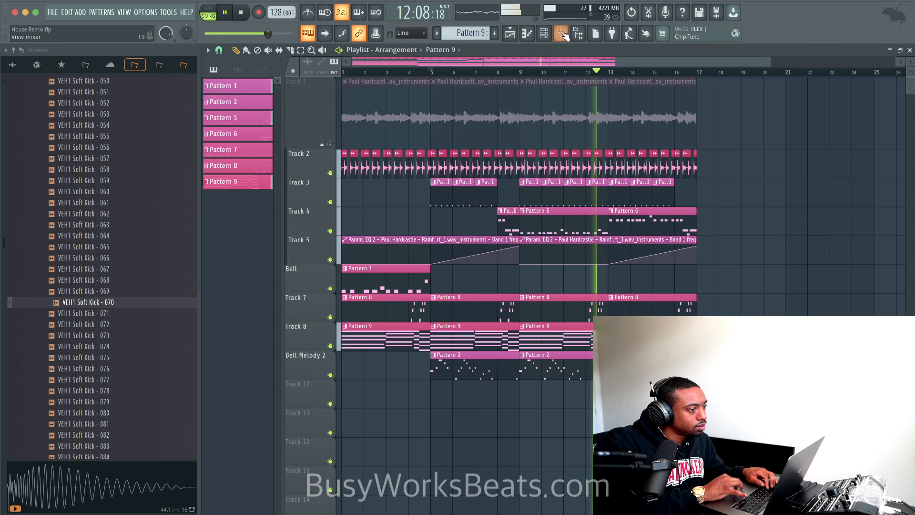
key(F9)
key(space)
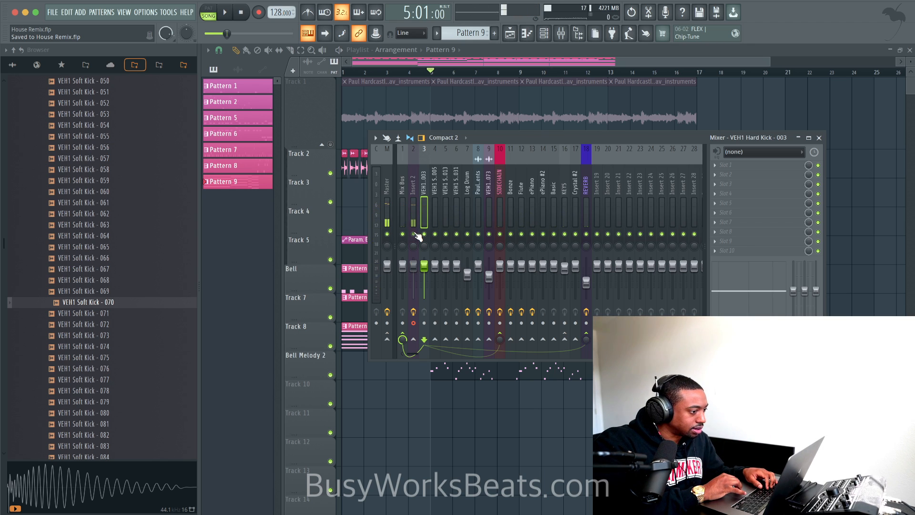
key(space)
click(523, 395)
click(561, 33)
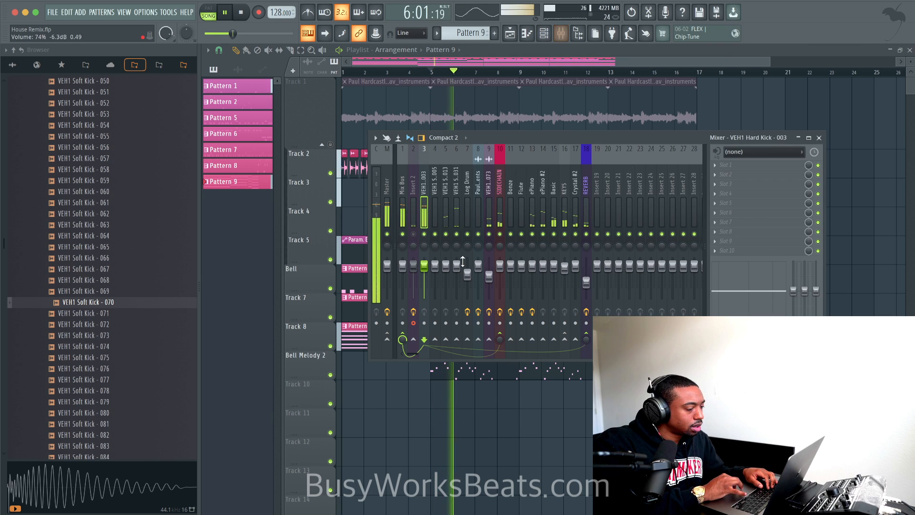
Stop playback and load Maximus into the first effect slot of the Mix Bus track.
key(space)
click(406, 222)
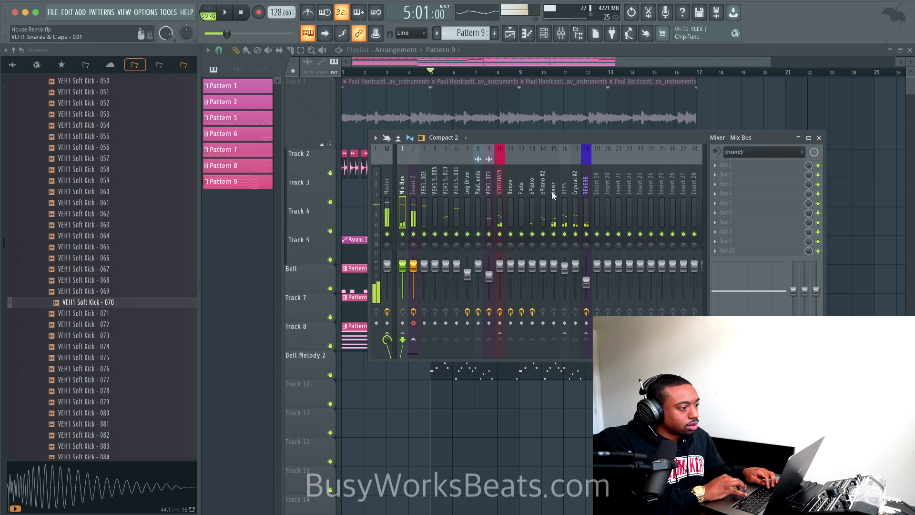
click(751, 167)
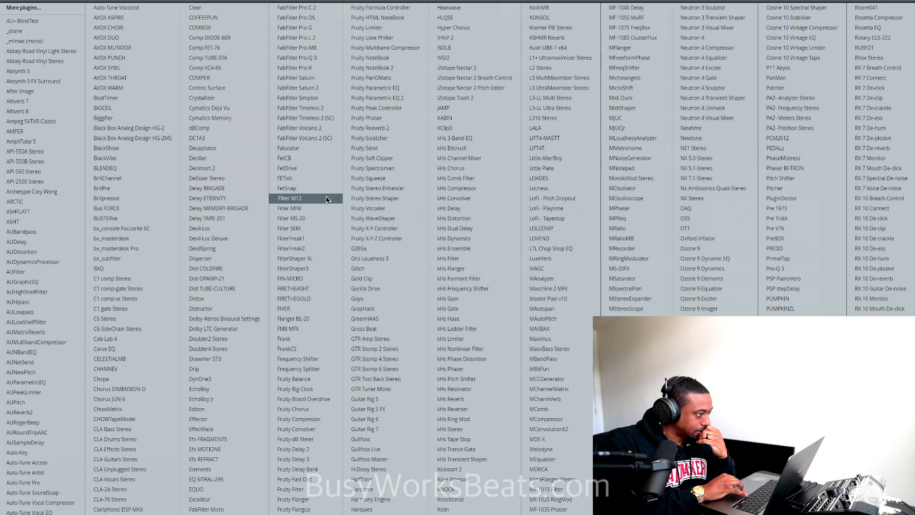
scroll(328, 196, right, 5)
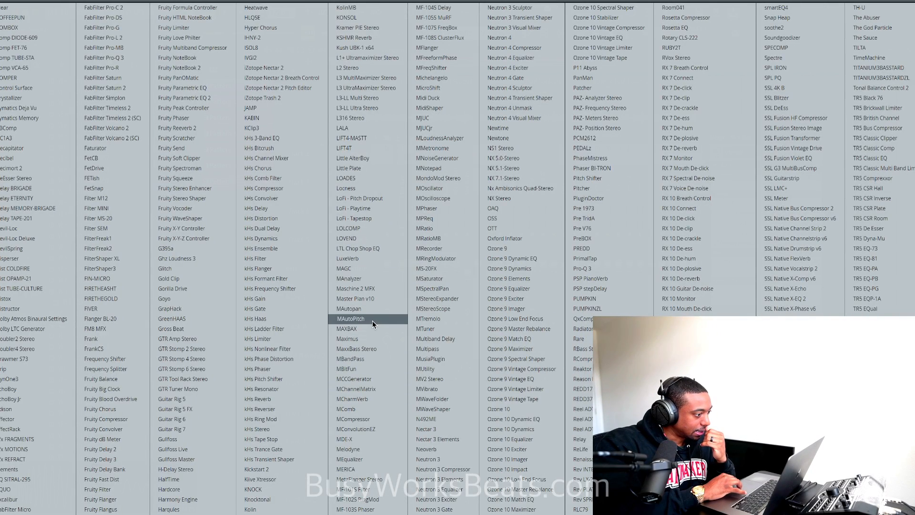
click(371, 339)
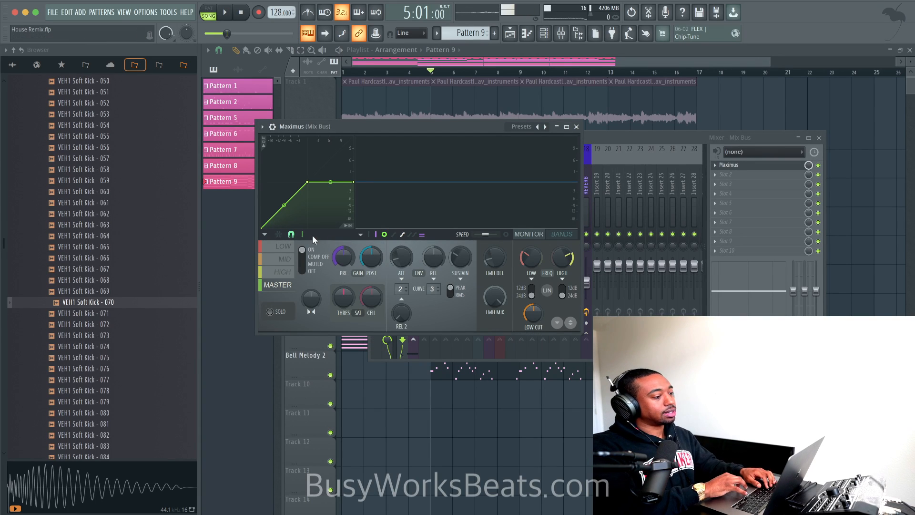
During playback, solo Maximus's low band, set its stereo separation to 55% merged, and audition the mid and high bands.
key(space)
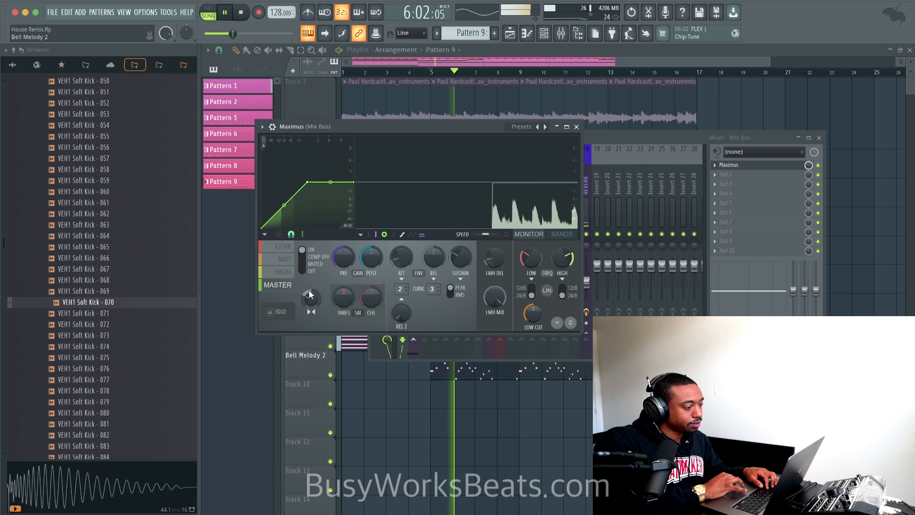
click(283, 246)
click(271, 312)
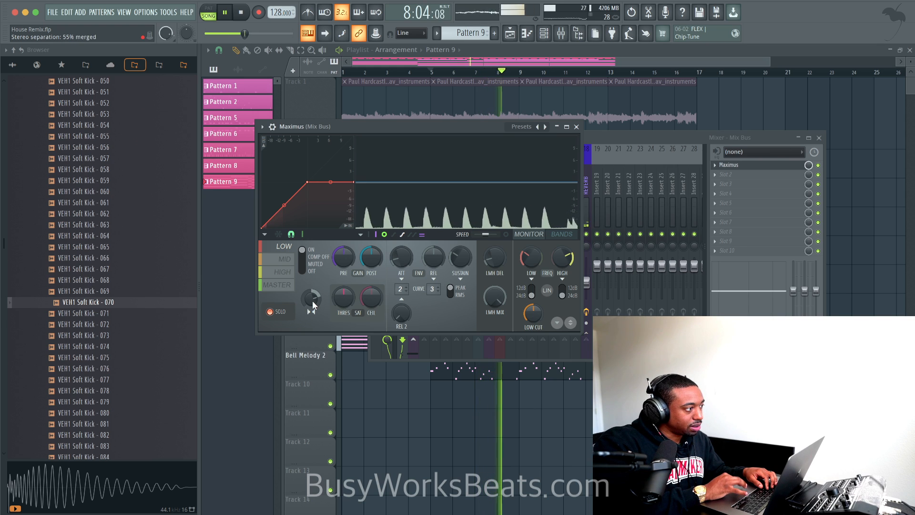
click(286, 259)
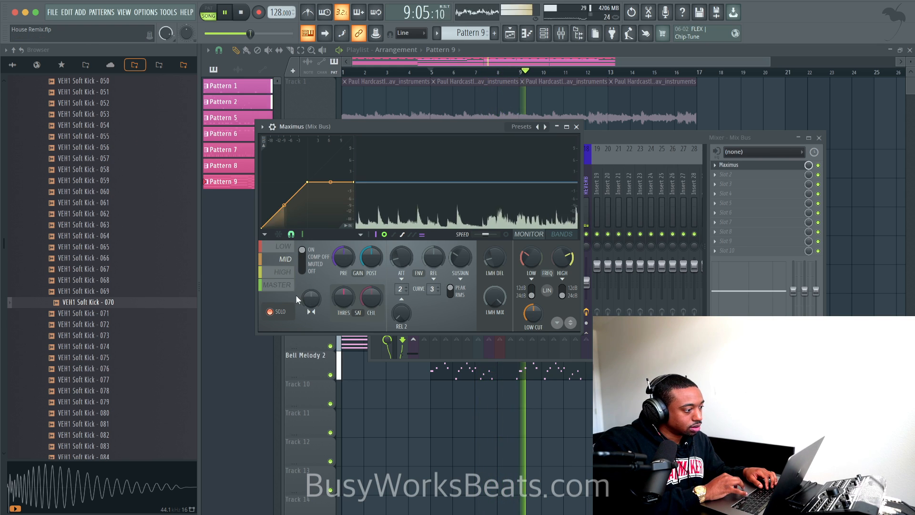
click(283, 272)
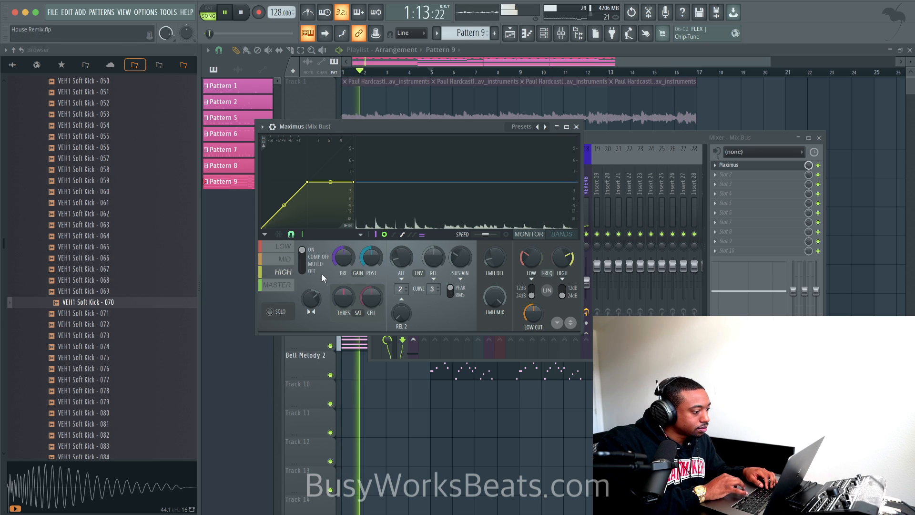
Try the Maximus master band's soft saturation threshold at 100% in modes B and A, replaying from bar 5.
click(294, 288)
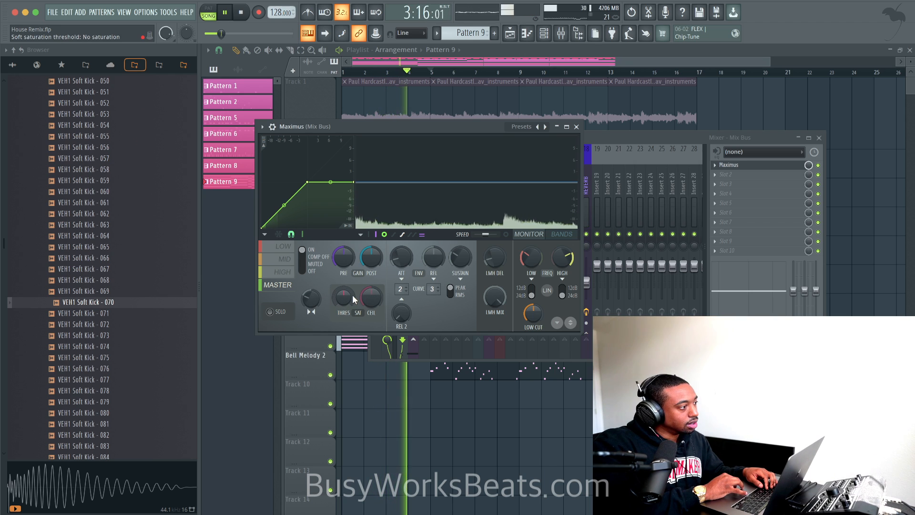
drag(352, 300, 353, 272)
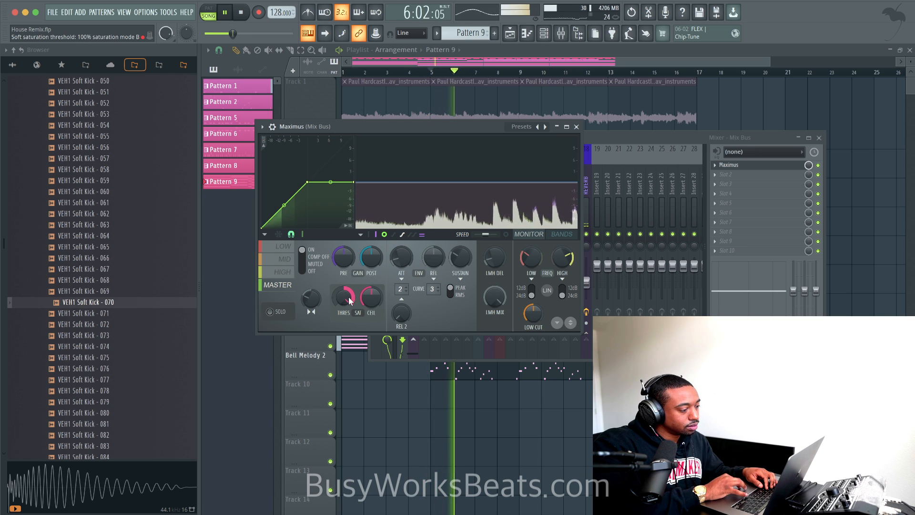
key(space)
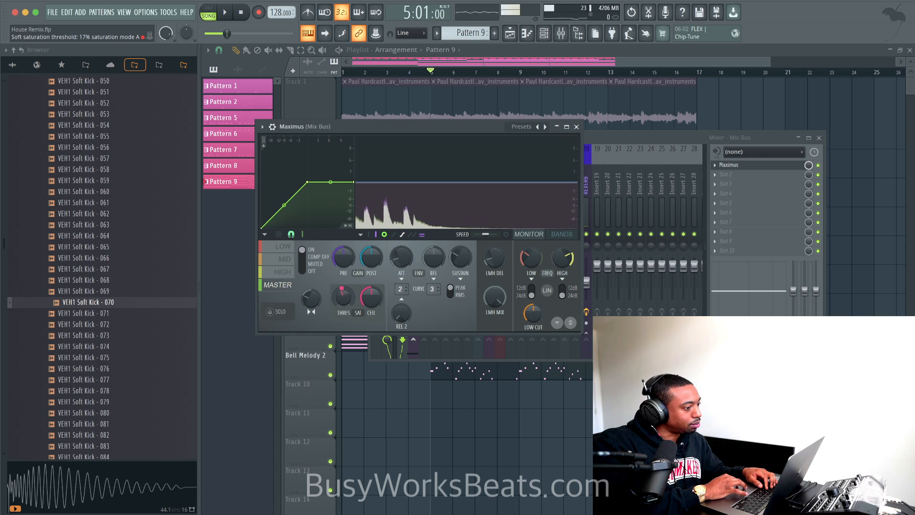
drag(346, 300, 345, 328)
key(space)
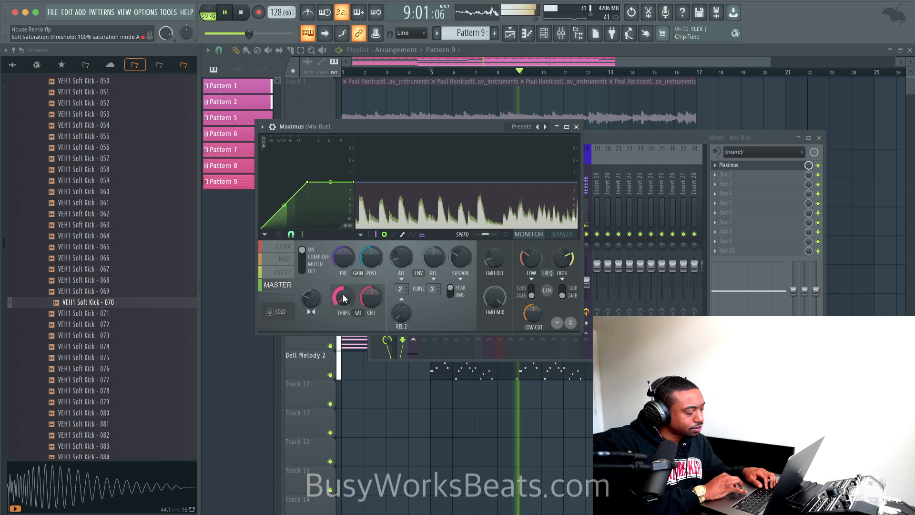
Balance the master band's soft saturation ceiling and threshold by ear, trying a ceiling of -13.3 dB and both saturation modes.
drag(343, 298, 371, 296)
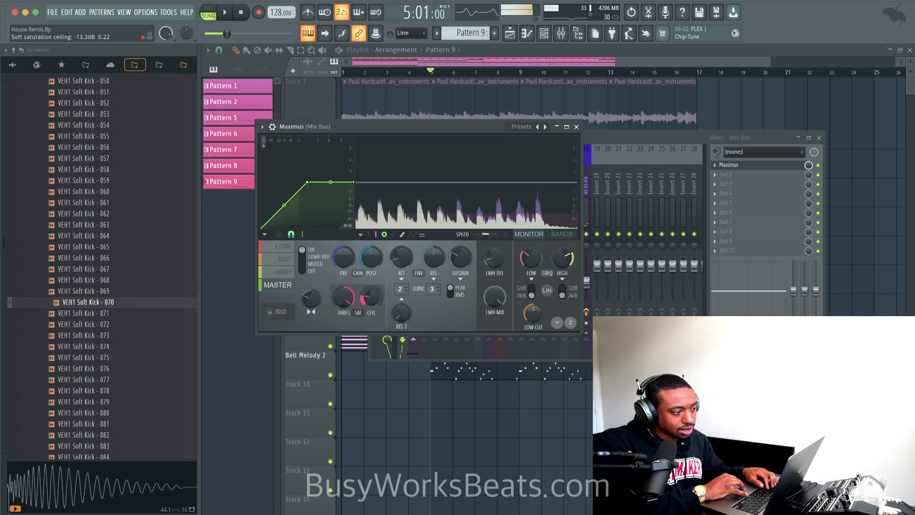
key(space)
mouse_move(343, 297)
mouse_down()
mouse_move(343, 312)
mouse_move(343, 303)
mouse_up()
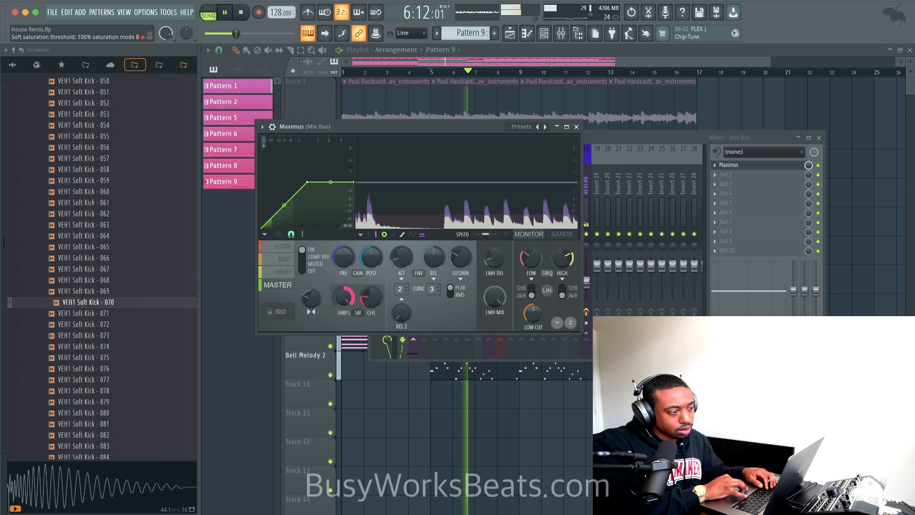
key(space)
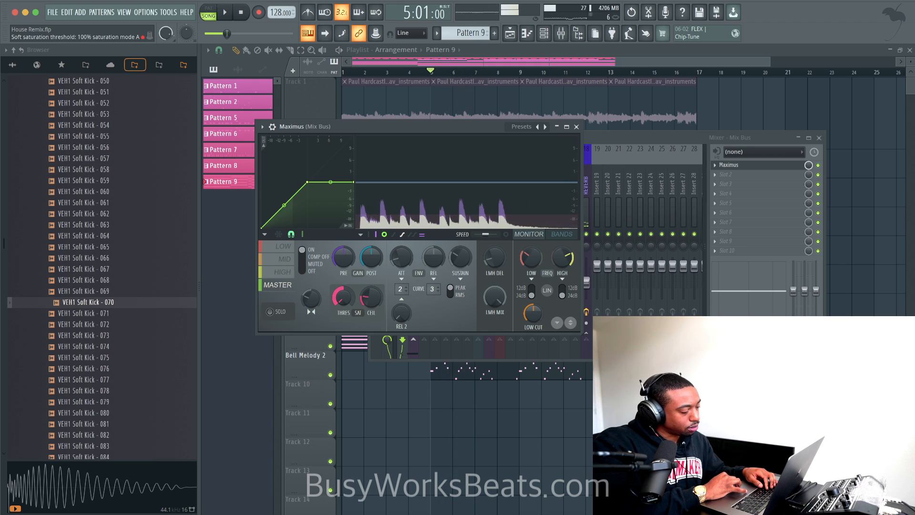
key(space)
drag(343, 297, 375, 299)
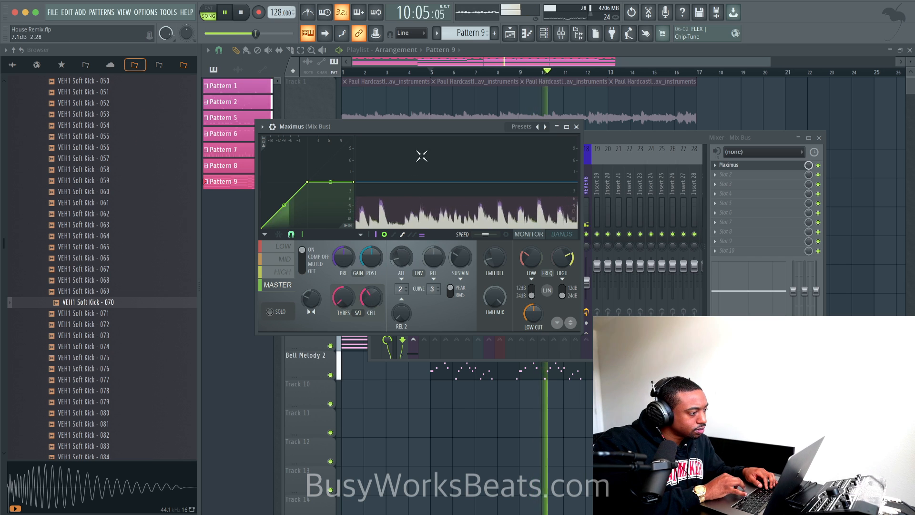
Close Maximus and load Fruity Compressor into the second effect slot of the Mix Bus.
click(576, 126)
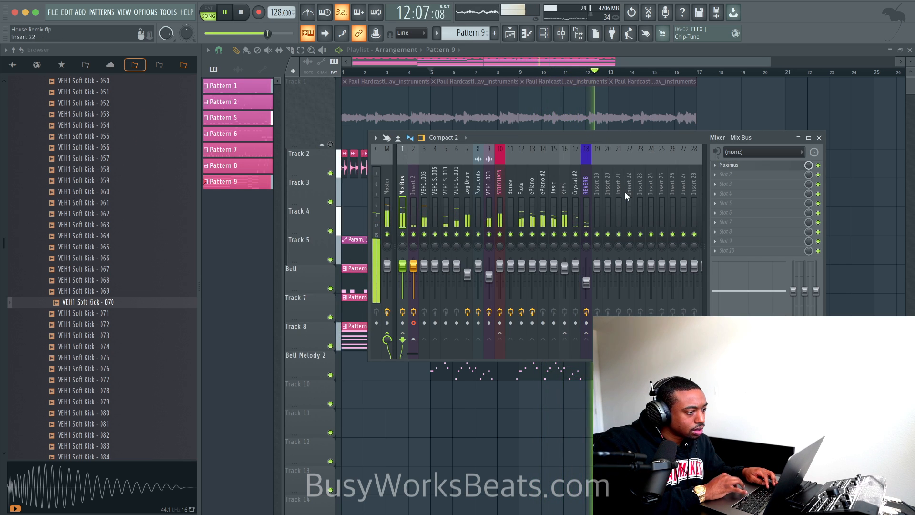
click(727, 174)
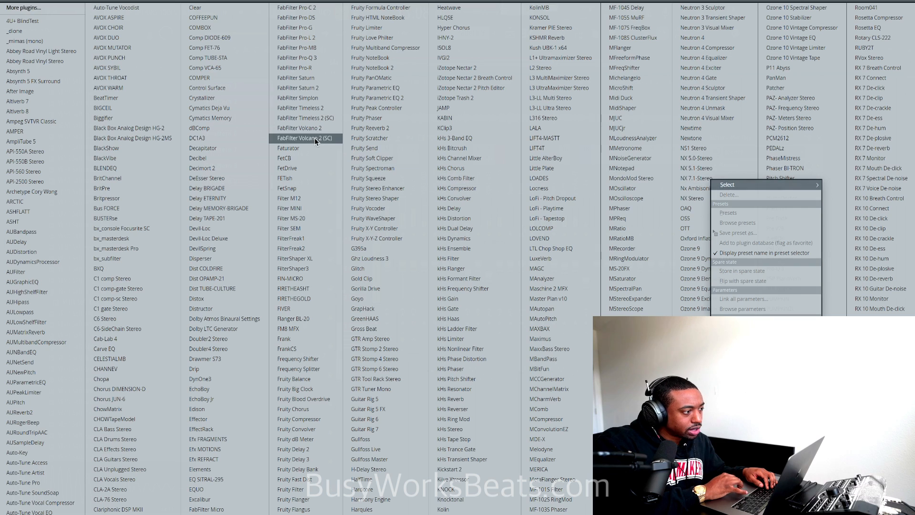
click(327, 417)
Set the Crystal #2 channel's fine time shift to 0:04, checking it in playback from bar 5, and close its settings.
click(543, 34)
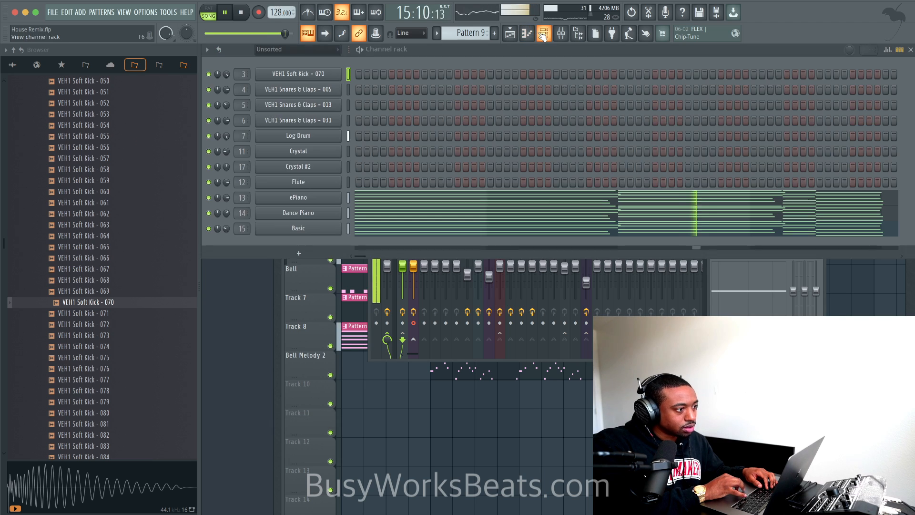
click(310, 167)
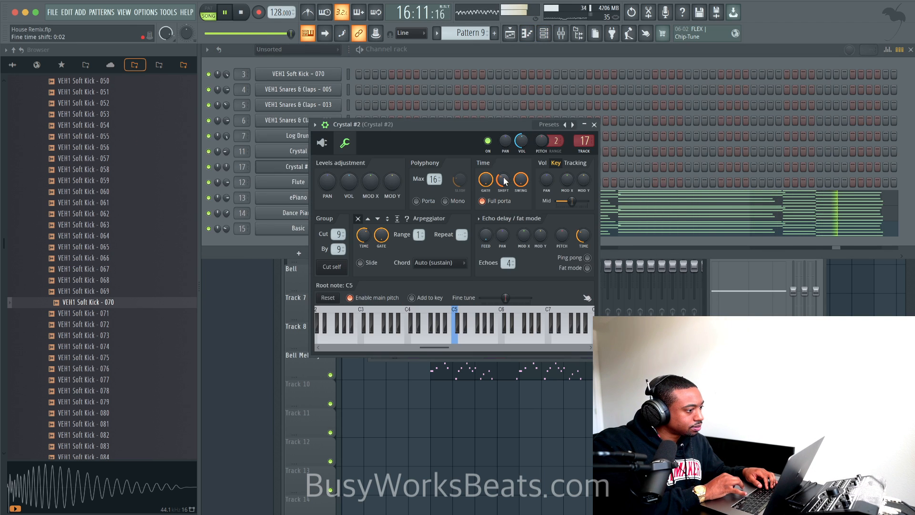
right_click(482, 435)
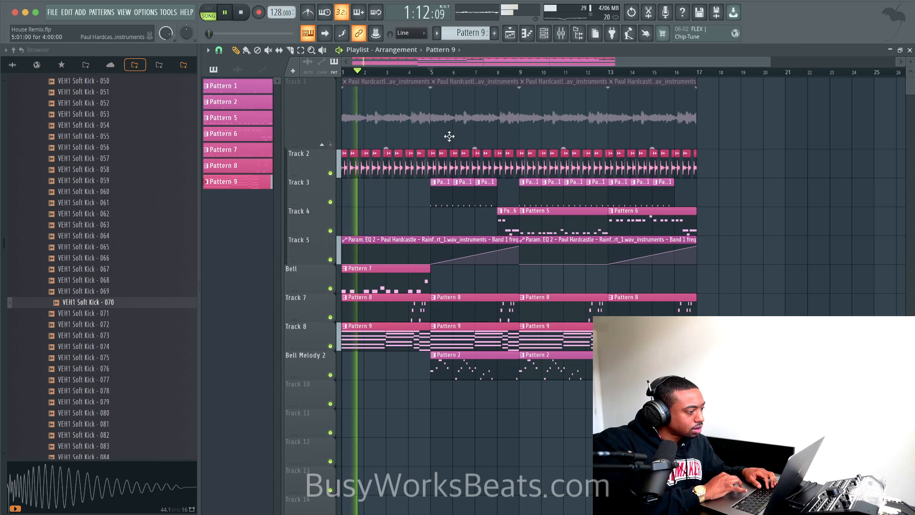
click(431, 73)
click(544, 38)
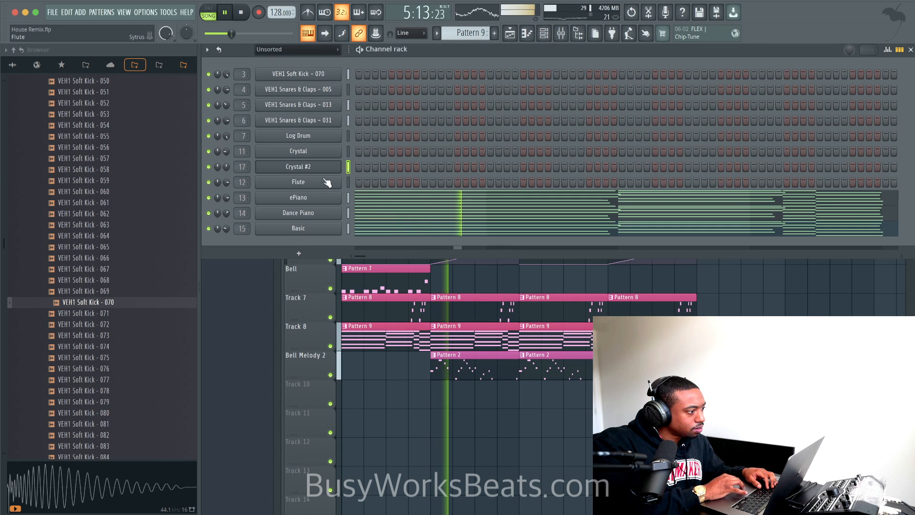
click(296, 166)
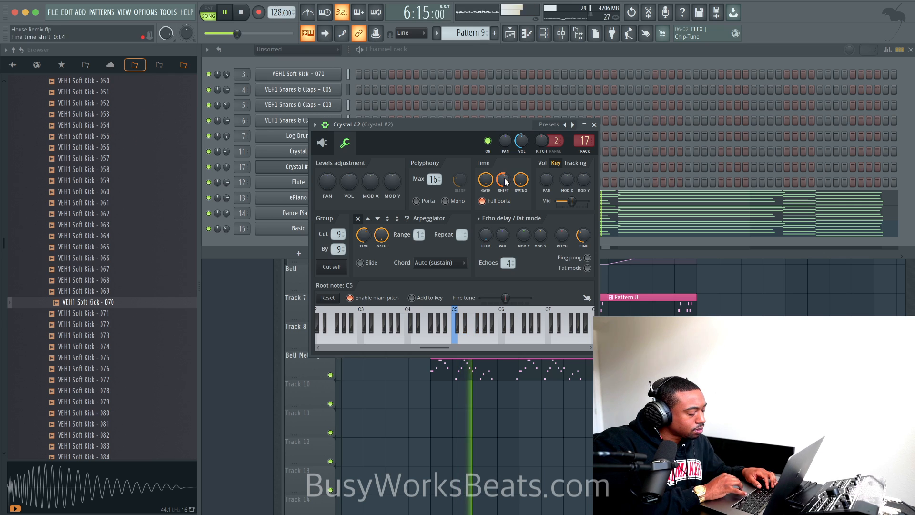
click(594, 124)
Set the Mix Bus compressor to -9.9 dB threshold, 2.3:1 ratio, 53.4 ms attack, 119 ms release and 3.4 dB gain.
click(561, 34)
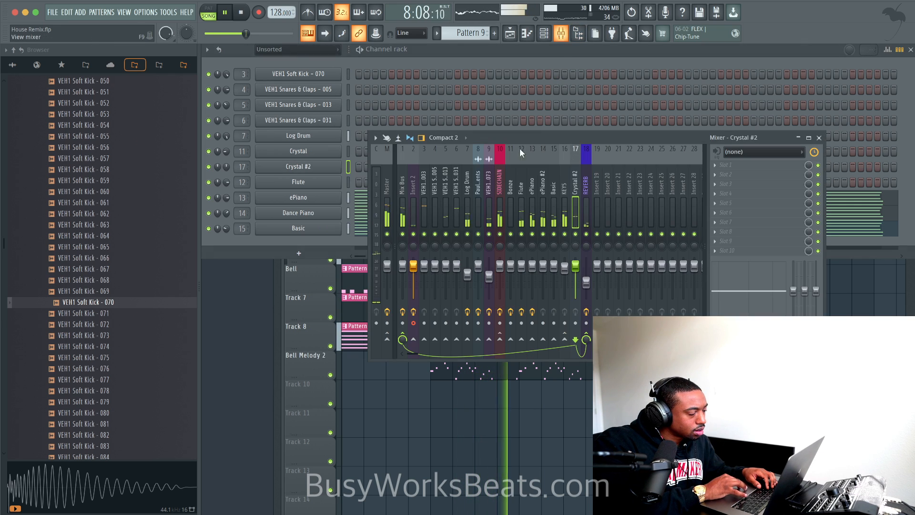
click(409, 196)
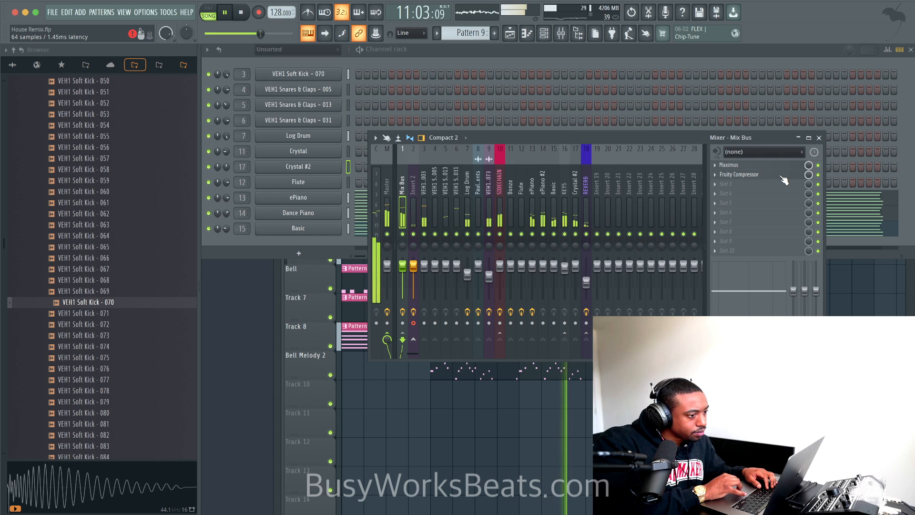
click(762, 174)
key(space)
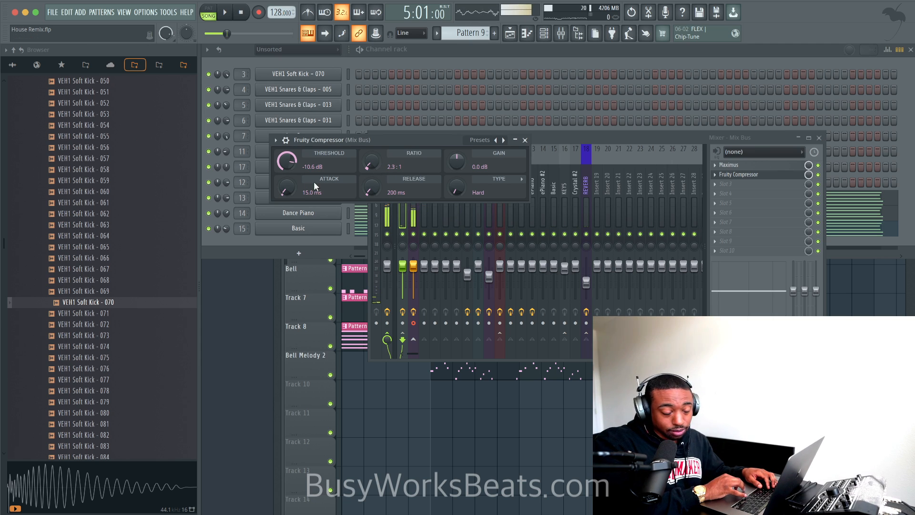
key(space)
drag(286, 161, 286, 183)
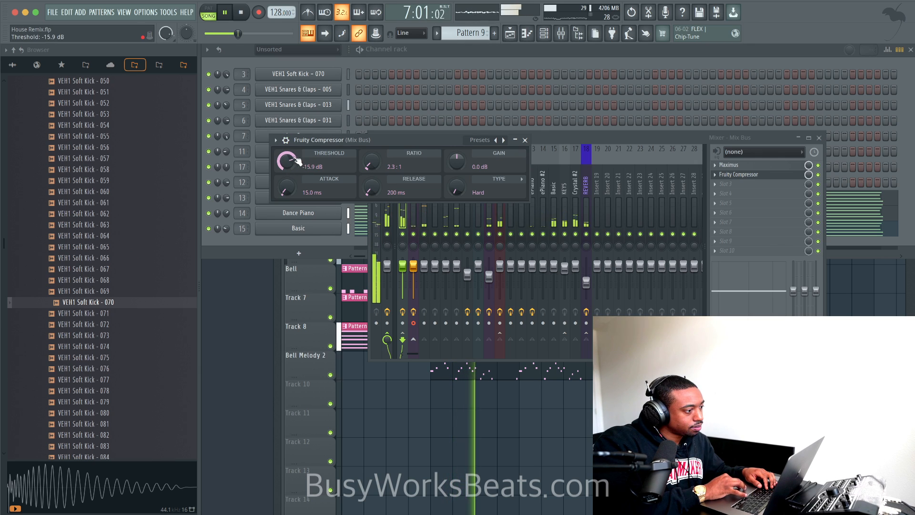
drag(372, 188, 372, 191)
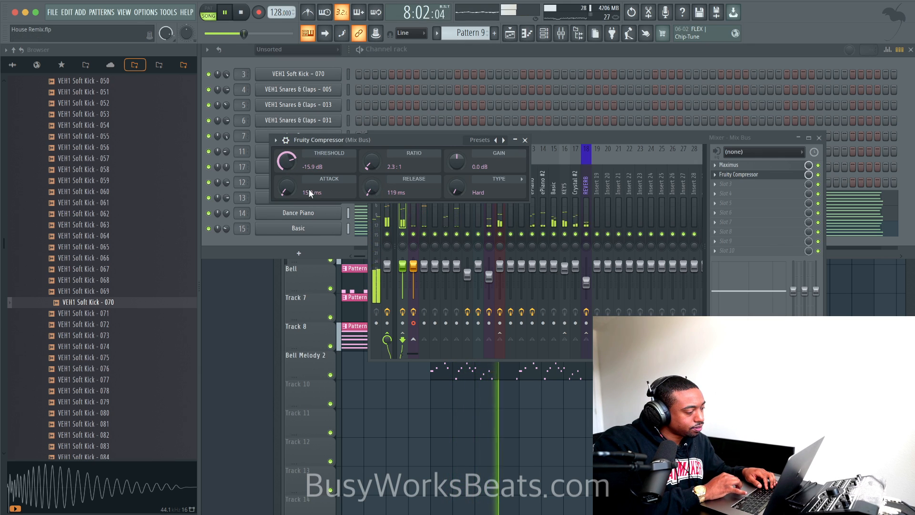
drag(286, 187, 285, 160)
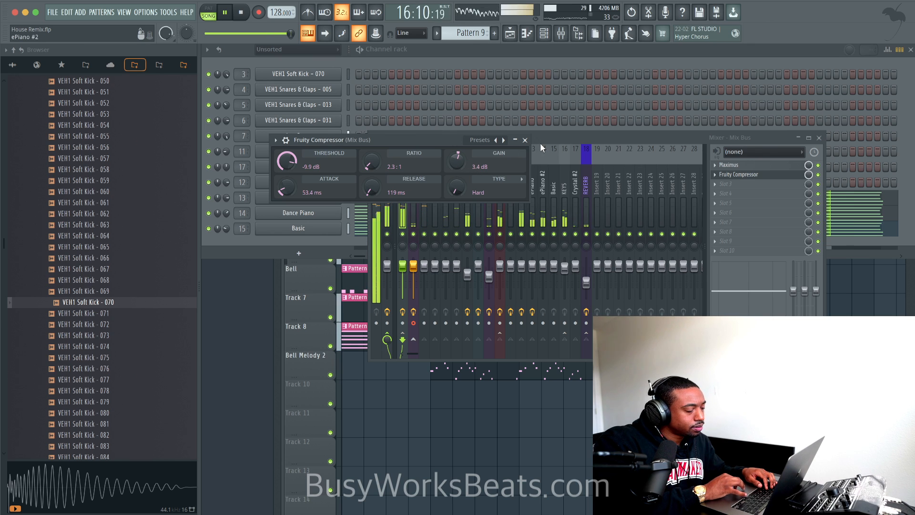
click(525, 140)
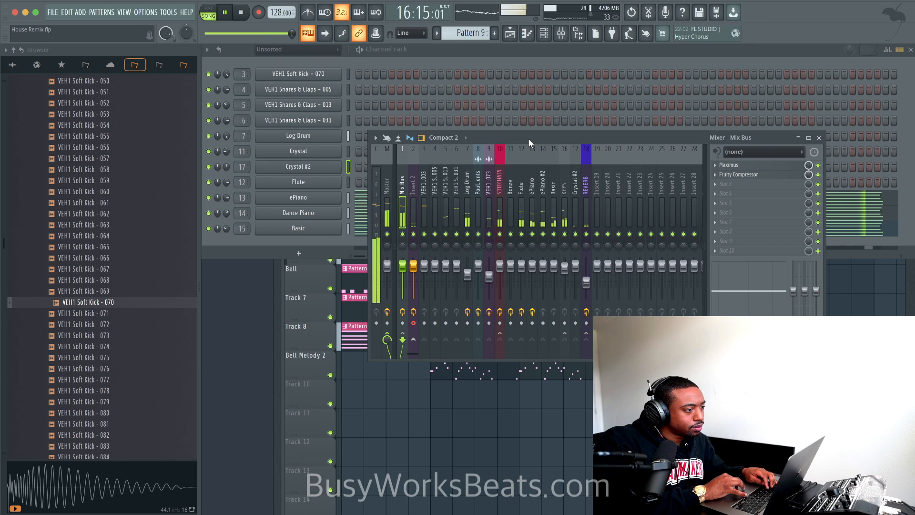
Load Fruity Parametric EQ 2 into the third effect slot of the Mix Bus and close its window.
click(736, 186)
mouse_move(729, 194)
click(403, 99)
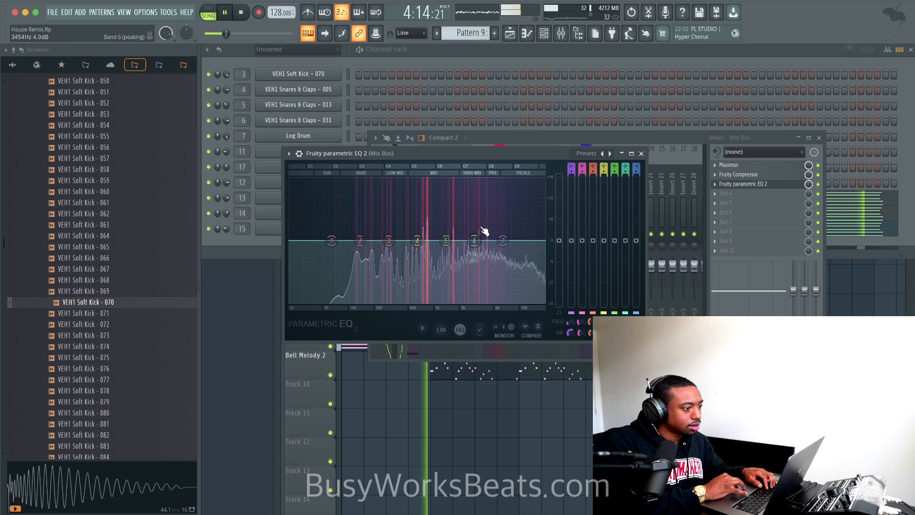
click(642, 154)
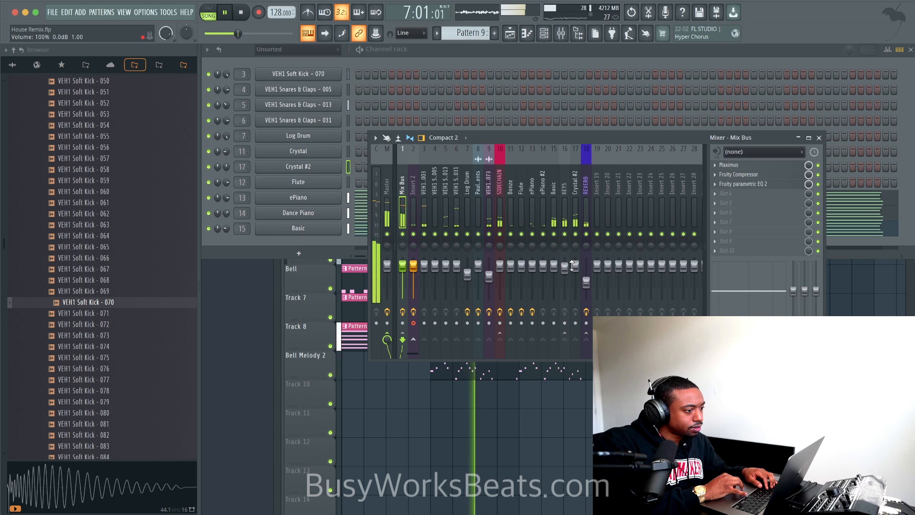
Lower the Crystal #2 mixer track's volume to 80% and return to the playlist arrangement.
click(573, 265)
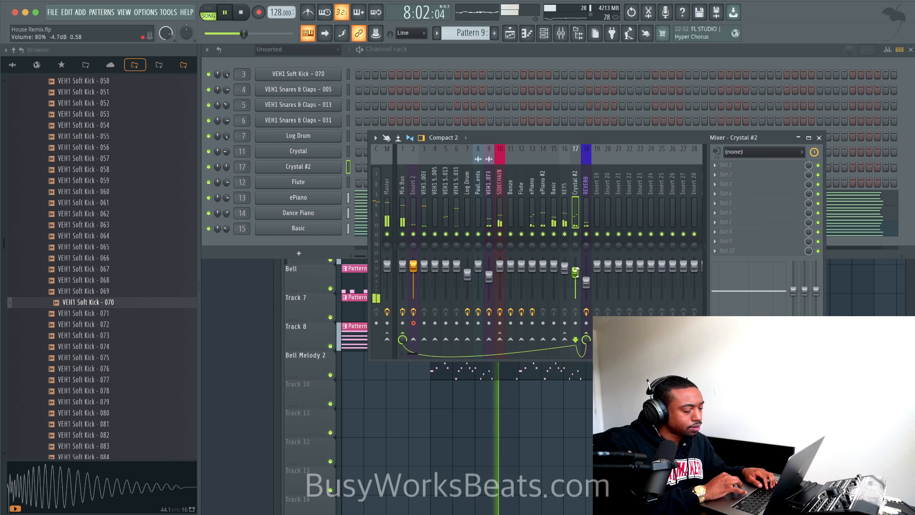
click(819, 138)
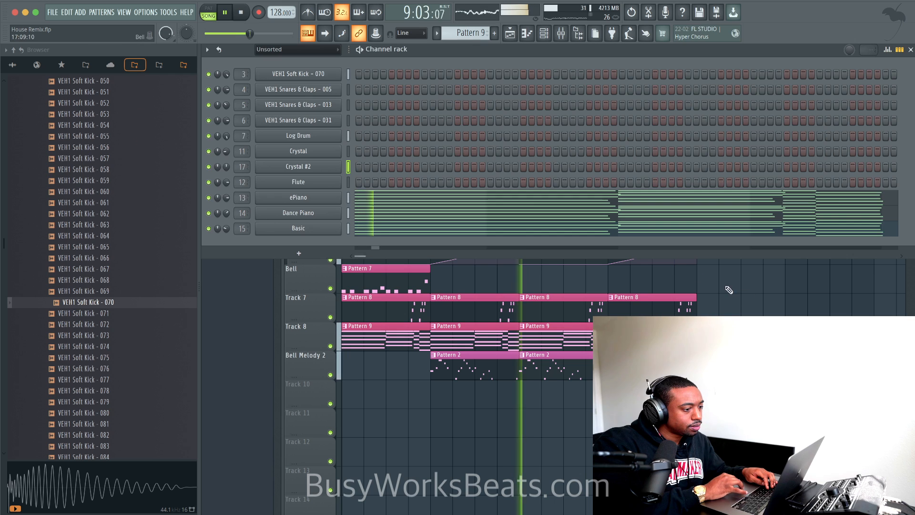
key(F6)
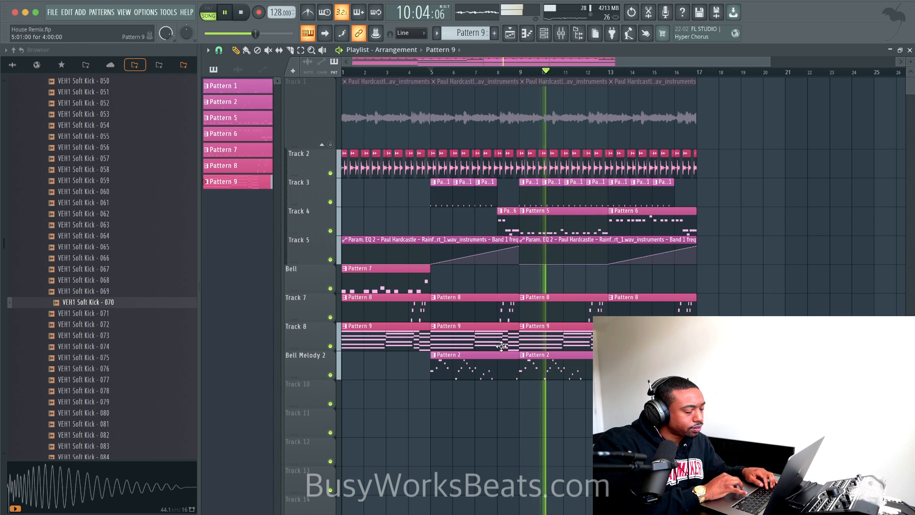
Layer every note of the Crystal #2 melody in Pattern 2 with a copy one octave higher, check it in playback and return to the playlist.
double_click(500, 367)
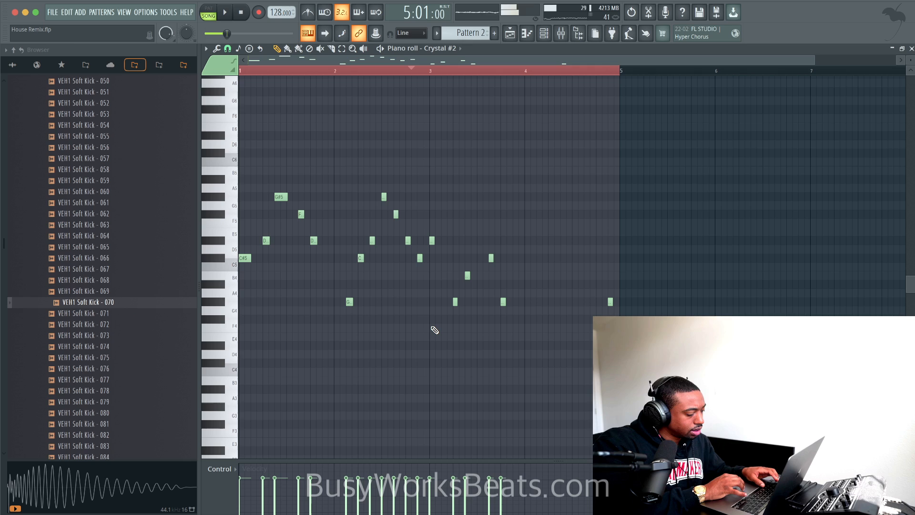
key(ctrl+a)
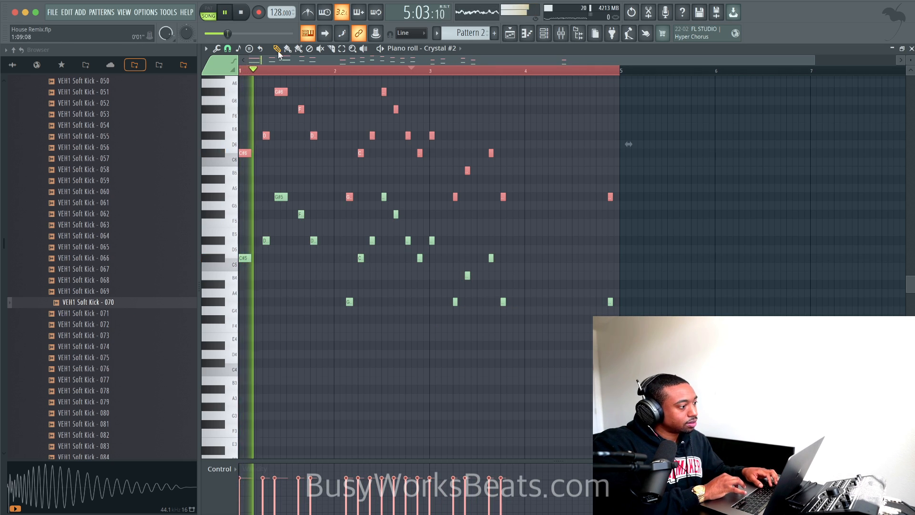
scroll(309, 158, up, 3)
scroll(303, 157, up, 2)
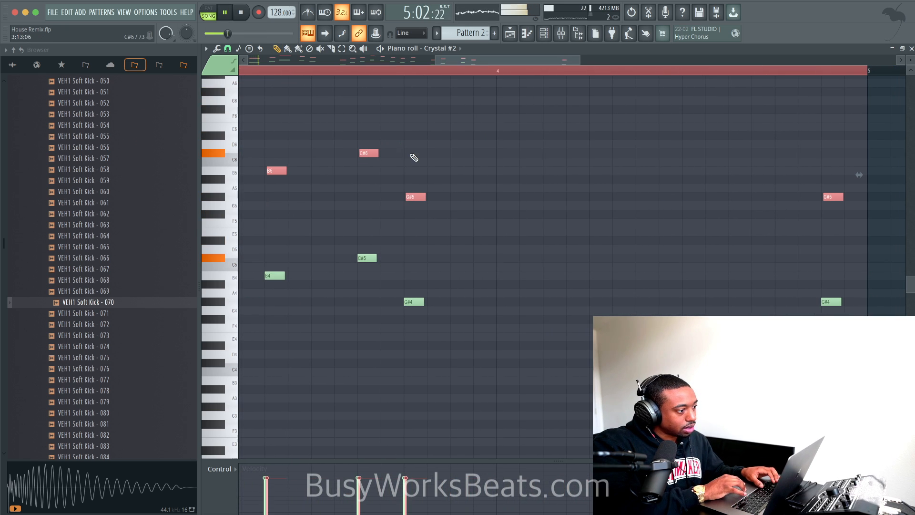
scroll(414, 158, down, 5)
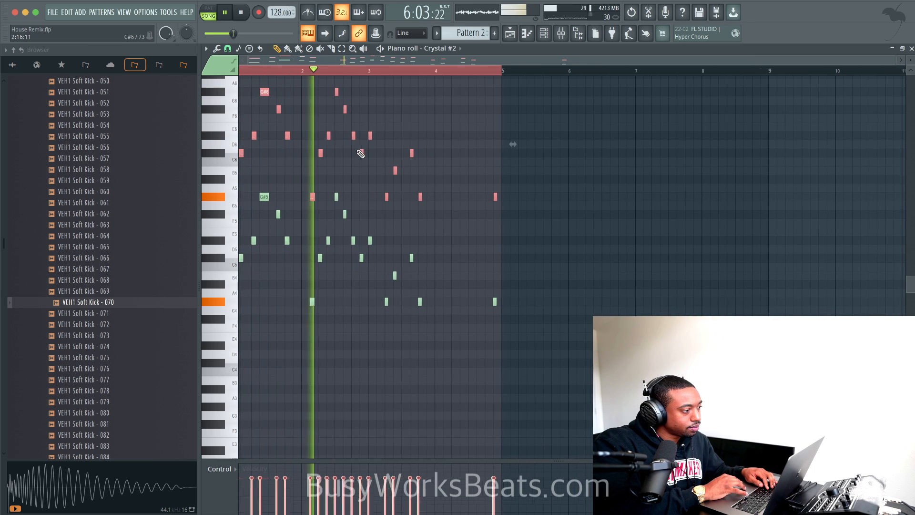
scroll(386, 152, up, 3)
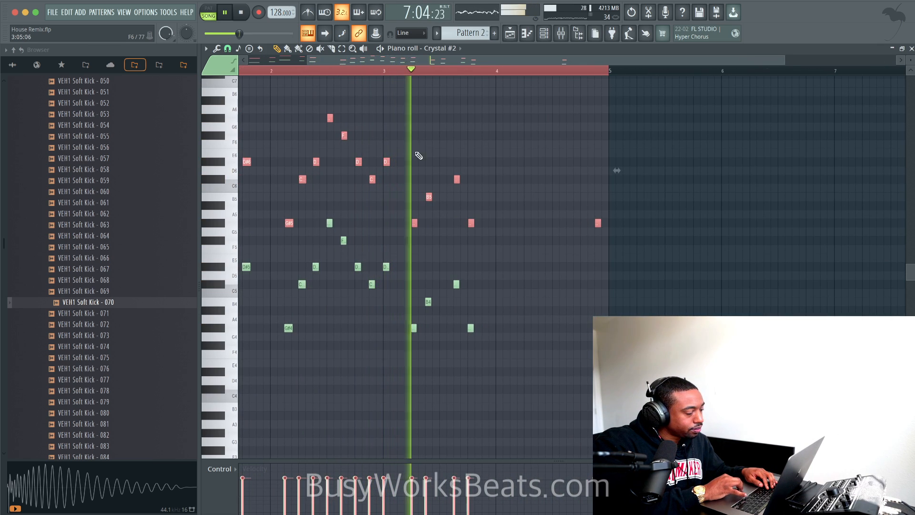
key(space)
click(513, 35)
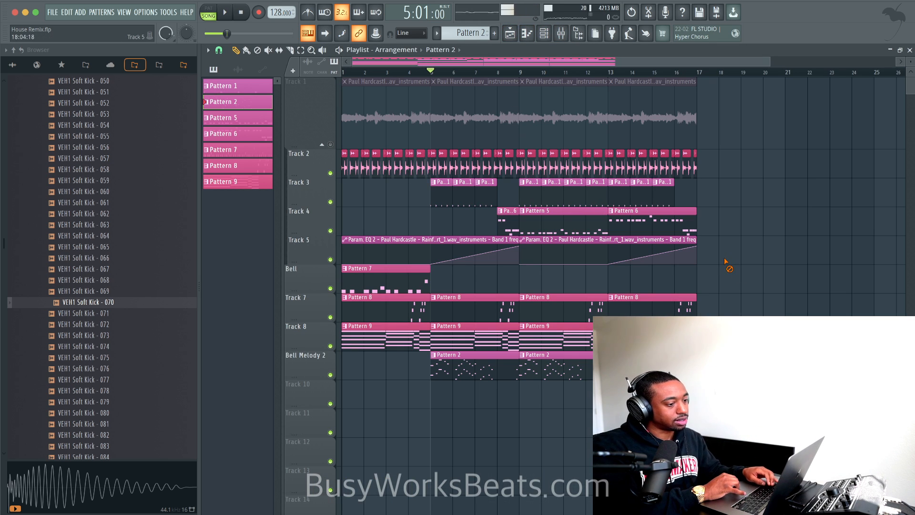
Set the channel rack's main swing to 51% and bring the mixer back to the front.
key(space)
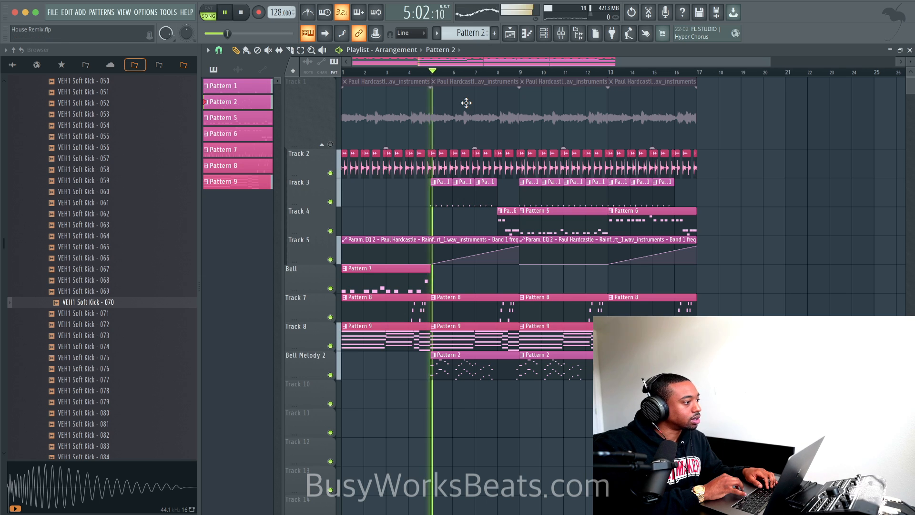
click(561, 33)
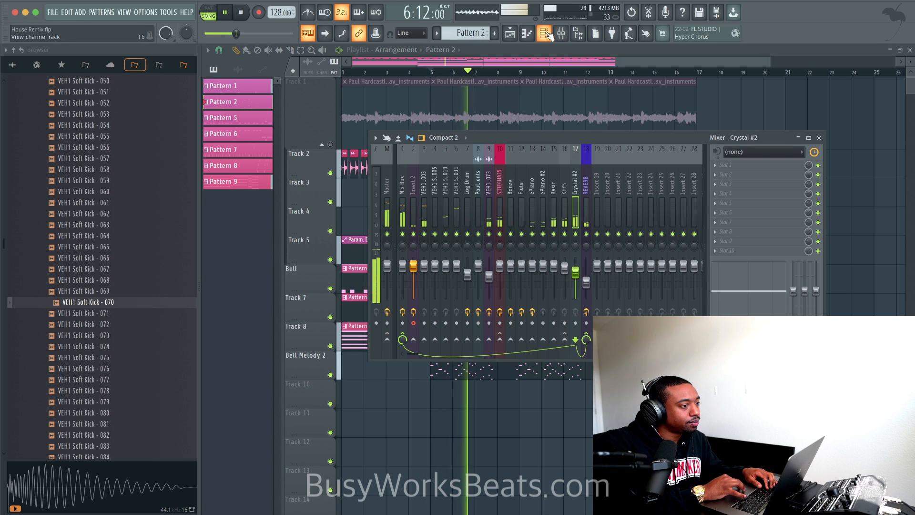
click(544, 33)
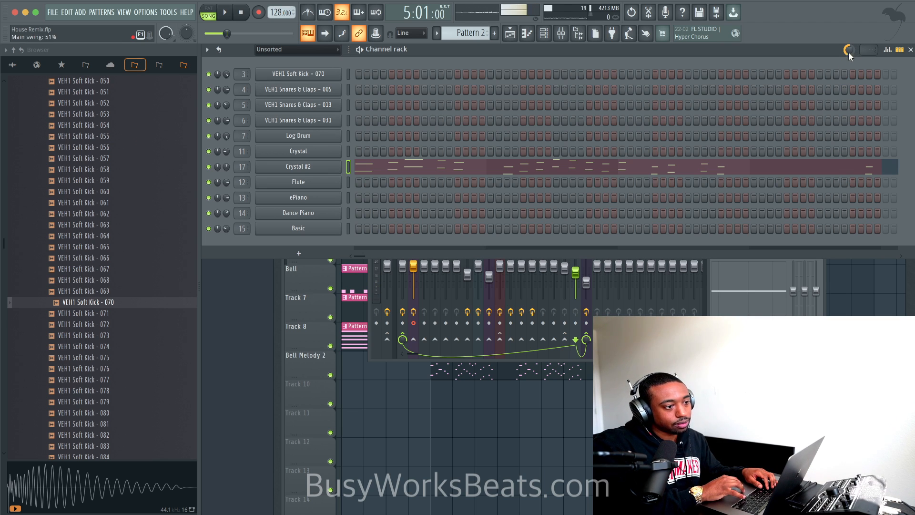
key(F9)
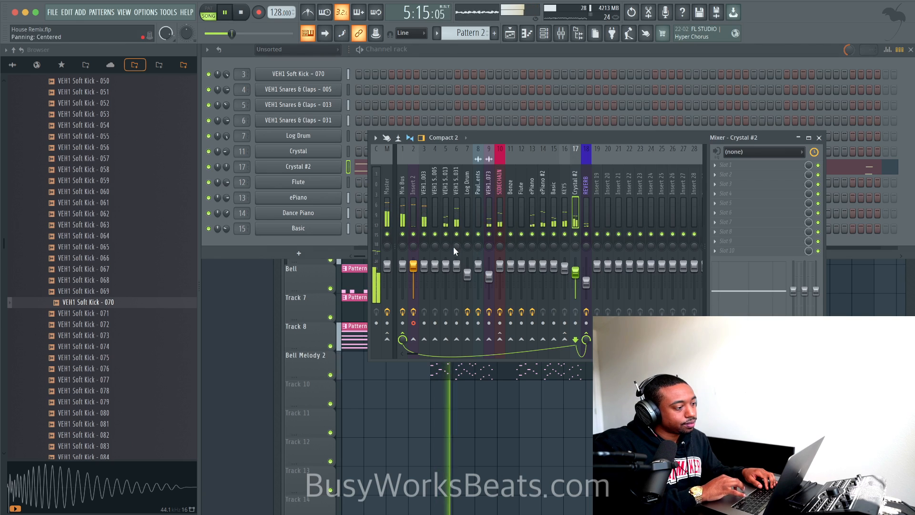
Check the Mix Bus spectrum in its parametric EQ, then slightly lower the Crystal #2 track's volume and raise the REVERB track's volume.
click(404, 215)
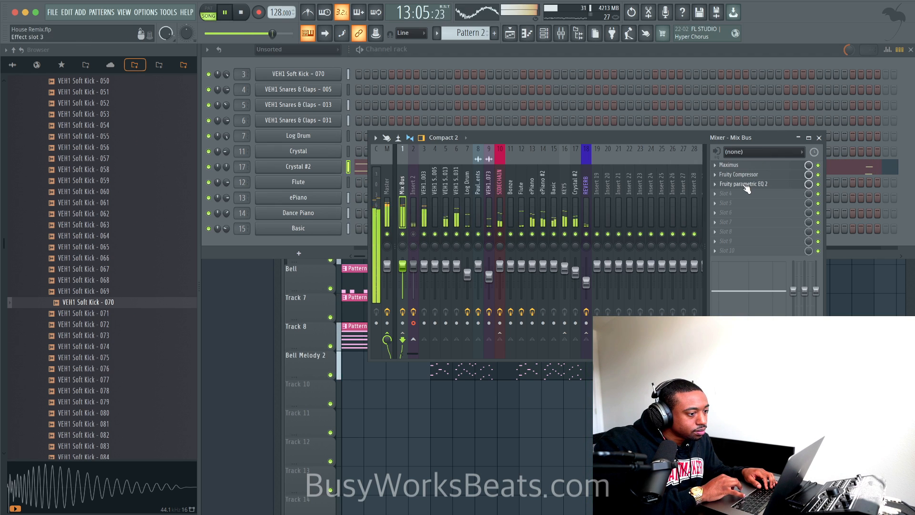
click(745, 185)
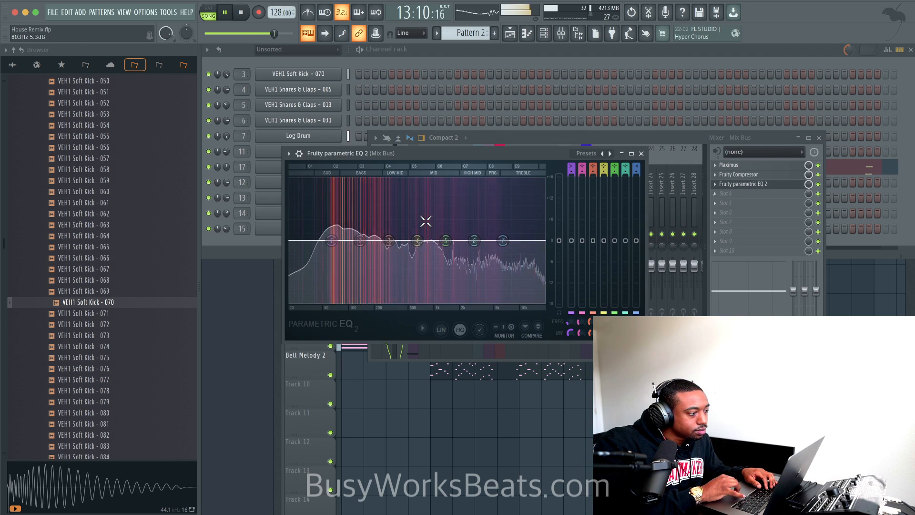
click(642, 153)
drag(575, 269, 575, 272)
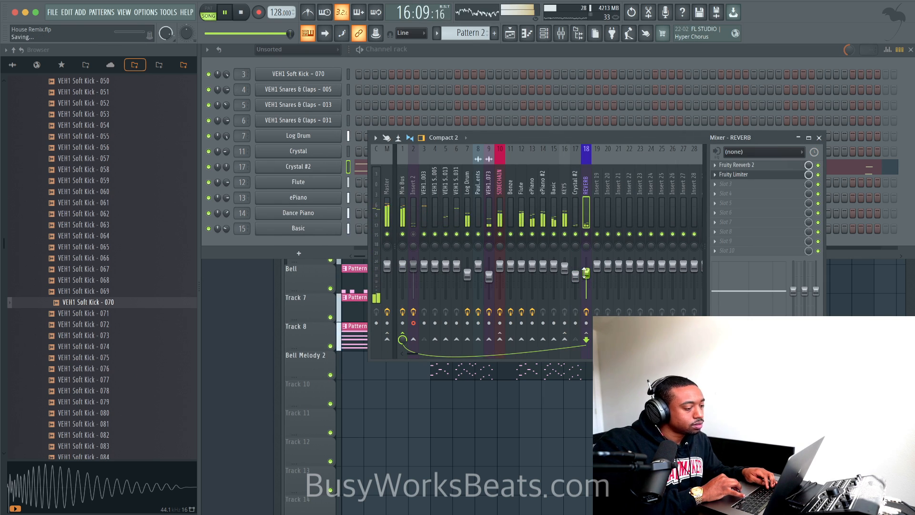
Add Fruity Parametric EQ 2 to the ePiano #2 mixer track, cutting lows with band 1 at -15.6 dB, 77 Hz and slightly reducing band 3.
click(543, 207)
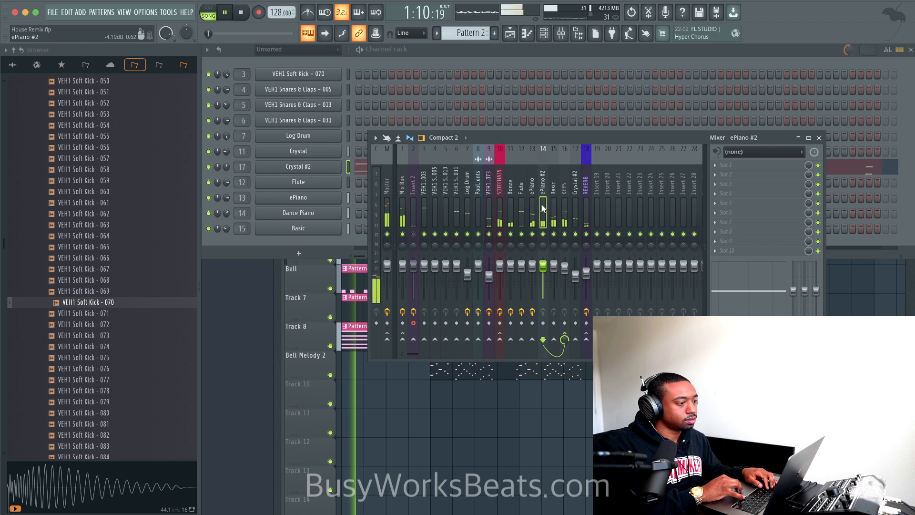
click(350, 213)
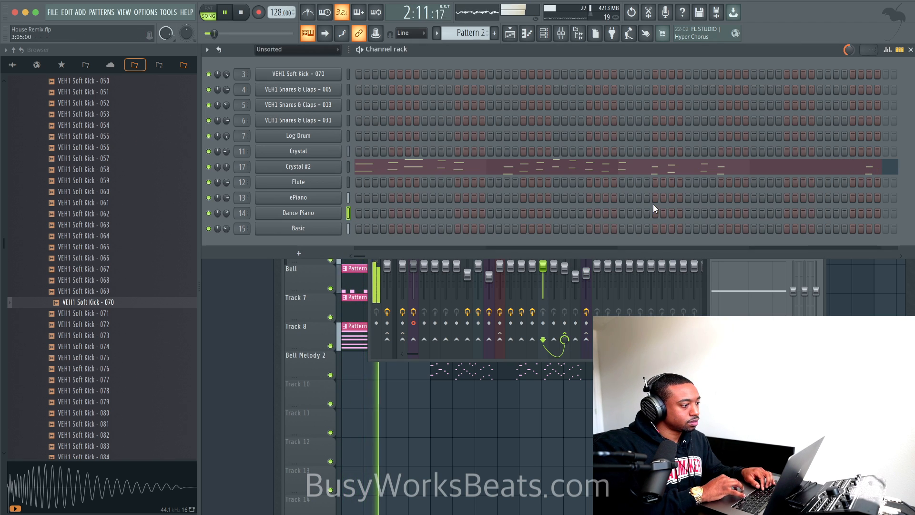
click(740, 316)
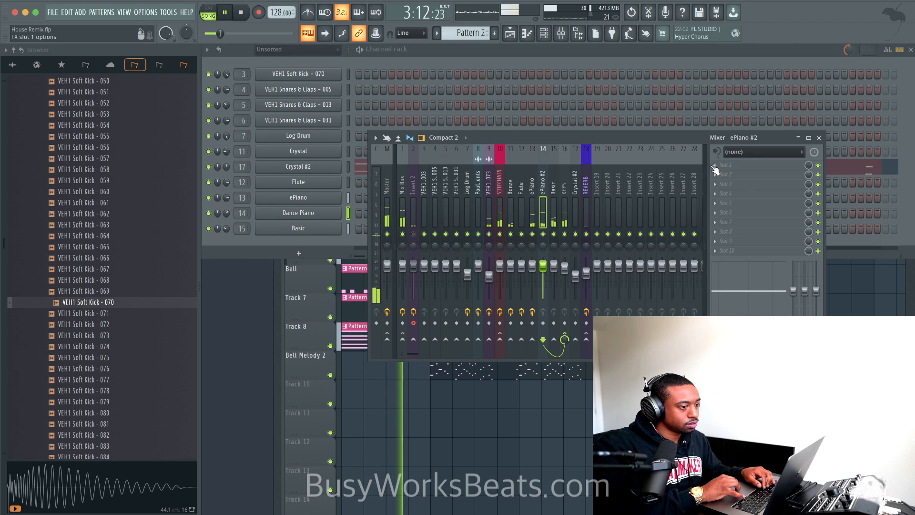
click(715, 167)
click(397, 98)
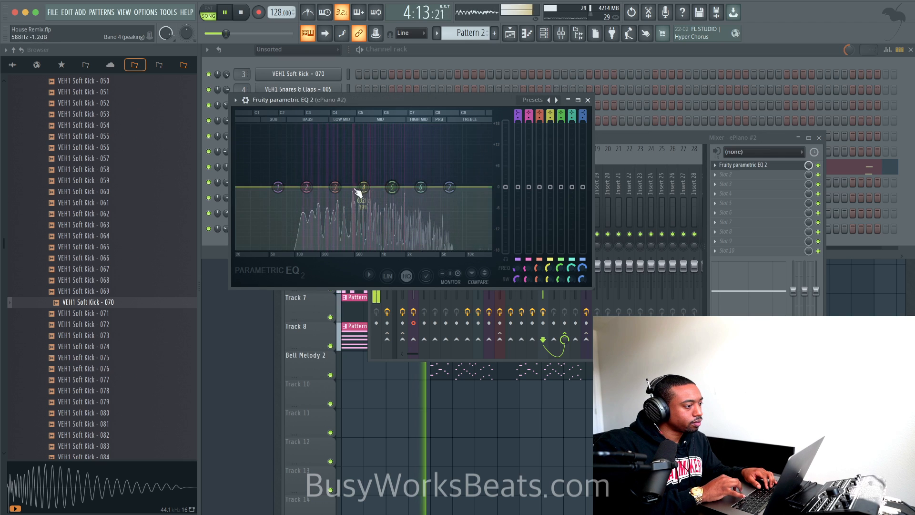
drag(335, 187, 284, 242)
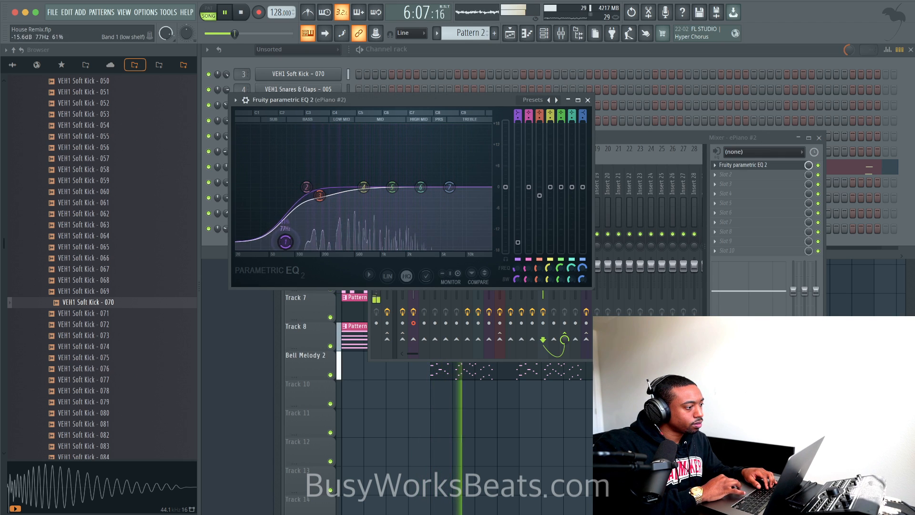
click(588, 101)
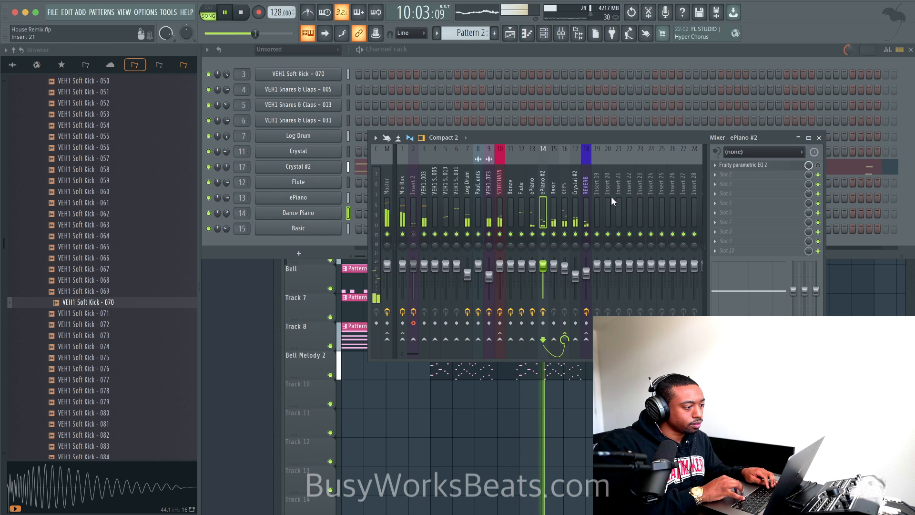
Load Fruity Limiter on the KEYS mixer track in compressor mode, lowering the threshold and setting a 6.0:1 ratio.
click(746, 175)
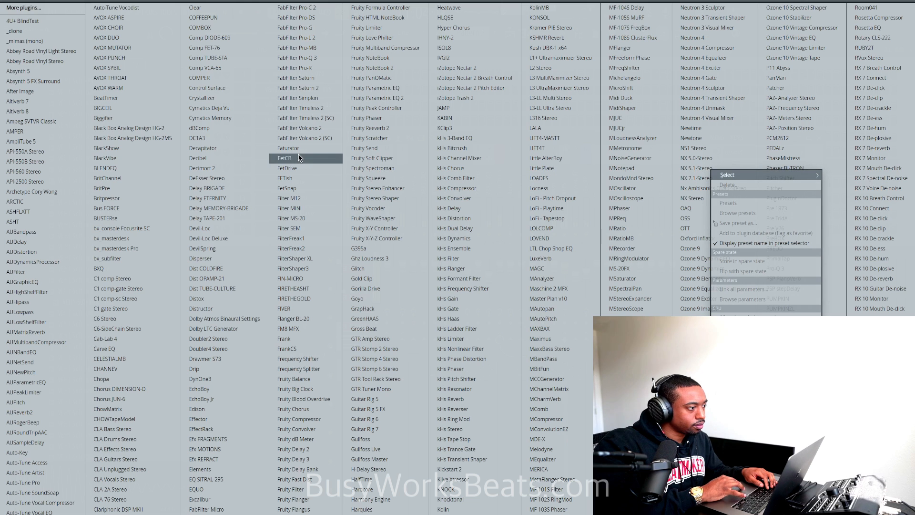
click(379, 29)
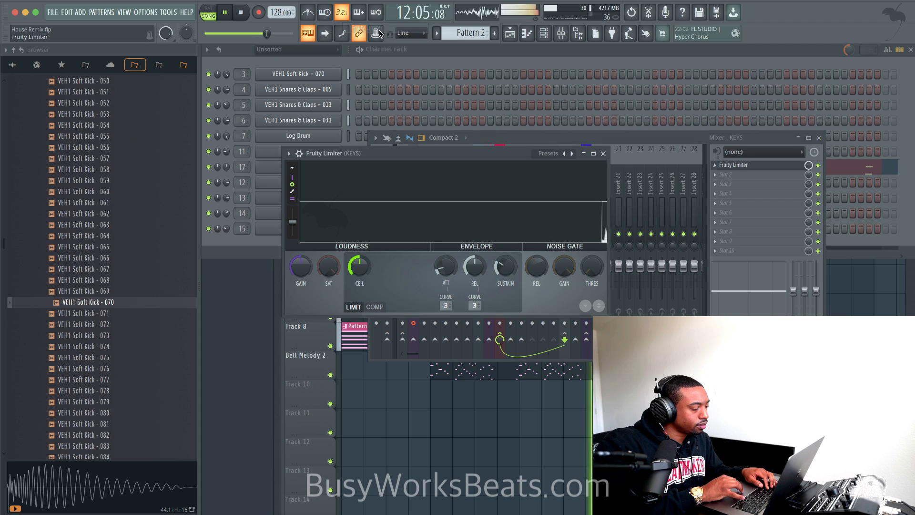
click(374, 306)
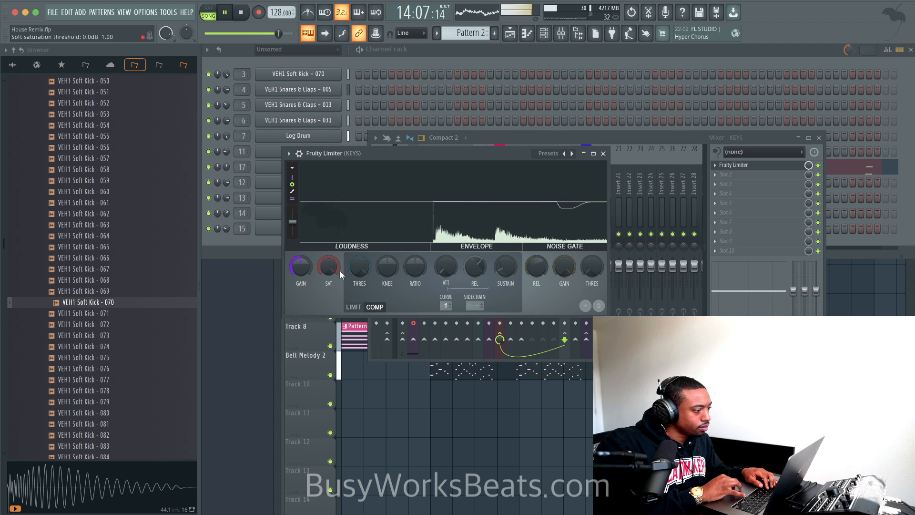
drag(358, 267, 415, 252)
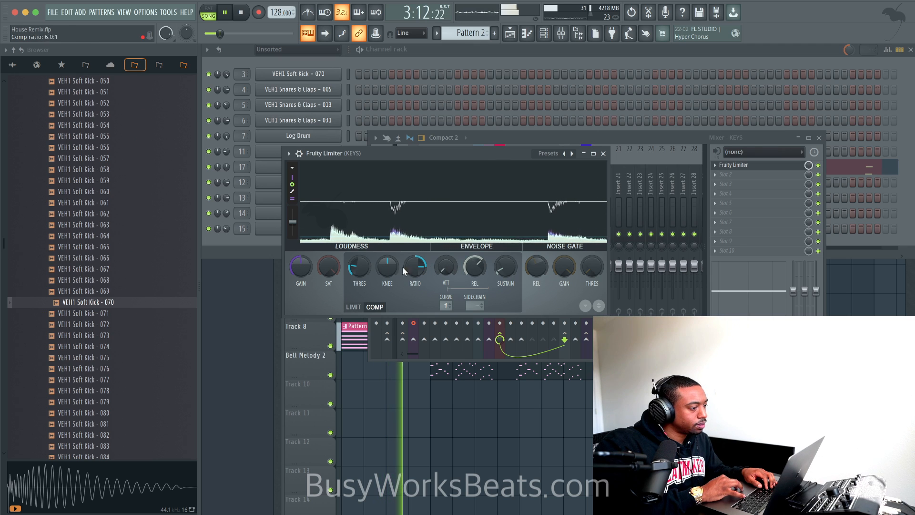
drag(356, 267, 328, 305)
Set the KEYS limiter's saturation threshold to -4.7 dB, compressor attack to 16.11 ms and compressor threshold to -24.7 dB, and bypass the effect.
drag(328, 267, 329, 237)
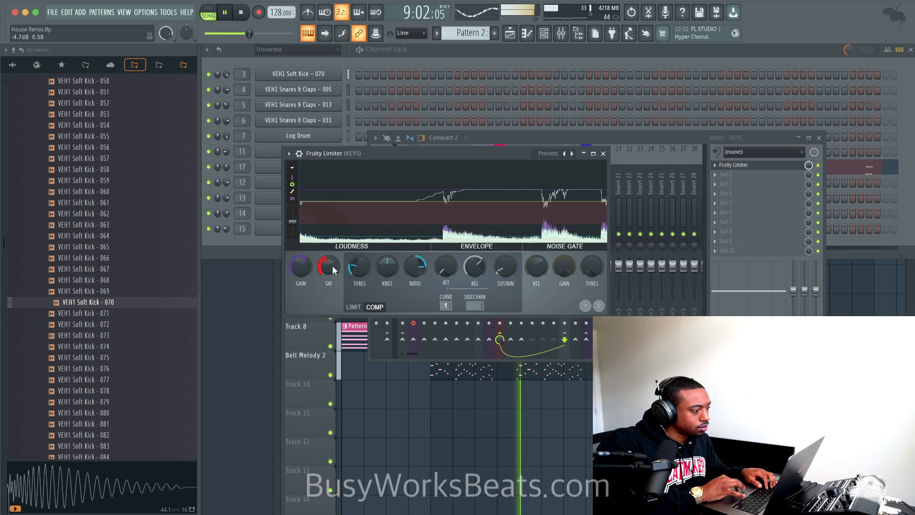
drag(366, 270, 365, 270)
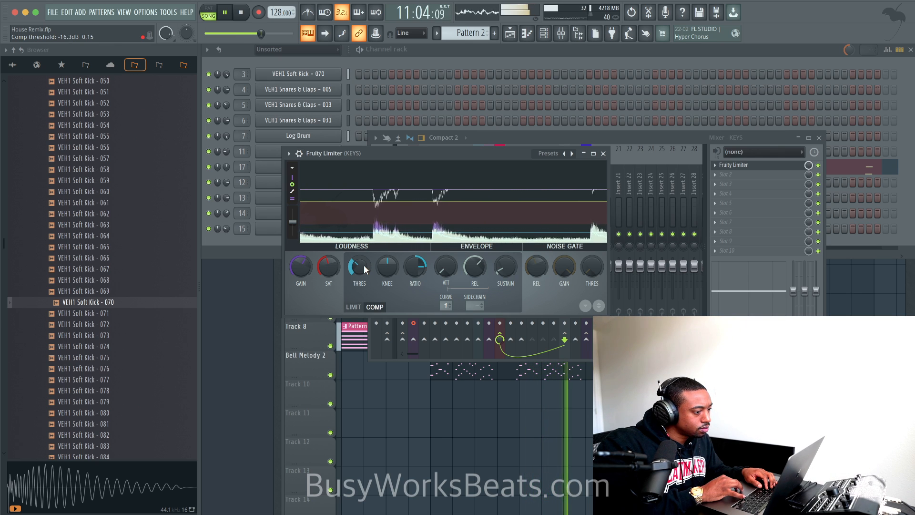
drag(364, 266, 364, 268)
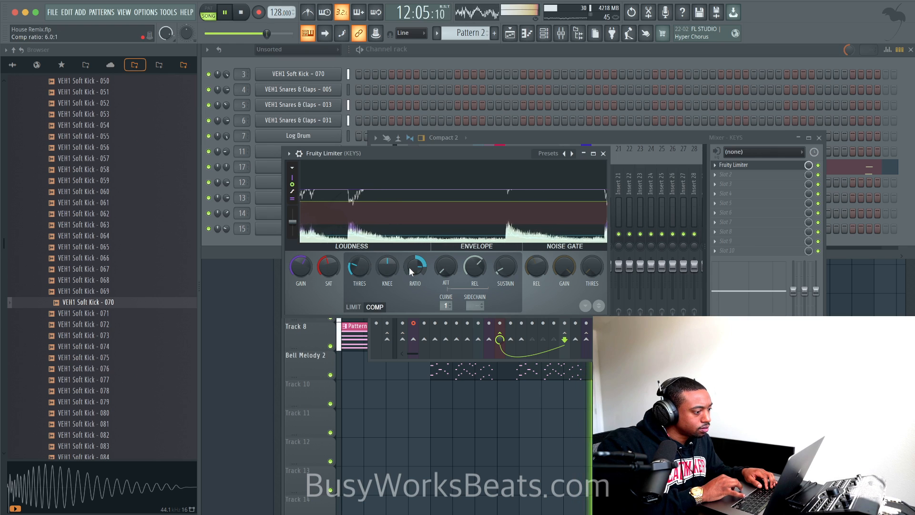
drag(446, 266, 444, 270)
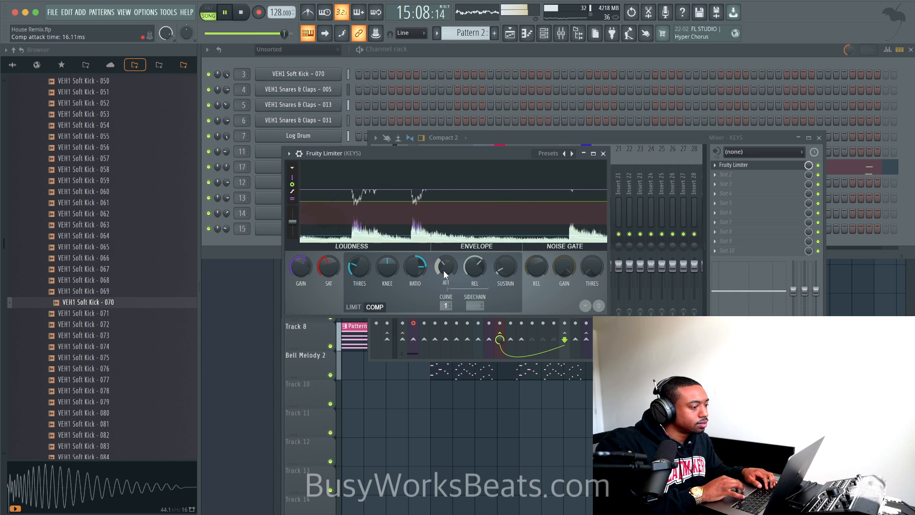
drag(365, 269, 365, 272)
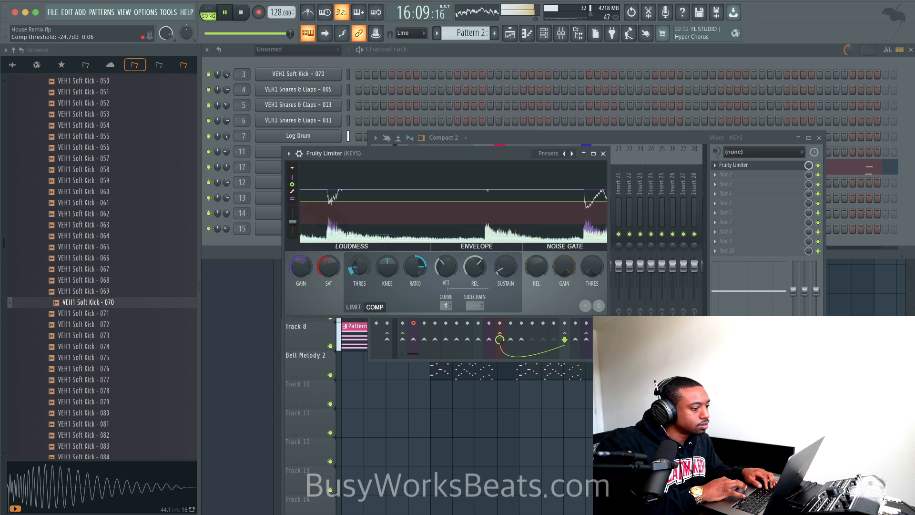
click(817, 165)
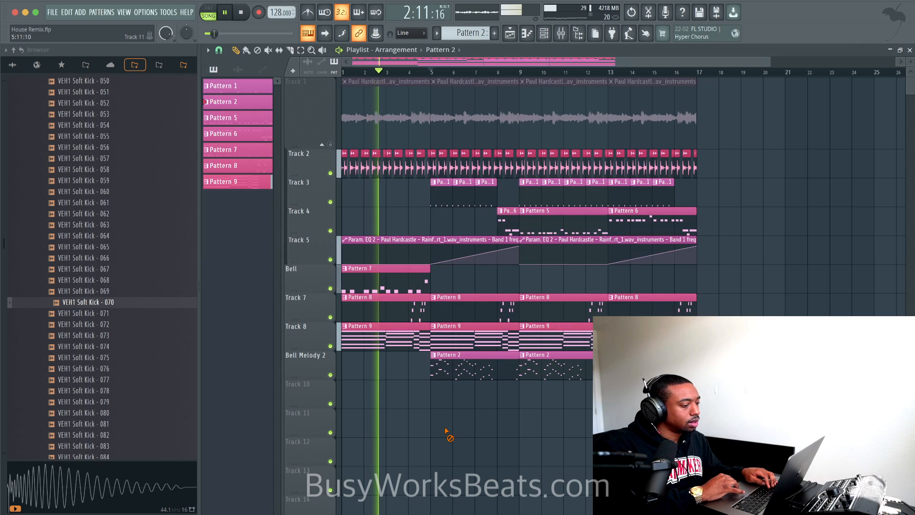
Hide the browser to give the playlist arrangement the full window width.
key(F5)
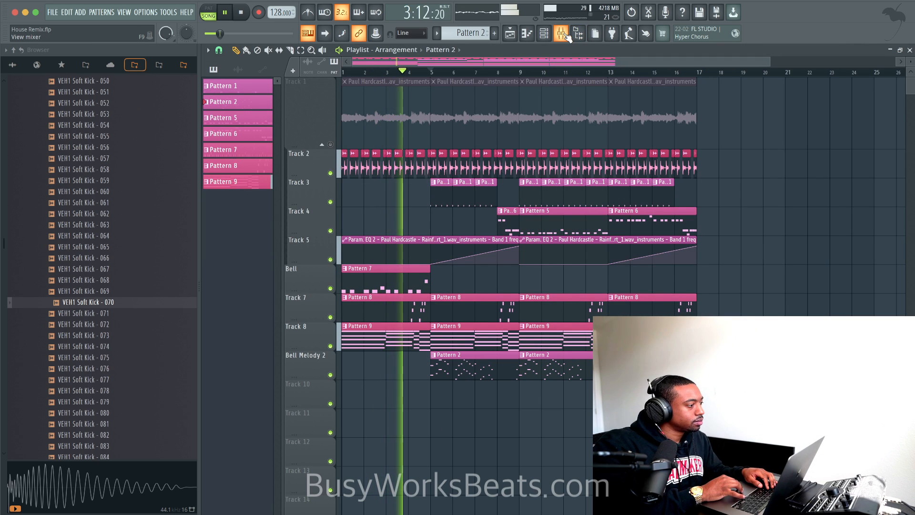
click(578, 33)
click(578, 33)
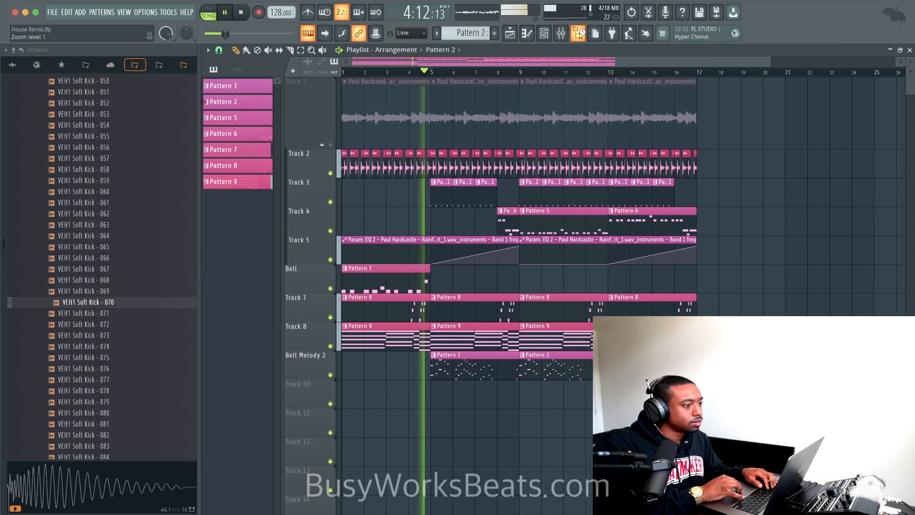
click(574, 34)
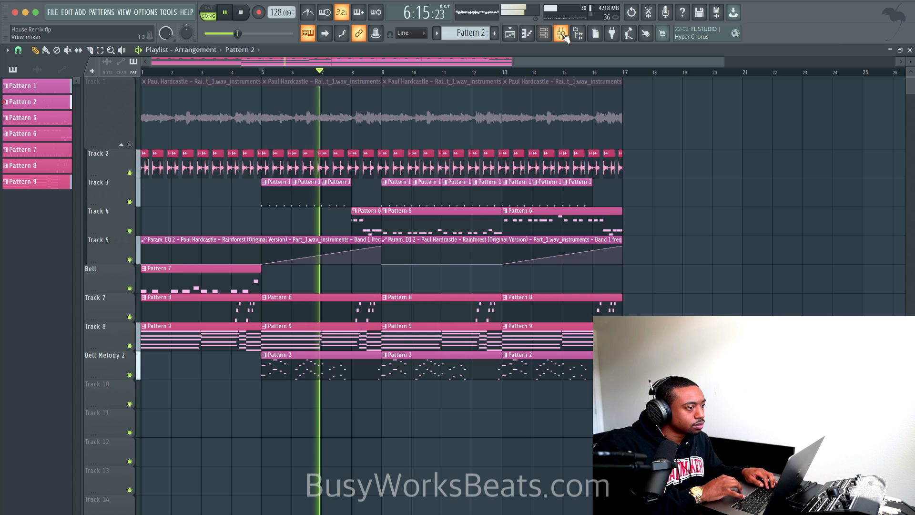
Route the Crystal #2 mixer track only to the SIDECHAIN track.
key(F9)
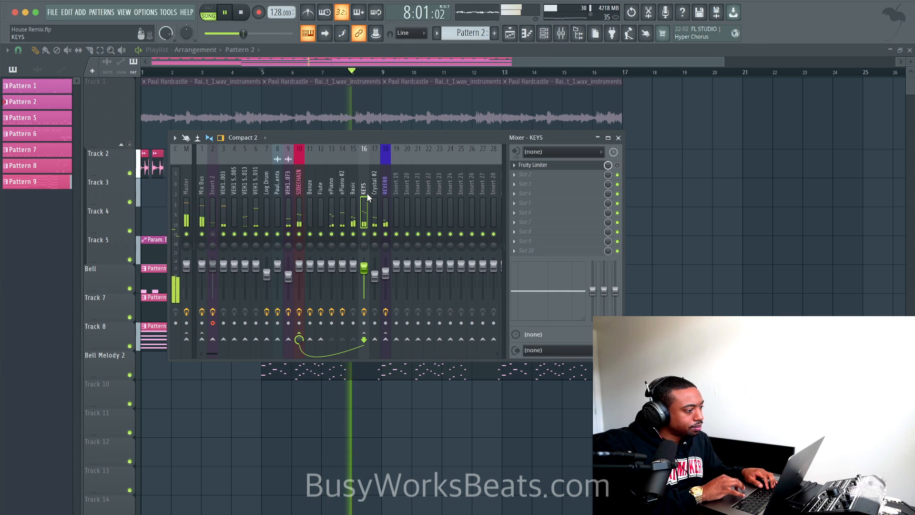
click(375, 209)
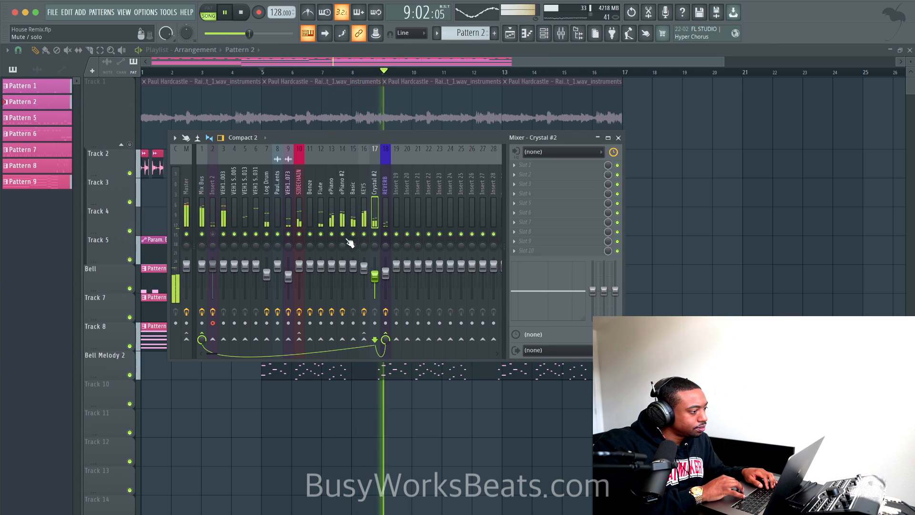
right_click(300, 340)
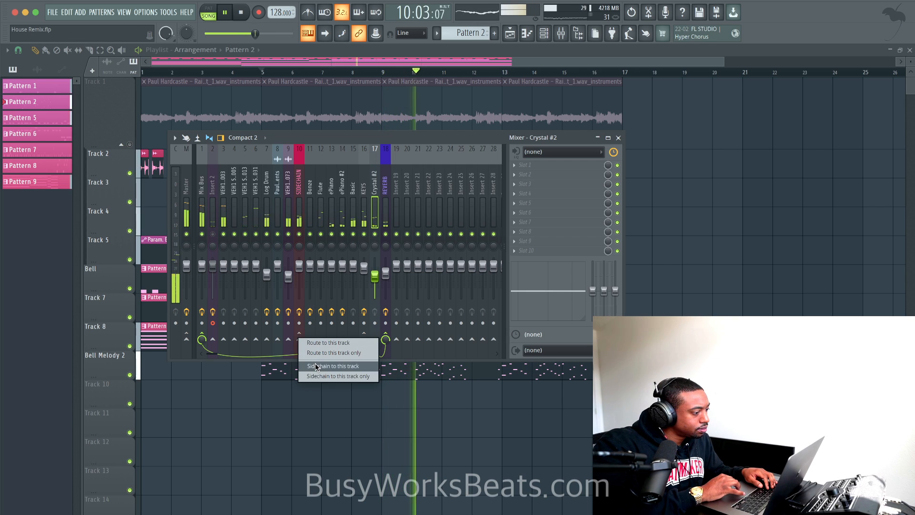
click(314, 353)
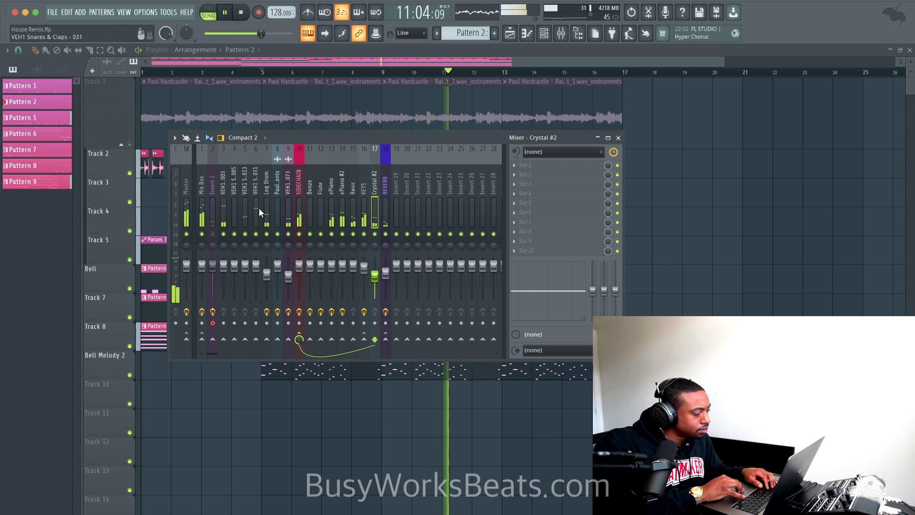
Open the SIDECHAIN track's Fruity Limiter, check its sidechain input and slightly adjust the compressor threshold.
click(299, 205)
click(593, 165)
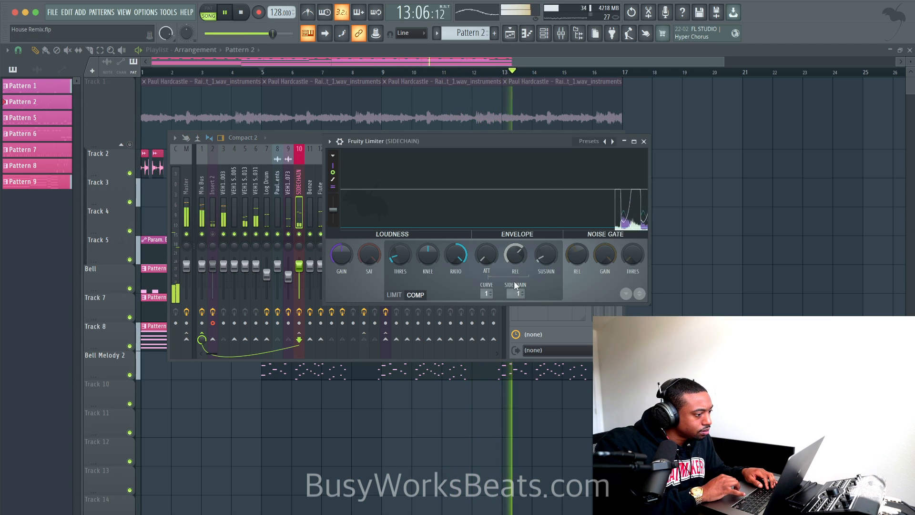
click(518, 293)
click(546, 310)
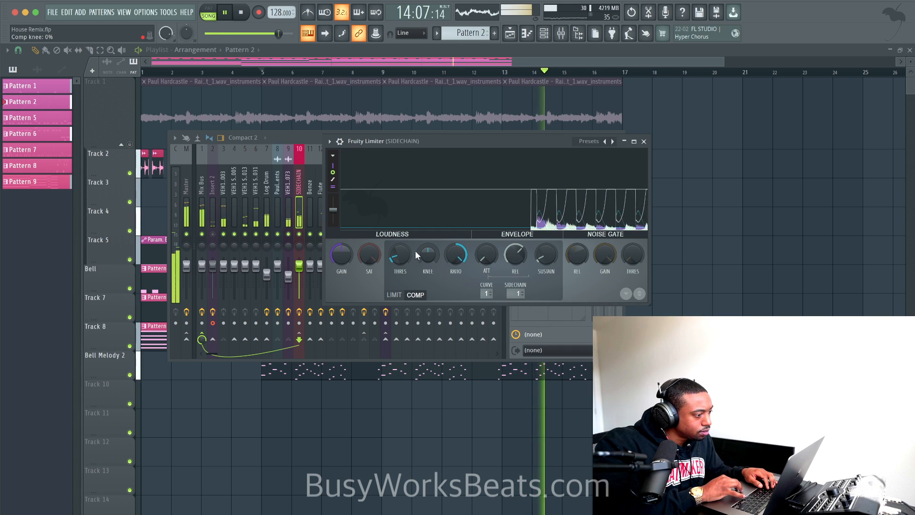
right_click(401, 253)
mouse_move(401, 254)
mouse_down()
mouse_move(401, 268)
mouse_move(402, 250)
mouse_up()
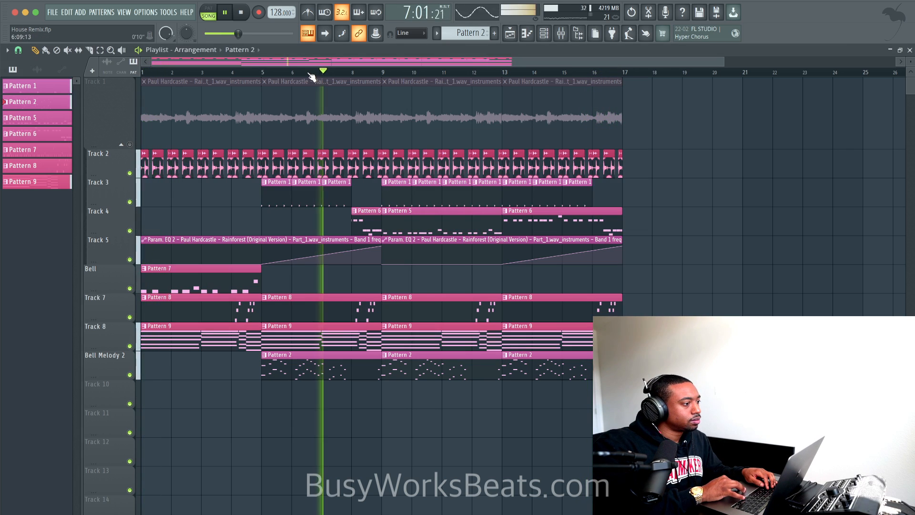
Play from around bar 7, review the mixer levels and inspect the Log Drum track's Fruity Stereo Enhancer.
click(318, 72)
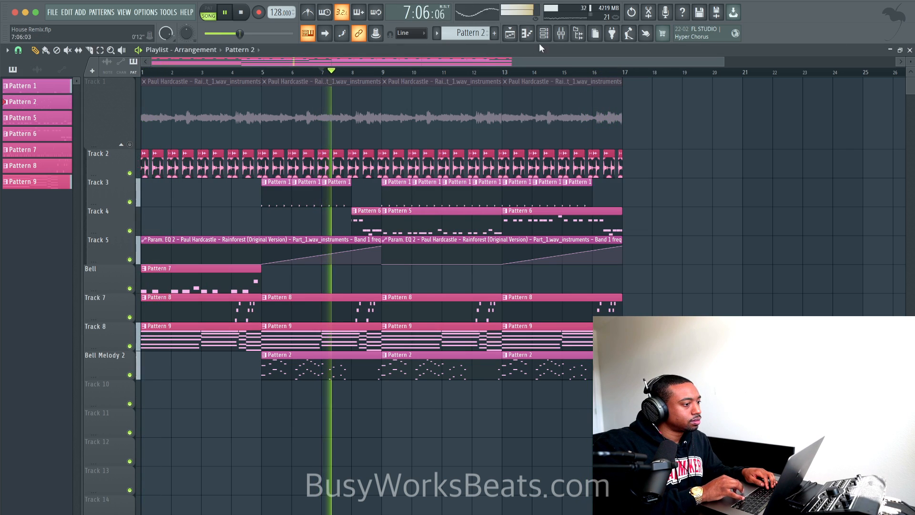
click(571, 37)
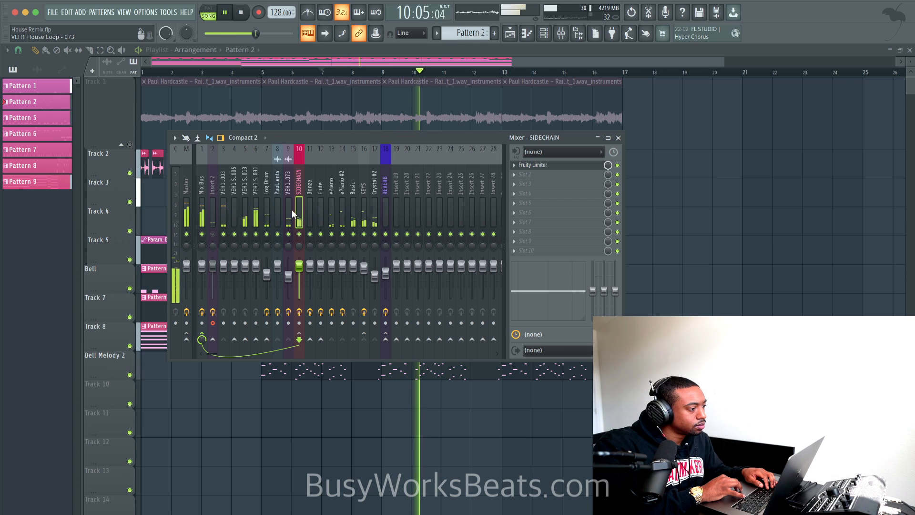
click(483, 391)
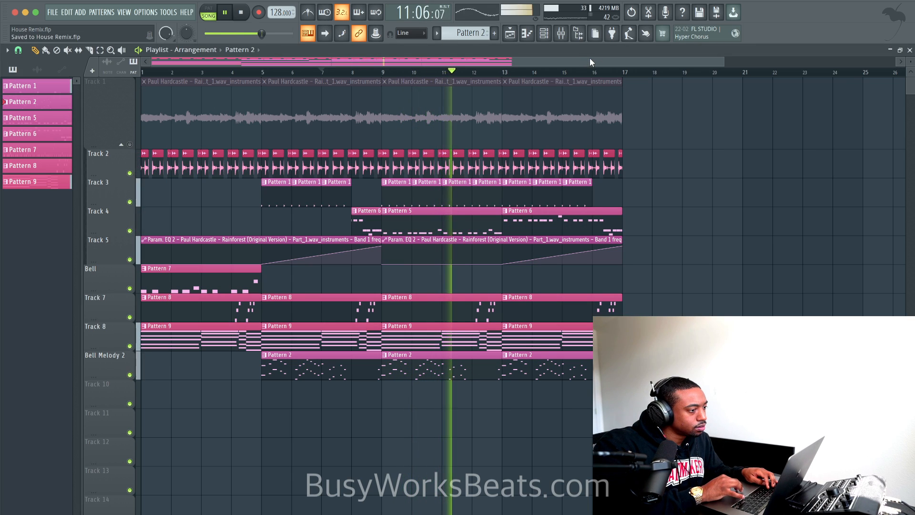
click(562, 37)
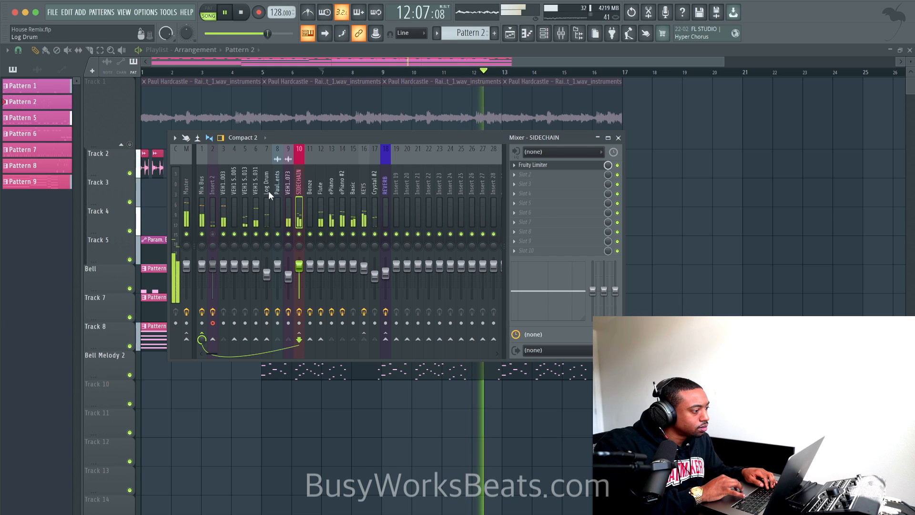
click(268, 191)
right_click(268, 275)
key(c)
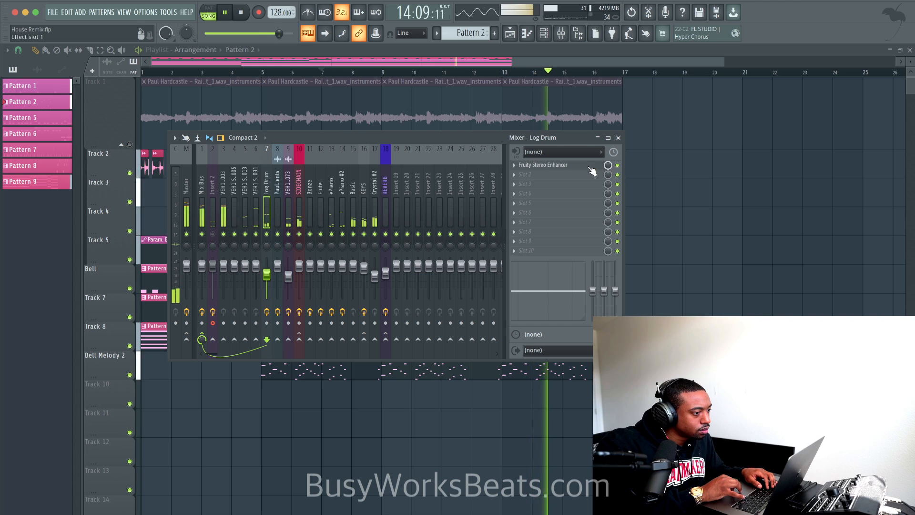
click(591, 165)
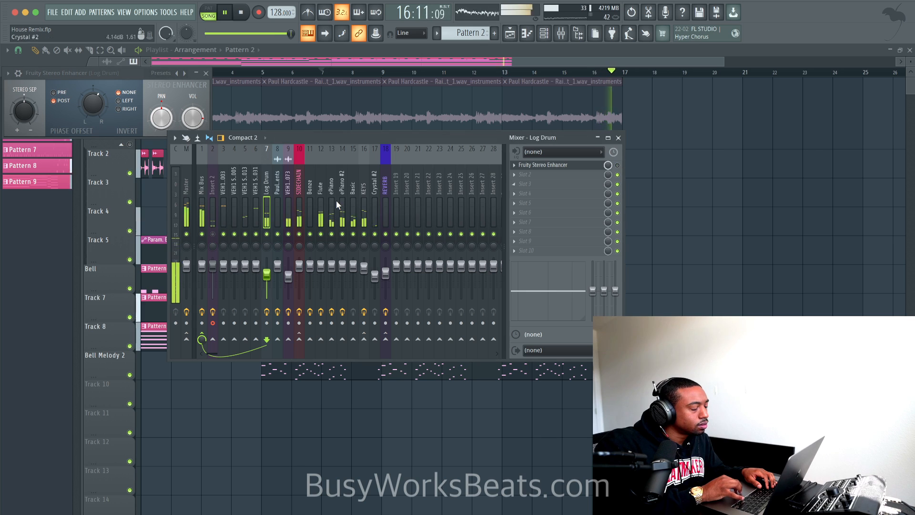
click(206, 73)
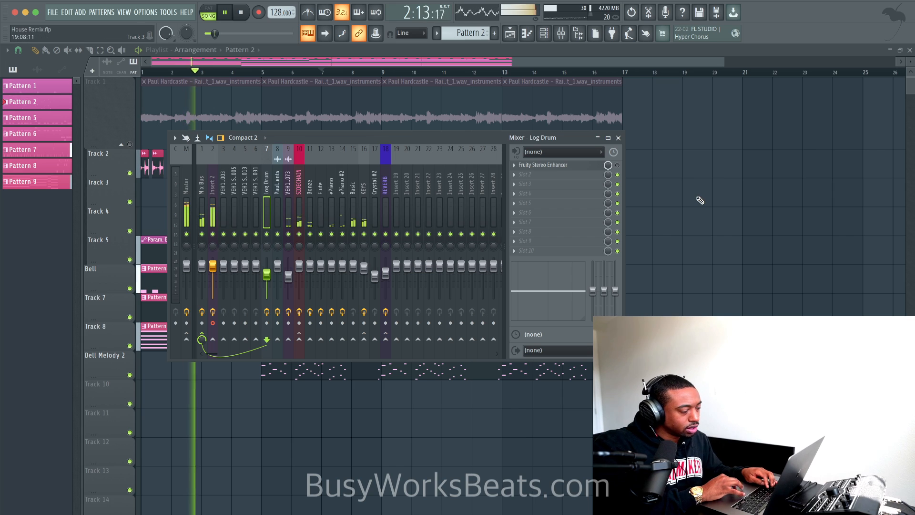
Browse the Vengeance - Essential House Vol.1 kit to its VEH1 FX samples and preview VEH1 FX - 15.
key(F9)
key(alt+F8)
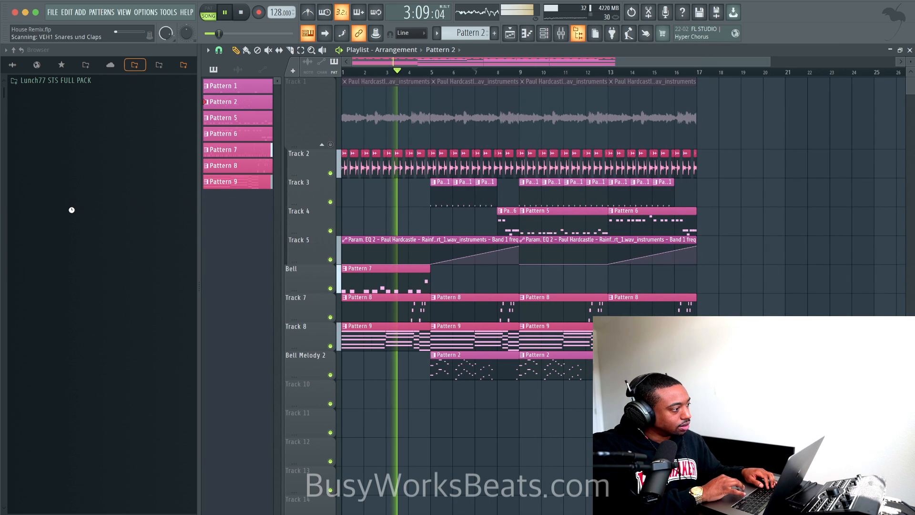
scroll(98, 214, up, 6)
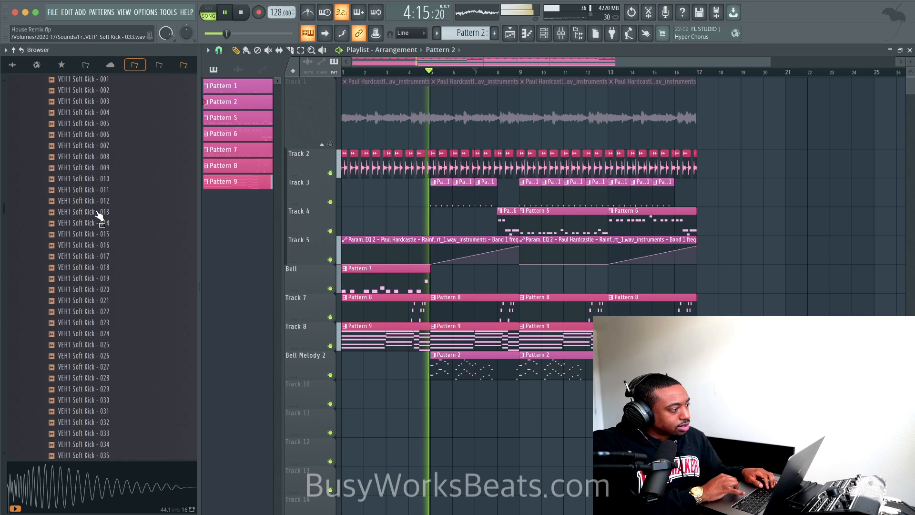
scroll(96, 213, up, 8)
click(109, 356)
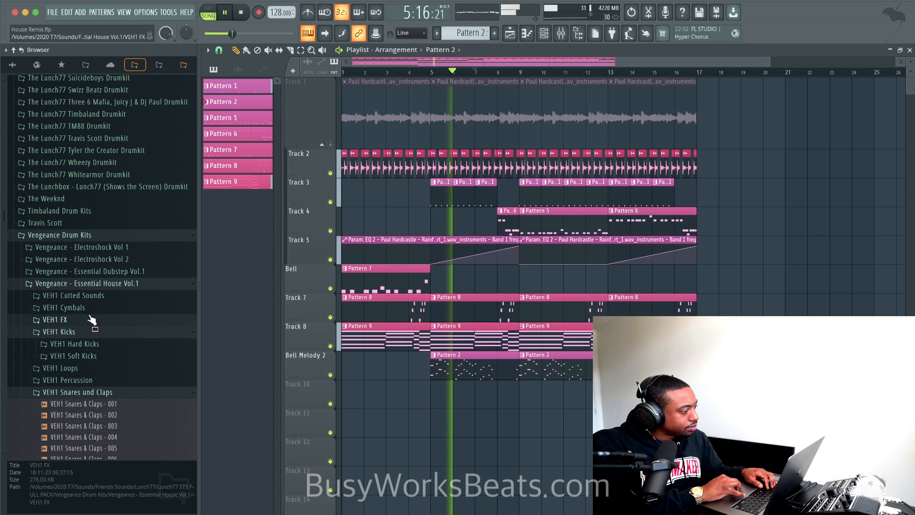
click(92, 319)
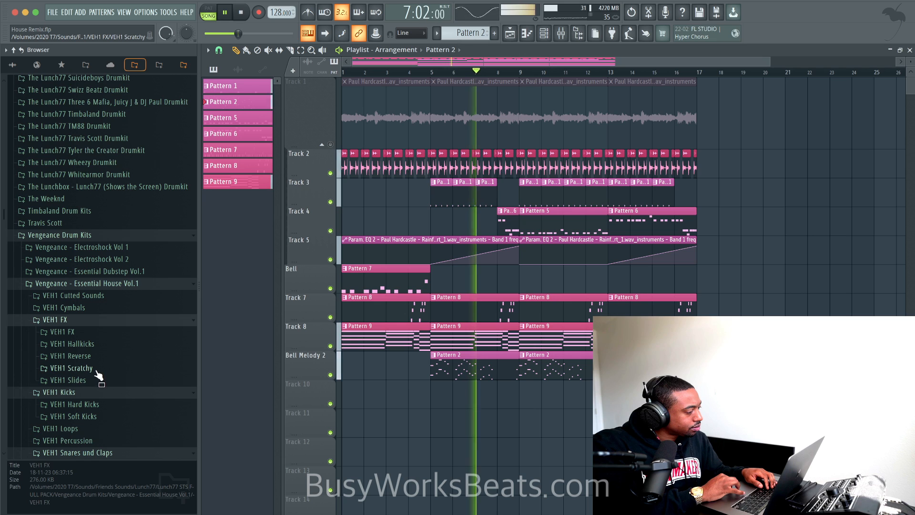
scroll(99, 375, down, 3)
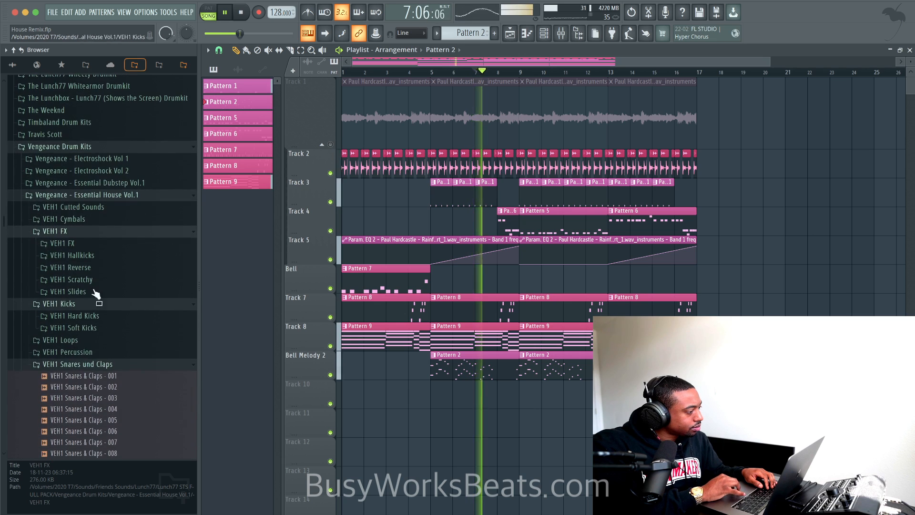
click(99, 242)
click(102, 247)
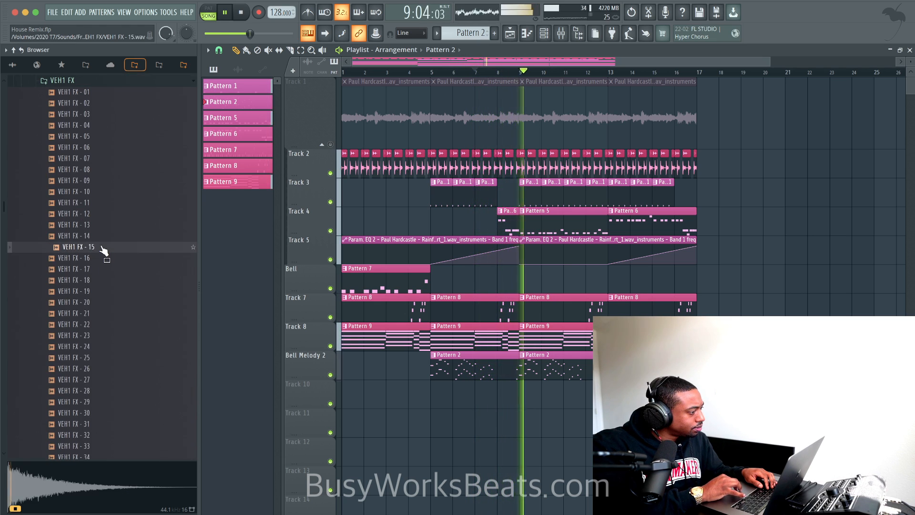
Place the VEH1 FX - 15 sample on Track 10 at bar 9 and play the arrangement from there.
key(space)
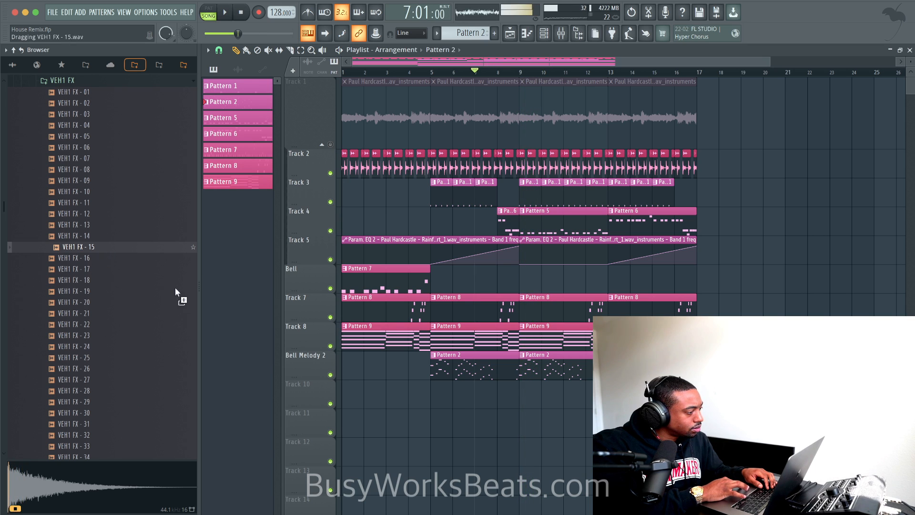
drag(506, 396, 522, 386)
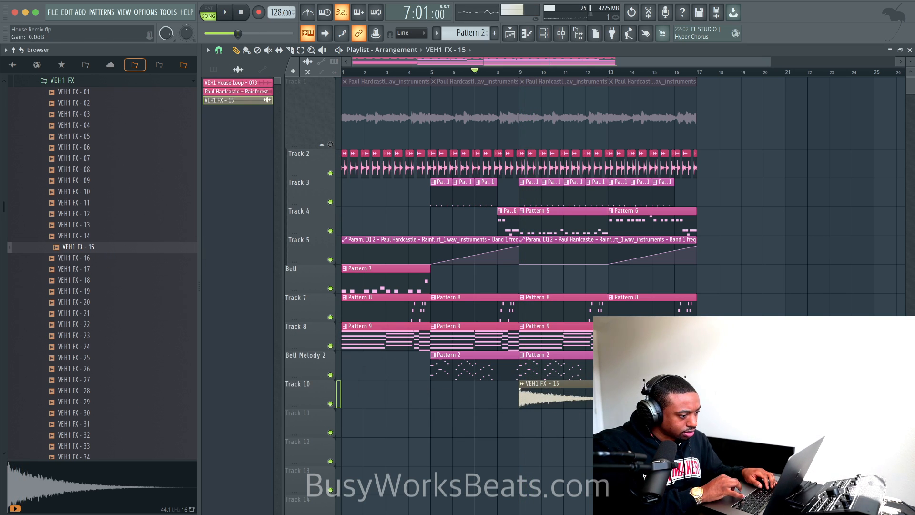
click(515, 77)
key(space)
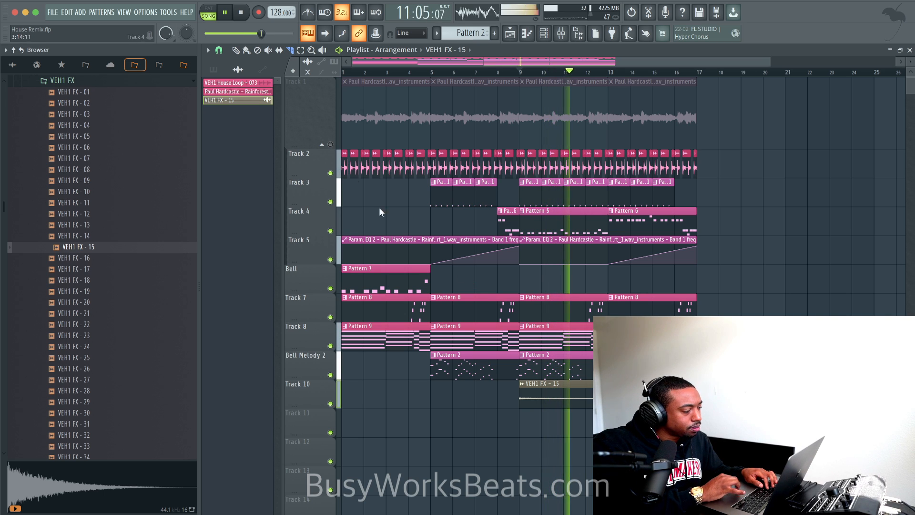
Audition more VEH1 FX samples and place VEH1 FX - 04 on Track 10 at bar 1.
click(95, 171)
click(91, 161)
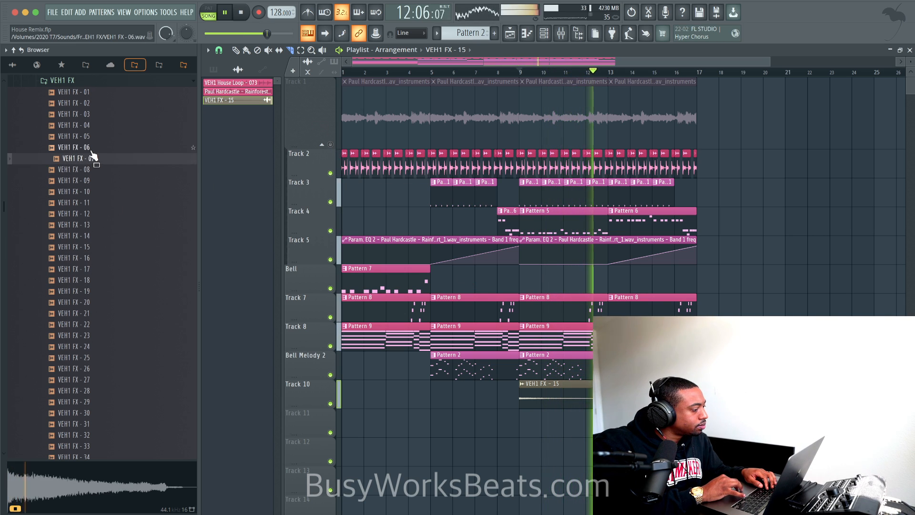
scroll(92, 154, up, 2)
click(93, 152)
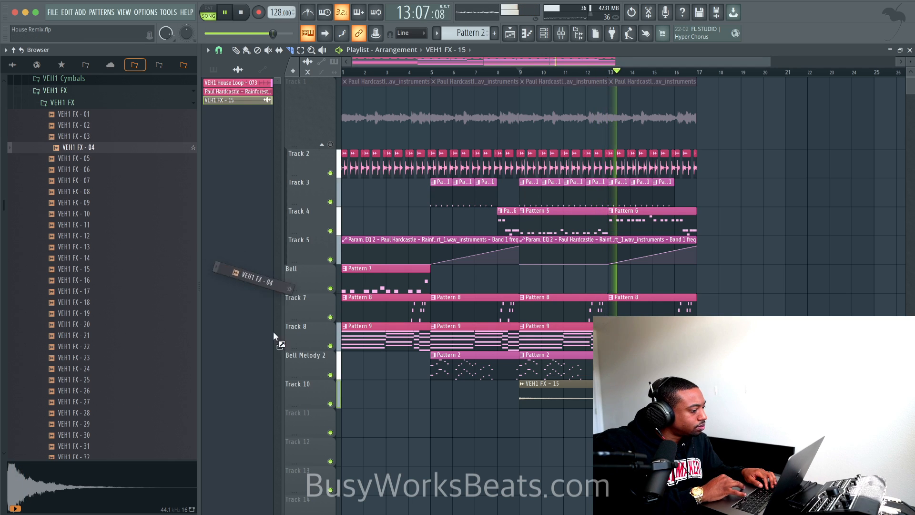
drag(344, 387, 352, 387)
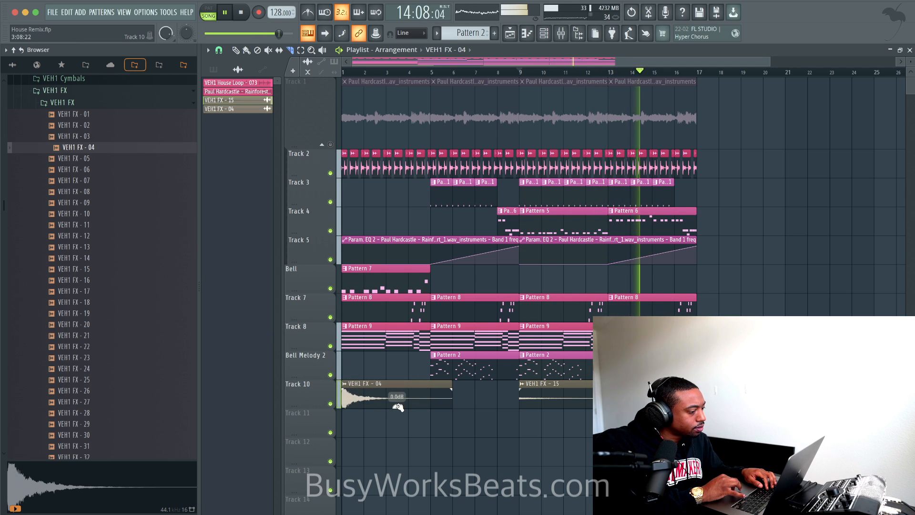
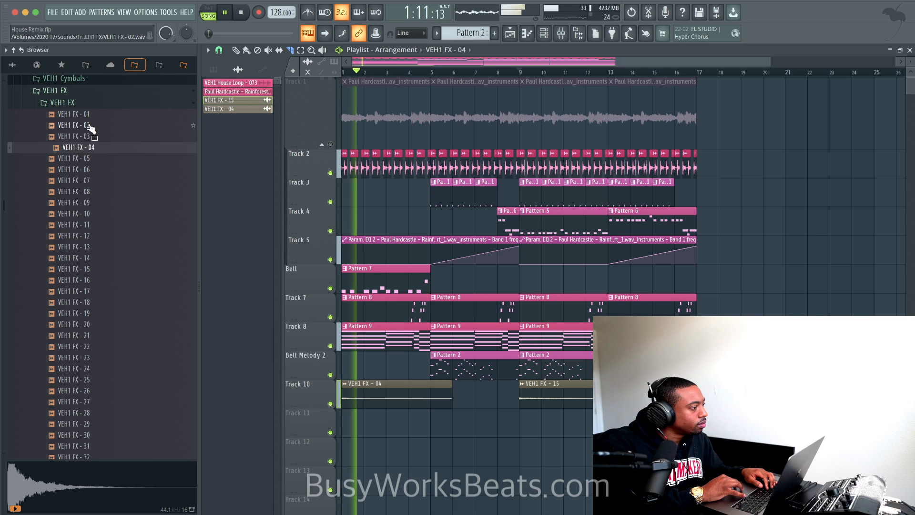
Place the VEH1 FX - 01 sample on Track 11 at bar 15 and reverse it.
click(91, 126)
click(89, 115)
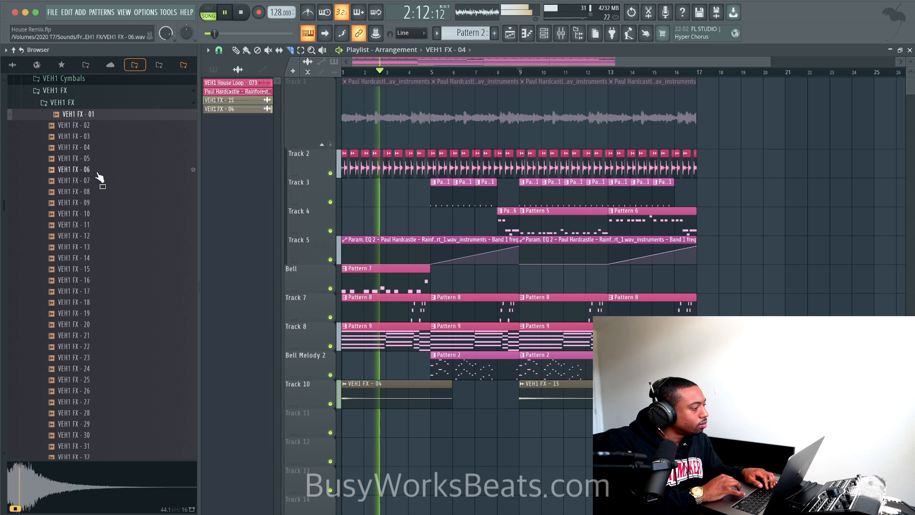
drag(93, 115, 619, 421)
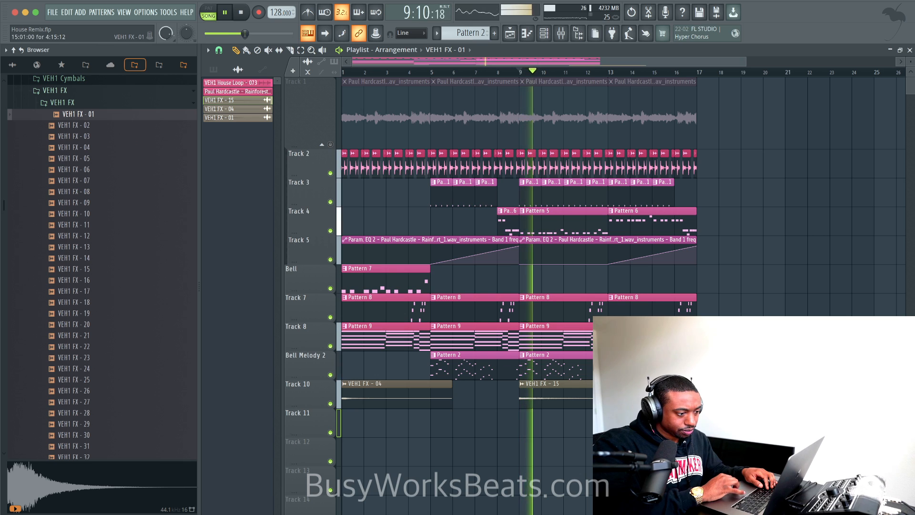
double_click(667, 415)
click(372, 205)
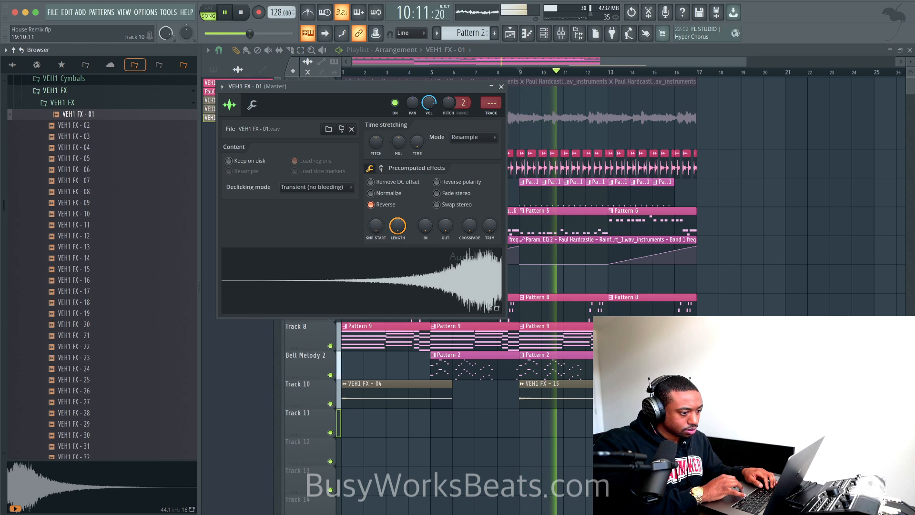
Move the reversed VEH1 FX - 01 clip to start at bar 12 so it leads up to bar 17.
click(500, 87)
drag(696, 417, 607, 417)
scroll(691, 417, up, 8)
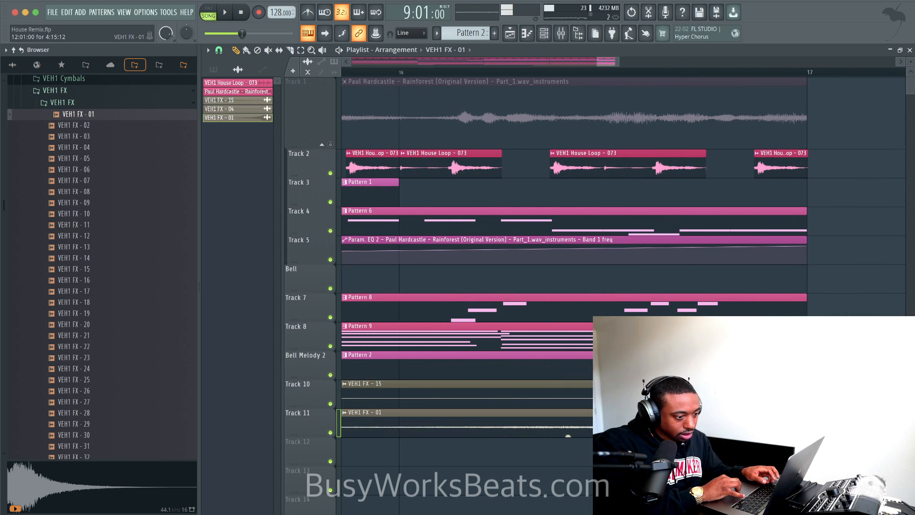
scroll(756, 417, down, 7)
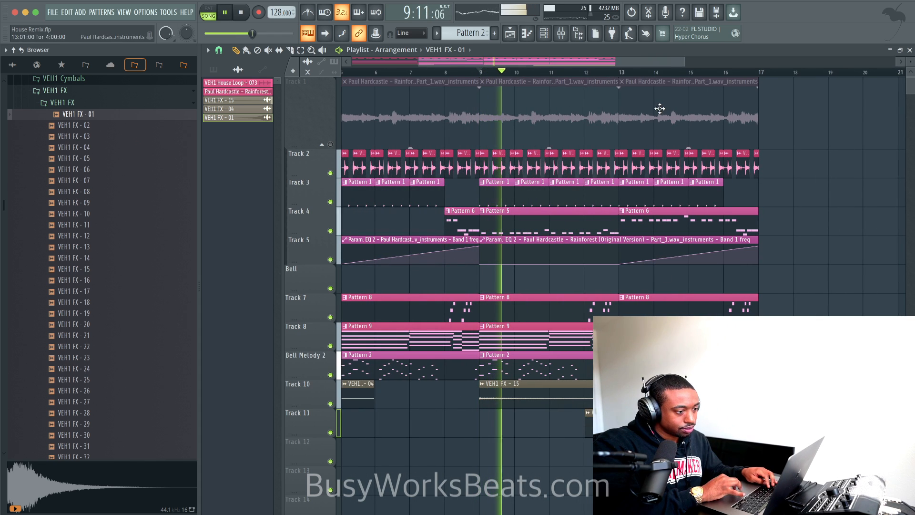
Play the arrangement from bar 15 to hear the reversed effect, and hide the browser.
click(689, 73)
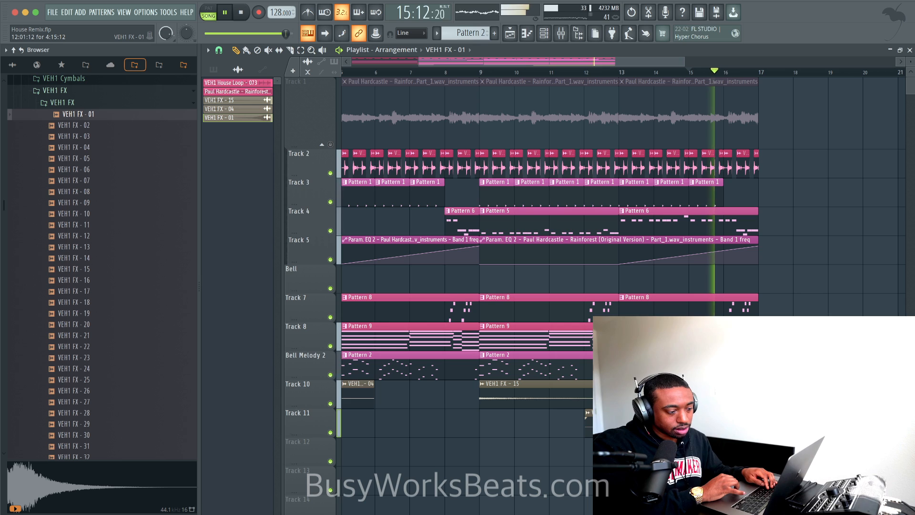
scroll(591, 411, down, 3)
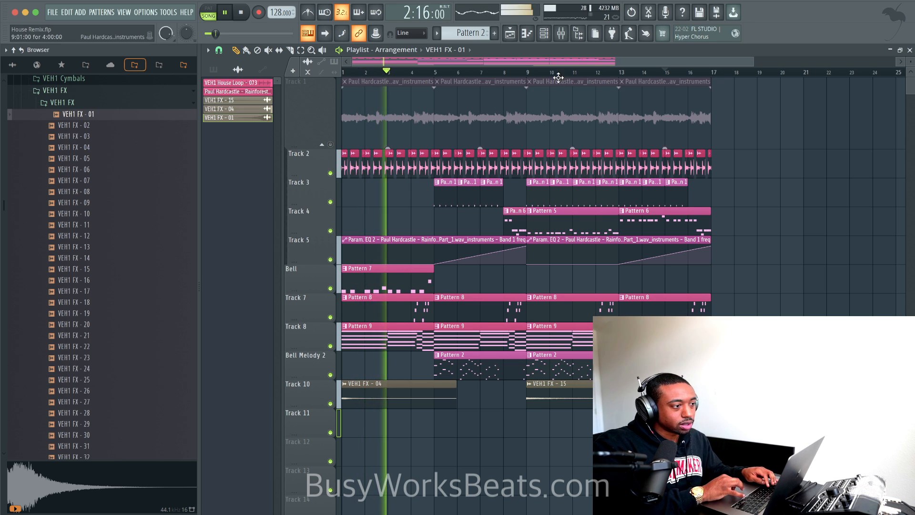
double_click(577, 33)
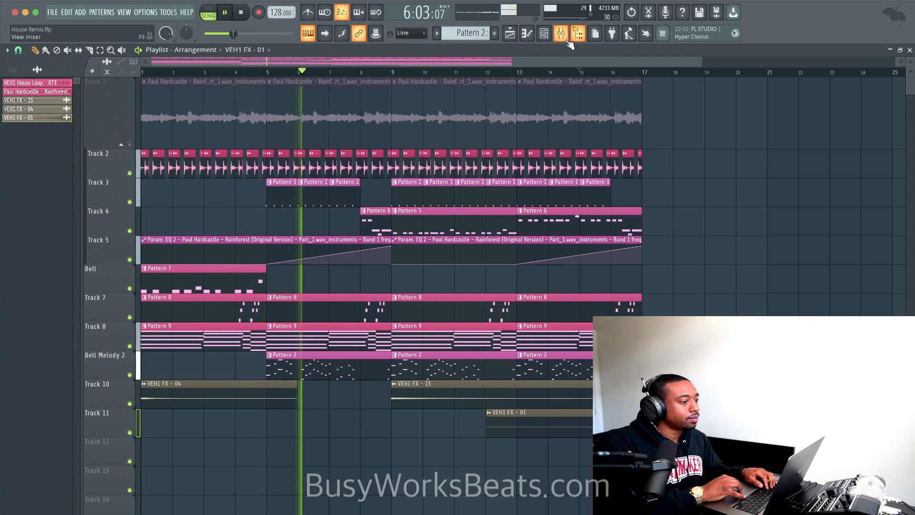
Reopen the browser and audition samples from the VEH1 Snares & Claps folder over the playing track.
click(578, 33)
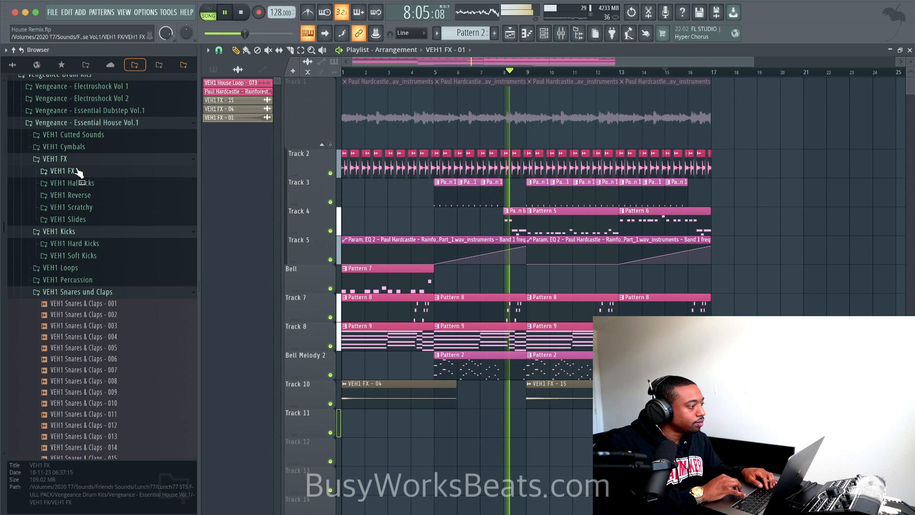
scroll(95, 329, down, 10)
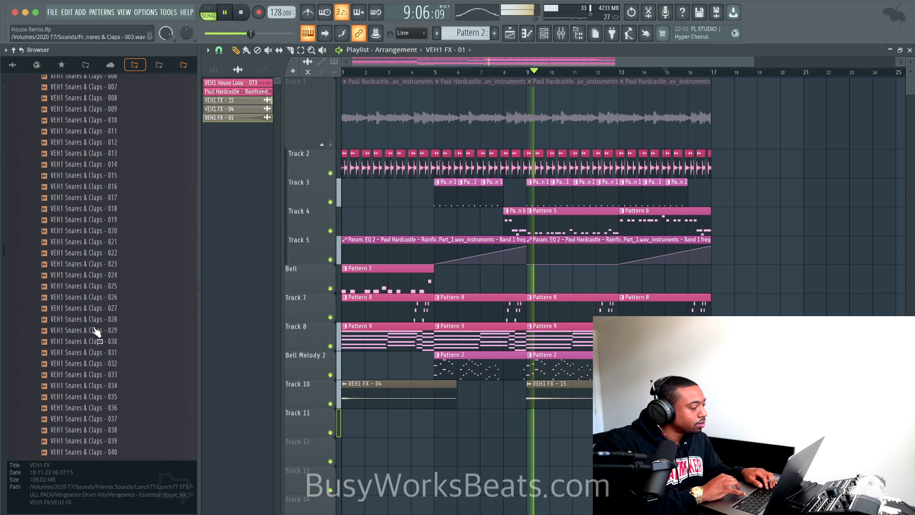
click(99, 292)
click(100, 303)
scroll(98, 295, down, 5)
click(97, 240)
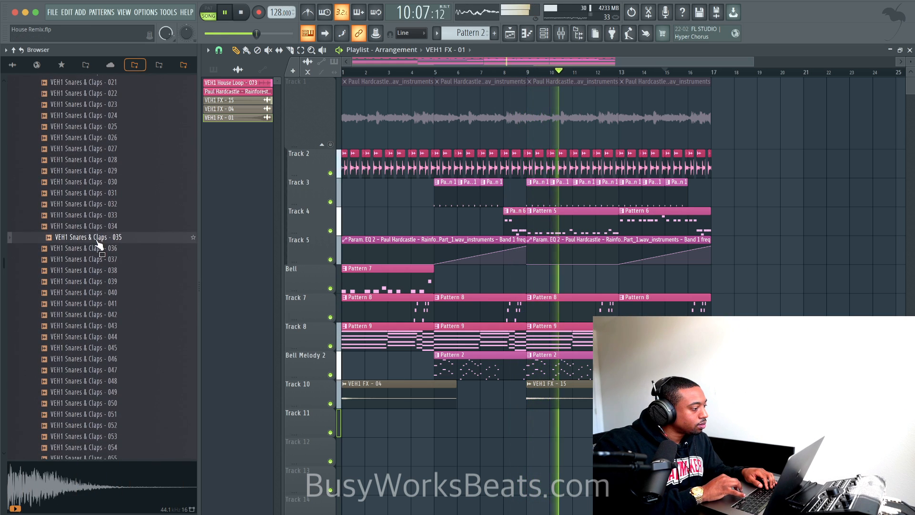
click(98, 249)
click(99, 260)
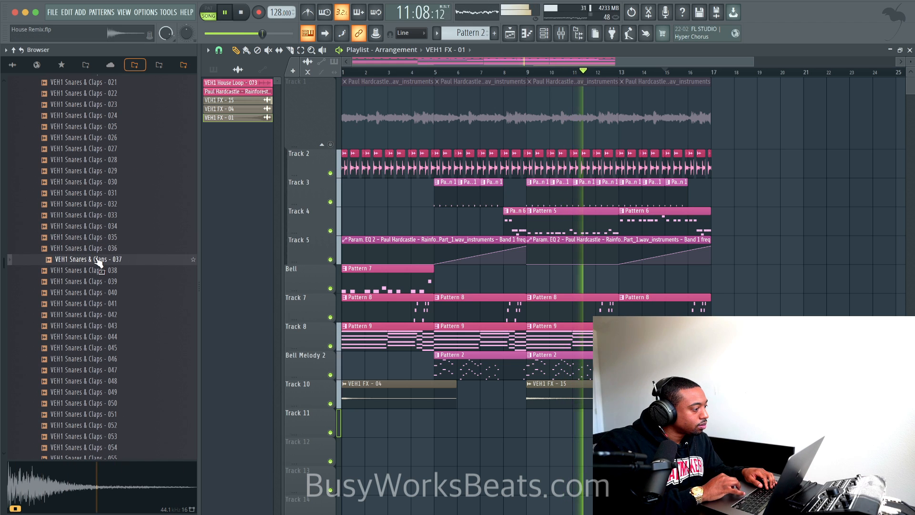
key(Down)
key(Down)
key(Down)
key(Down)
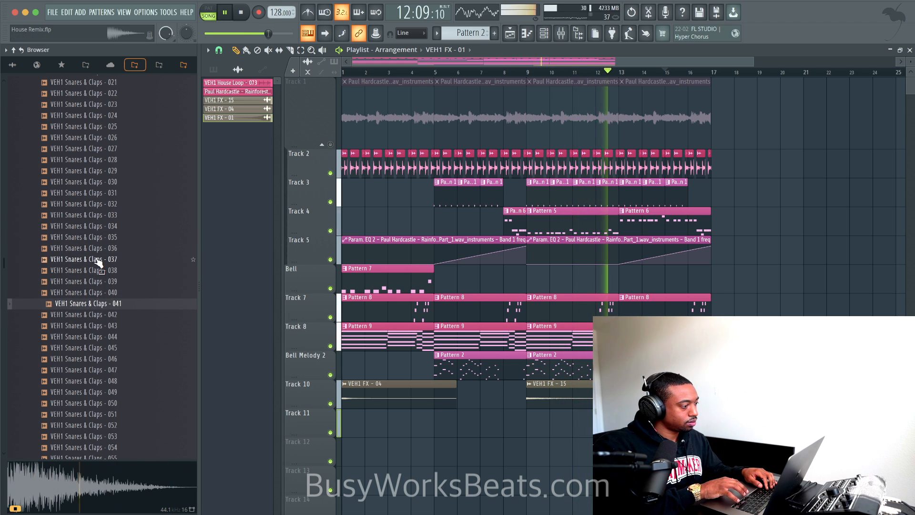
Open the VEH1 Snares & Claps - 040 sample in a new channel and show the channel rack.
click(104, 294)
right_click(105, 295)
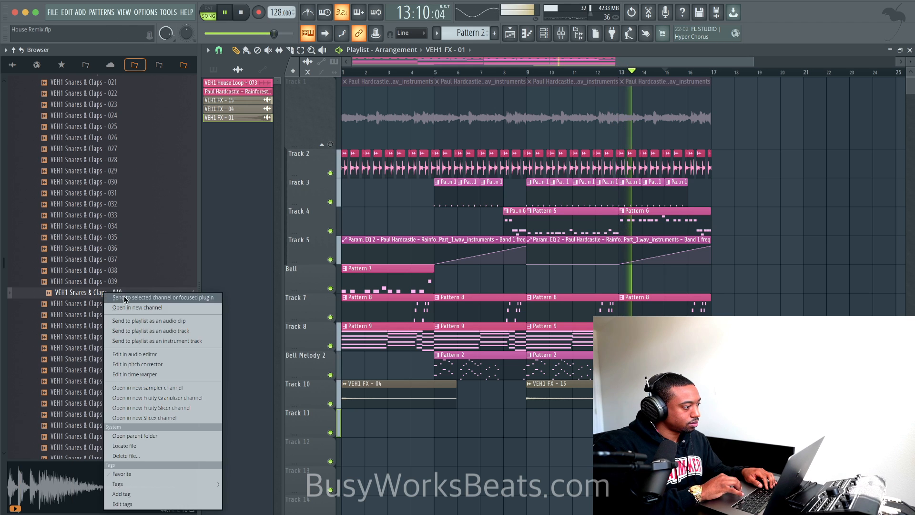
click(138, 313)
click(543, 35)
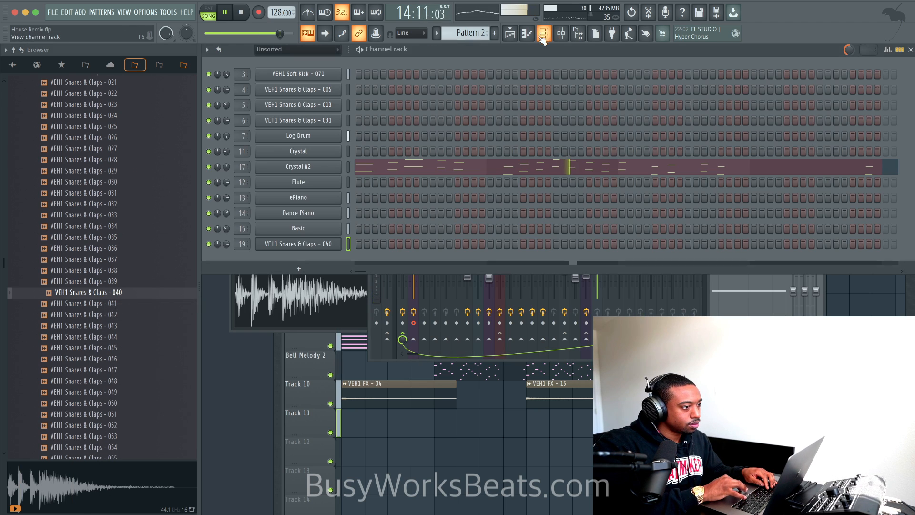
In Pattern 1, move the VEH1 Snares & Claps - 040 channel directly below VEH1 Snares & Claps - 031 and add a hit on step 5.
scroll(467, 33, up, 1)
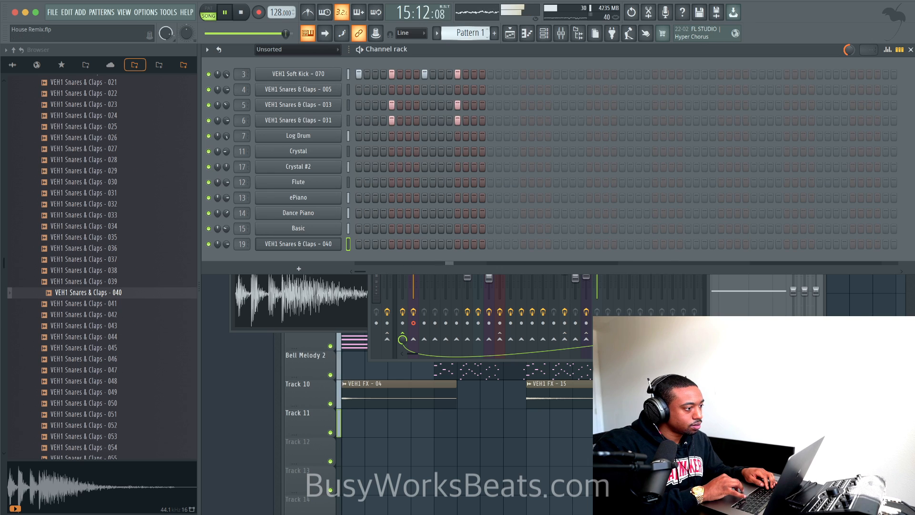
key(alt+Up)
key(alt+Up)
key(alt+Up)
key(alt+Up)
key(alt+Up)
key(alt+Up)
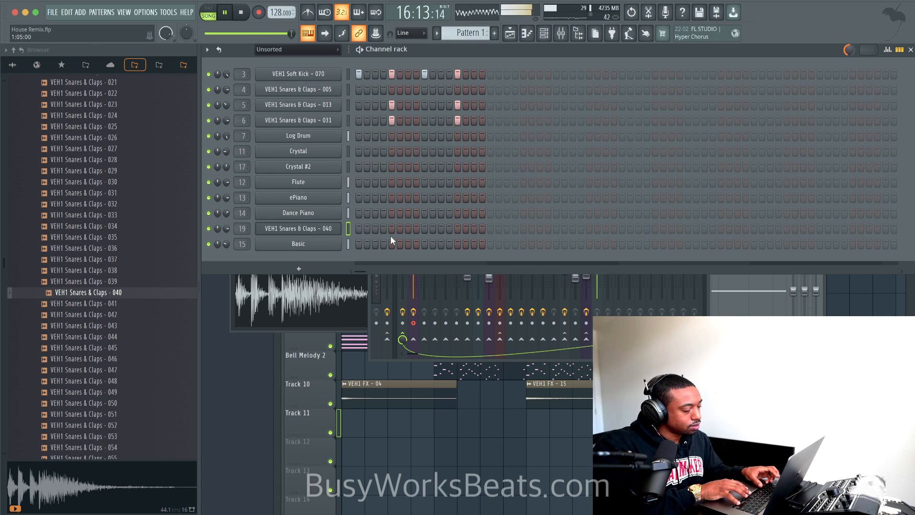
key(alt+Up)
click(391, 136)
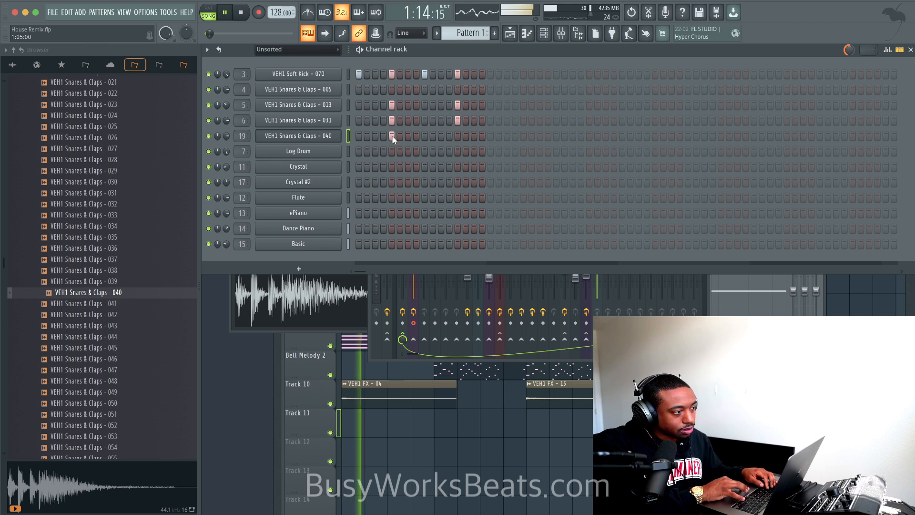
Return to the playlist without the browser, open the mixer and lower the Flute track's volume.
right_click(470, 396)
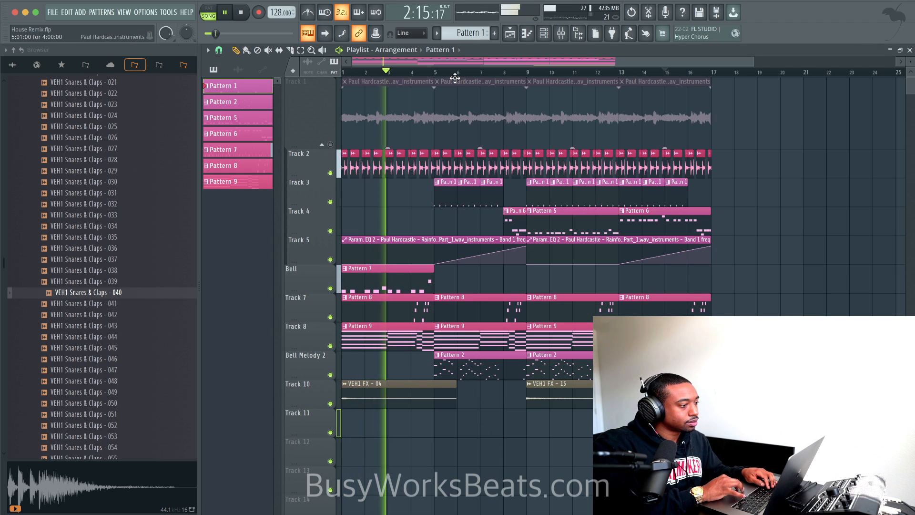
click(561, 39)
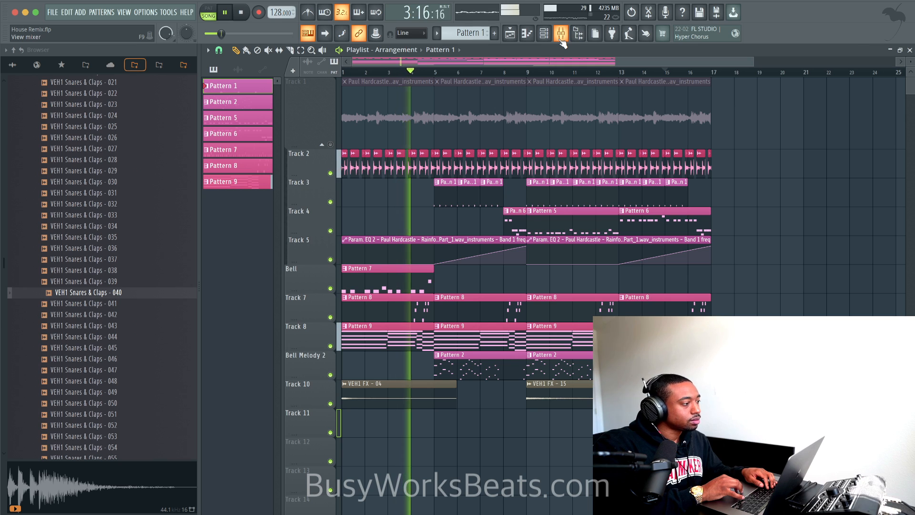
click(578, 35)
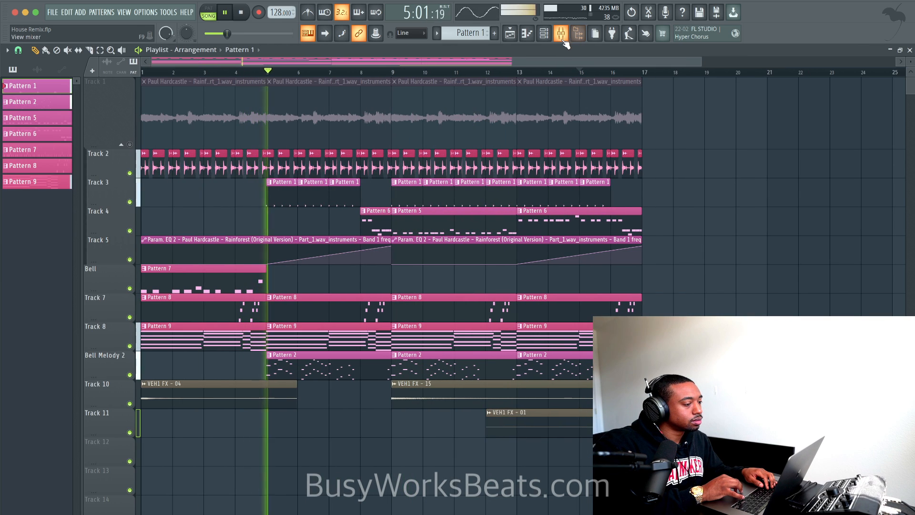
click(560, 34)
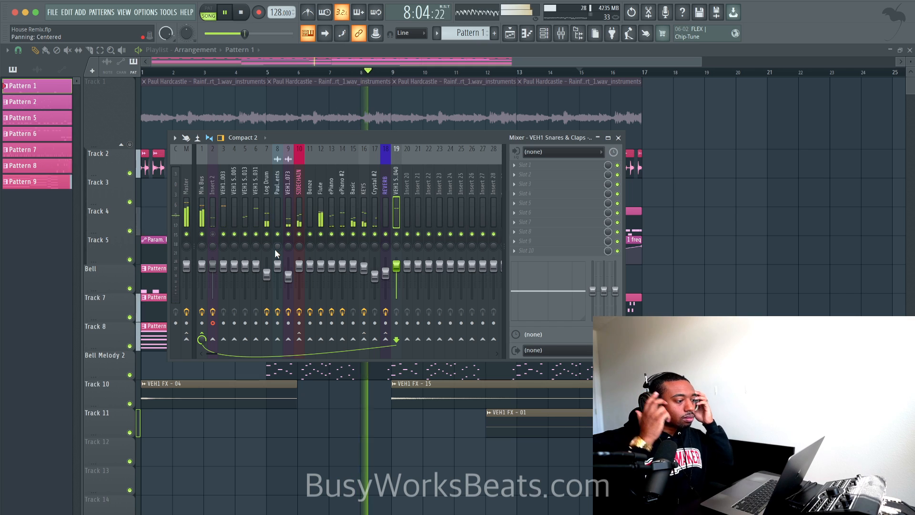
click(323, 247)
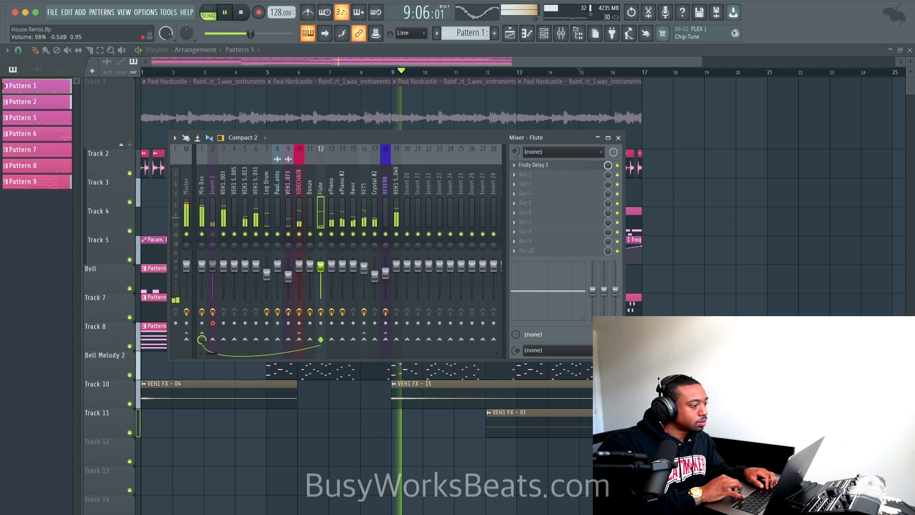
drag(320, 265, 321, 273)
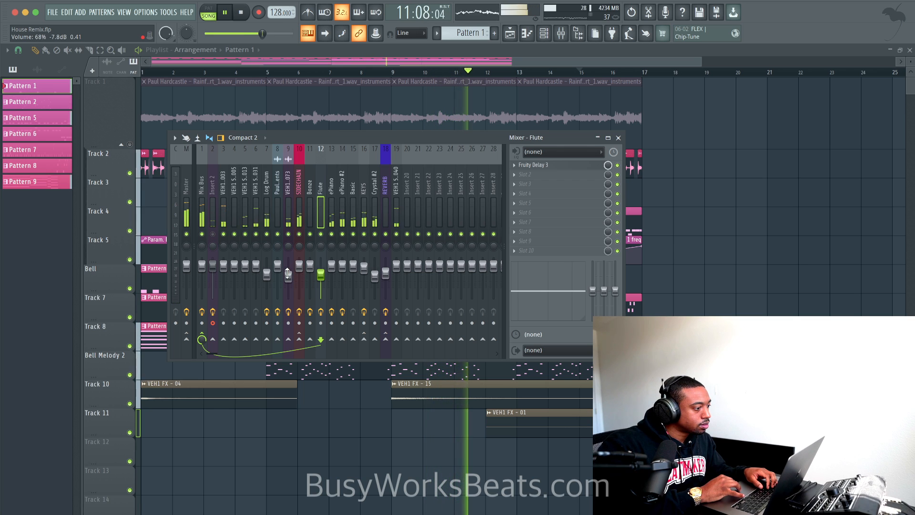
Solo and unsolo the VEH1 House Loop - 073 mixer track, and add Fruity parametric EQ 2 in its second effect slot.
right_click(289, 234)
right_click(288, 234)
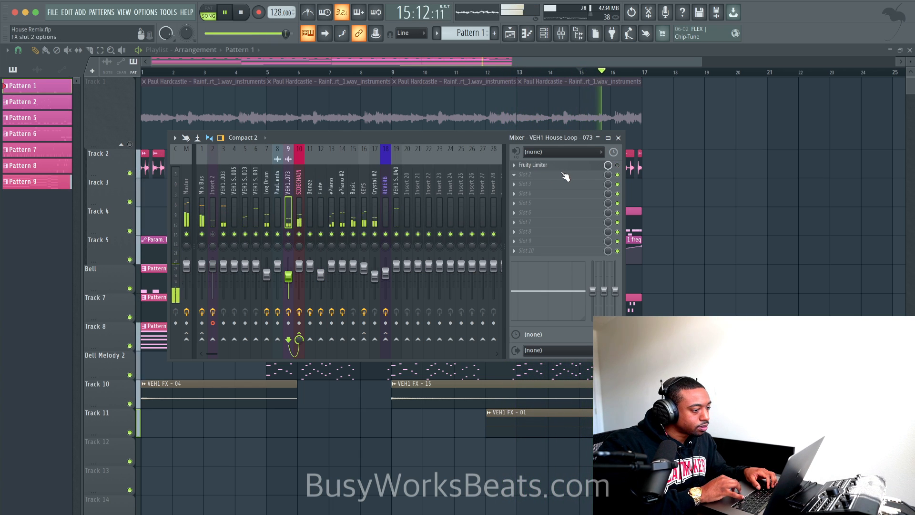
click(565, 176)
click(400, 98)
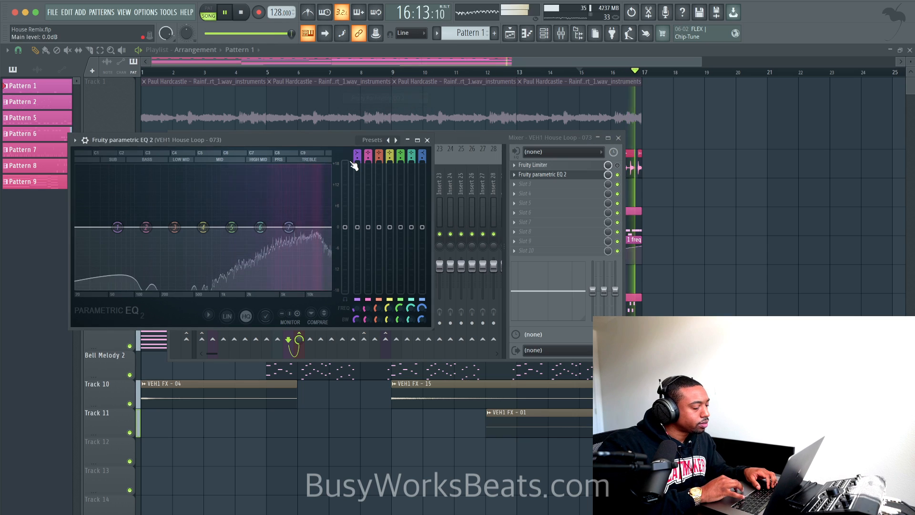
Set EQ band 1 to a Steep 8 high-pass and raise its frequency to cut the house loop's low end.
drag(356, 153, 357, 150)
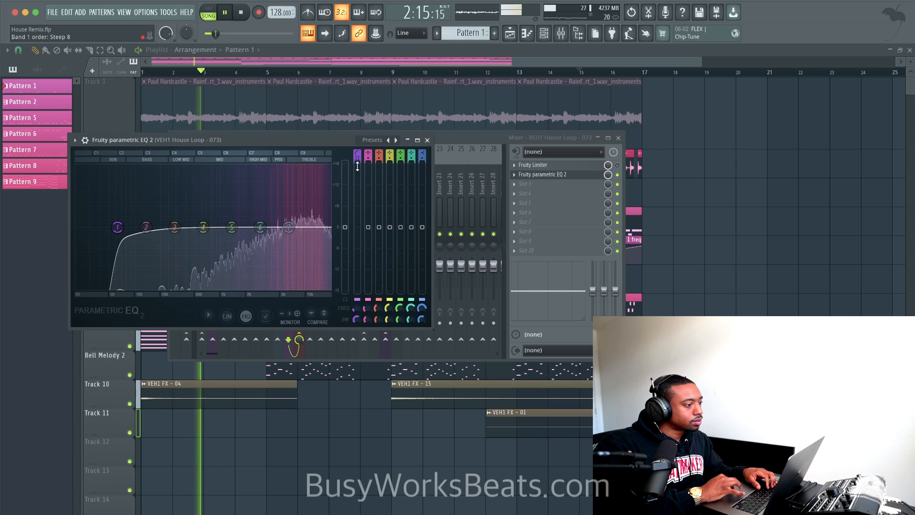
drag(358, 314, 358, 293)
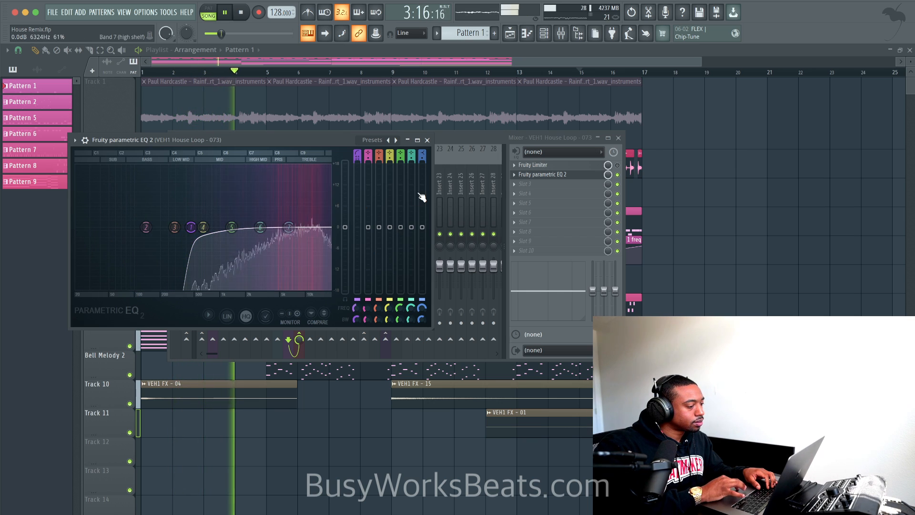
click(428, 140)
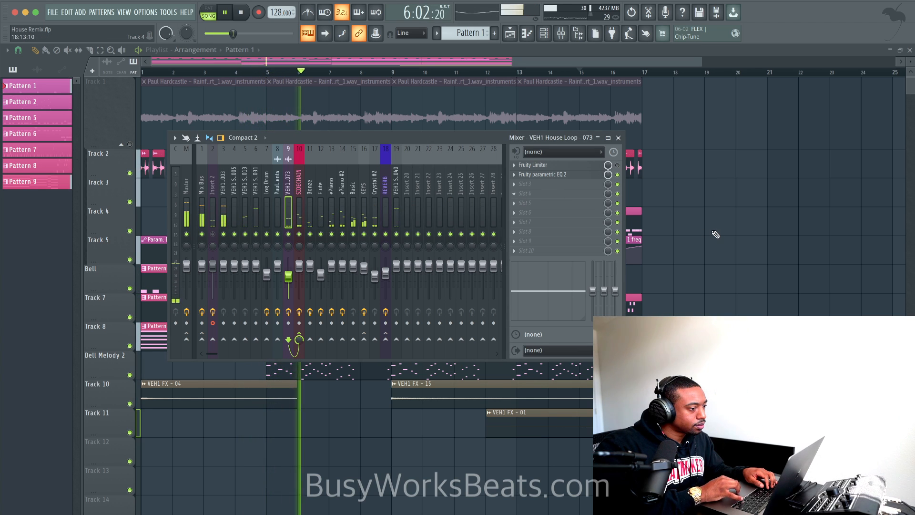
Close the mixer, clean up the end of the Track 2 House Loop clips at bar 17, and save the project.
key(F9)
drag(643, 152, 149, 169)
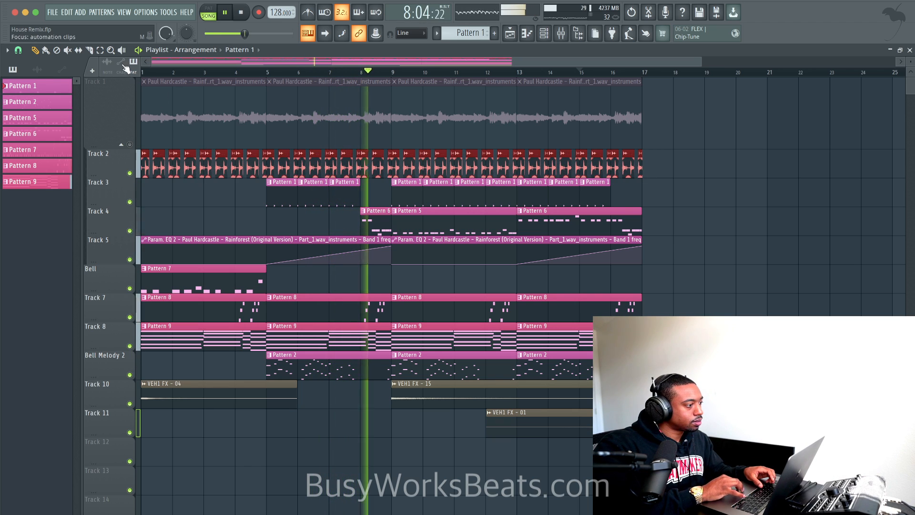
click(654, 173)
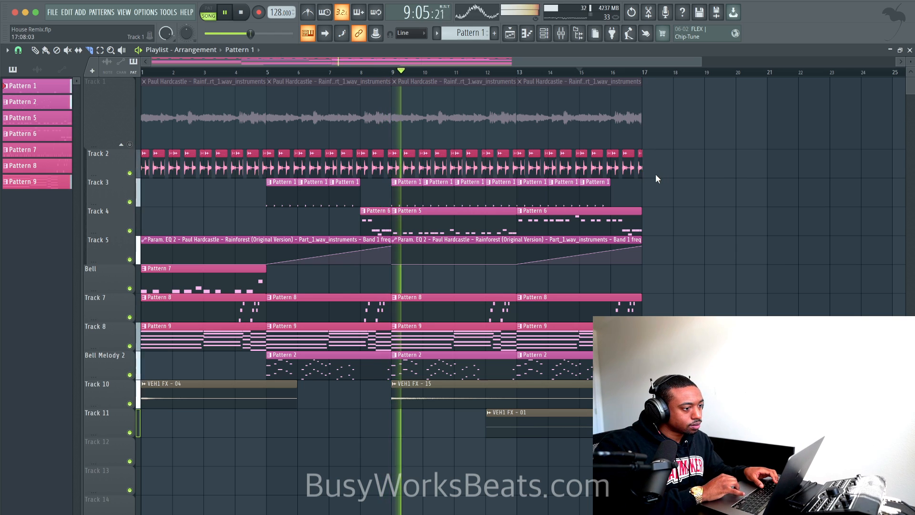
scroll(700, 185, up, 3)
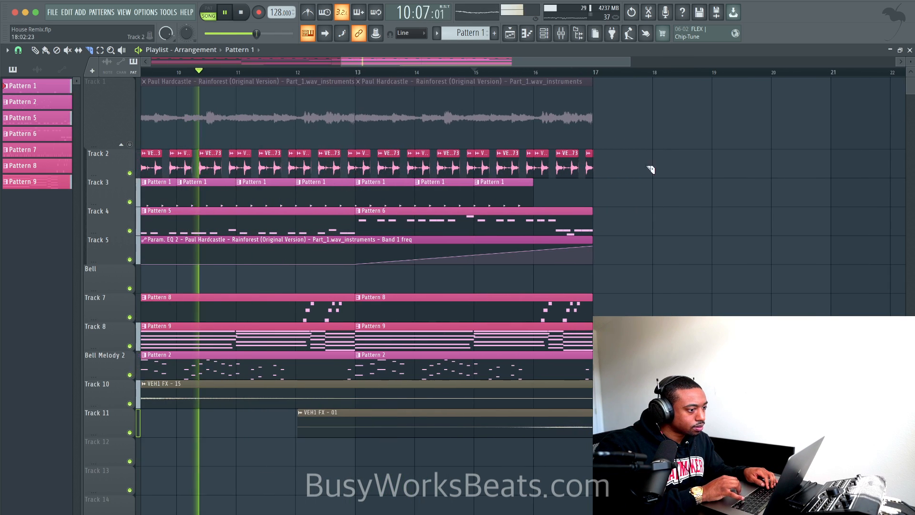
scroll(613, 152, up, 3)
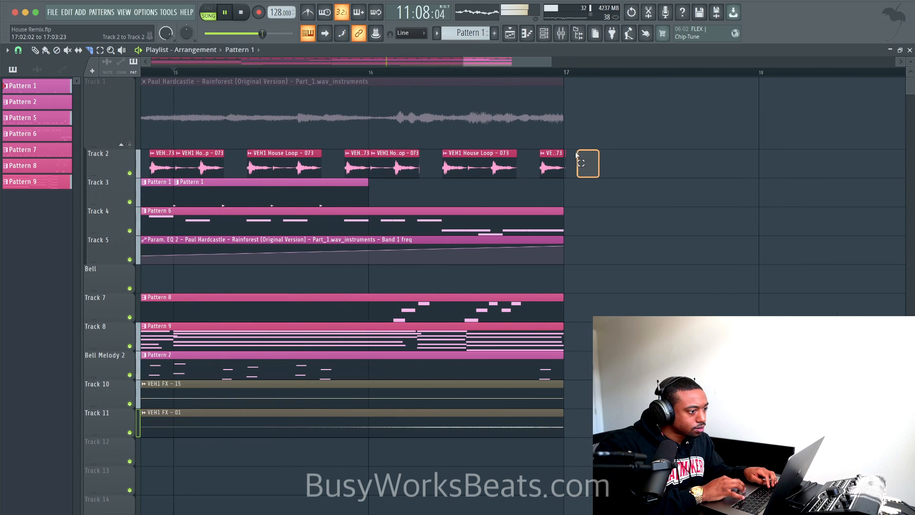
scroll(618, 233, down, 6)
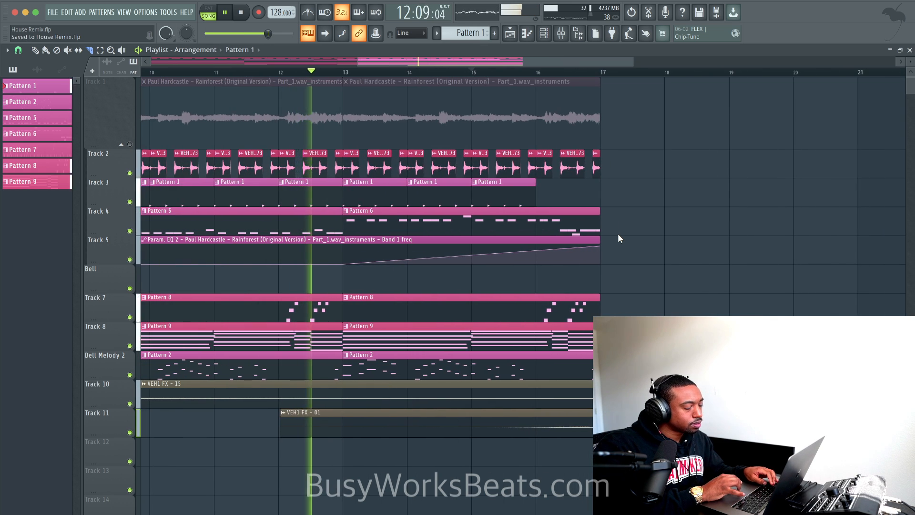
scroll(500, 323, down, 3)
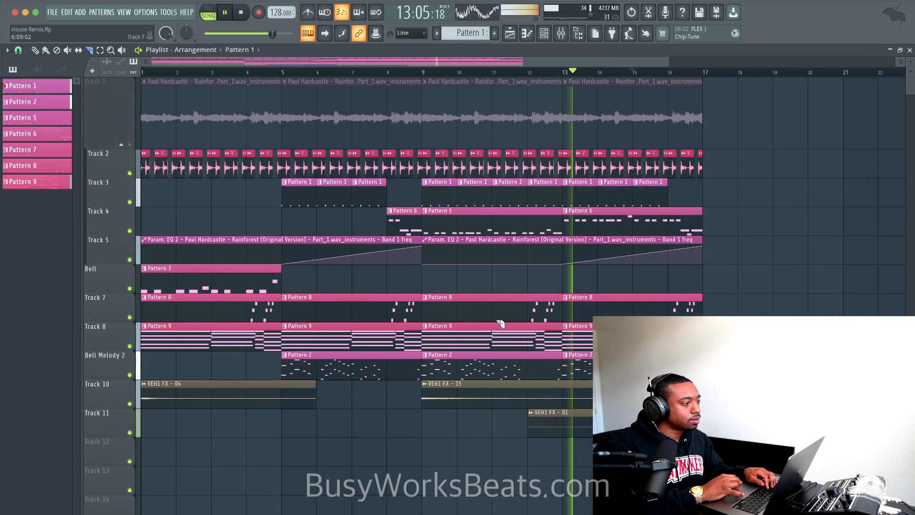
Rename Track 2, which holds the house loop clips, to "Hi Hats".
right_click(112, 148)
click(117, 162)
text(Hi Hats)
key(Return)
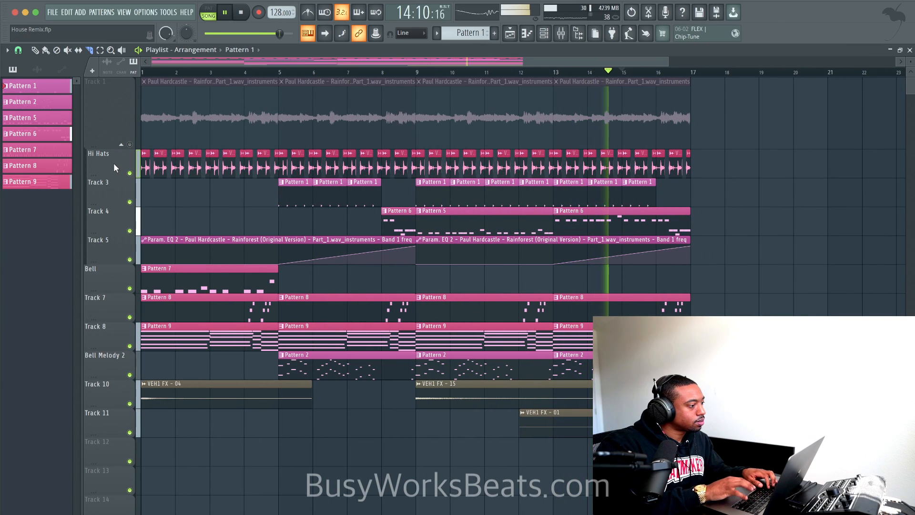
Rename Track 3, which holds the Pattern 1 clips, to "Kick - Clap".
right_click(112, 190)
click(116, 196)
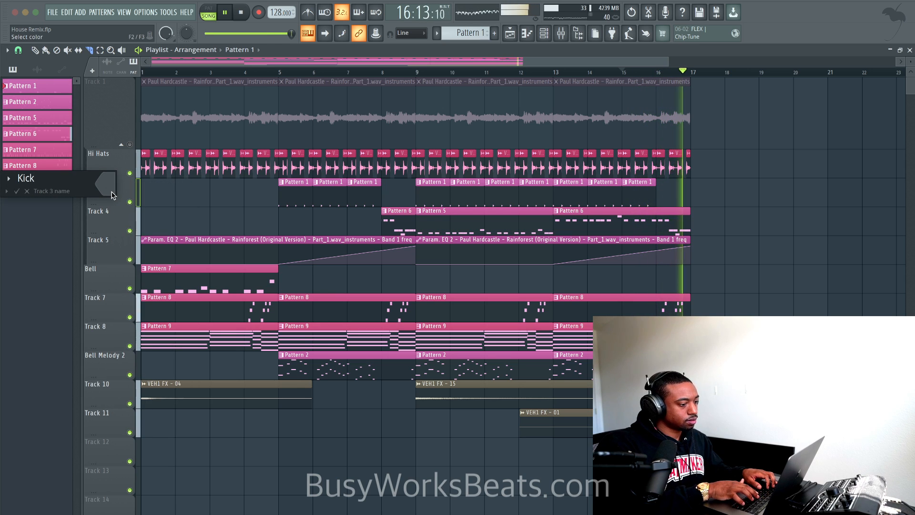
text(Kick - Snare)
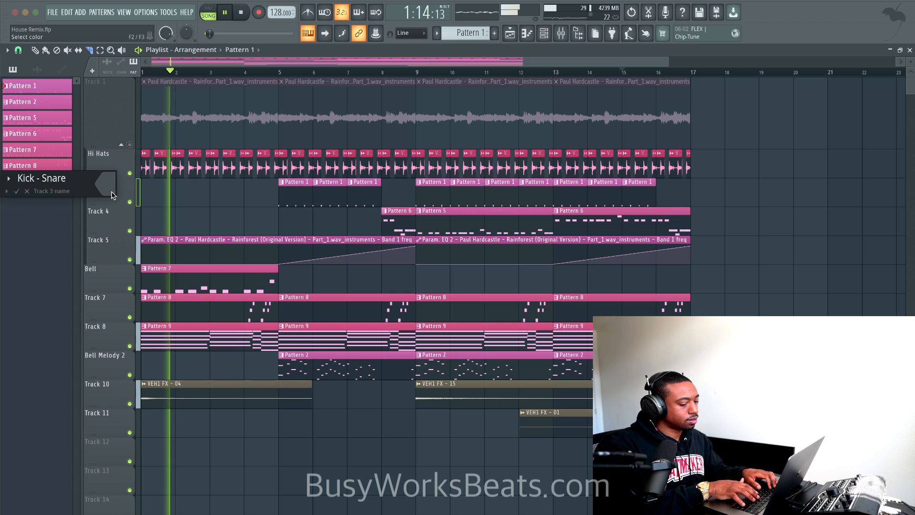
key(BackSpace)
key(BackSpace)
text(Clap)
key(Return)
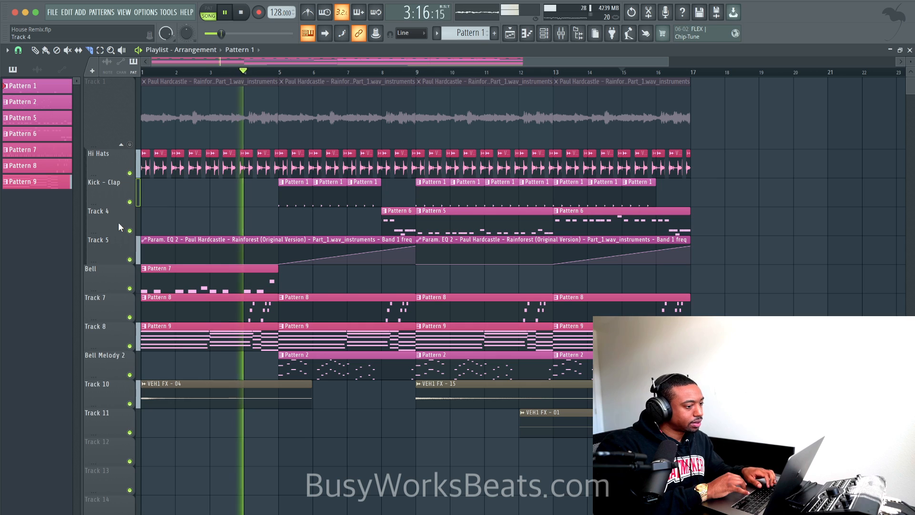
Rename Track 4, which holds the Pattern 5 and Pattern 6 clips, to "Bass".
right_click(118, 222)
click(119, 227)
text(Bass)
key(Return)
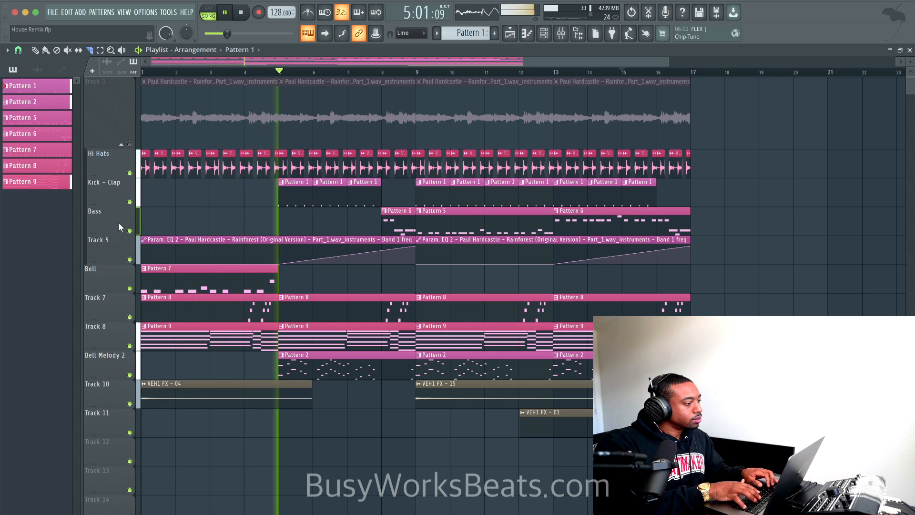
Rename Track 5, which holds the EQ automation clips, to "Automation for Sample".
right_click(115, 242)
click(115, 247)
text(Automatio)
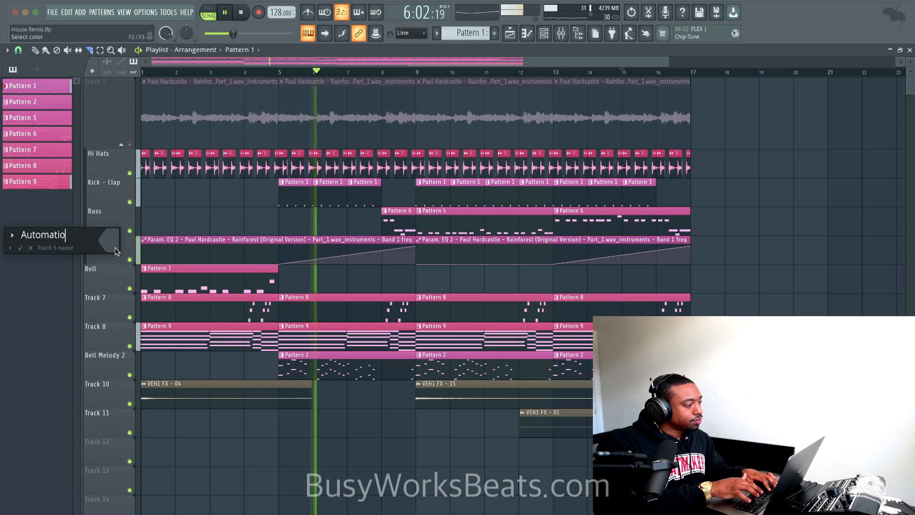
text(n for )
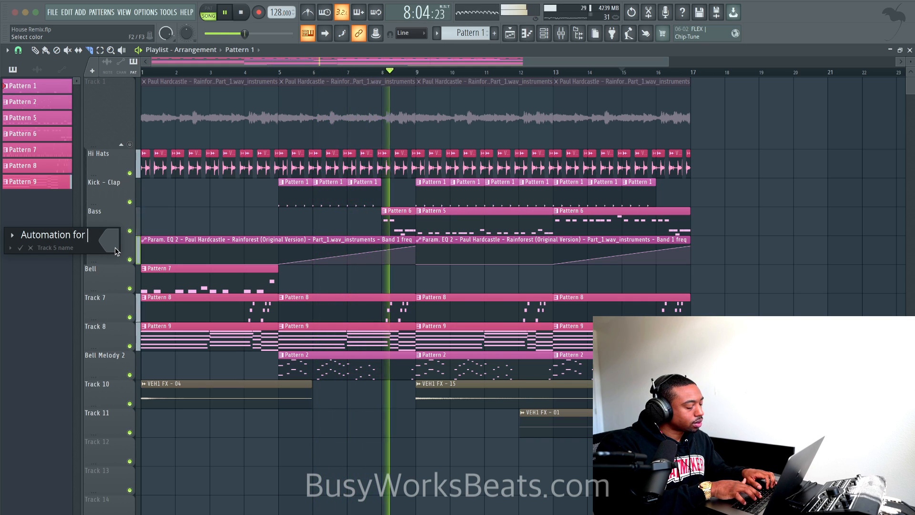
text(Sample)
key(Return)
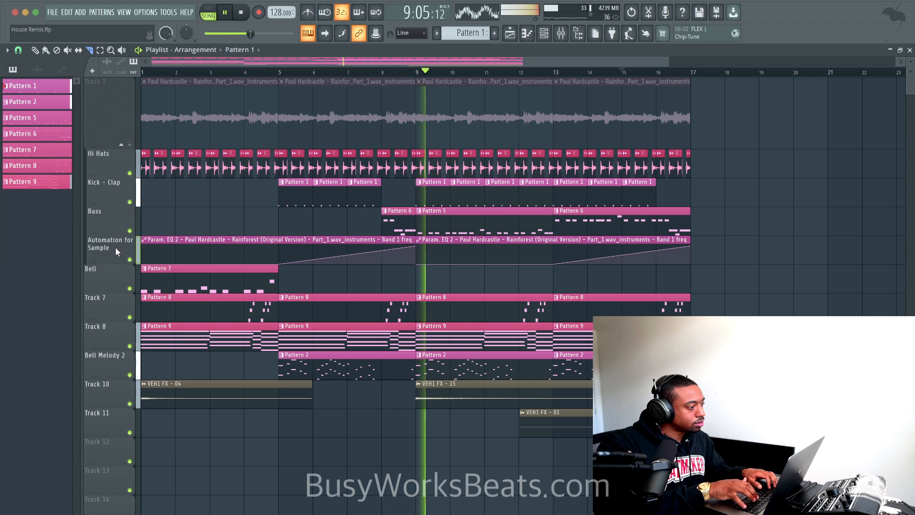
Save the project, and save a copy of it in the same folder as "House Remix FREE DL.flp".
key(ctrl+s)
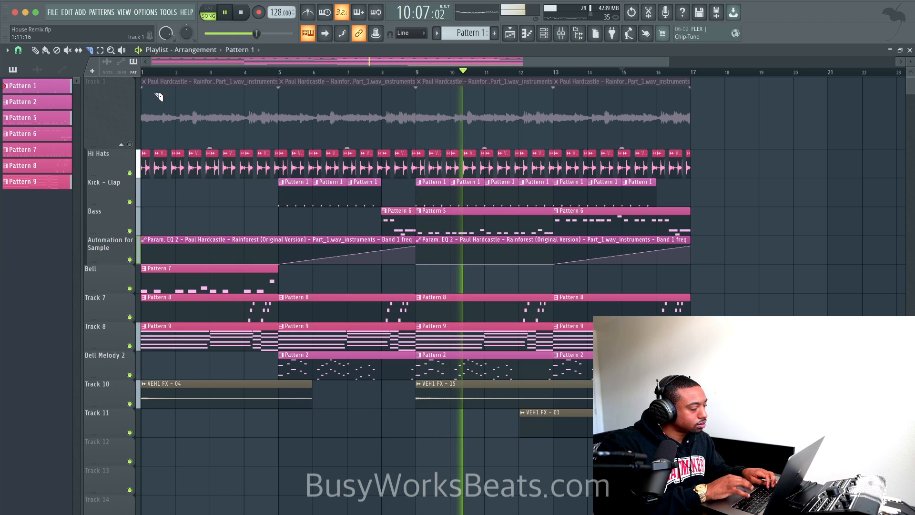
click(53, 13)
click(73, 68)
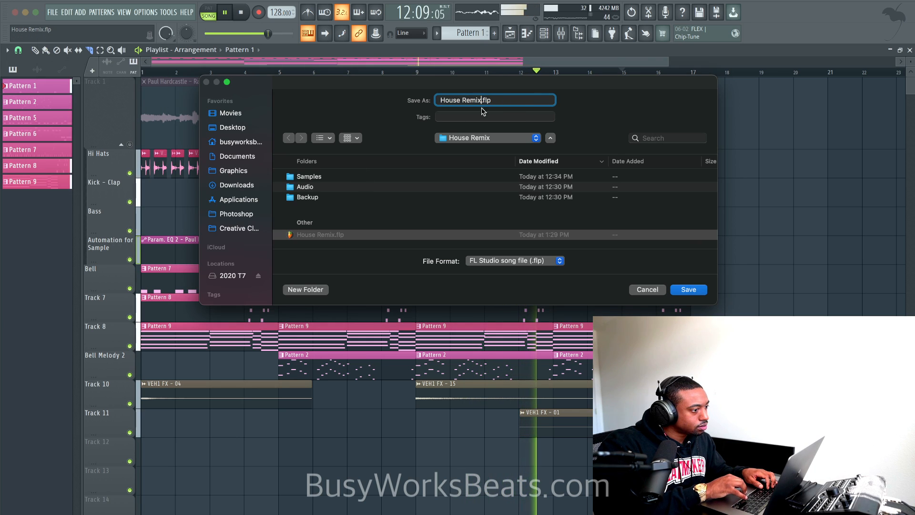
text(FREE DL)
key(Return)
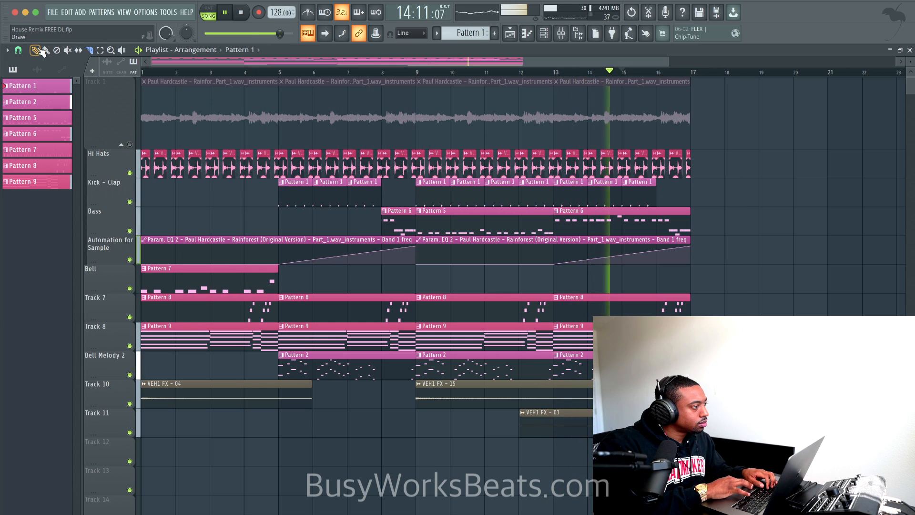
right_click(191, 101)
right_click(343, 95)
key(super+z)
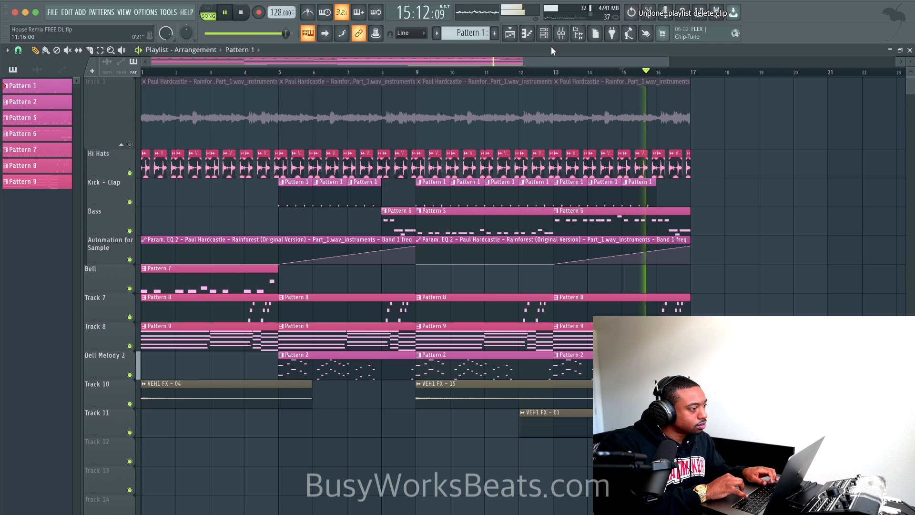
Unmute playlist Track 1, which holds the Rainforest sample clips.
key(F9)
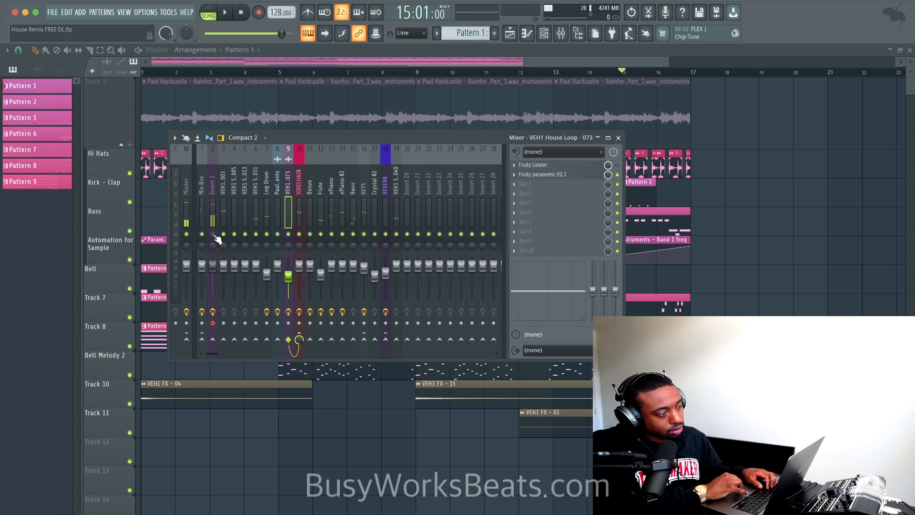
click(129, 144)
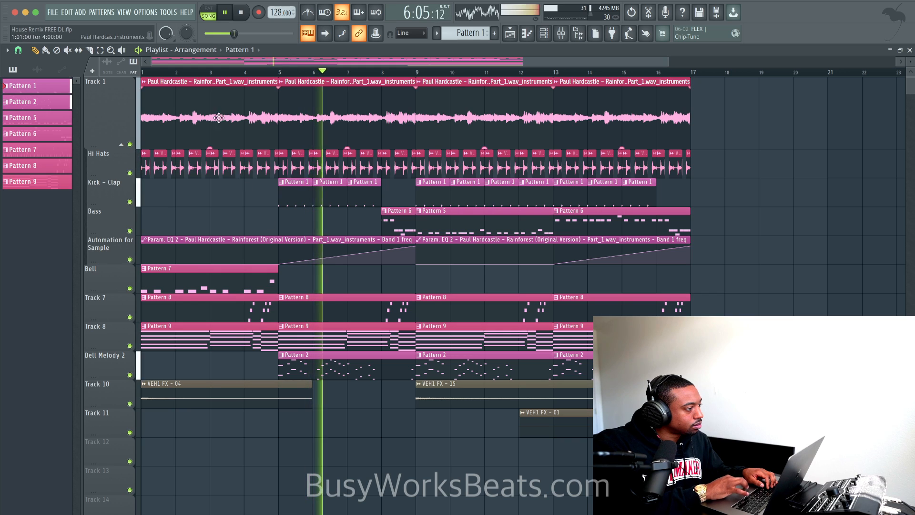
Mute all Pattern 9 clips on Track 8 and all Pattern 2 clips on the Bell Melody 2 track.
click(67, 49)
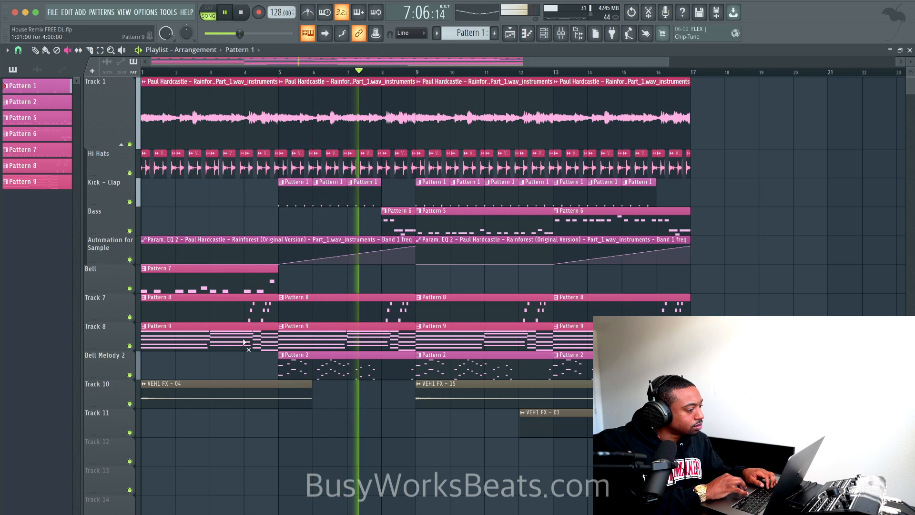
click(267, 340)
drag(288, 339, 567, 339)
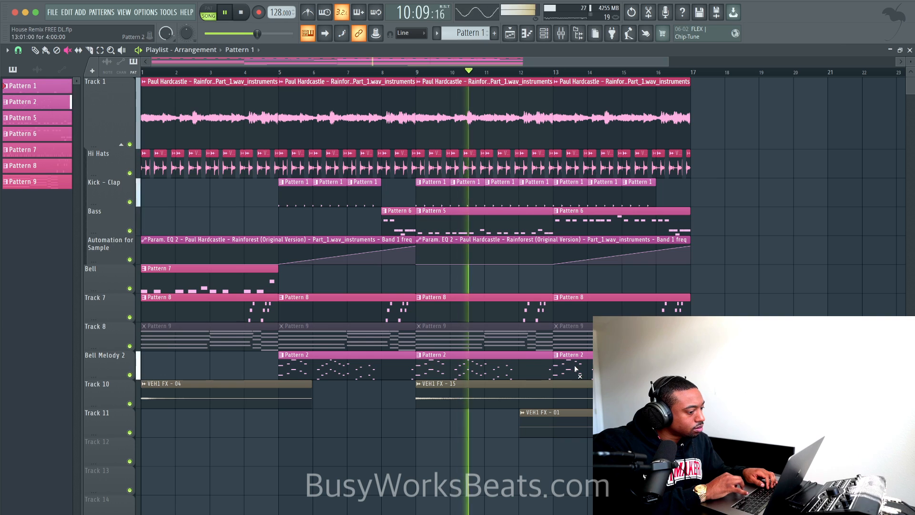
drag(575, 368, 333, 371)
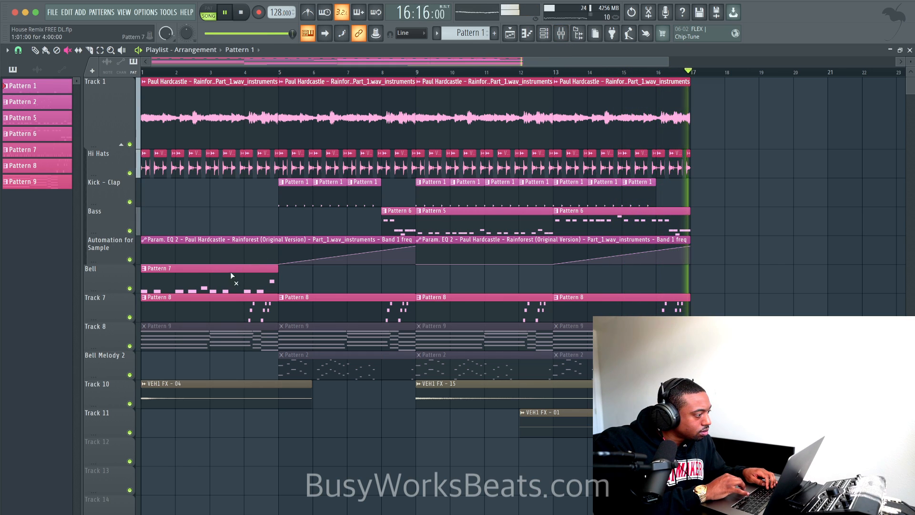
Mute the sample clips on Track 1, and unmute the Pattern 9 clips and the Pattern 2 clips.
drag(224, 99, 553, 104)
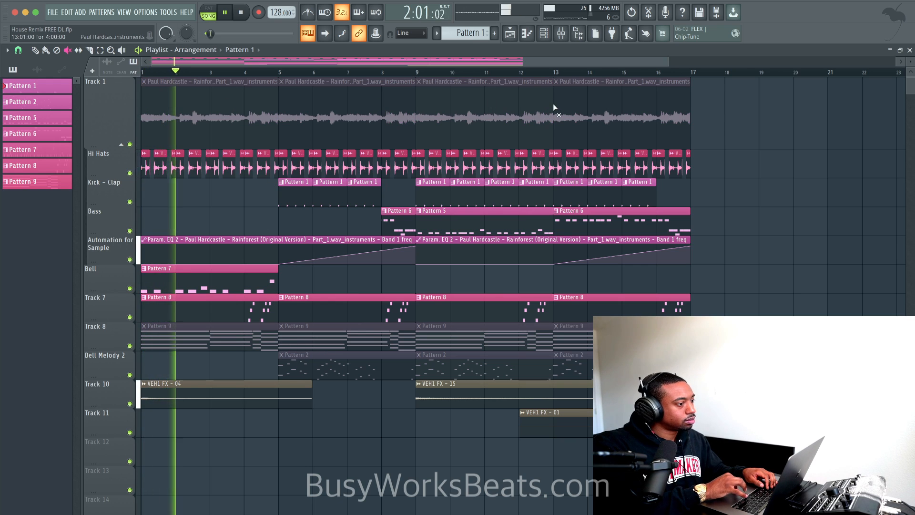
click(256, 338)
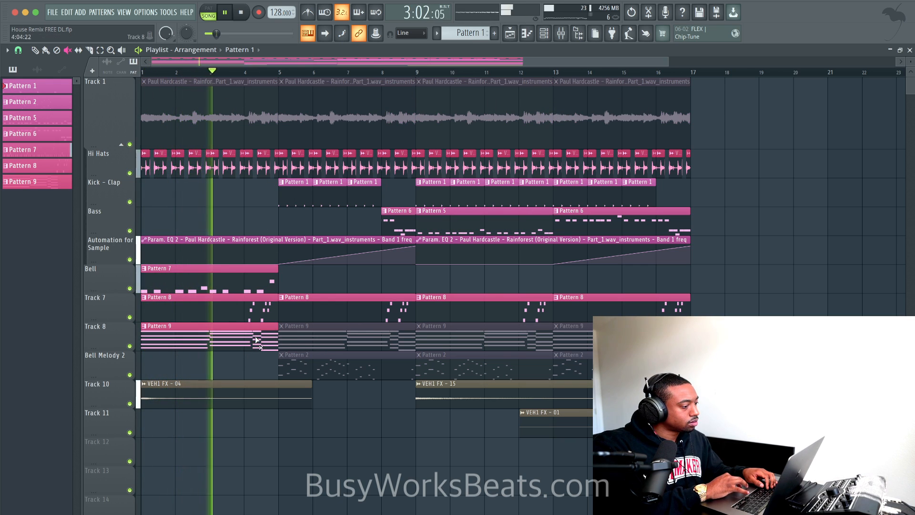
drag(256, 339, 571, 365)
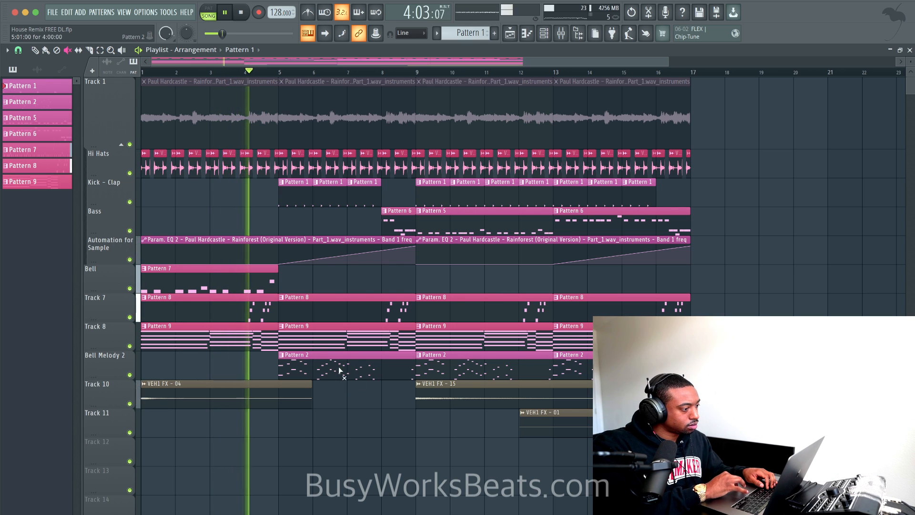
click(561, 33)
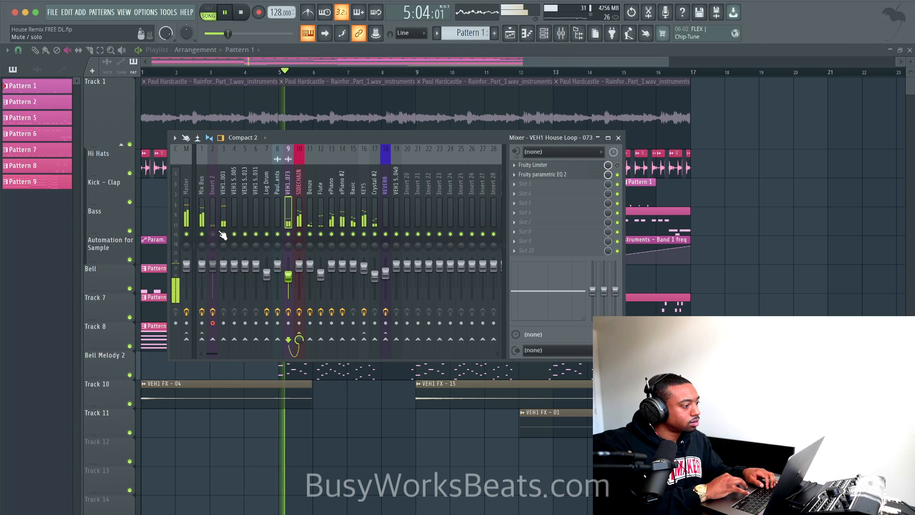
key(F9)
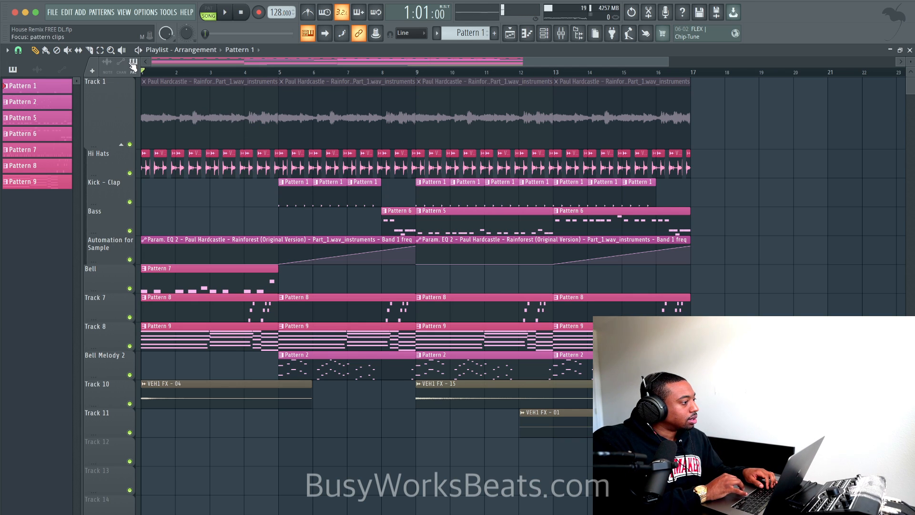
Delete the Rainforest sample's audio channel, including its playlist clips, from the project.
click(38, 69)
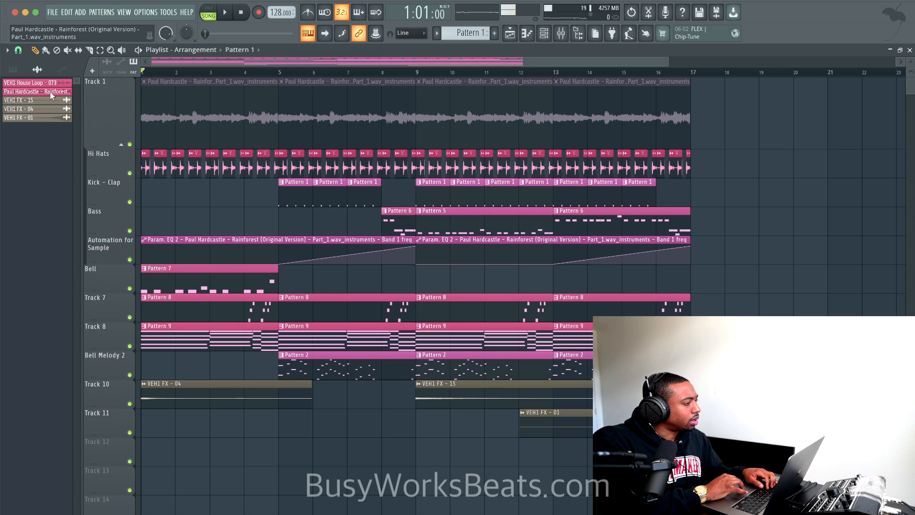
right_click(50, 93)
click(69, 197)
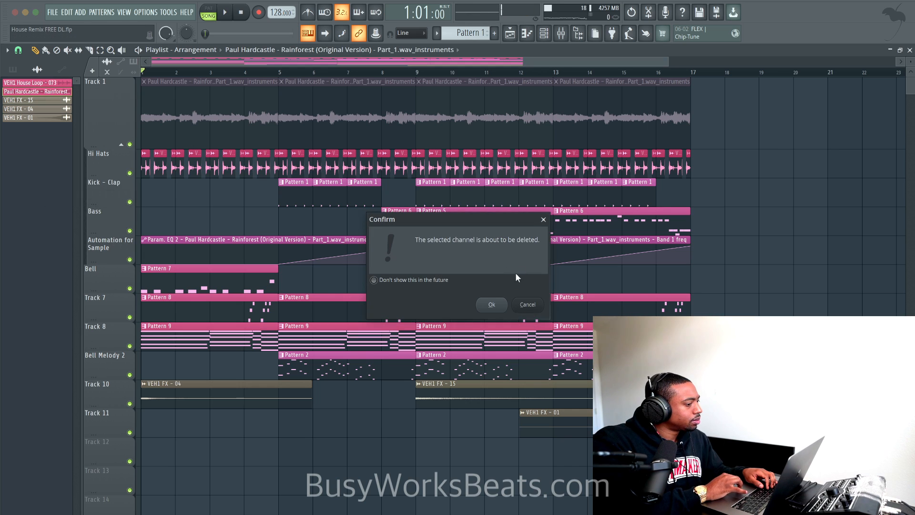
click(496, 303)
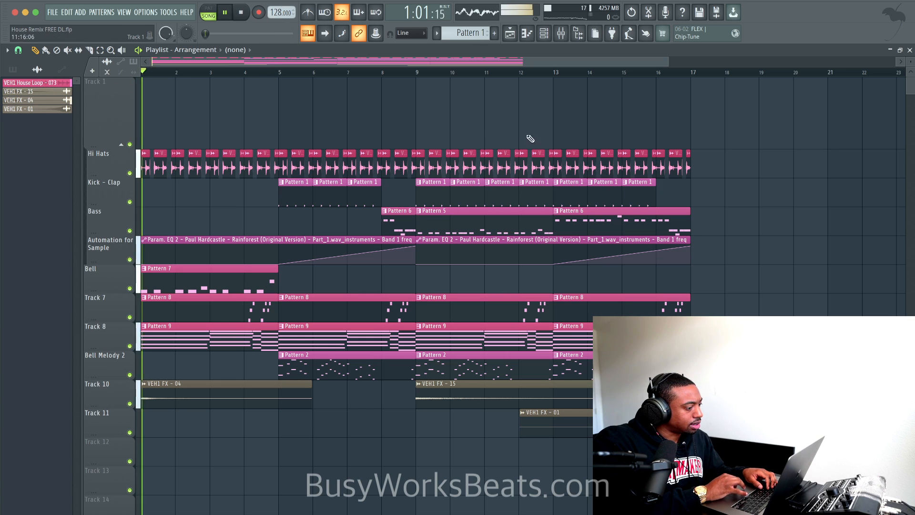
Route the VEH1 FX - 15, VEH1 FX - 04 and VEH1 FX - 01 channels to their own mixer tracks 20 to 22.
click(561, 33)
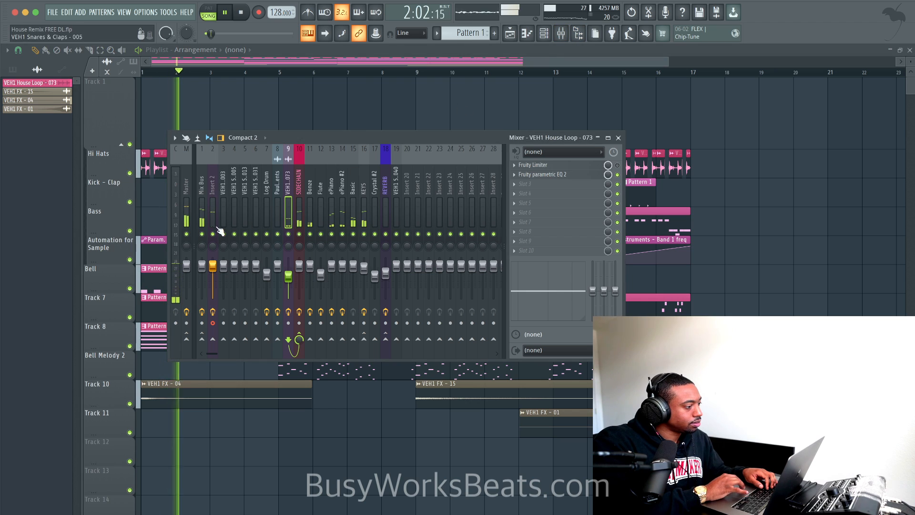
right_click(345, 113)
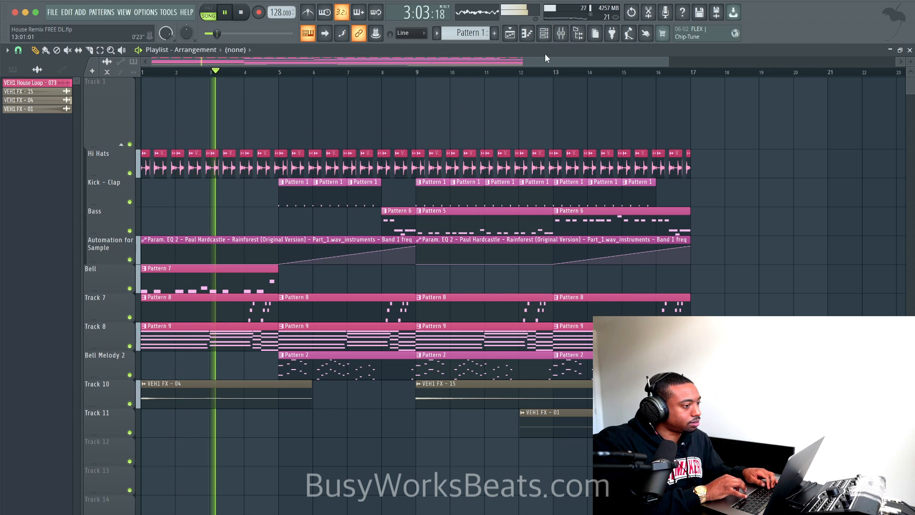
click(544, 33)
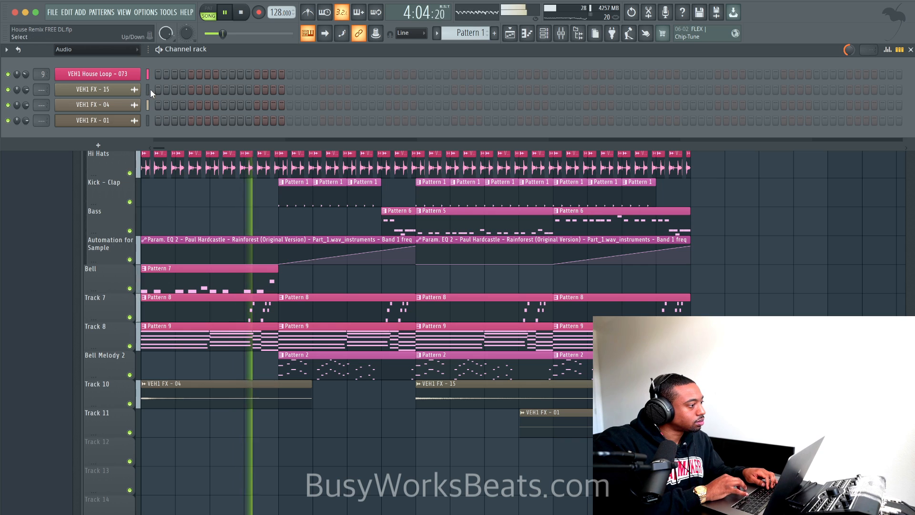
drag(150, 89, 150, 141)
key(ctrl+l)
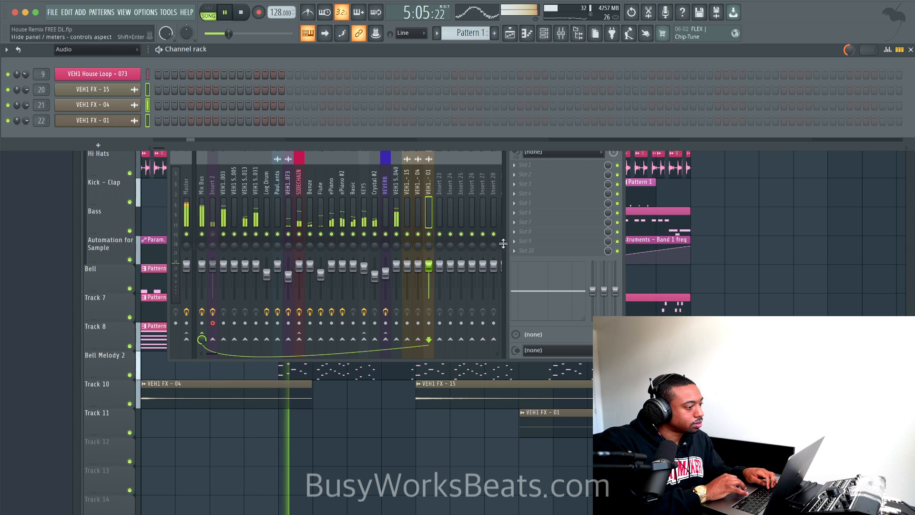
right_click(729, 249)
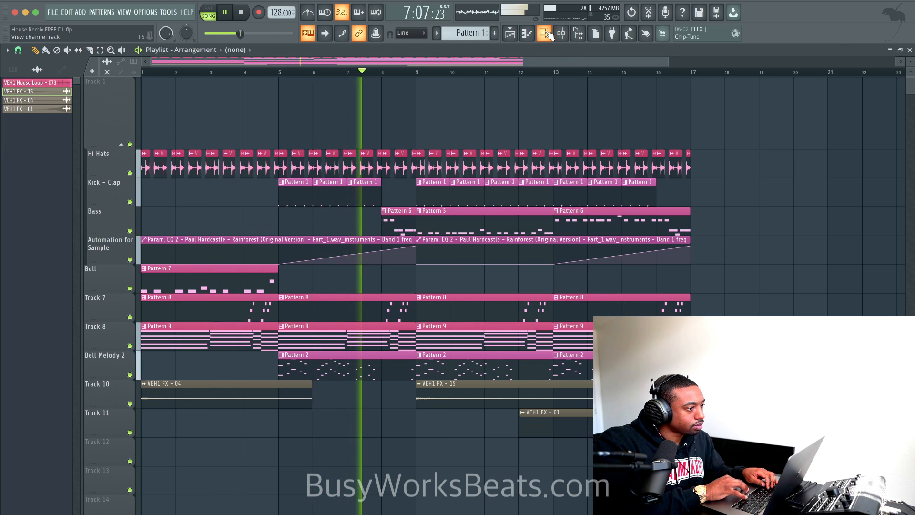
Show all channels in the channel rack and reset the VEH1 Soft Kick - 070 channel volume to 78%.
key(F6)
click(94, 51)
click(93, 60)
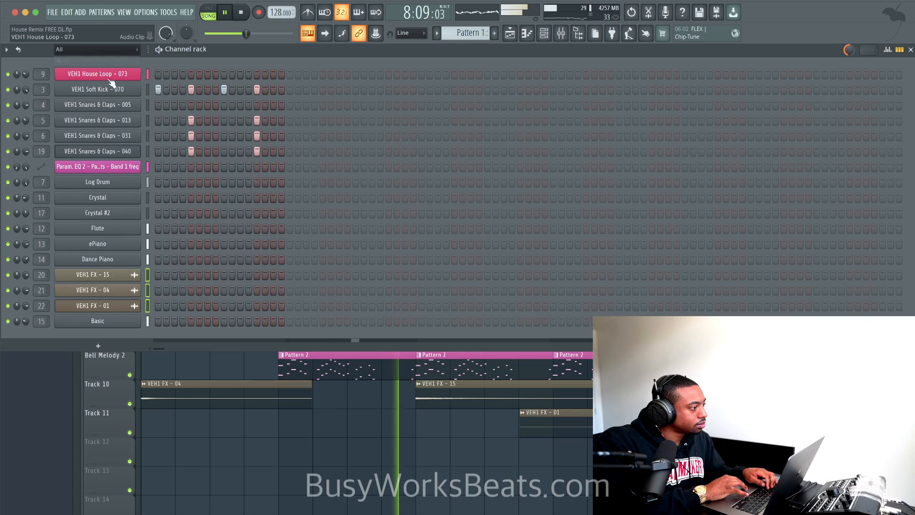
click(120, 91)
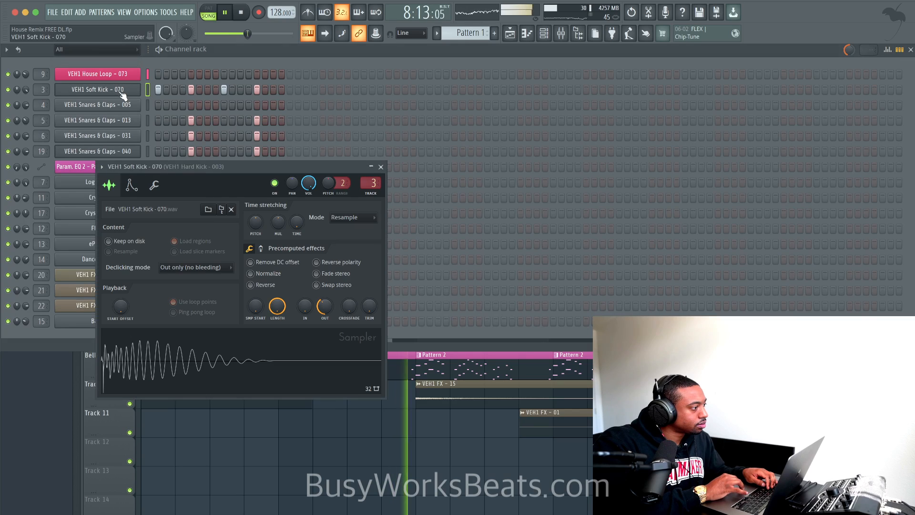
alt+click(27, 89)
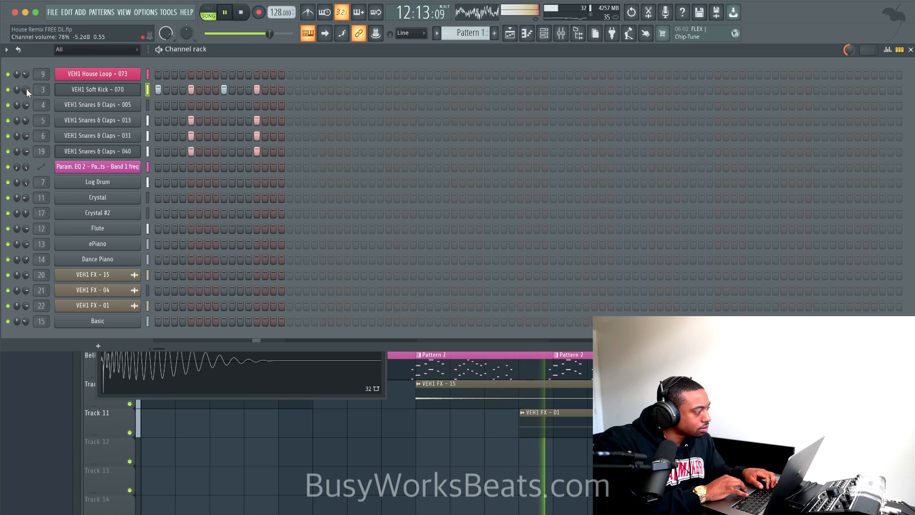
key(F5)
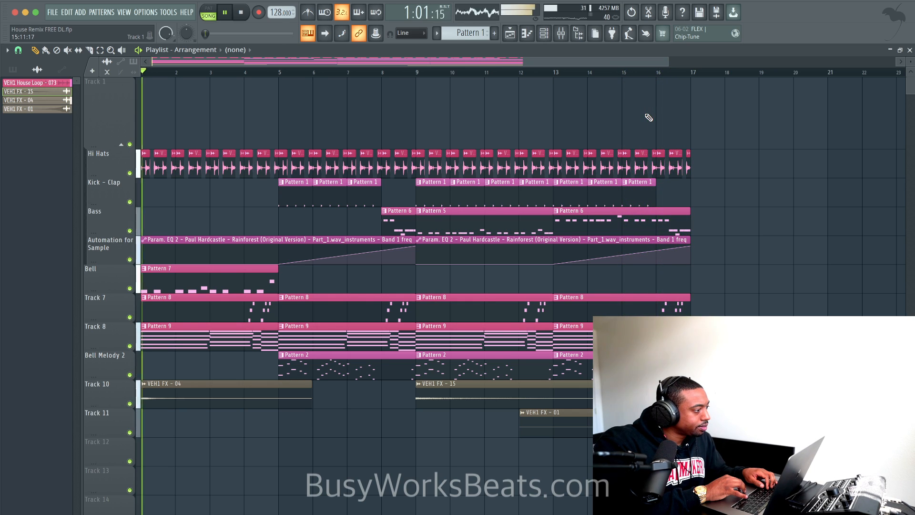
Delete the EQ automation clips from the "Automation for Sample" playlist track.
click(561, 35)
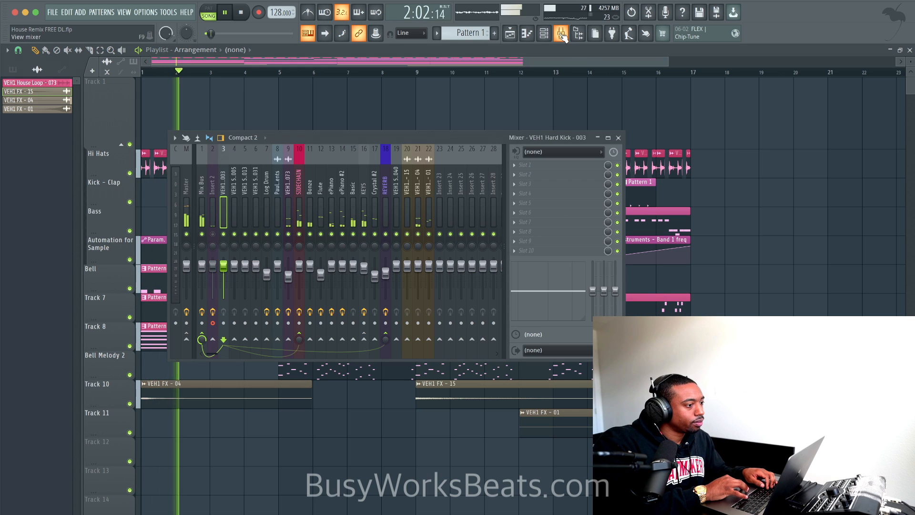
key(F9)
drag(728, 253, 378, 250)
key(Delete)
Add Fruity Parametric EQ 2 to the SIDECHAIN mixer track and set its band 1 type to High pass.
click(562, 34)
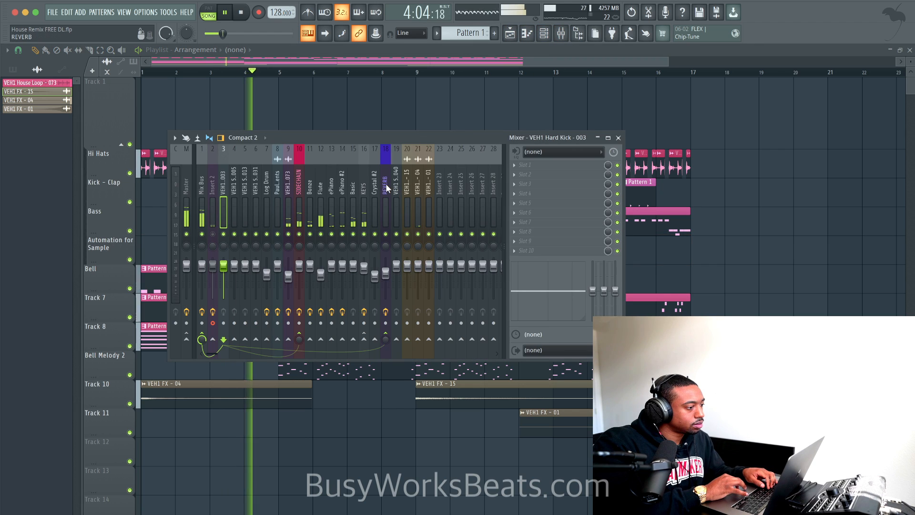
click(299, 193)
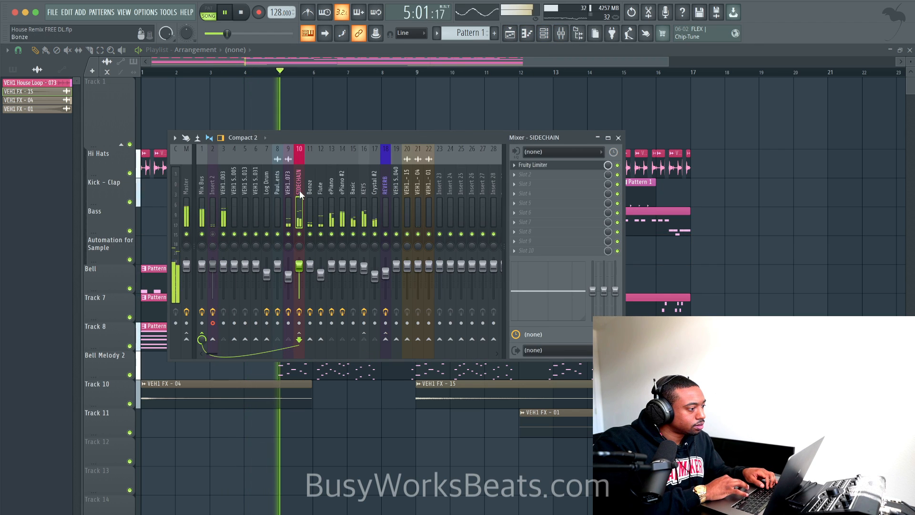
click(543, 187)
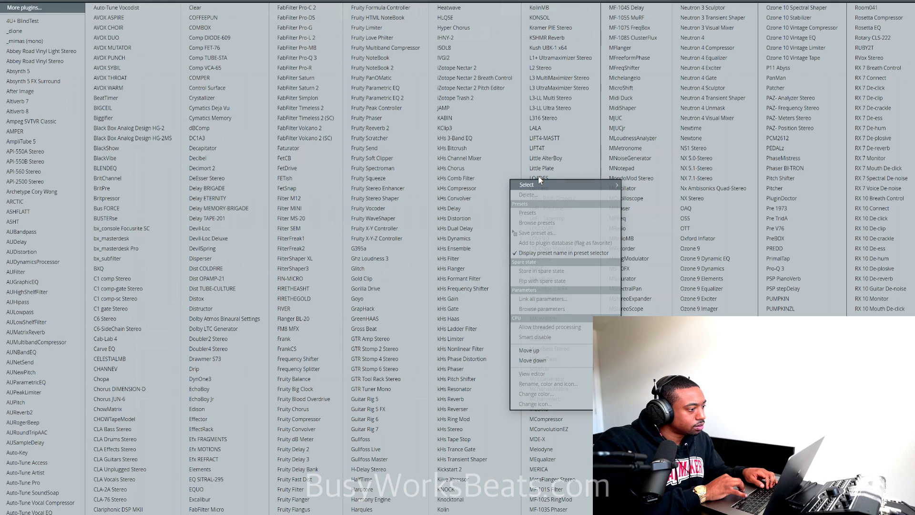
click(362, 98)
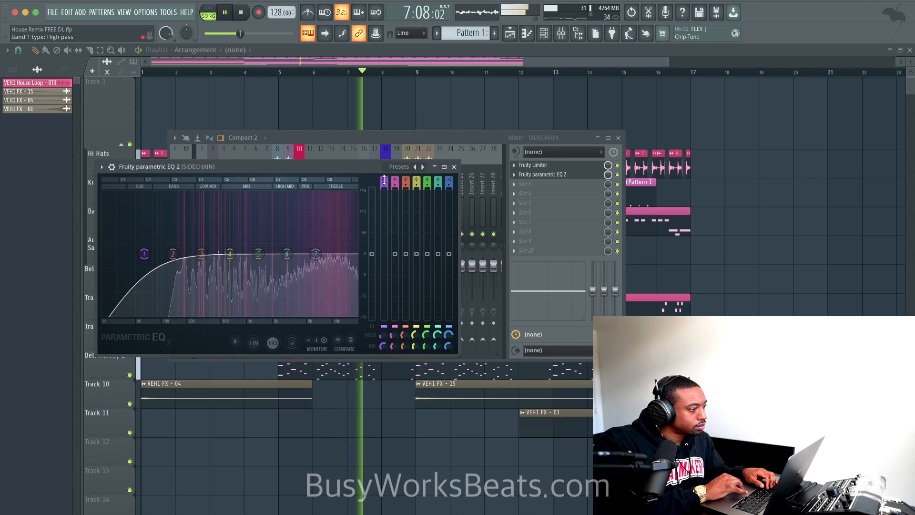
Lower the SIDECHAIN EQ's band 1 frequency to its minimum and create an automation clip for it.
drag(384, 332, 384, 352)
right_click(384, 333)
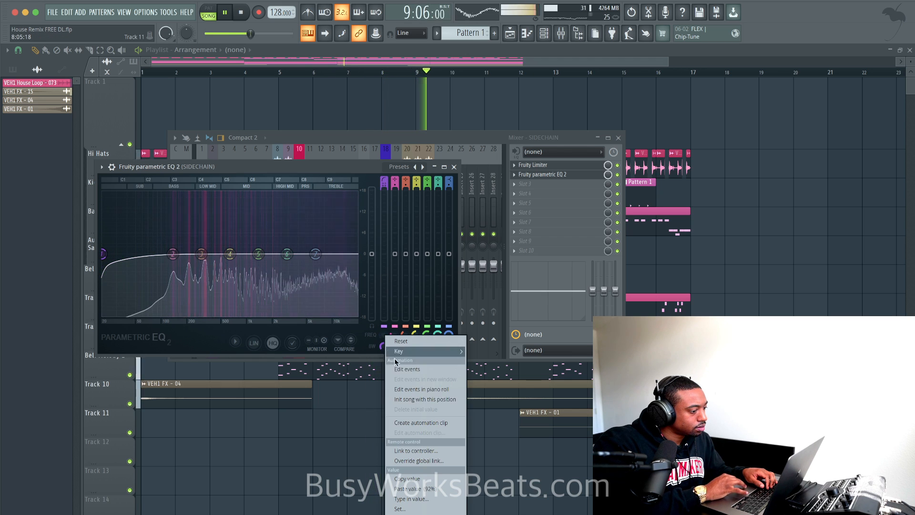
click(415, 423)
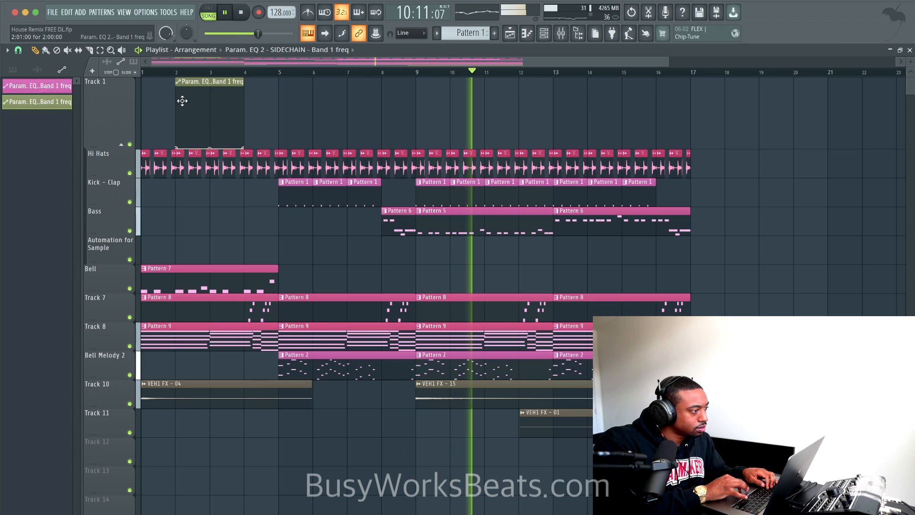
Fit the SIDECHAIN band 1 frequency automation clip on Track 1 to bars 1 to 17, with a rise from bar 7 that drops at bar 9.
drag(183, 101, 149, 101)
drag(209, 95, 690, 96)
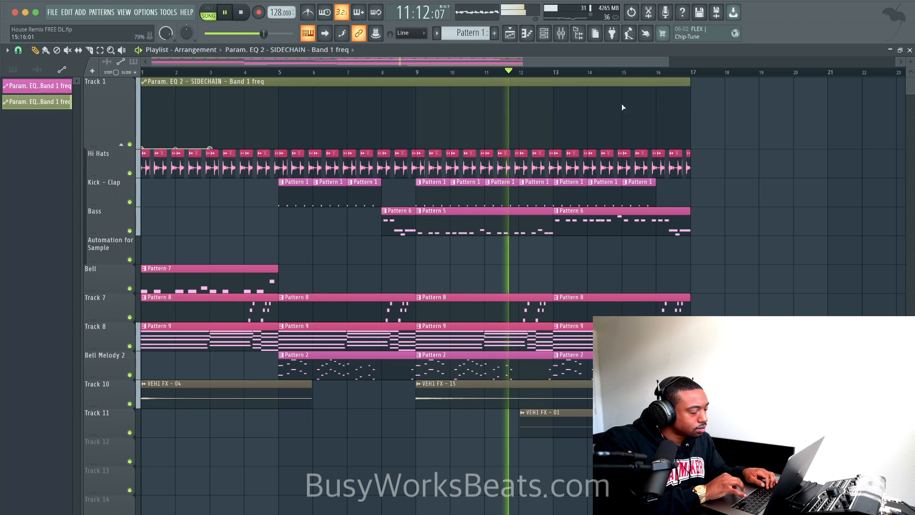
click(413, 111)
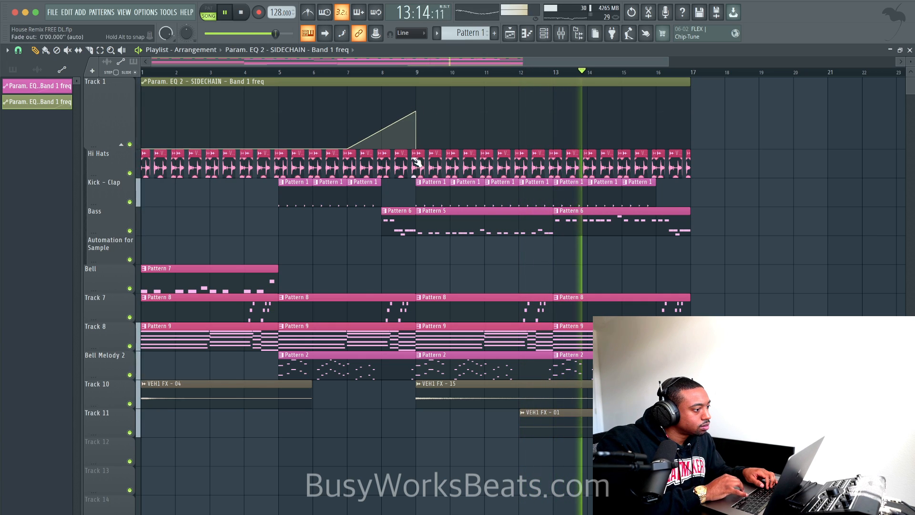
Finish the second filter rise up to bar 17 in the SIDECHAIN automation clip and rename Track 1 "Automation for Sidechain group".
click(689, 109)
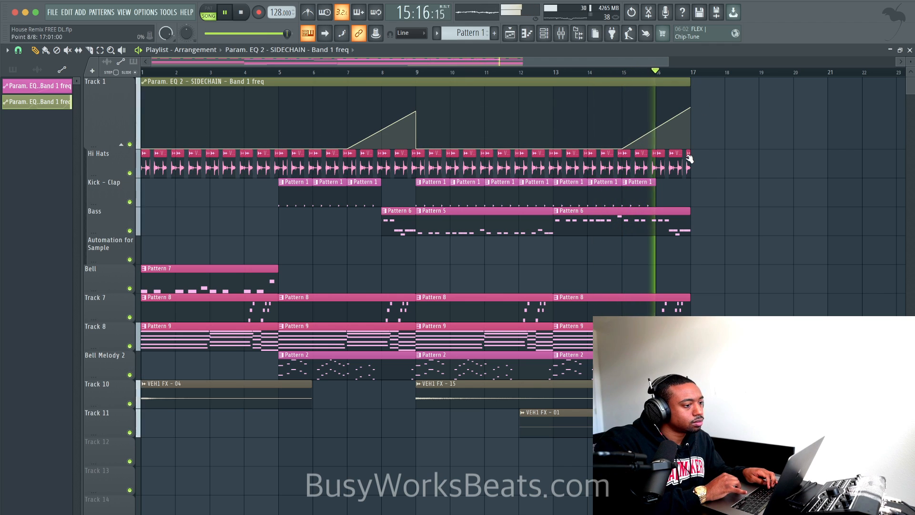
double_click(96, 93)
text(Automat)
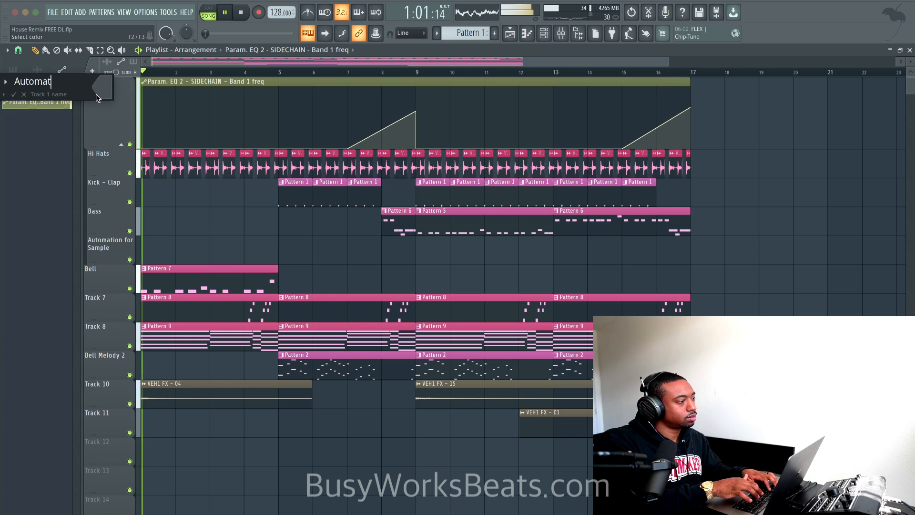
text(ion for Sidechain group)
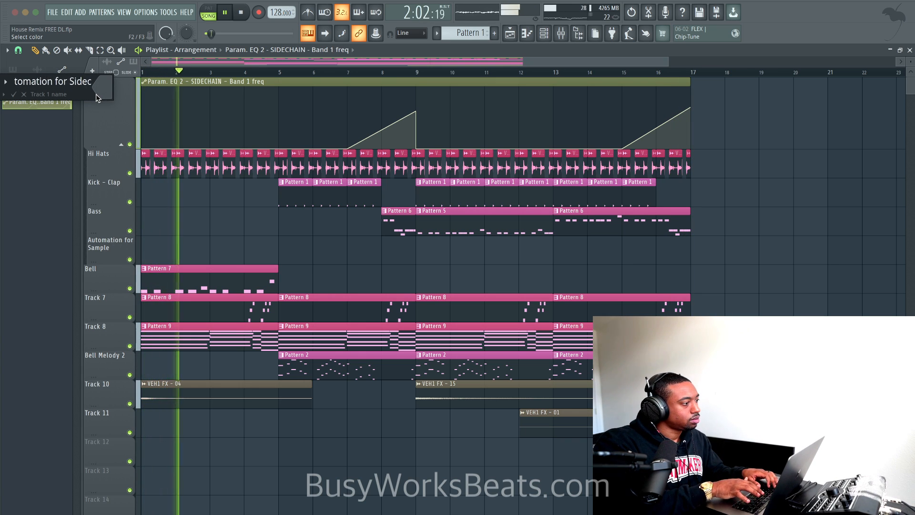
key(Return)
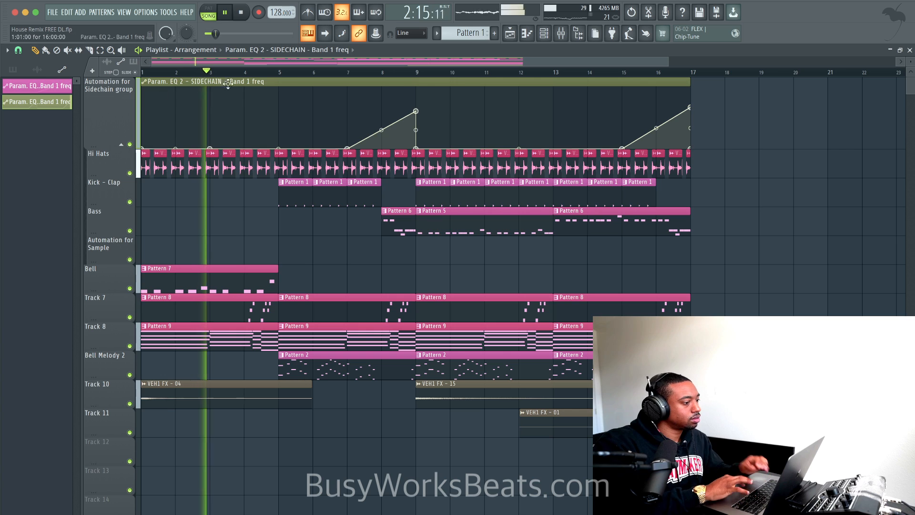
Play from bar 7 and raise the peak of the SIDECHAIN frequency automation at bar 9 slightly.
click(361, 73)
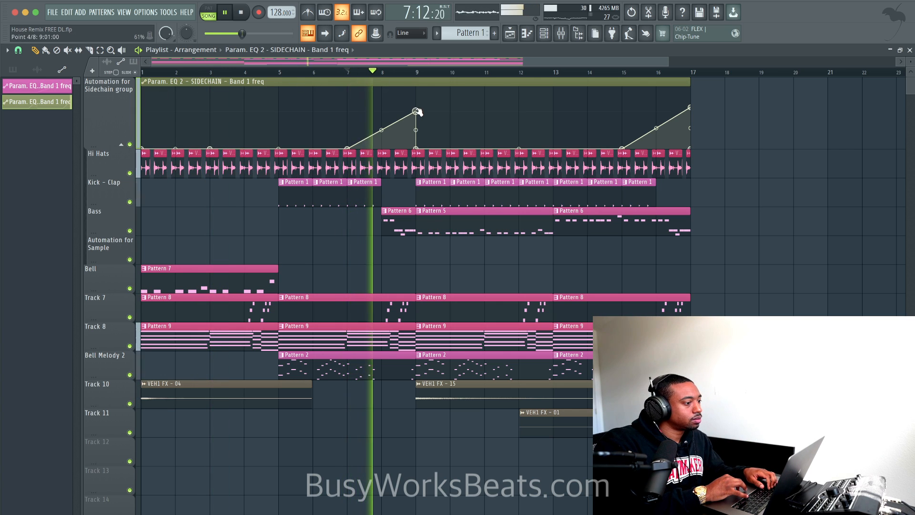
drag(420, 110, 417, 105)
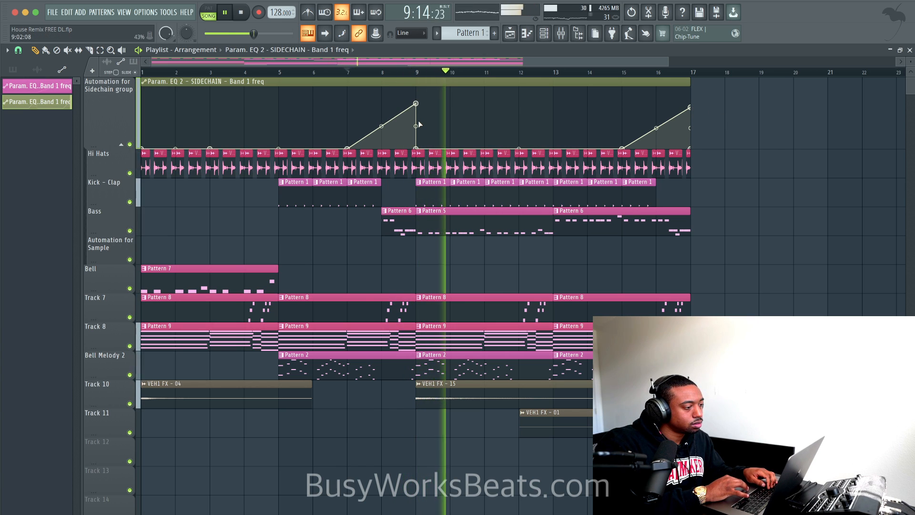
Try removing the three Pattern 1 clips that start at bars 9, 10 and 11 on the Kick - Clap track.
right_click(428, 199)
right_click(465, 199)
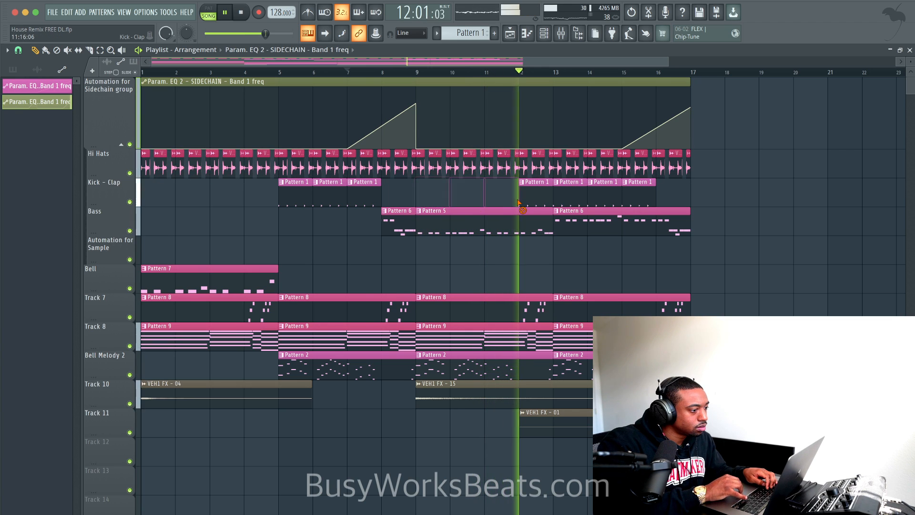
right_click(500, 199)
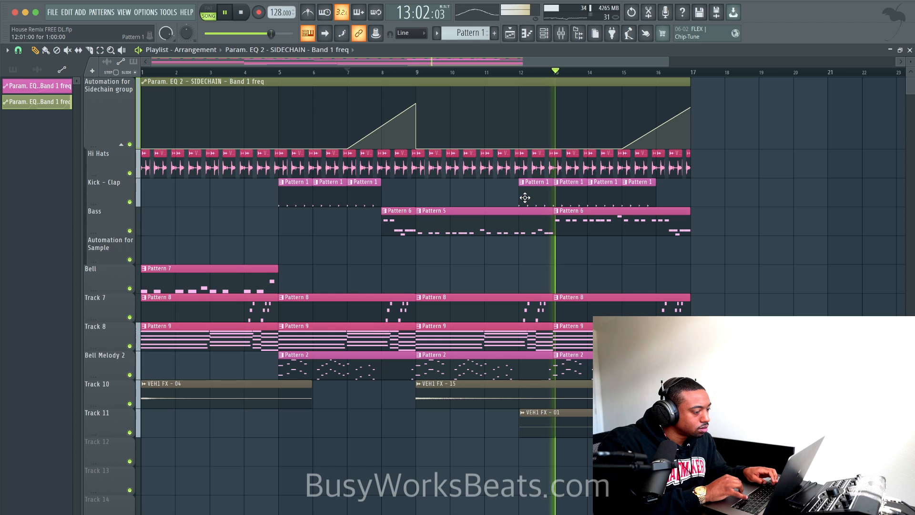
key(ctrl+z)
Save the project and recolor the SIDECHAIN band 1 frequency automation clip light magenta (#C95EAC).
key(ctrl+s)
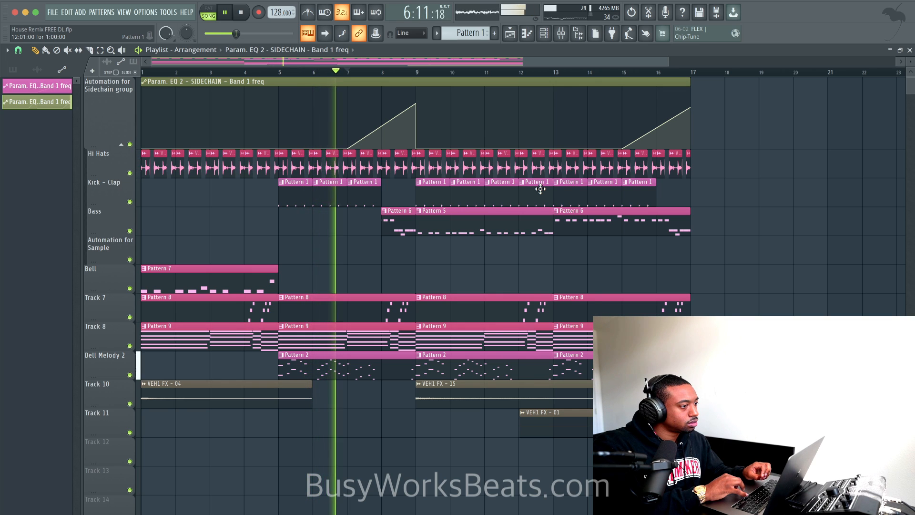
click(146, 85)
click(169, 124)
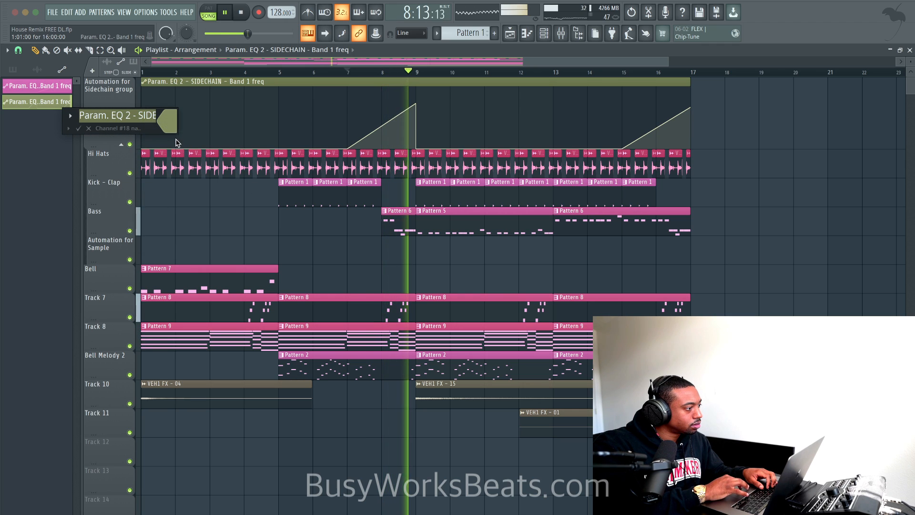
click(168, 121)
click(241, 284)
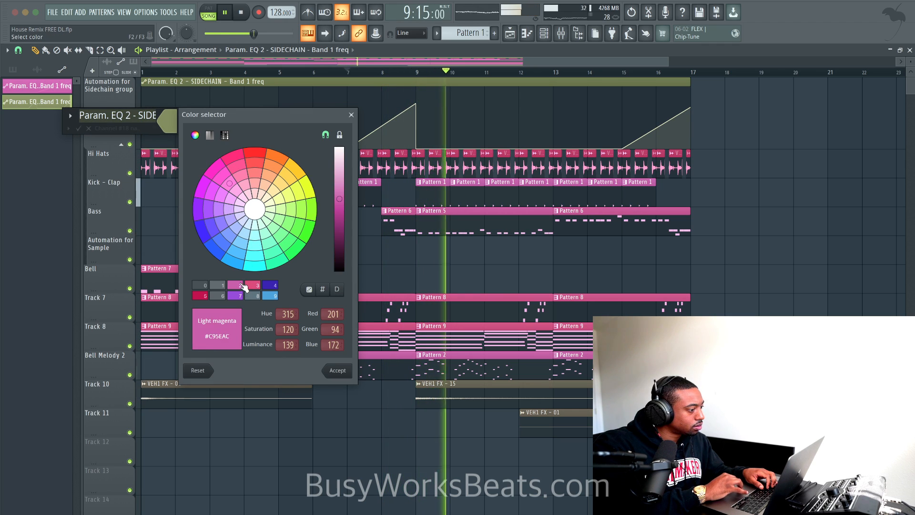
key(Return)
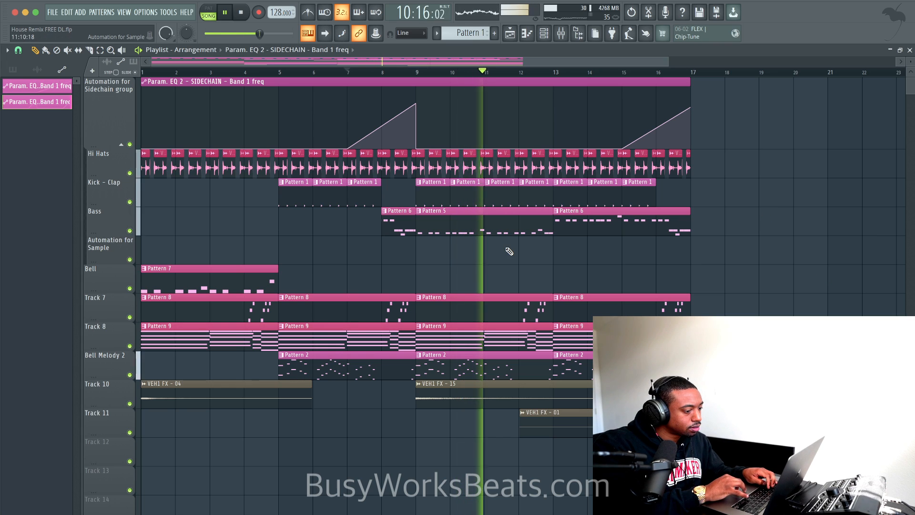
Recolor the VEH1 FX - 15, 04 and 01 audio clips with a gradient from light magenta to crimson.
click(37, 69)
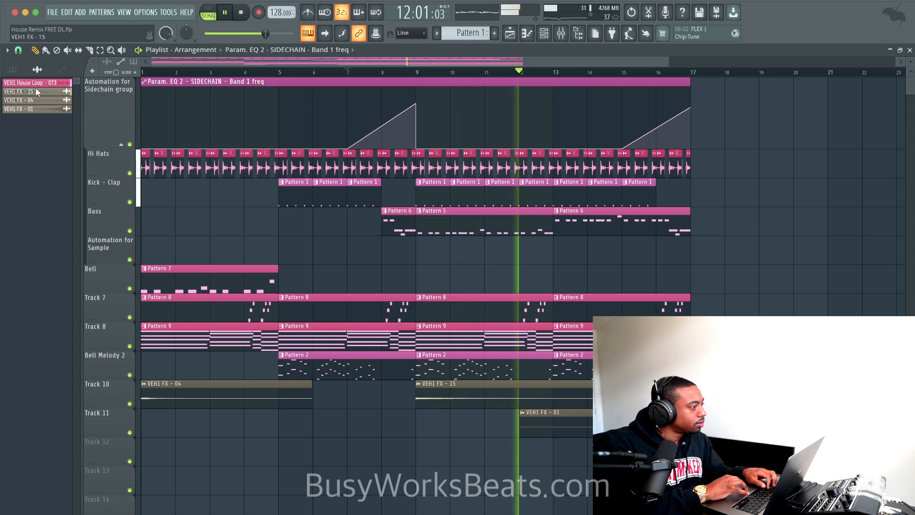
right_click(36, 108)
click(63, 148)
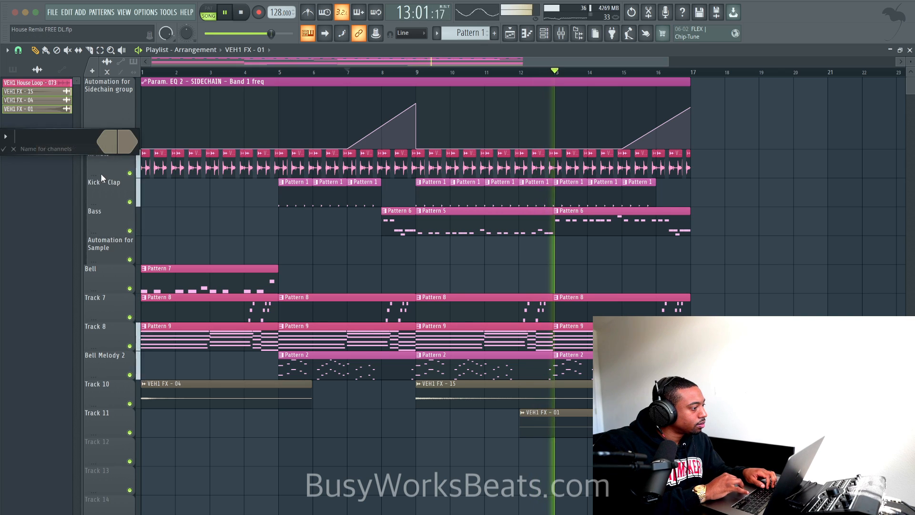
click(109, 144)
click(161, 306)
key(Return)
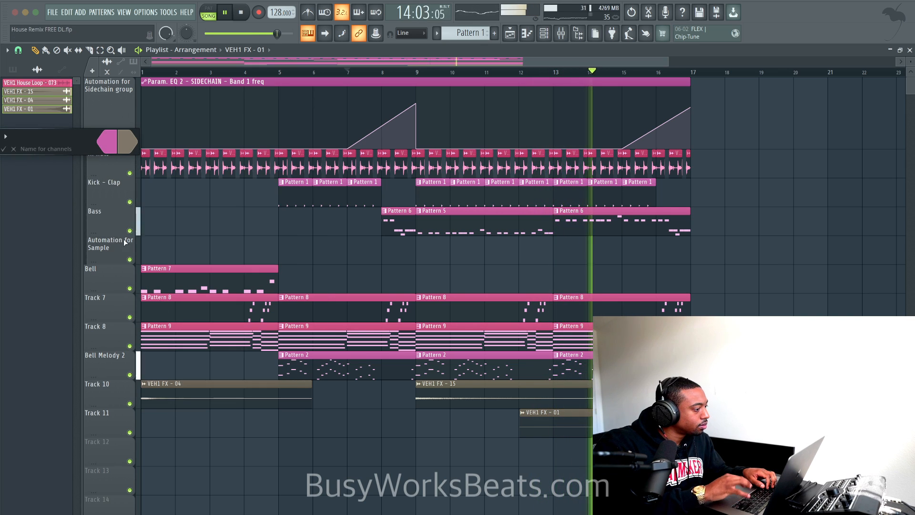
click(134, 148)
click(166, 315)
key(Return)
key(Return)
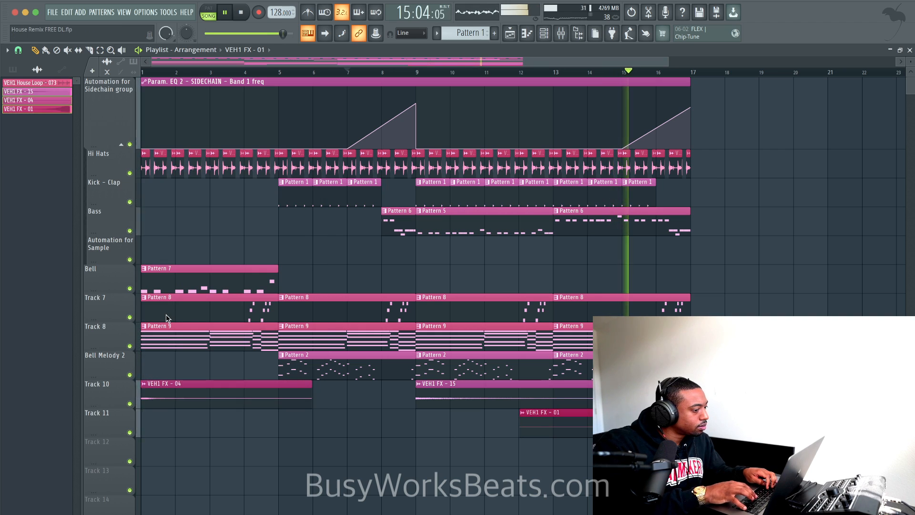
Stop playback and review the mixer tracks.
click(569, 36)
key(space)
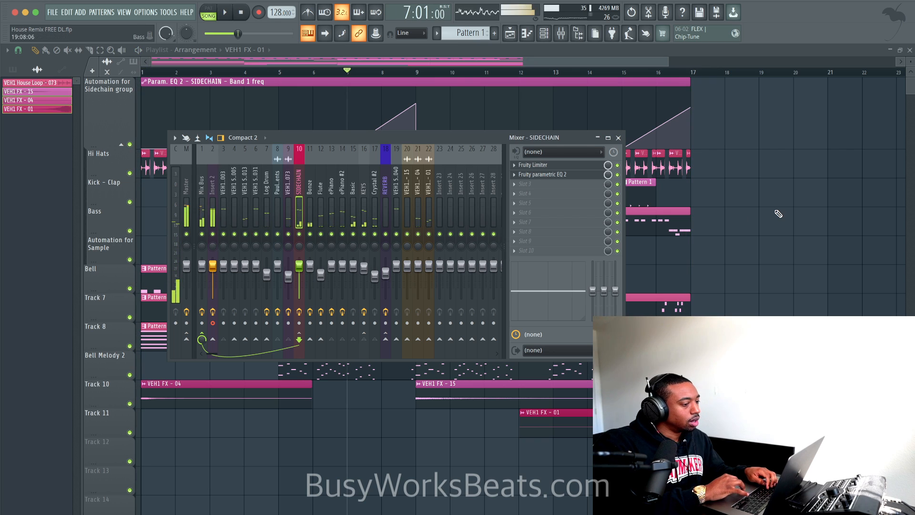
key(F9)
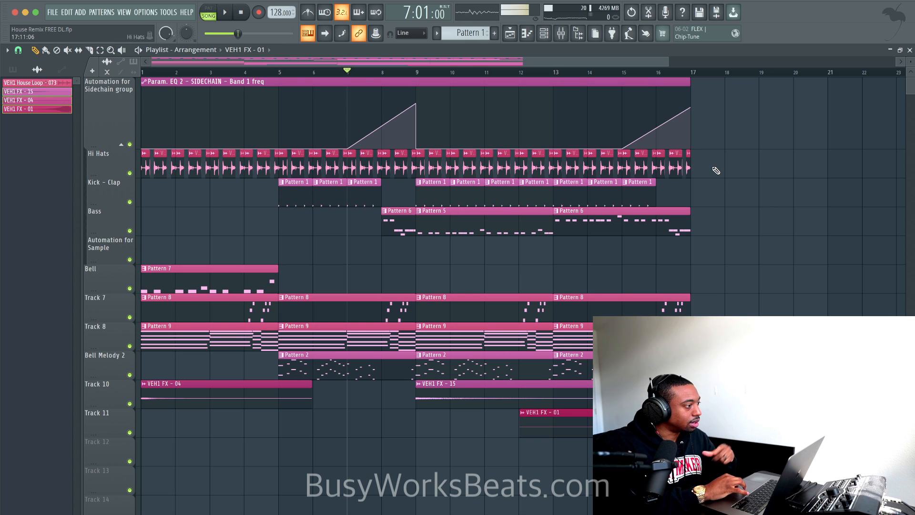
Switch to Streamlabs Desktop.
click(498, 514)
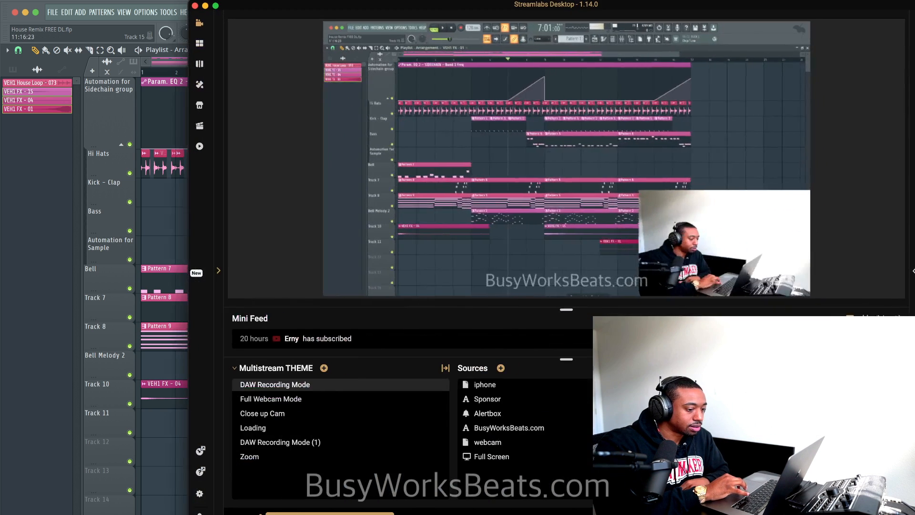